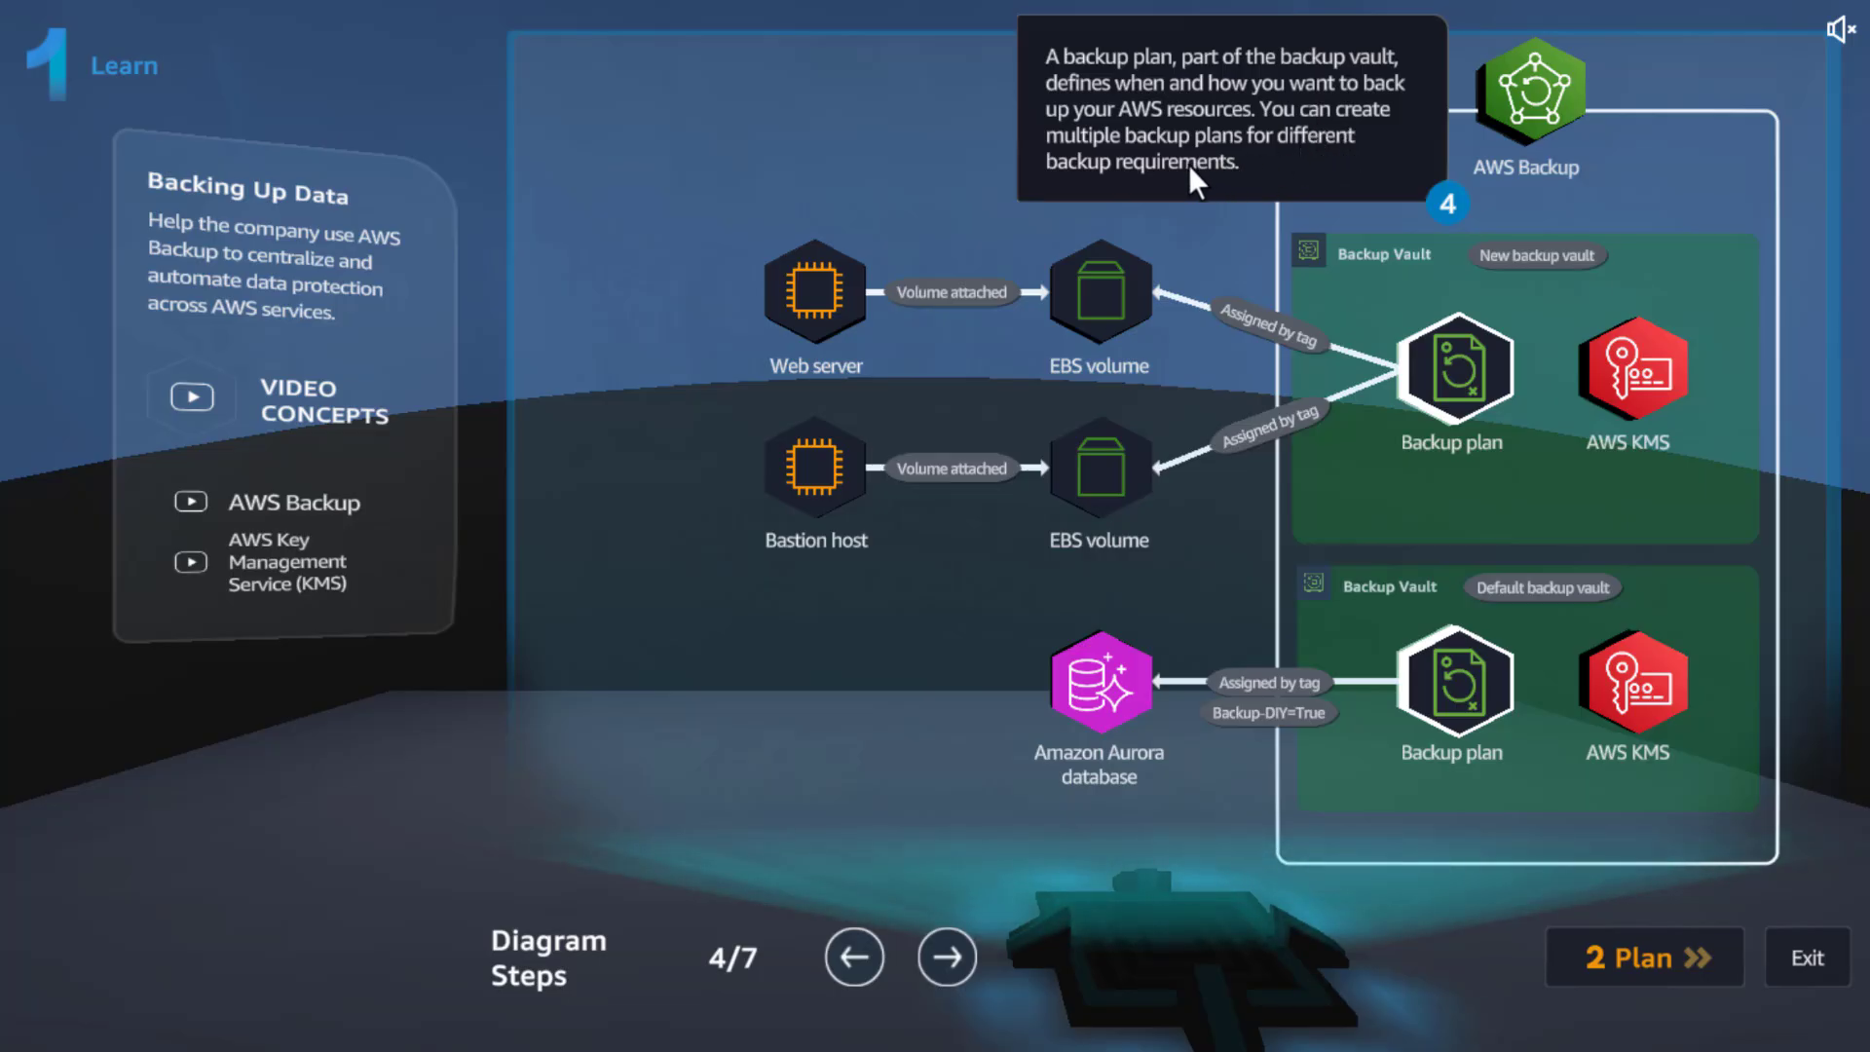
Step the Learn diagram from 4/7 to 7/7, the Aurora backup to the default vault
click(949, 957)
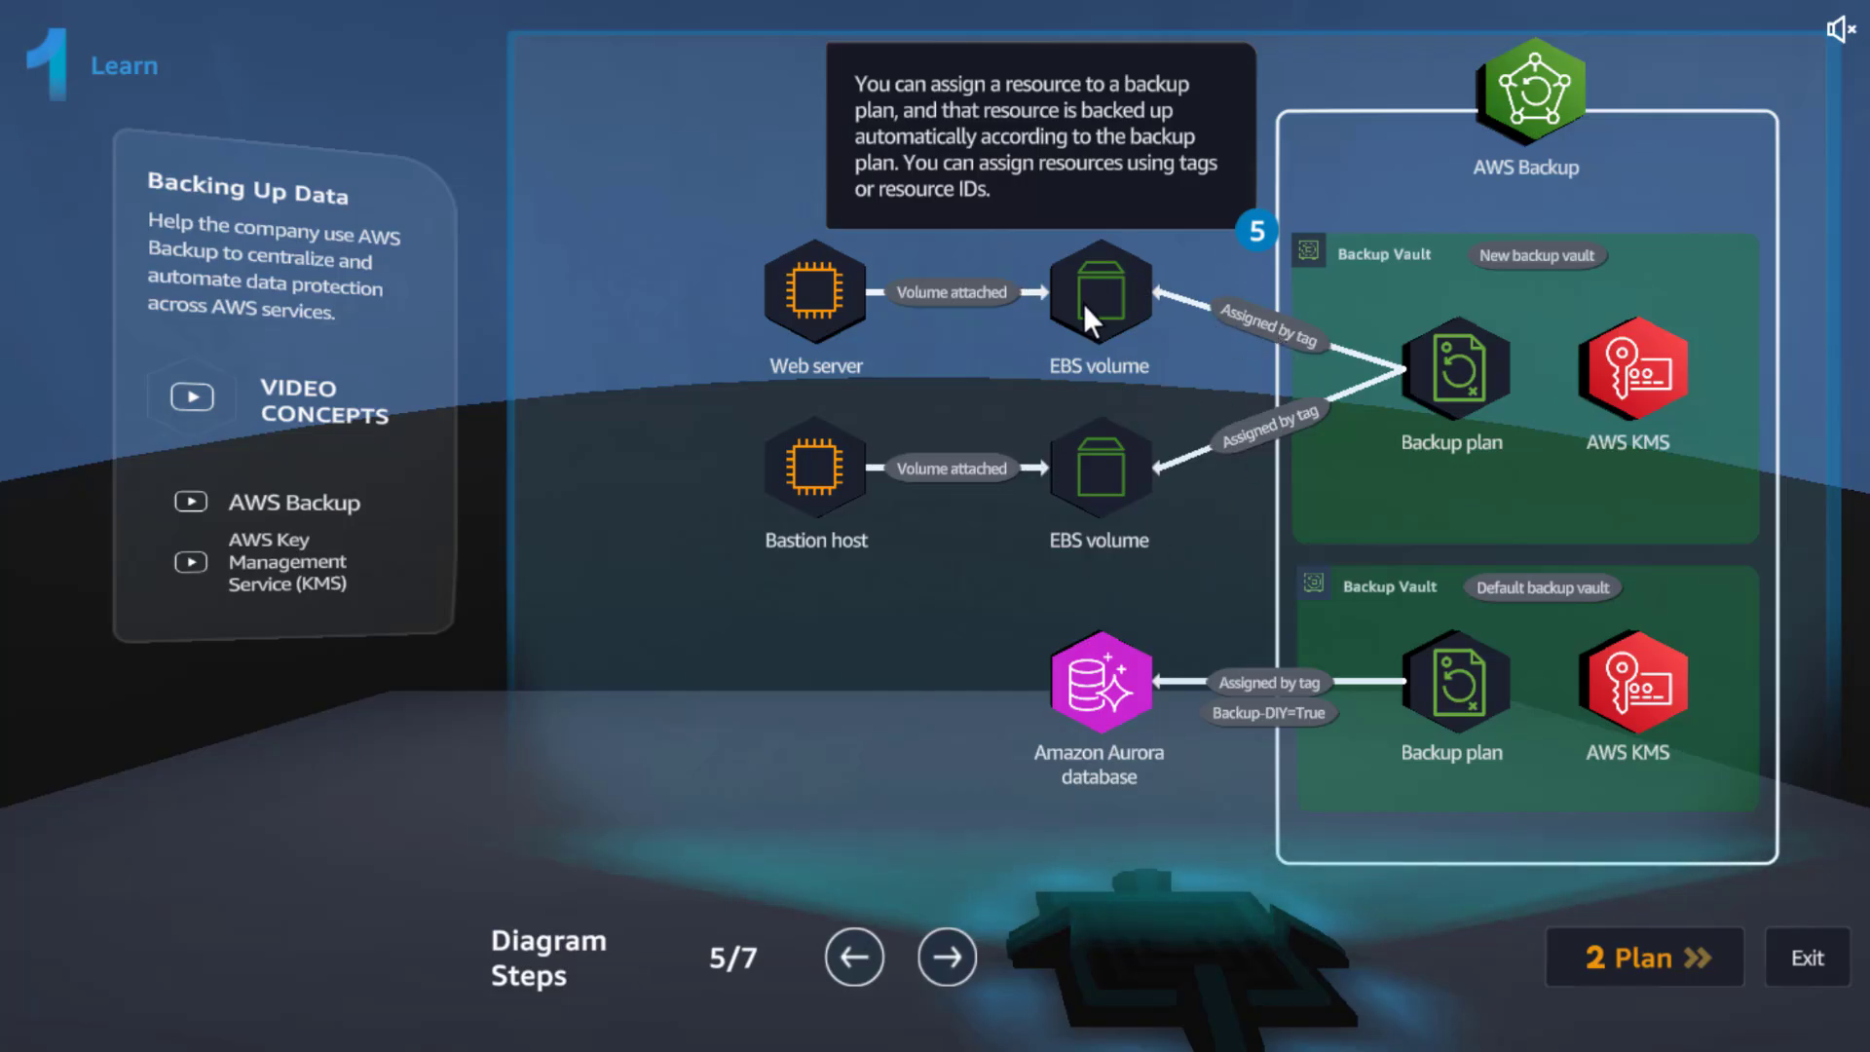
click(941, 955)
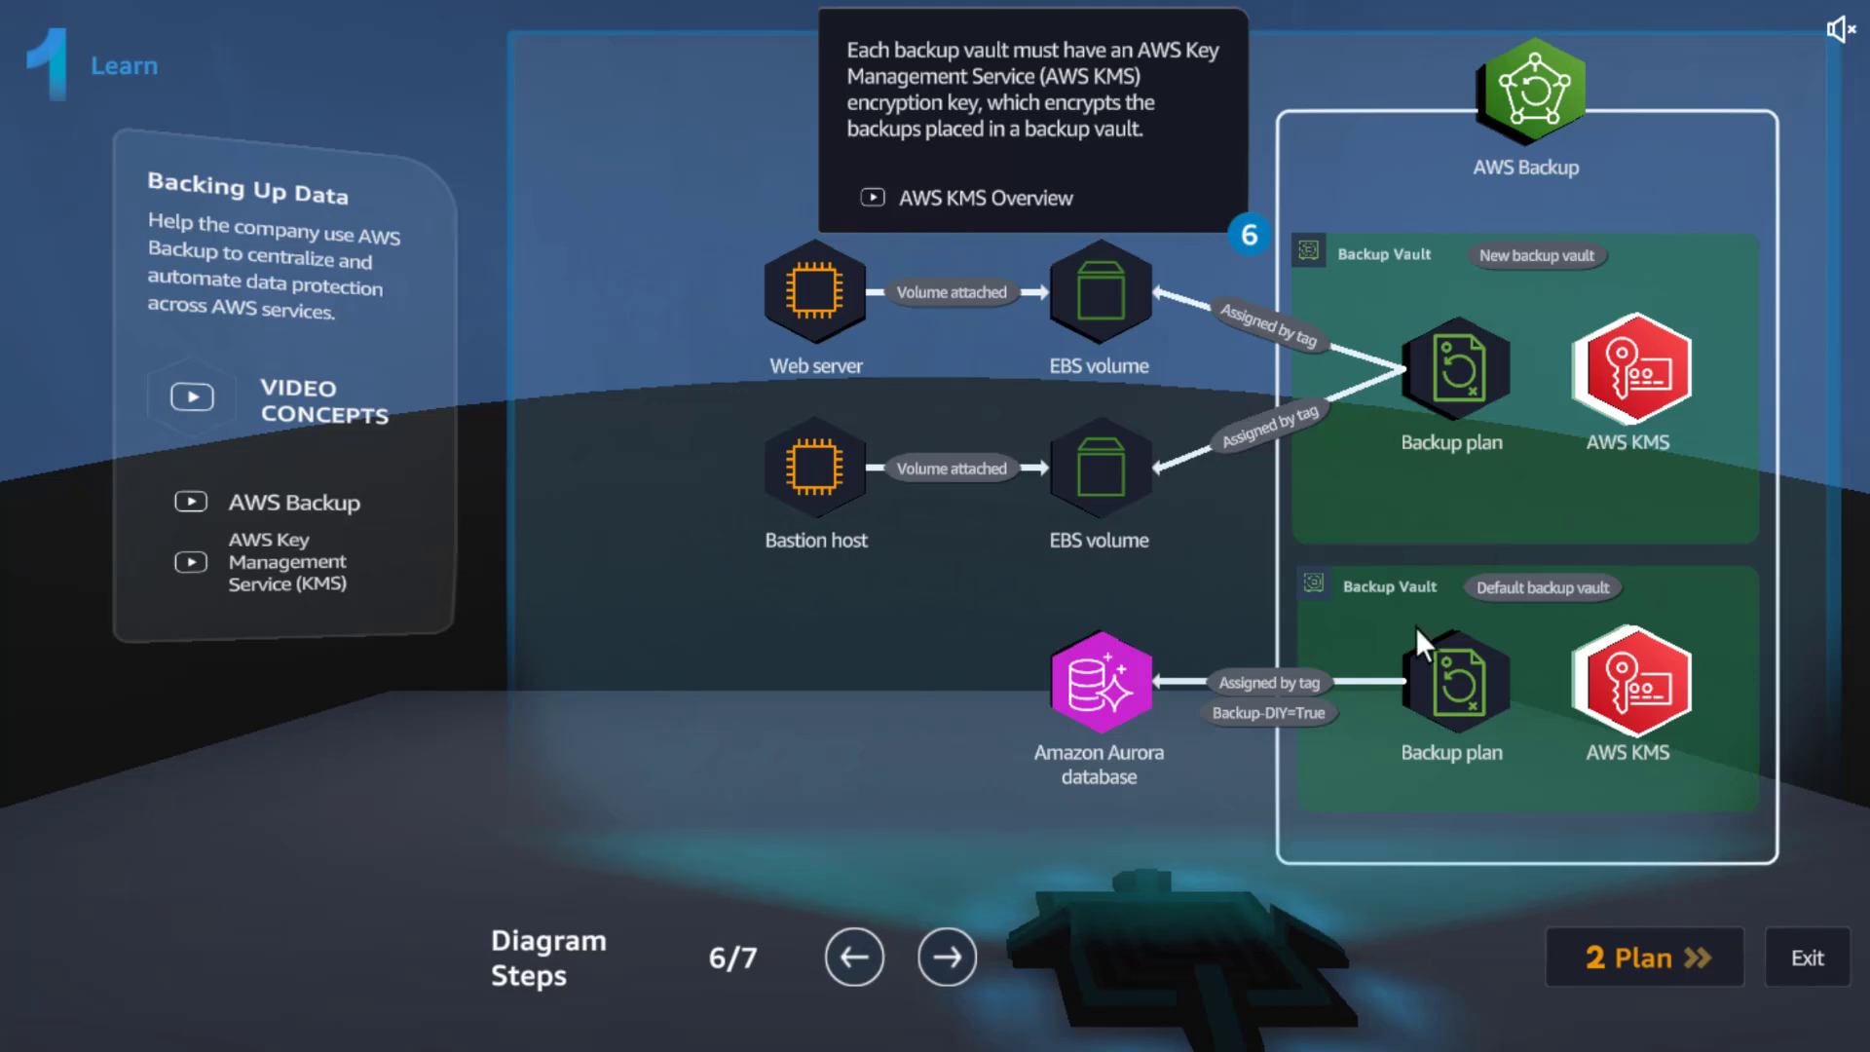
click(964, 957)
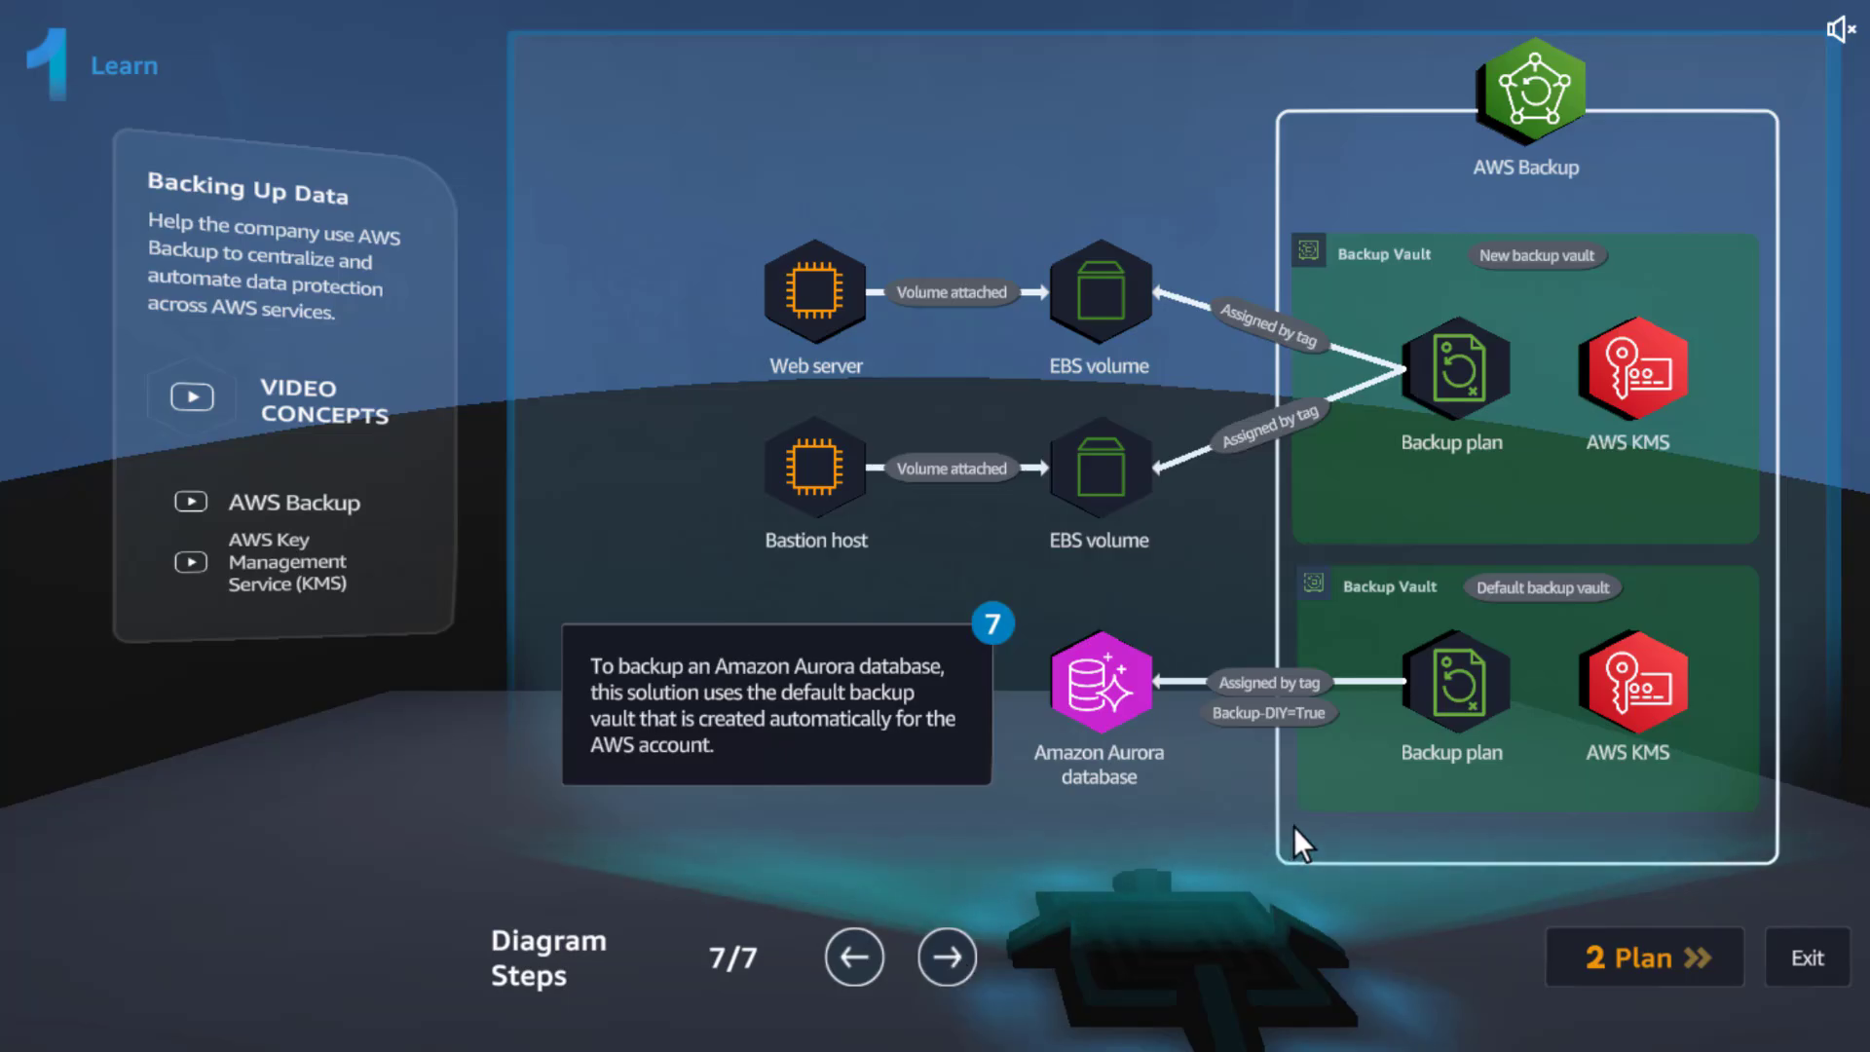
On the Plan stage, highlight the Practice Lab Goals and DIY Aurora backup, then enter Practice
click(1645, 964)
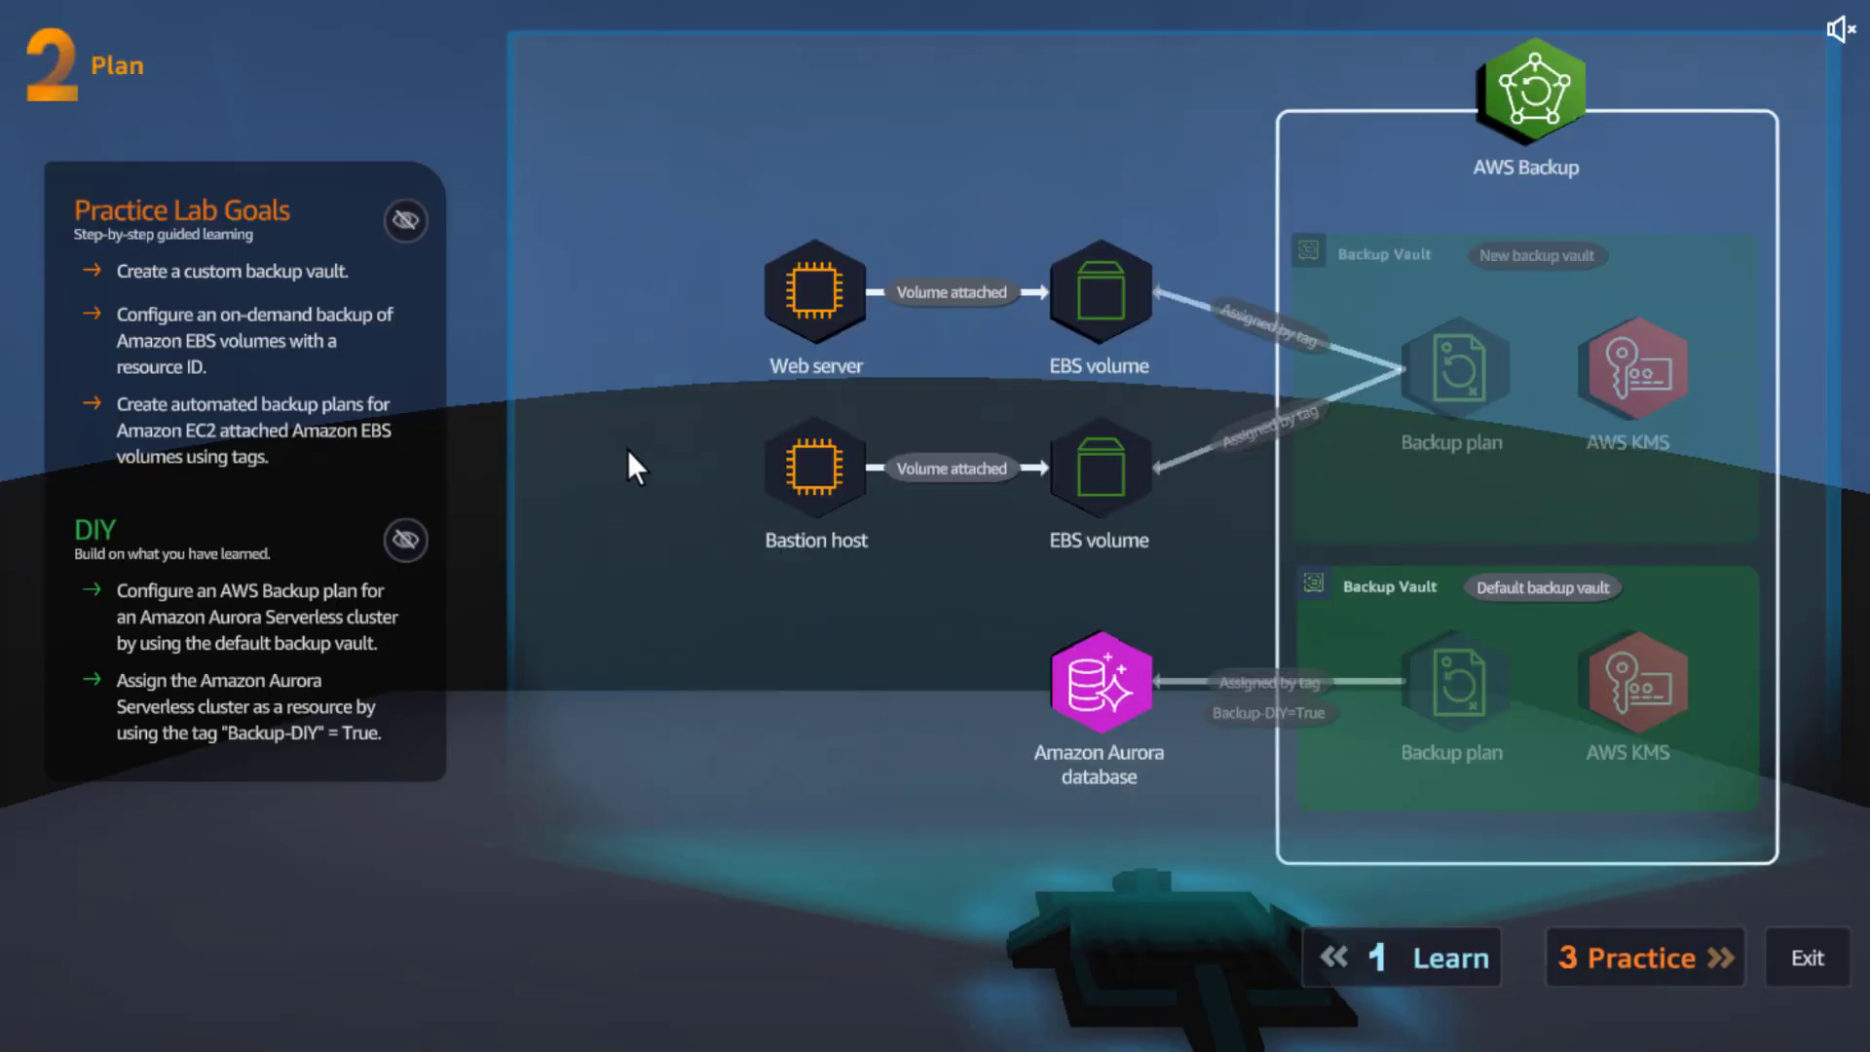
click(404, 218)
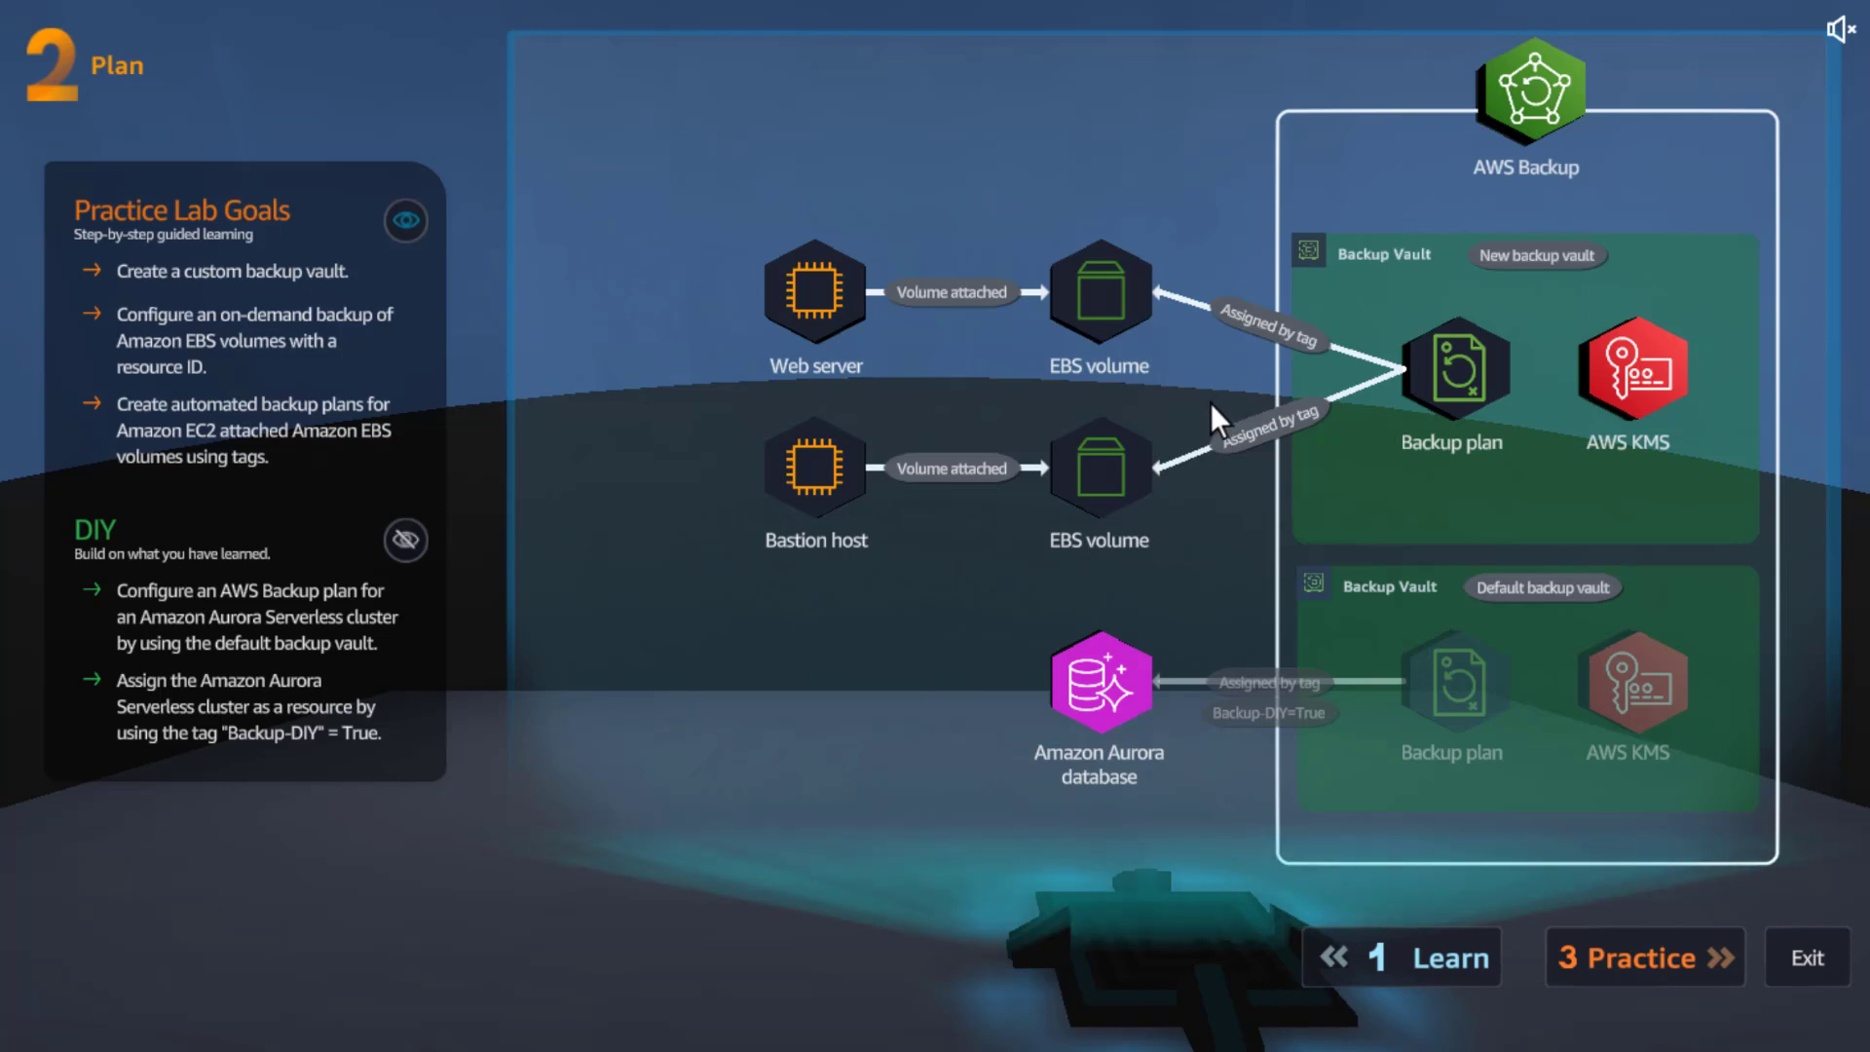
click(404, 542)
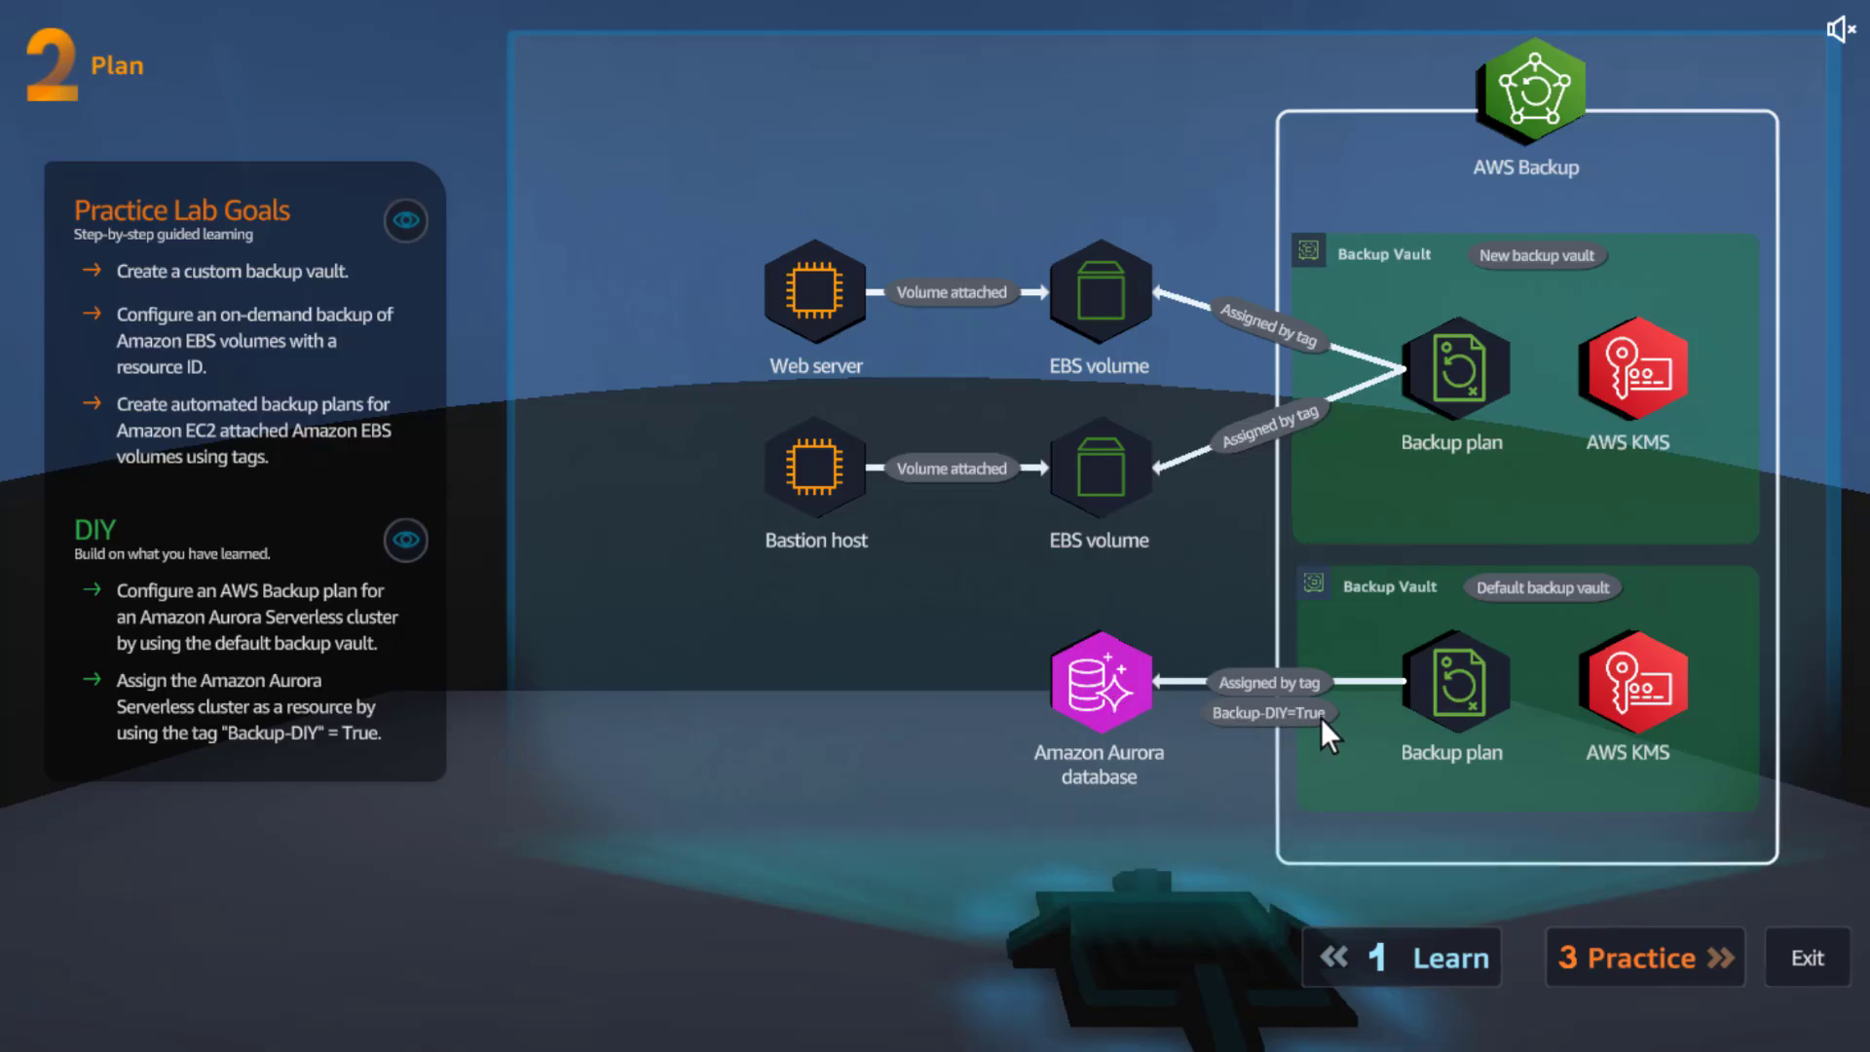
click(1656, 955)
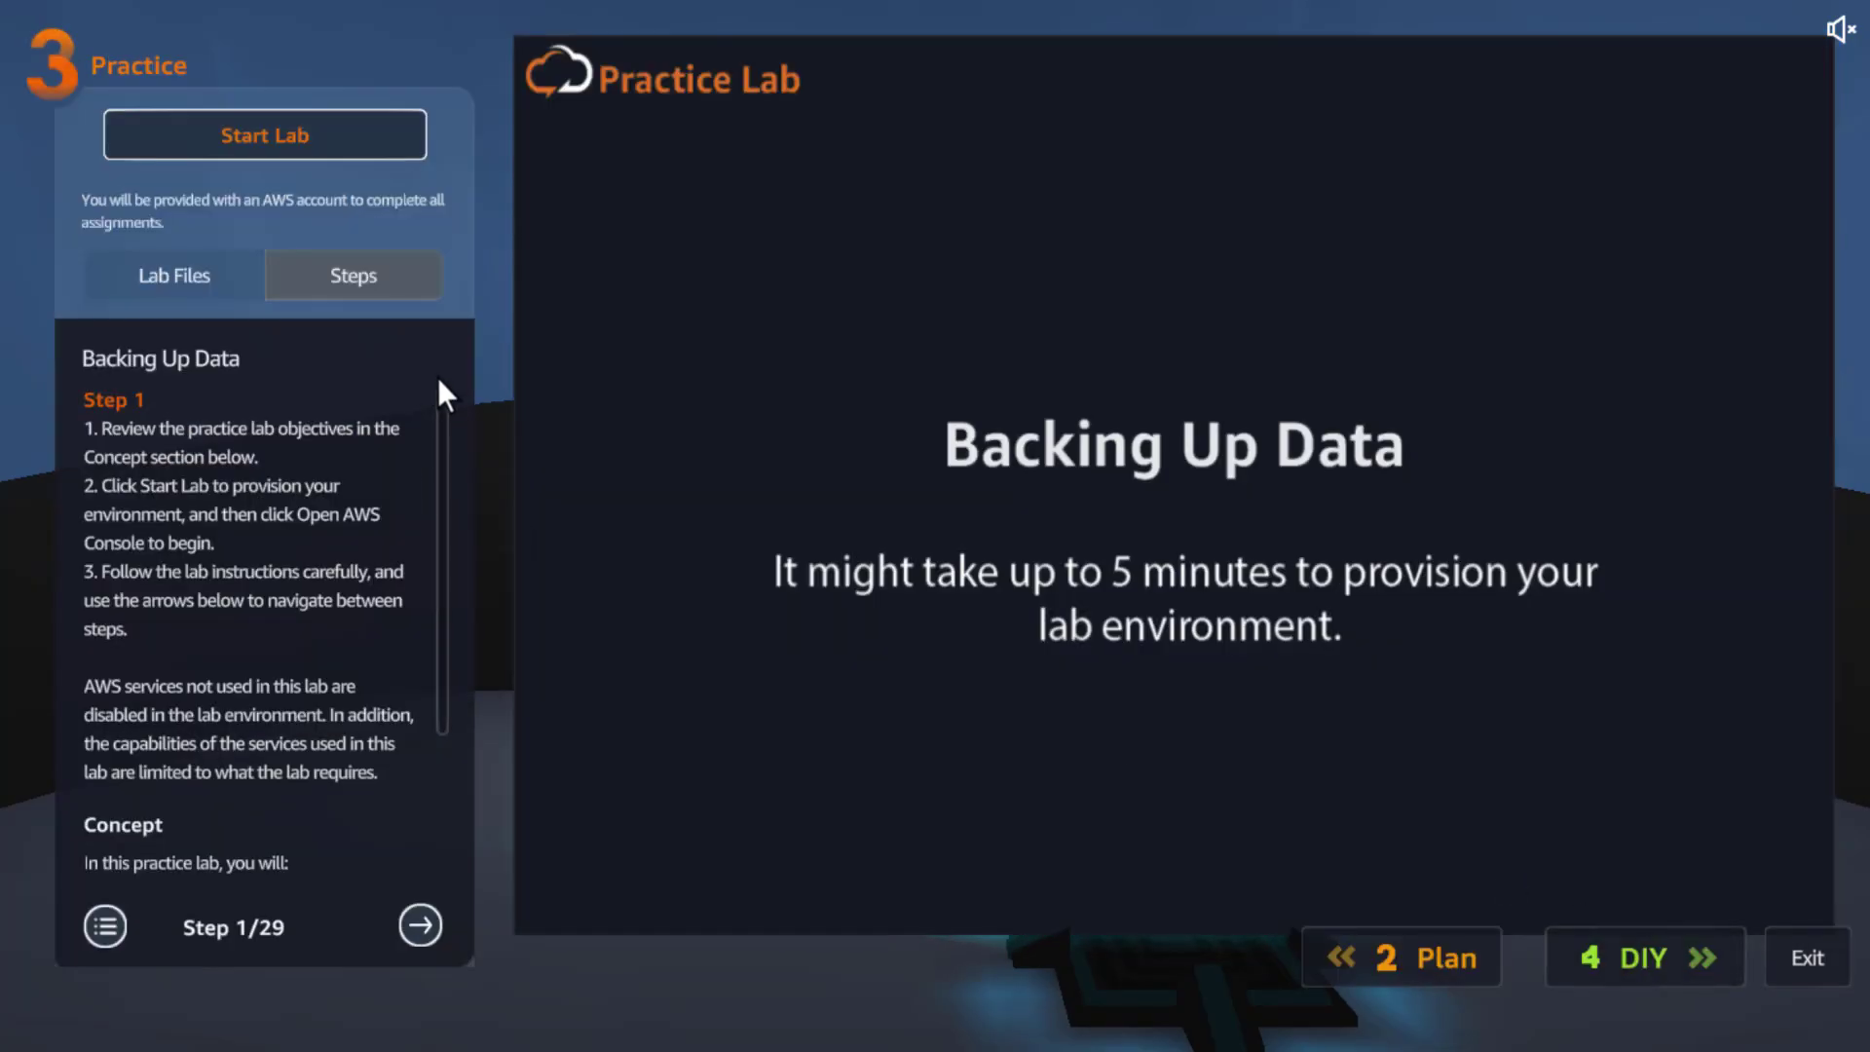
Start the lab, glance at Lab Files, and move the instructions to Step 2/29
click(275, 149)
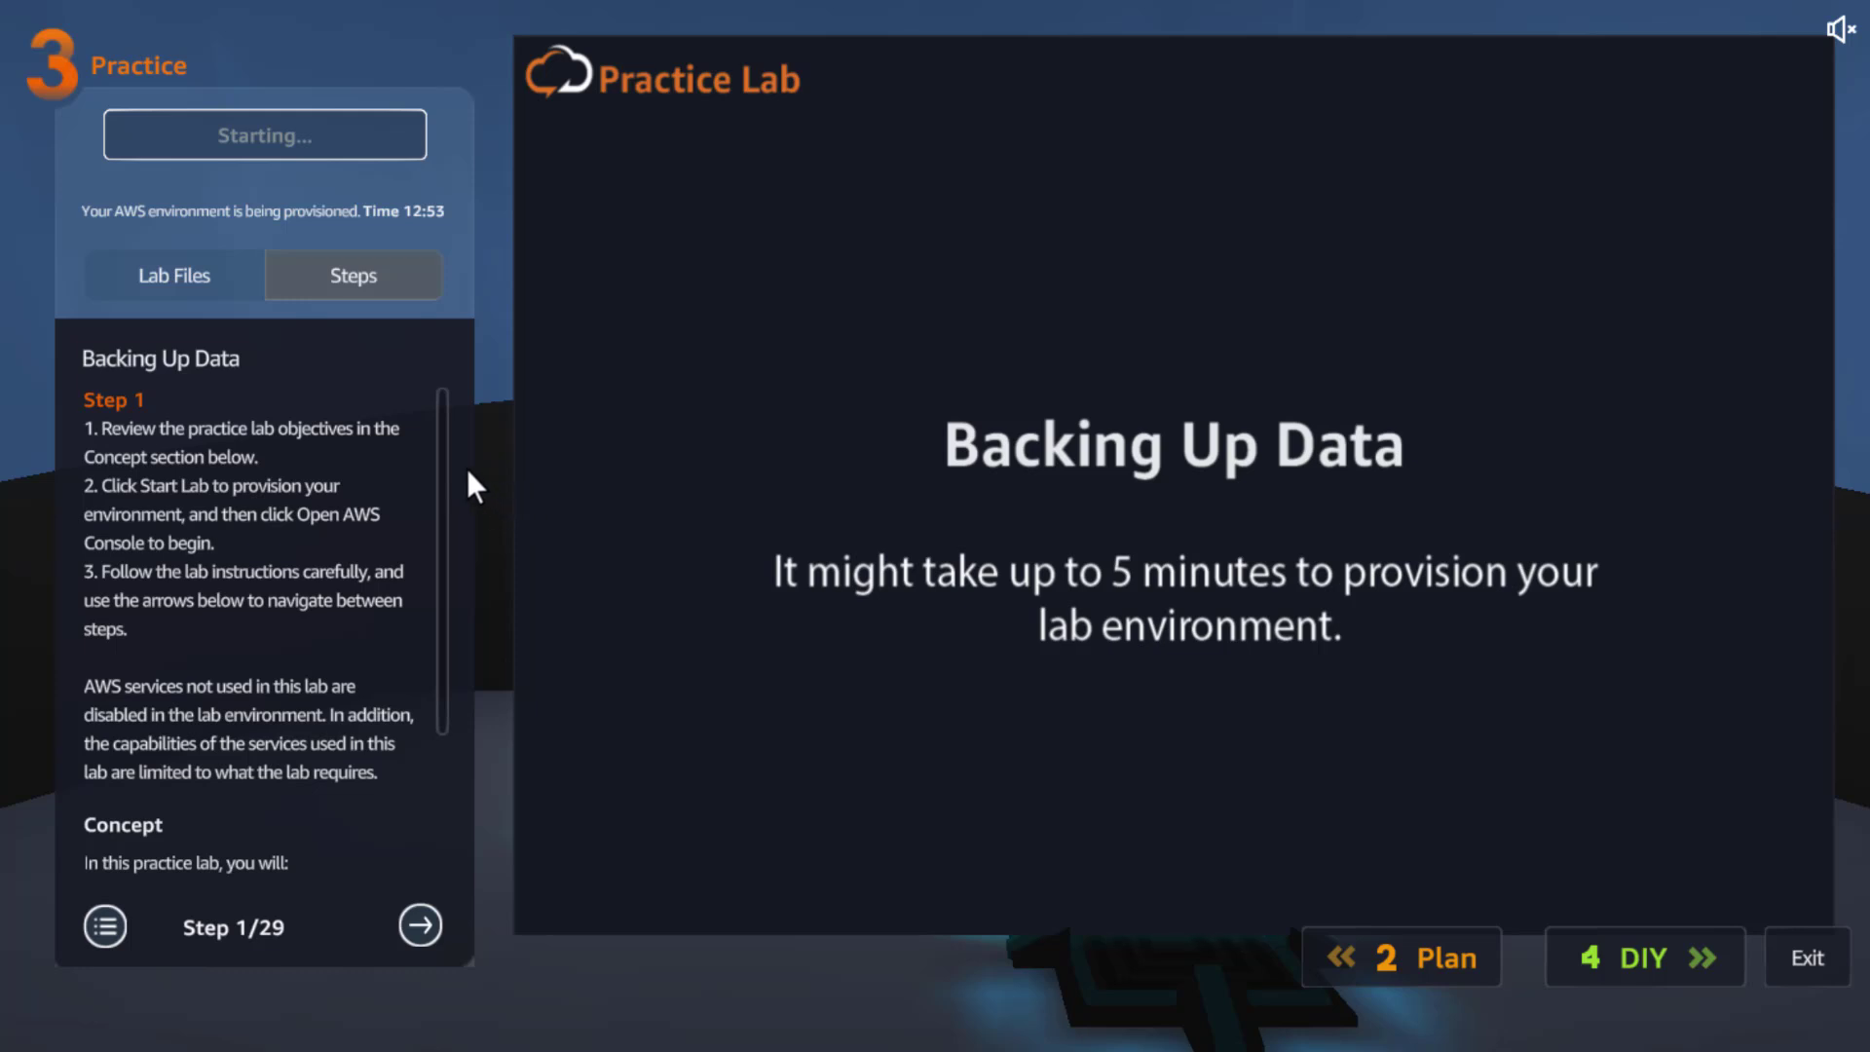
scroll(434, 504, down, 3)
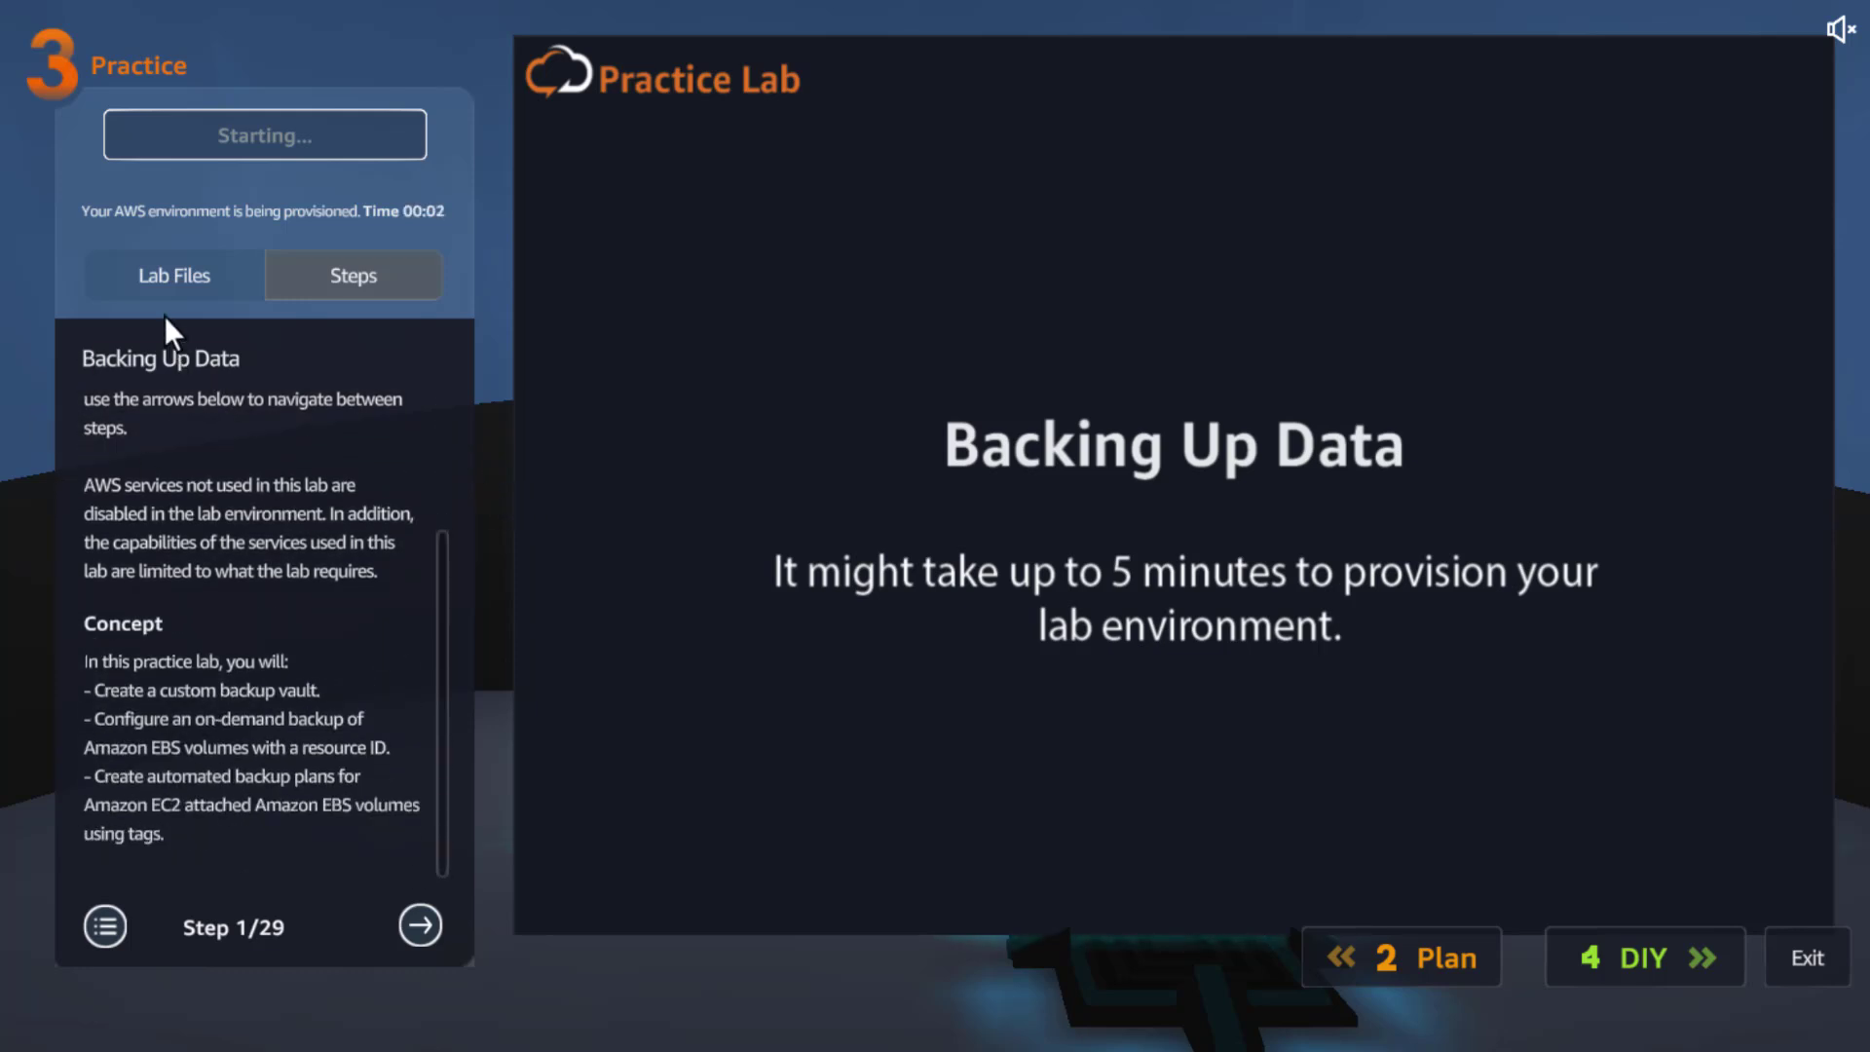
click(194, 282)
click(331, 292)
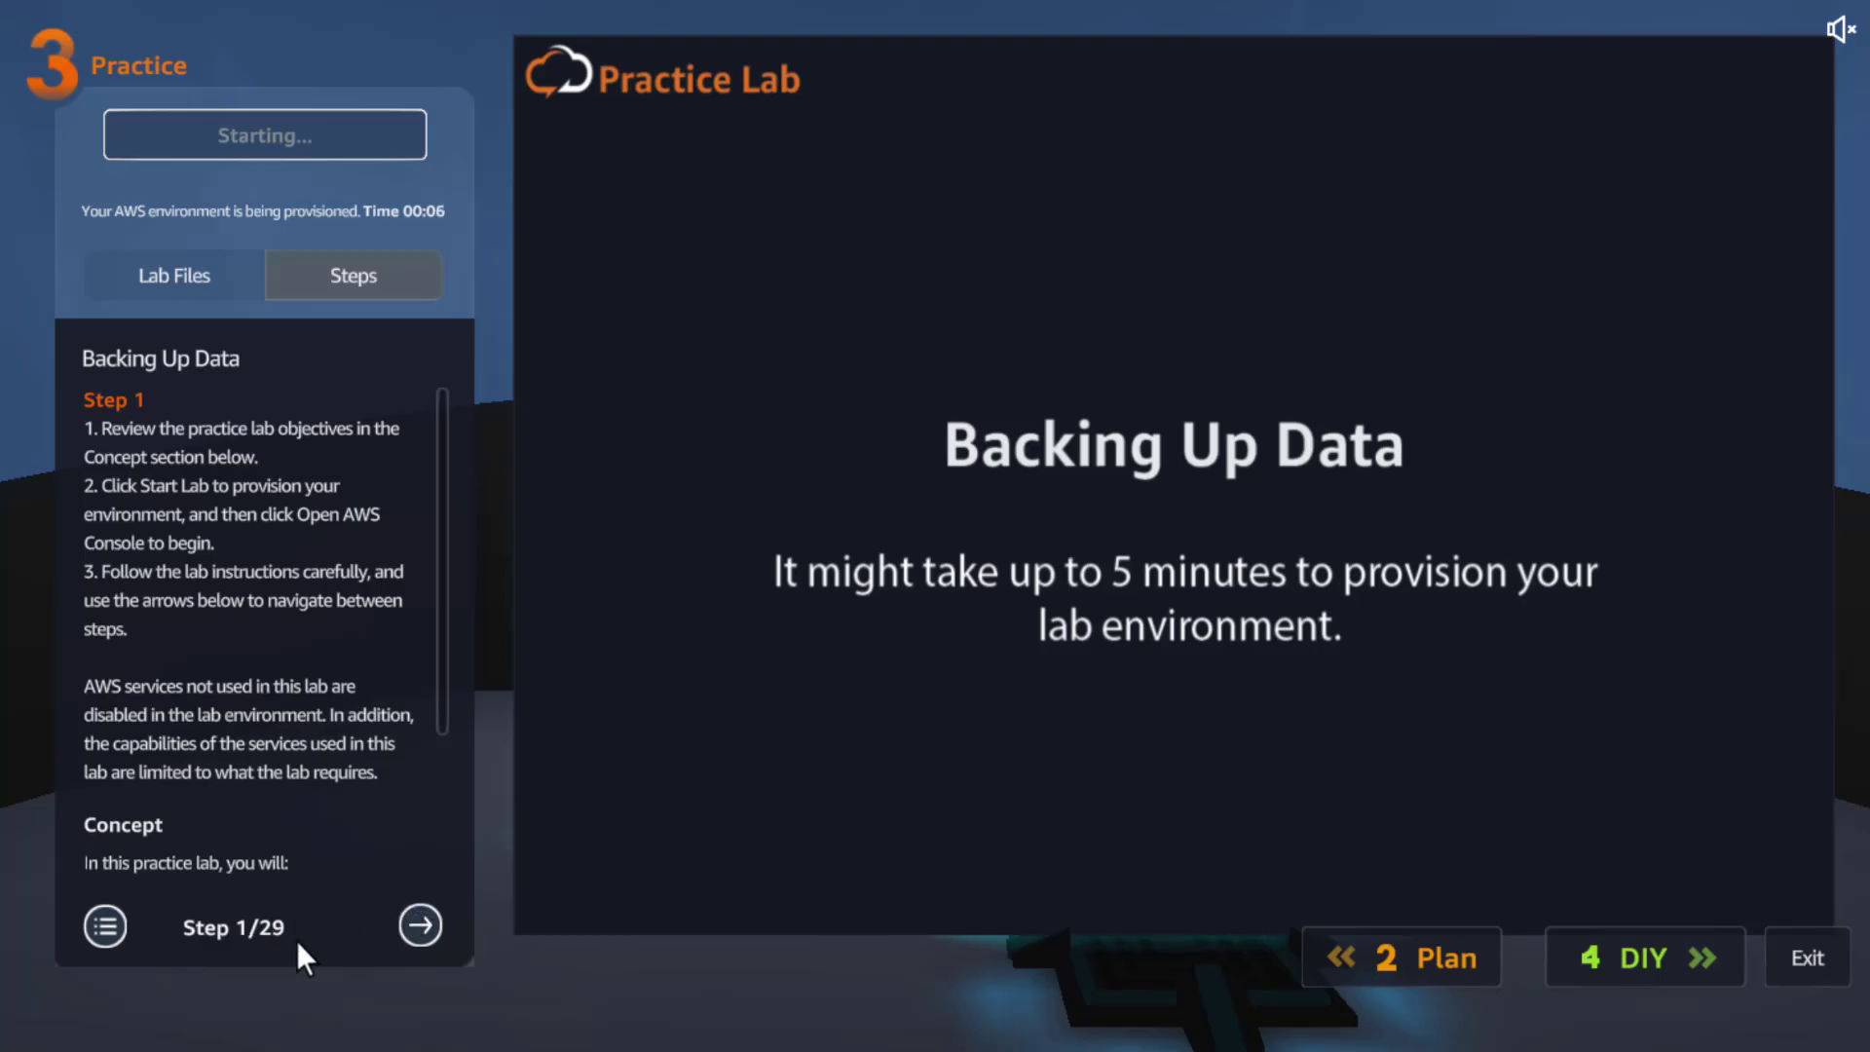
click(409, 925)
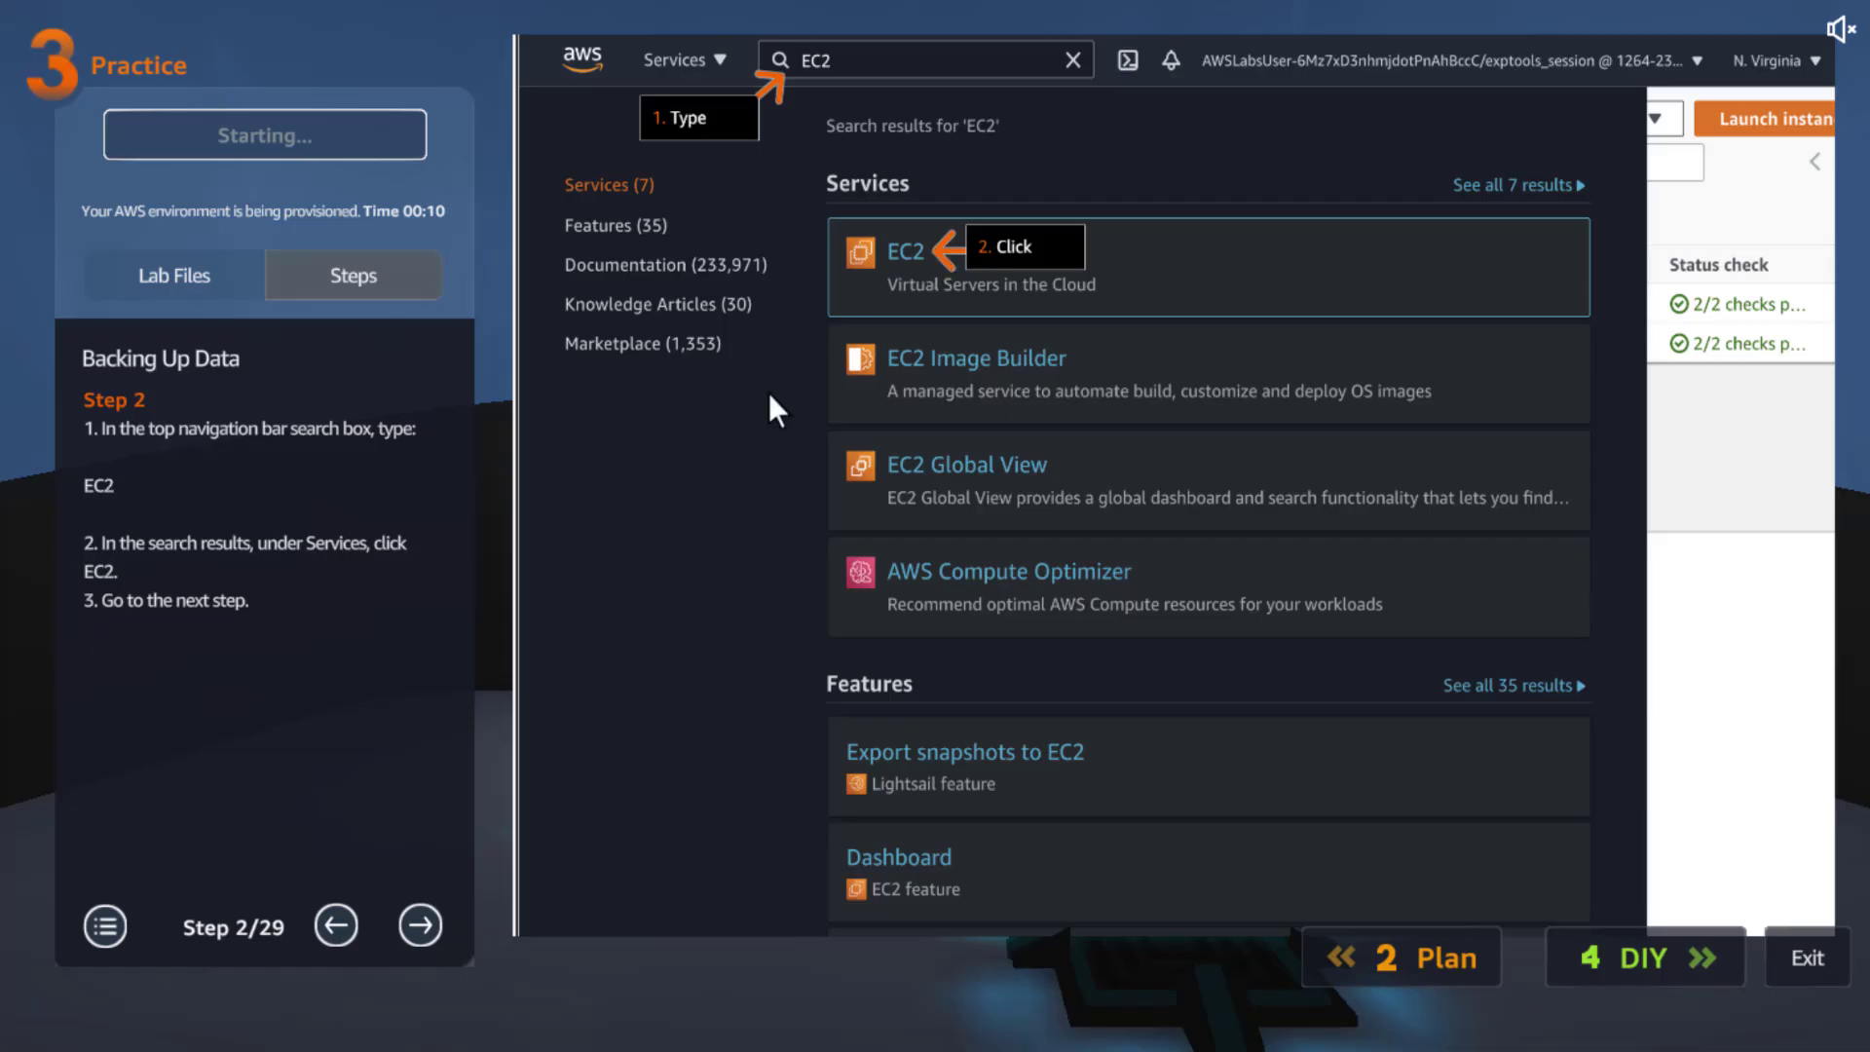
Advance the lab instructions from Step 2/29 to Step 5/29 on EBS volume tagging
click(420, 925)
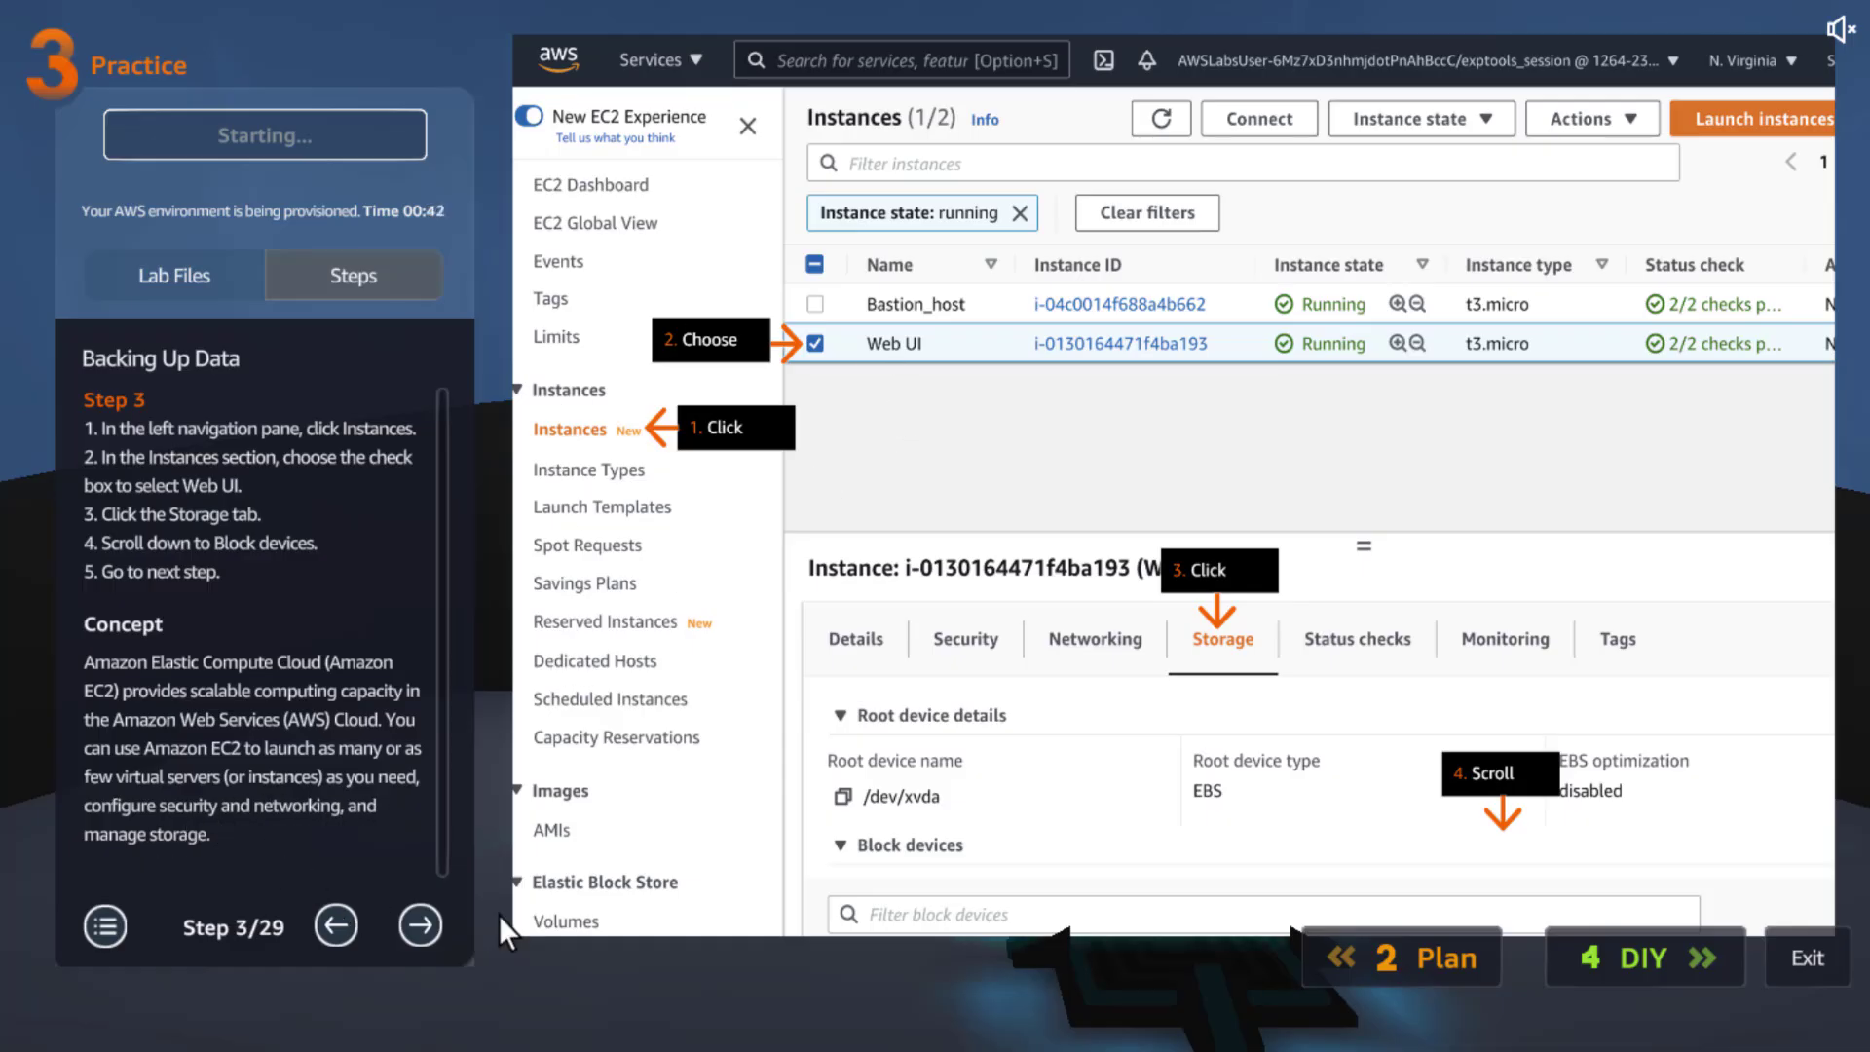
click(420, 926)
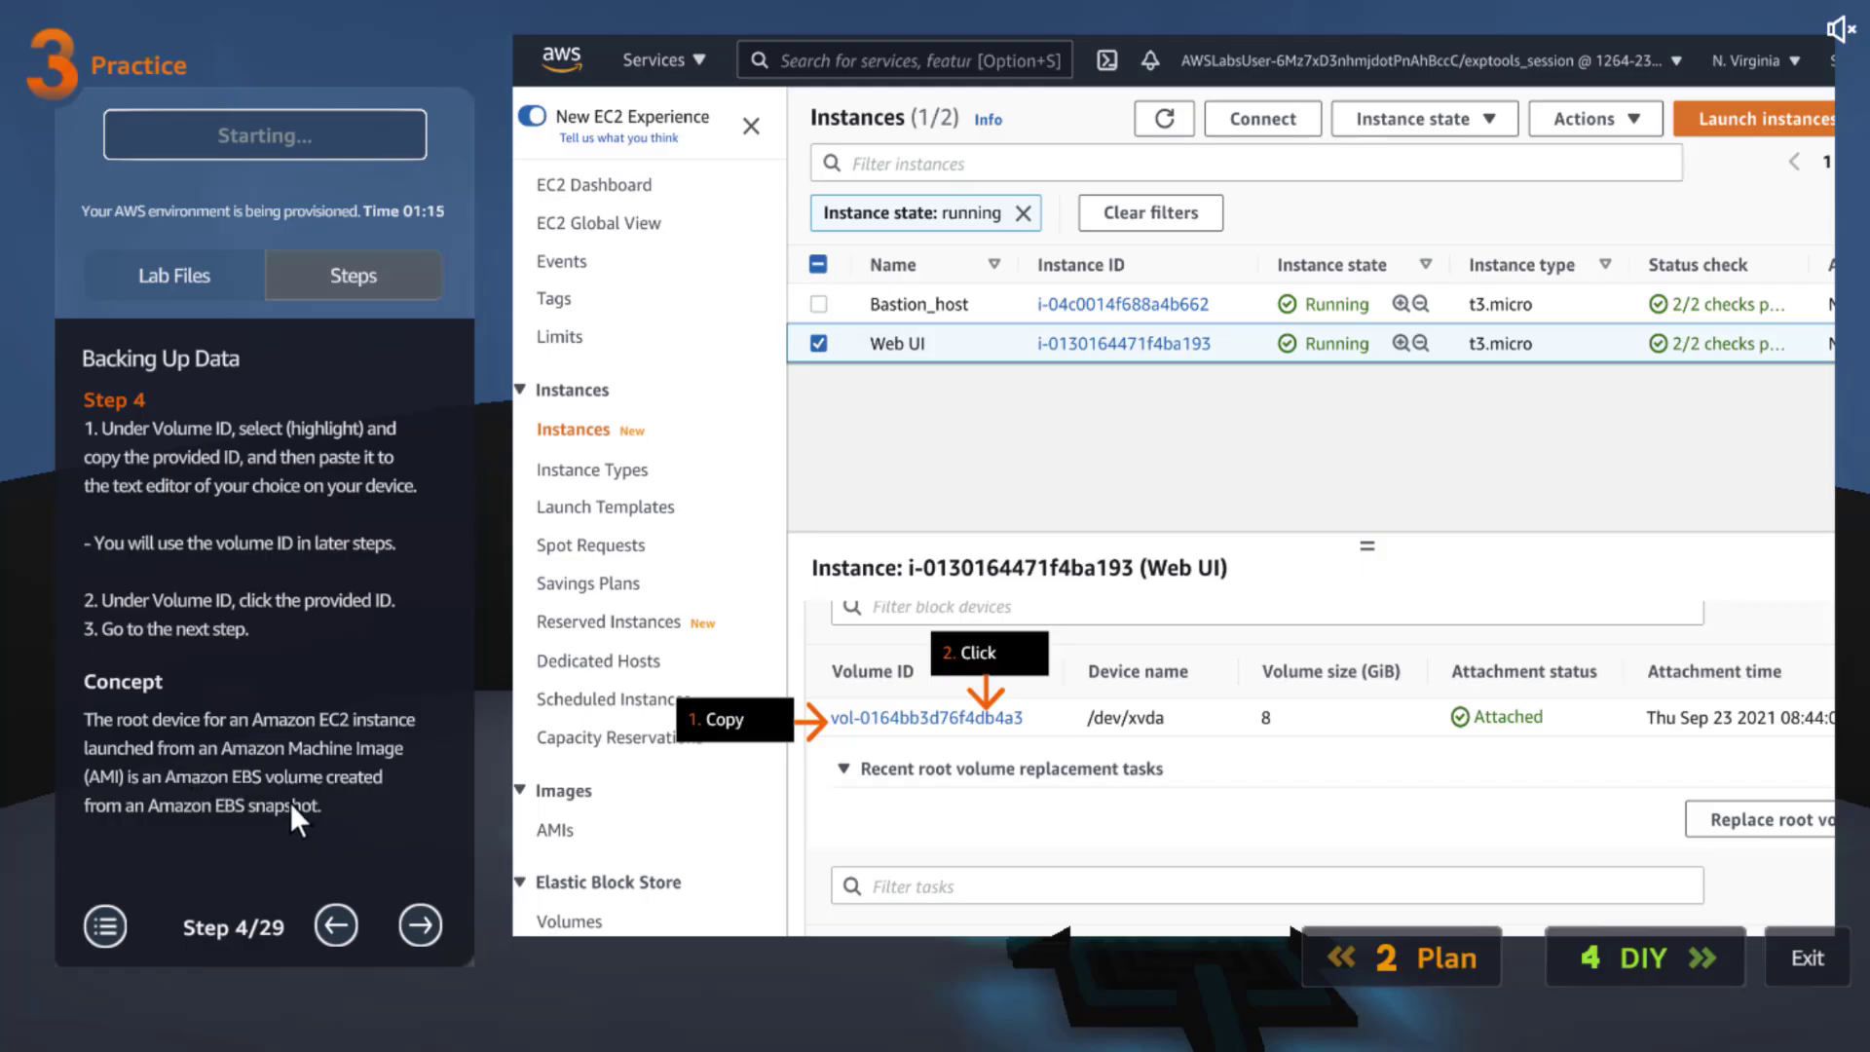
click(421, 925)
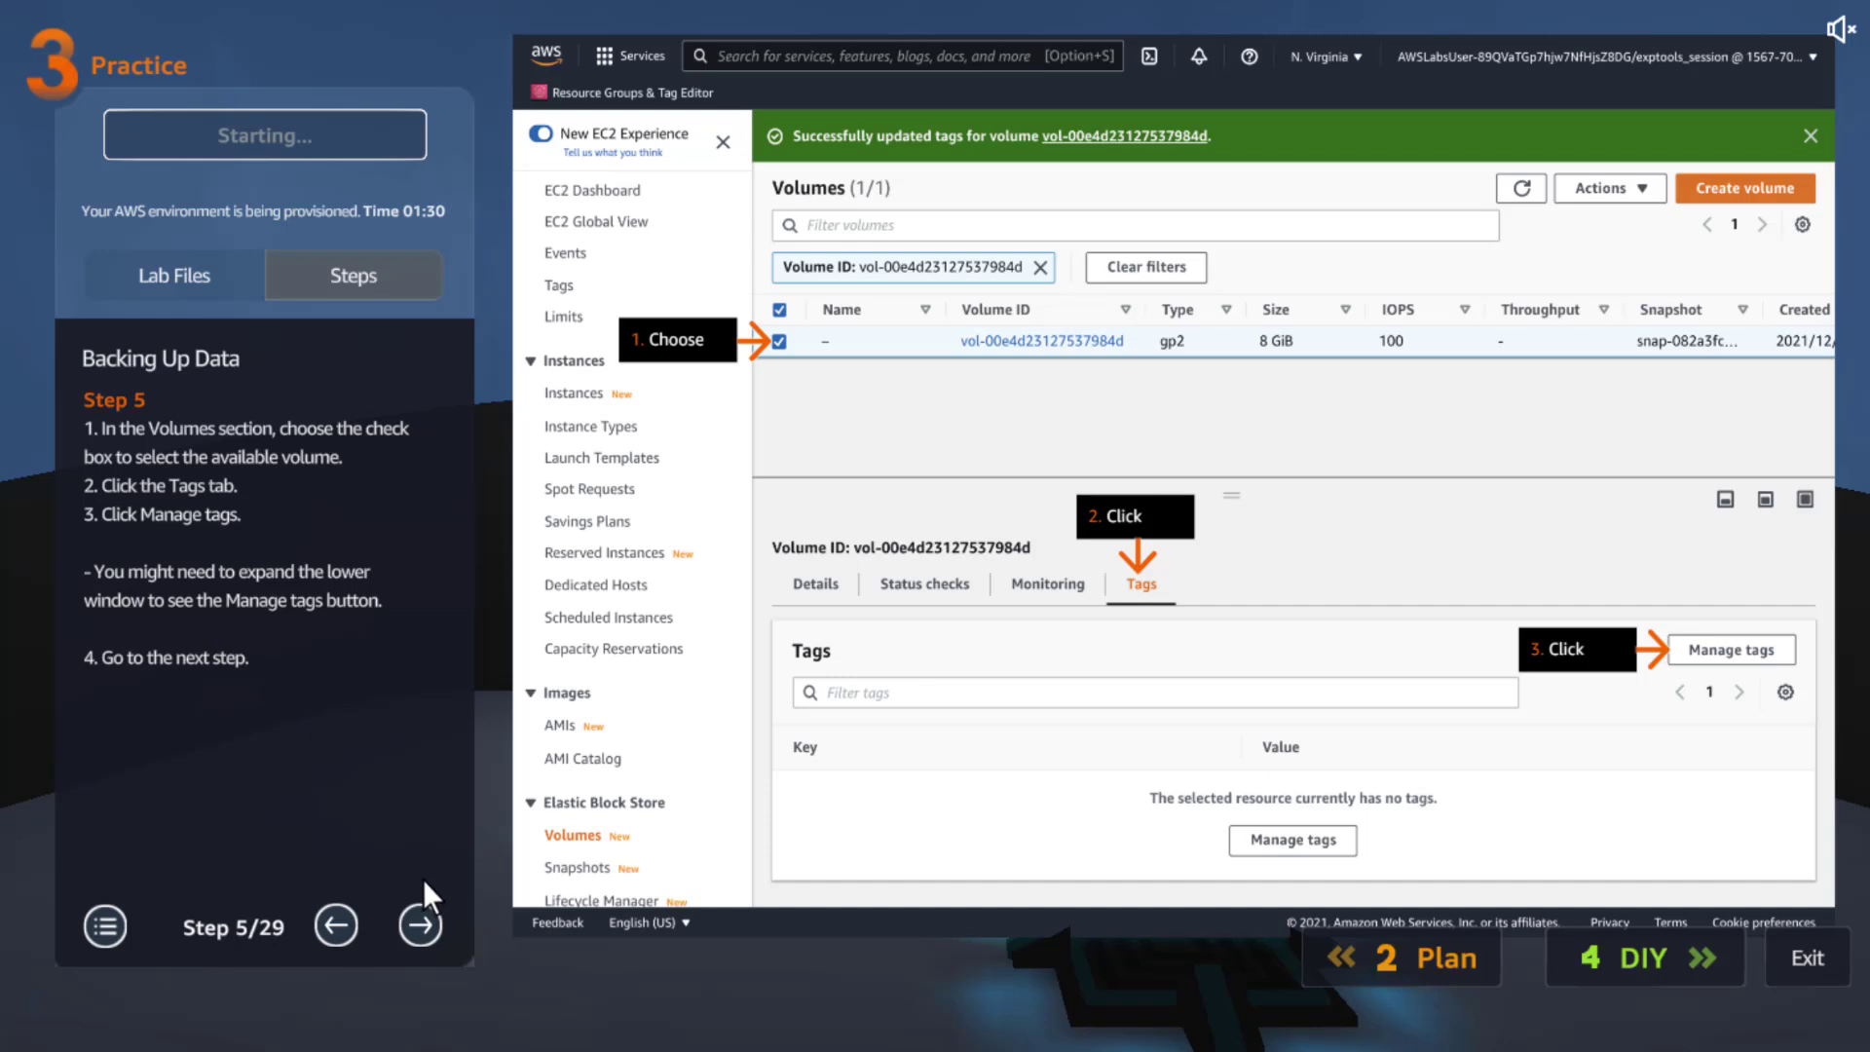
Advance the lab instructions from Step 5/29 to Step 8/29, the Backup=True tag review
click(419, 924)
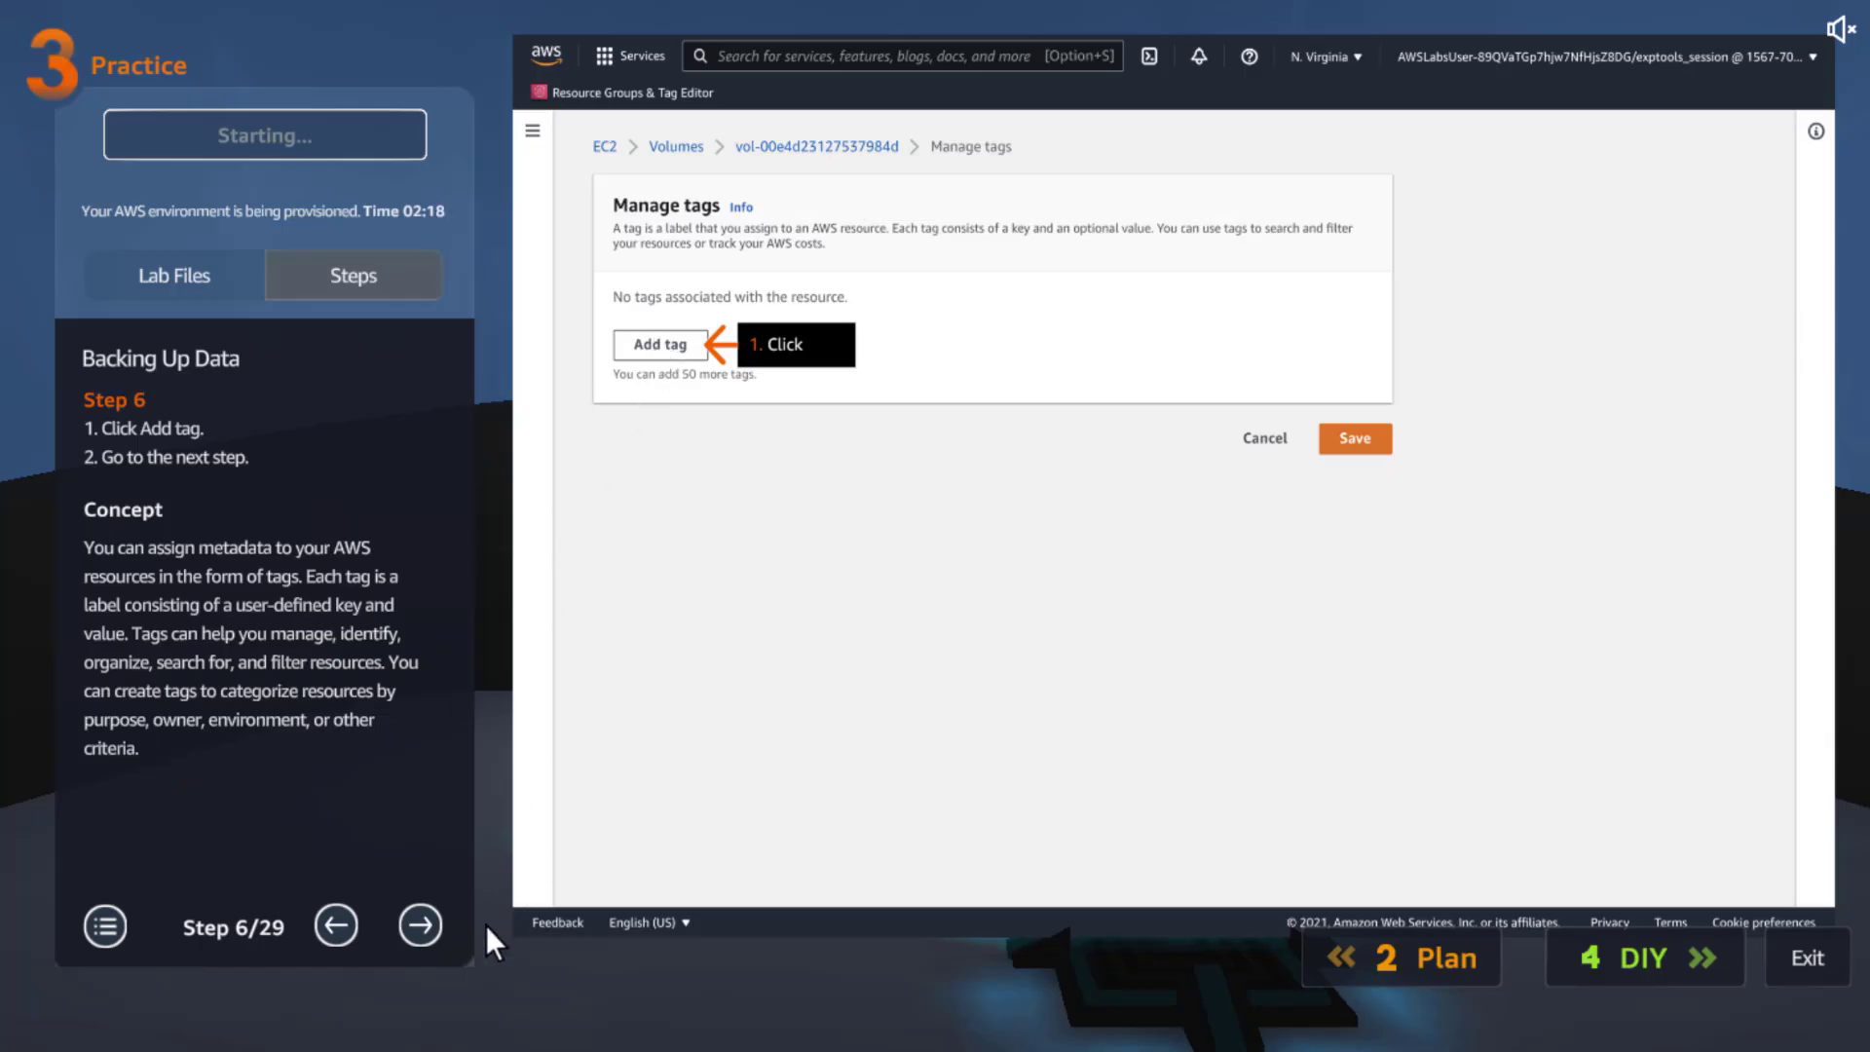
click(419, 925)
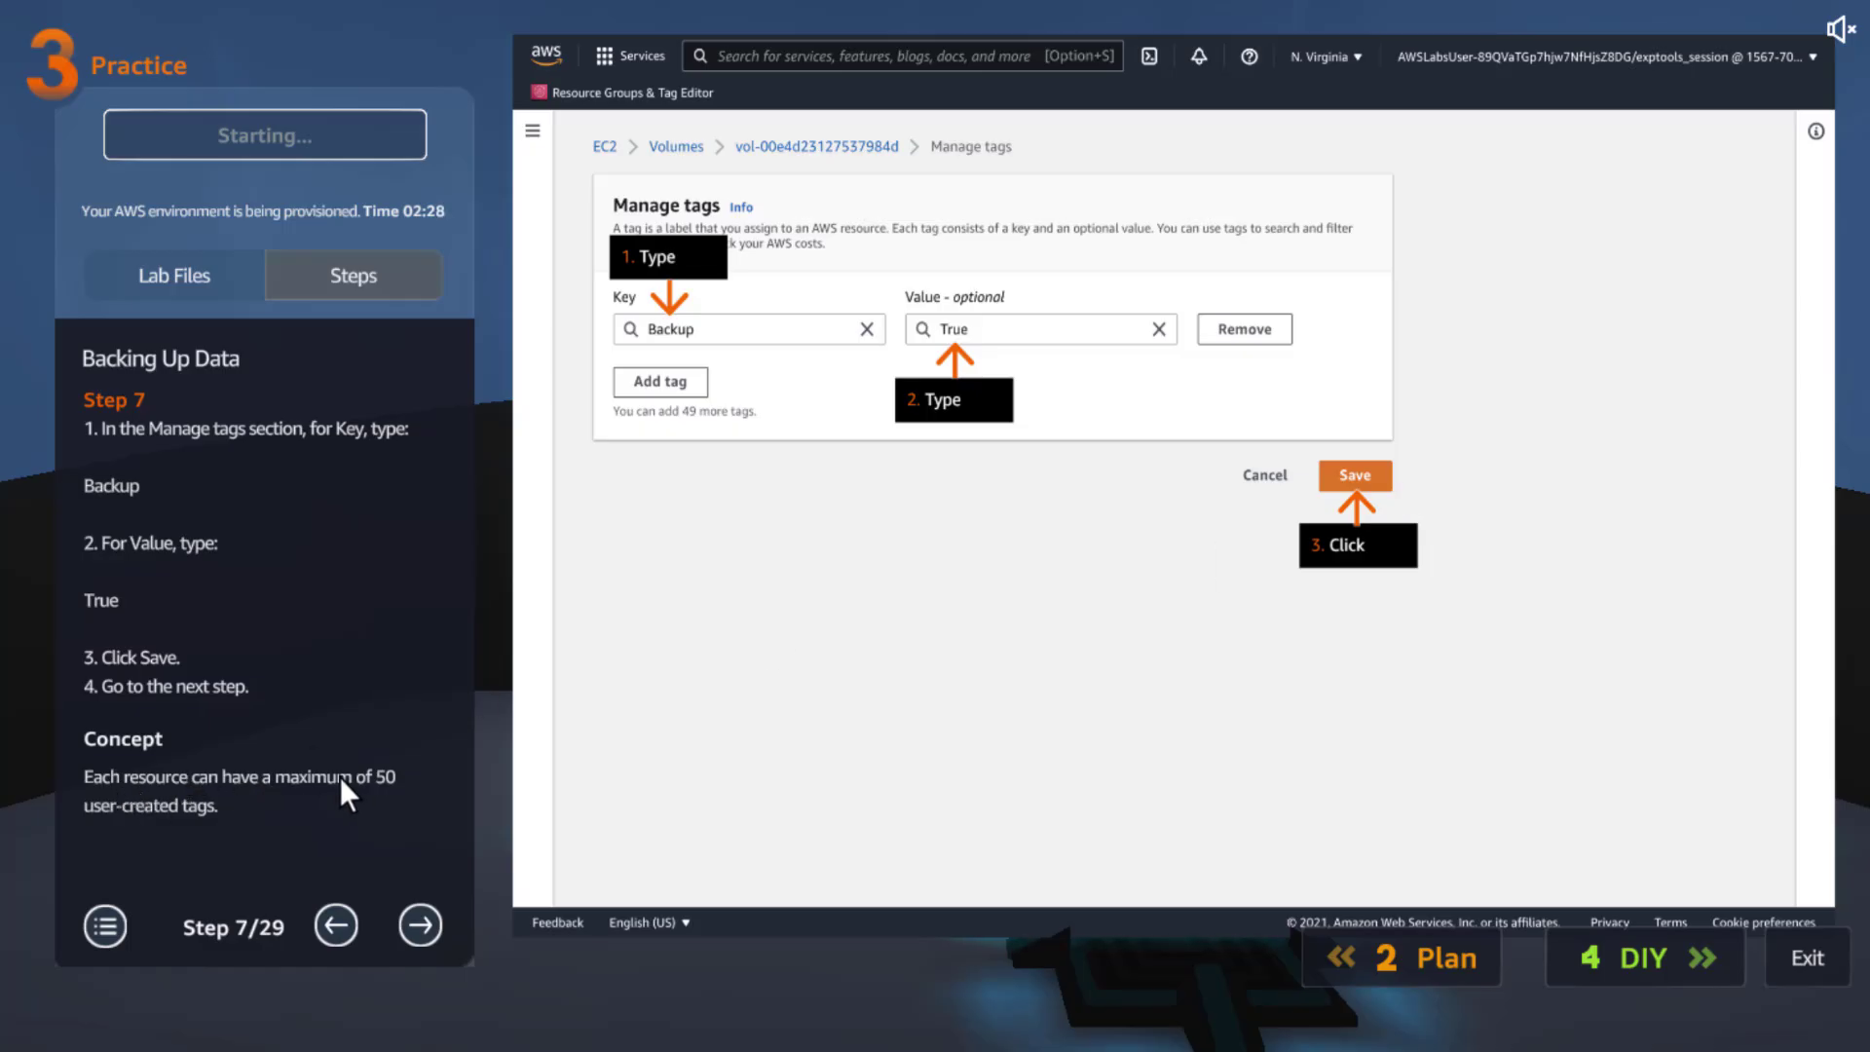
click(419, 922)
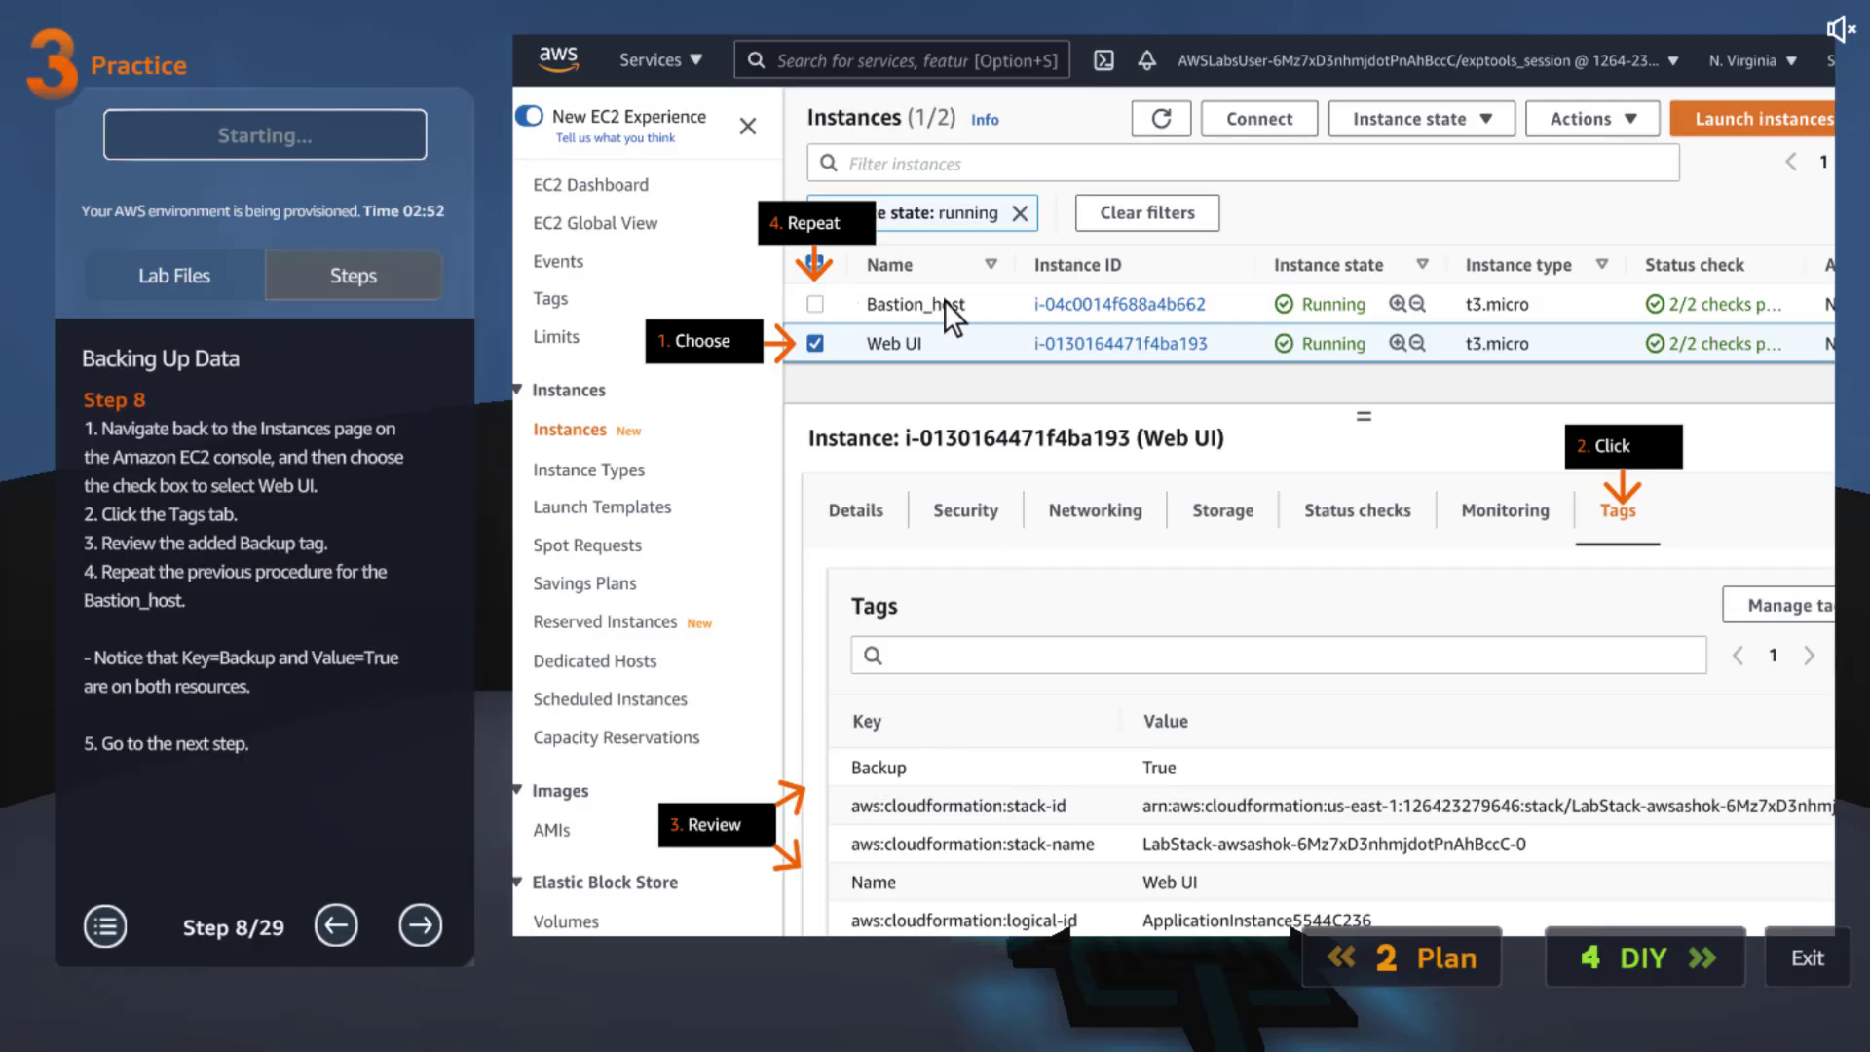
Move the instructions to Step 9/29 and launch the lab's AWS Console
click(425, 920)
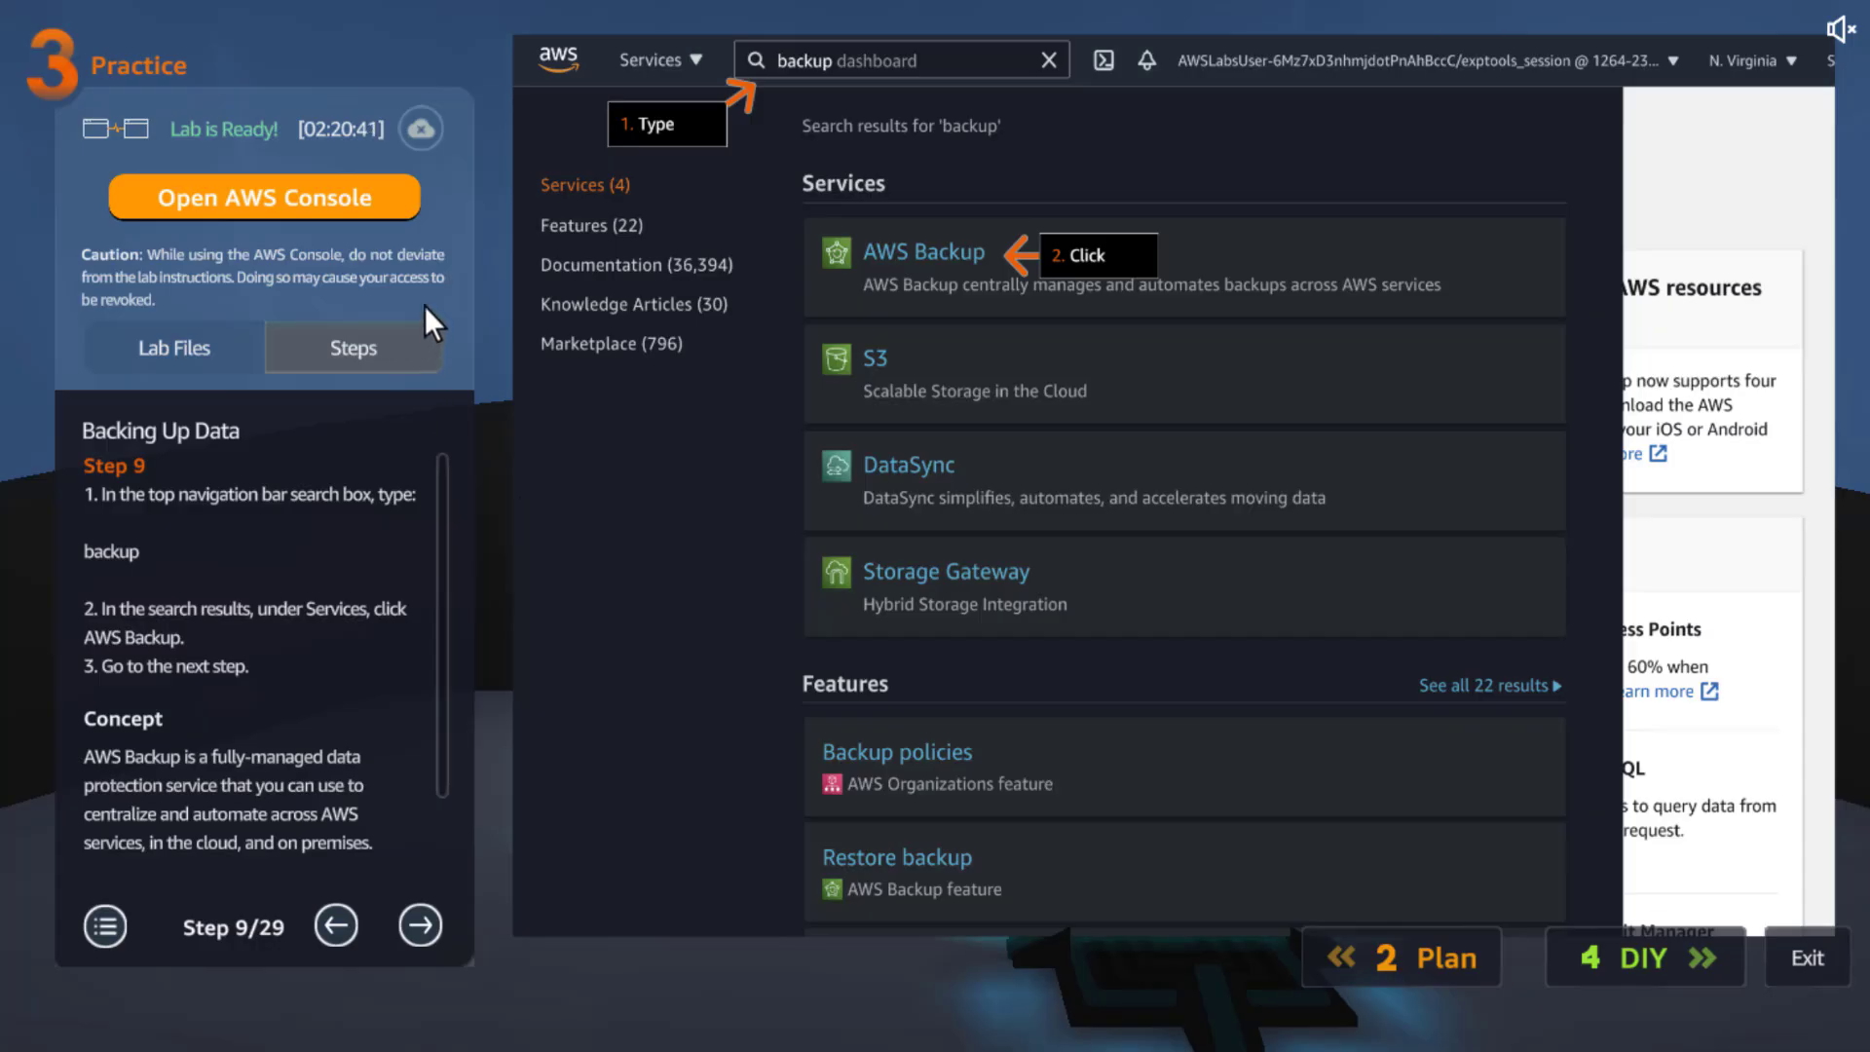
click(260, 195)
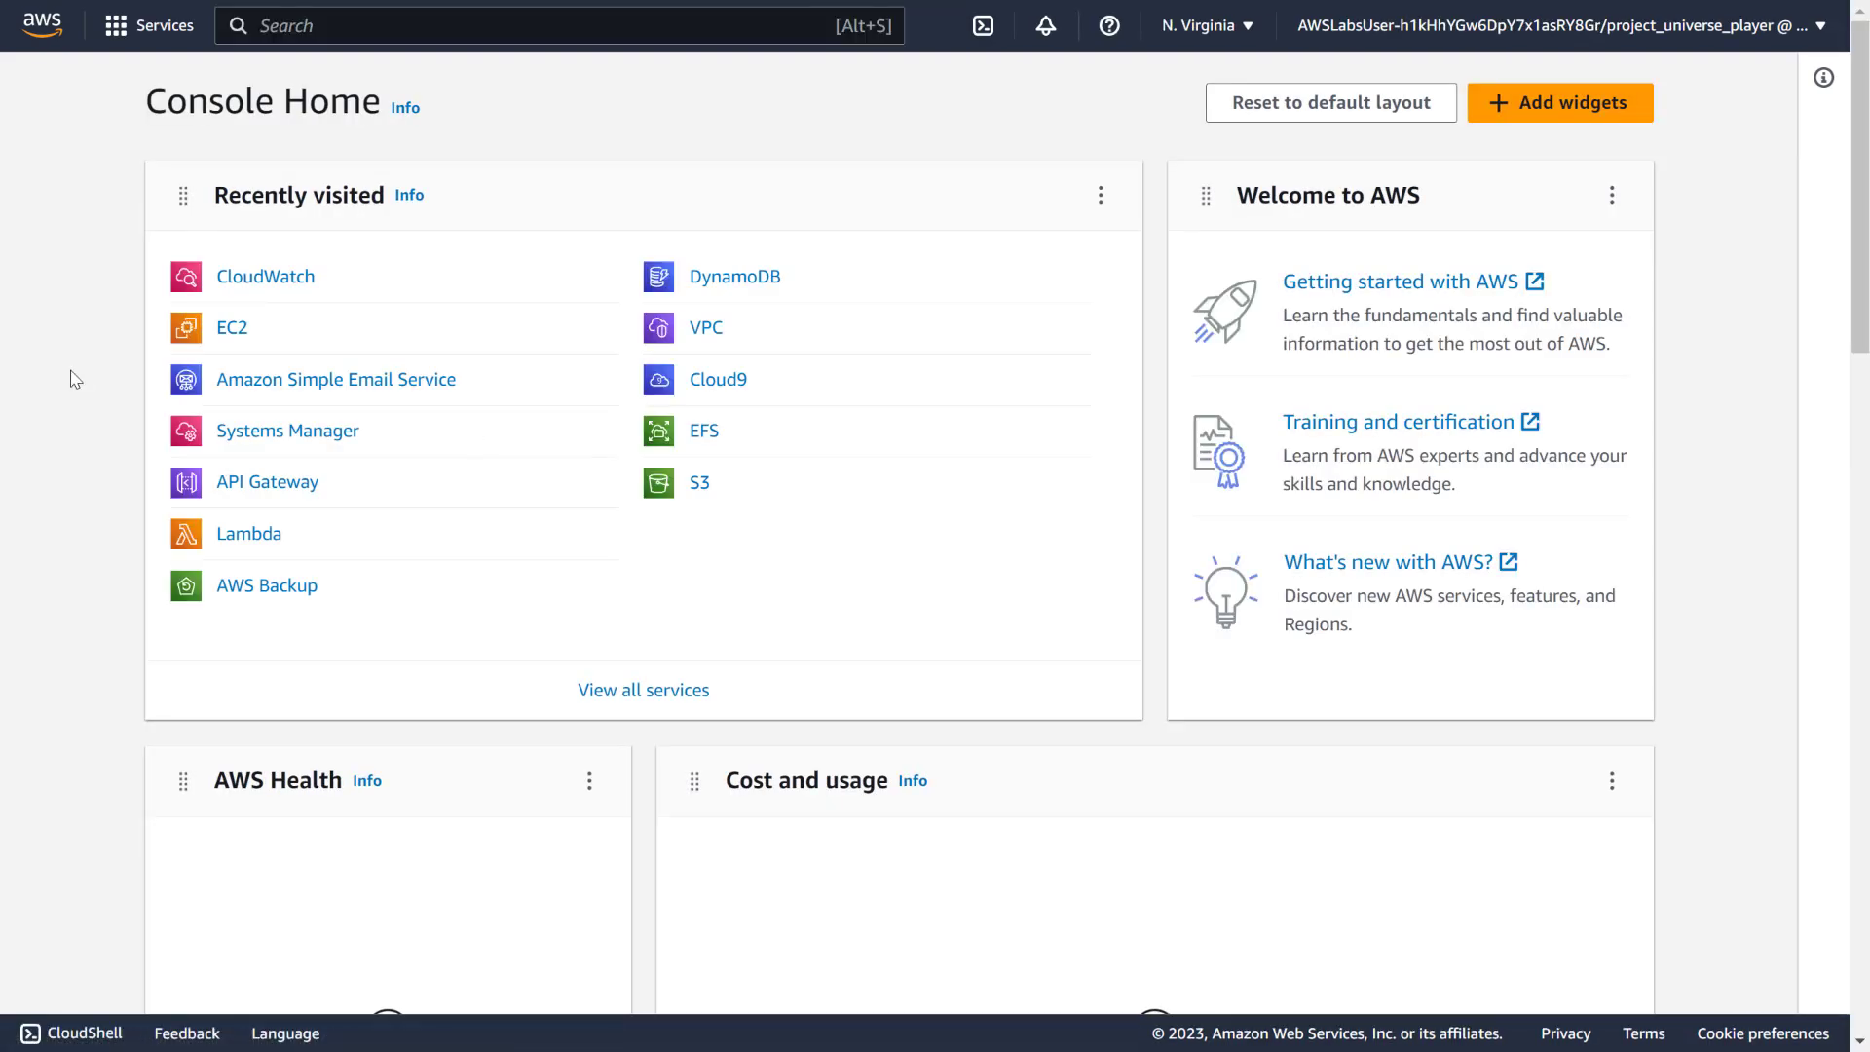
In EC2, open the Web UI instance's 8 GiB root volume from its Storage details
click(229, 329)
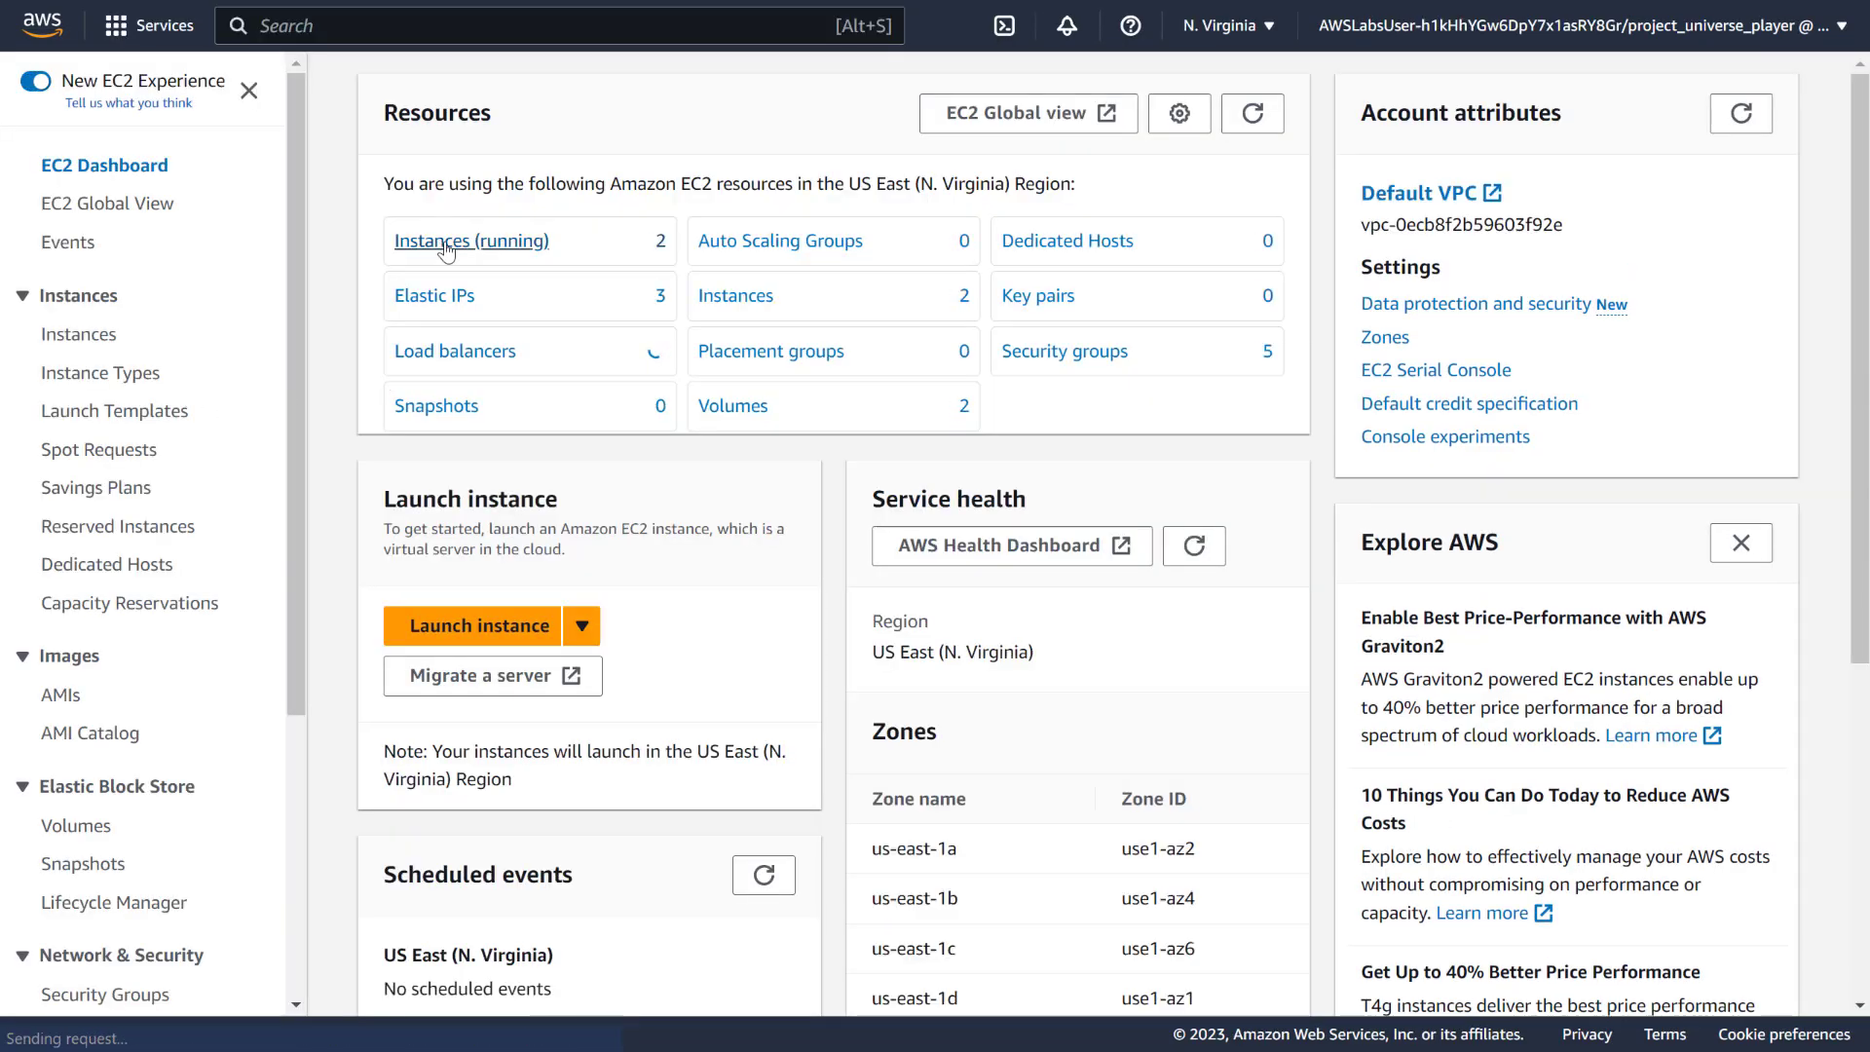
click(444, 244)
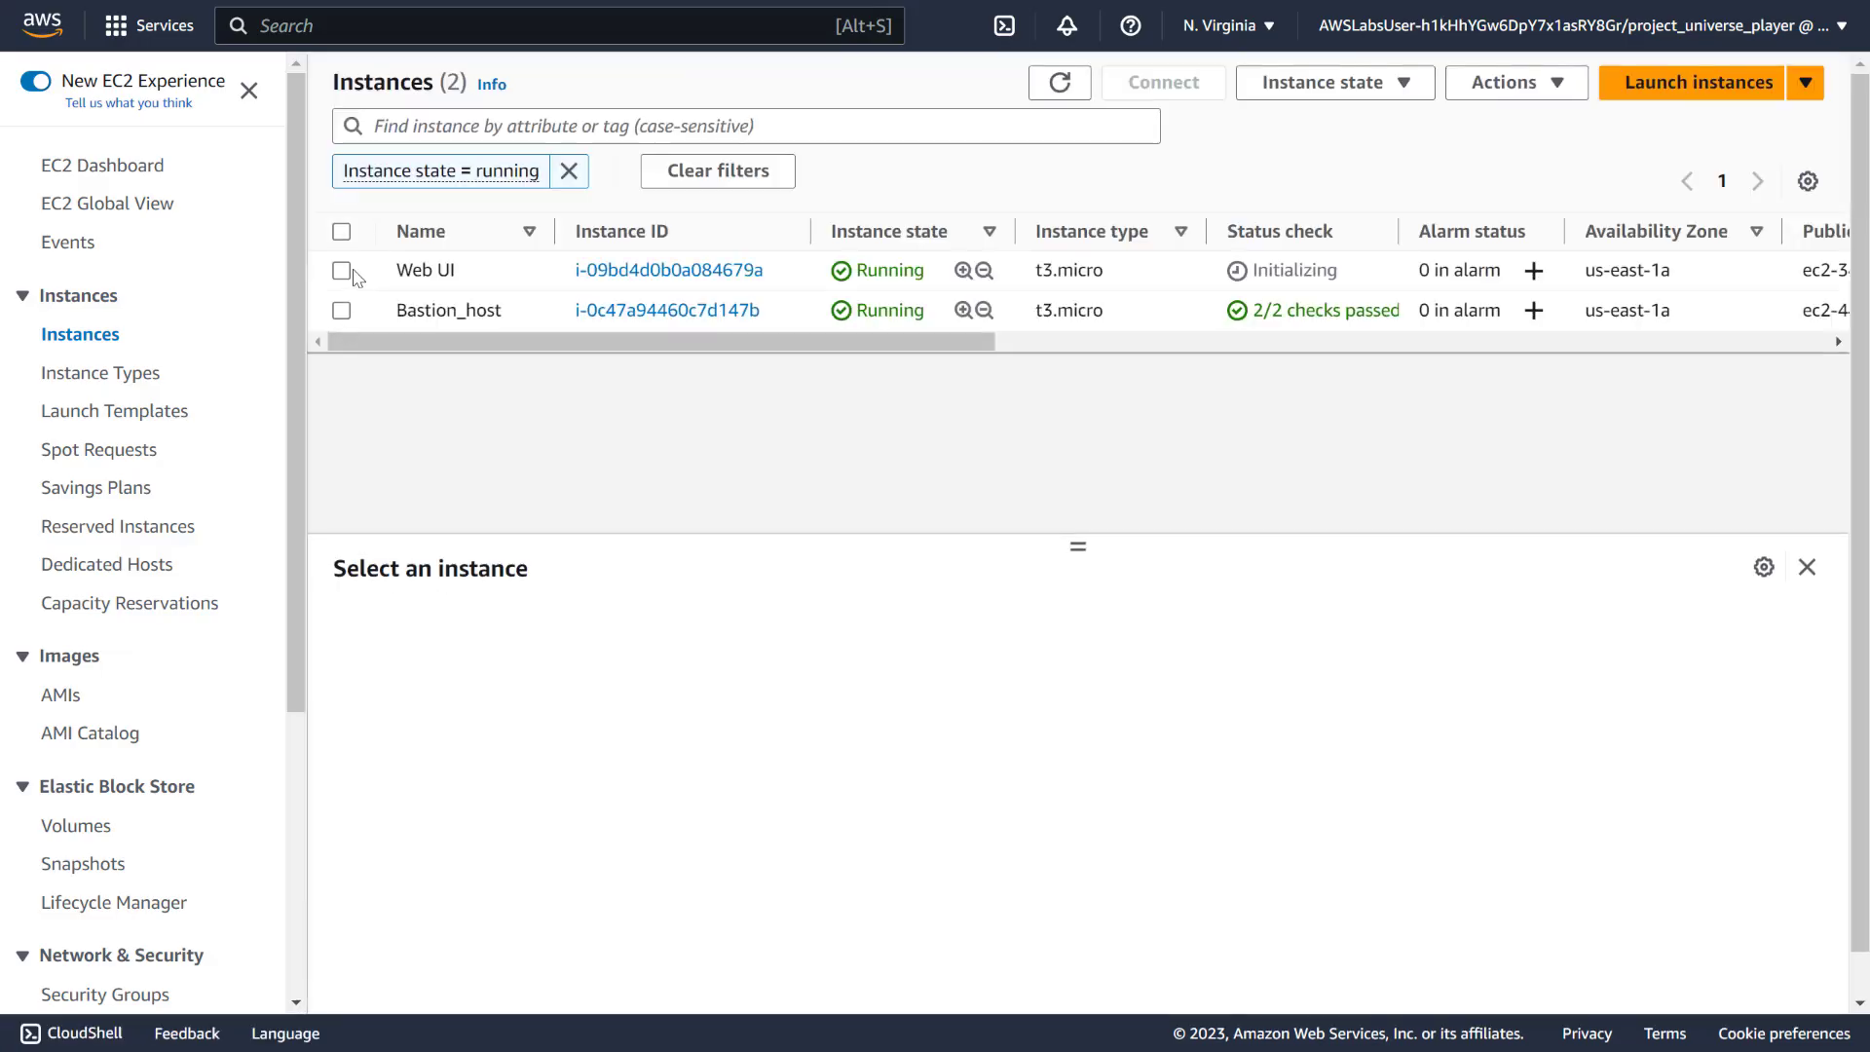
click(342, 271)
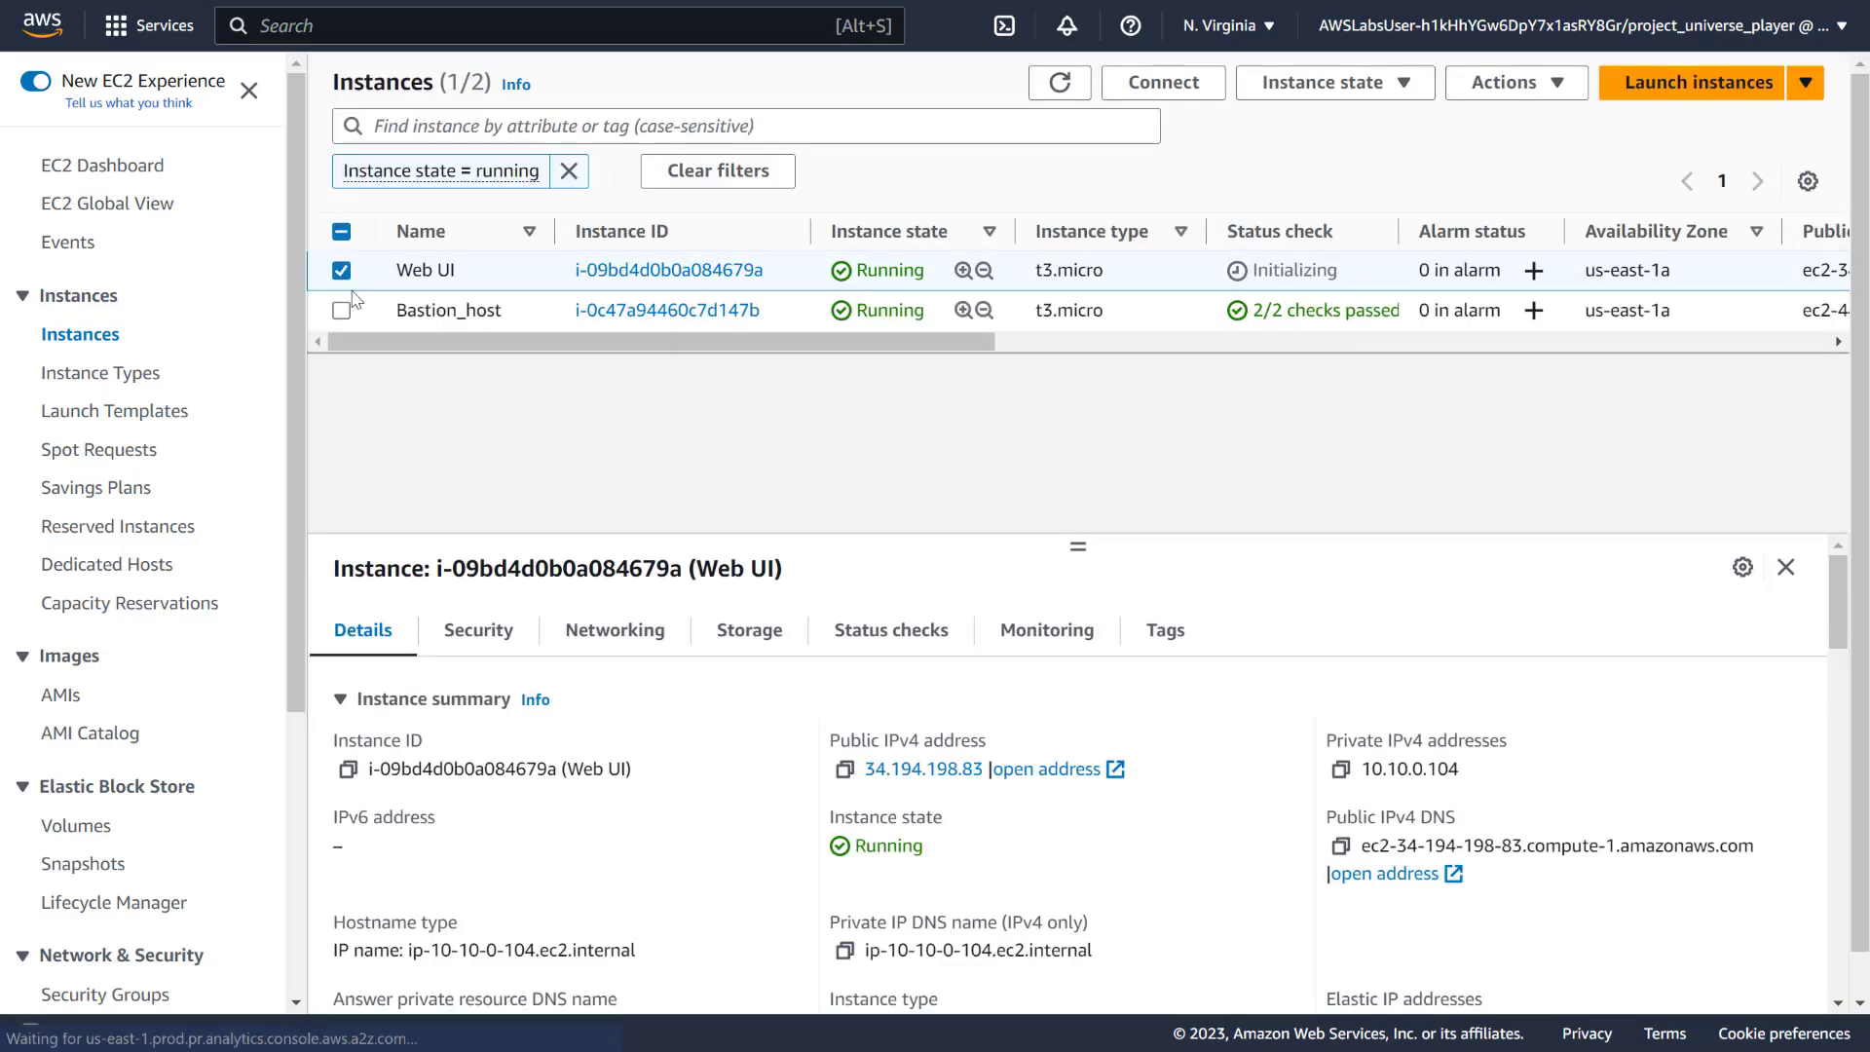
click(788, 631)
scroll(582, 688, down, 3)
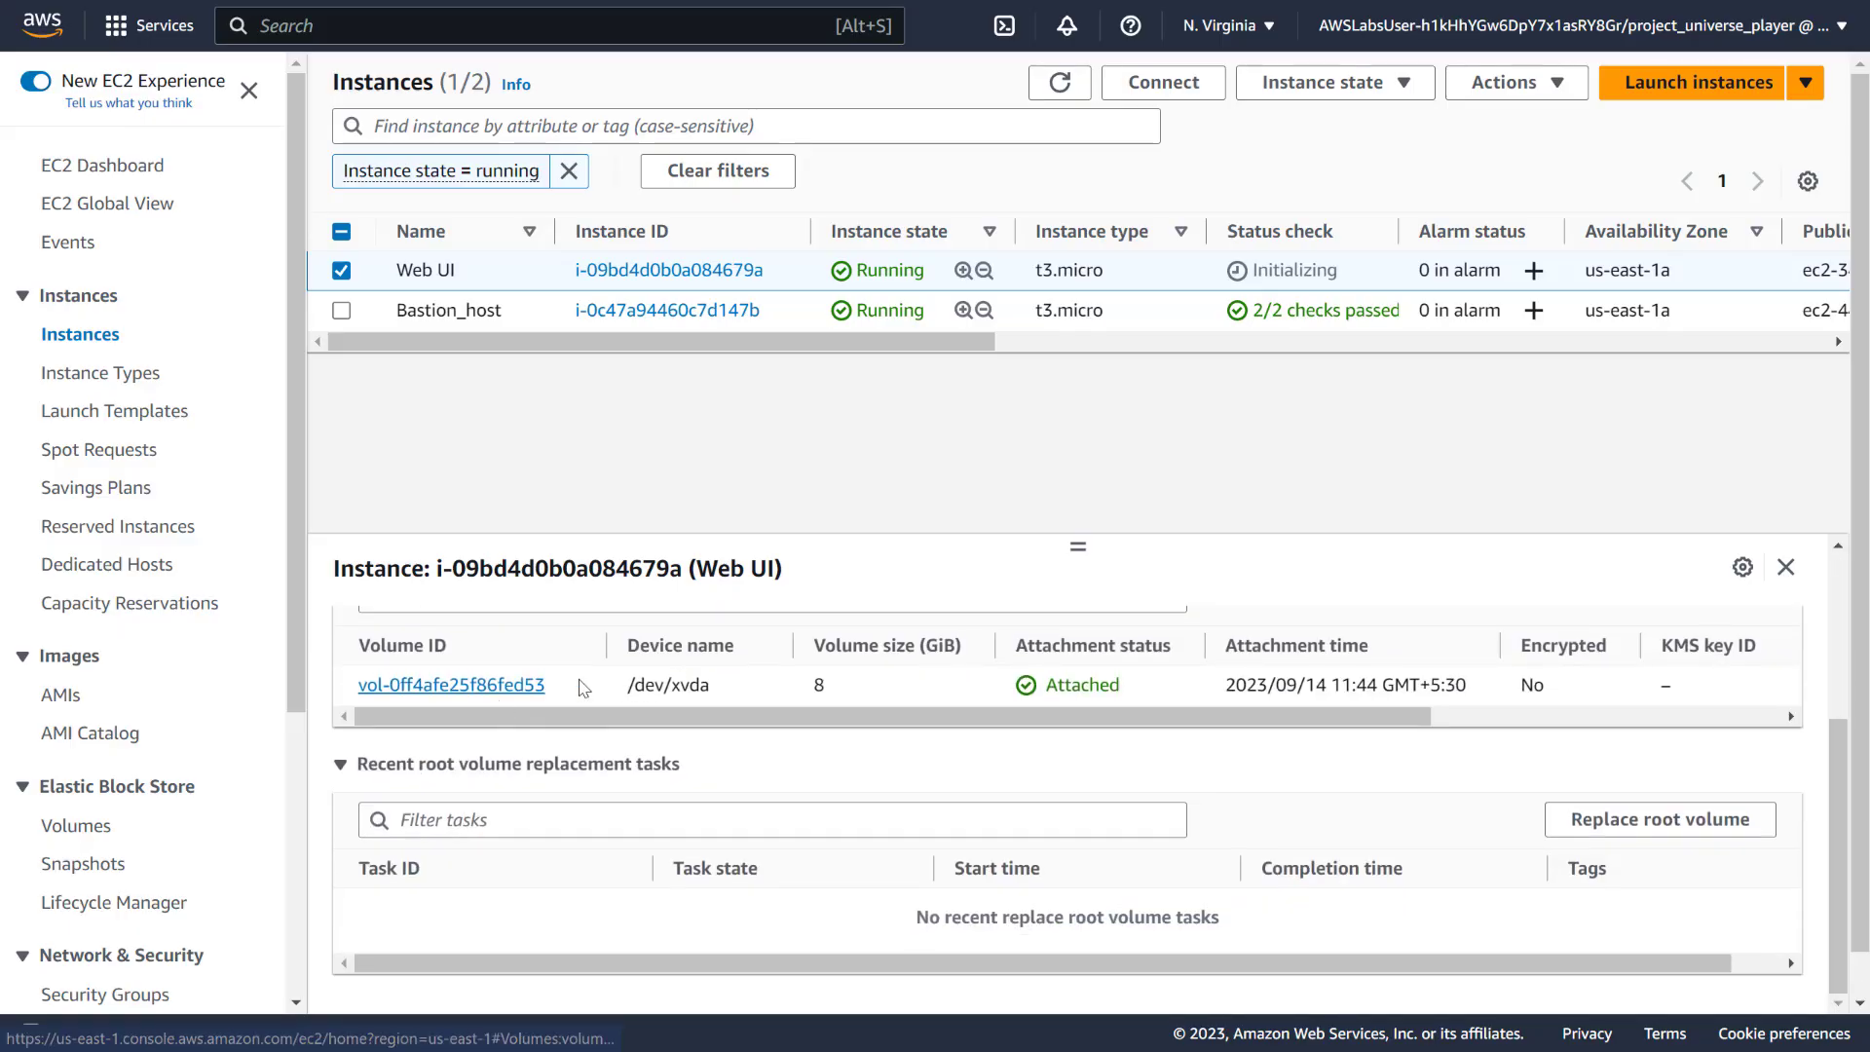
click(434, 686)
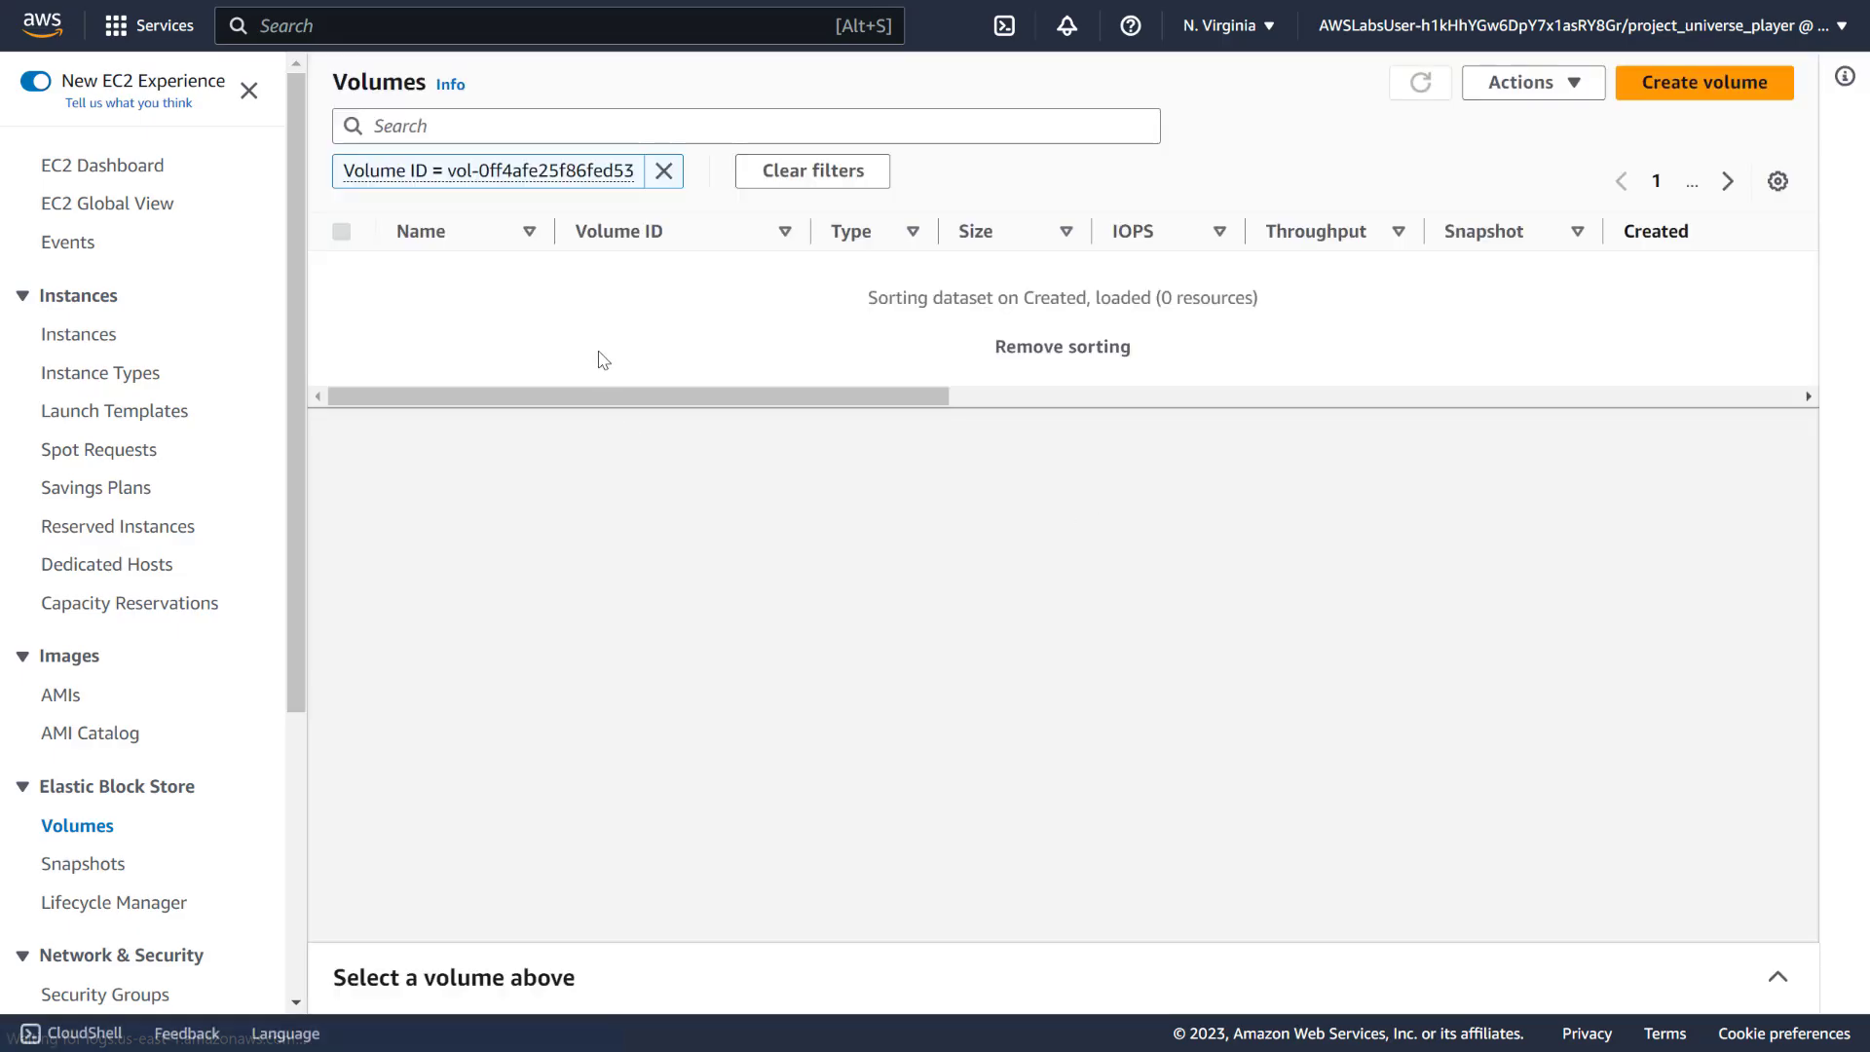
Add a Backup = True tag to the Web UI root volume vol-0ff4afe25f86fed53 and save
click(341, 271)
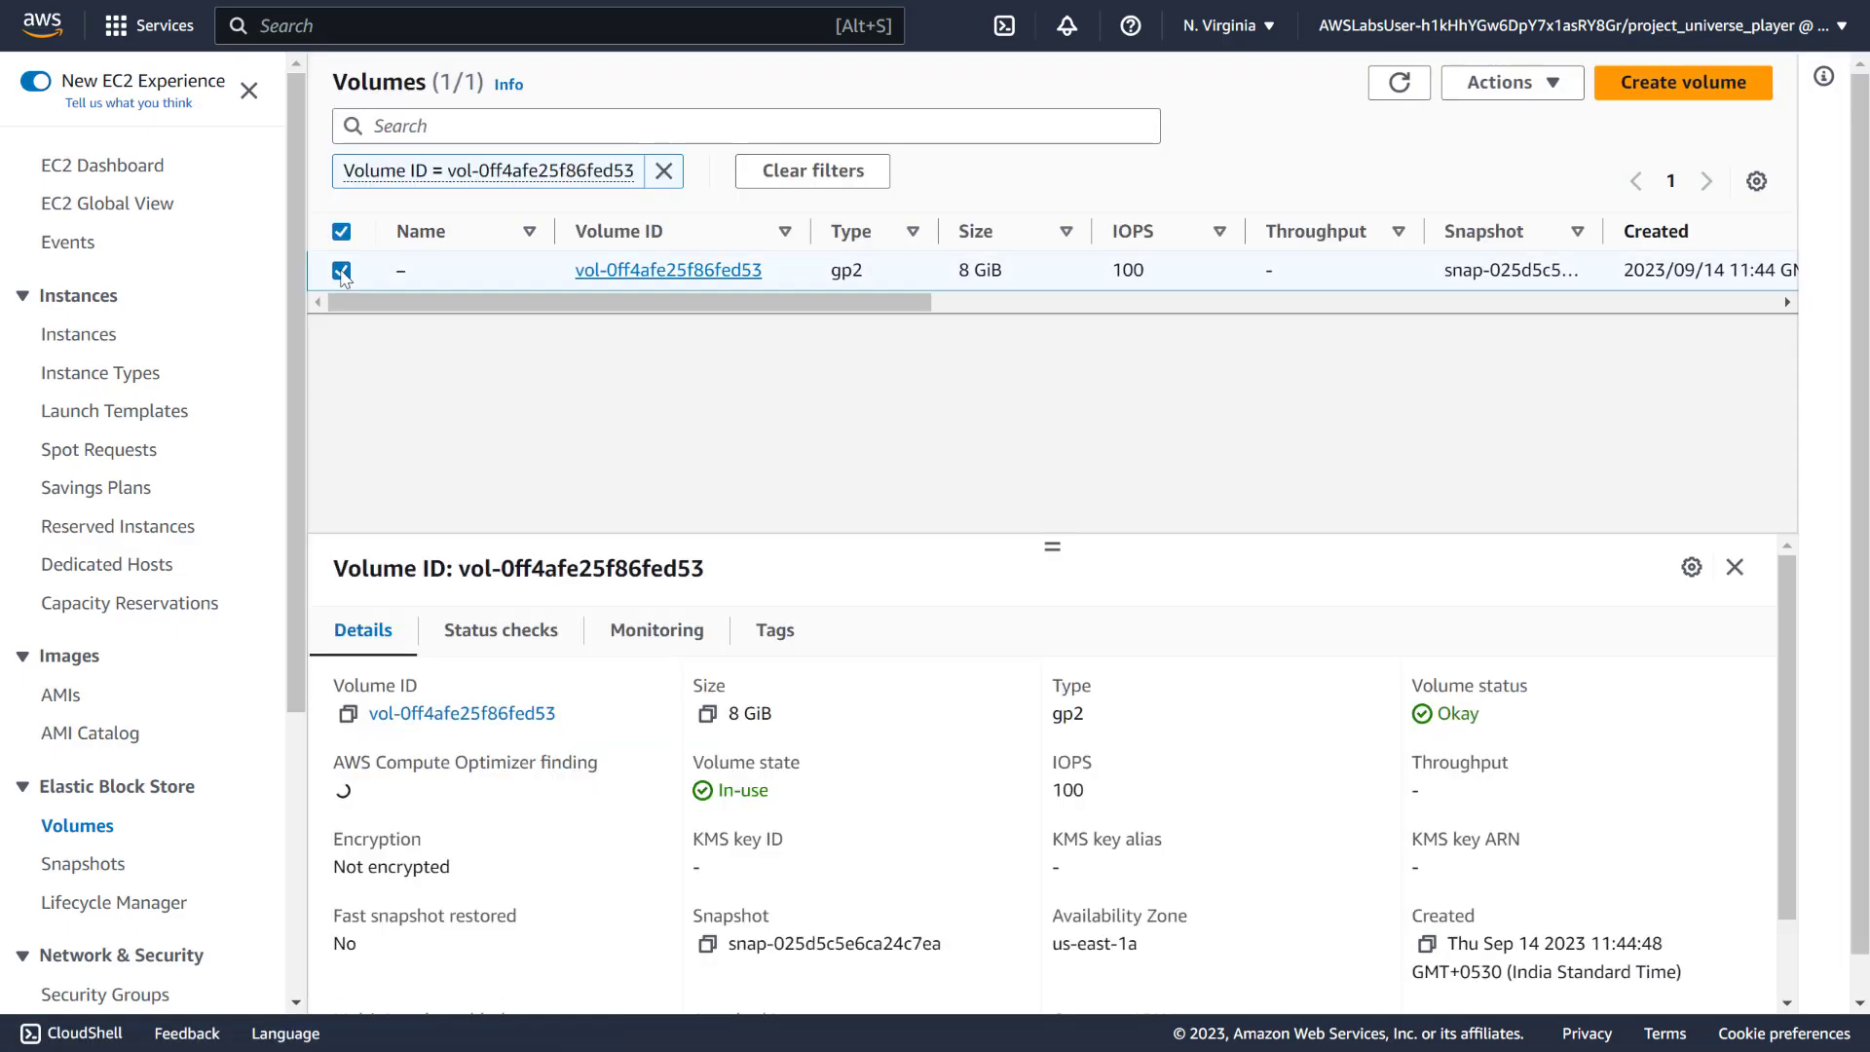
click(775, 631)
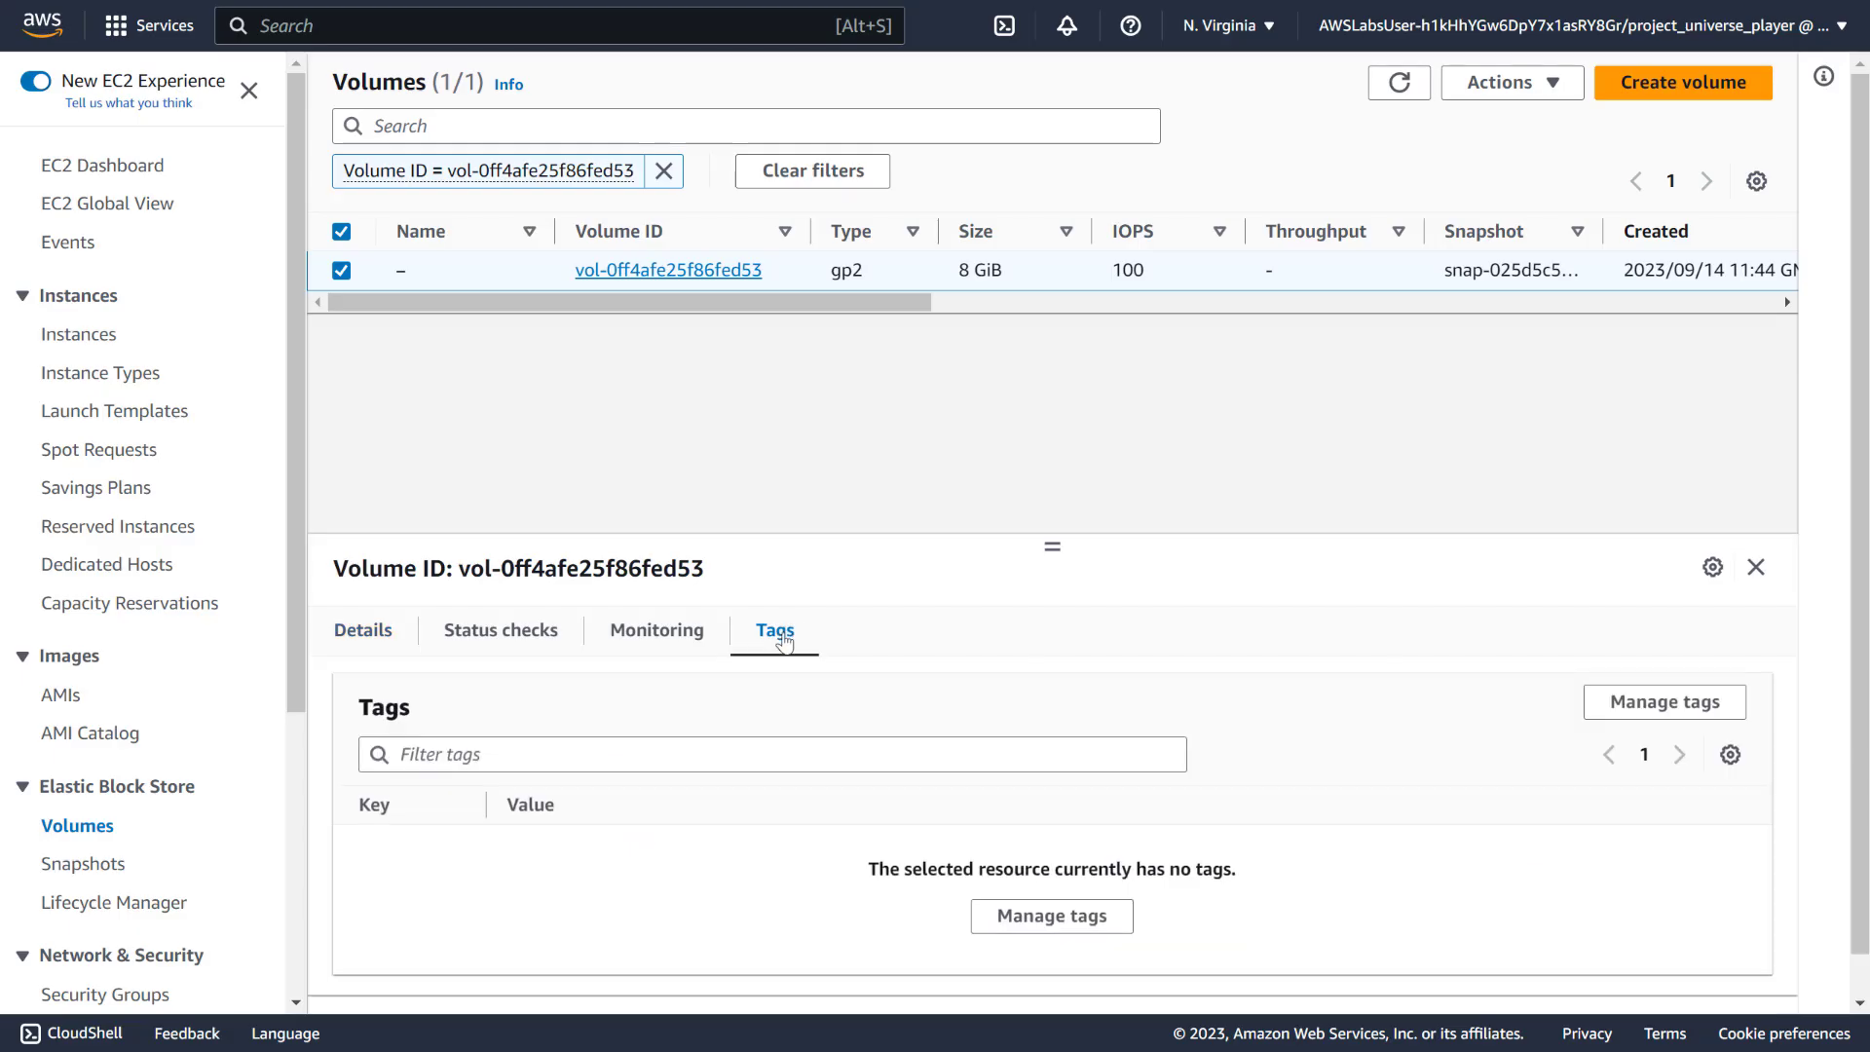
click(1664, 702)
click(146, 375)
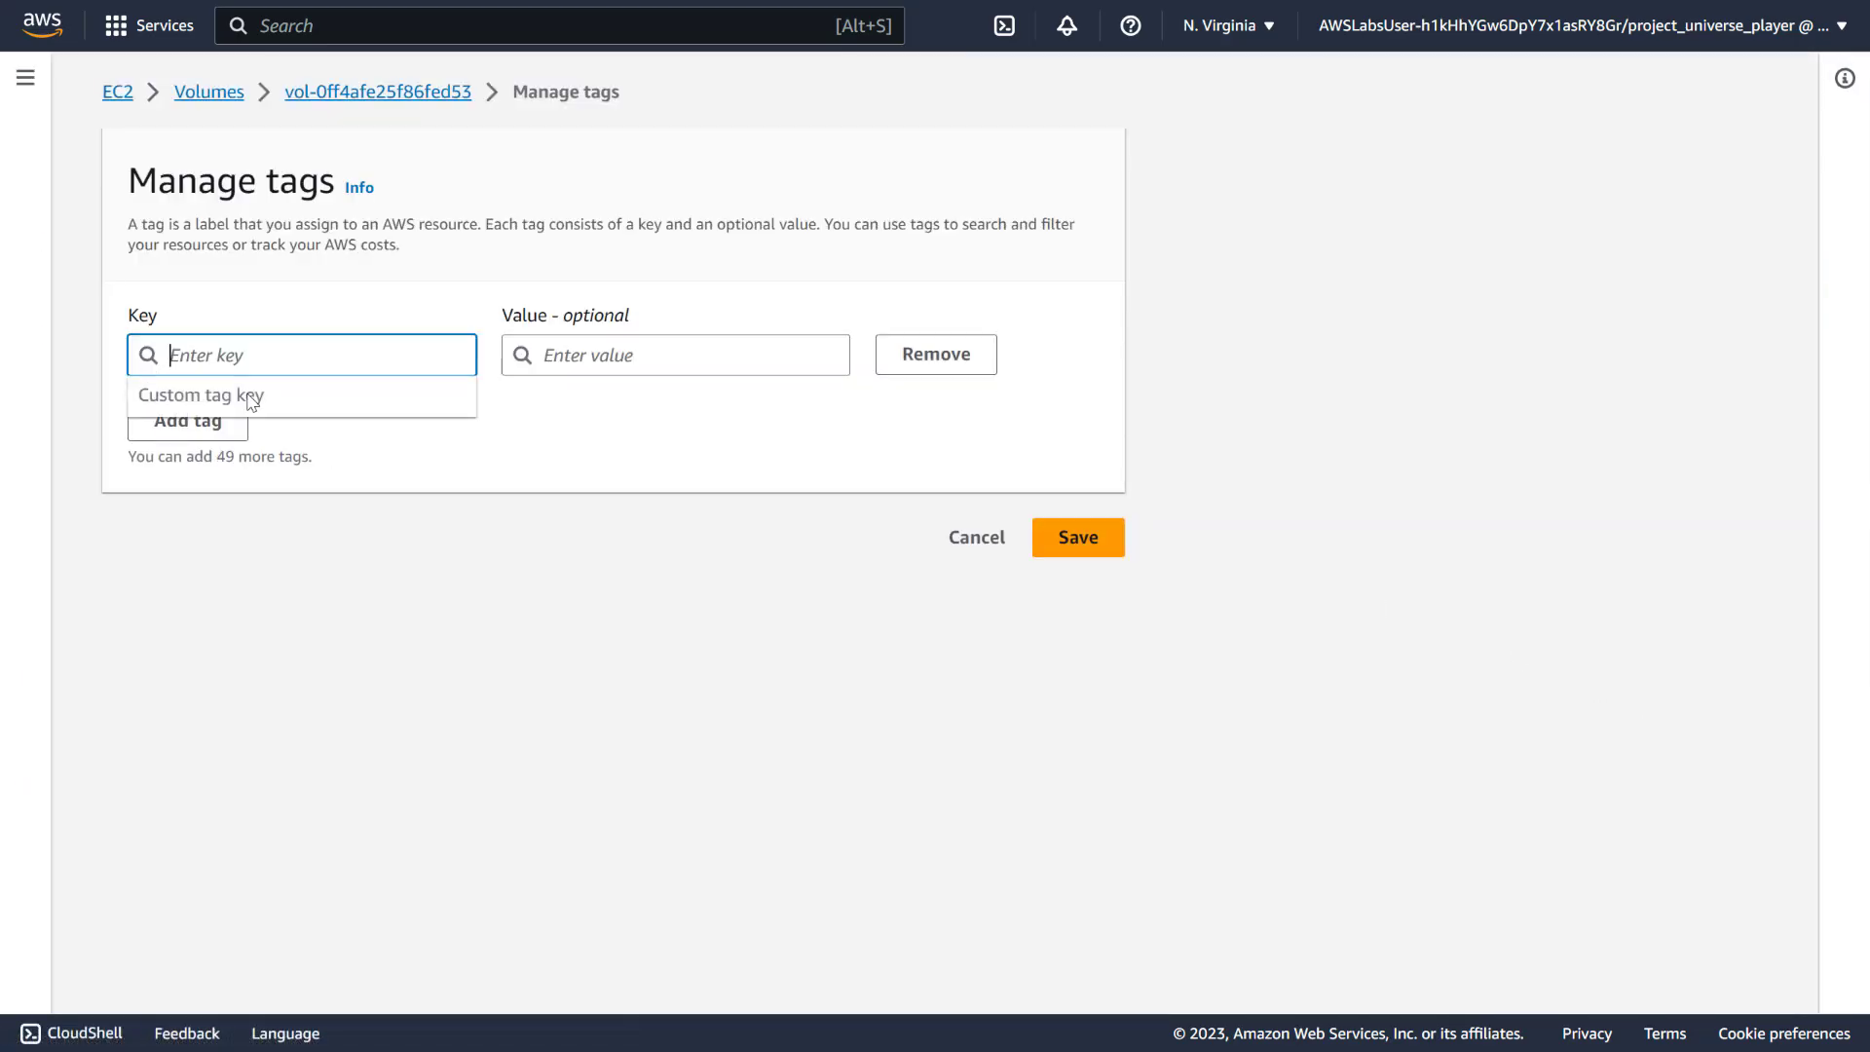
text(B)
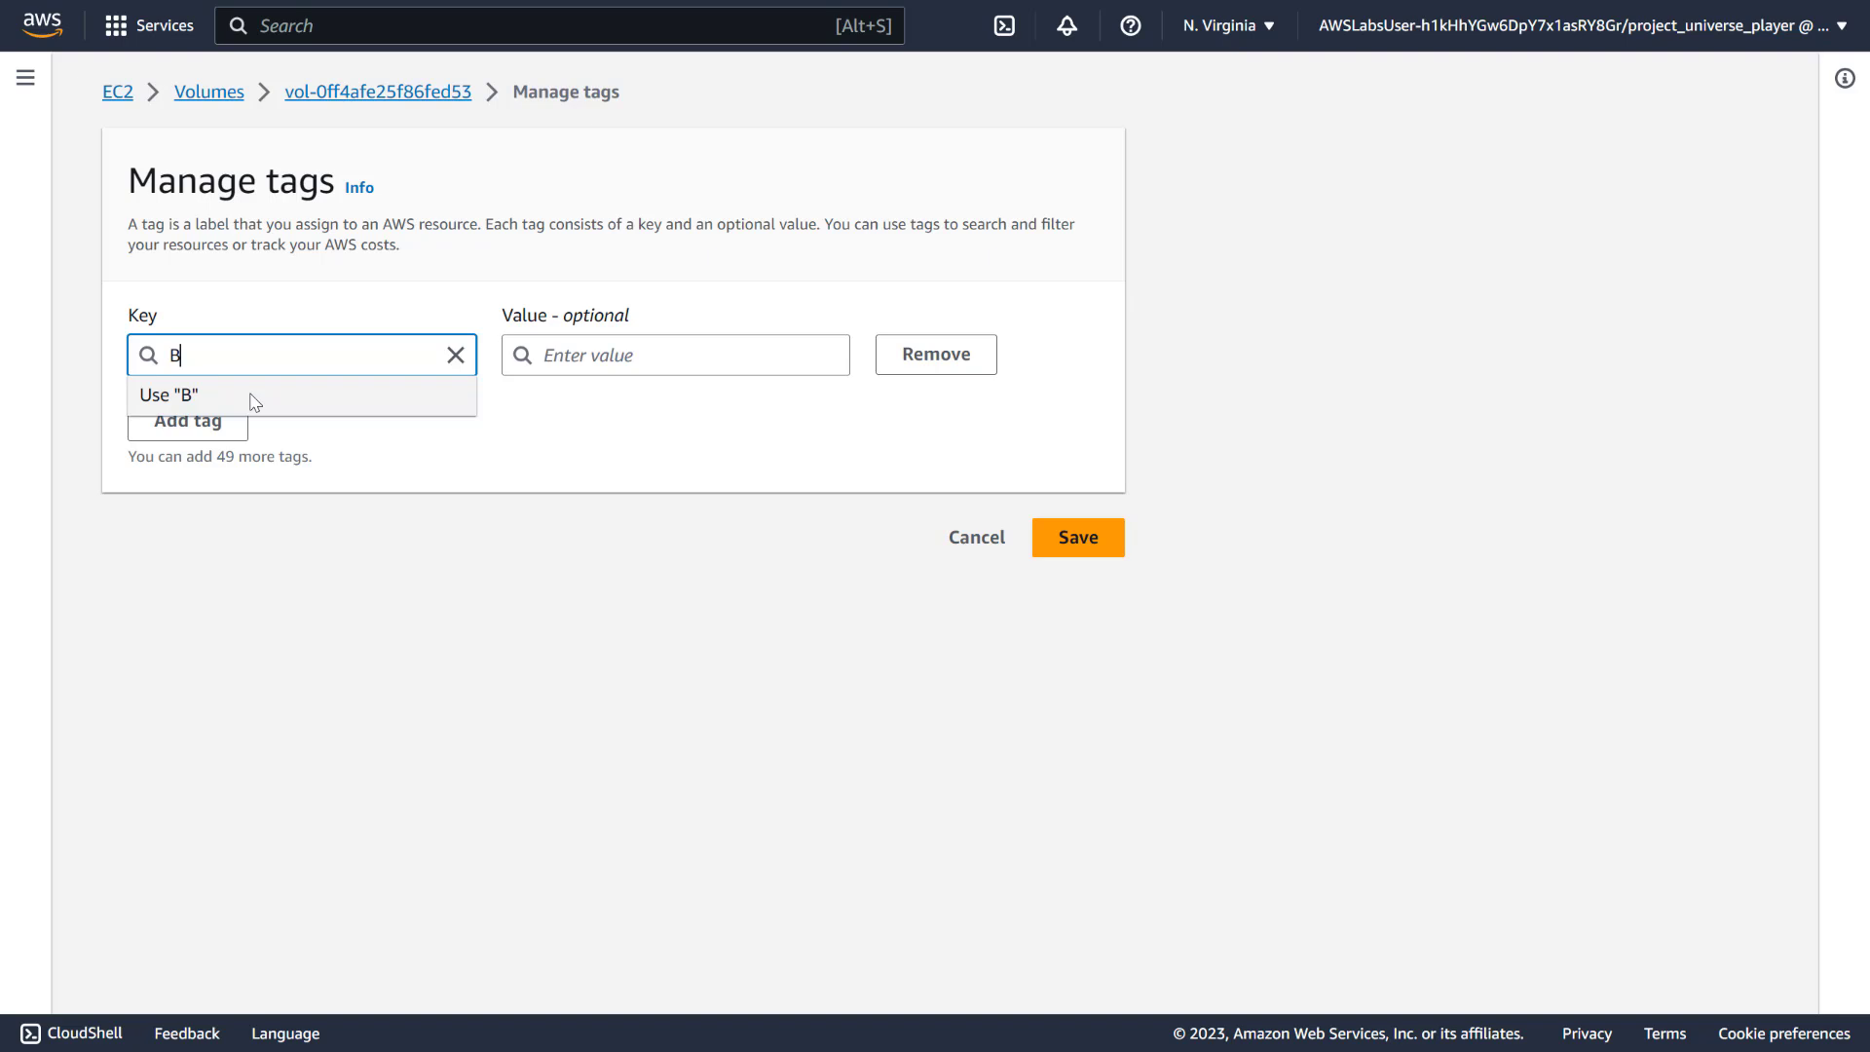
text(ackup)
key(Tab)
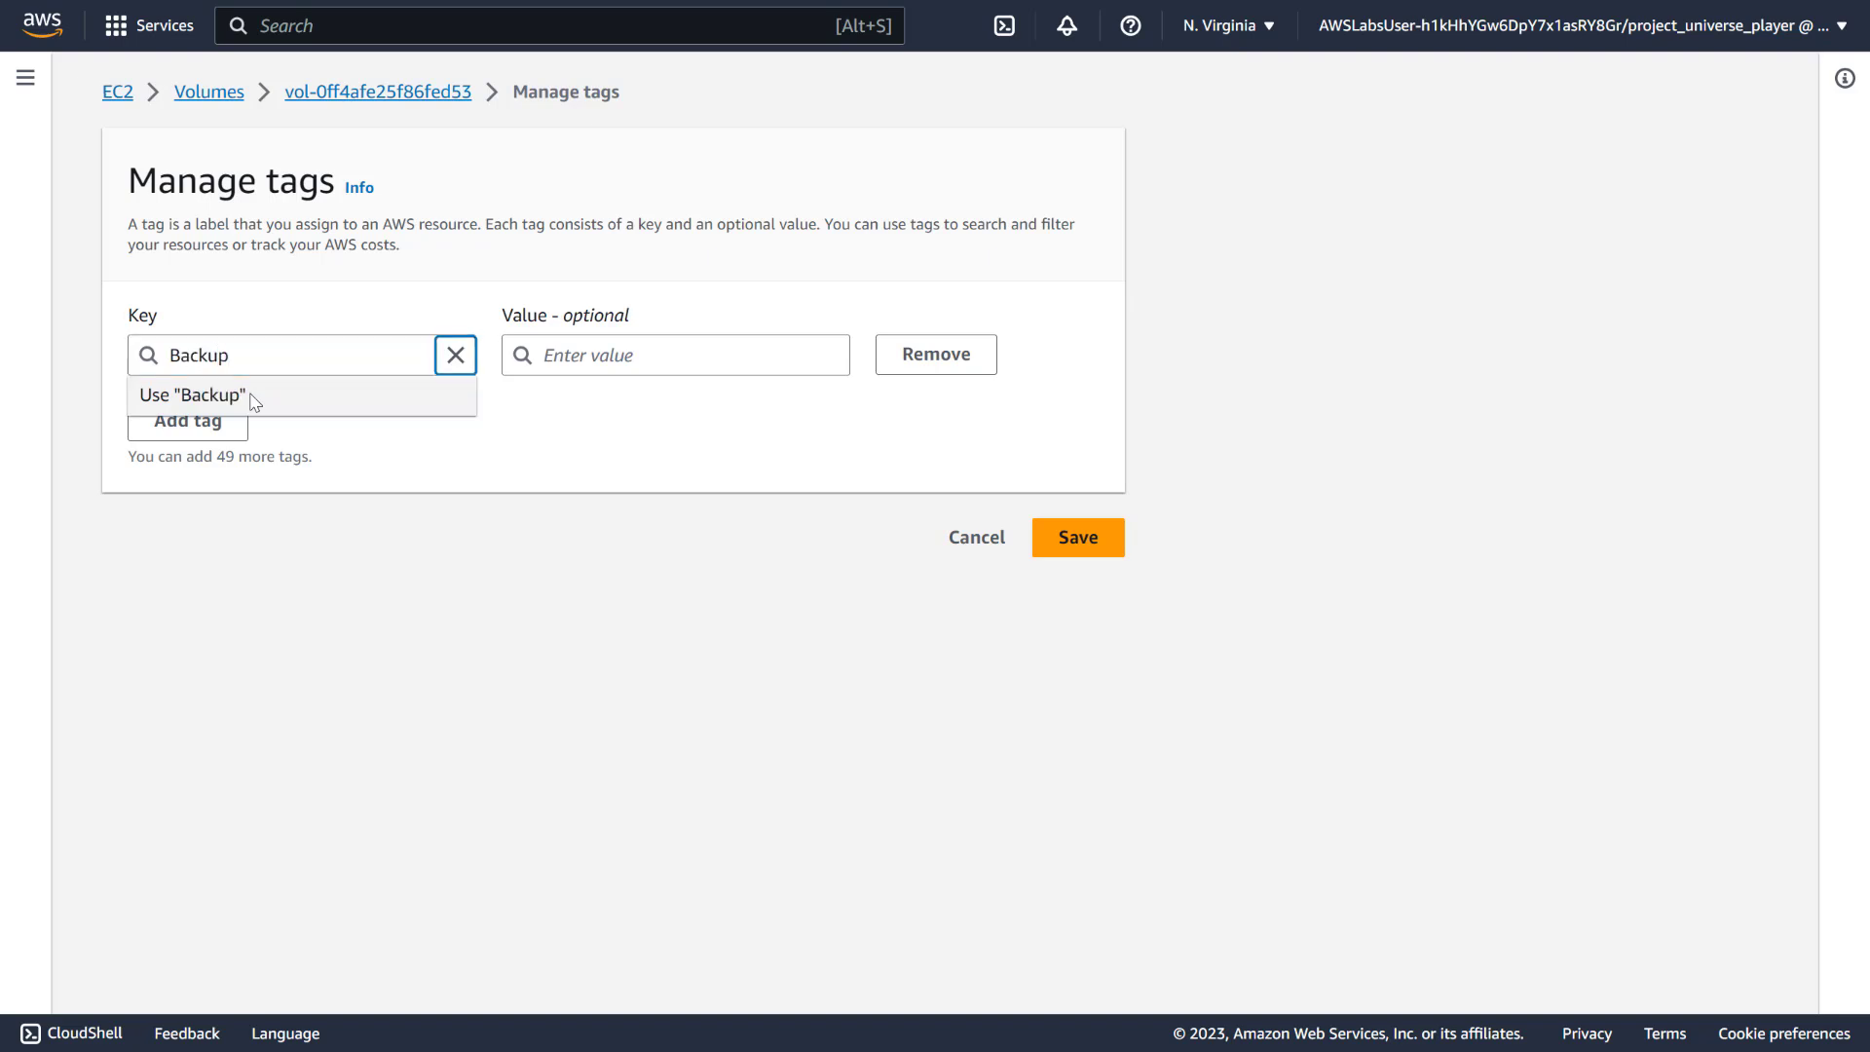
key(Tab)
text(True)
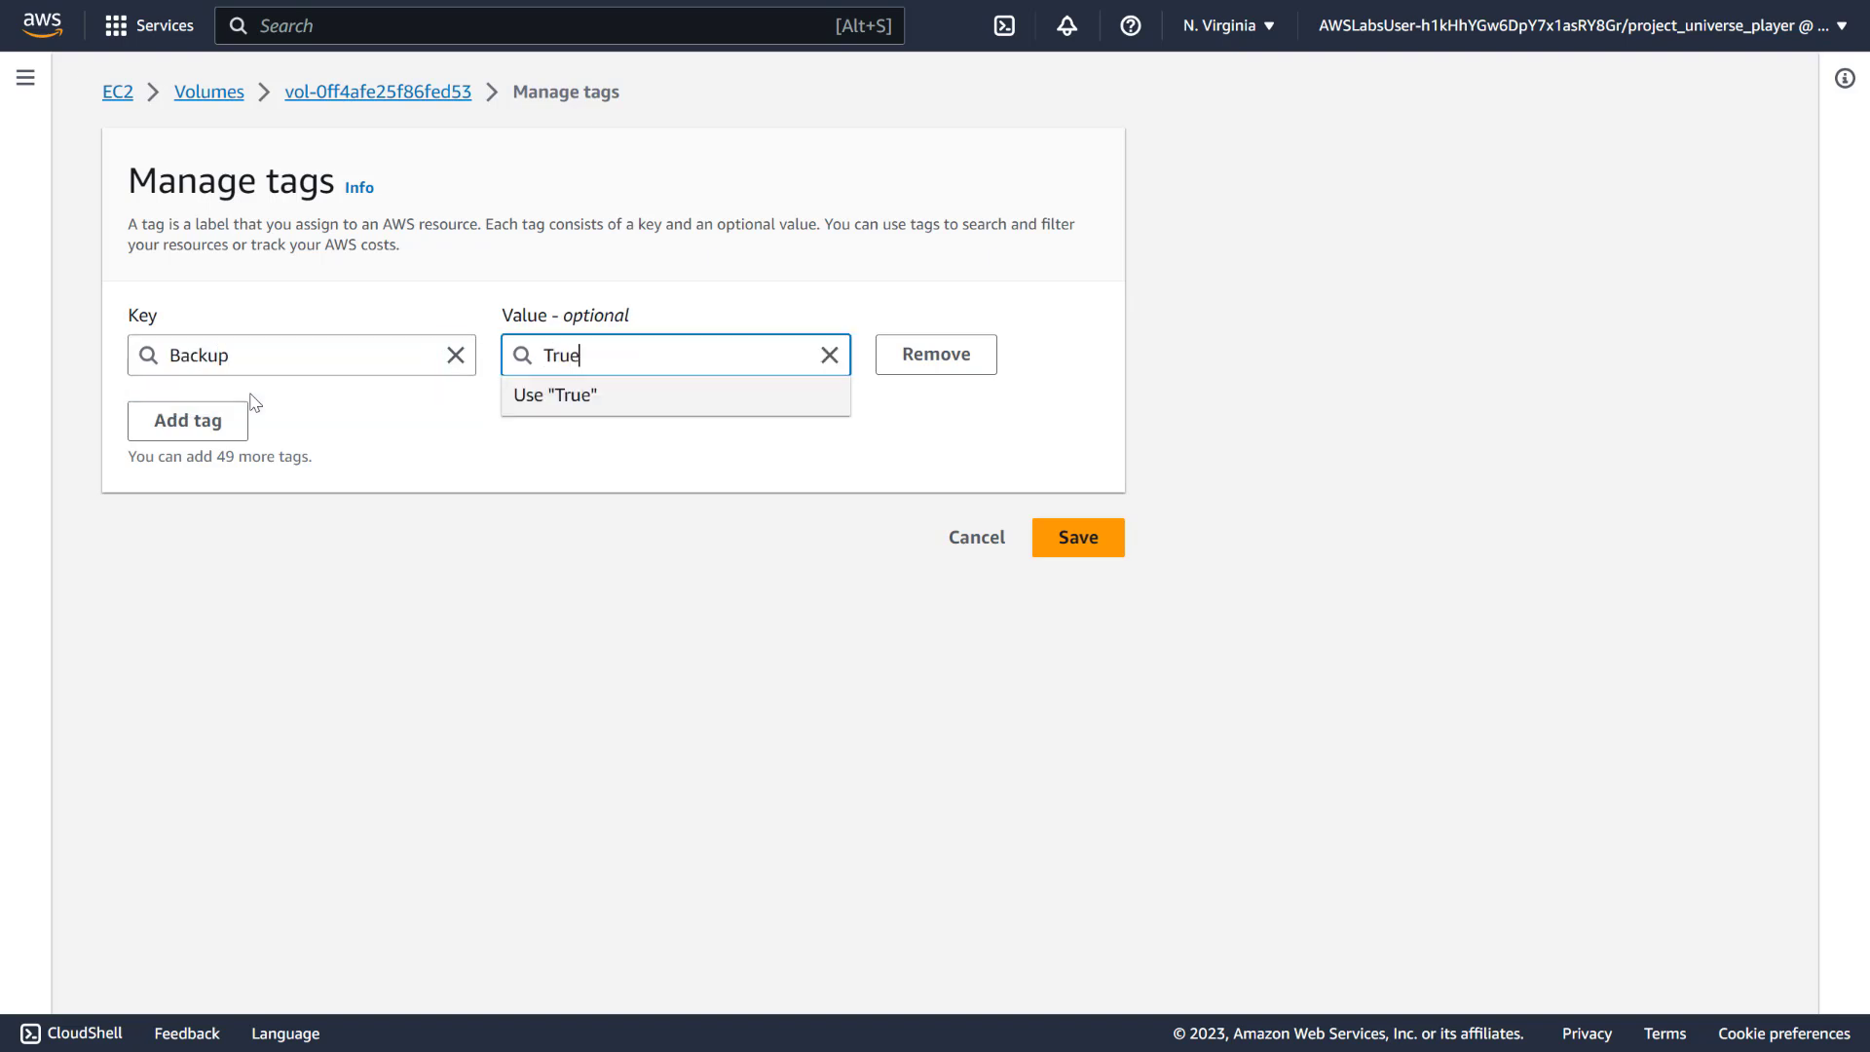
double_click(267, 359)
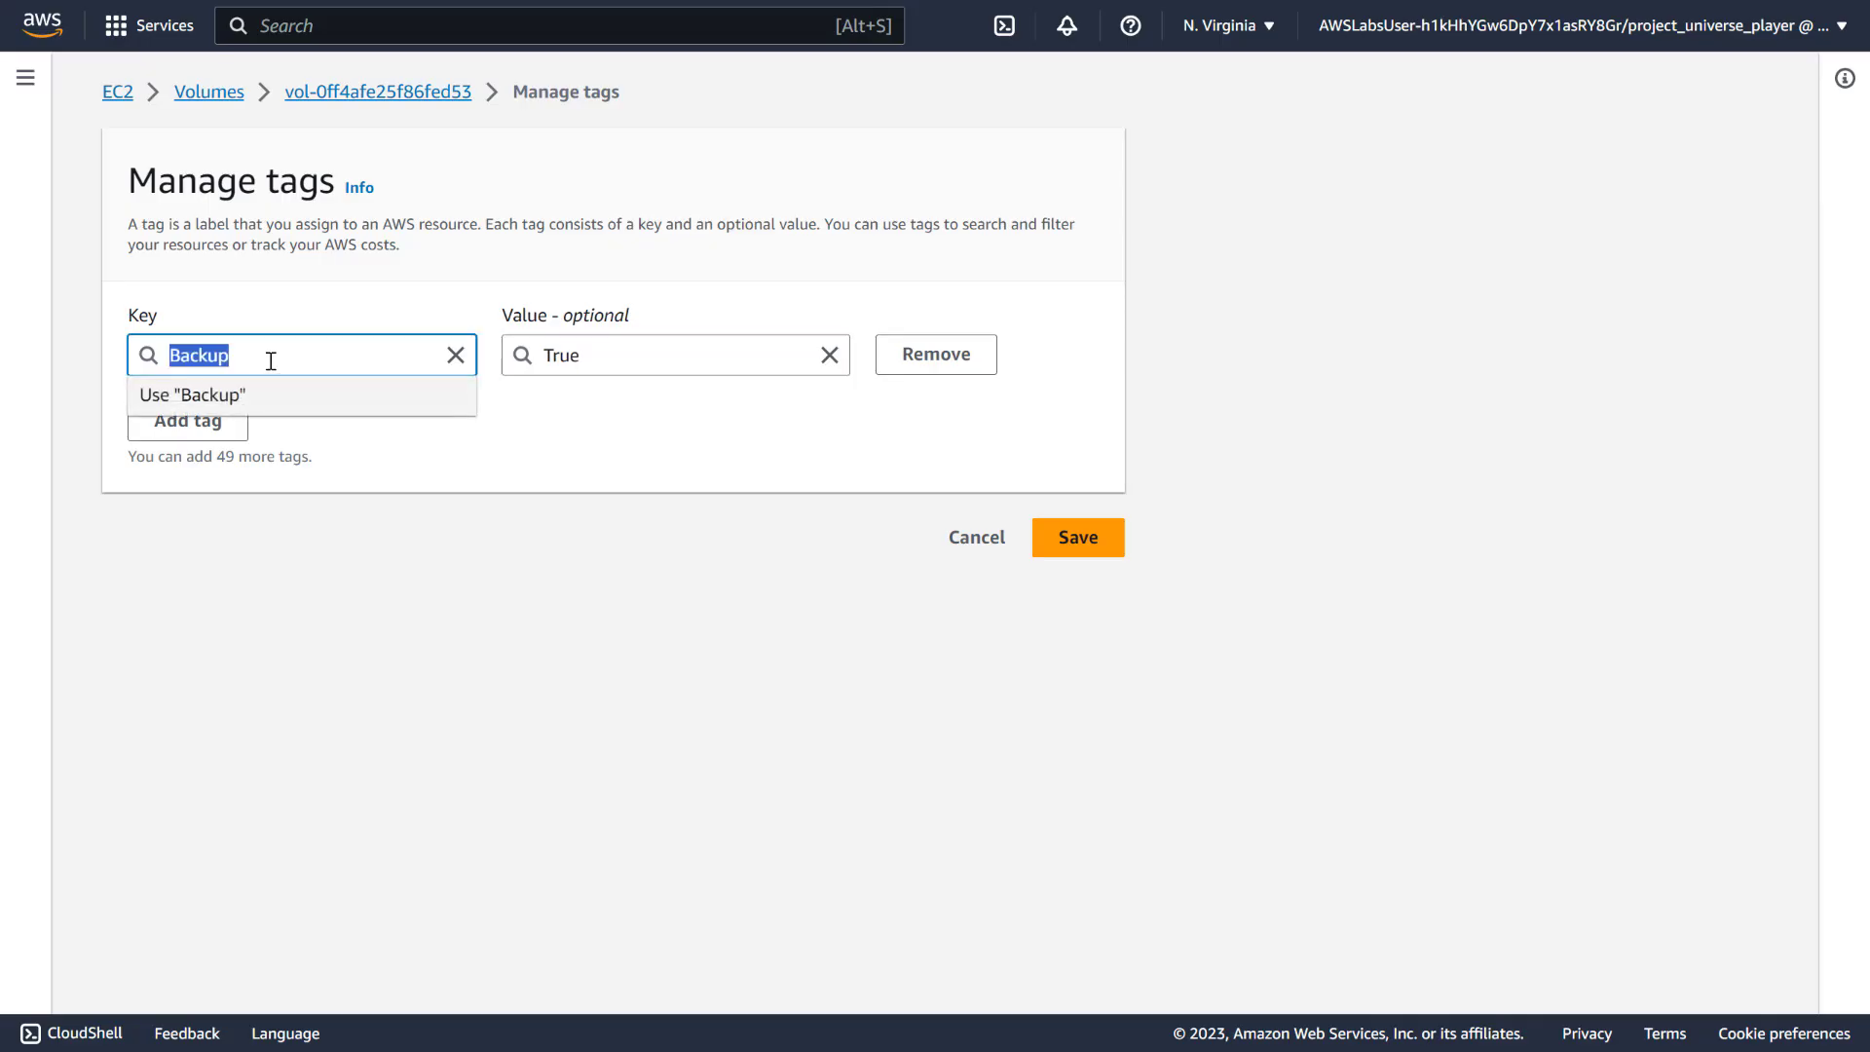
click(489, 392)
click(1098, 539)
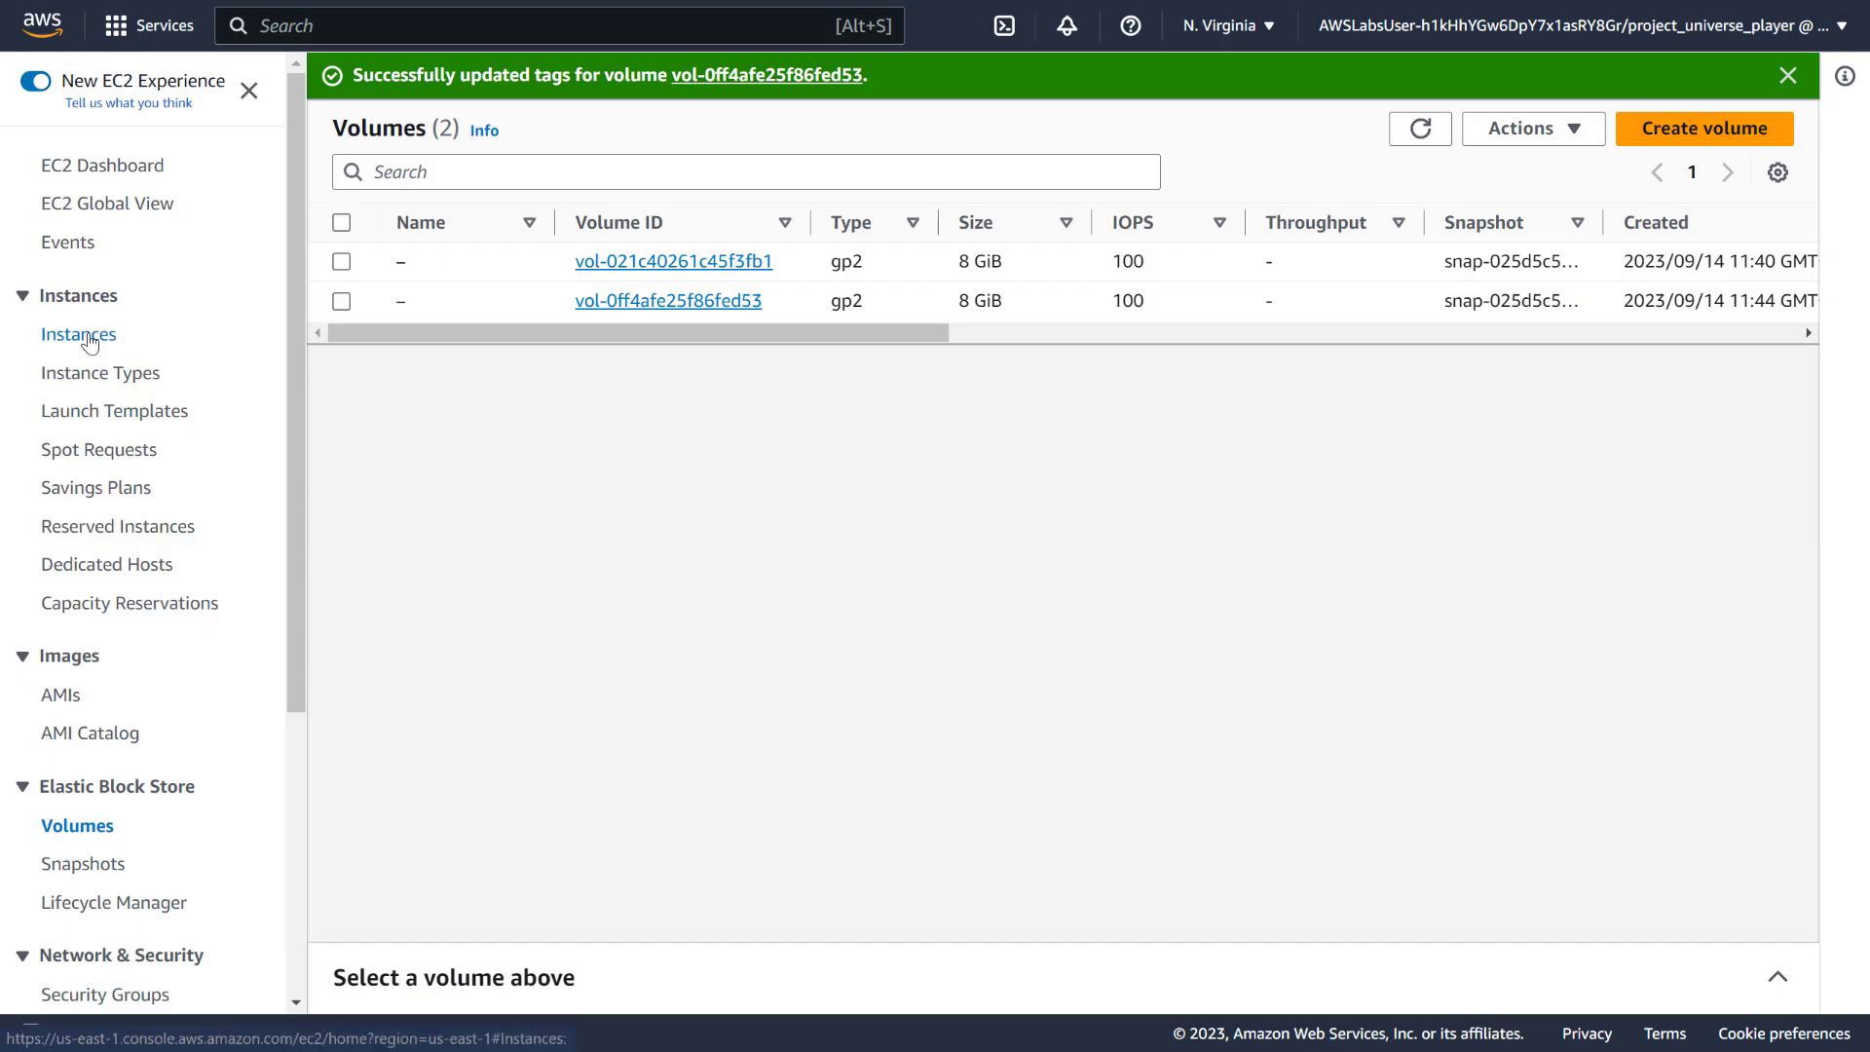
Check the Web UI instance's tags for Backup = True
click(78, 334)
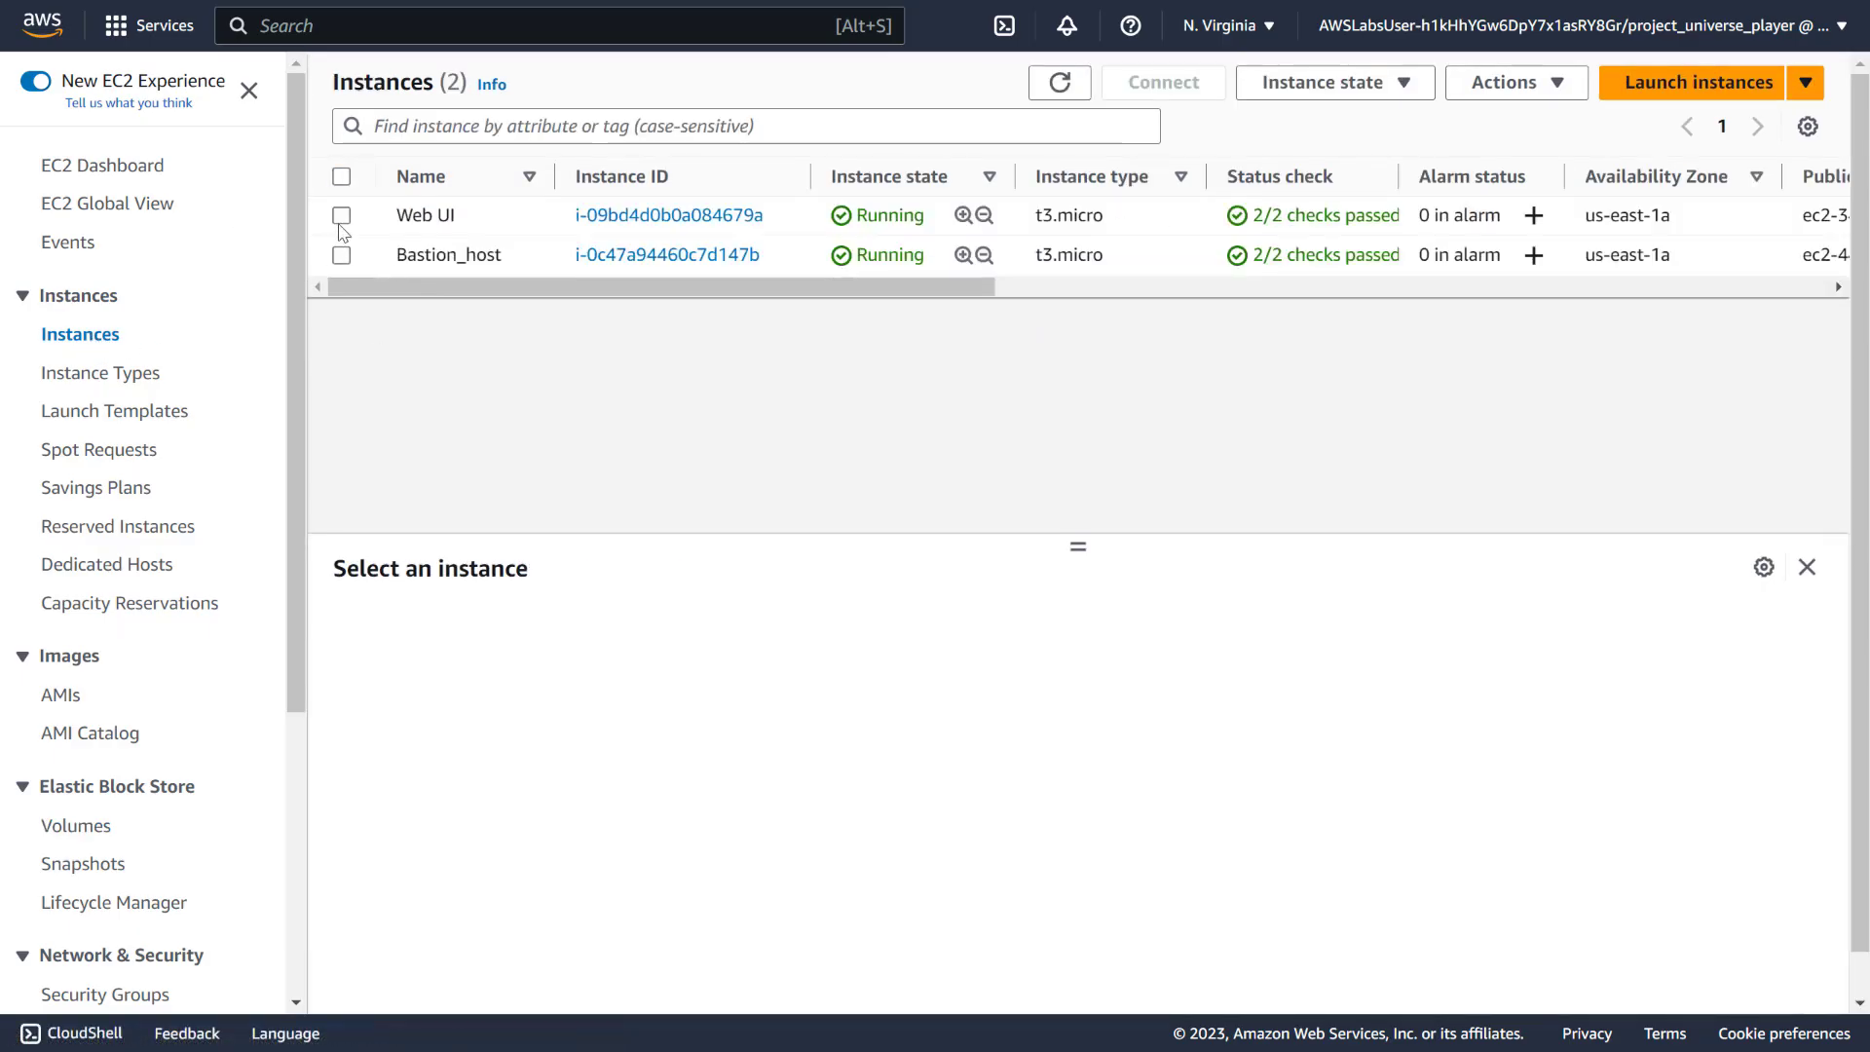
click(341, 215)
click(1165, 630)
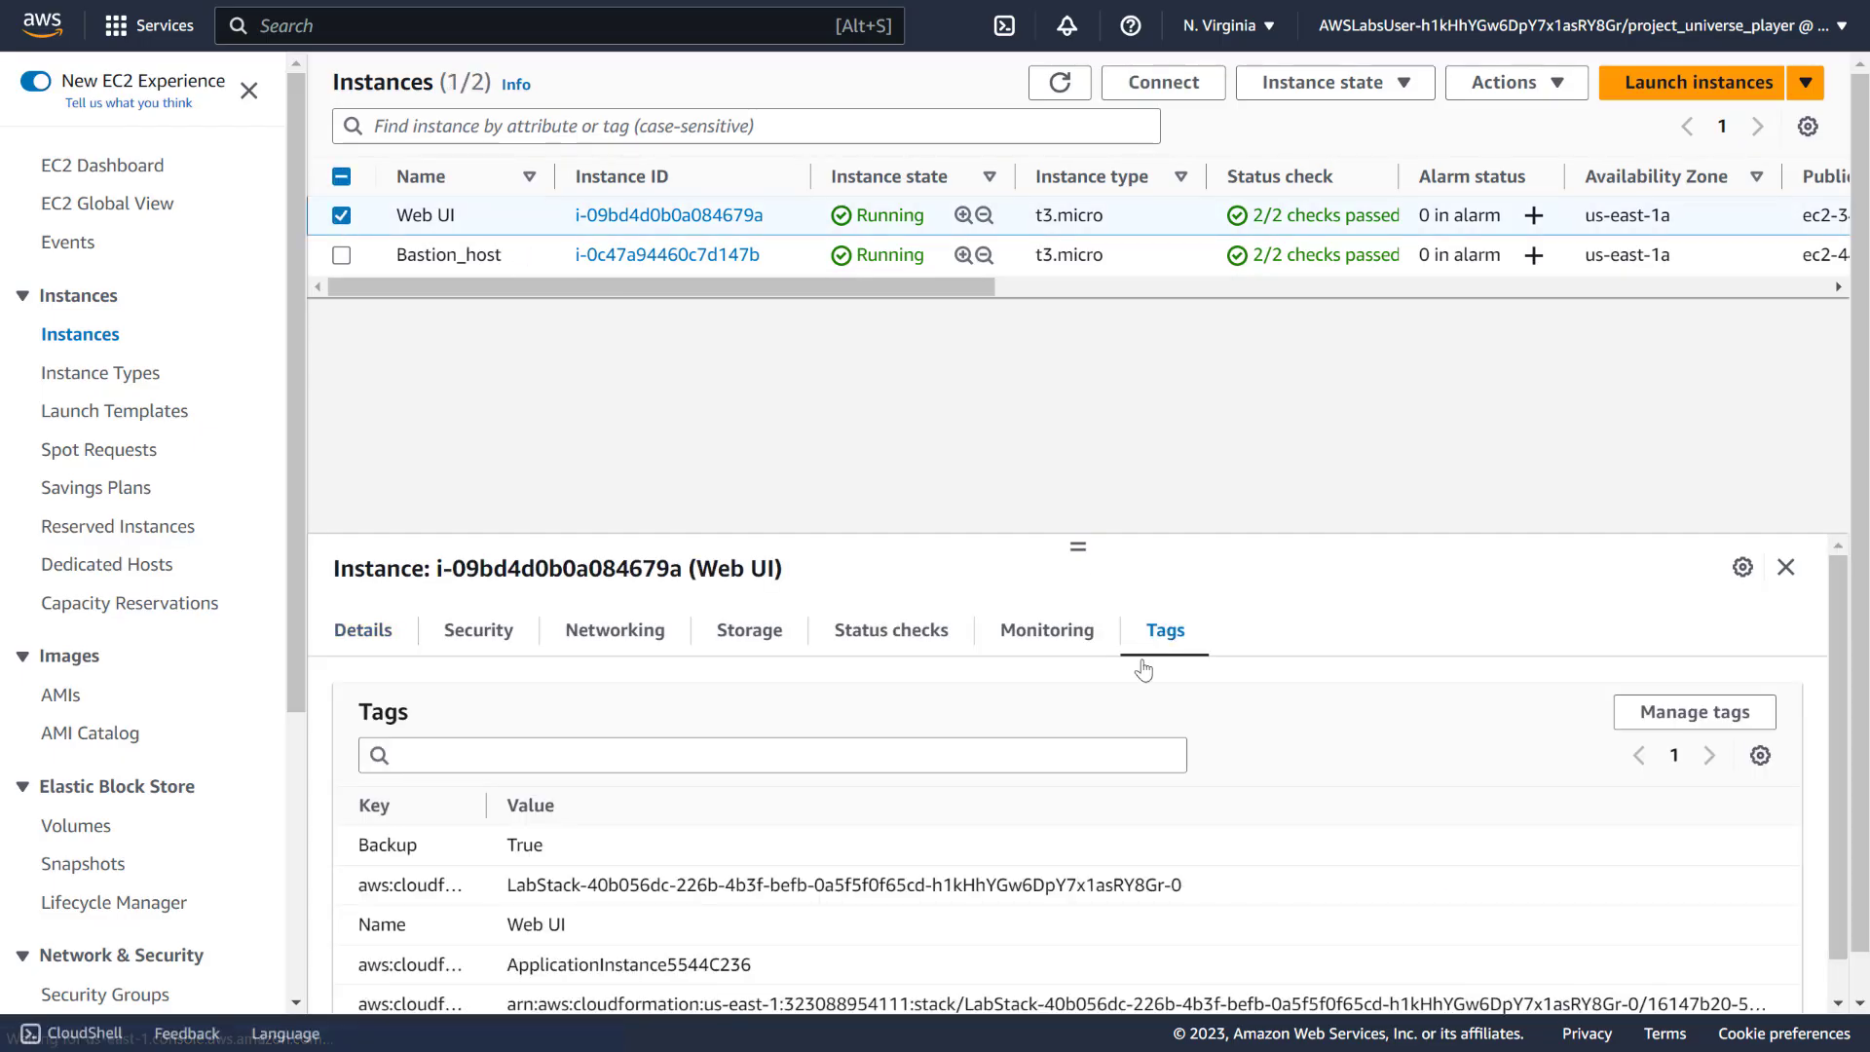
scroll(1144, 670, down, 1)
drag(389, 844, 896, 962)
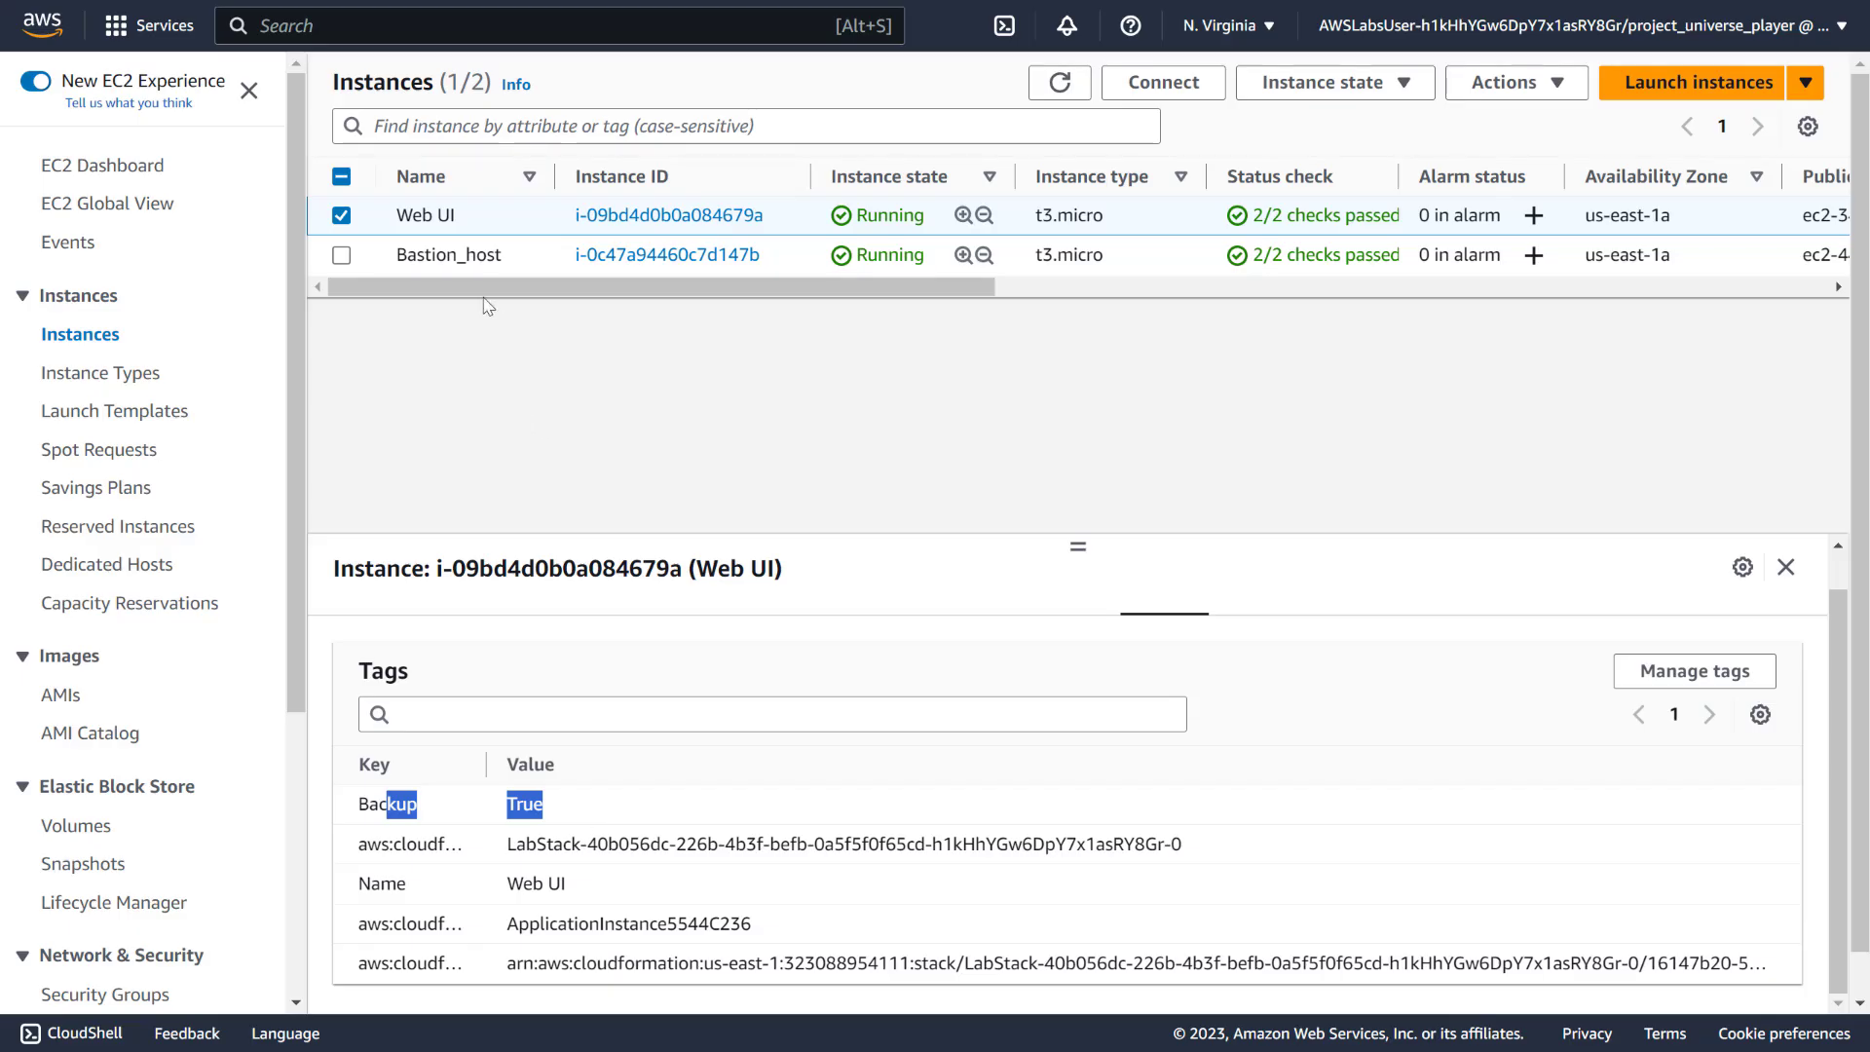
Open Bastion_host's root volume vol-021c40261c45f3fb1 from its Storage details
click(340, 216)
click(342, 256)
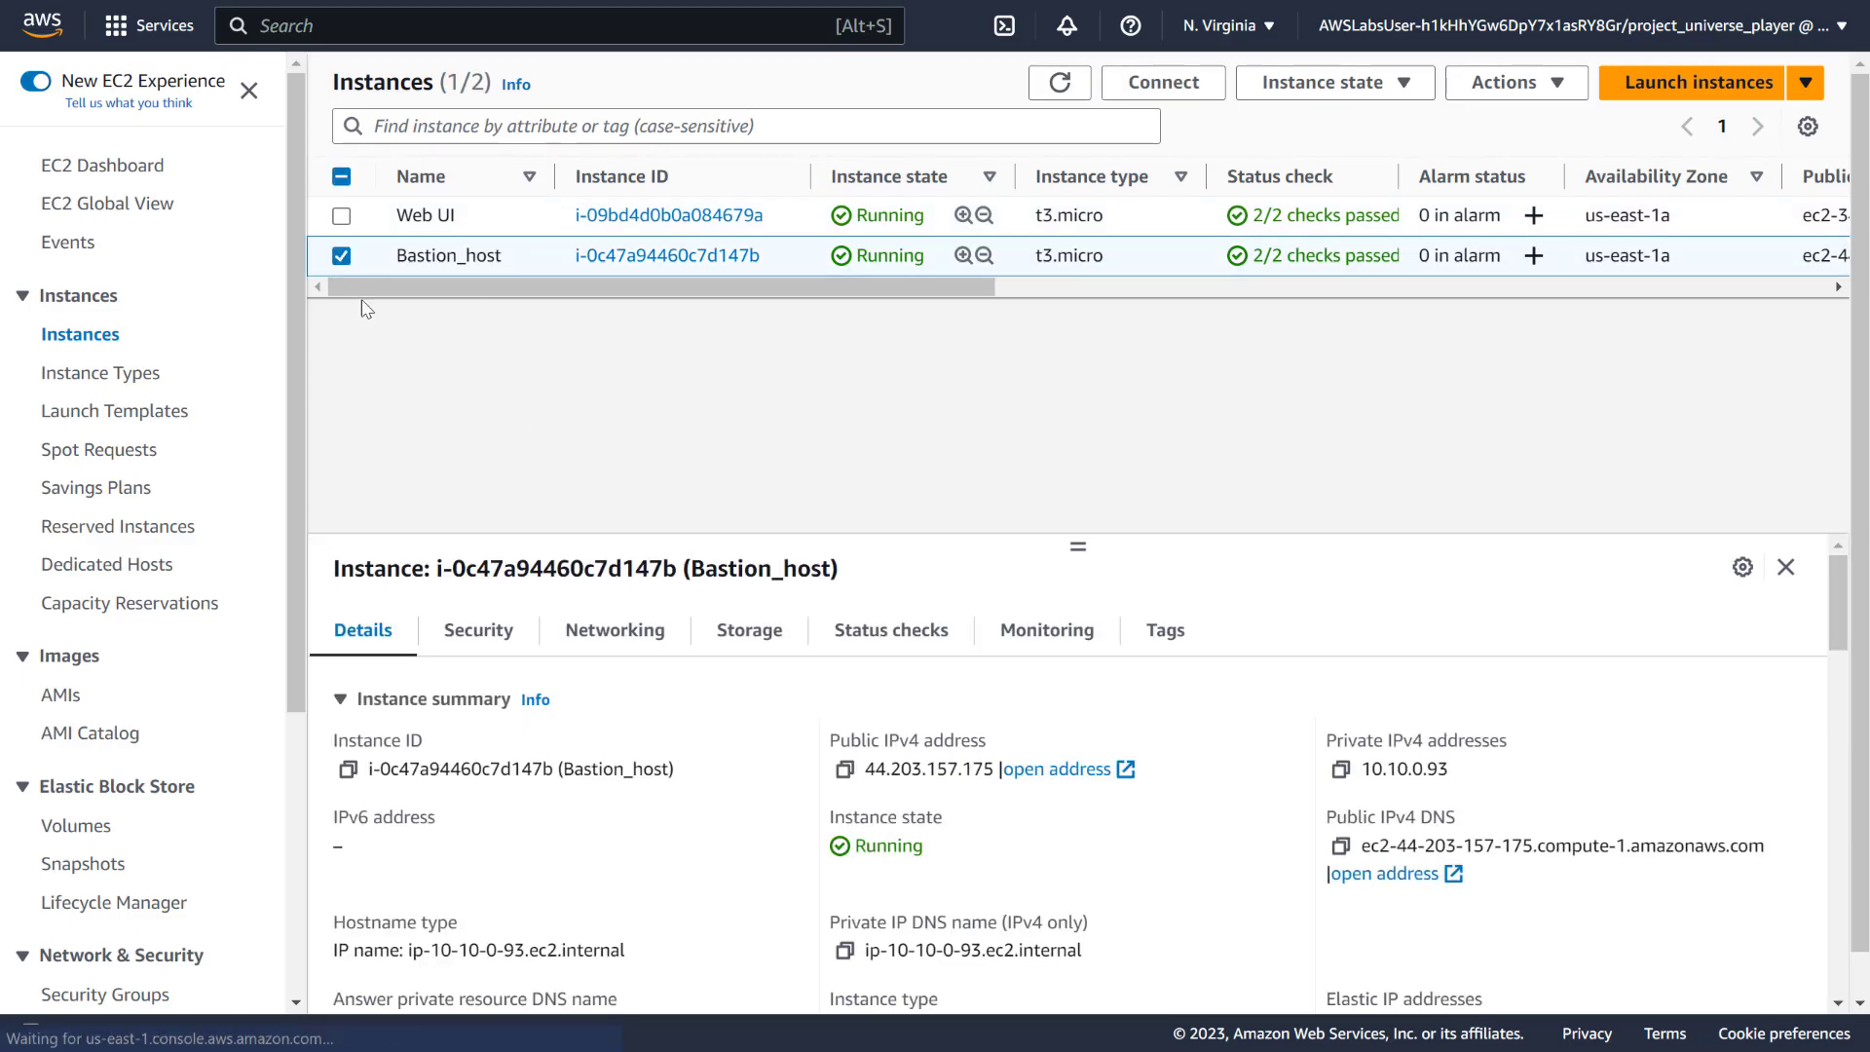
click(722, 635)
scroll(634, 772, down, 3)
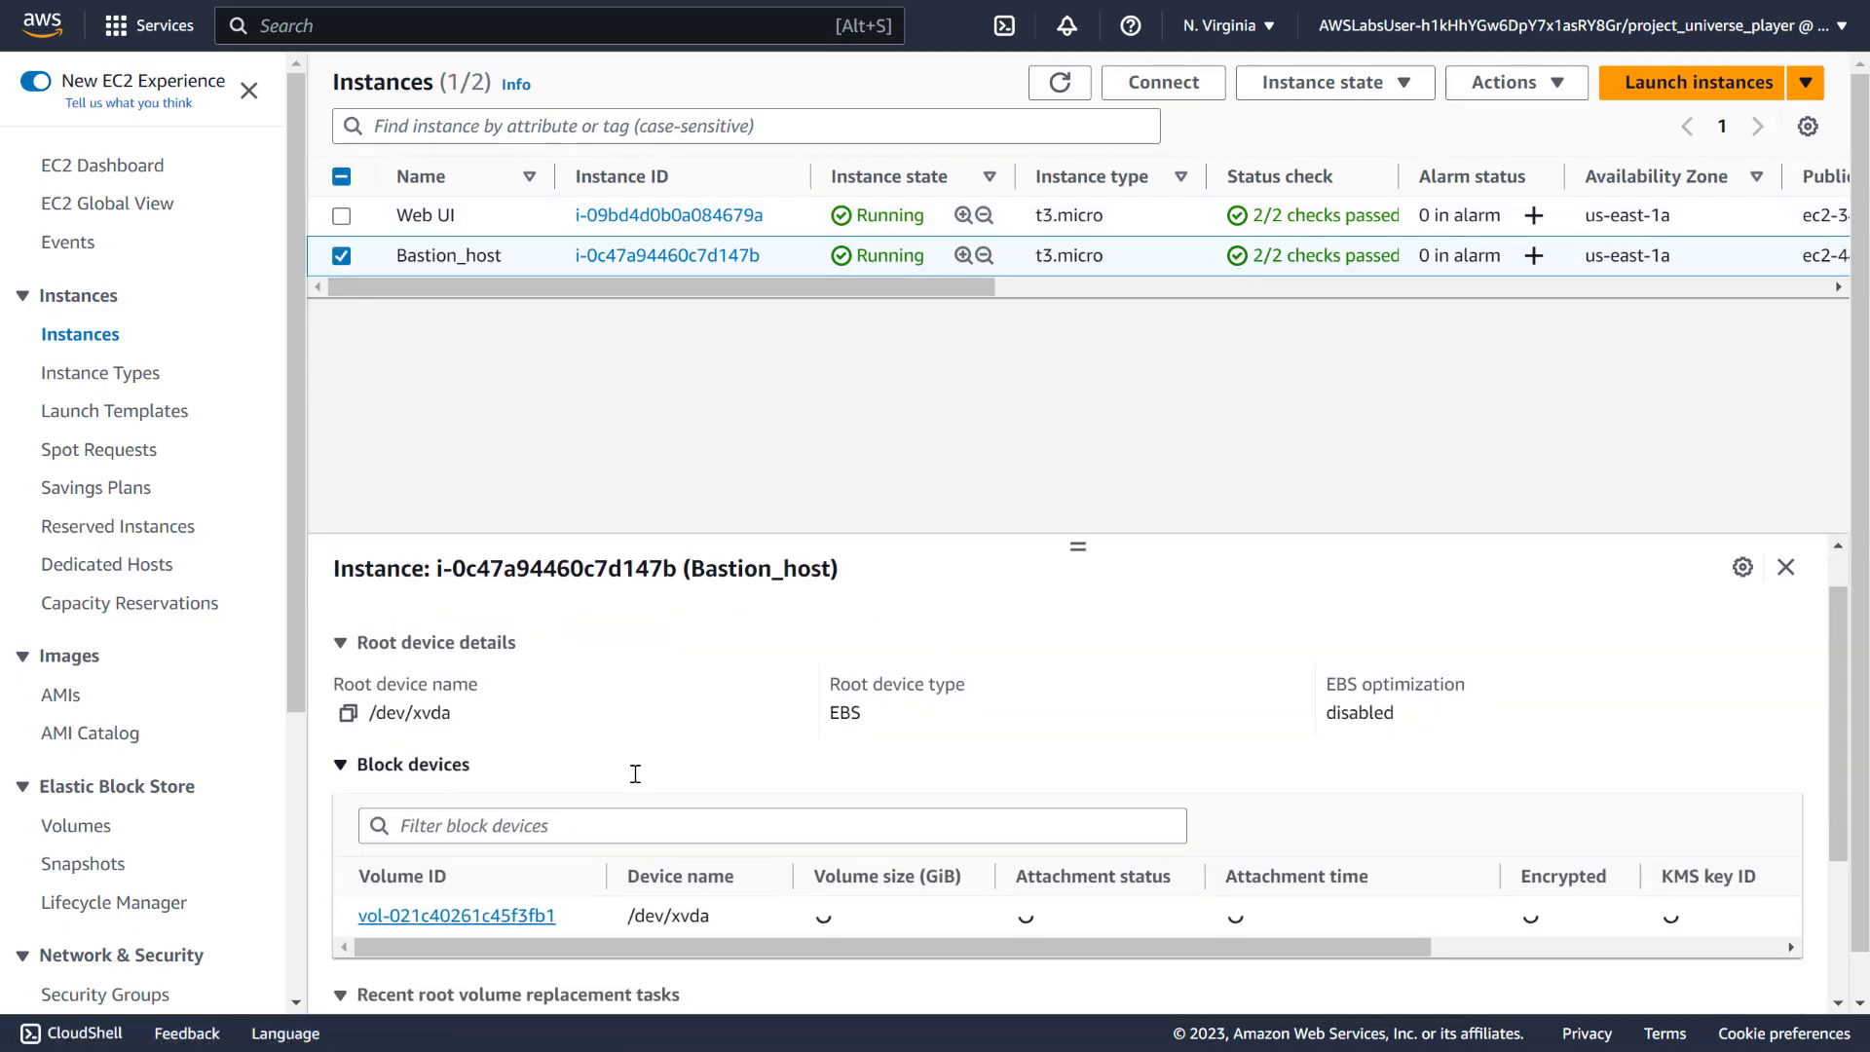
click(516, 685)
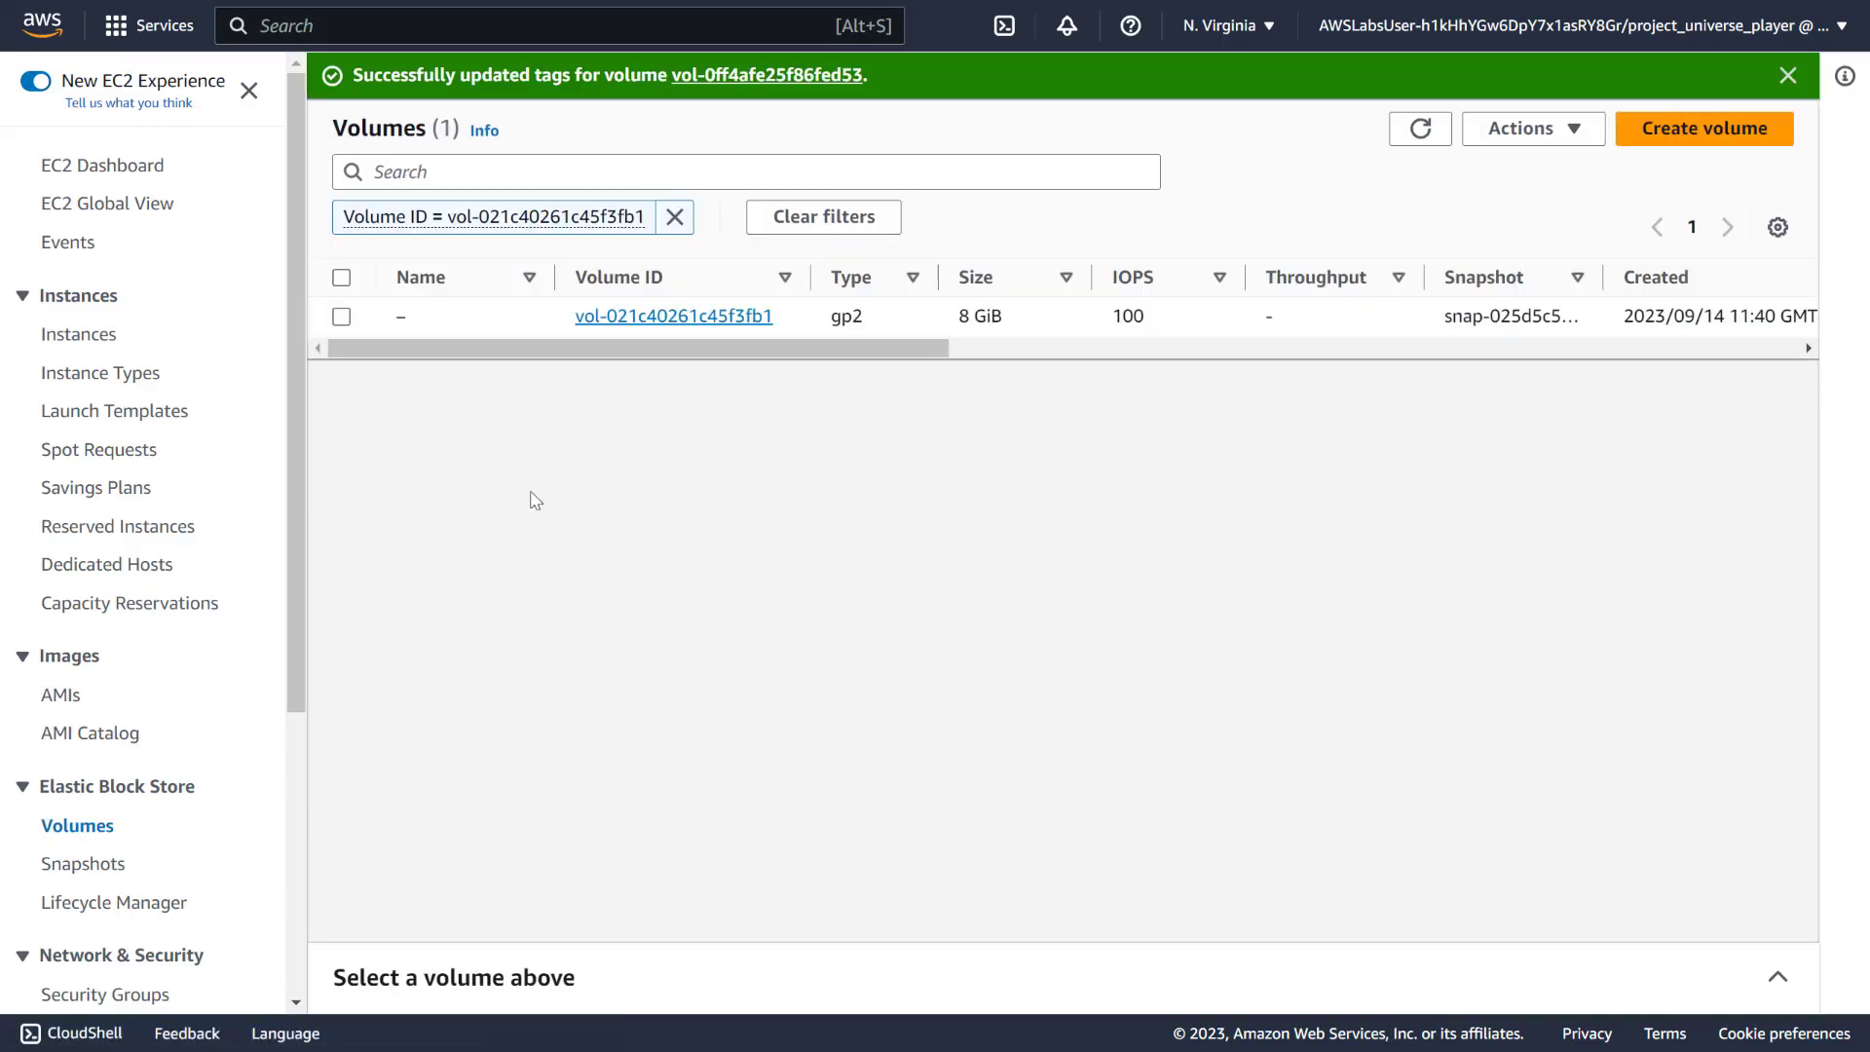
Add a Backup = True tag to volume vol-021c40261c45f3fb1 and save
click(356, 331)
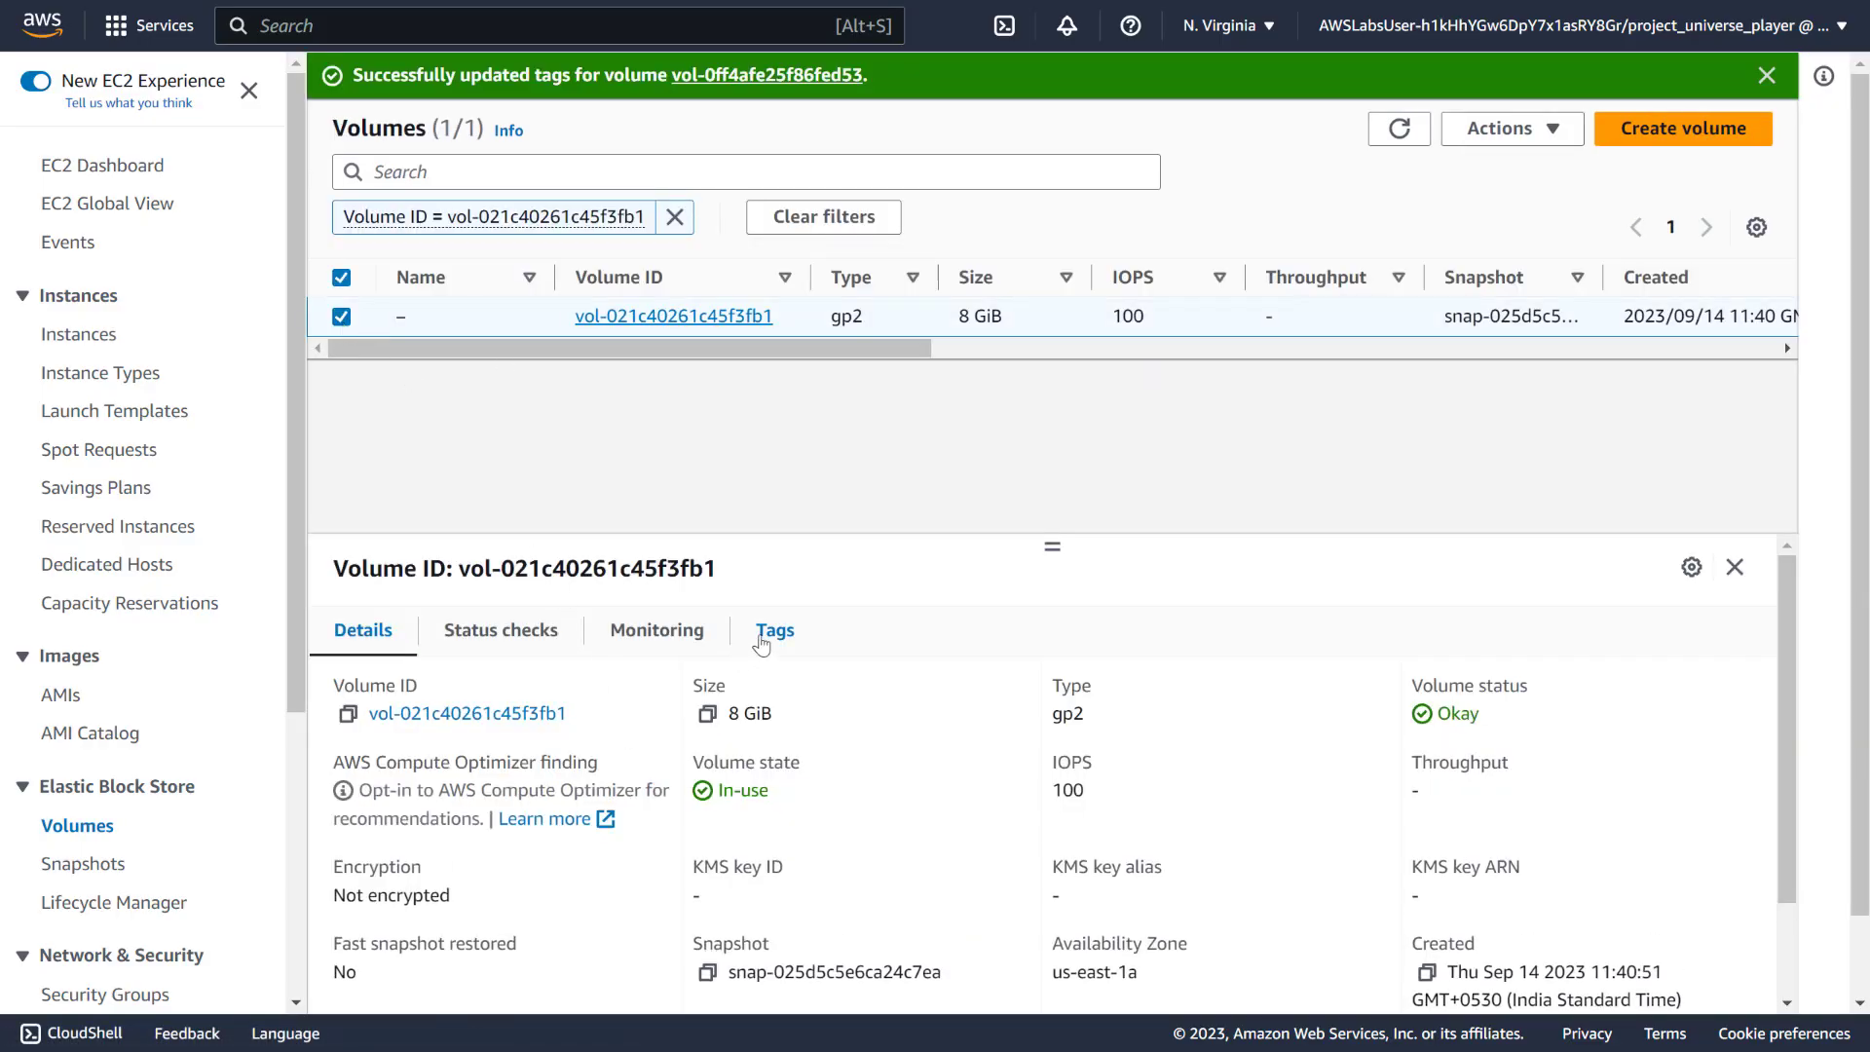
click(775, 631)
click(1656, 707)
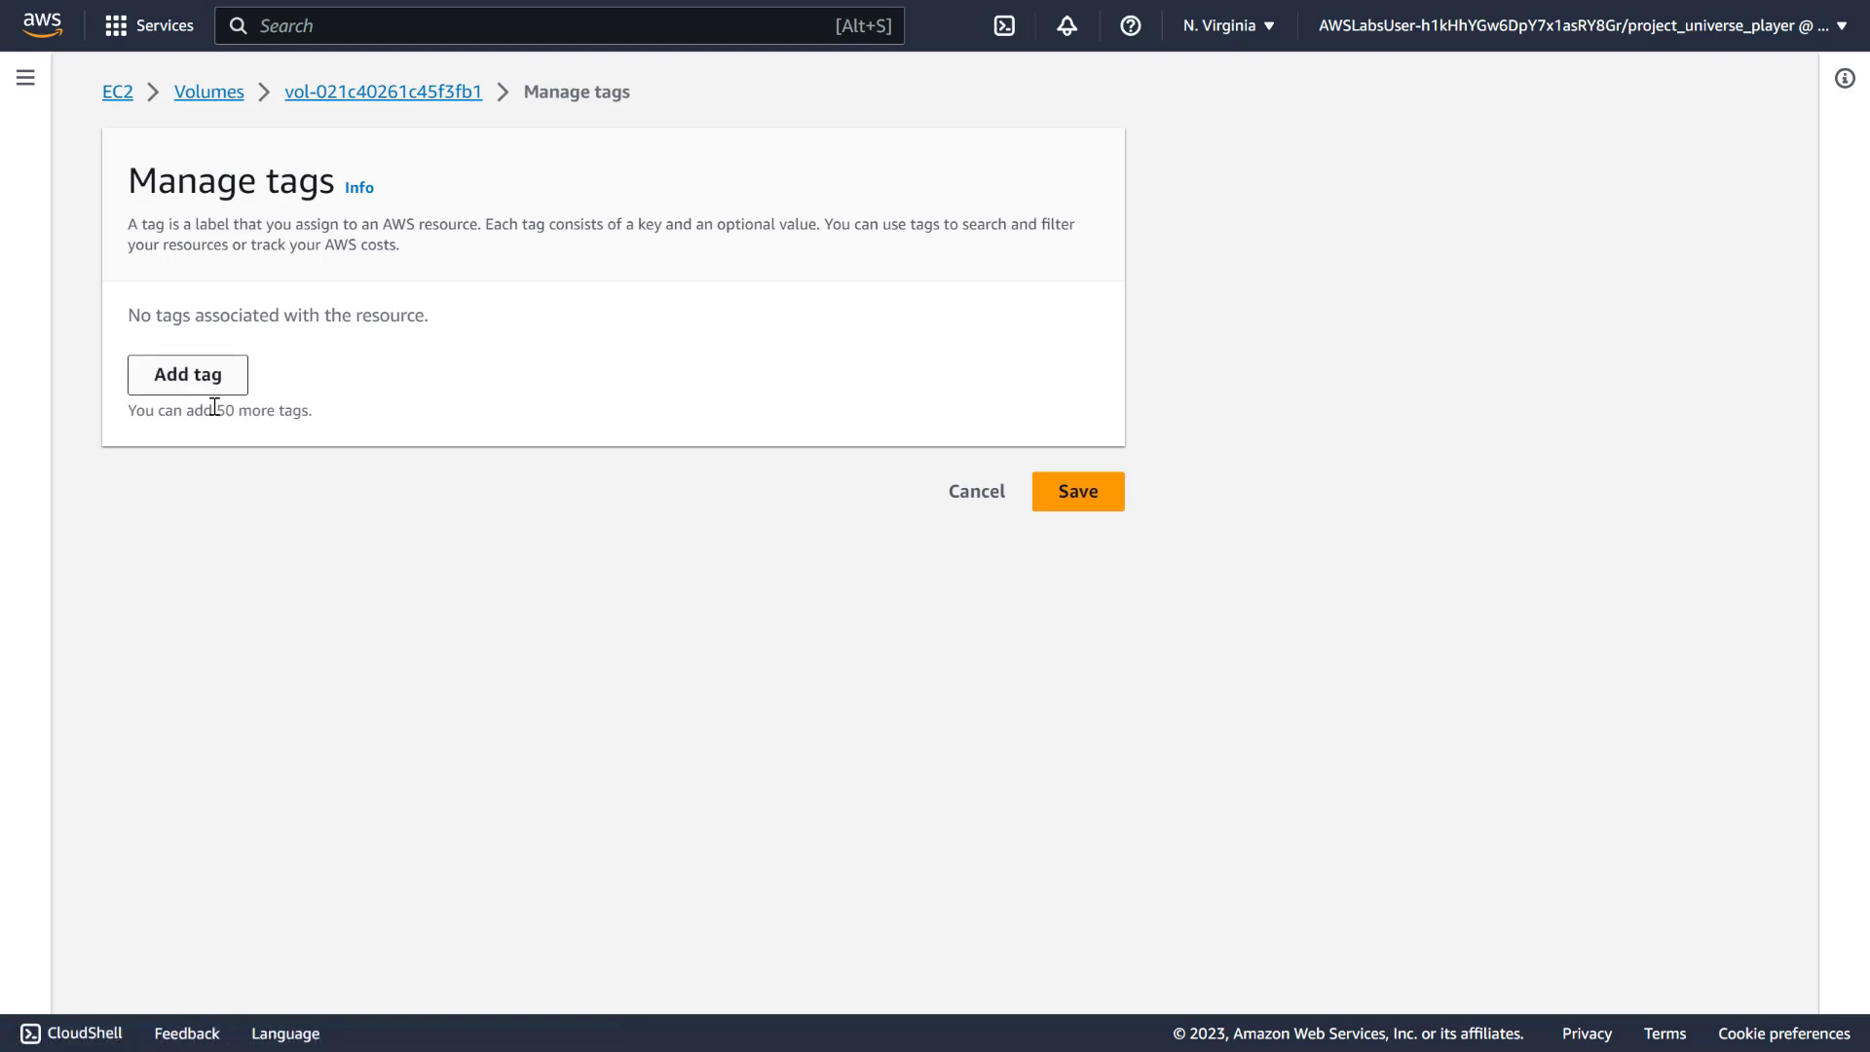
click(200, 380)
text(Backup)
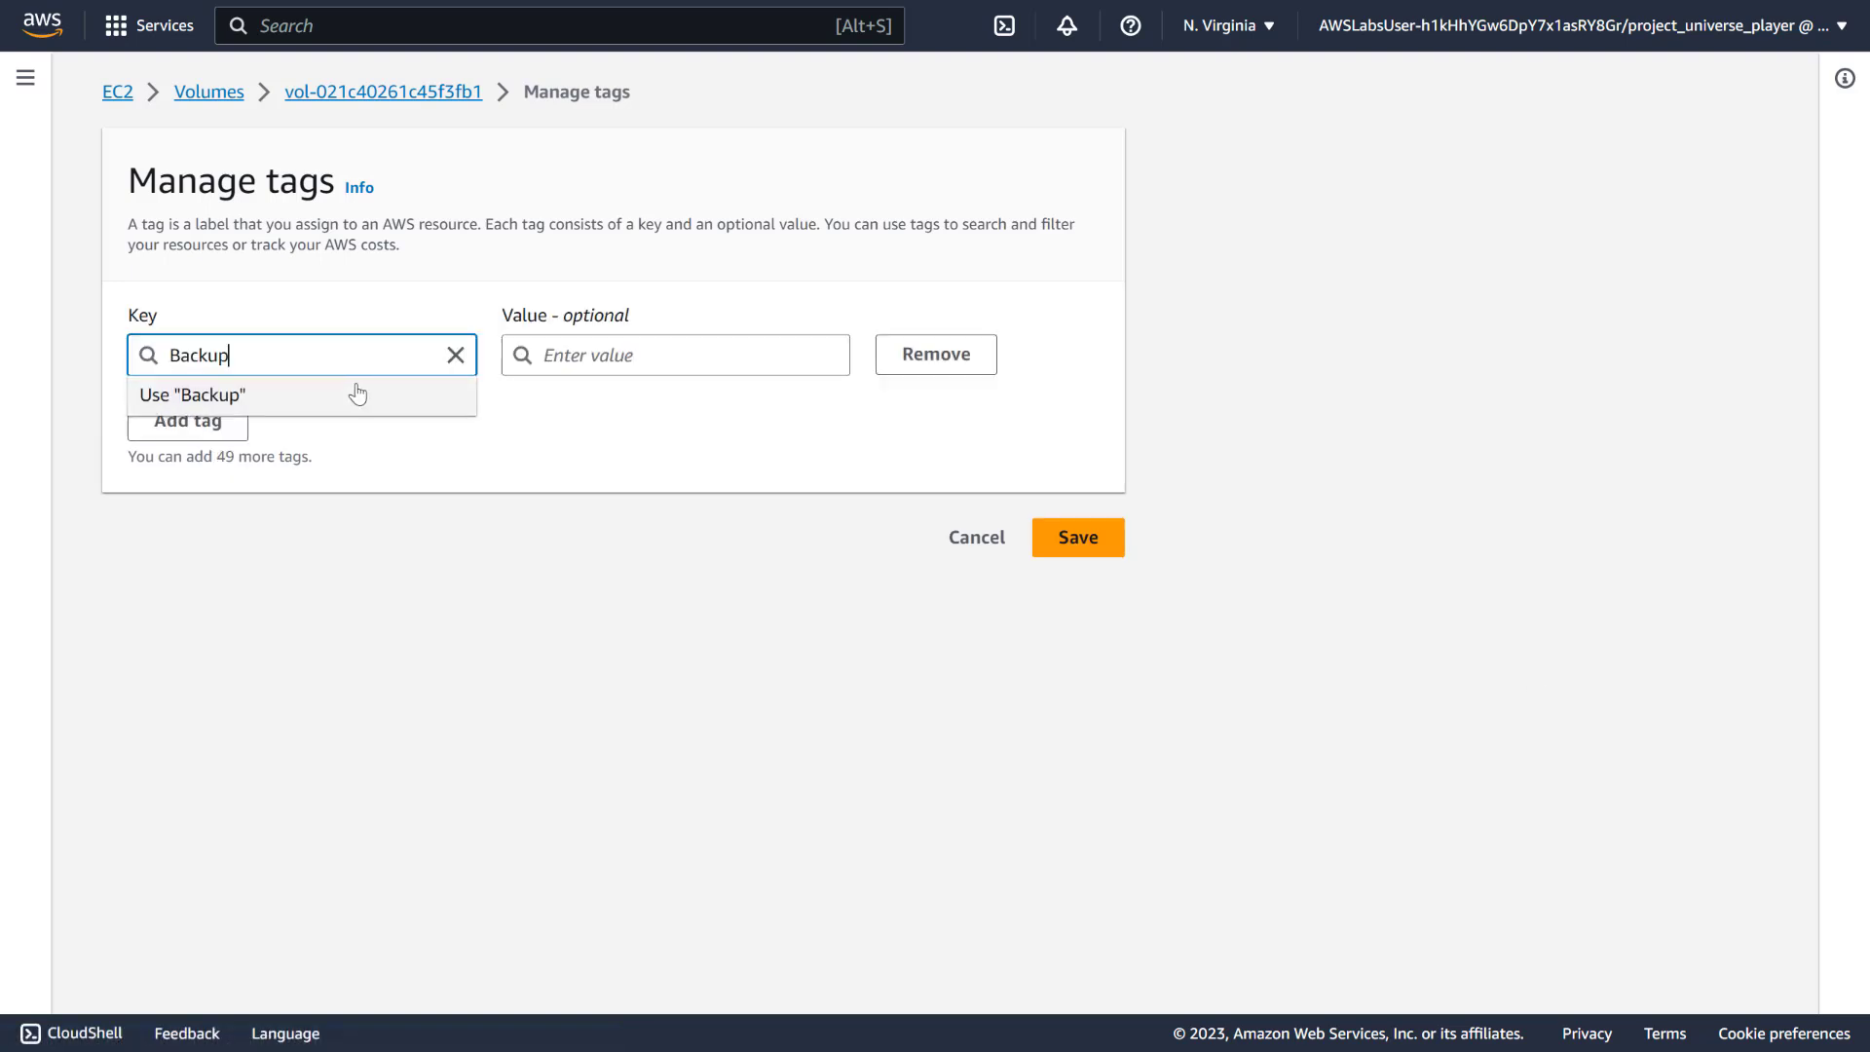
click(633, 348)
text(Tru)
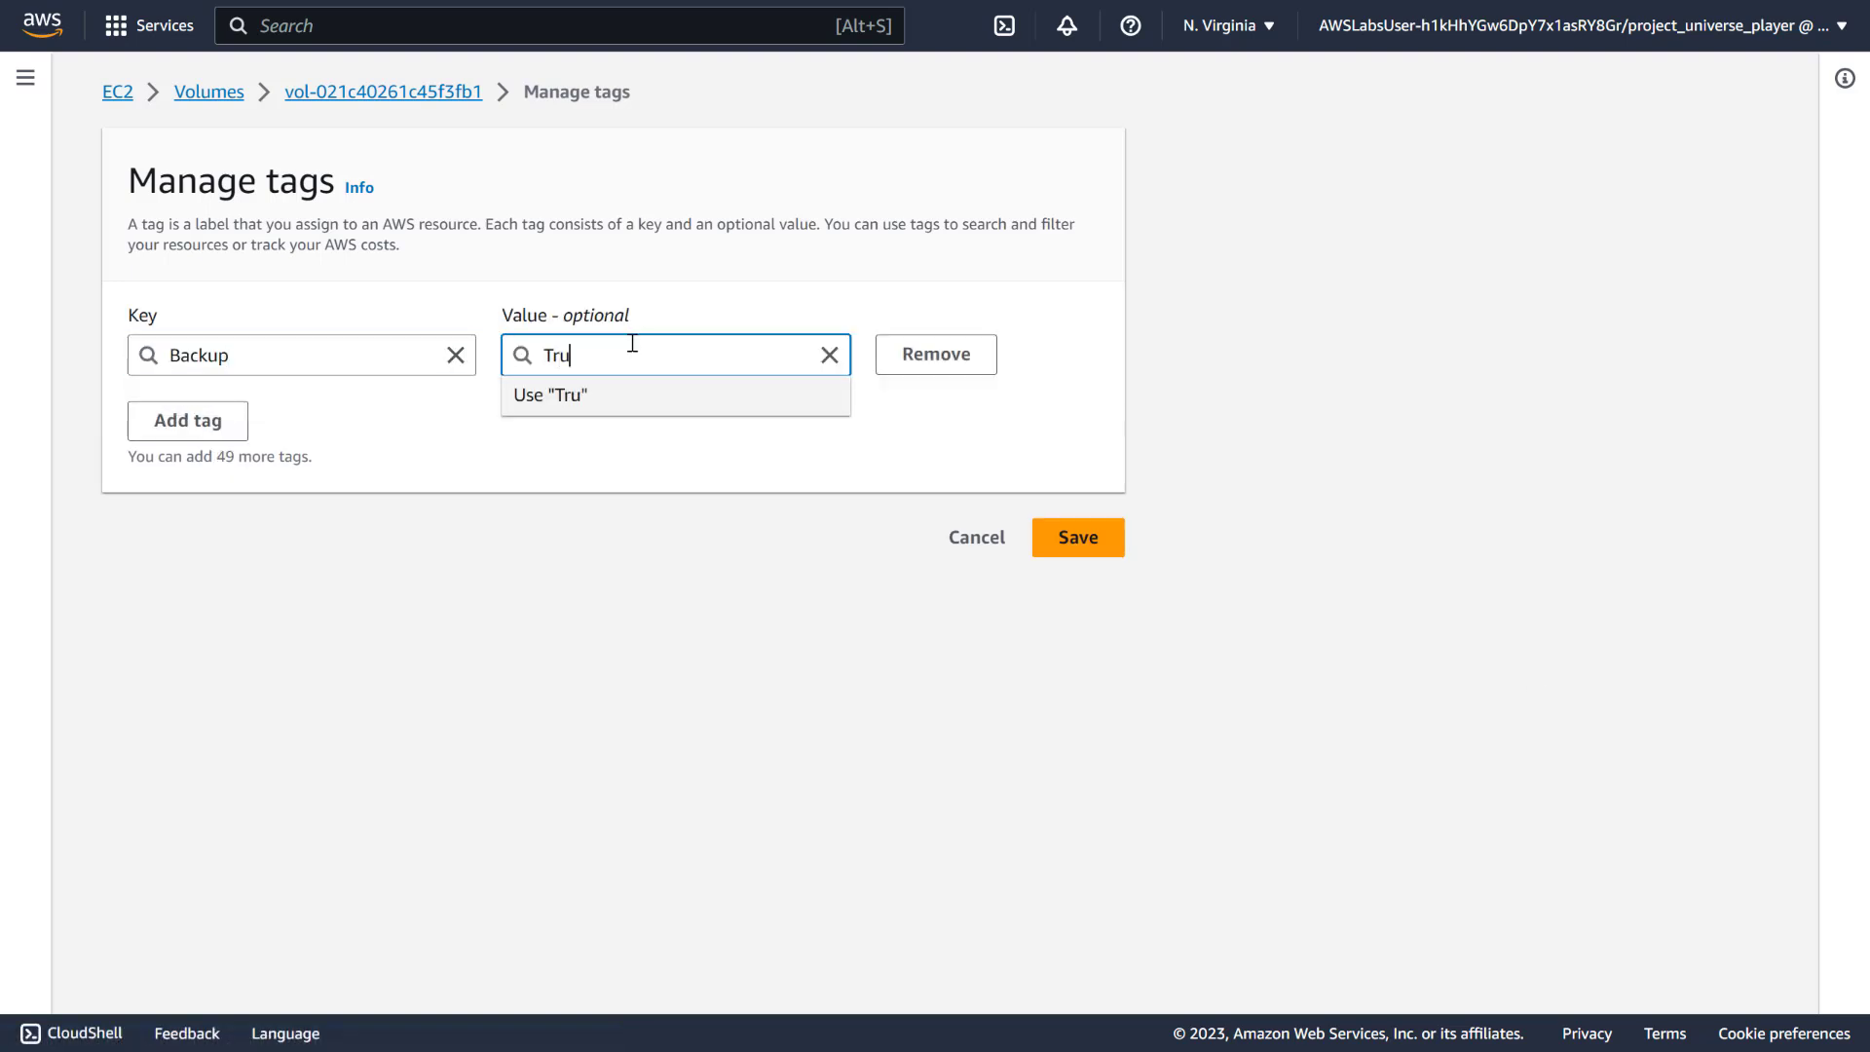
text(e)
click(1074, 535)
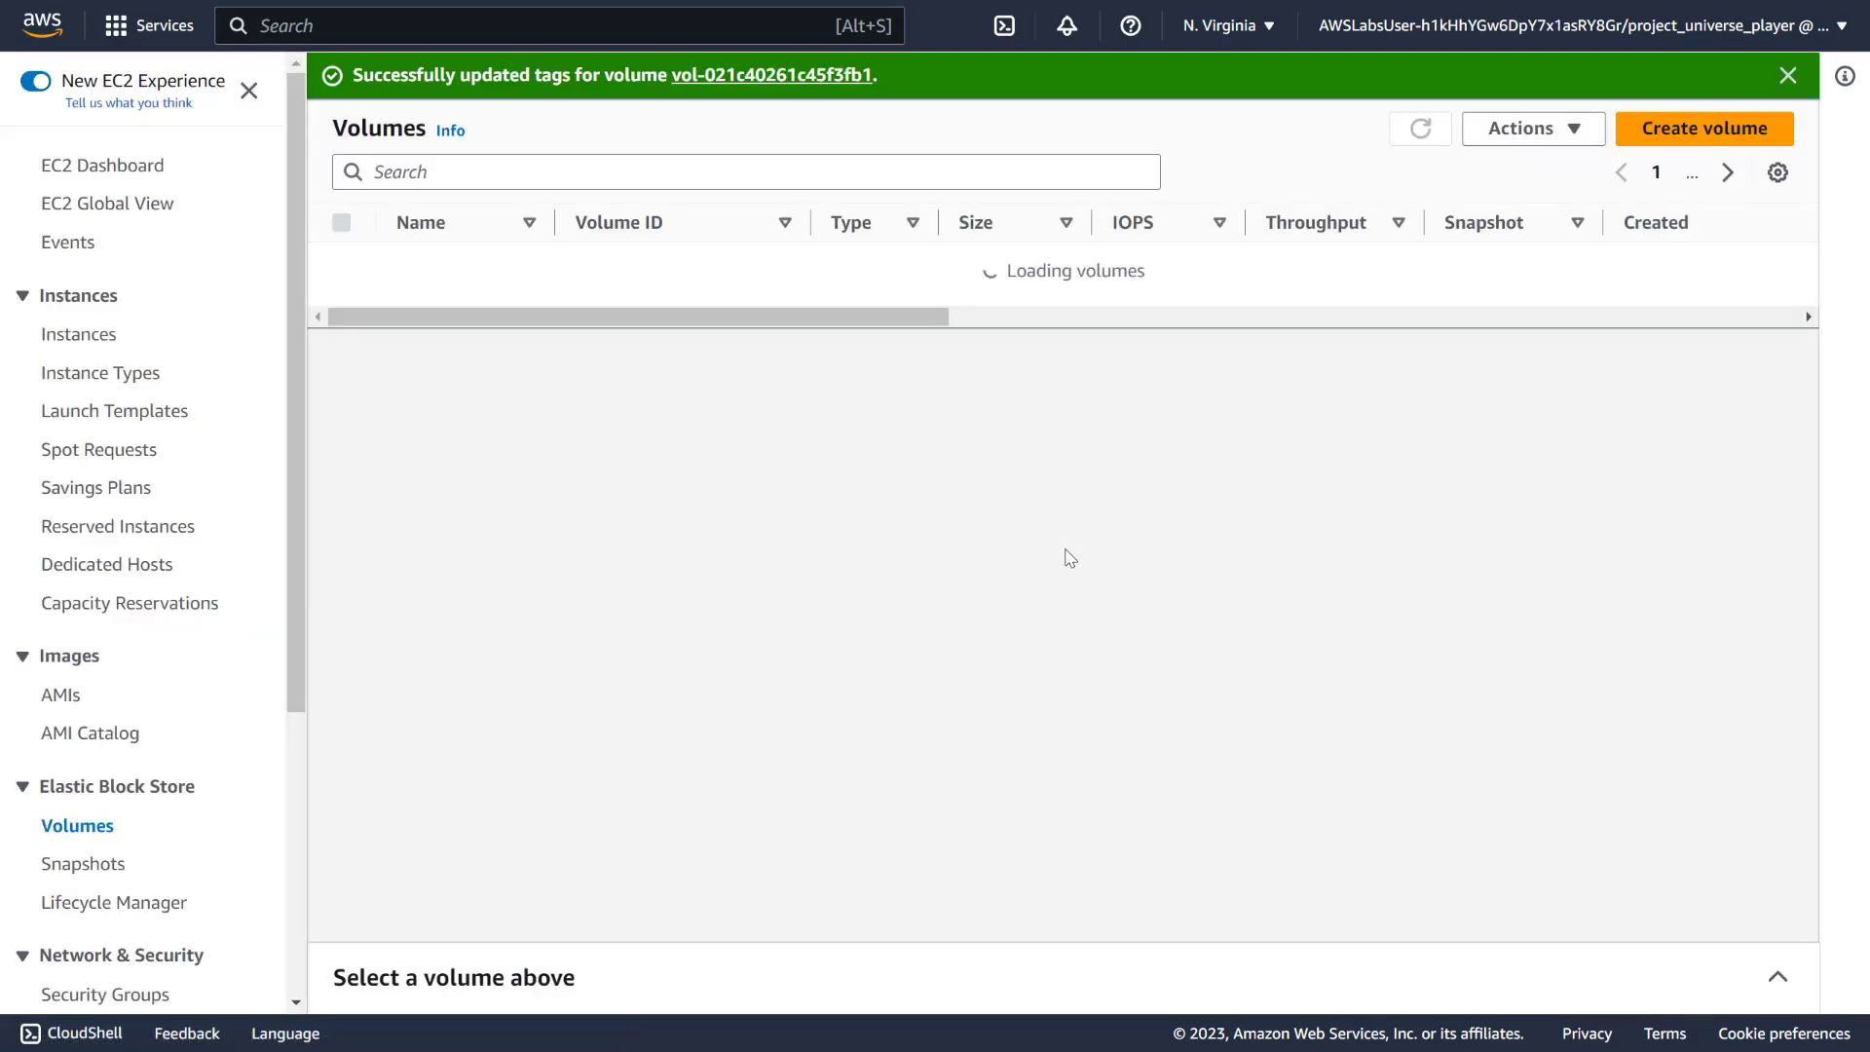
Confirm the Bastion_host instance's tags include Backup = True
click(100, 334)
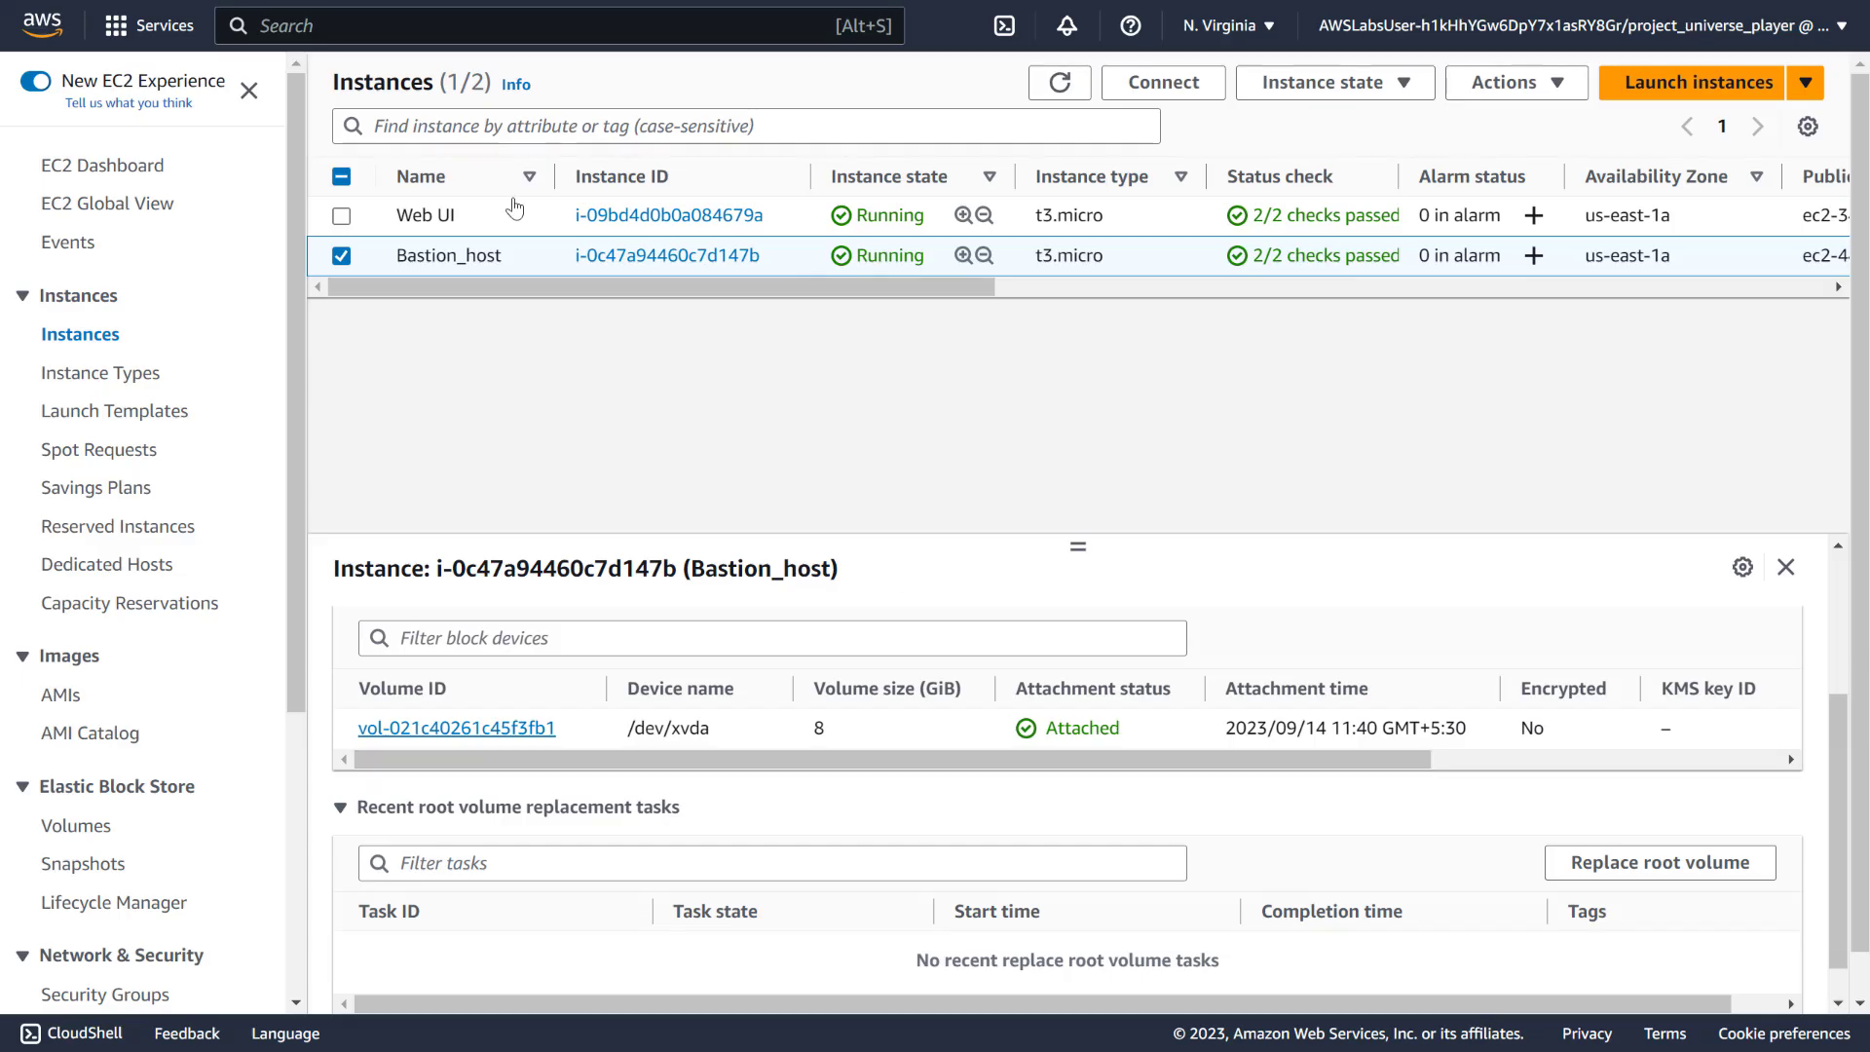
click(341, 255)
click(342, 256)
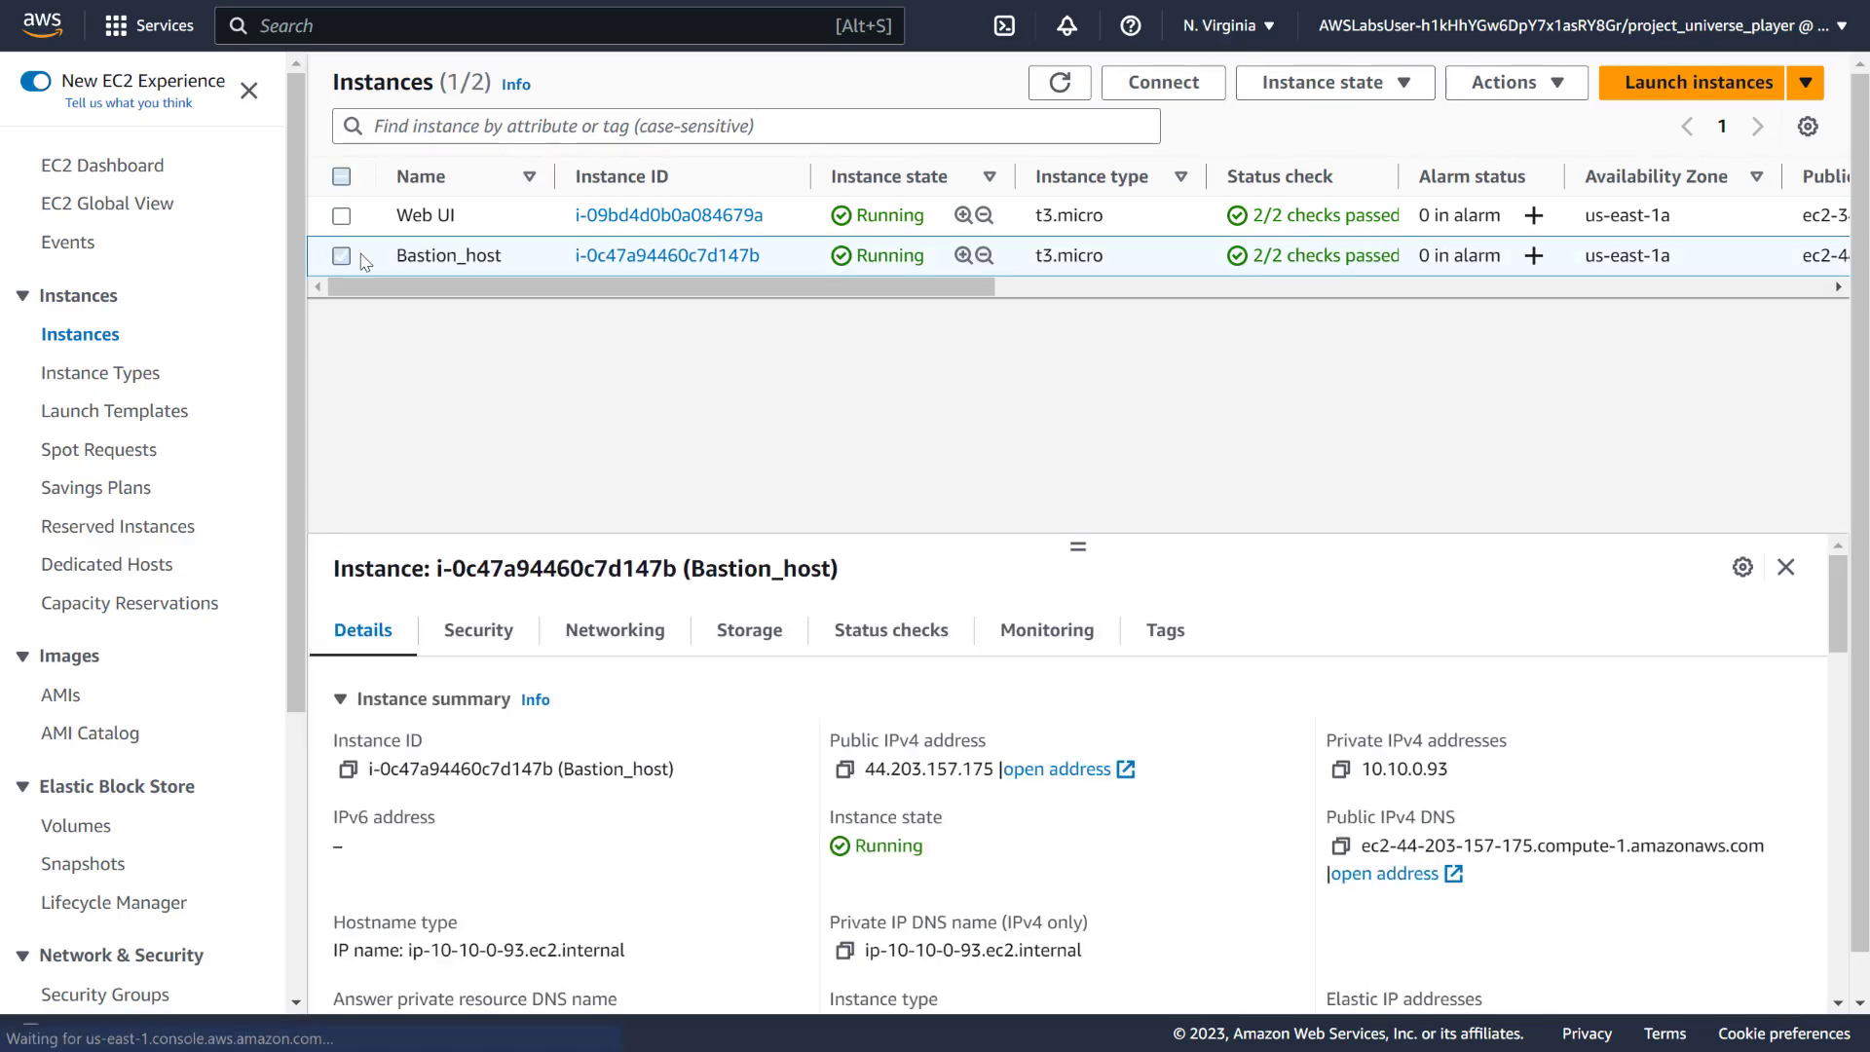
click(1203, 641)
scroll(974, 794, down, 1)
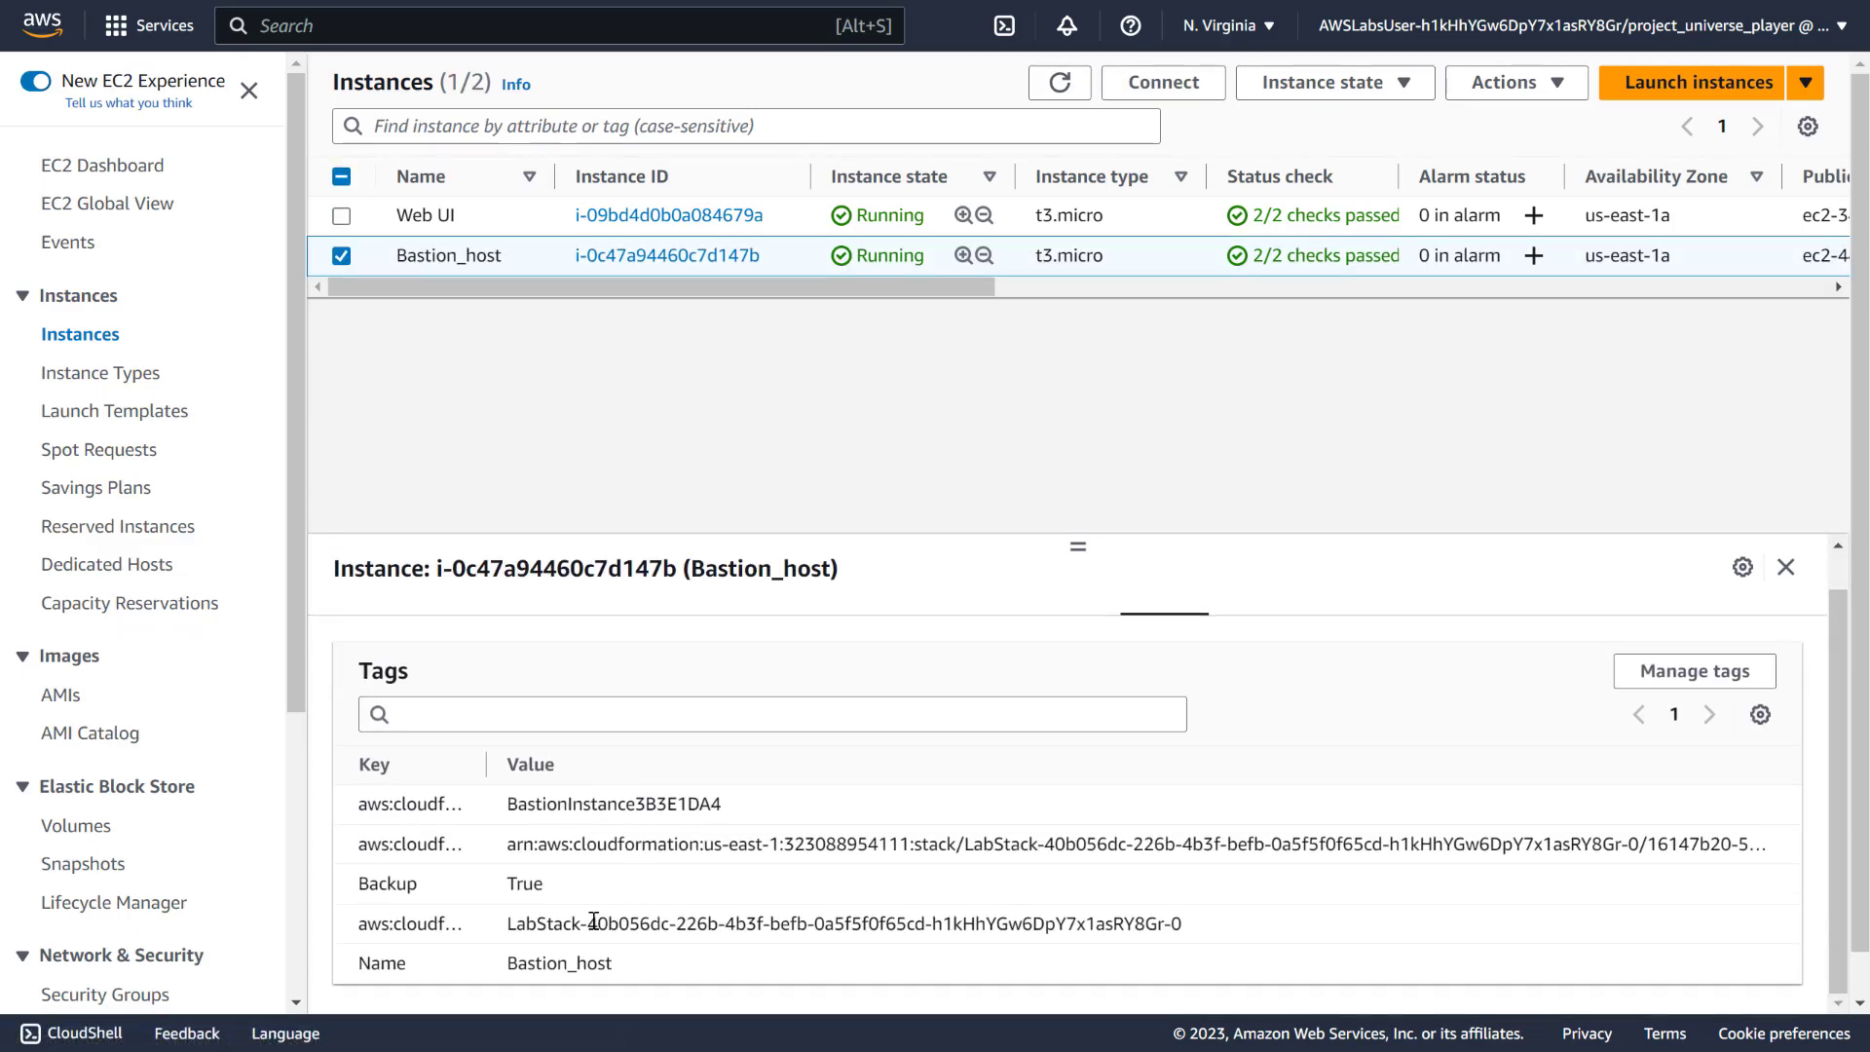
drag(560, 891, 357, 906)
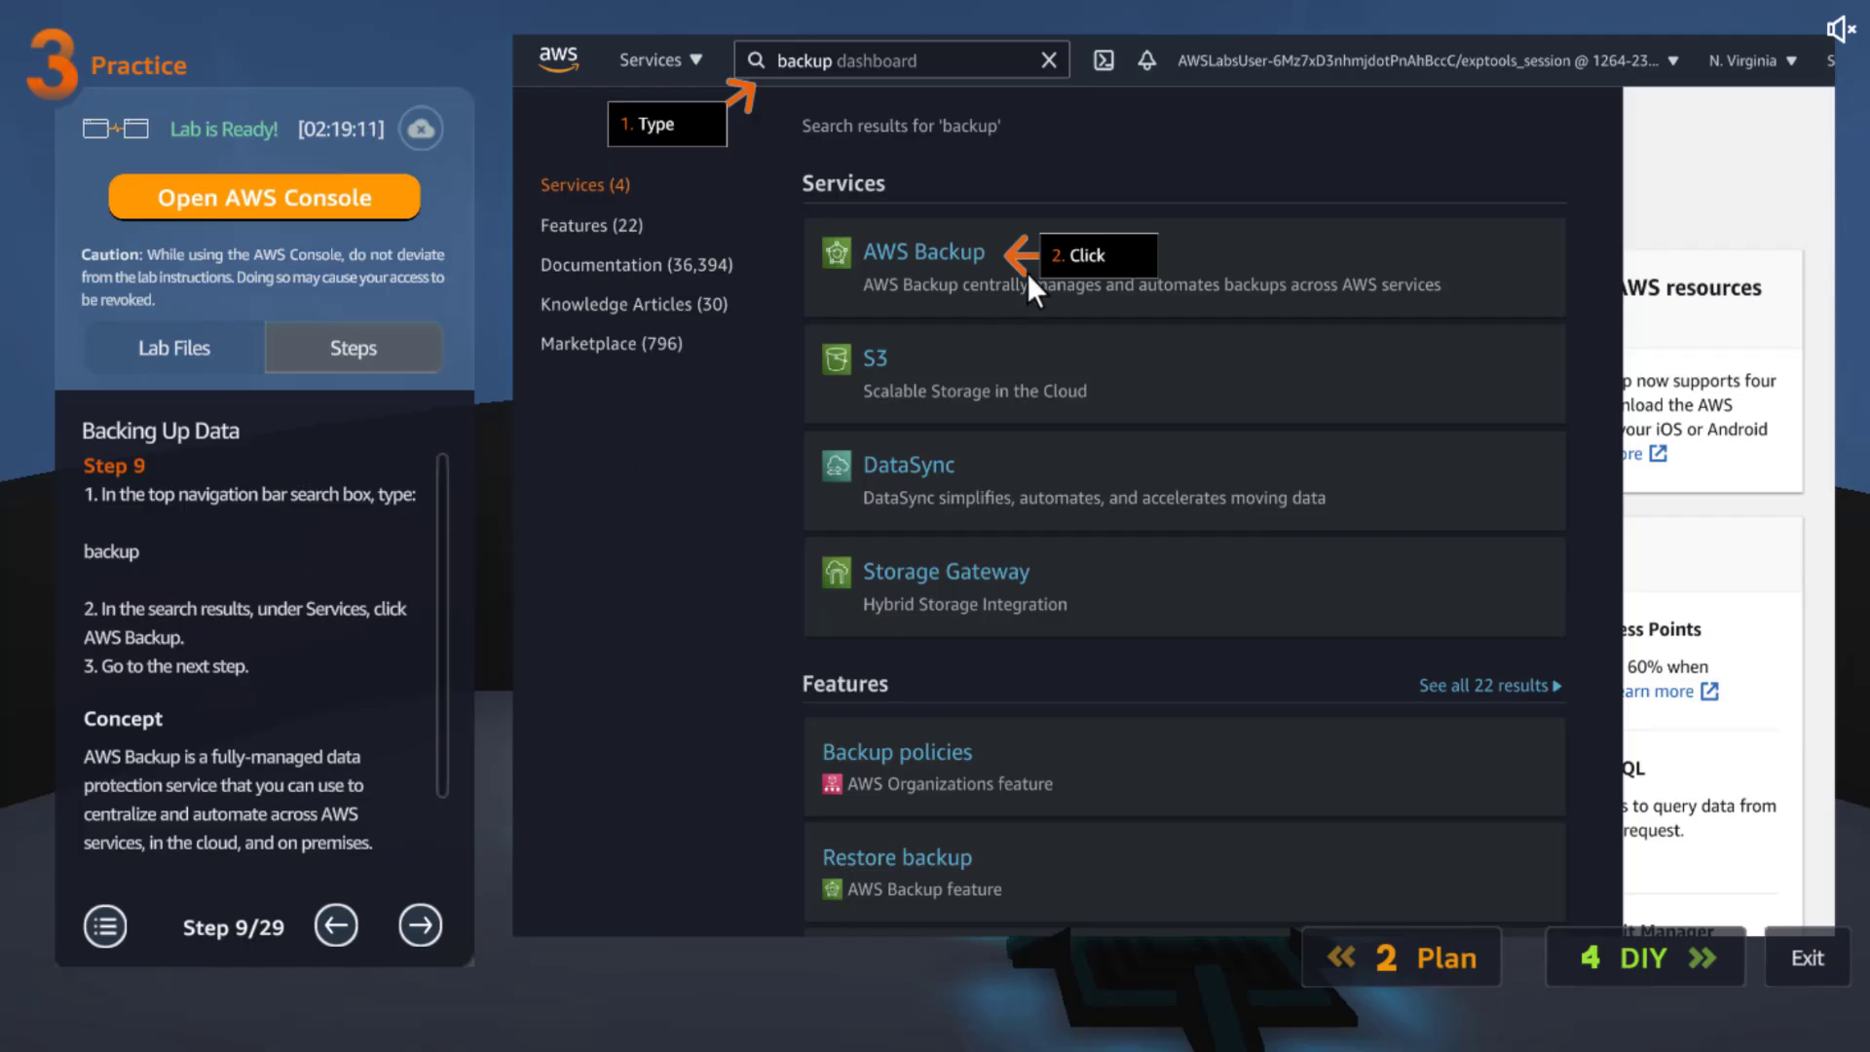
Move the lab guide to Step 10/29 on backup vaults
scroll(284, 721, down, 3)
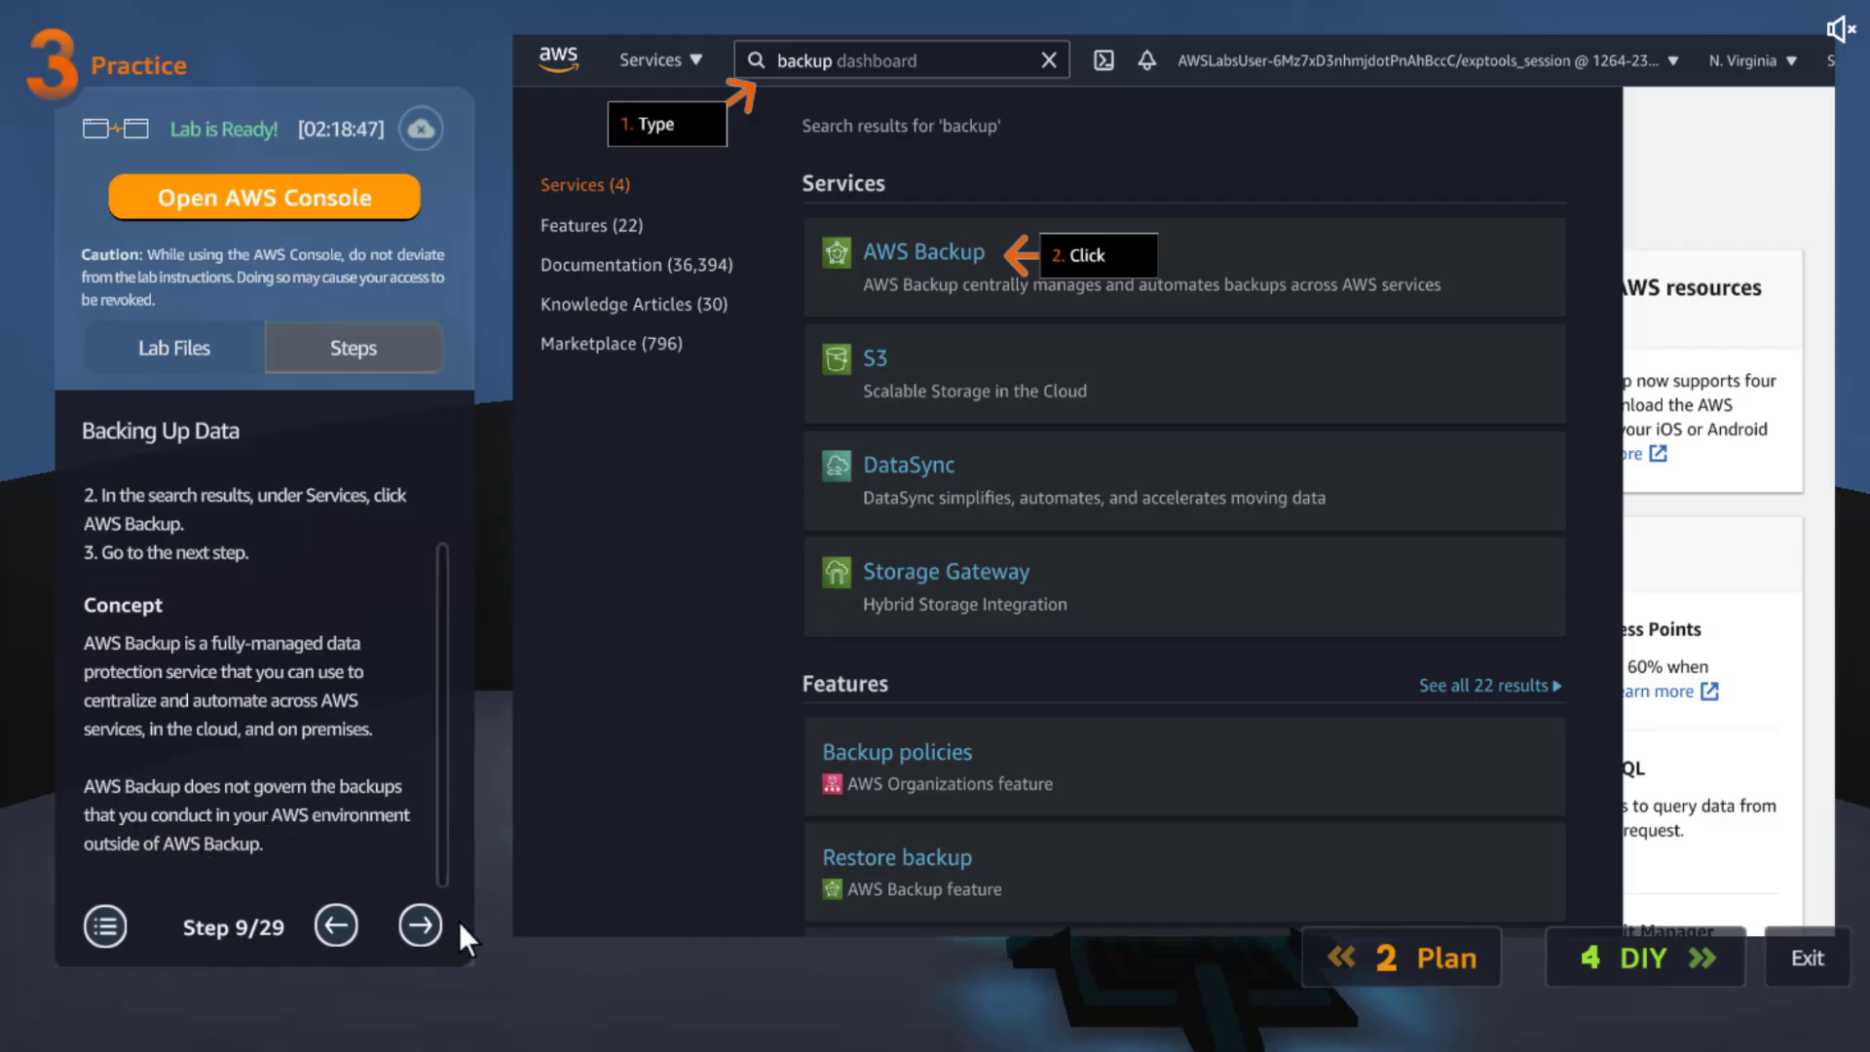
click(413, 936)
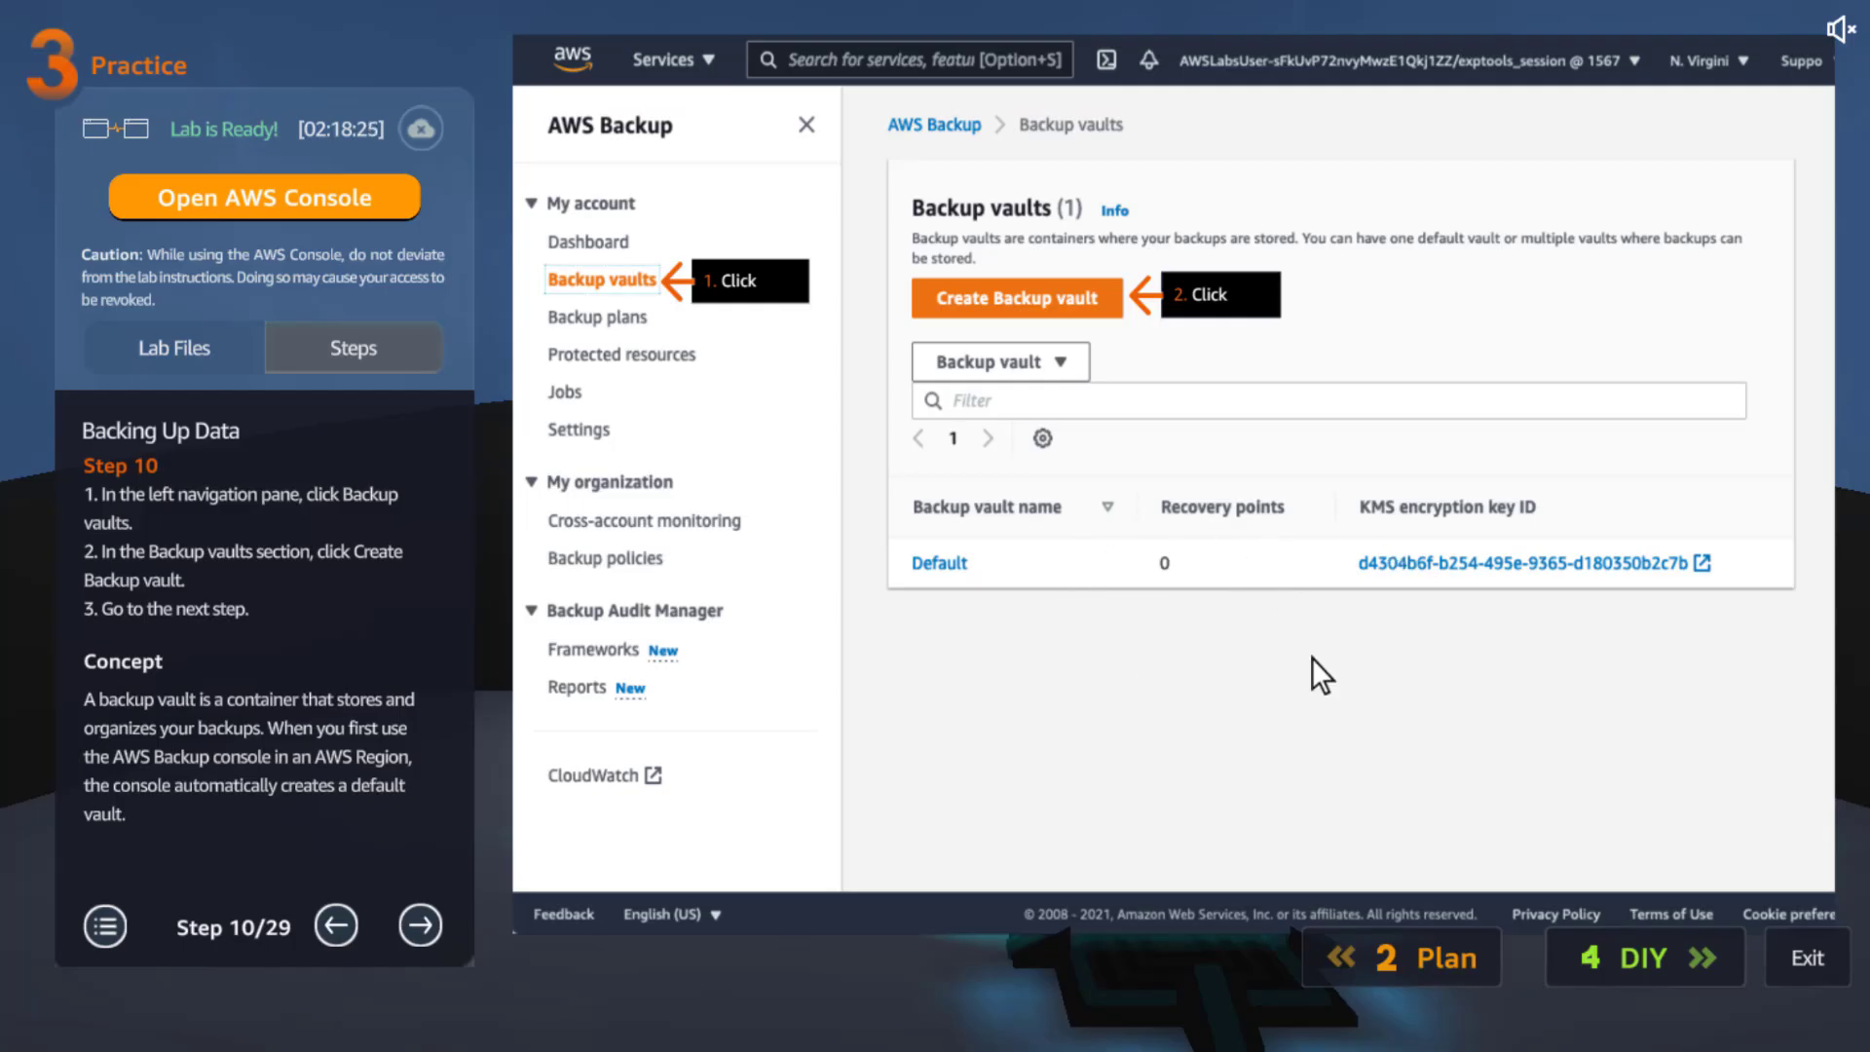
Advance the lab guide from Step 11 to Step 13, noting the vault name pup_world-backup
click(422, 928)
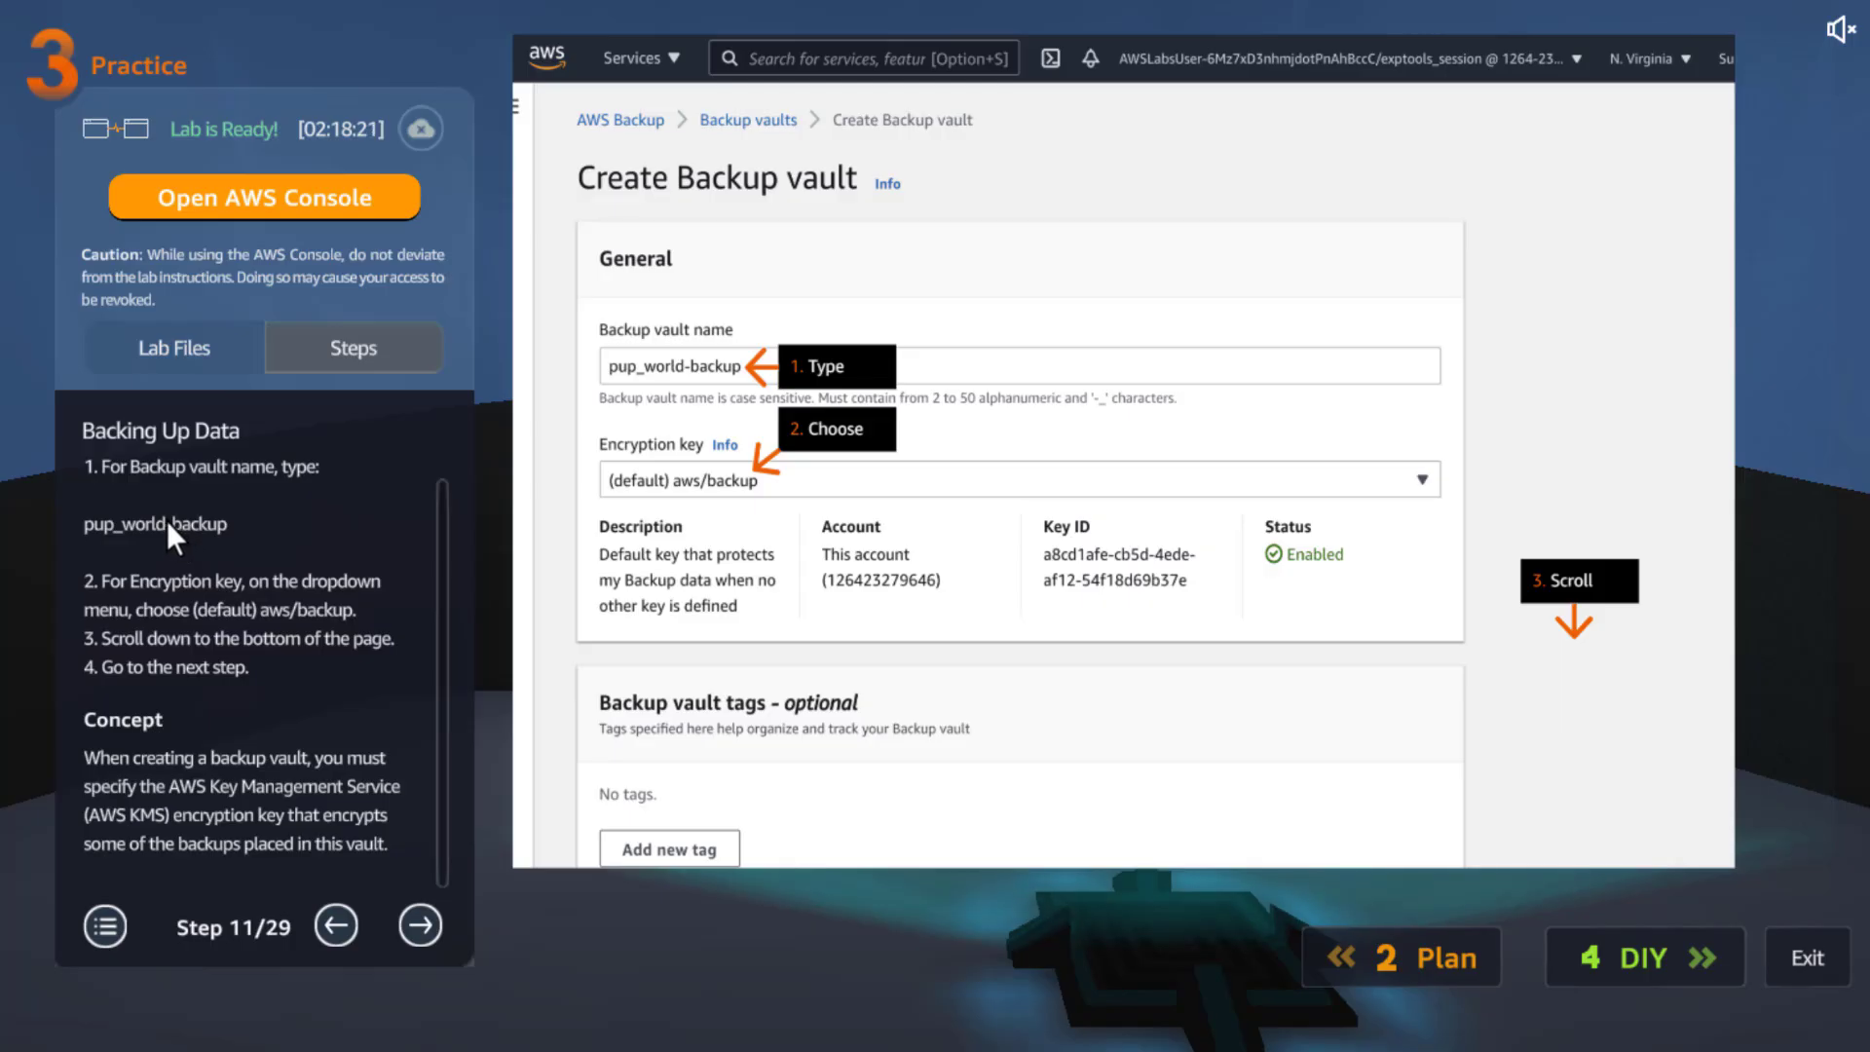
click(166, 520)
click(163, 521)
double_click(114, 529)
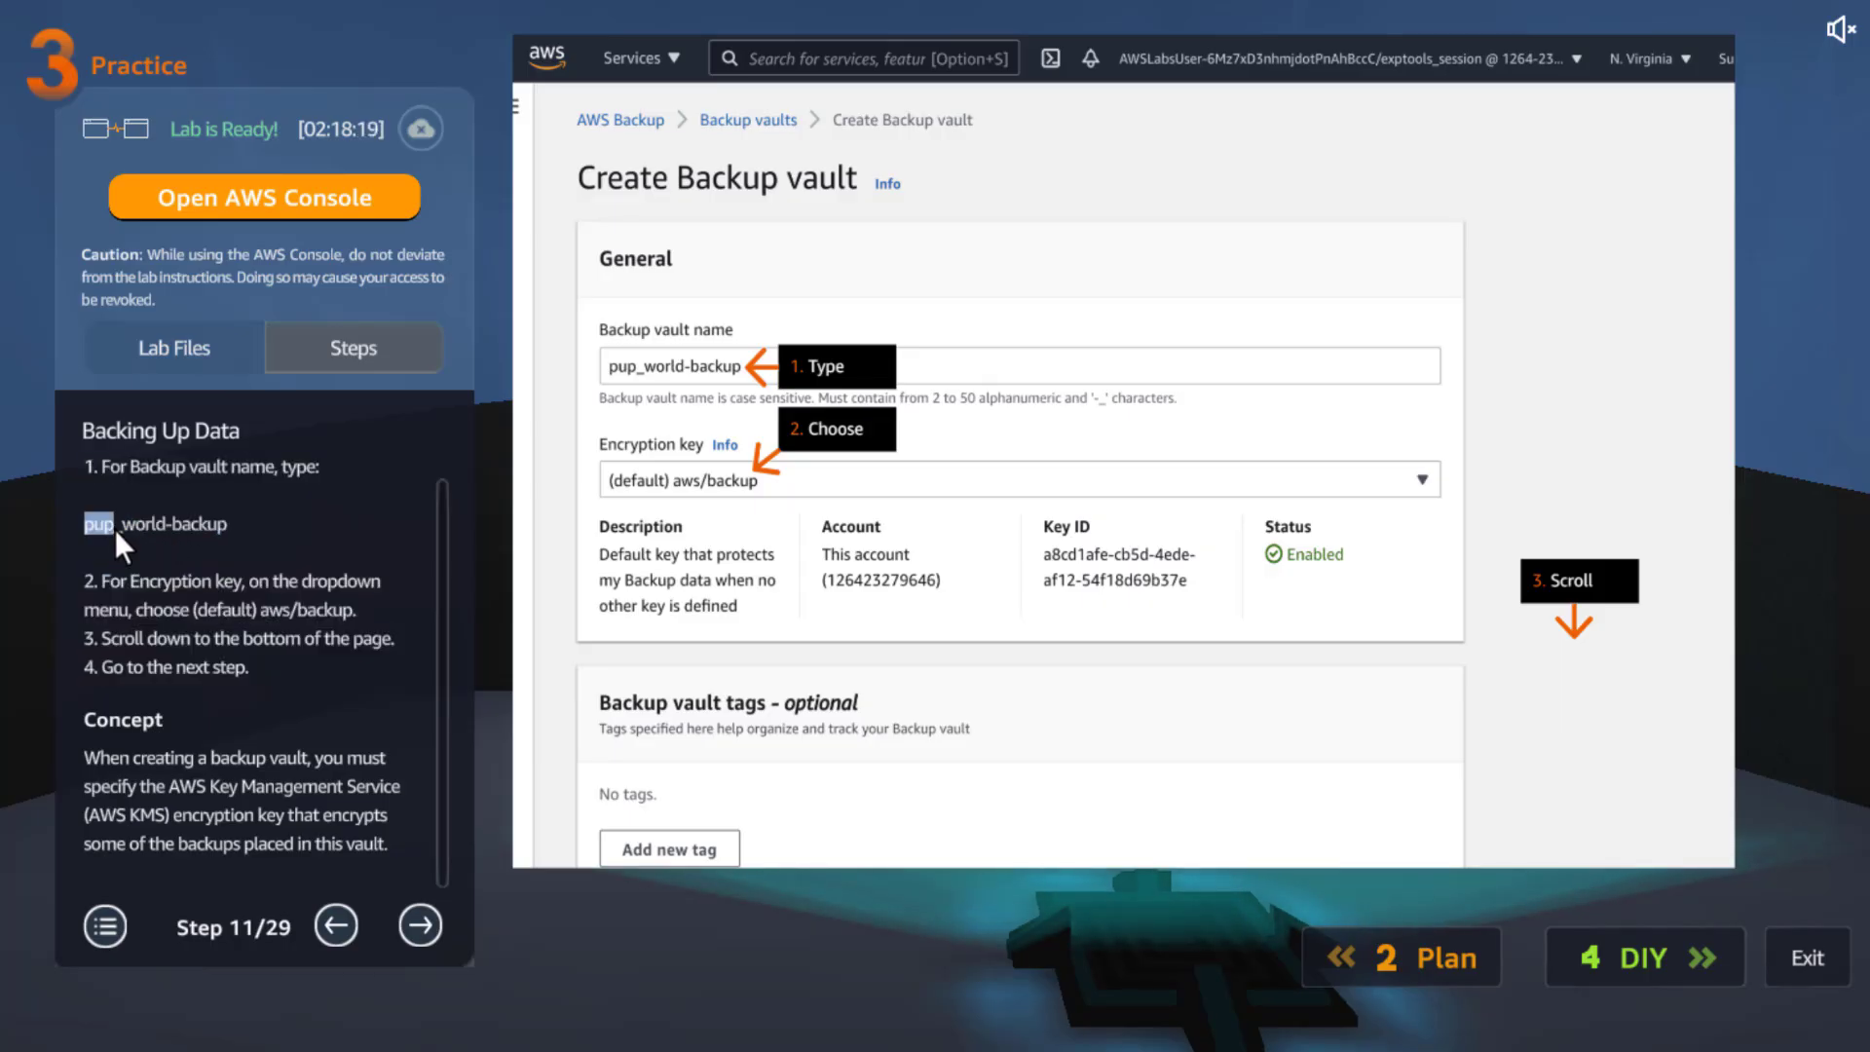
click(210, 525)
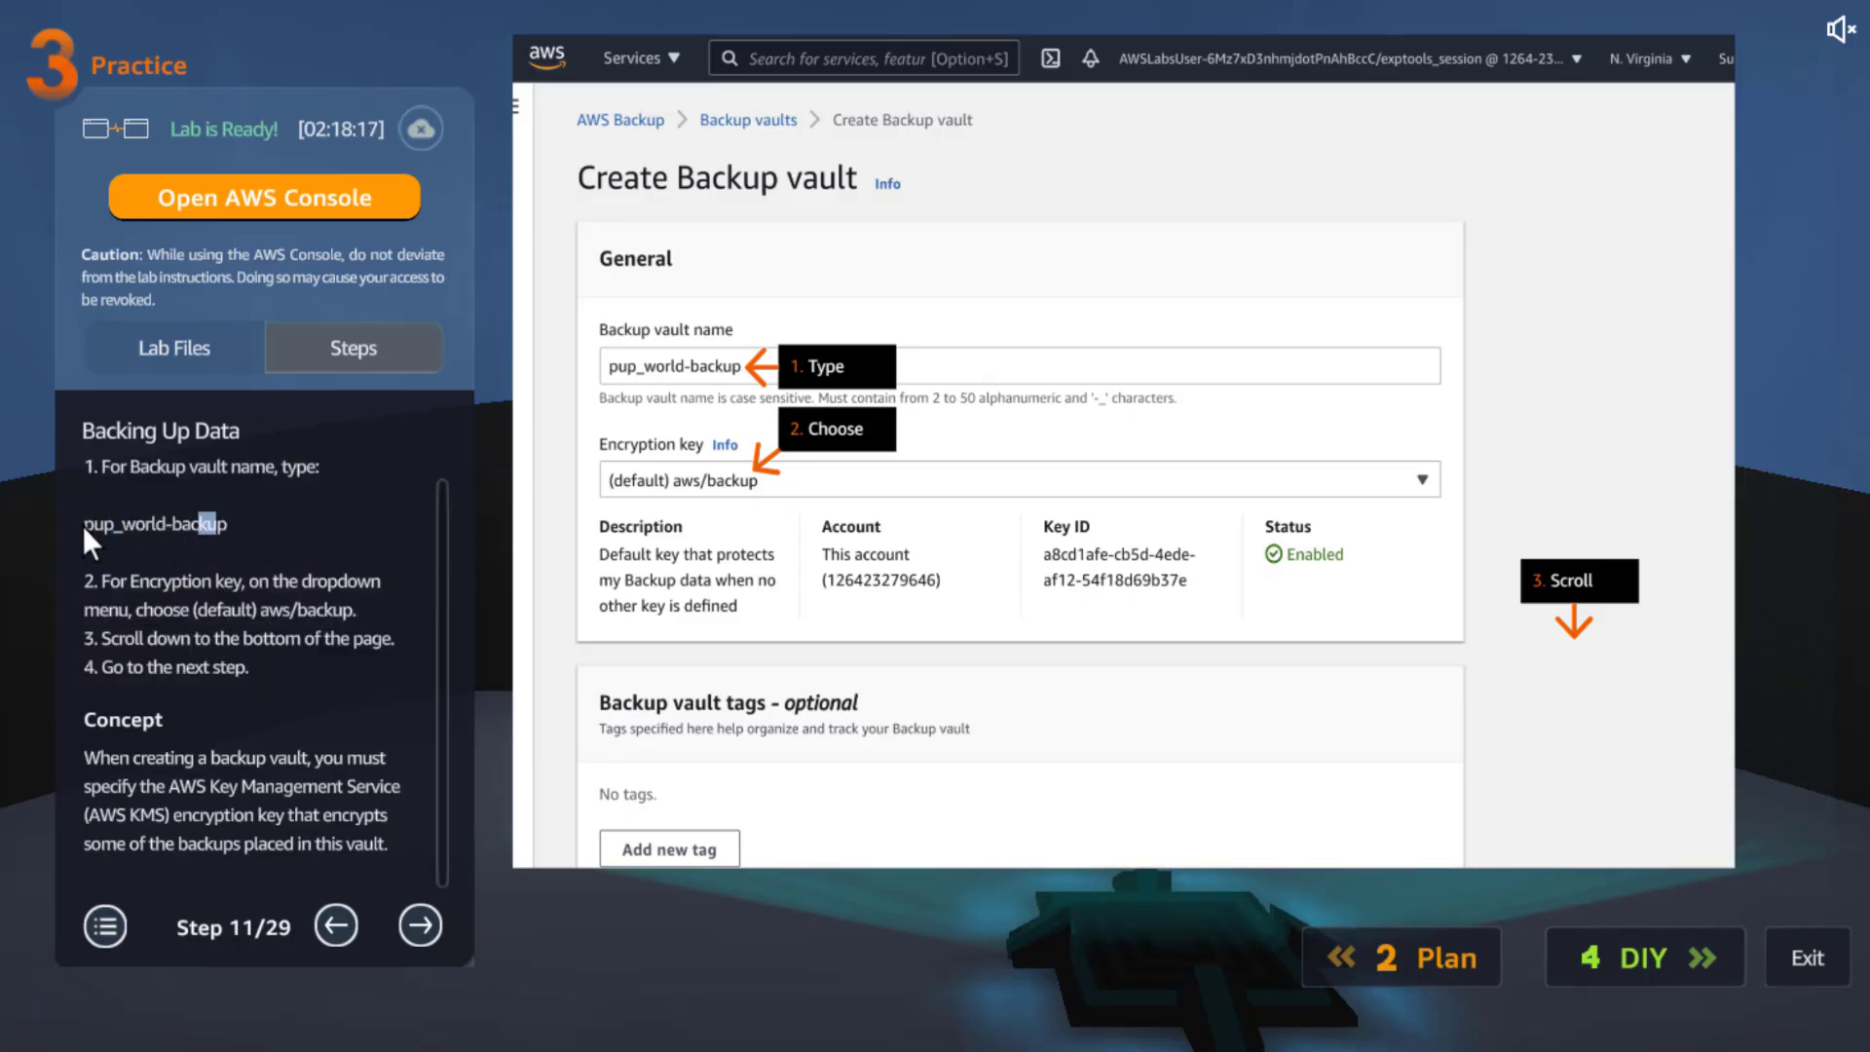
drag(226, 519, 125, 524)
click(190, 524)
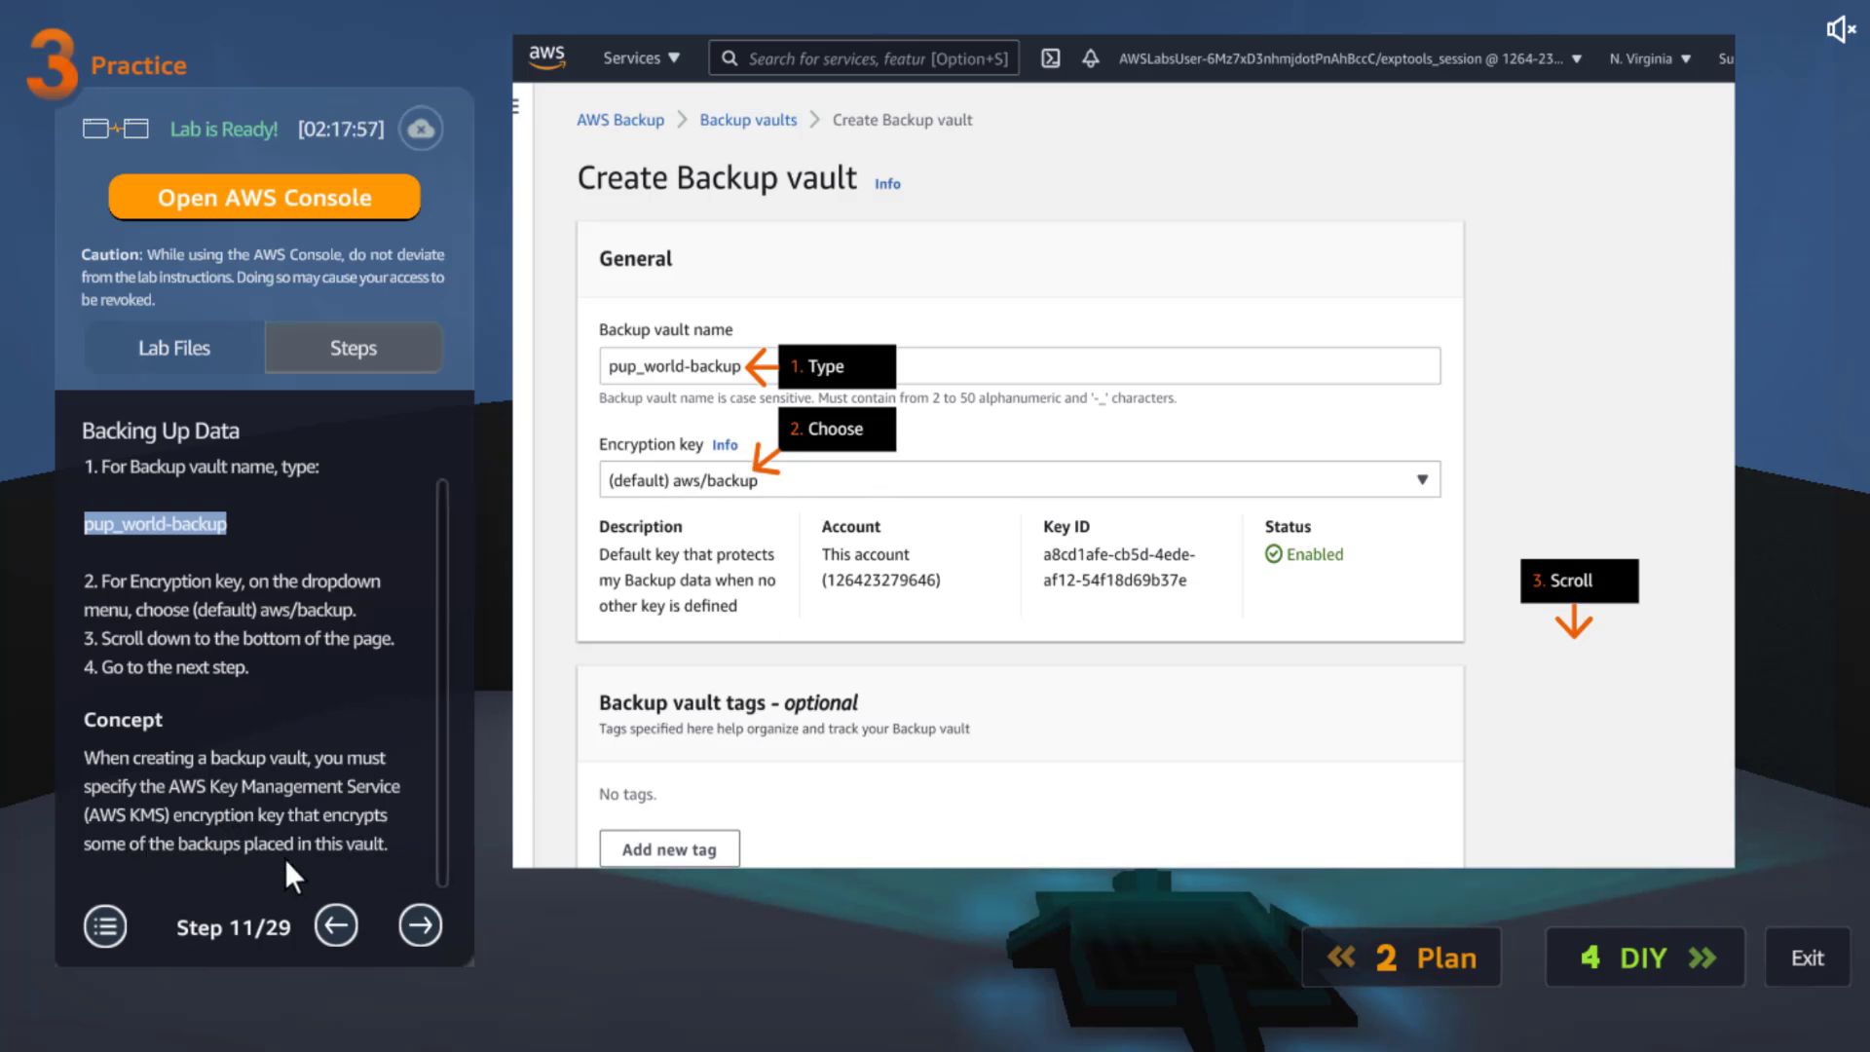
click(421, 925)
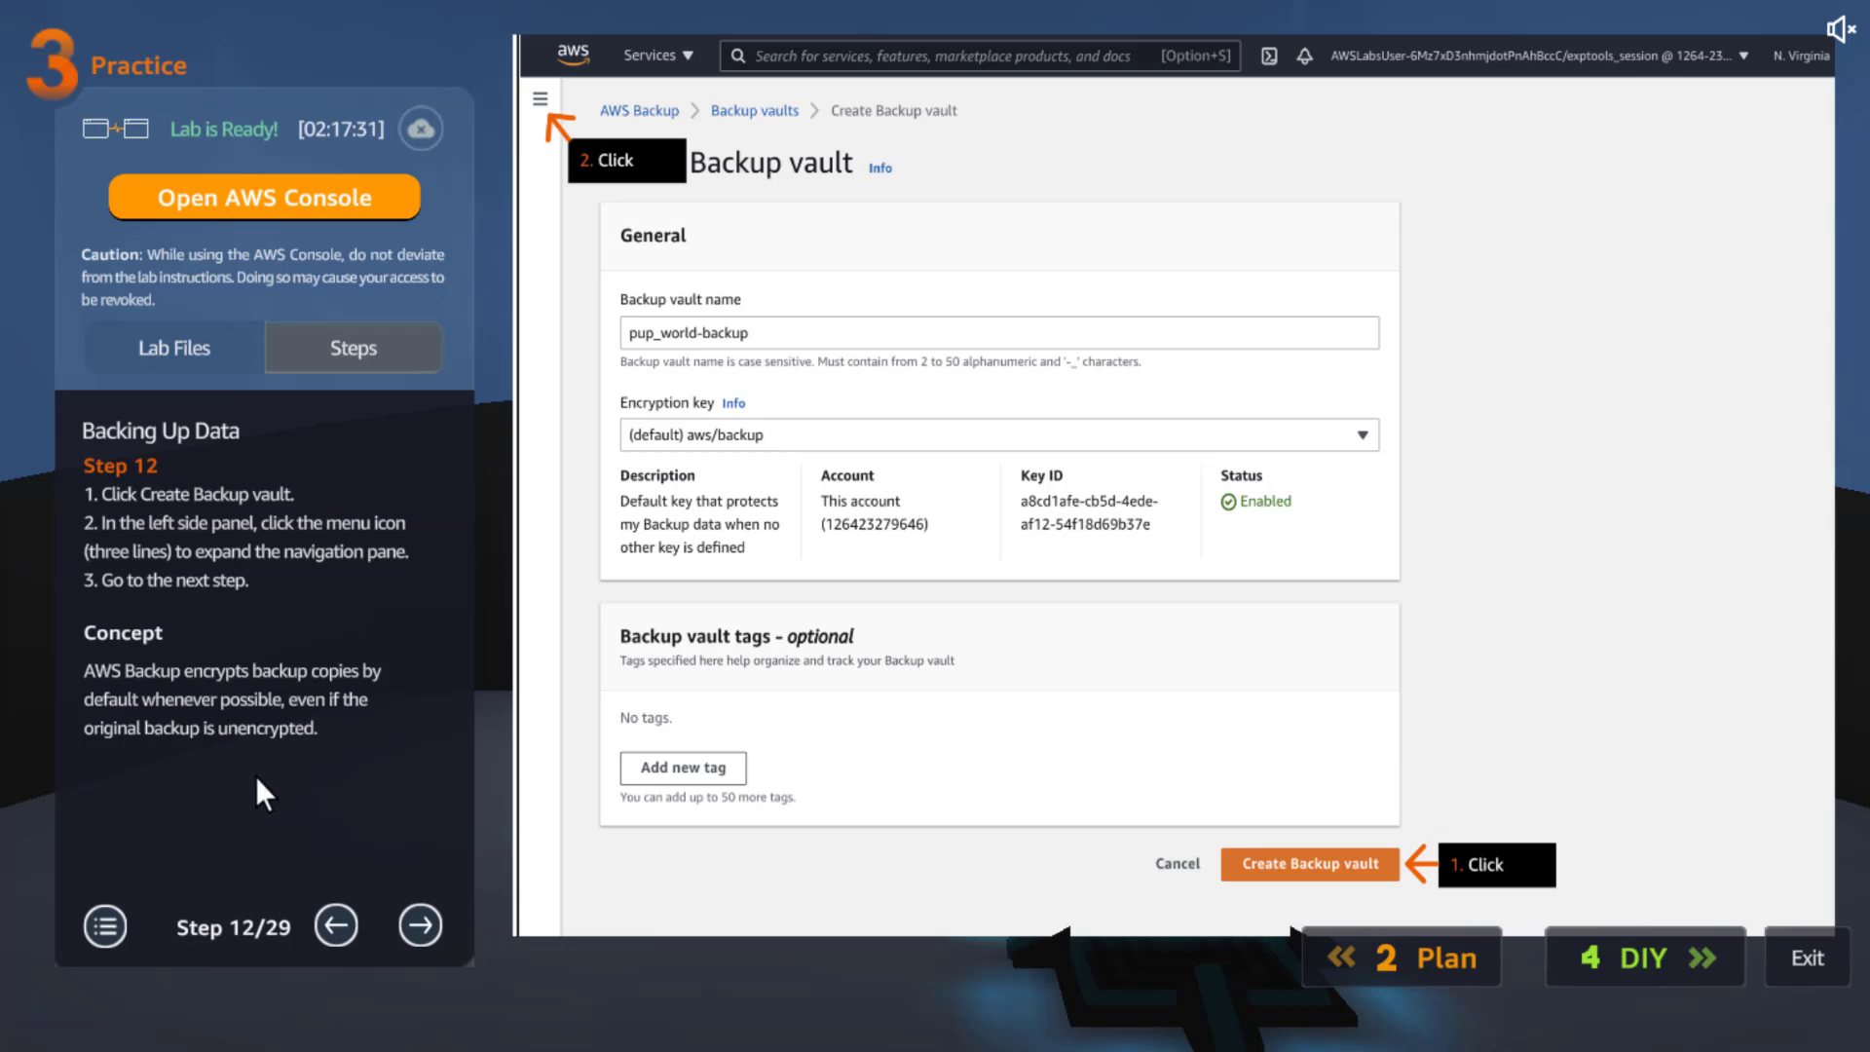
click(419, 926)
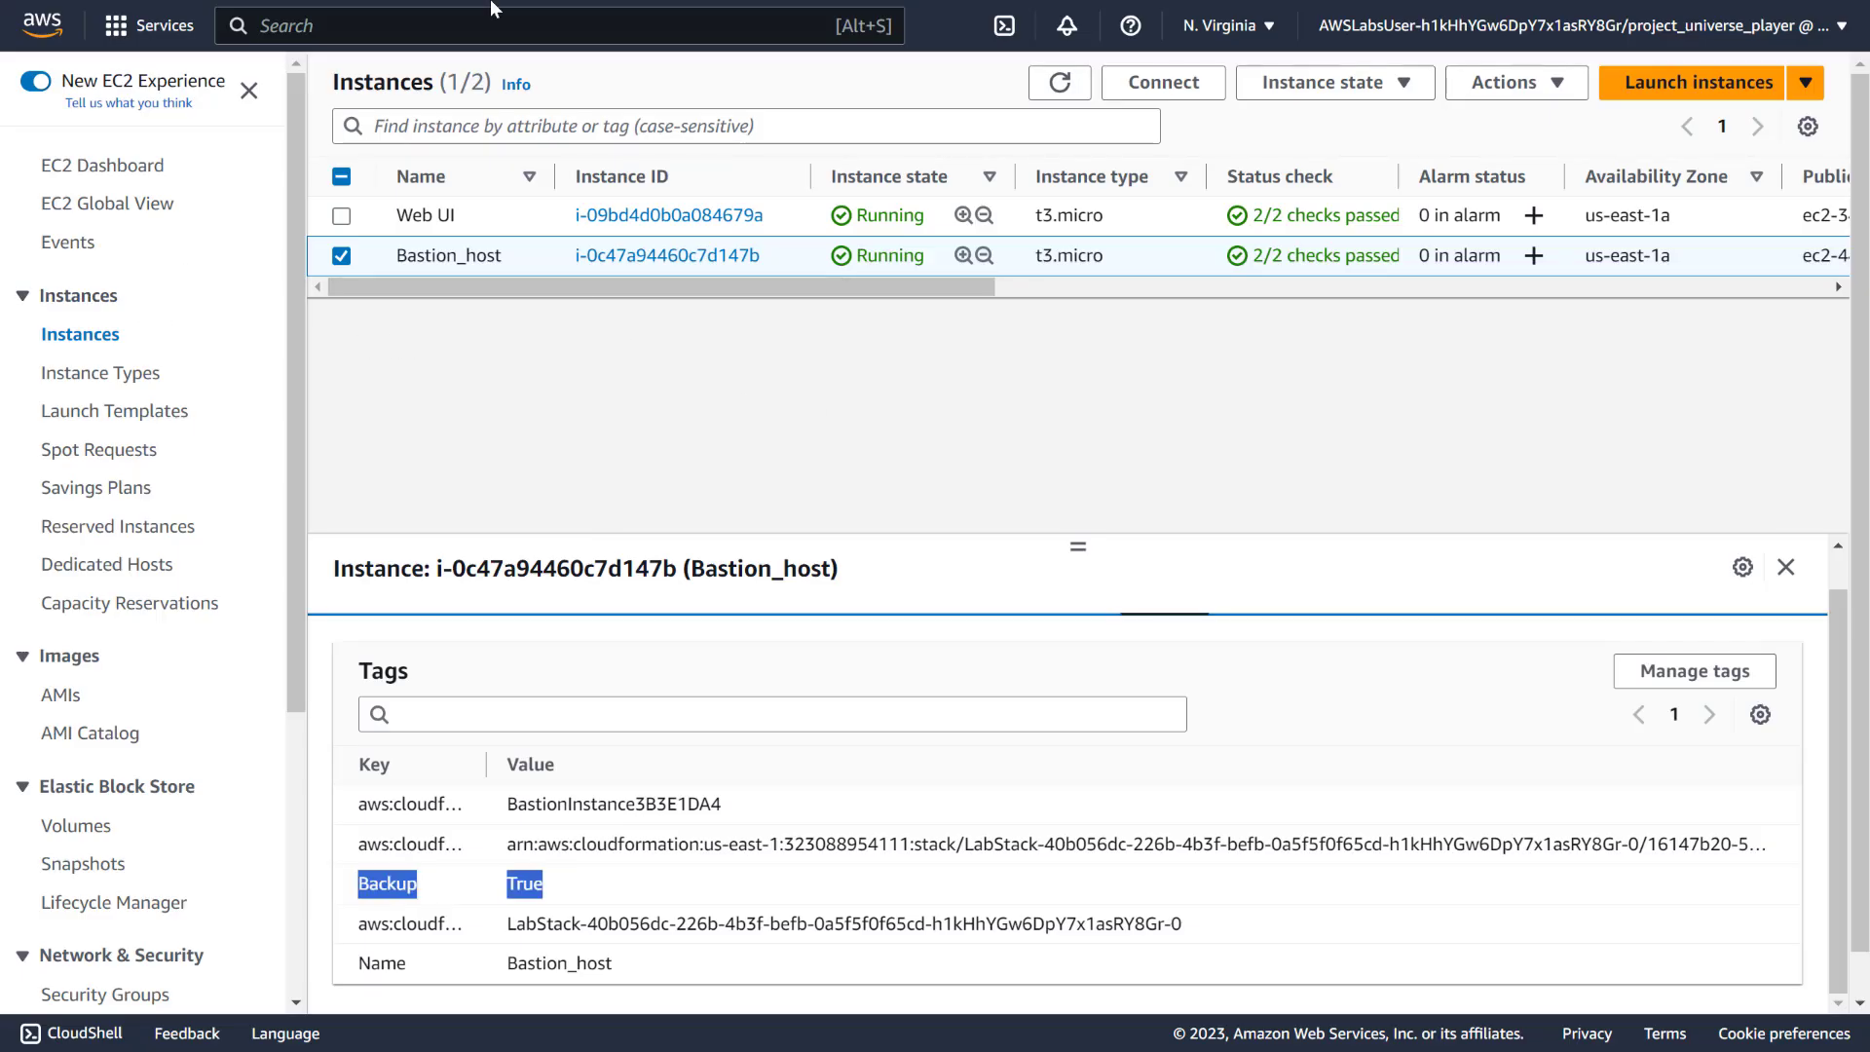
Find AWS Backup through the service search and go to its Backup vaults list
click(403, 26)
text(backup)
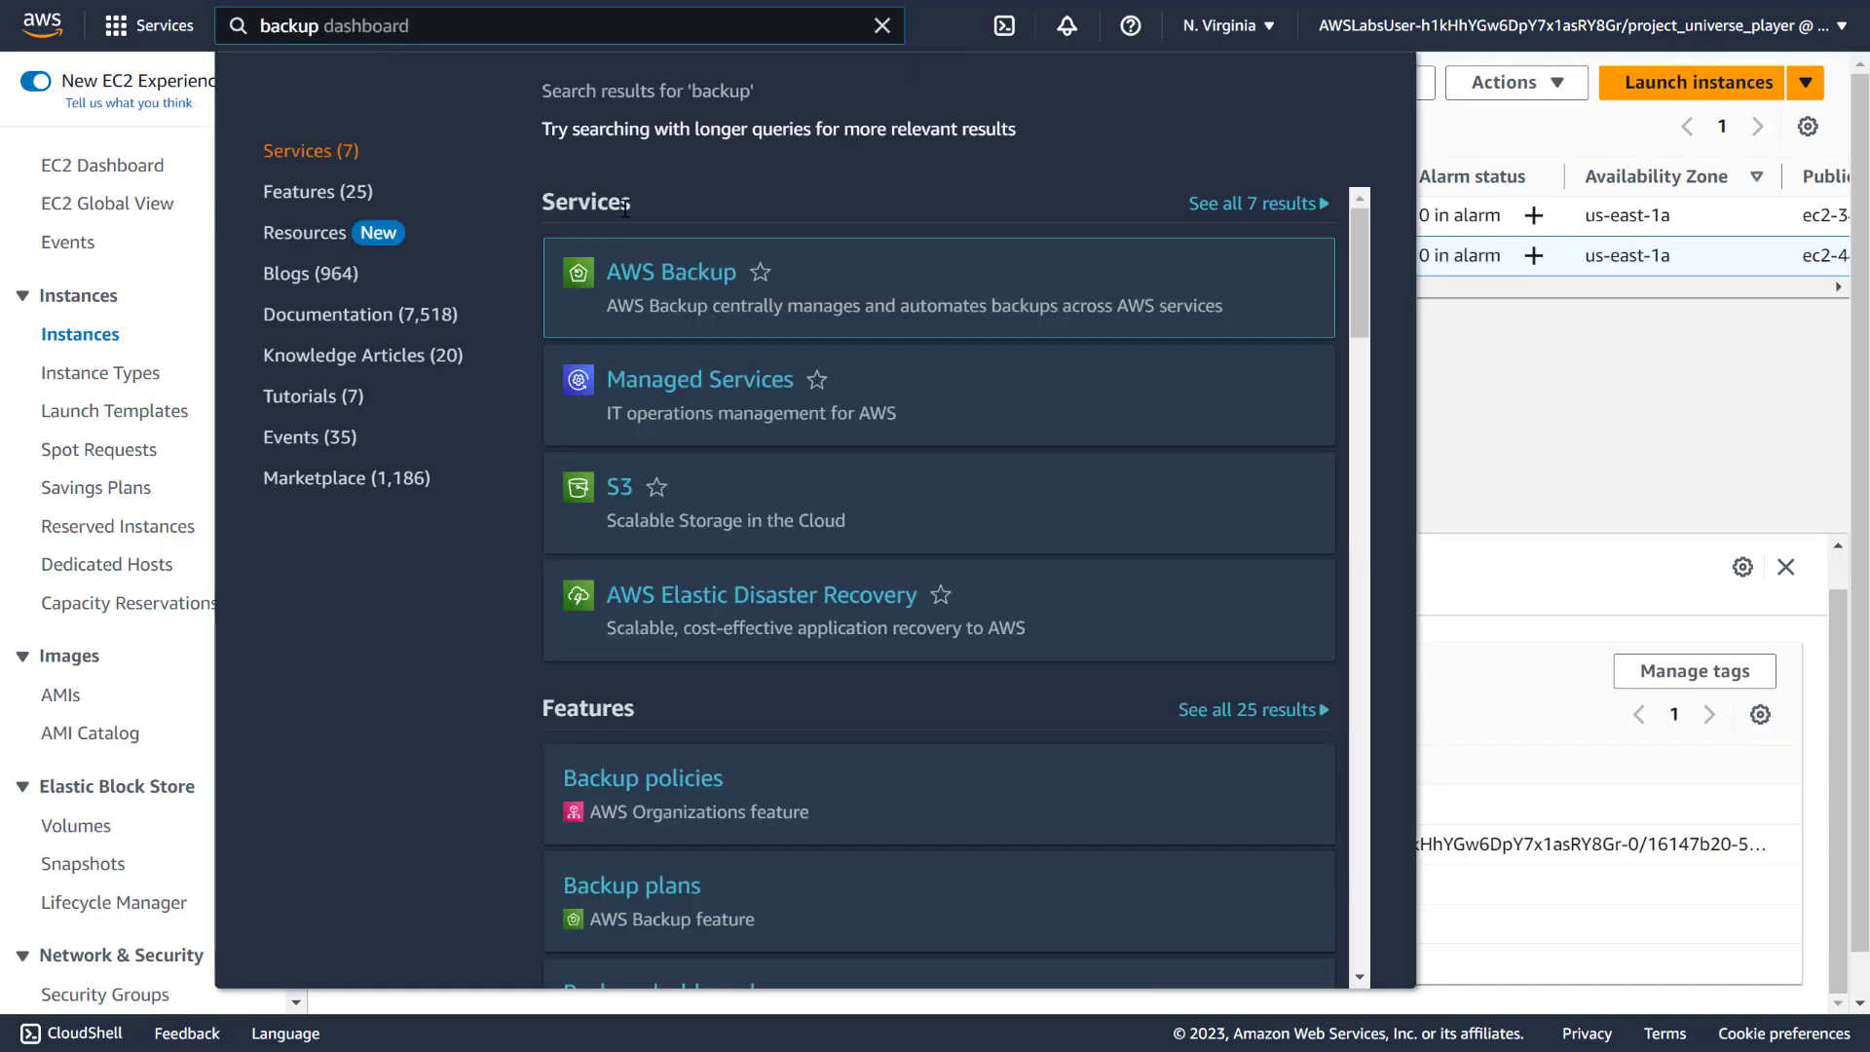
right_click(681, 284)
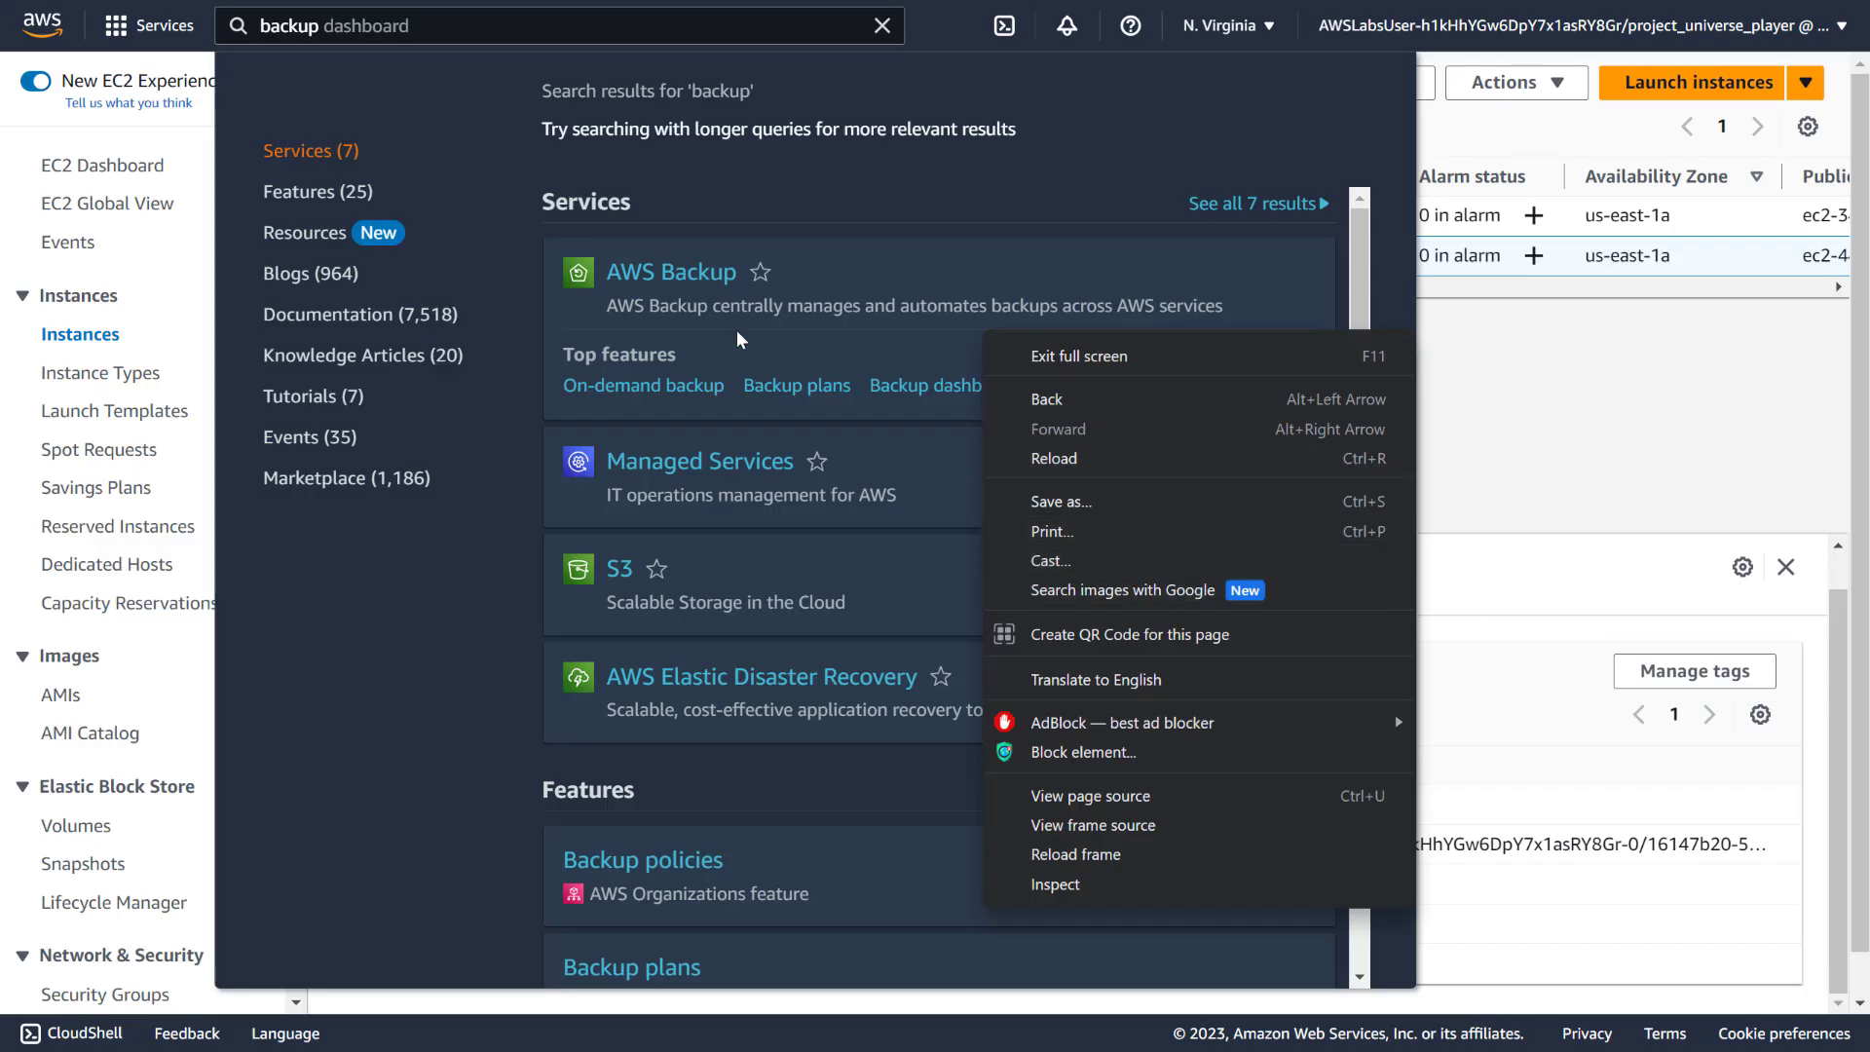
click(697, 276)
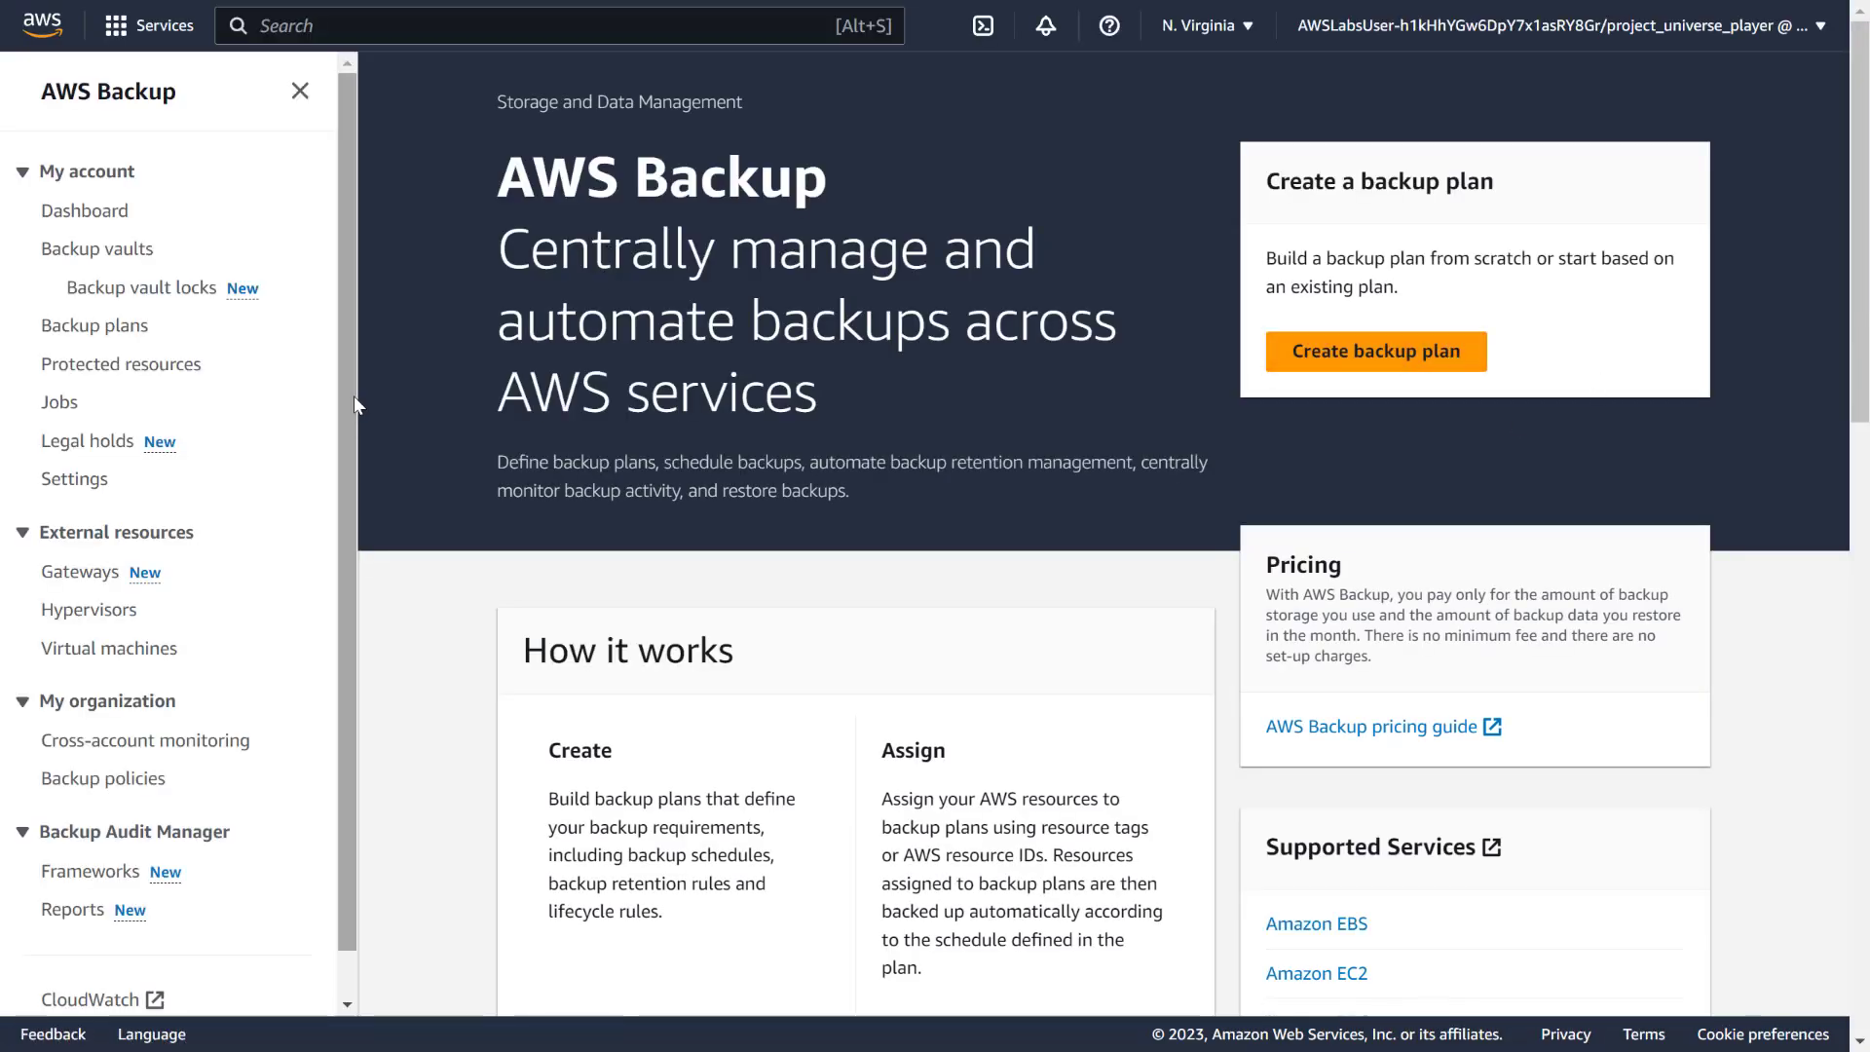
click(56, 251)
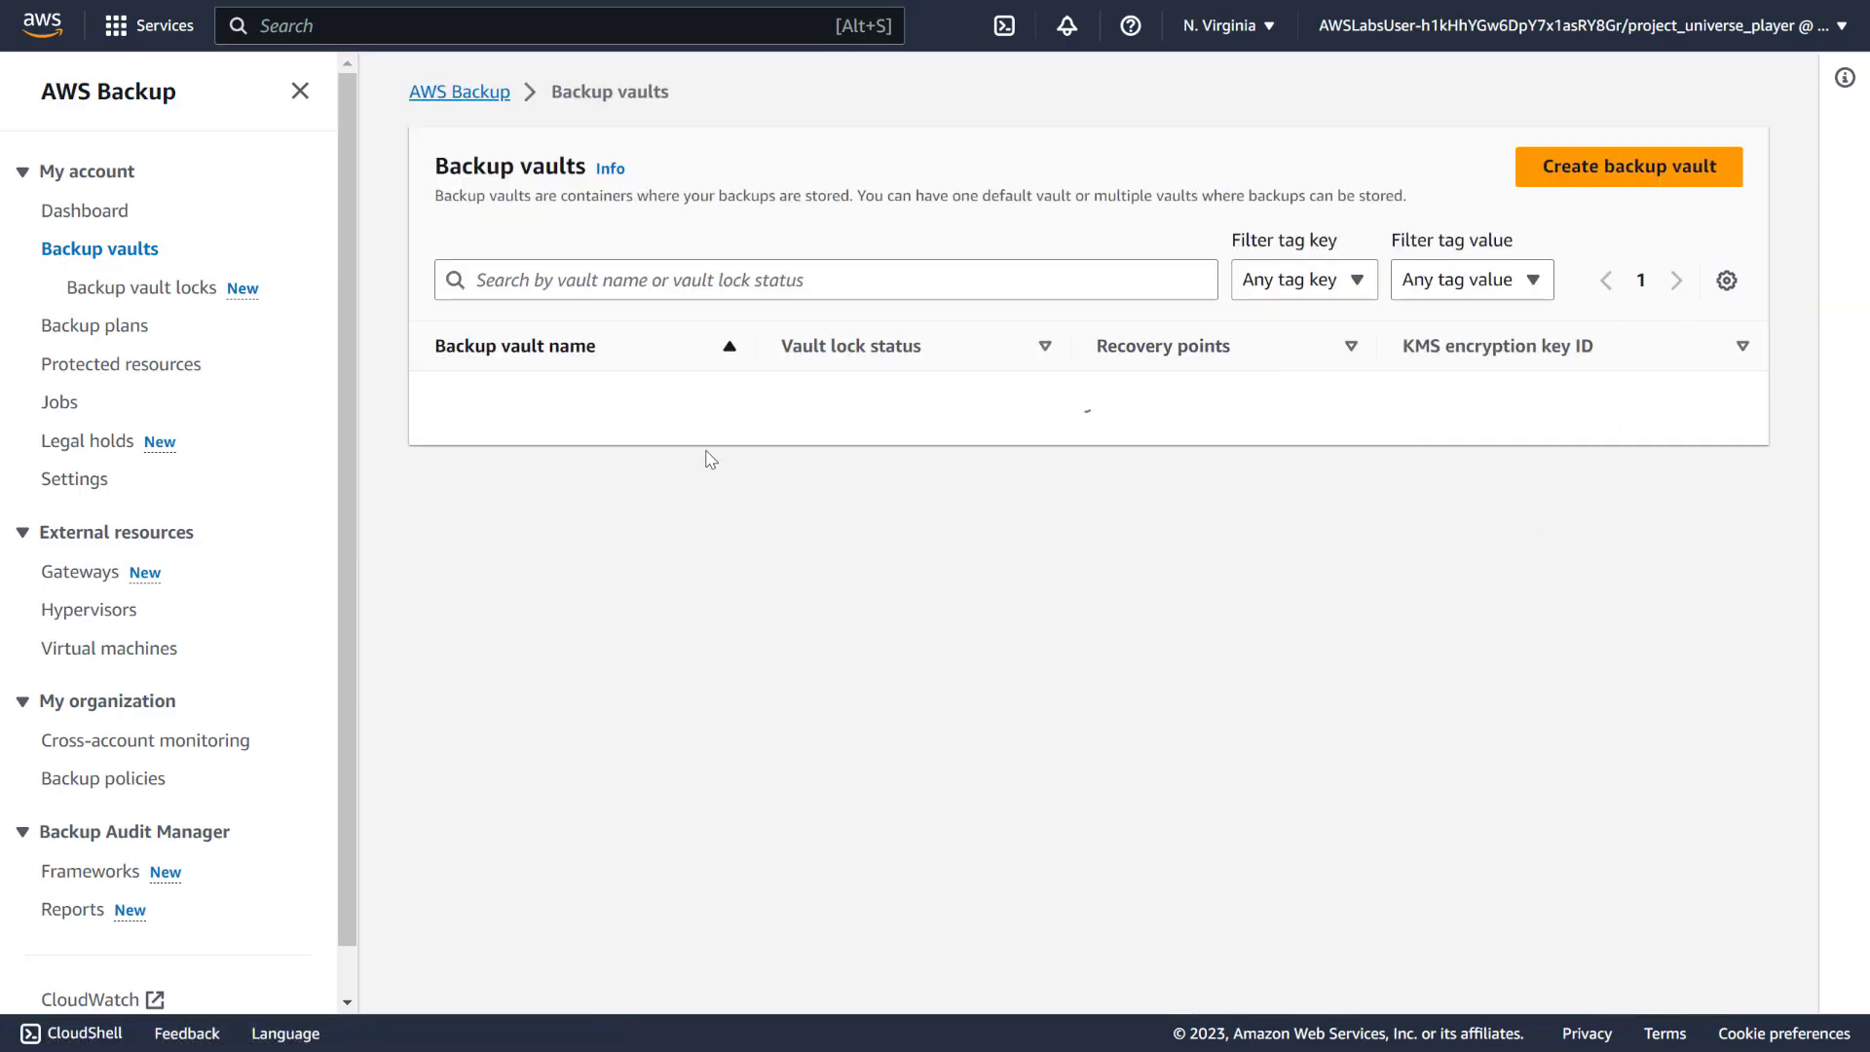
Create vault pup_world-backup encrypted with the default aws/backup key
click(1638, 173)
click(296, 351)
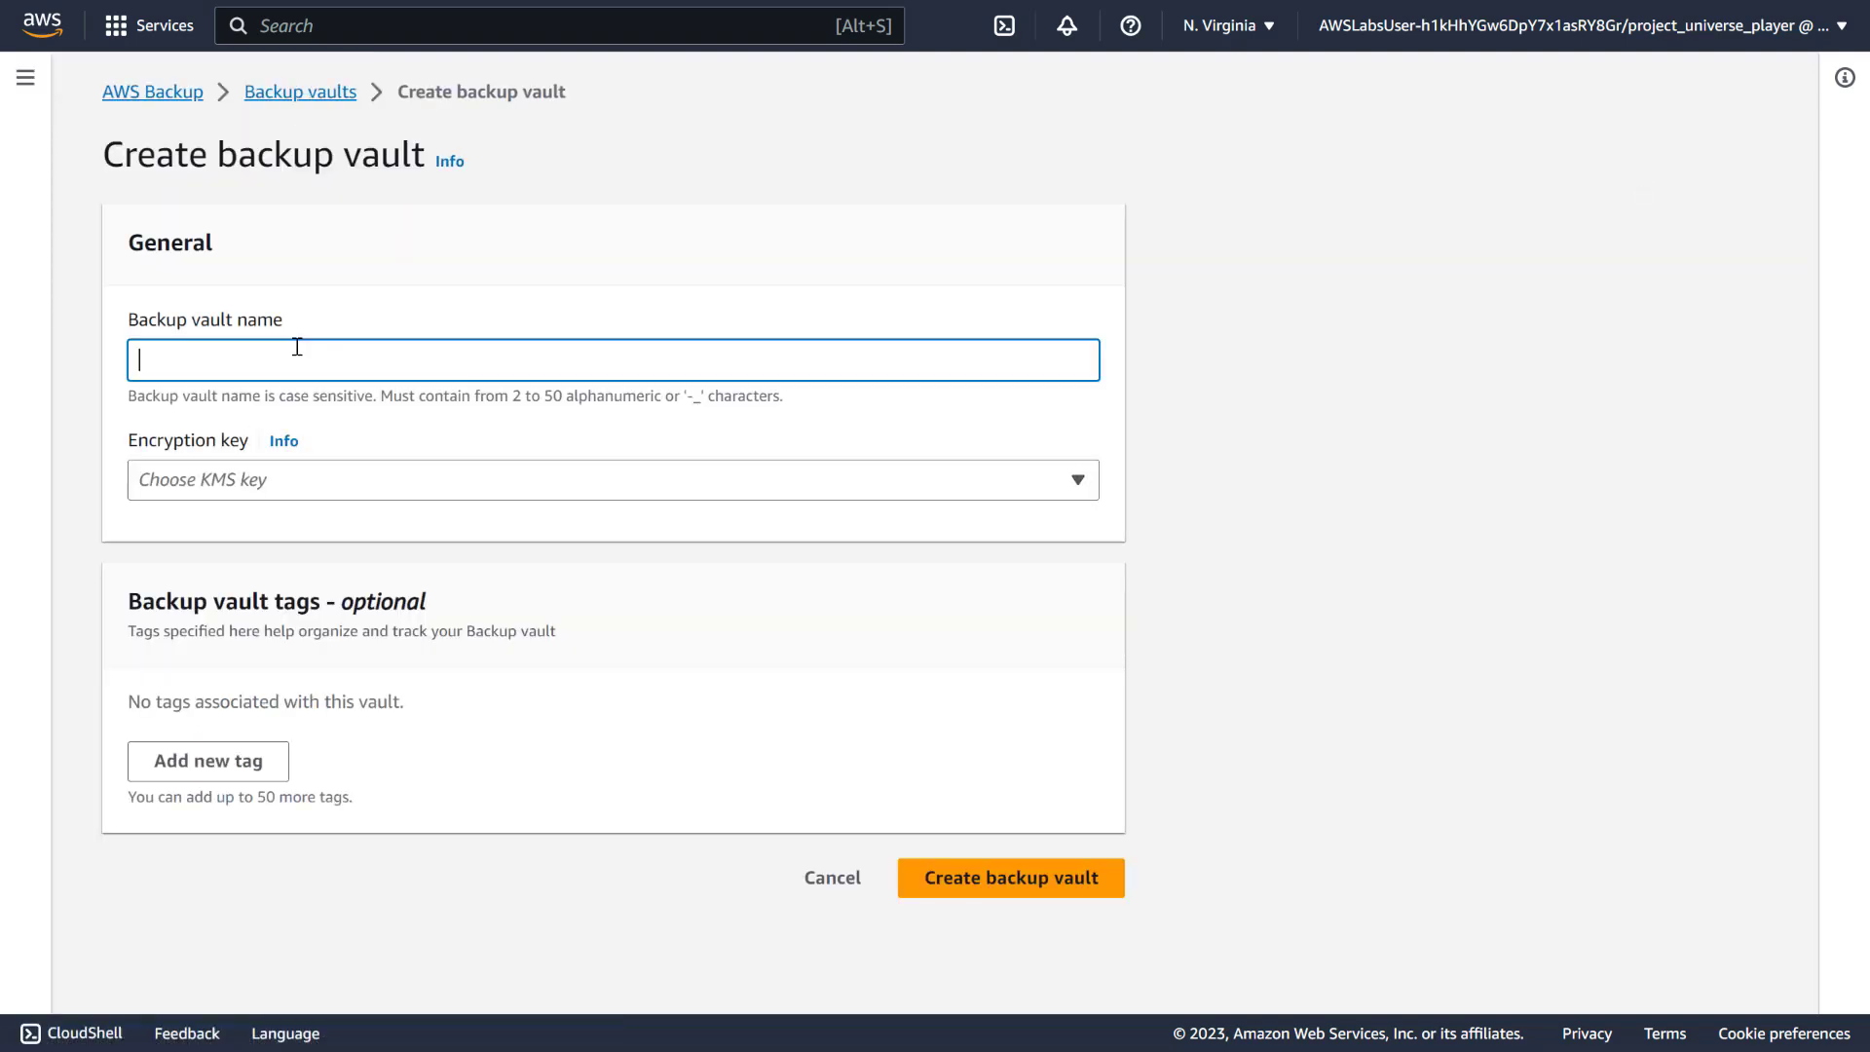
text(pup_world-backup)
click(369, 477)
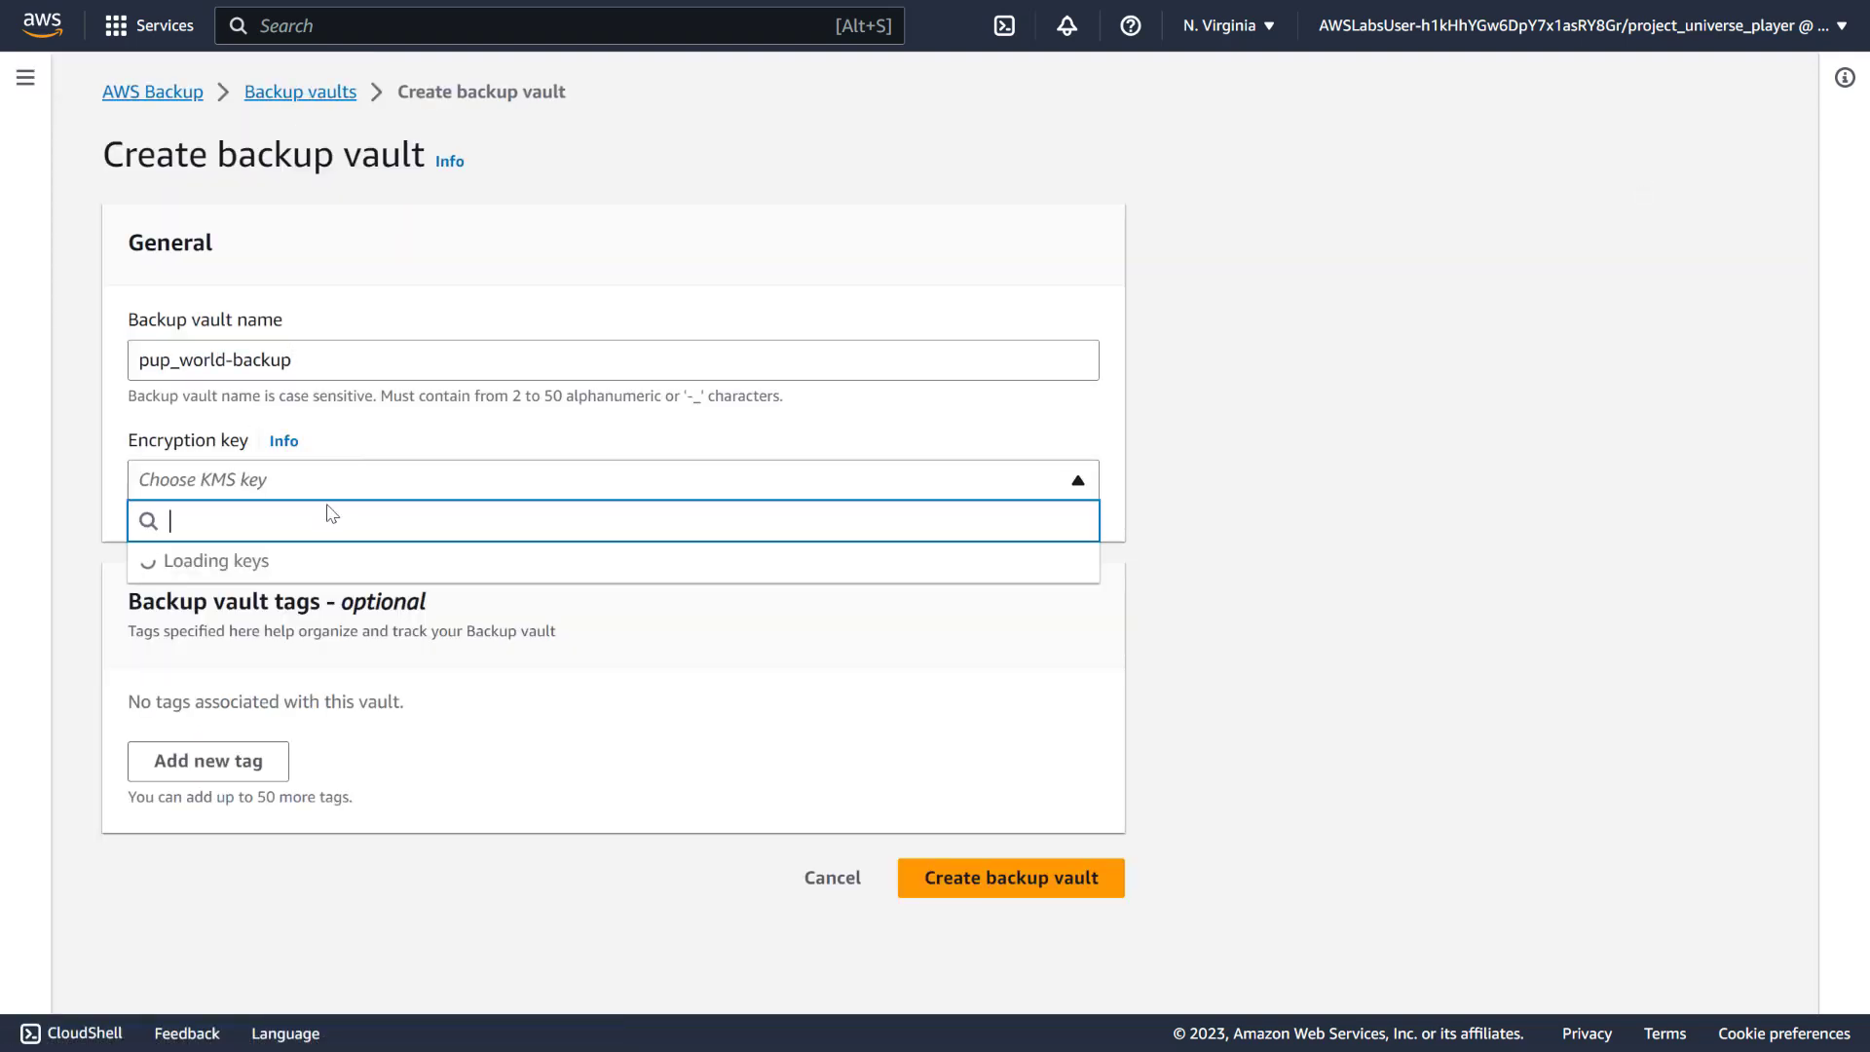
click(275, 578)
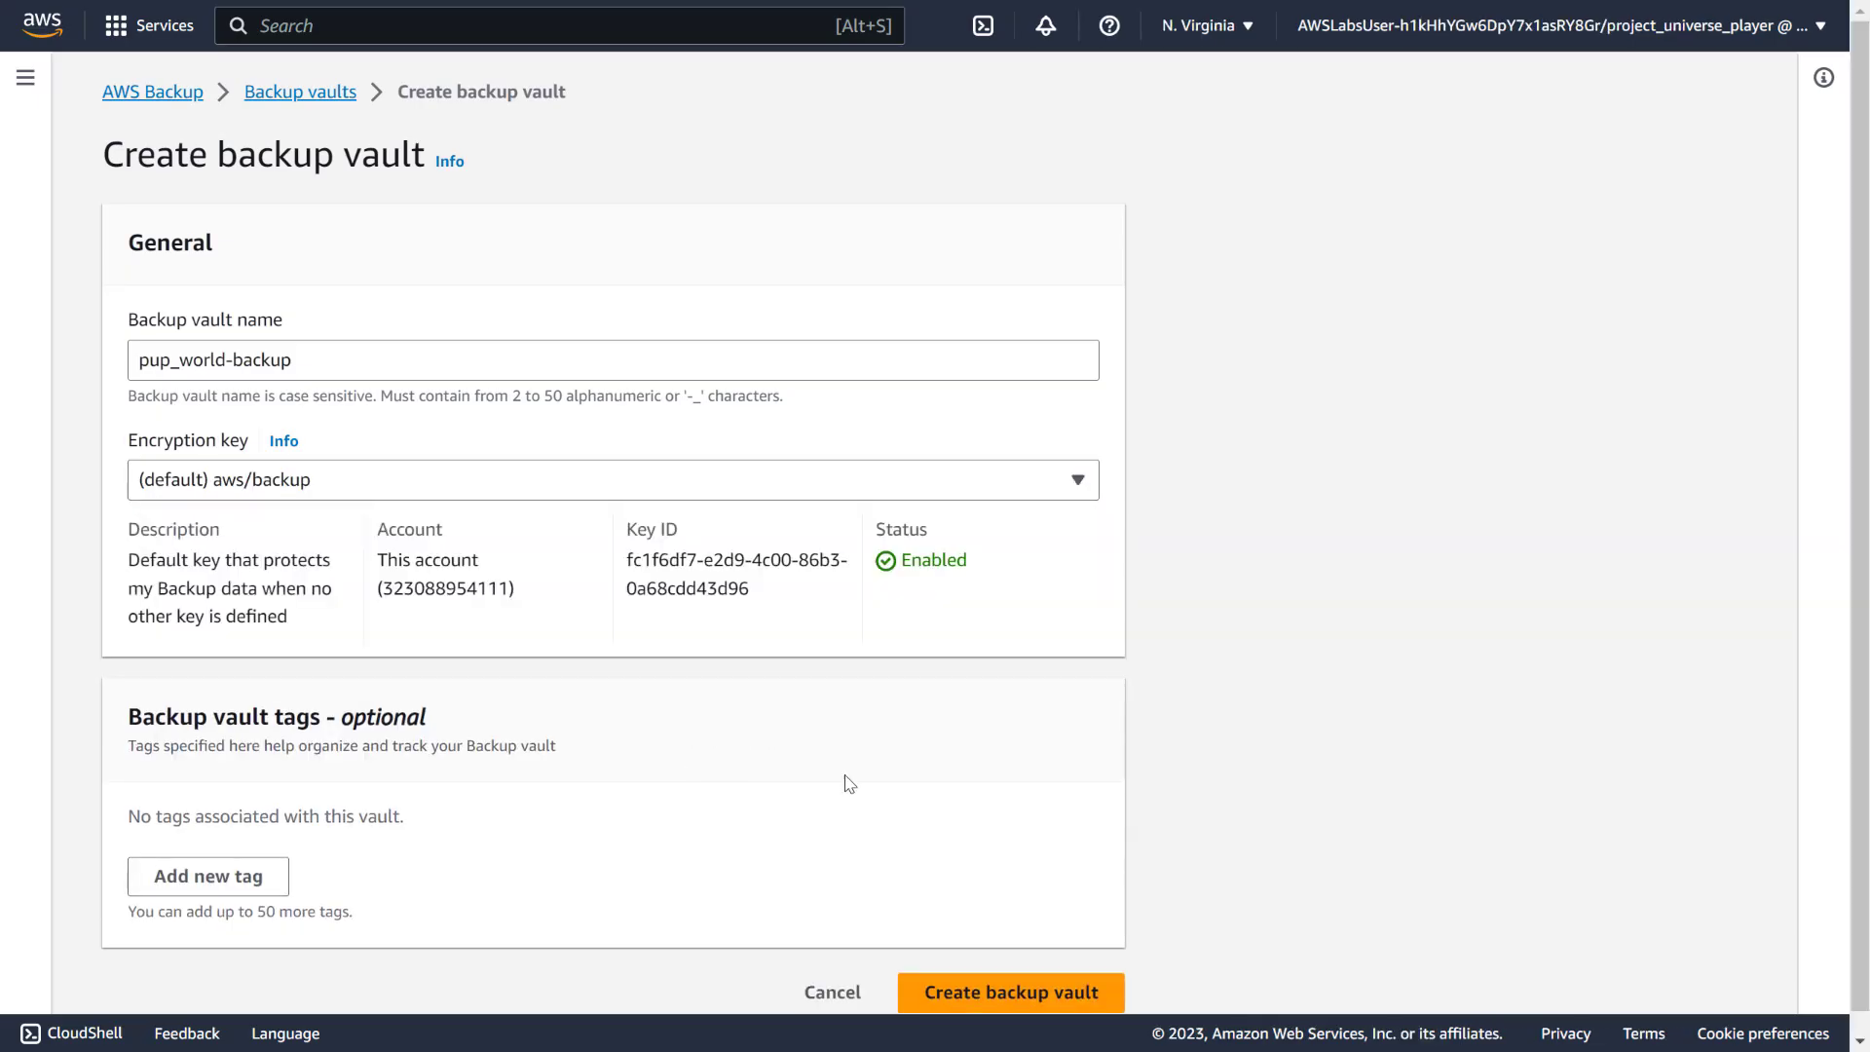
click(1004, 994)
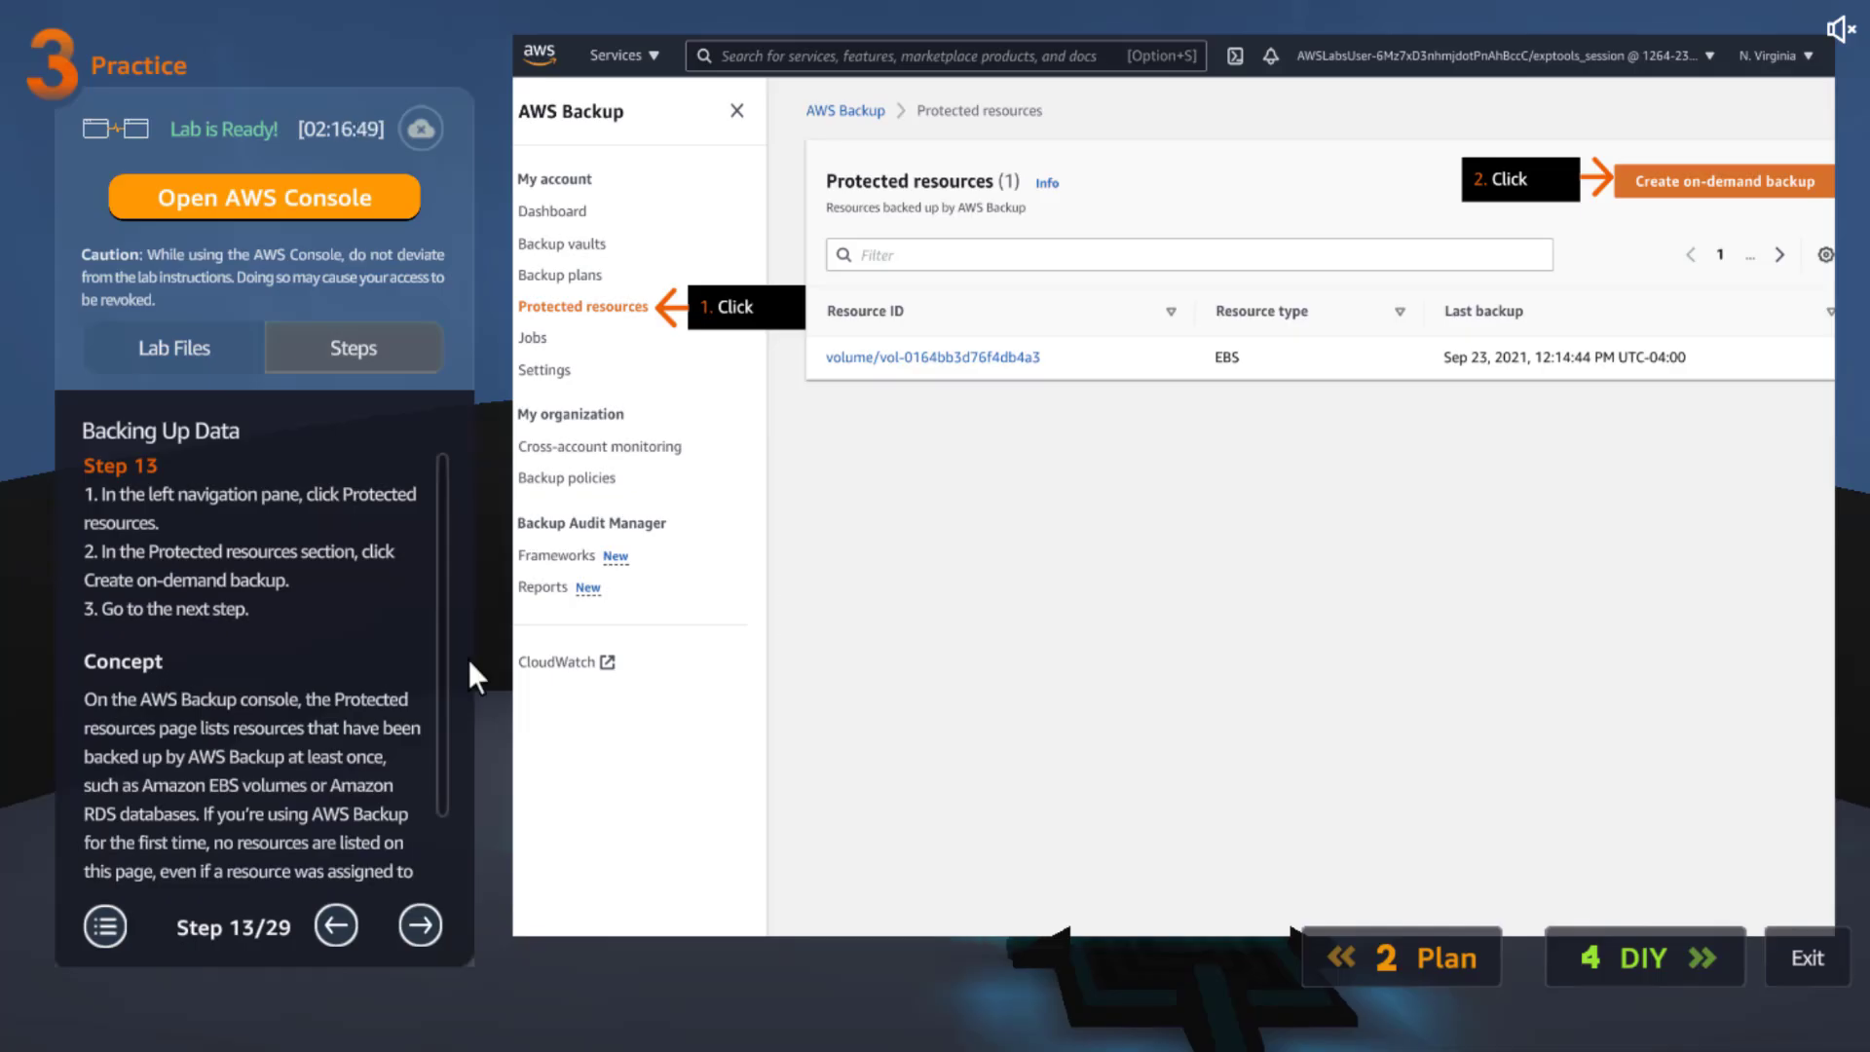
Move the guide from Step 13 to Step 14, which covers the on-demand EBS backup
scroll(312, 758, down, 2)
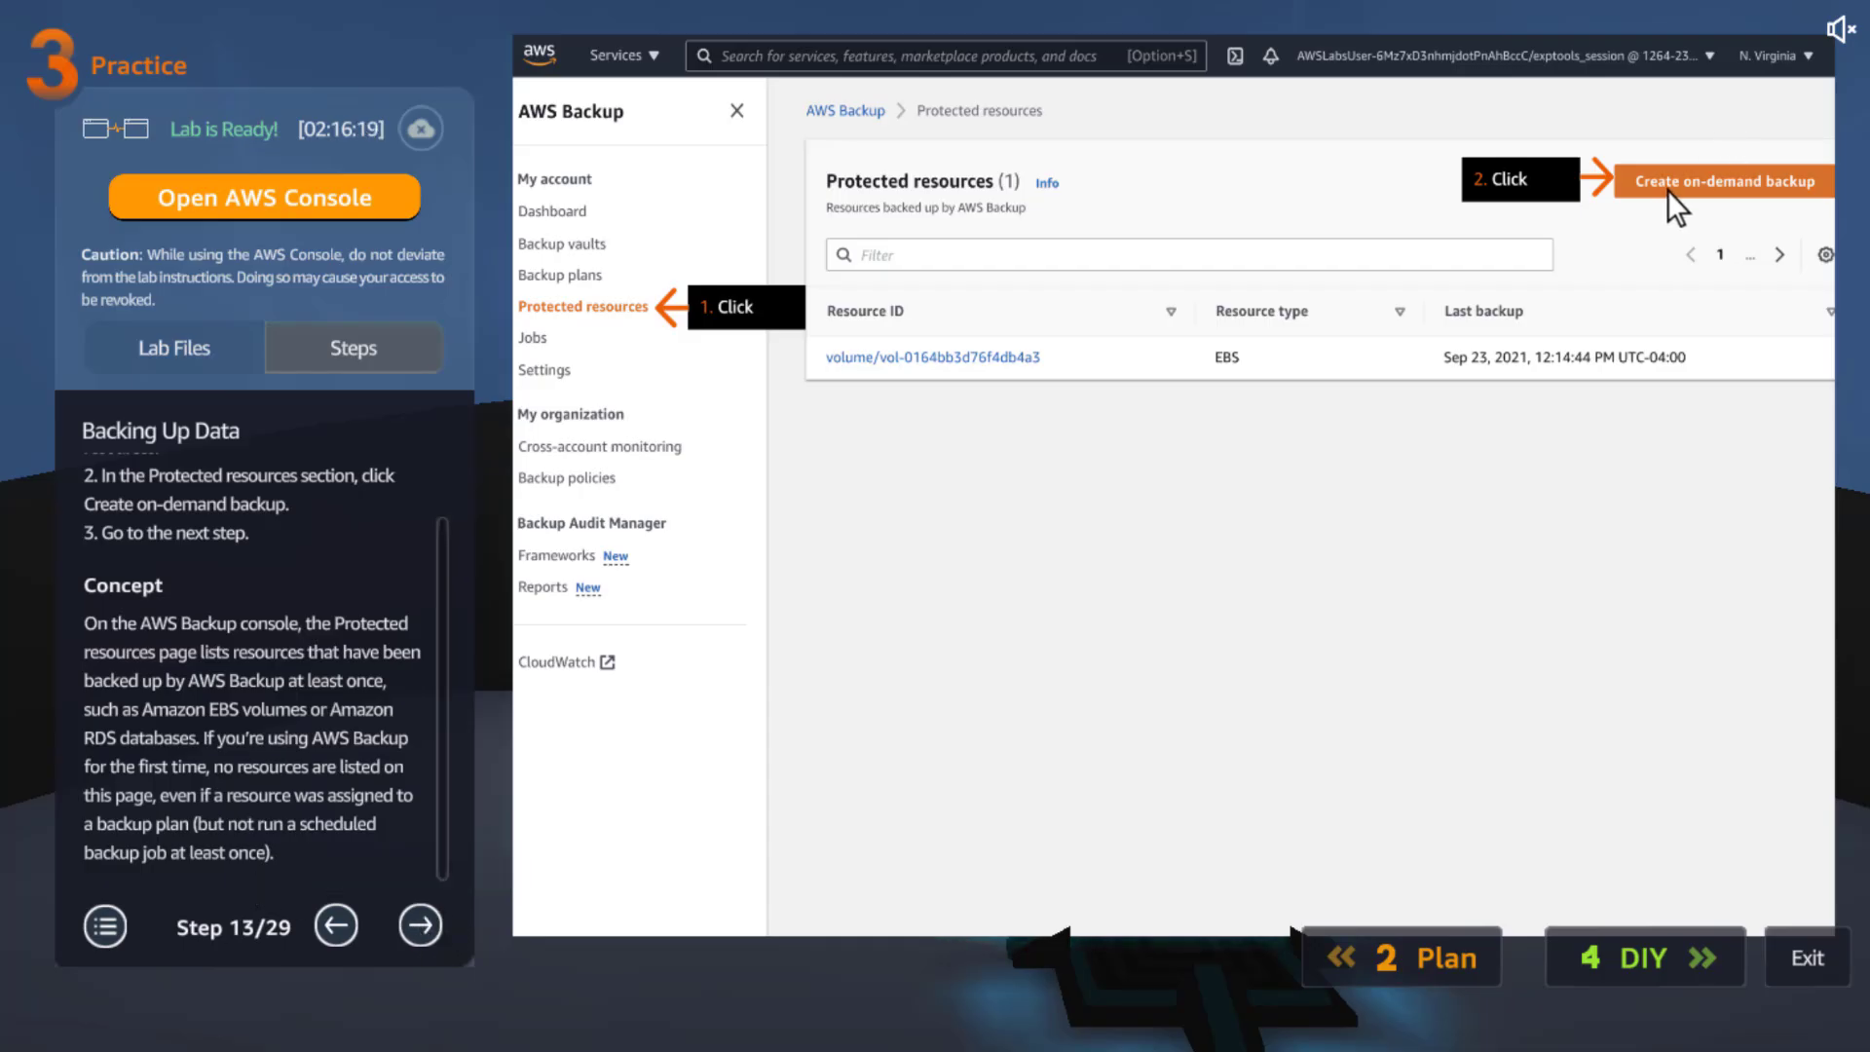
click(418, 929)
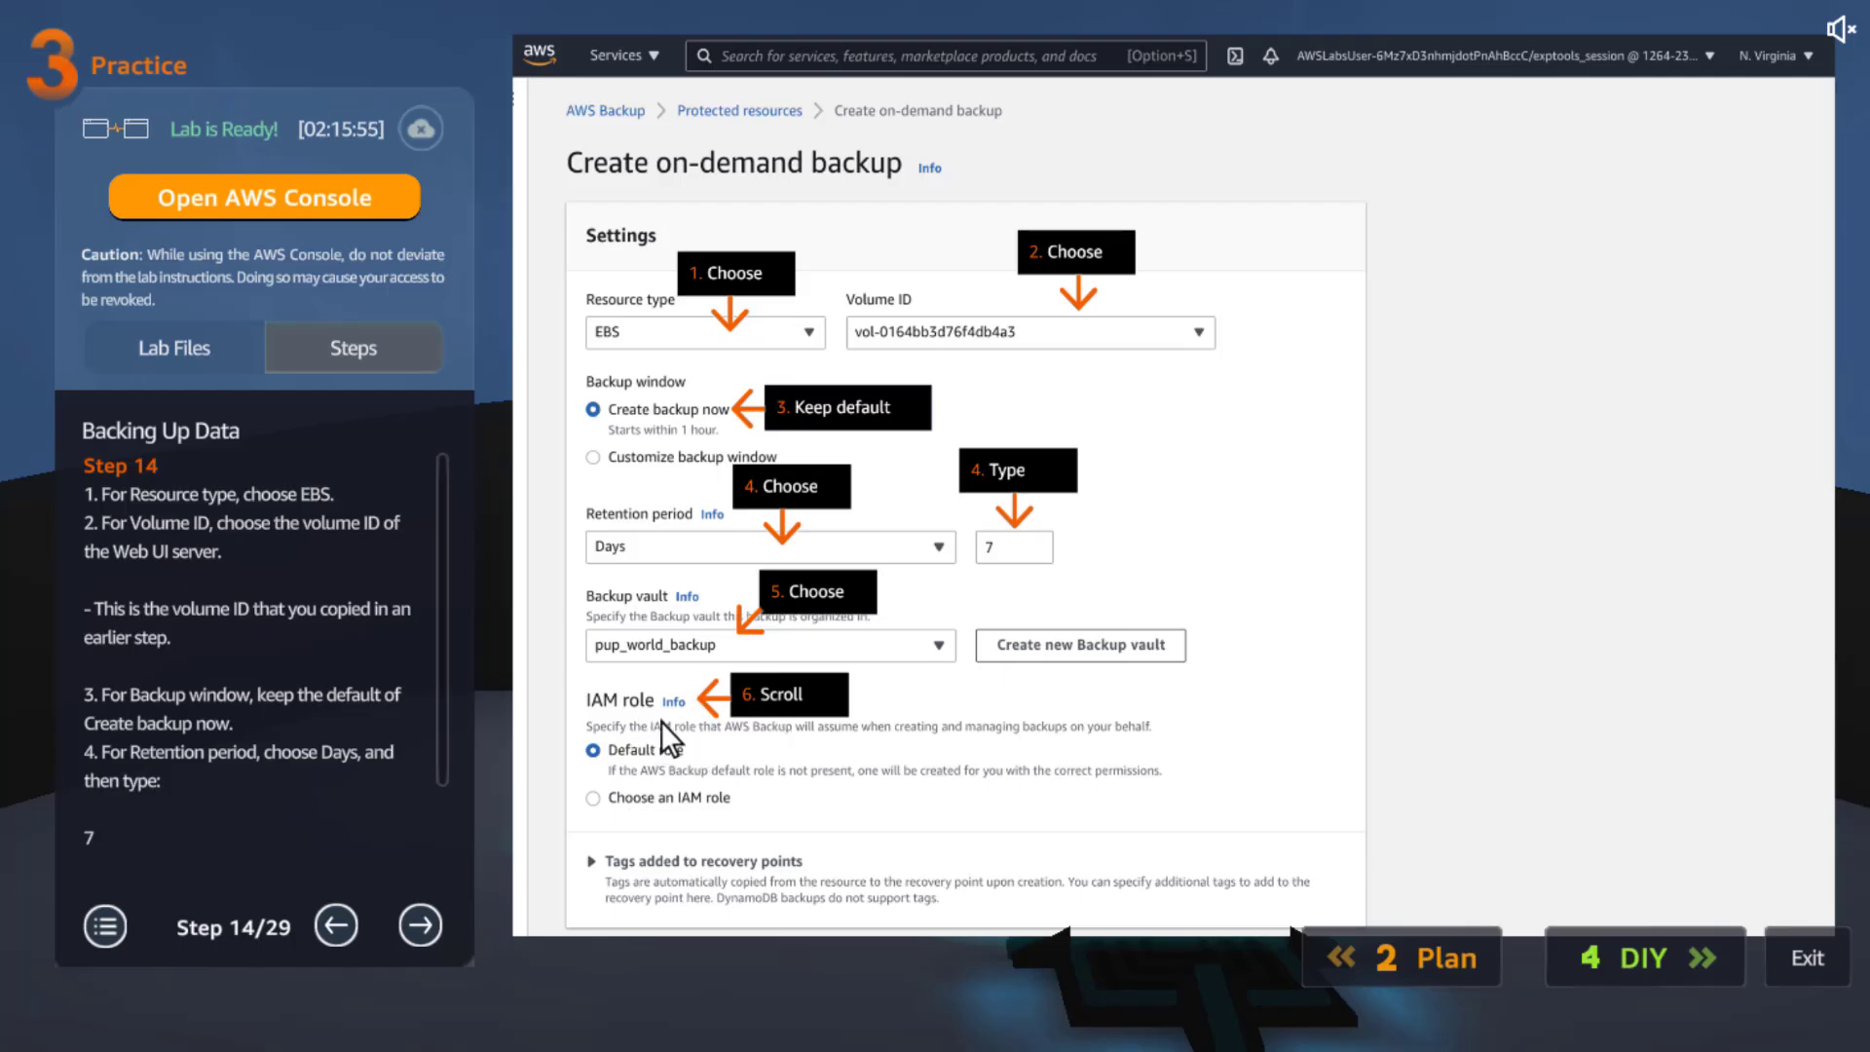
Advance the lab guide from Step 14 through Step 15 to Step 16
scroll(294, 694, down, 3)
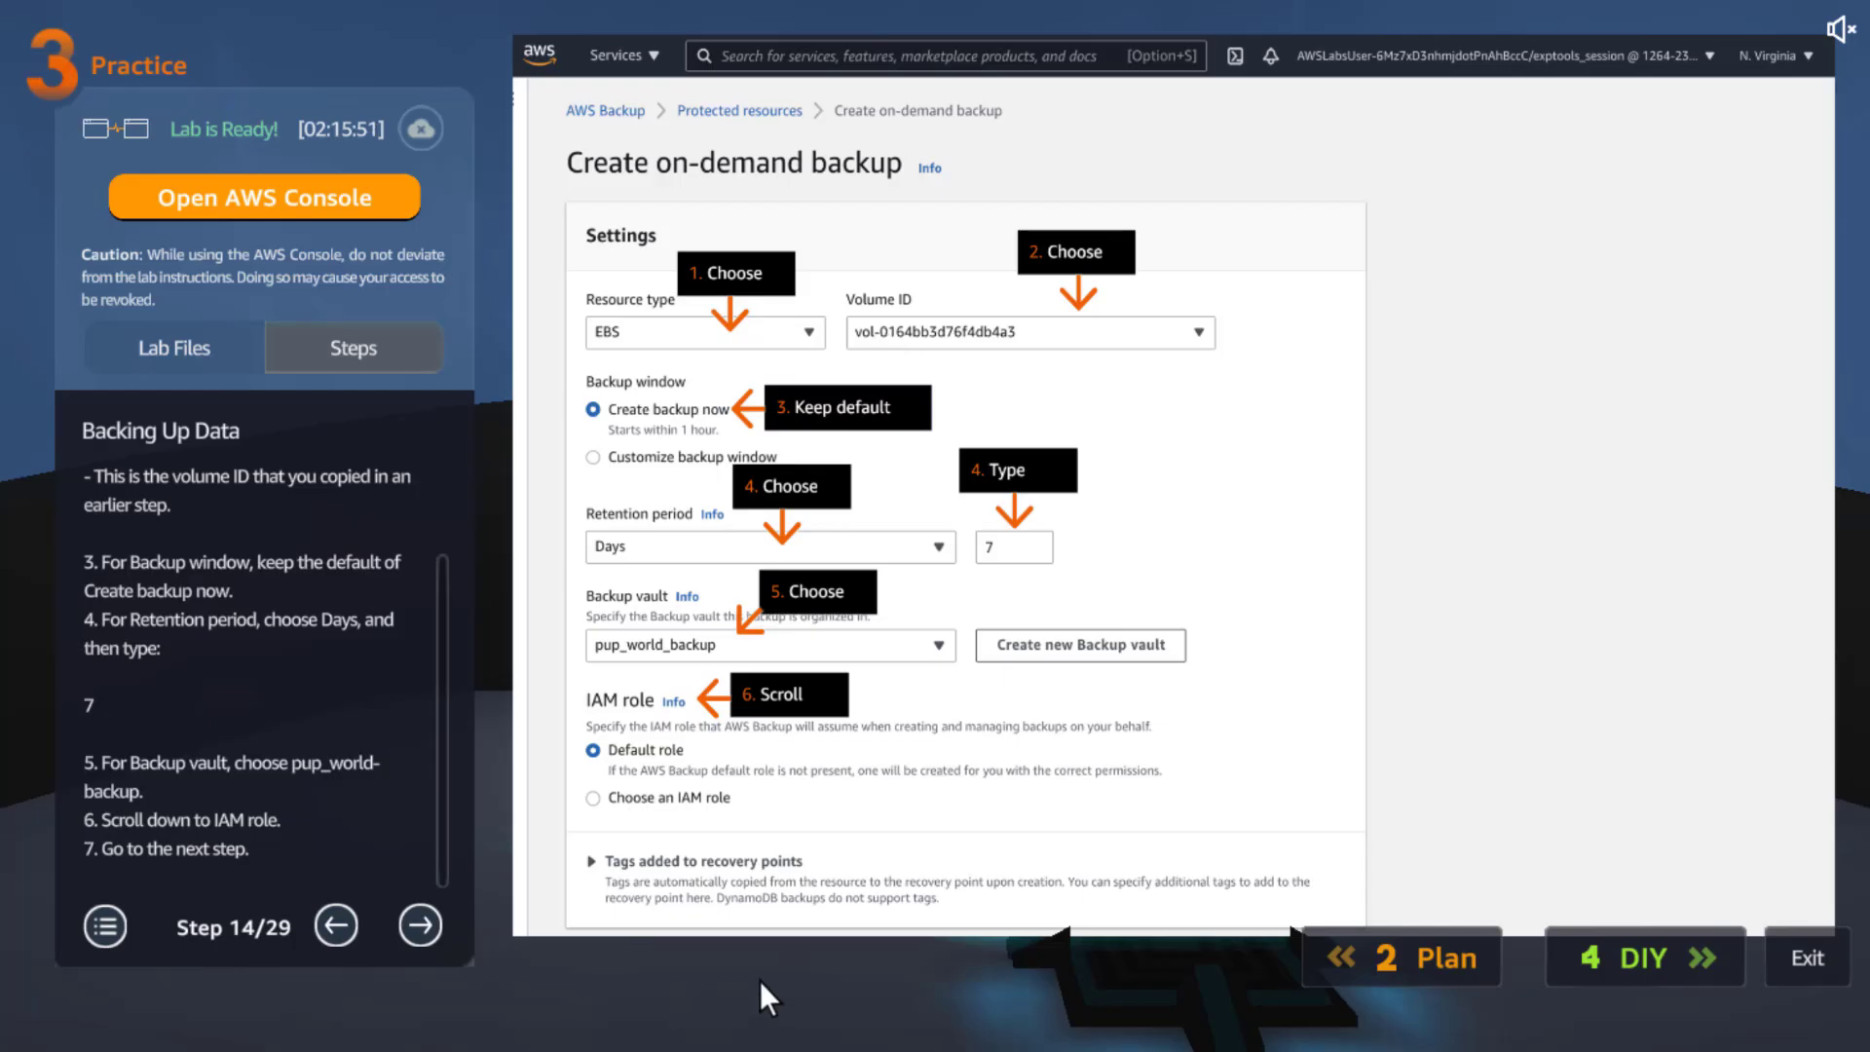
click(421, 924)
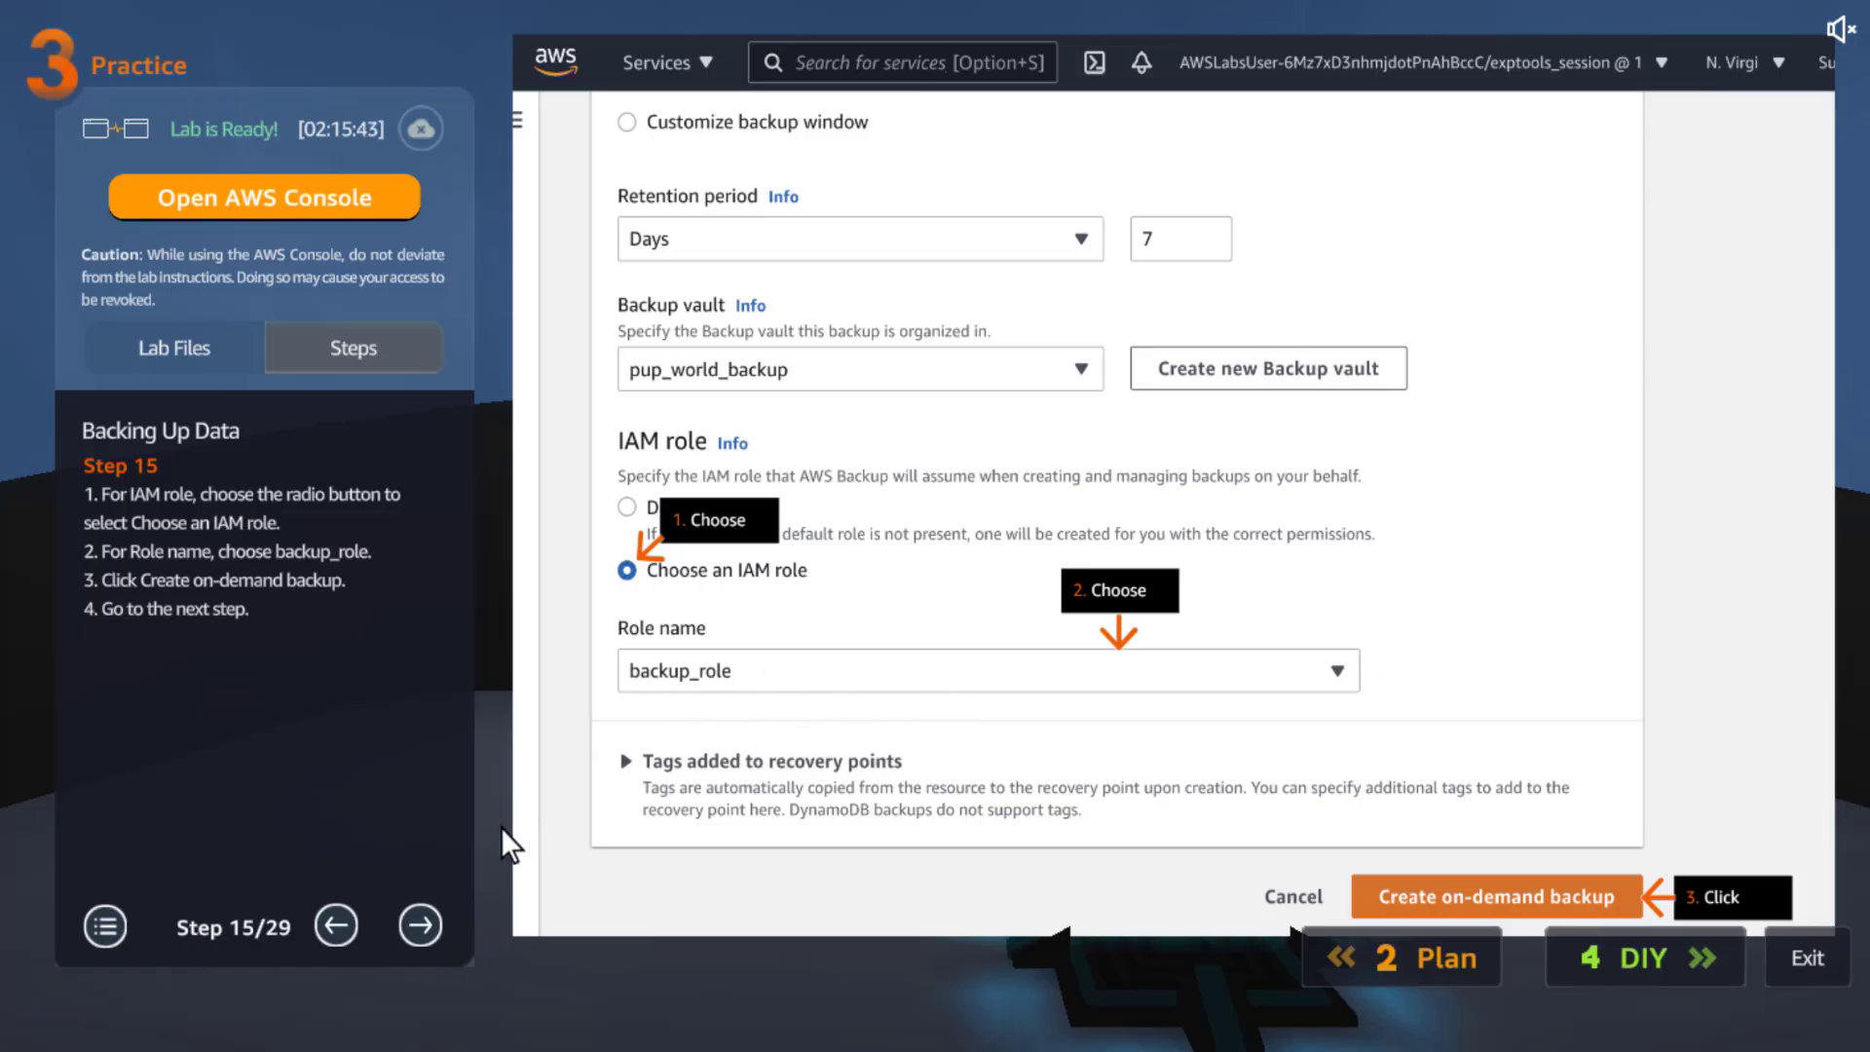
click(420, 925)
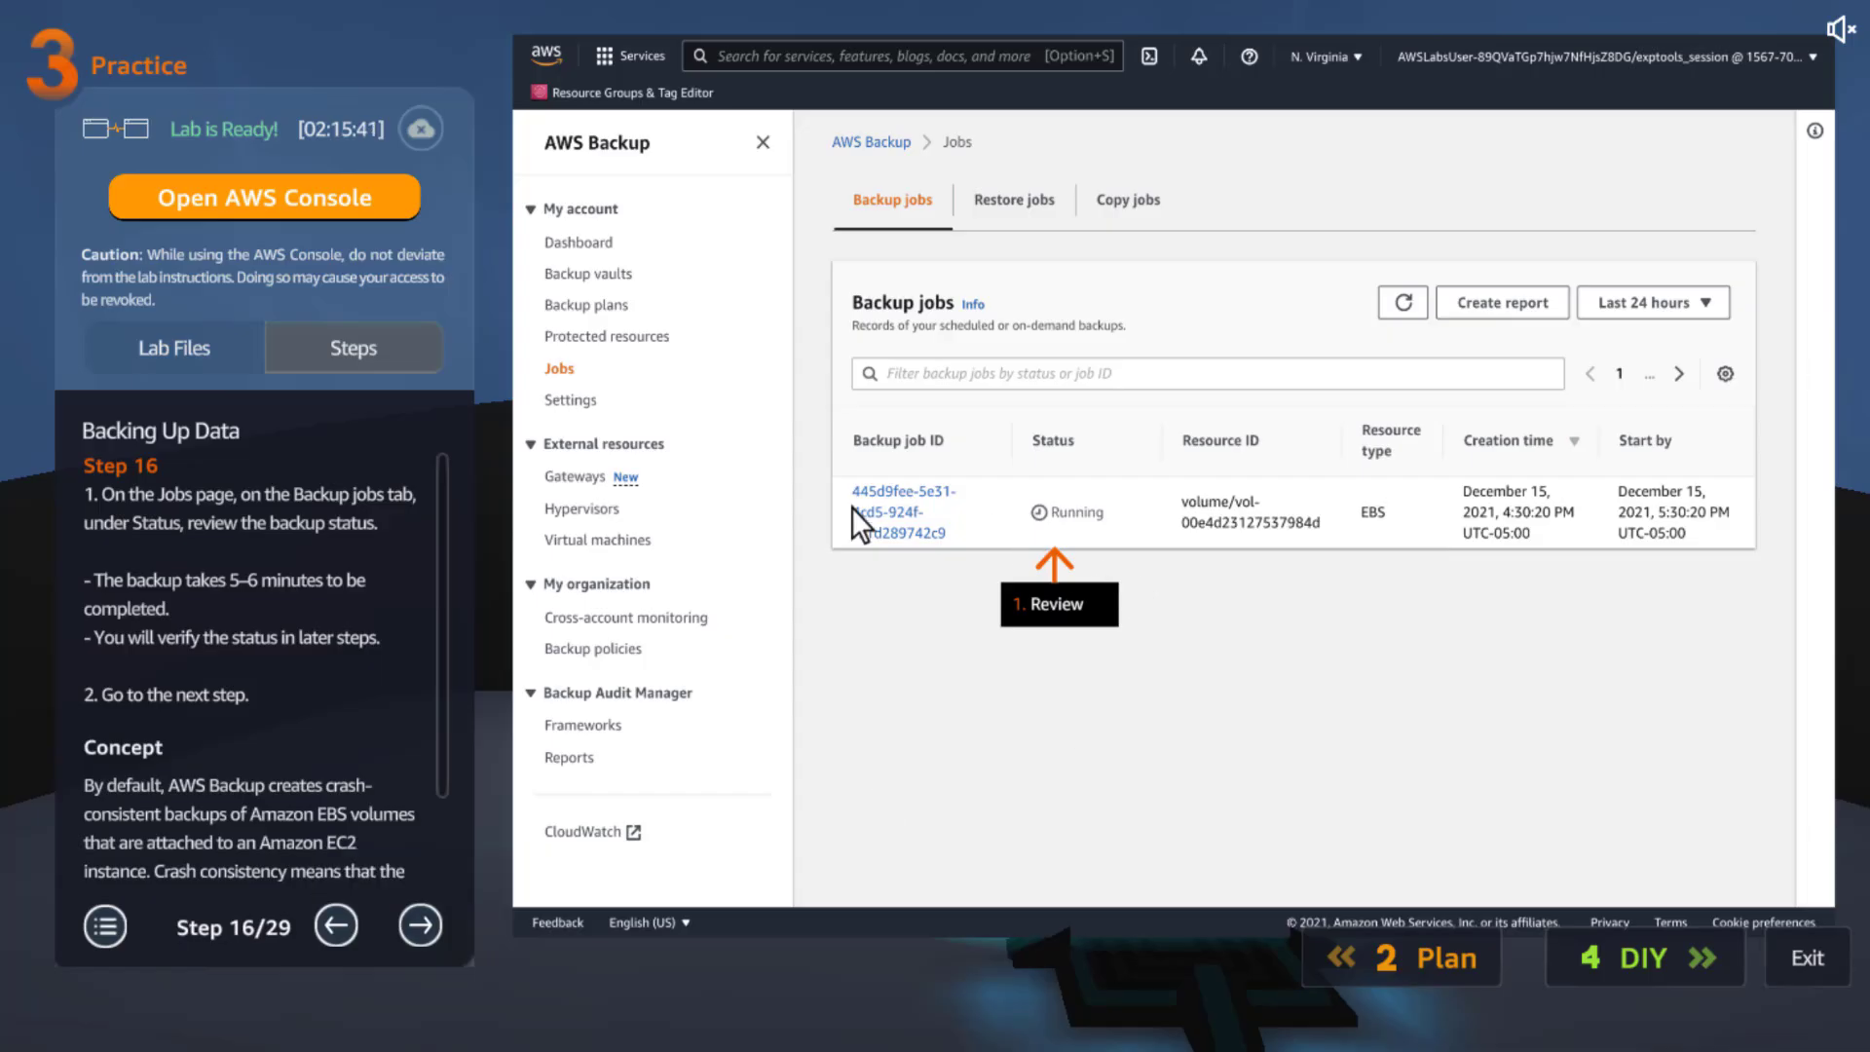
scroll(300, 678, down, 3)
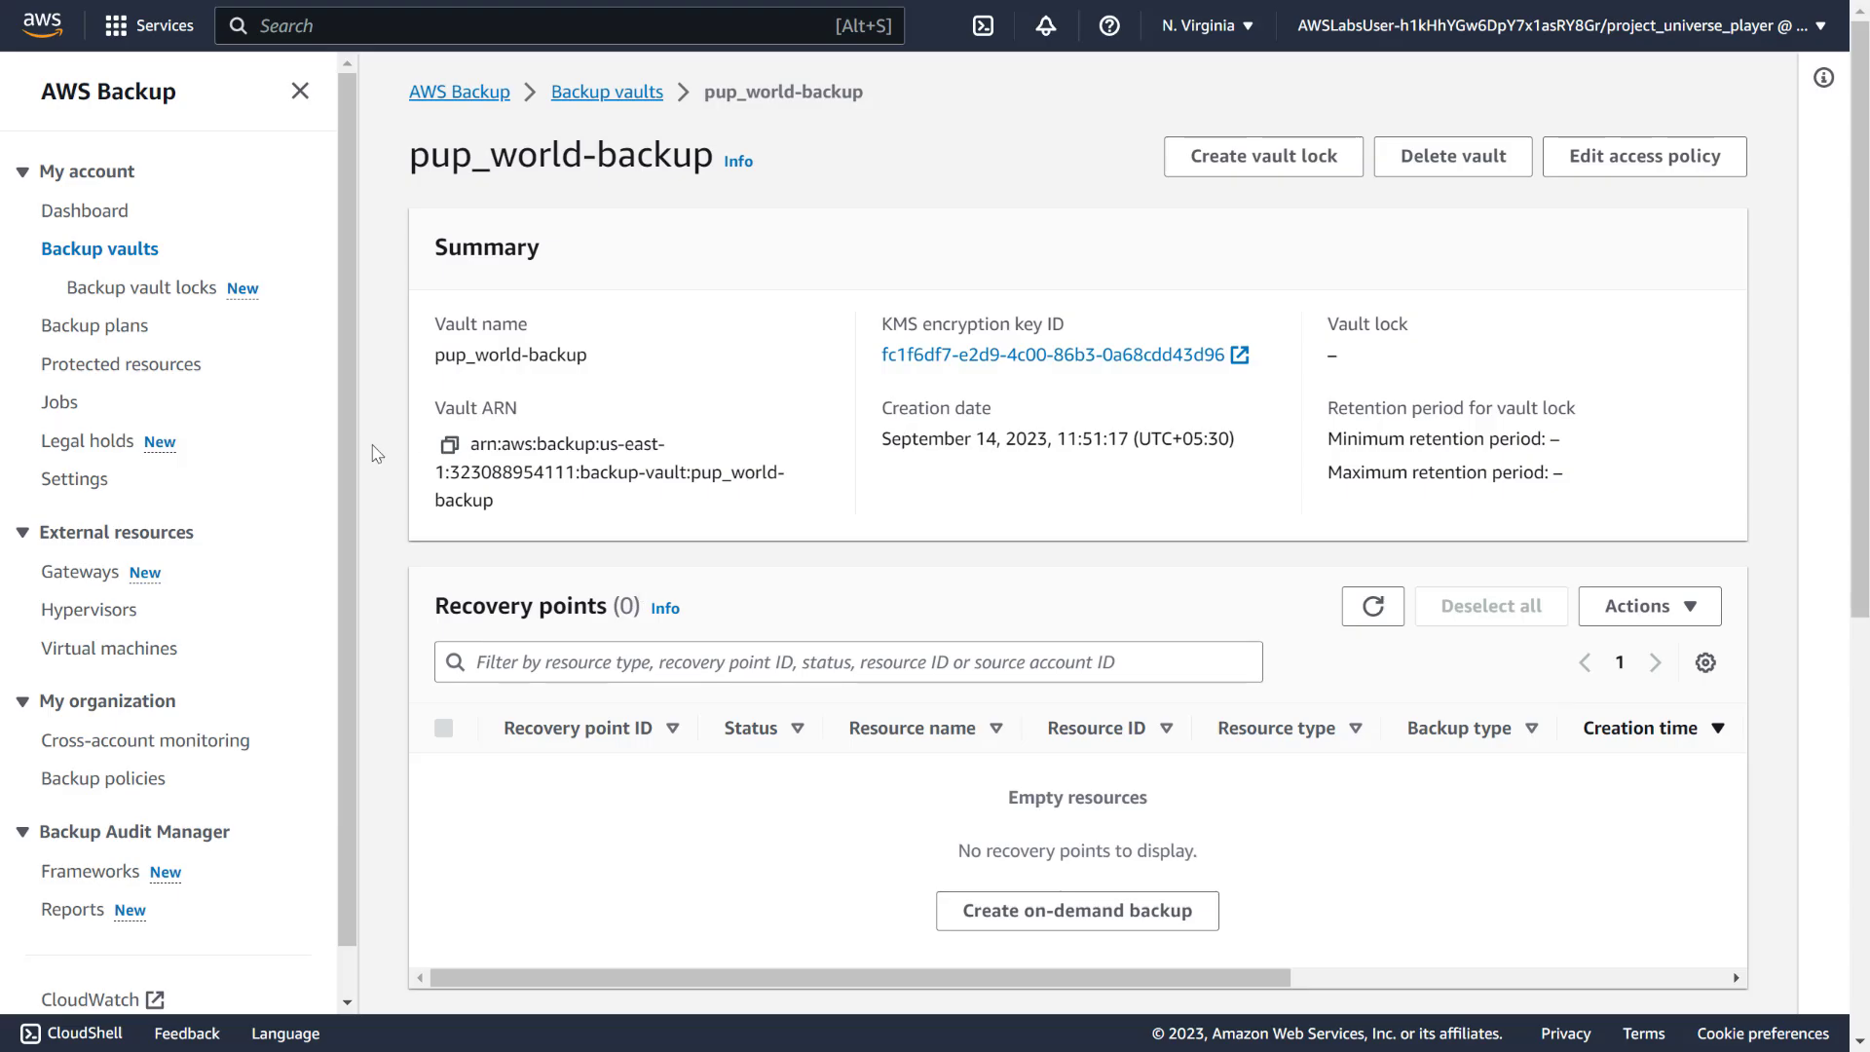
Begin an on-demand backup of EBS volume vol-0ff4afe25f86fed53 from Protected resources
click(98, 365)
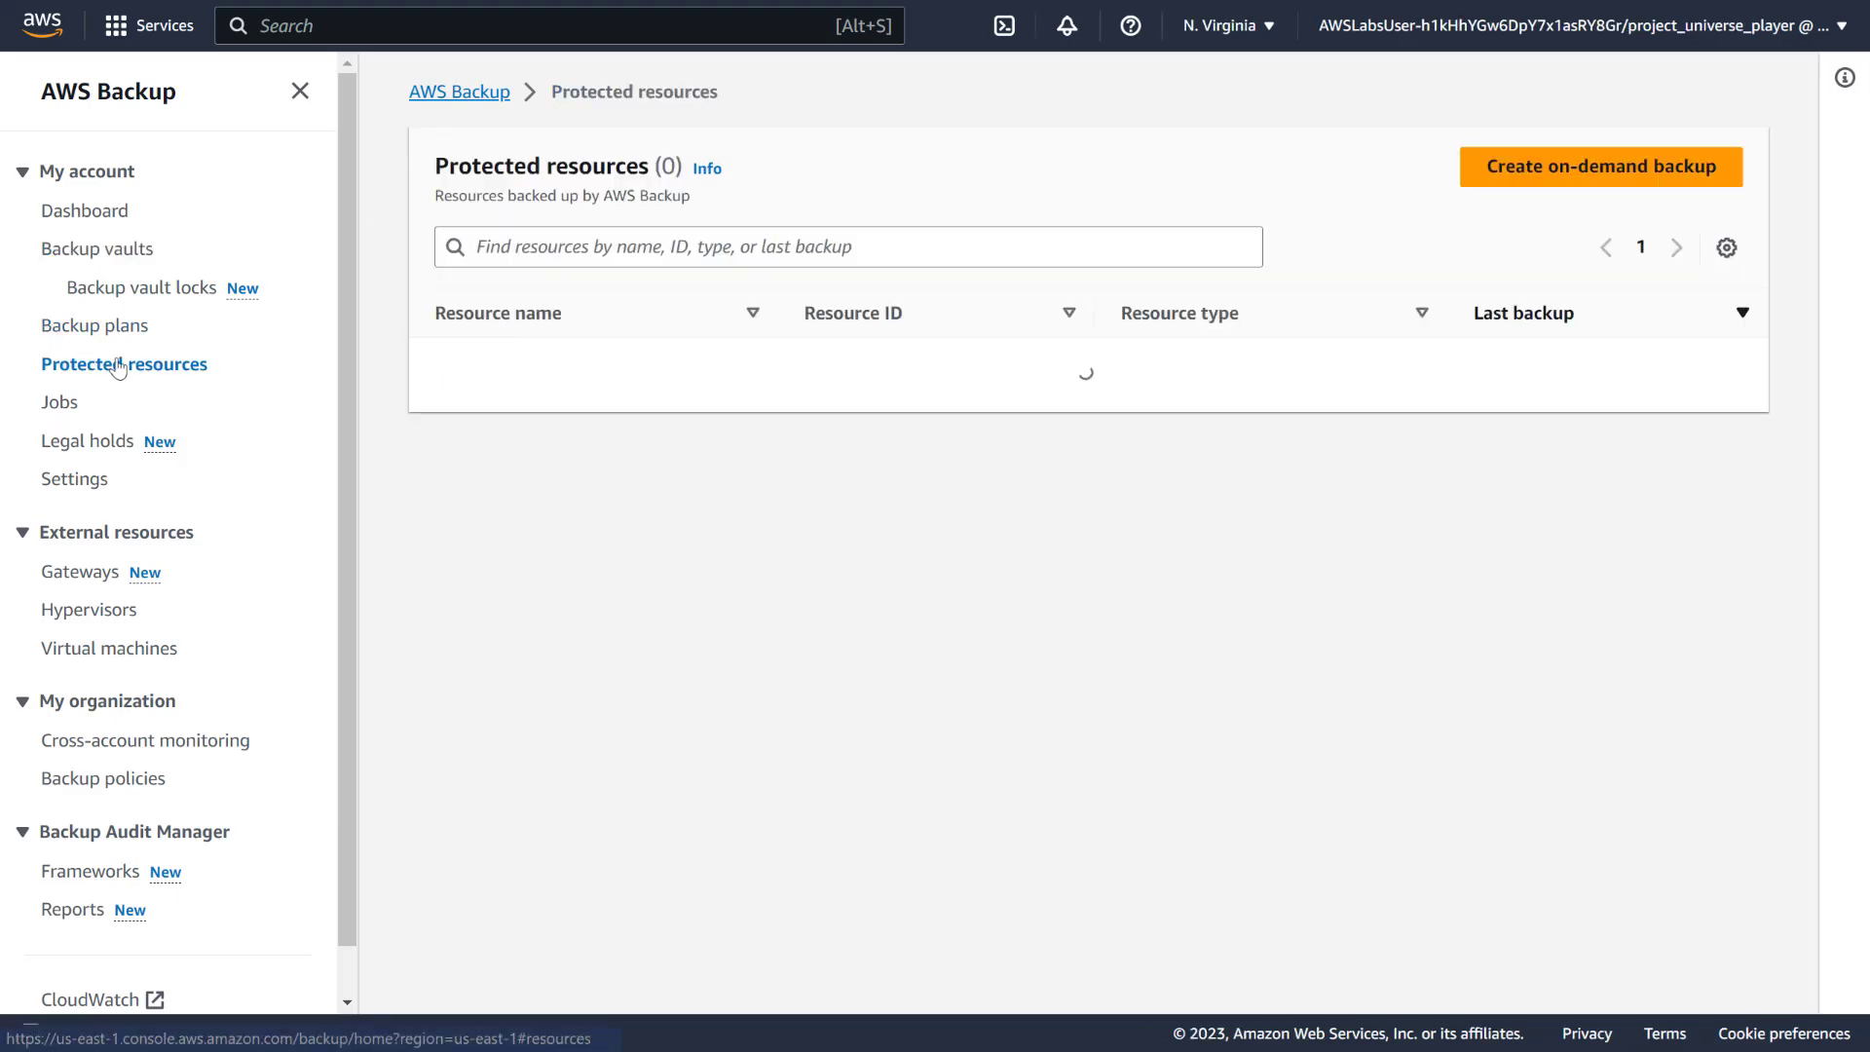
click(1605, 171)
click(404, 365)
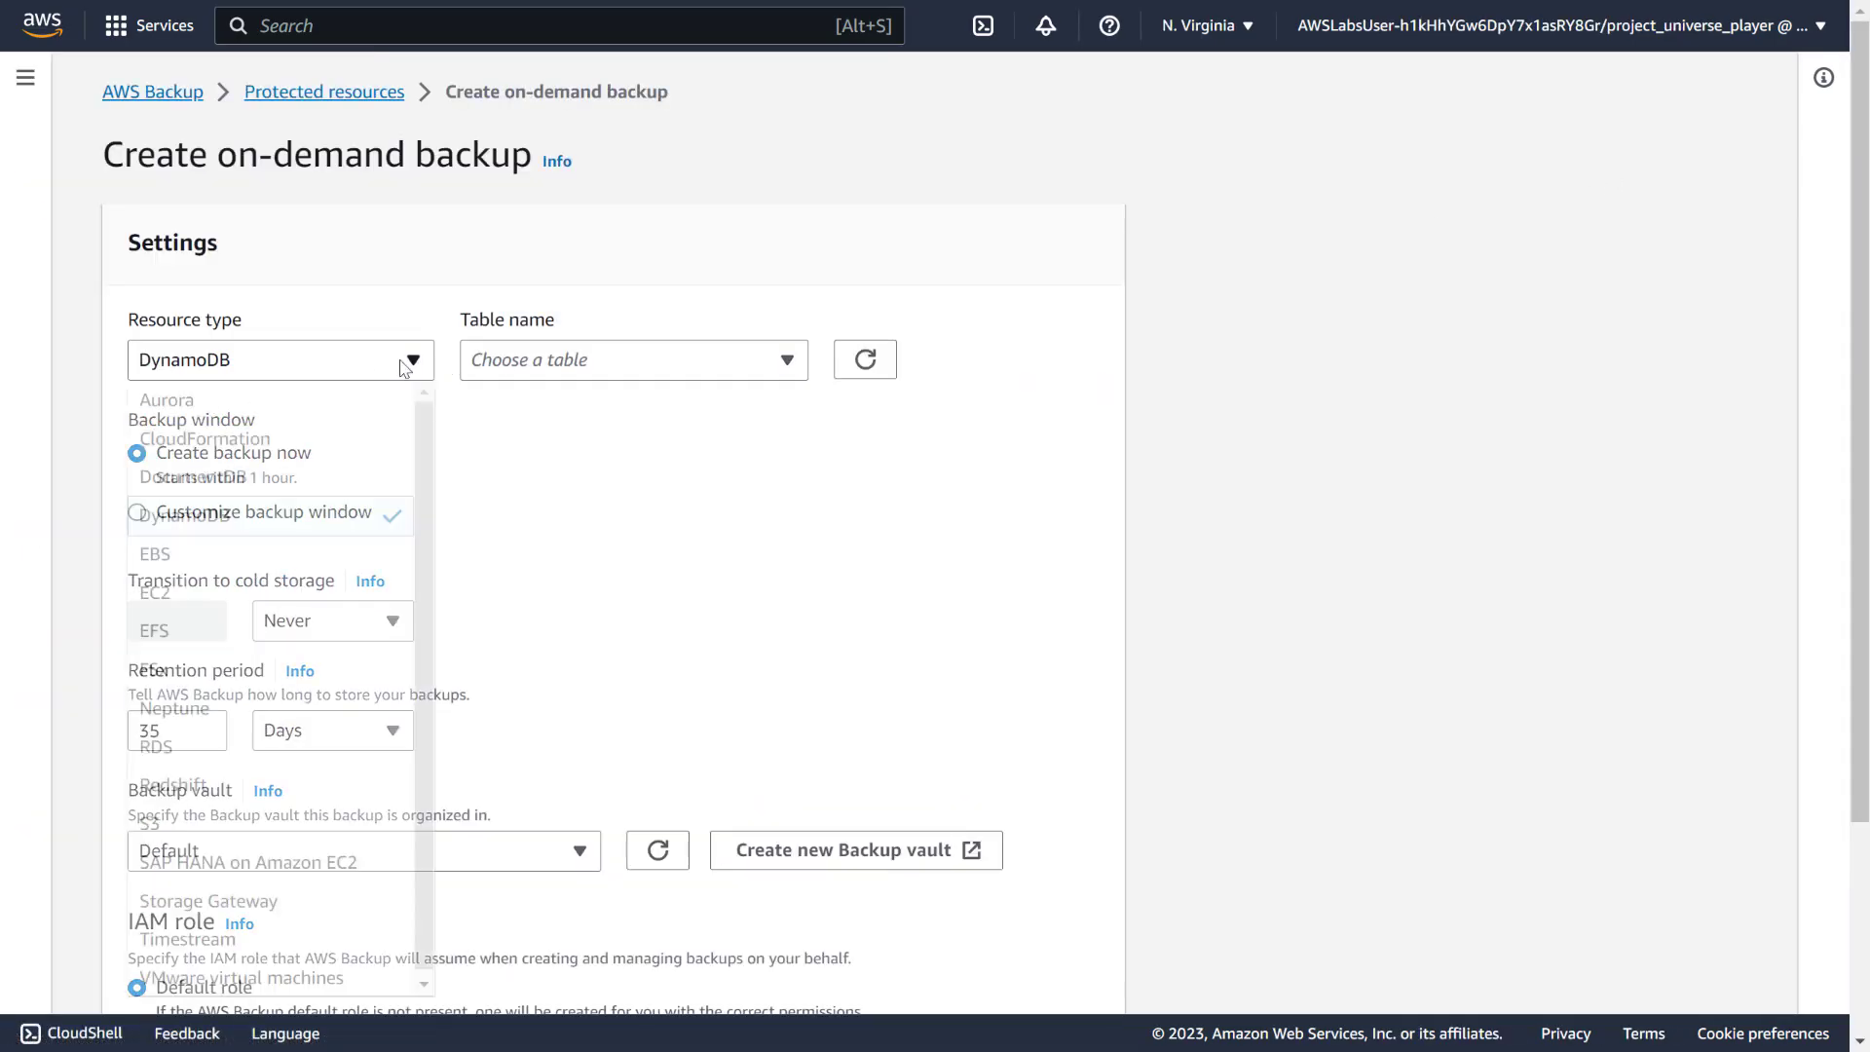
click(222, 559)
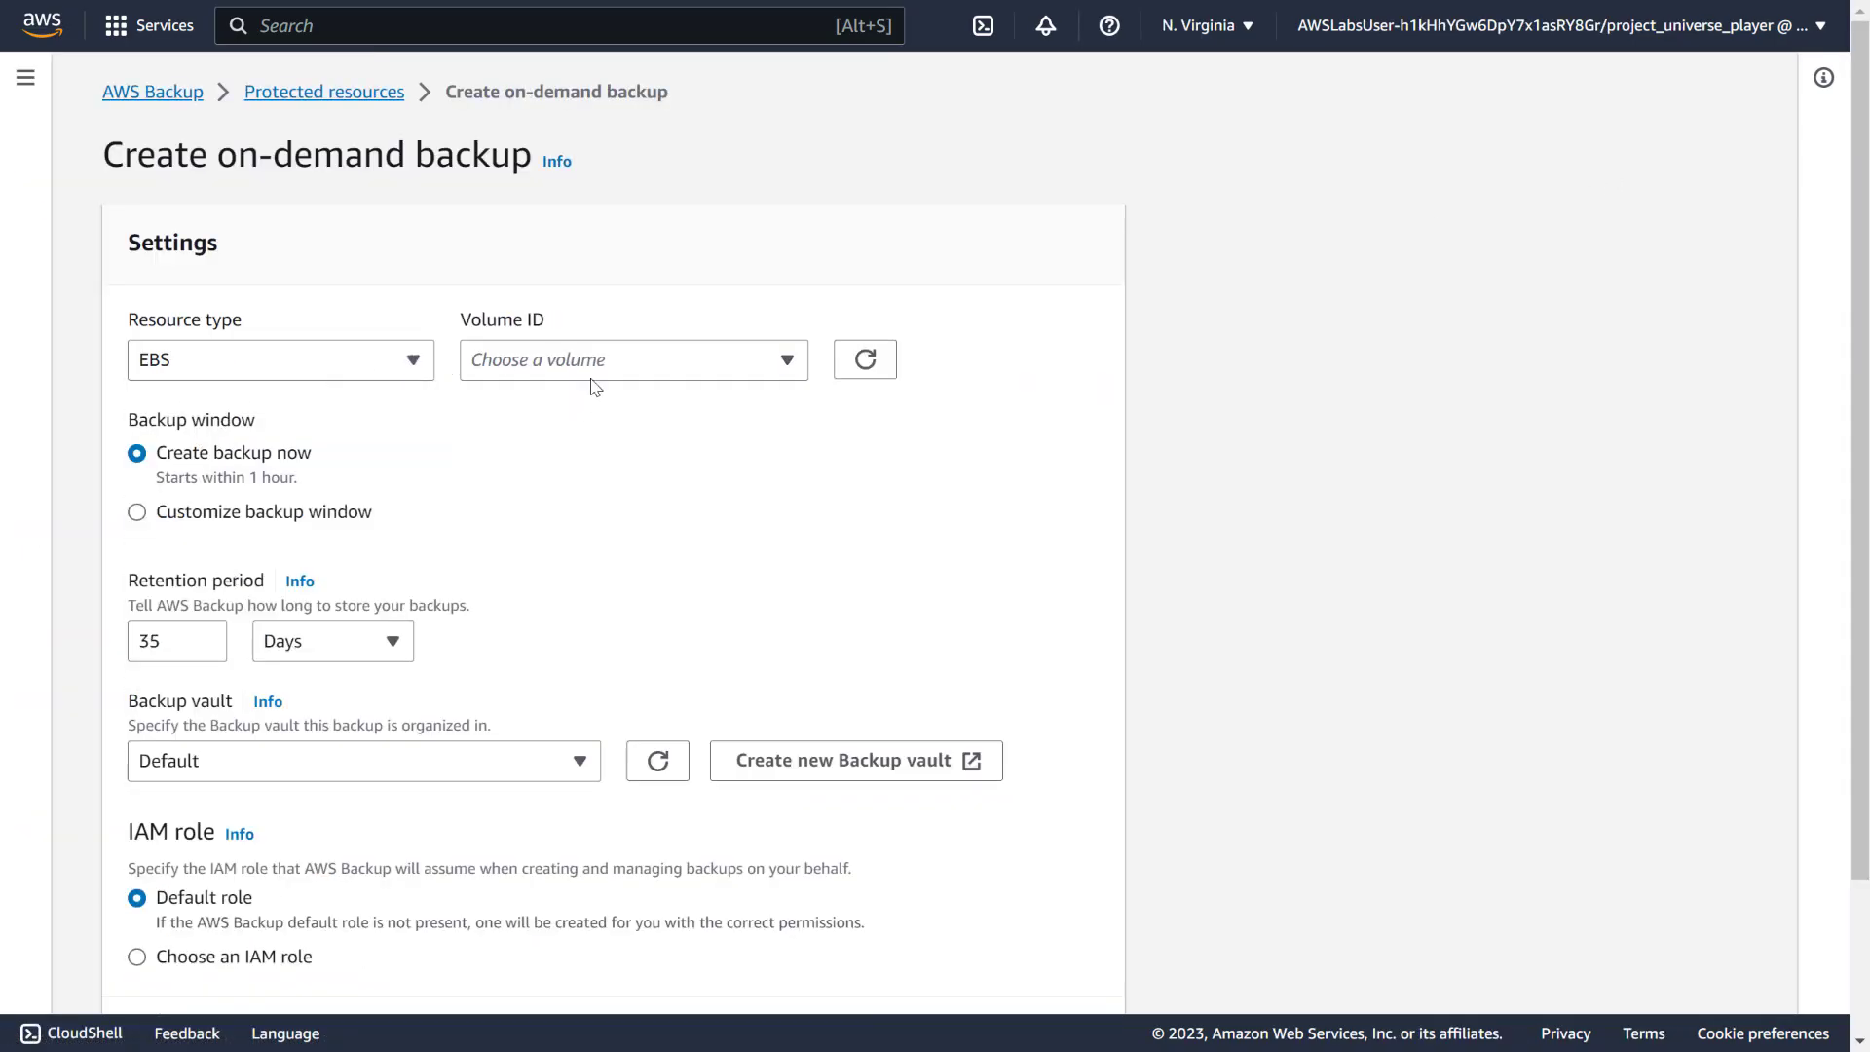
click(605, 360)
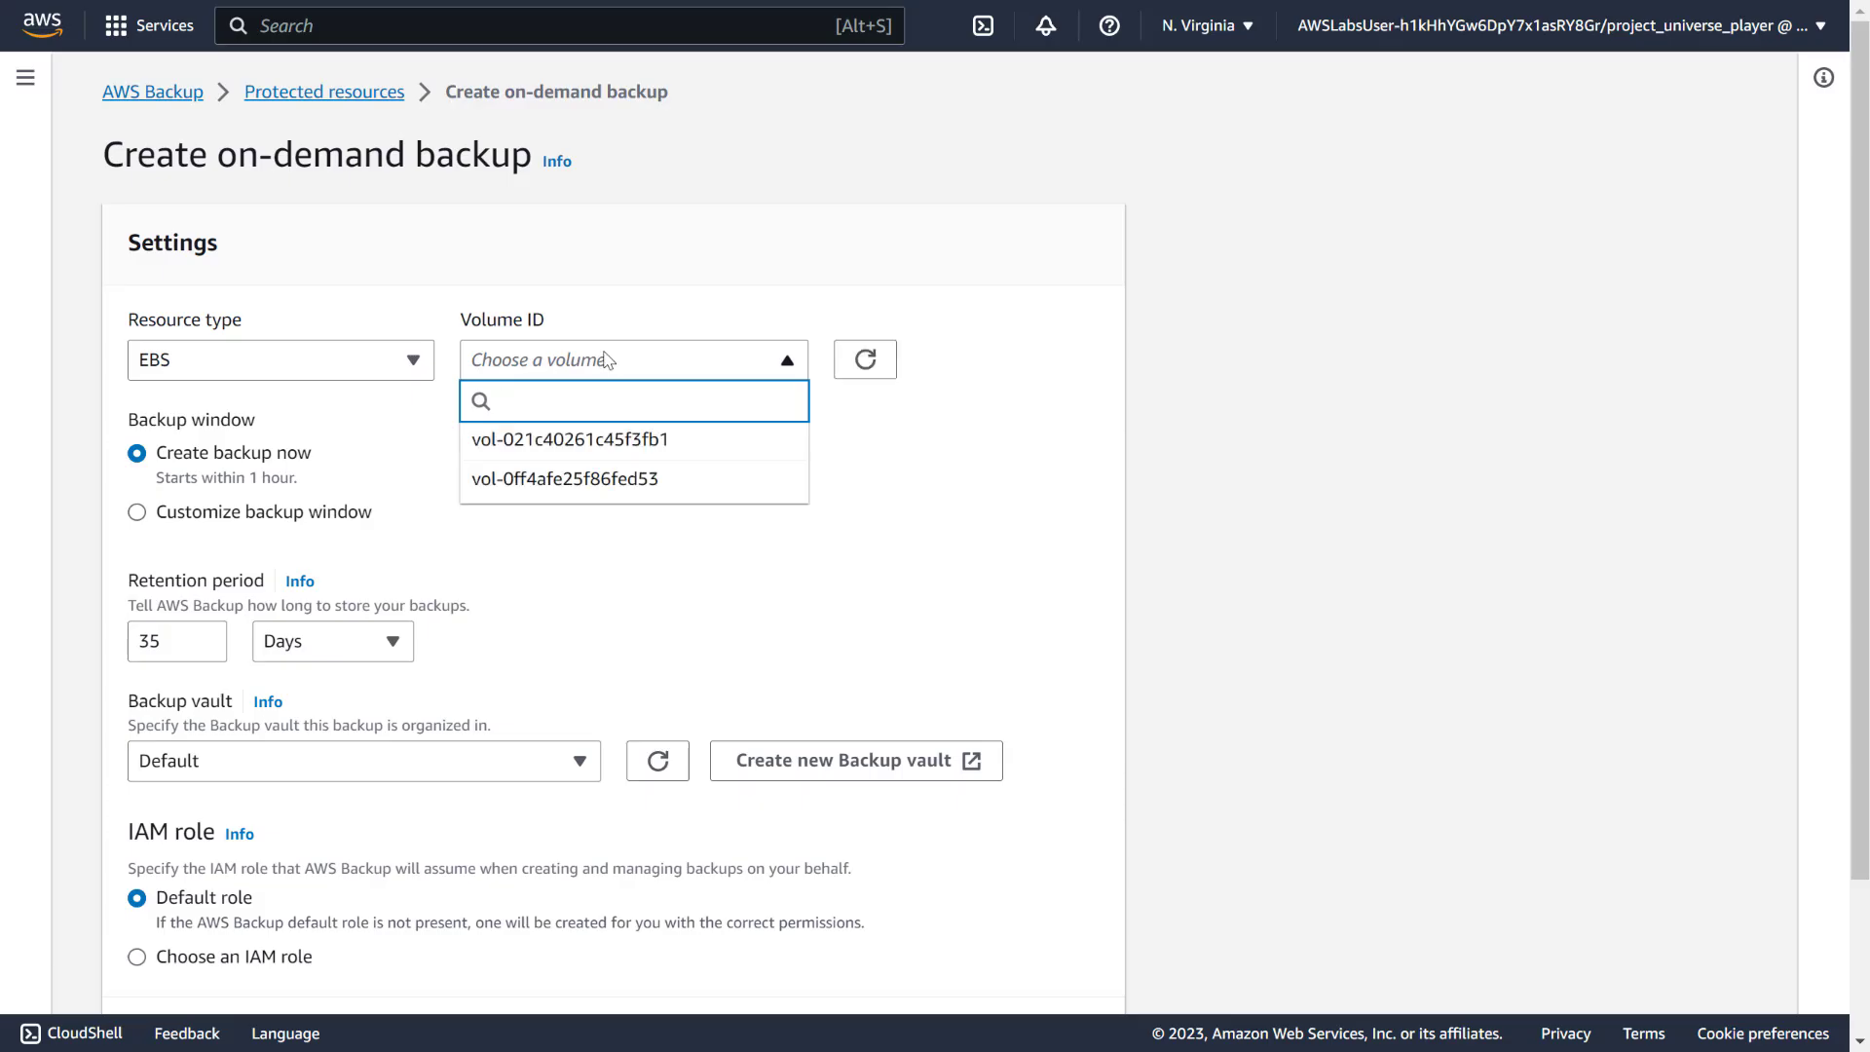
click(656, 487)
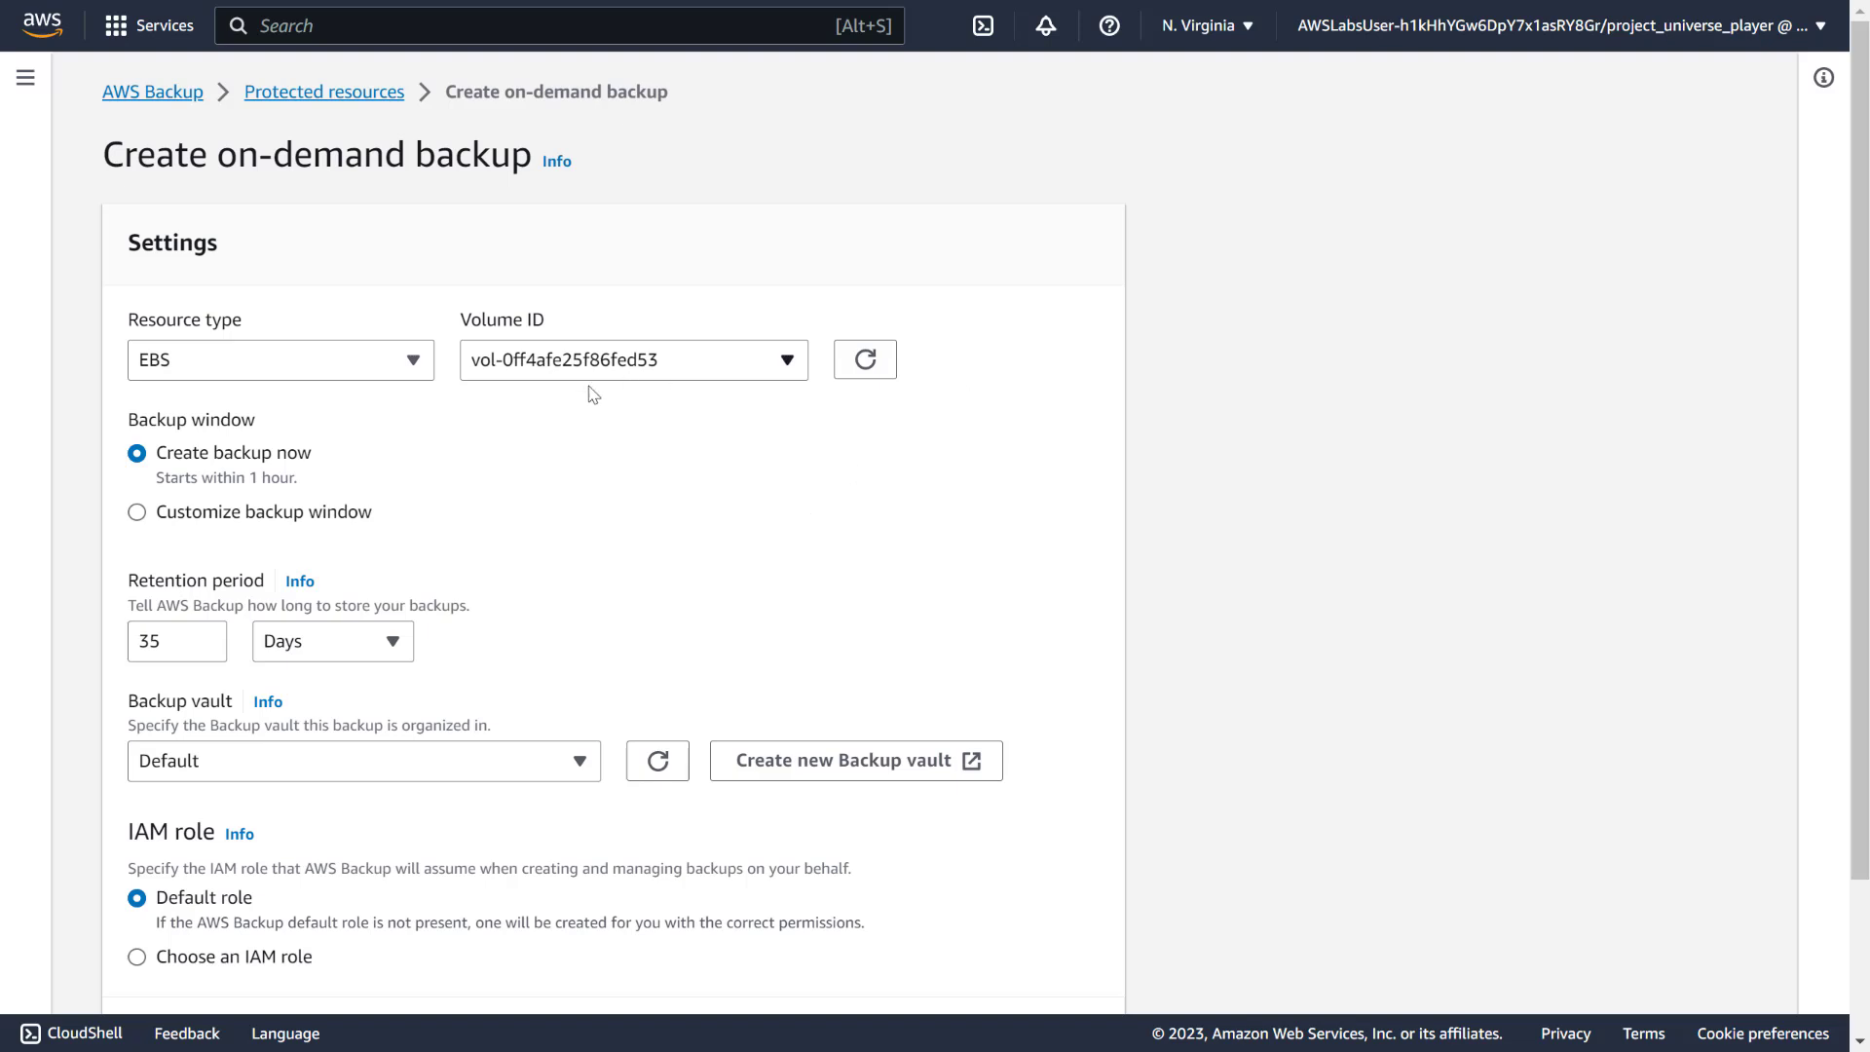
Set retention to 7 Days and store the backup in the pup_world-backup vault
scroll(289, 463, down, 2)
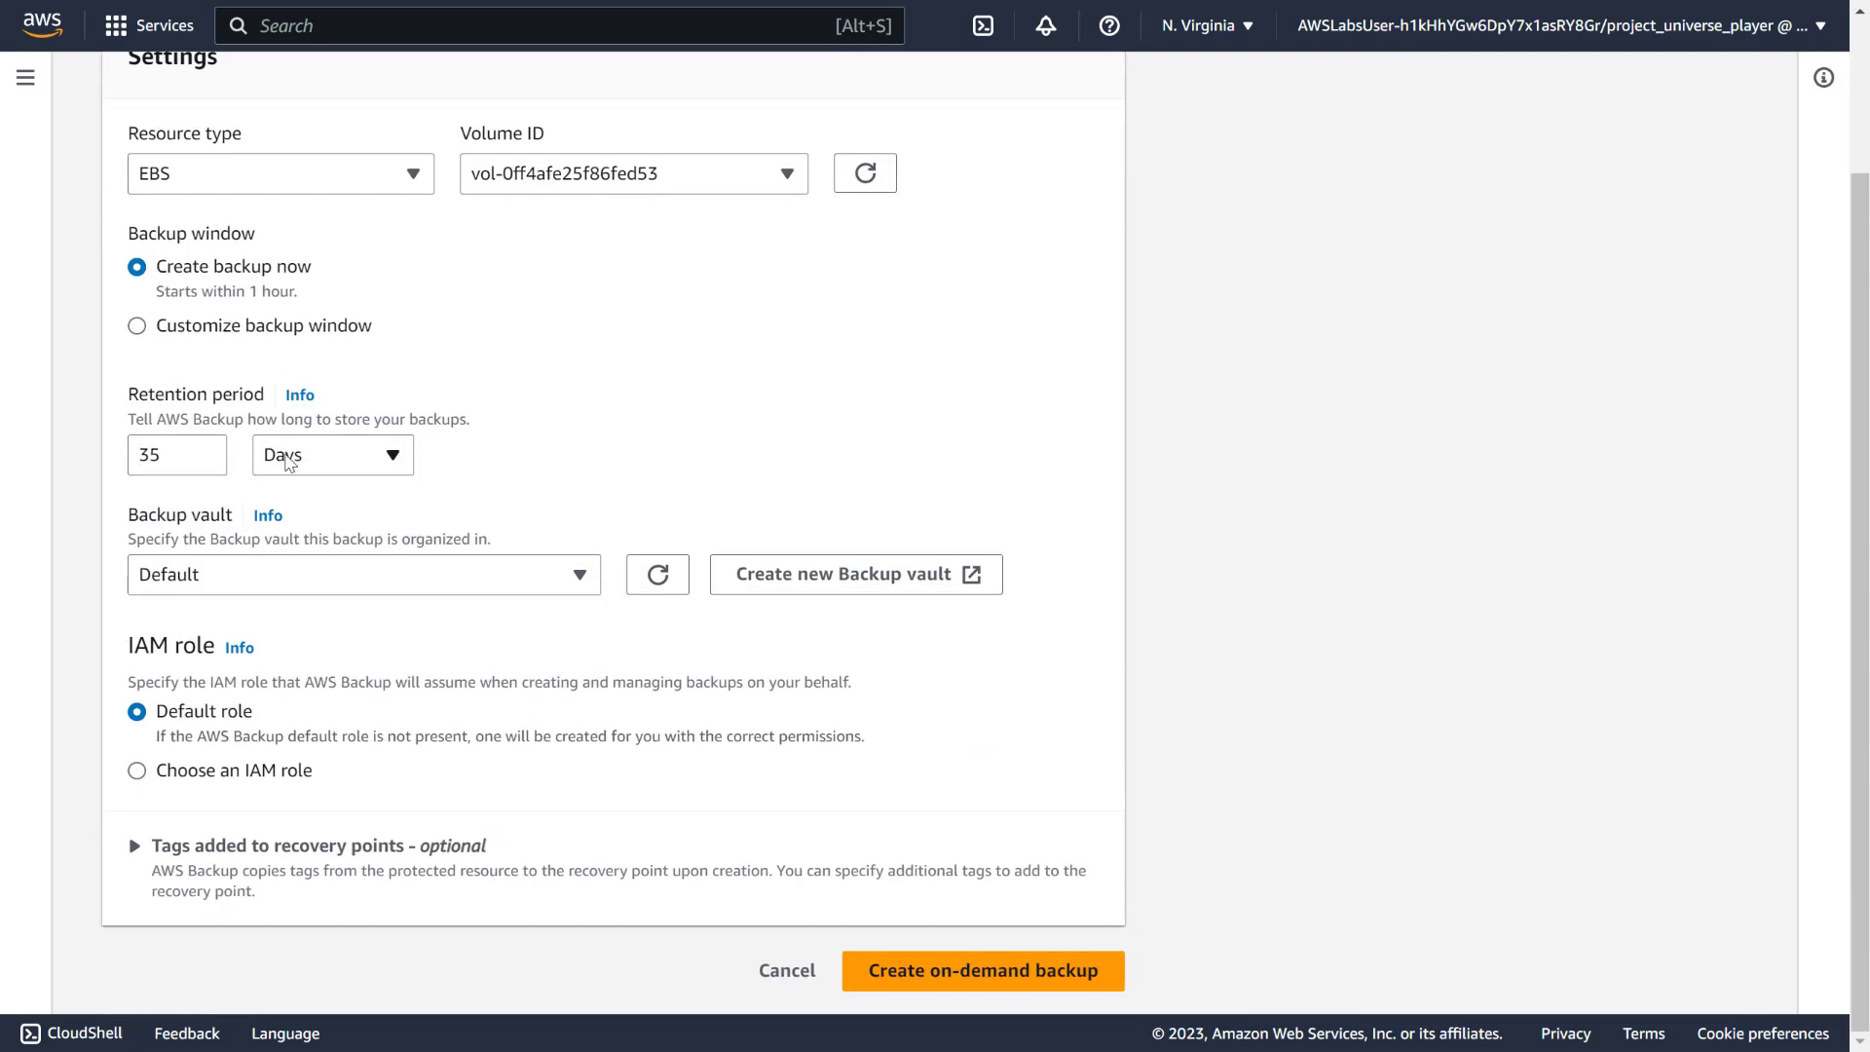
click(200, 458)
double_click(193, 455)
text(7)
click(446, 436)
click(409, 448)
click(473, 473)
click(284, 588)
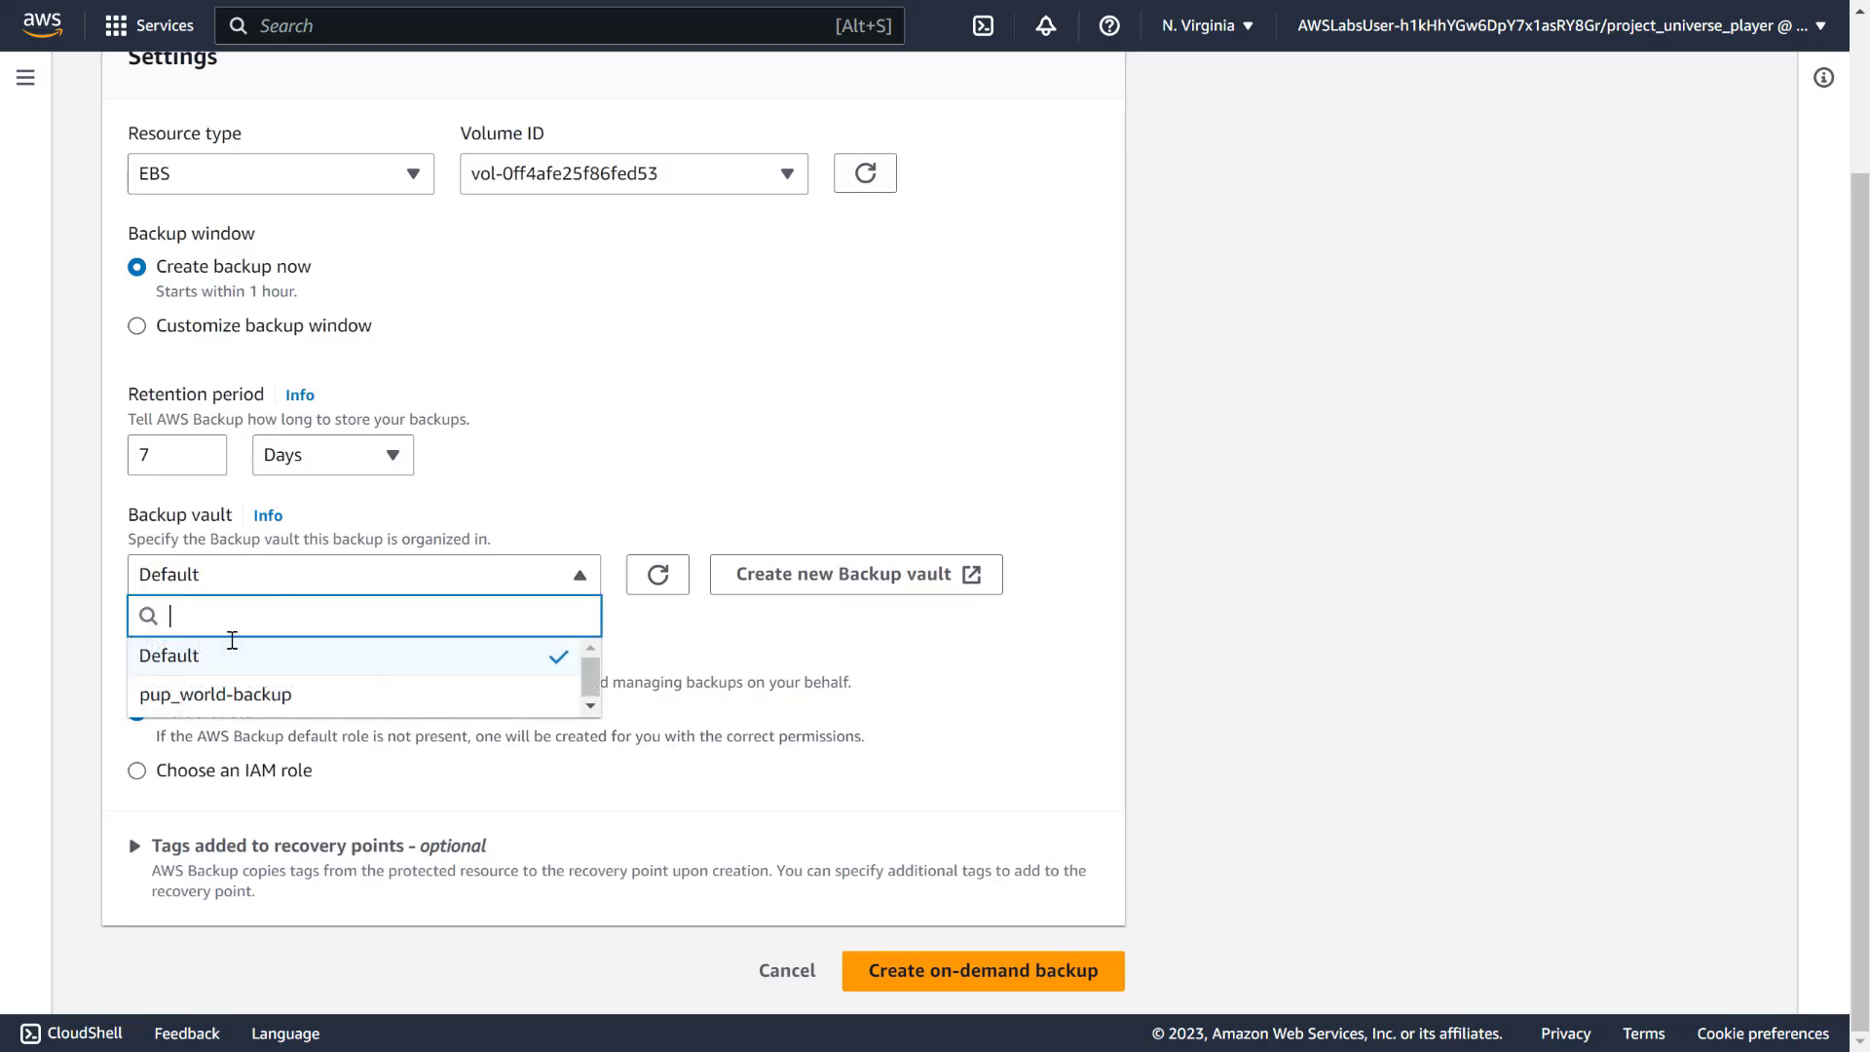
click(224, 698)
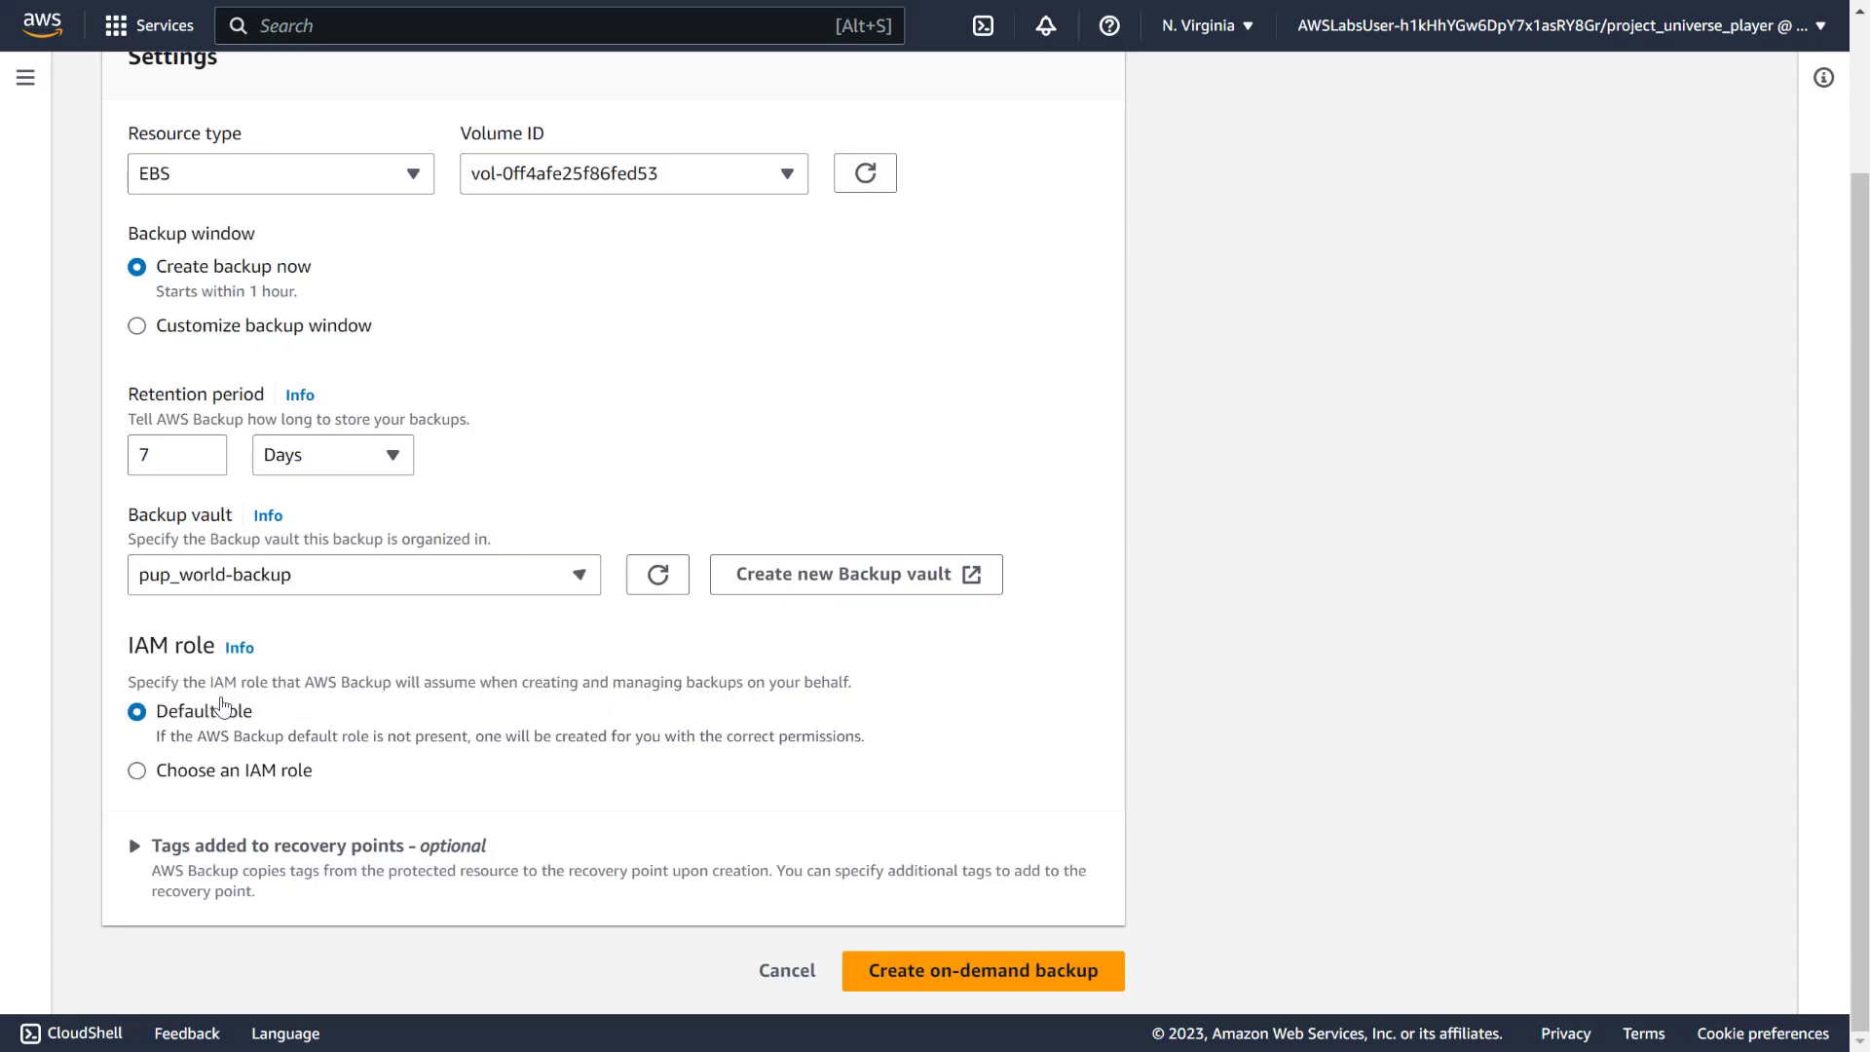
Choose backup_role as the IAM role and create the on-demand backup
click(183, 772)
click(274, 870)
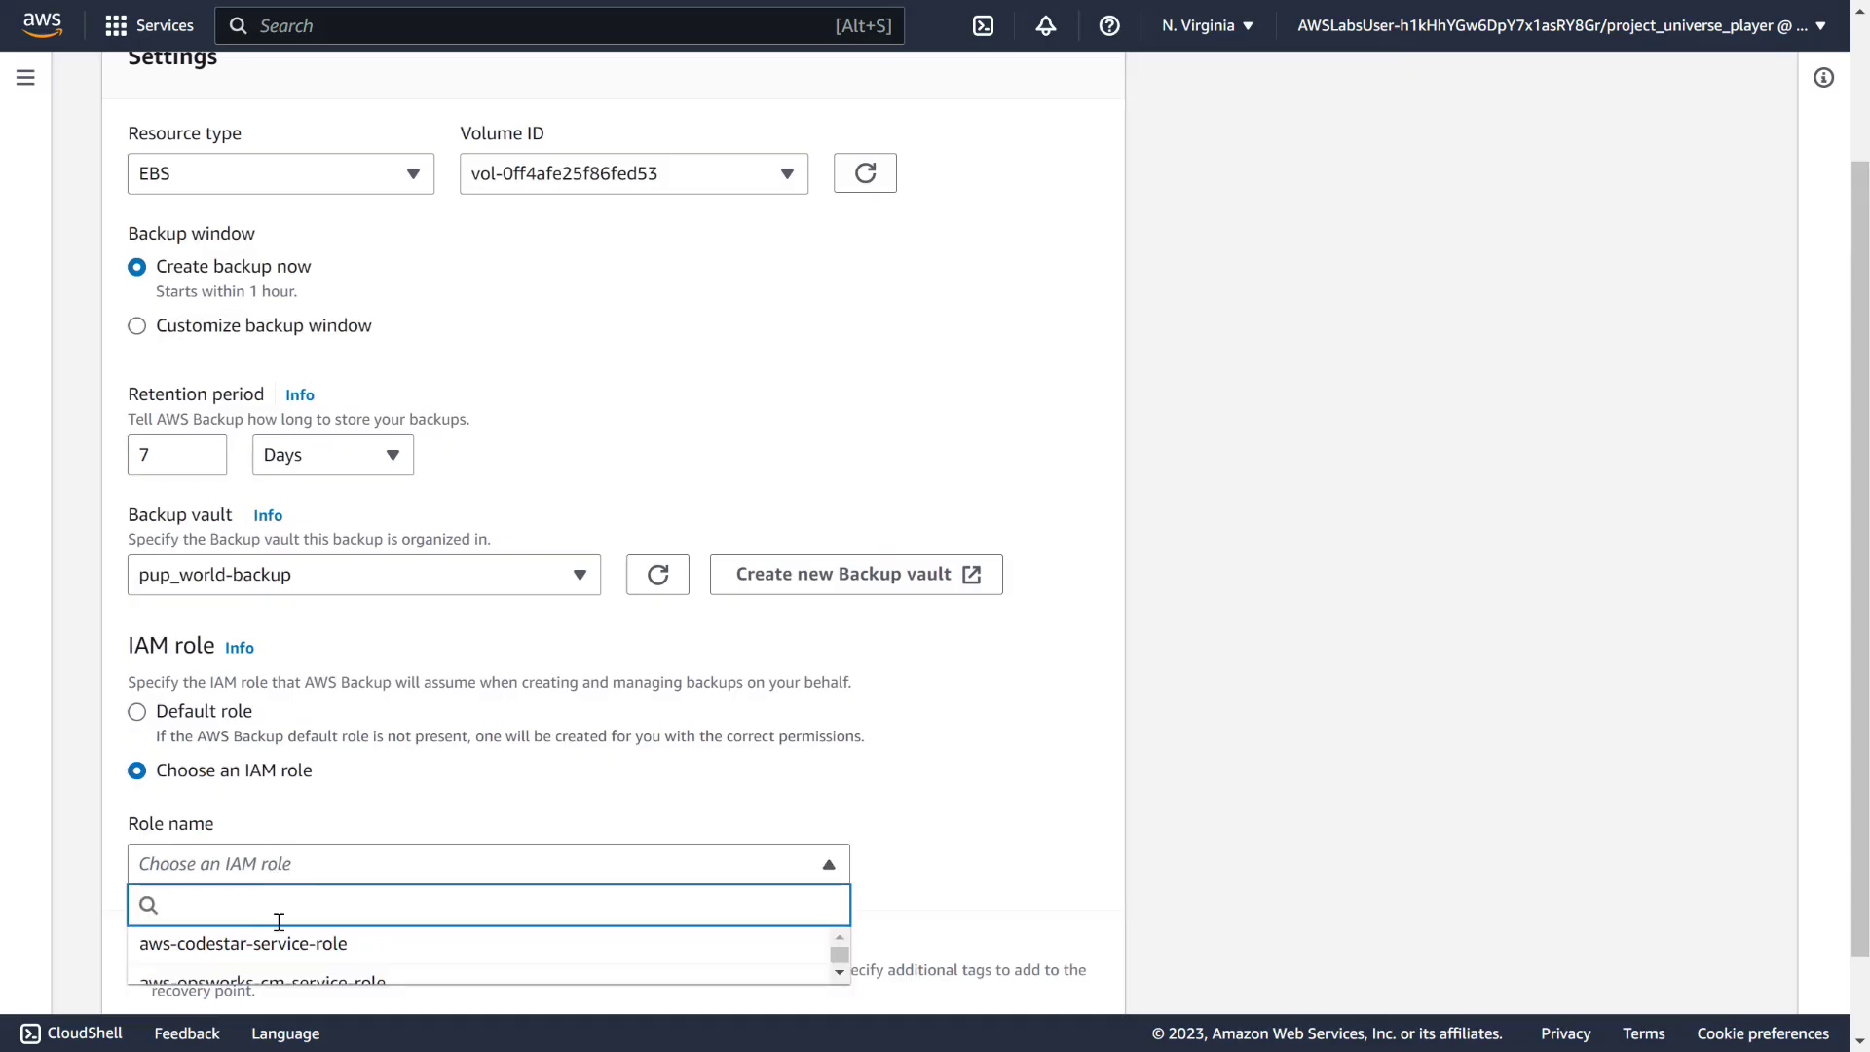
scroll(531, 789, down, 1)
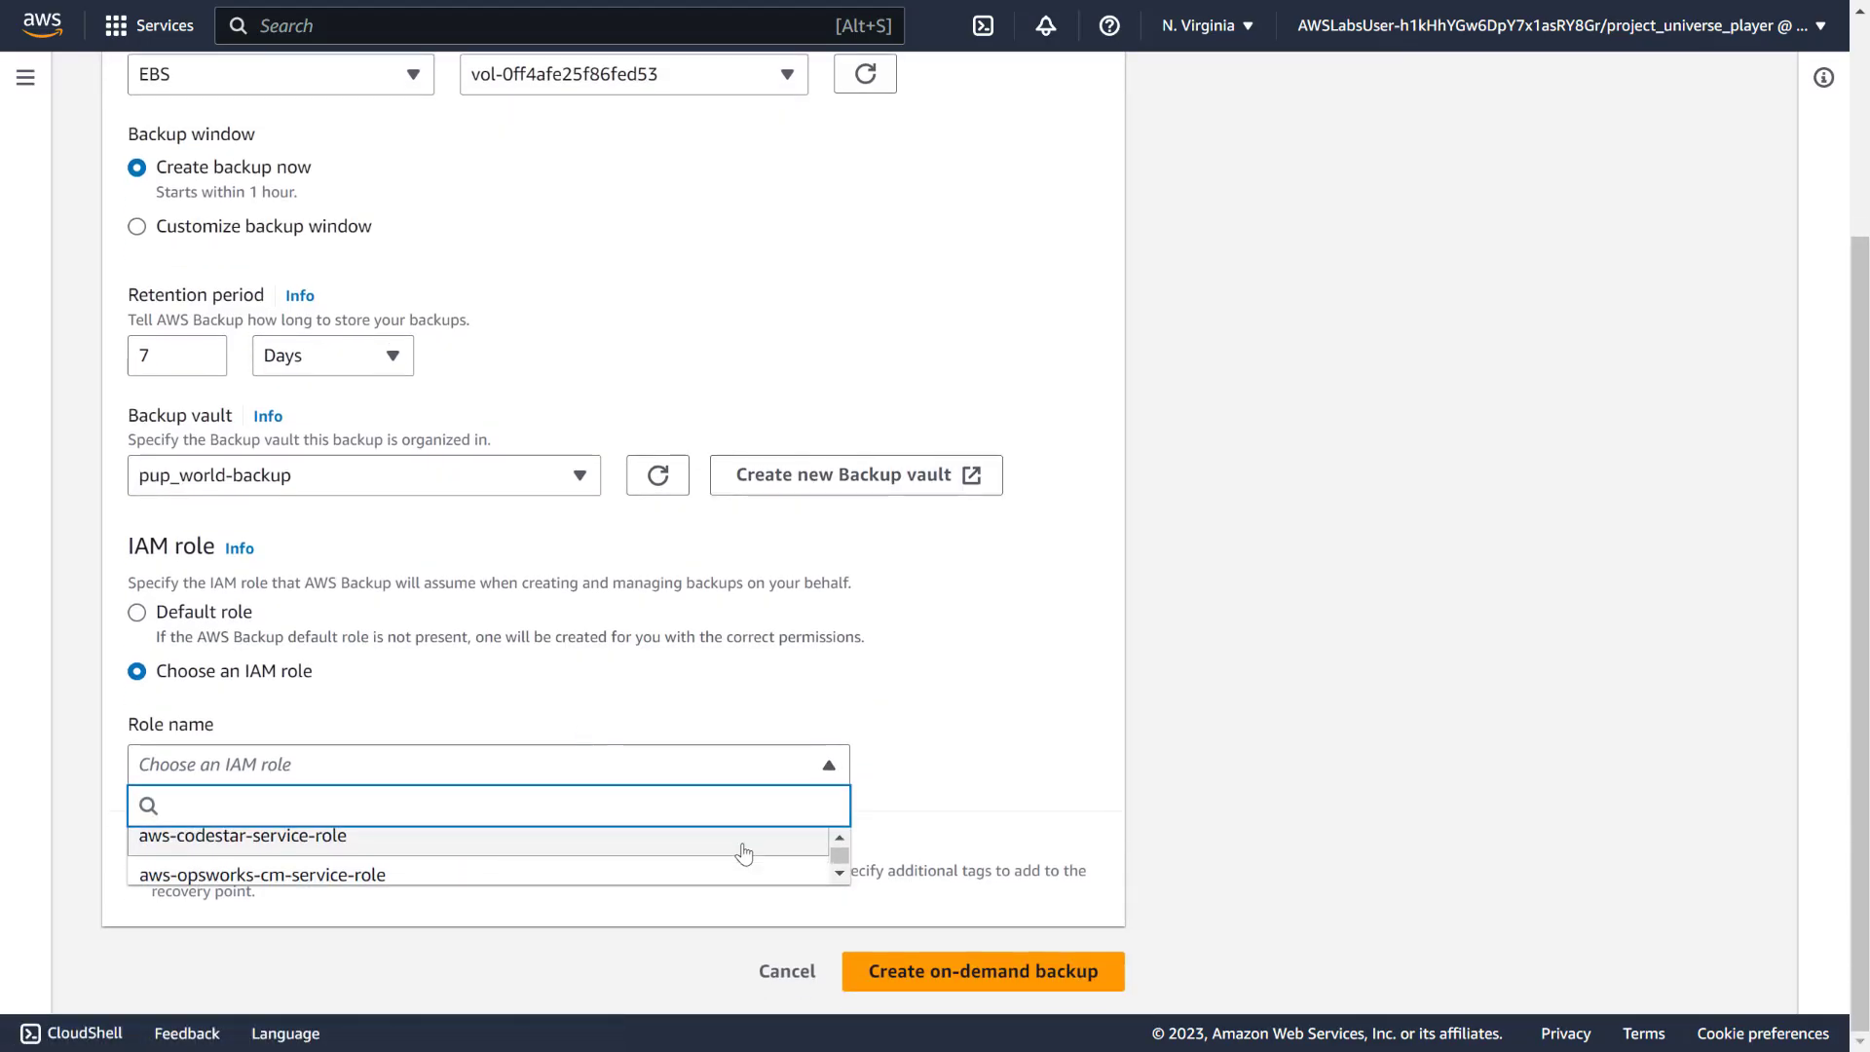
scroll(743, 852, down, 2)
scroll(743, 853, up, 2)
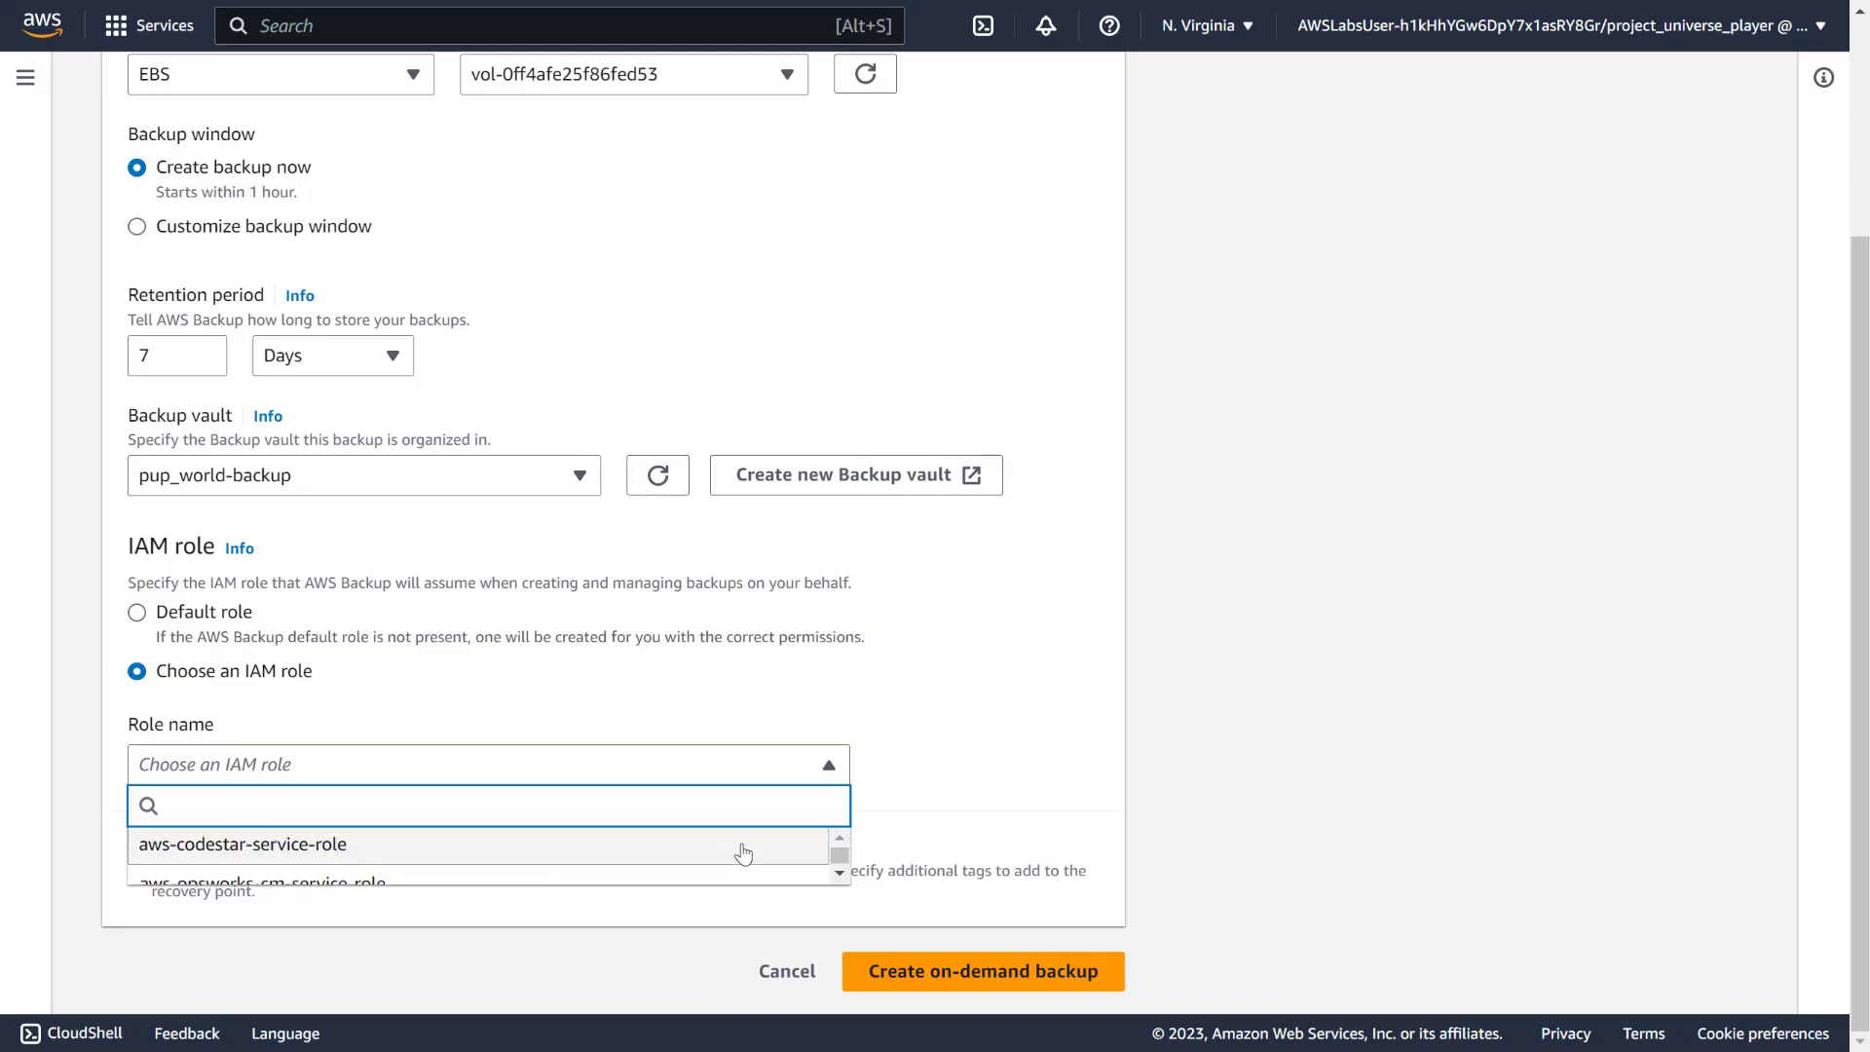
scroll(743, 853, down, 2)
scroll(743, 853, up, 2)
text(back)
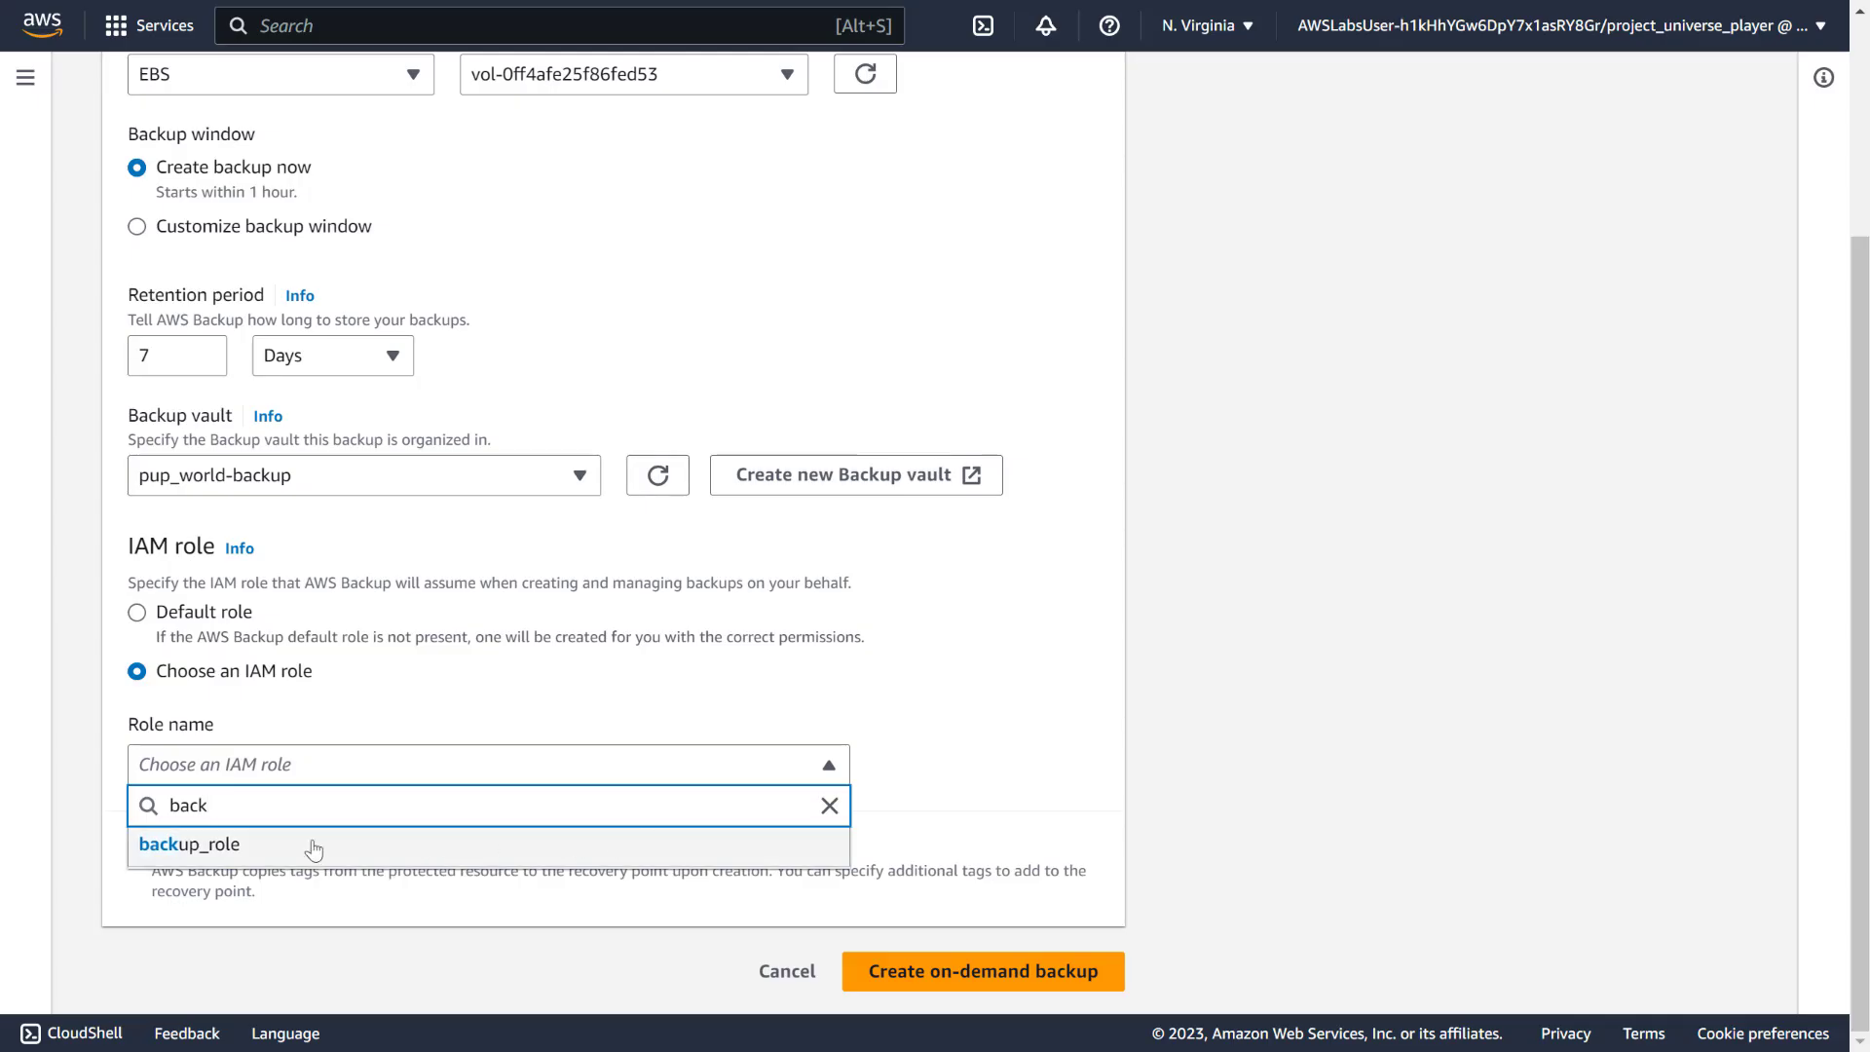
click(310, 845)
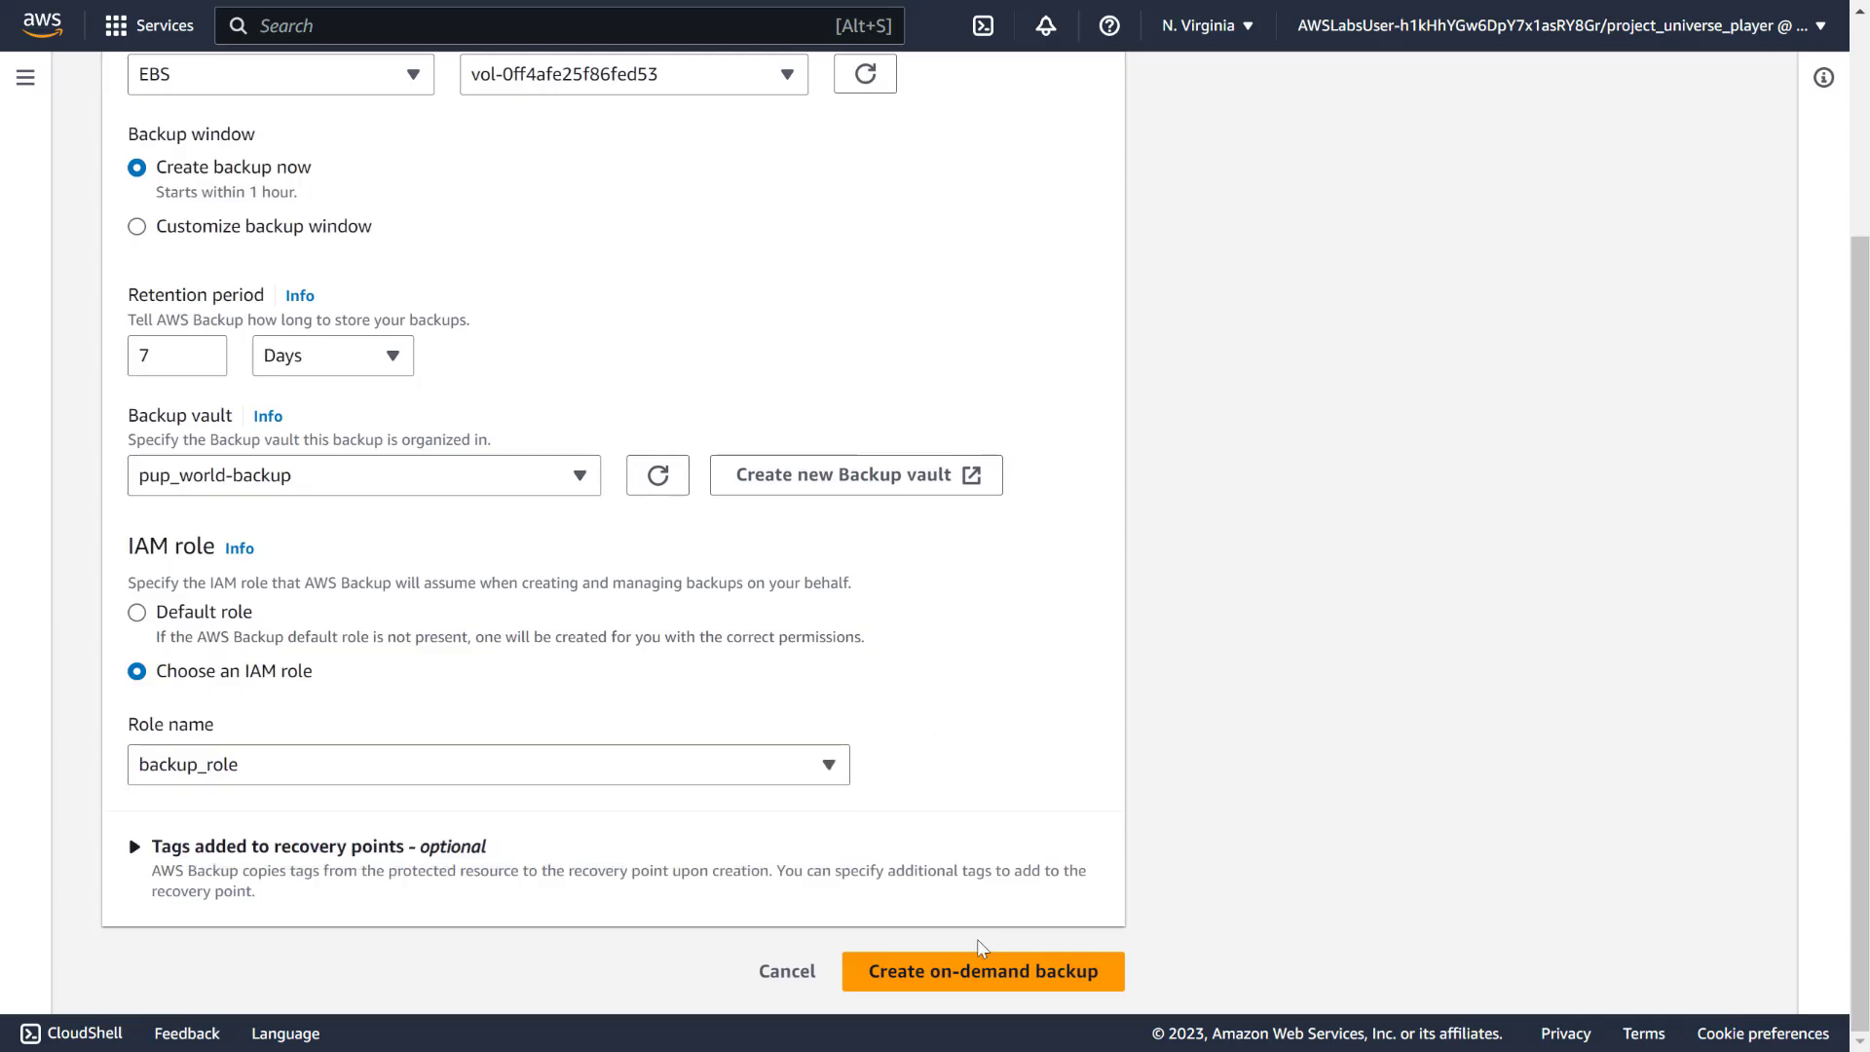
click(978, 976)
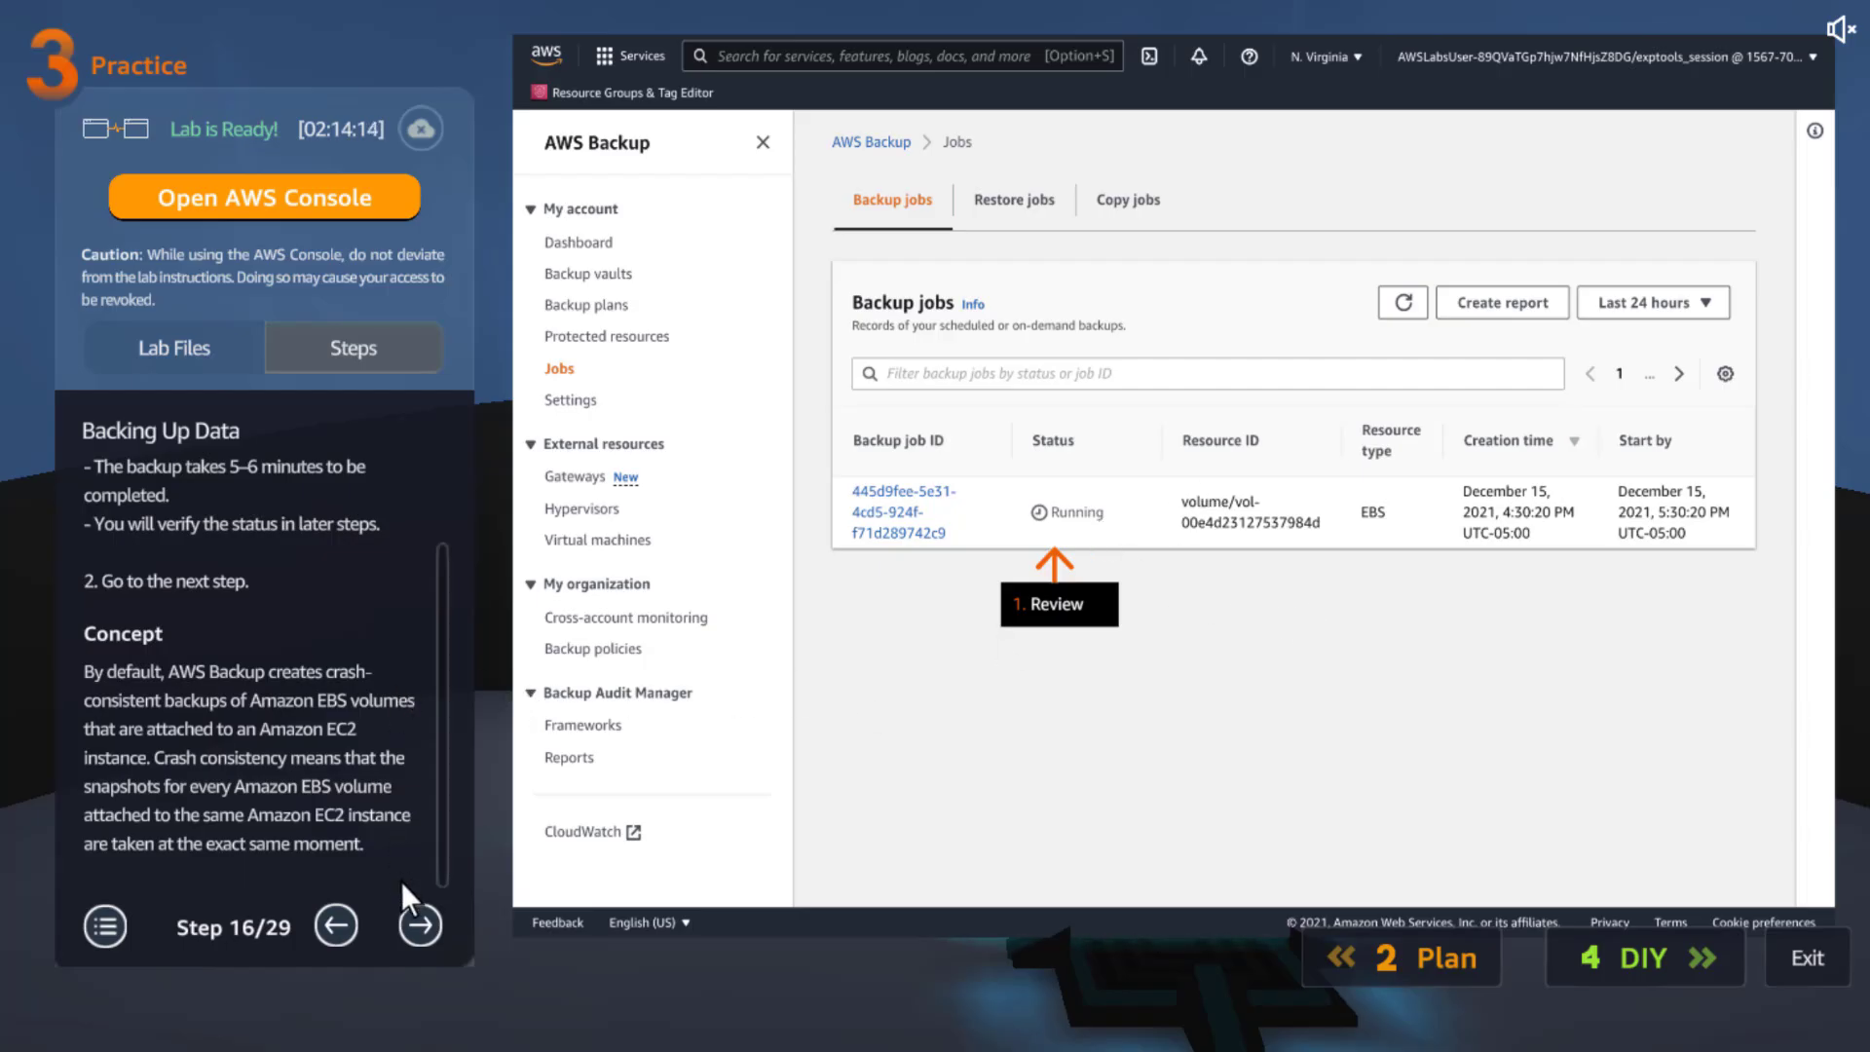
Advance the lab guide from Step 17 to Step 20, selecting the backup plan name on Step 18
click(410, 923)
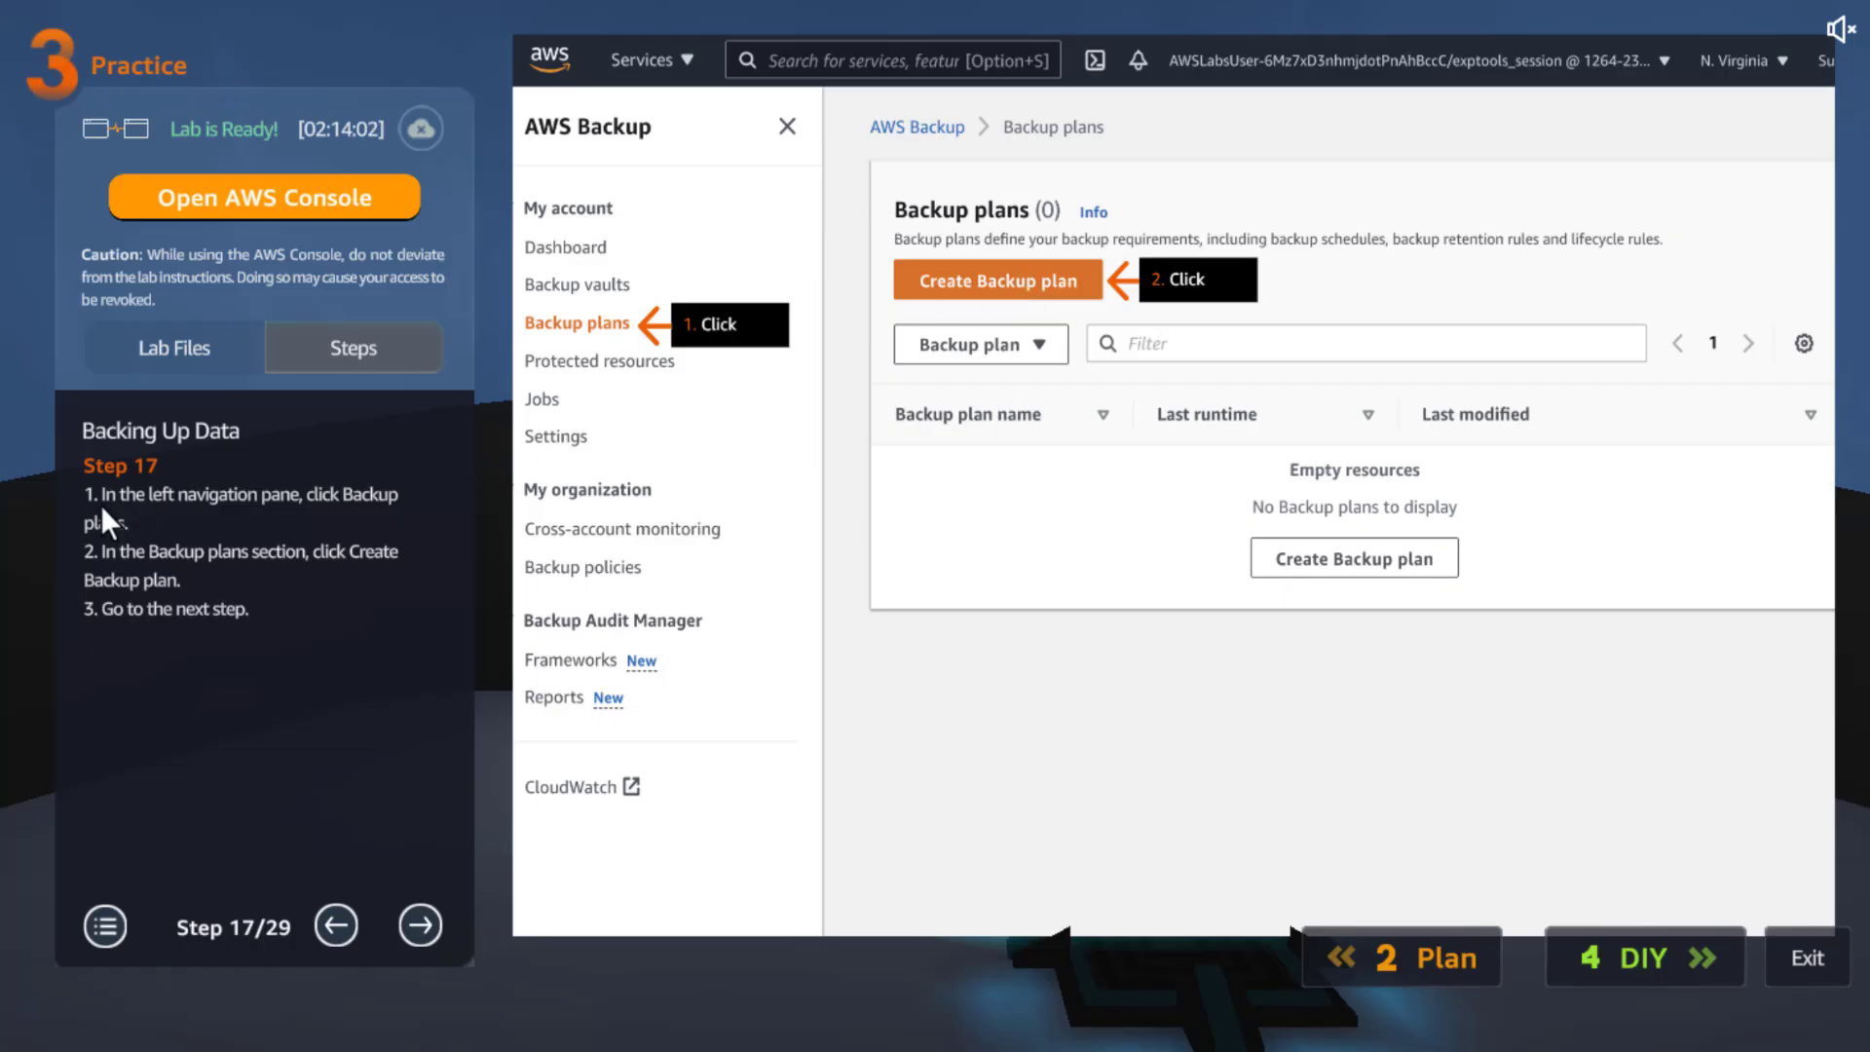
click(406, 931)
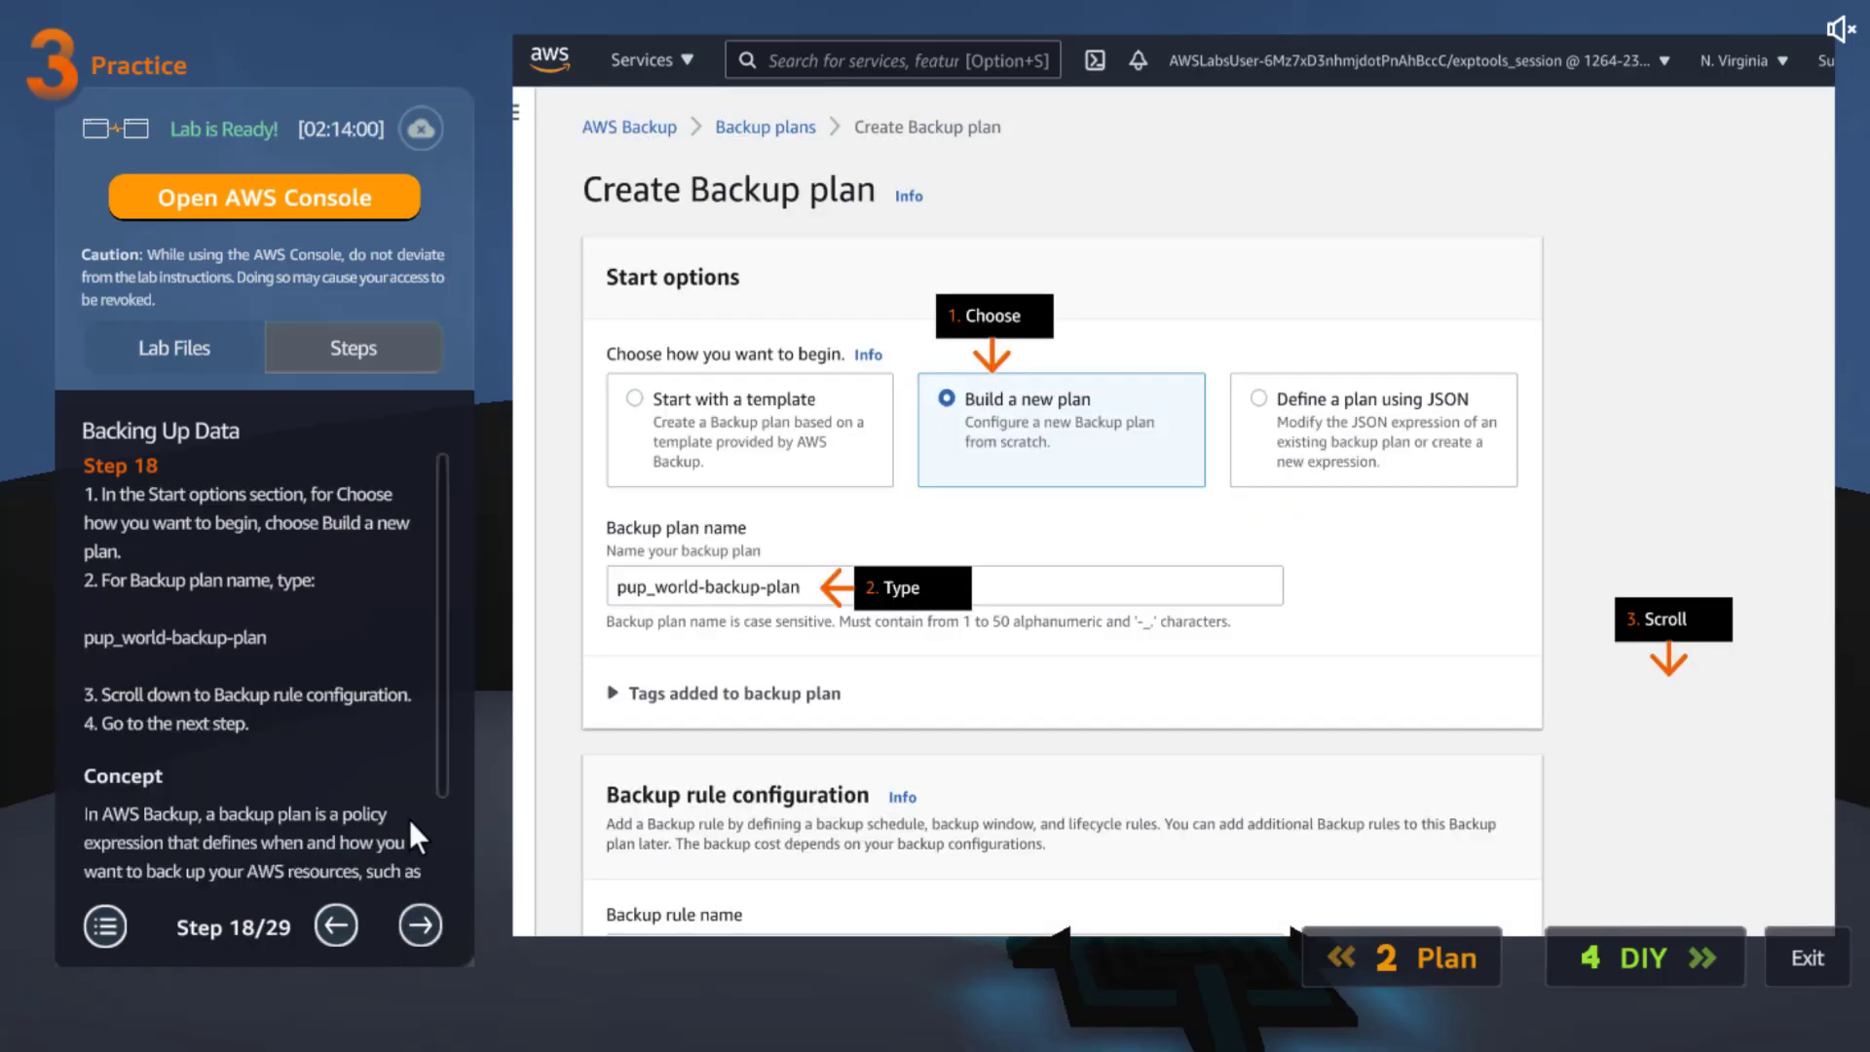
scroll(288, 630, down, 3)
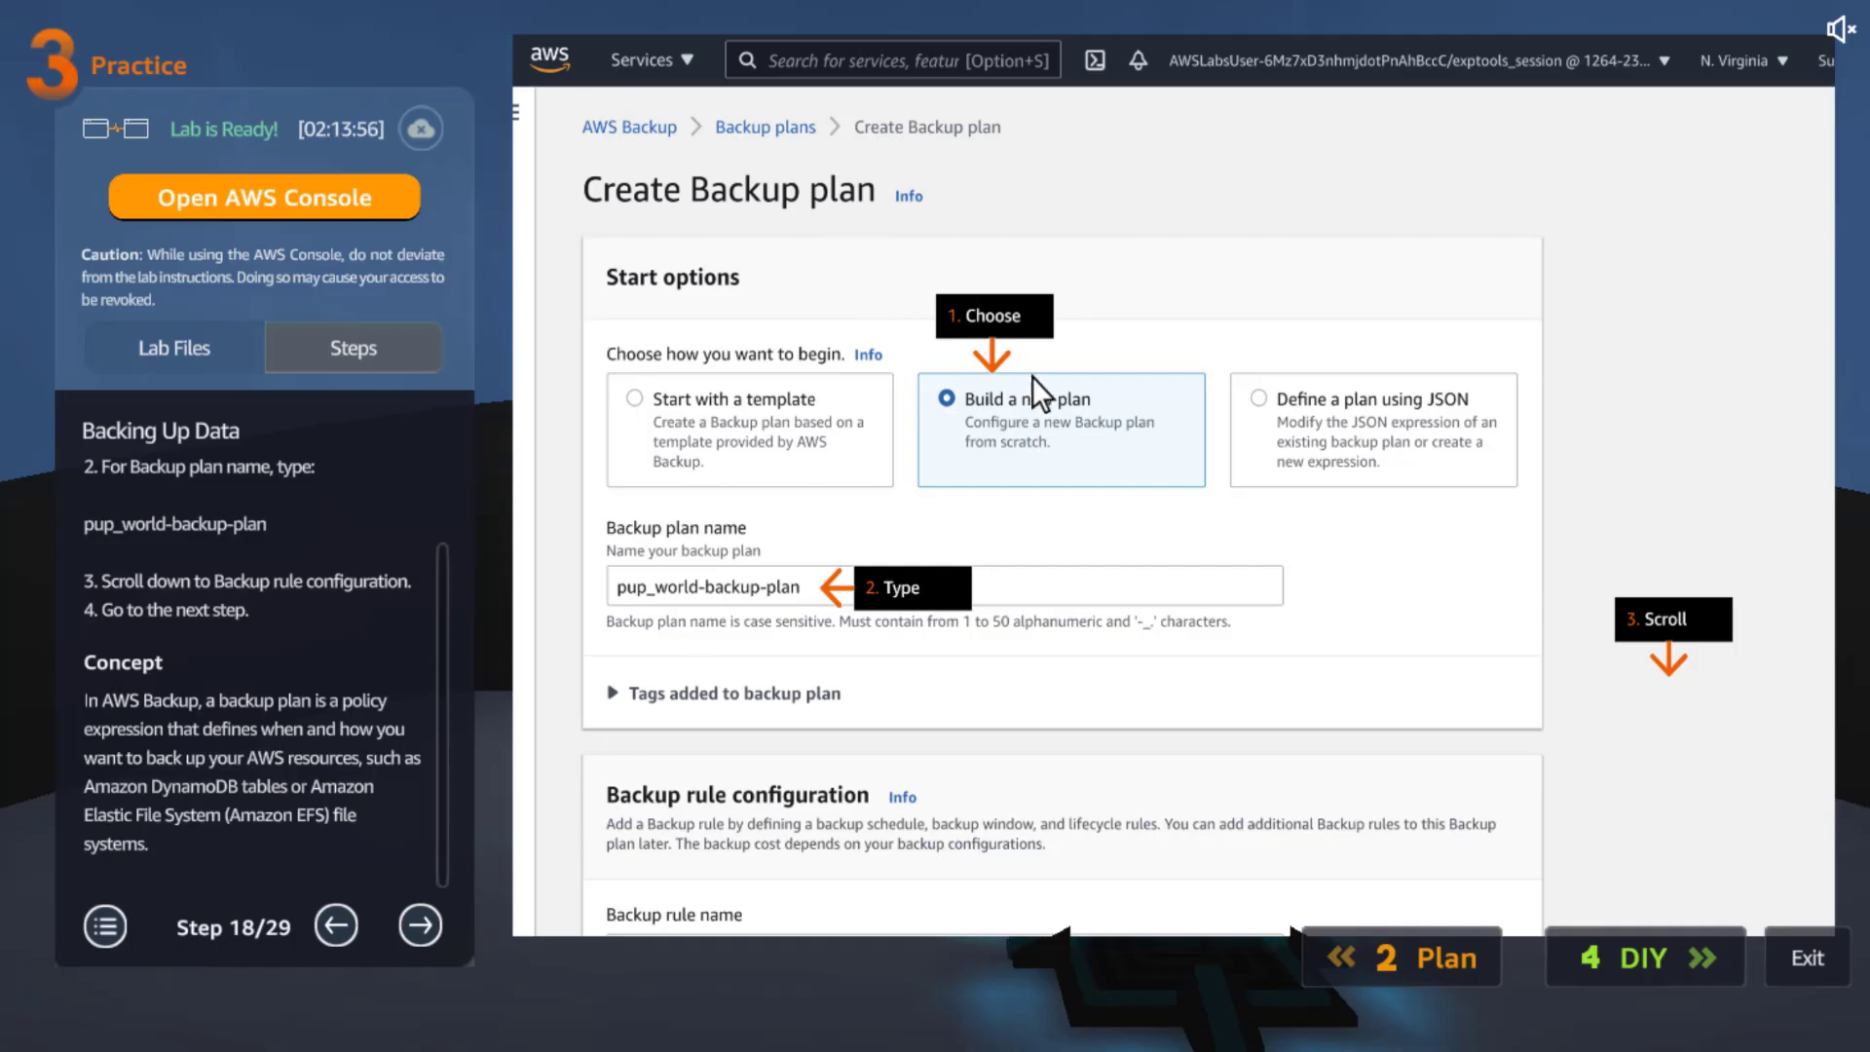
drag(266, 526, 86, 524)
click(86, 524)
drag(265, 520, 173, 524)
click(207, 520)
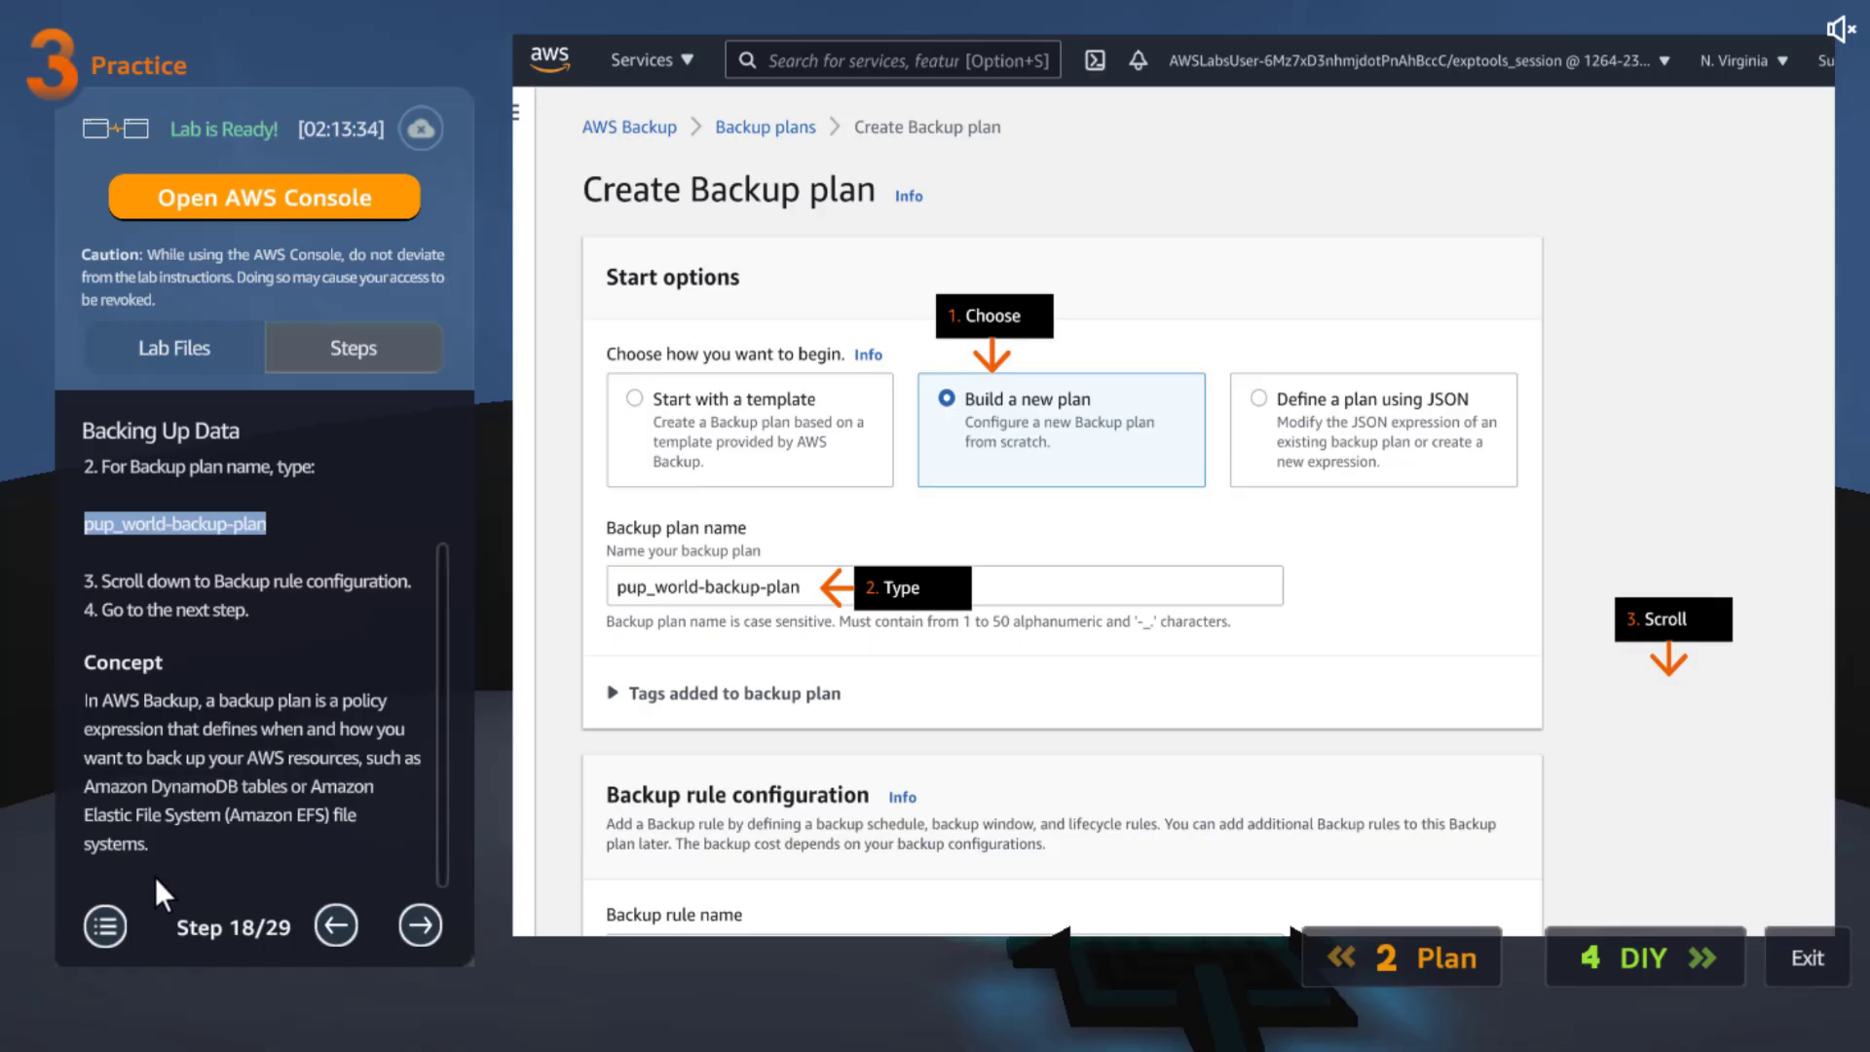
click(421, 924)
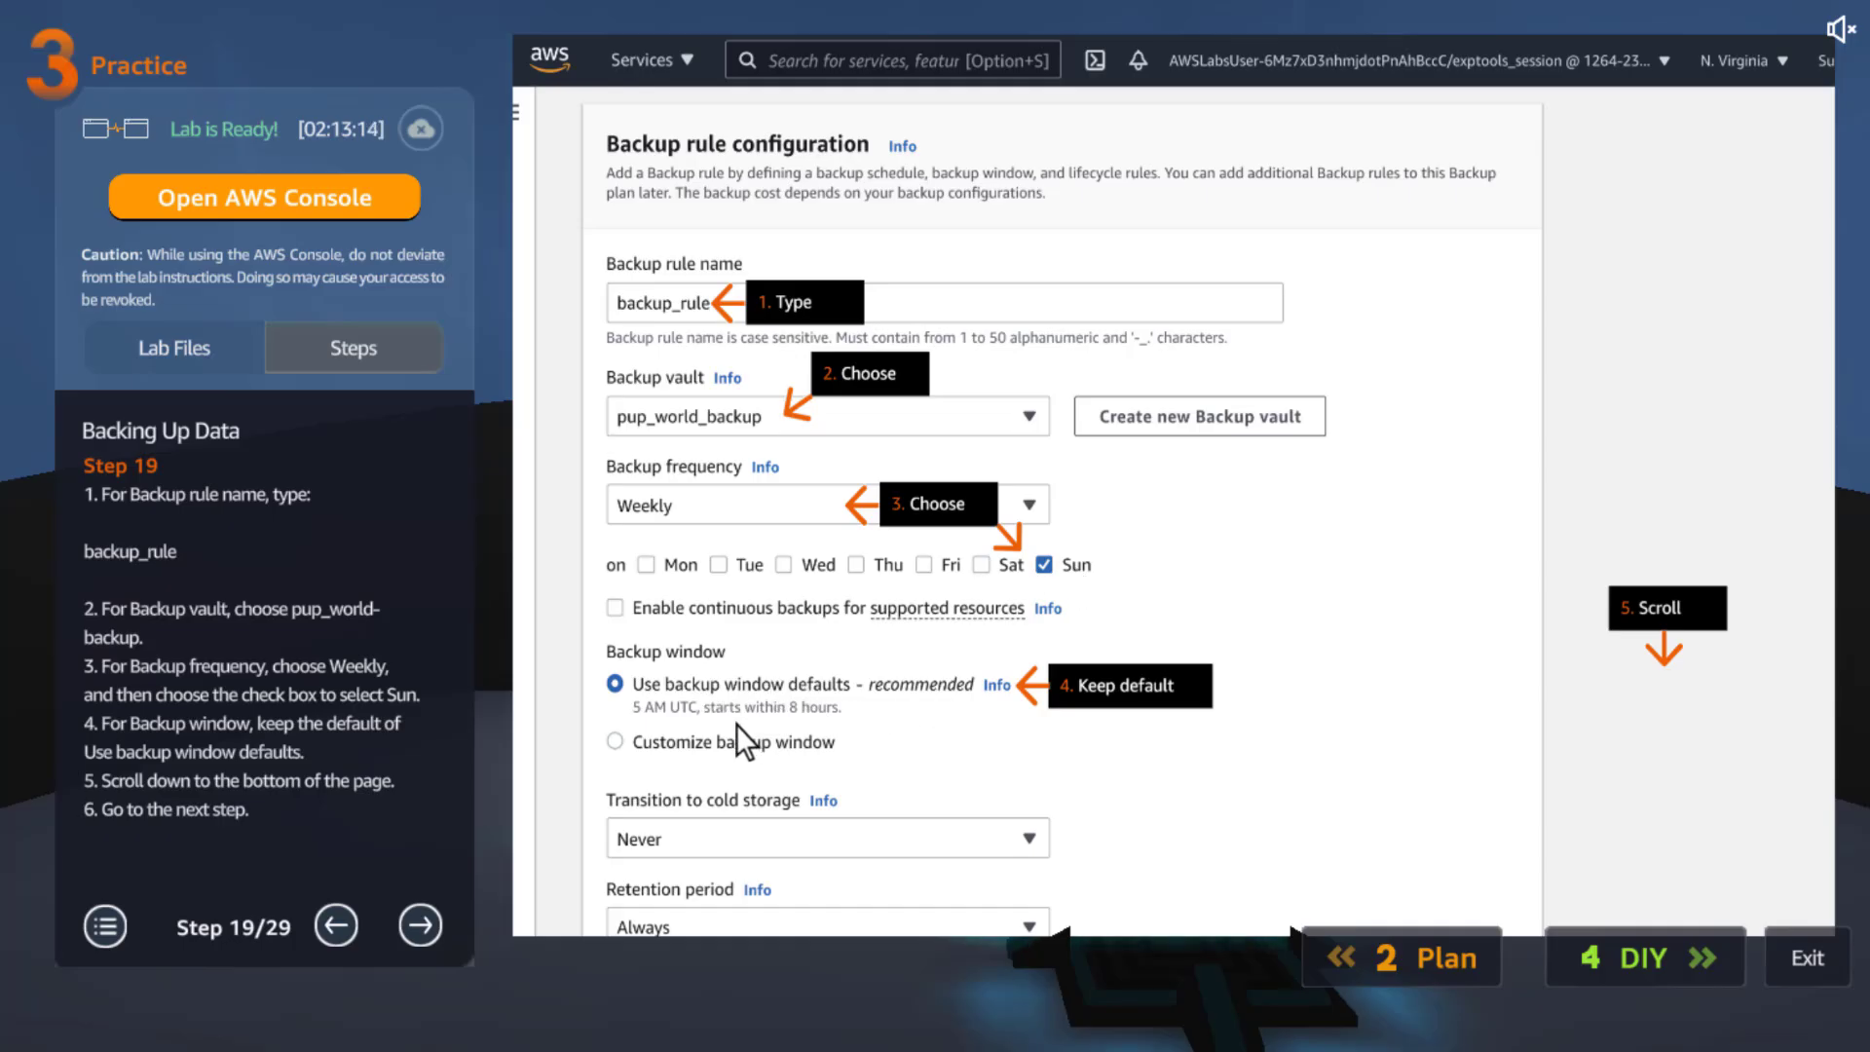
click(428, 927)
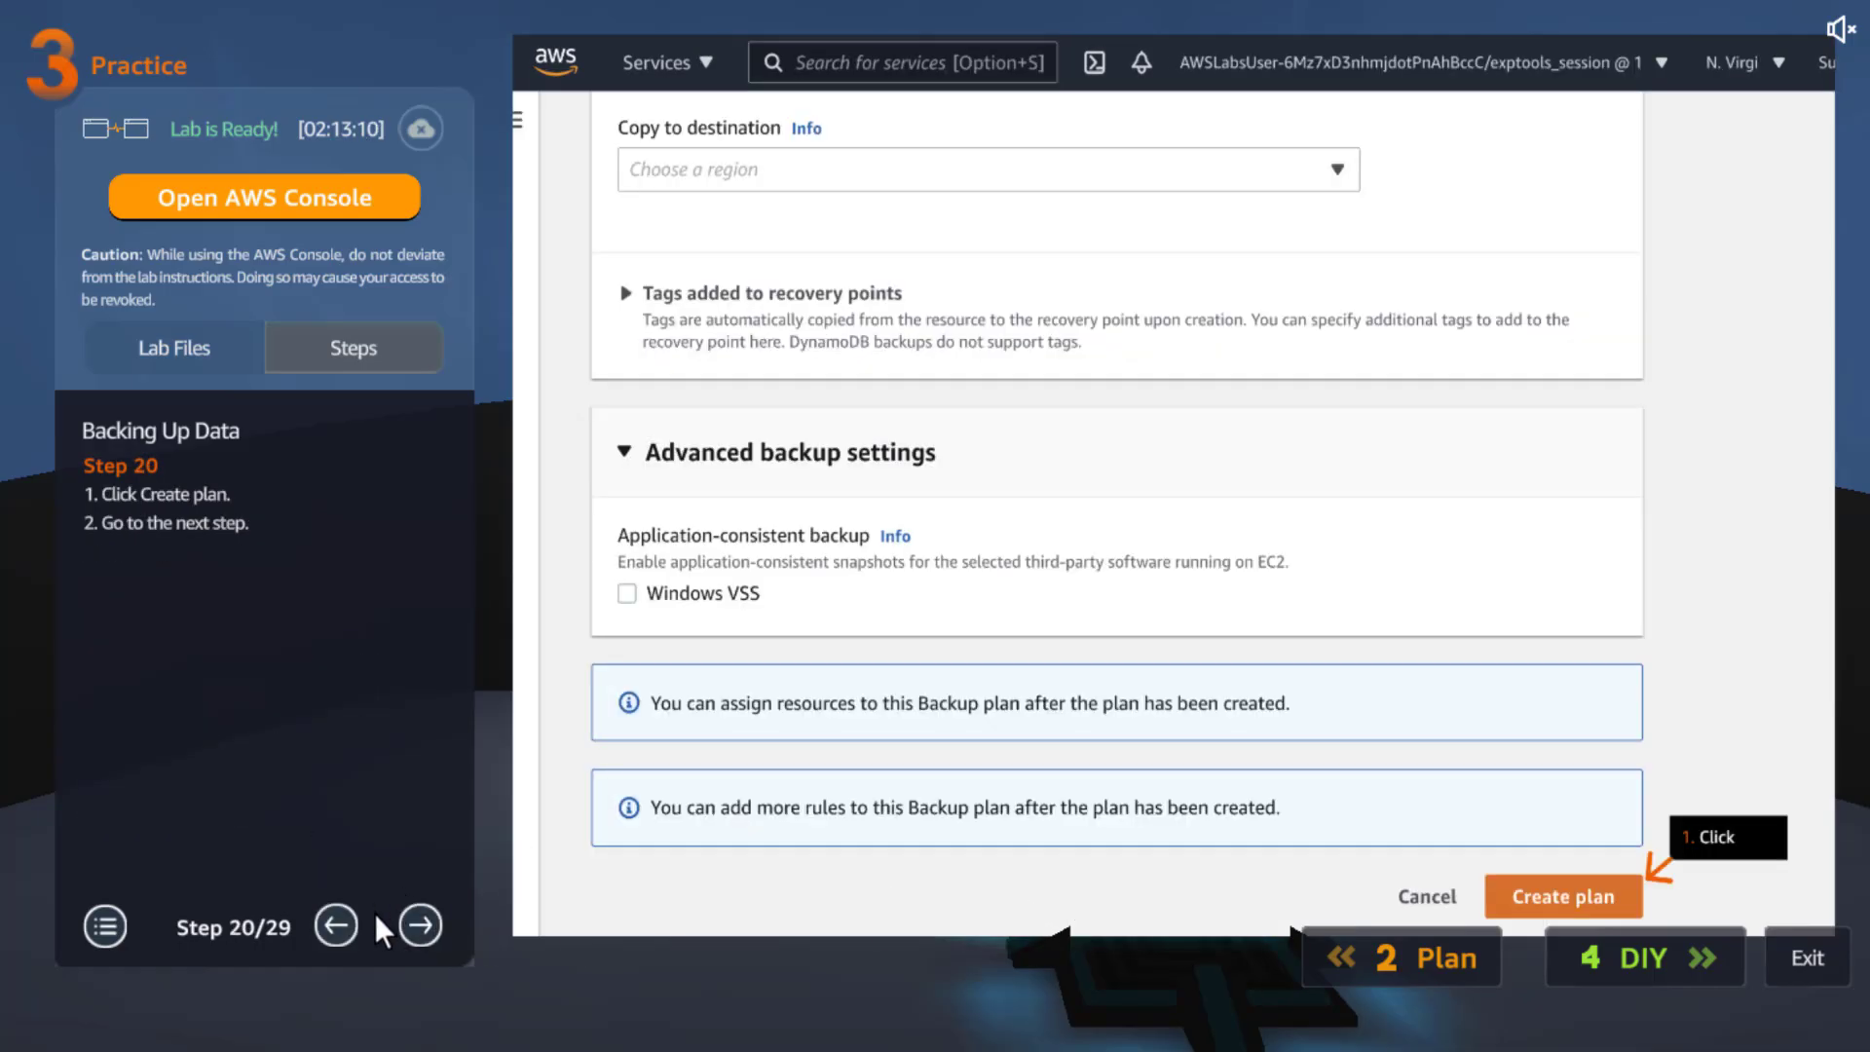
Advance the guide through the plan-review and resource-assignment steps to Step 23
click(422, 923)
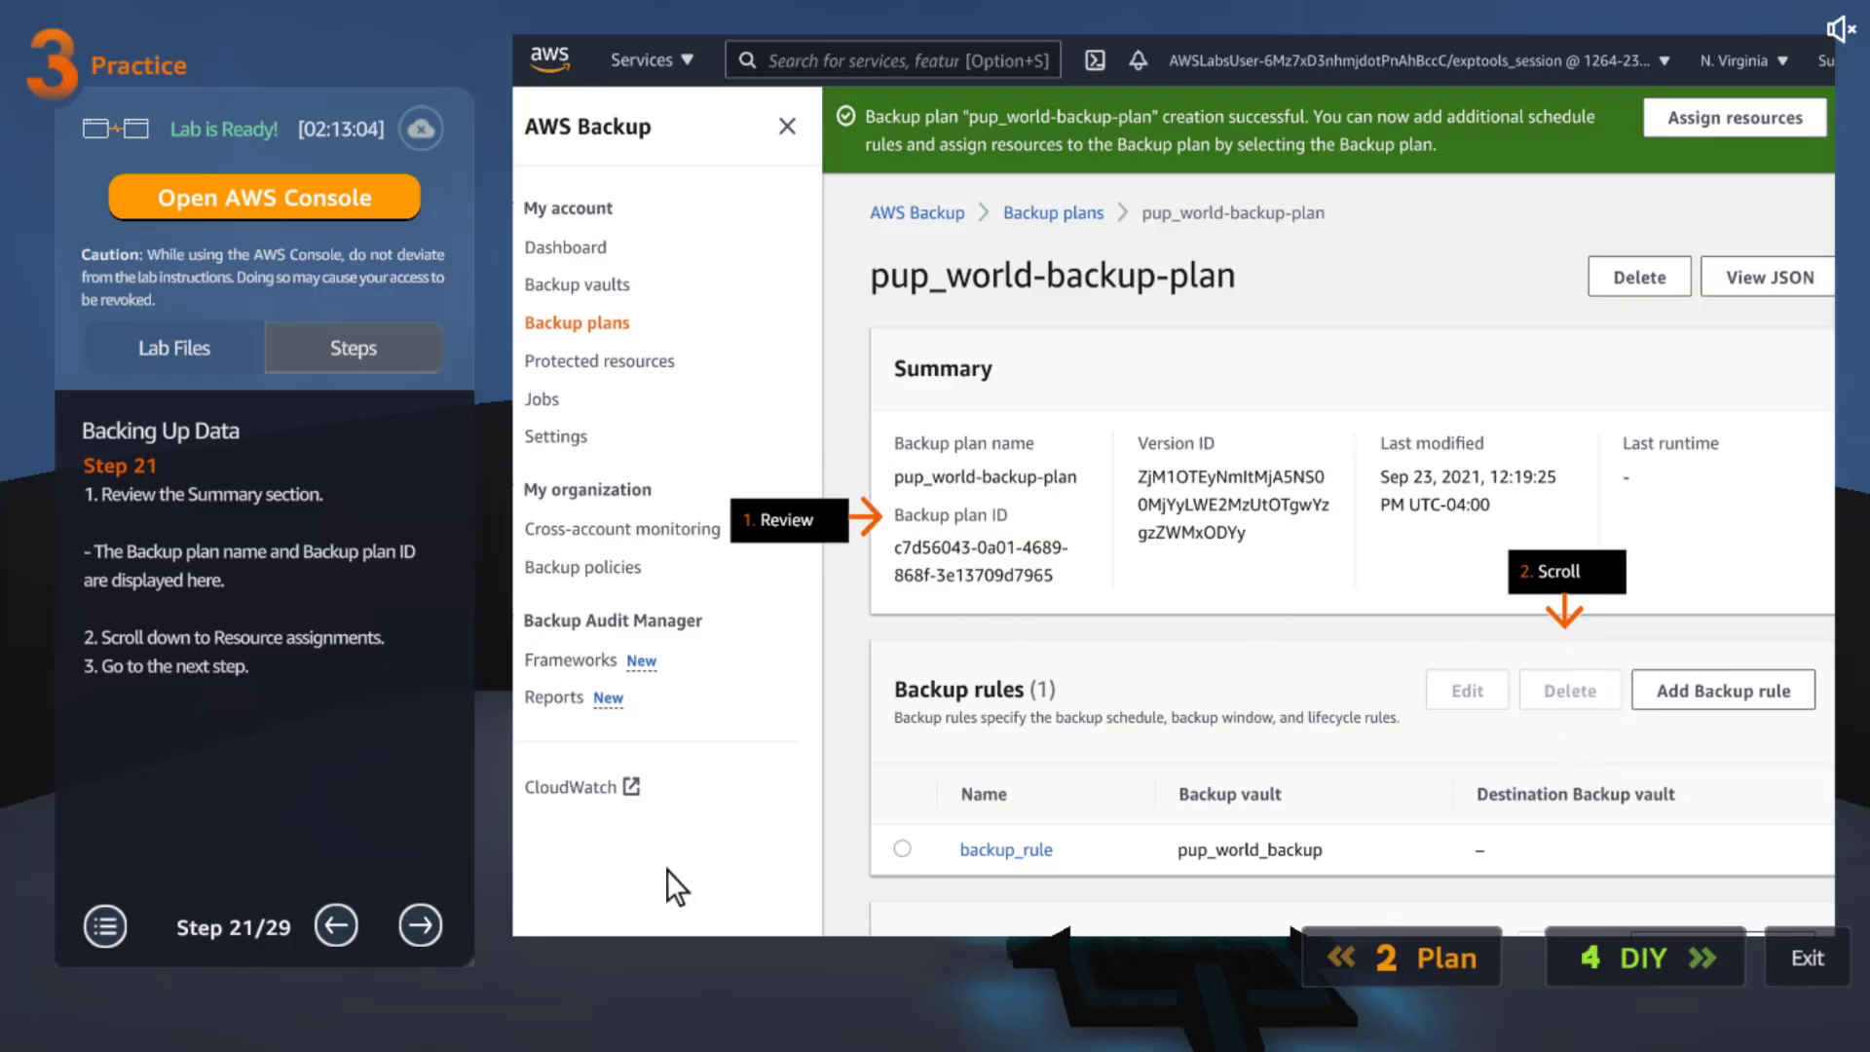
click(426, 928)
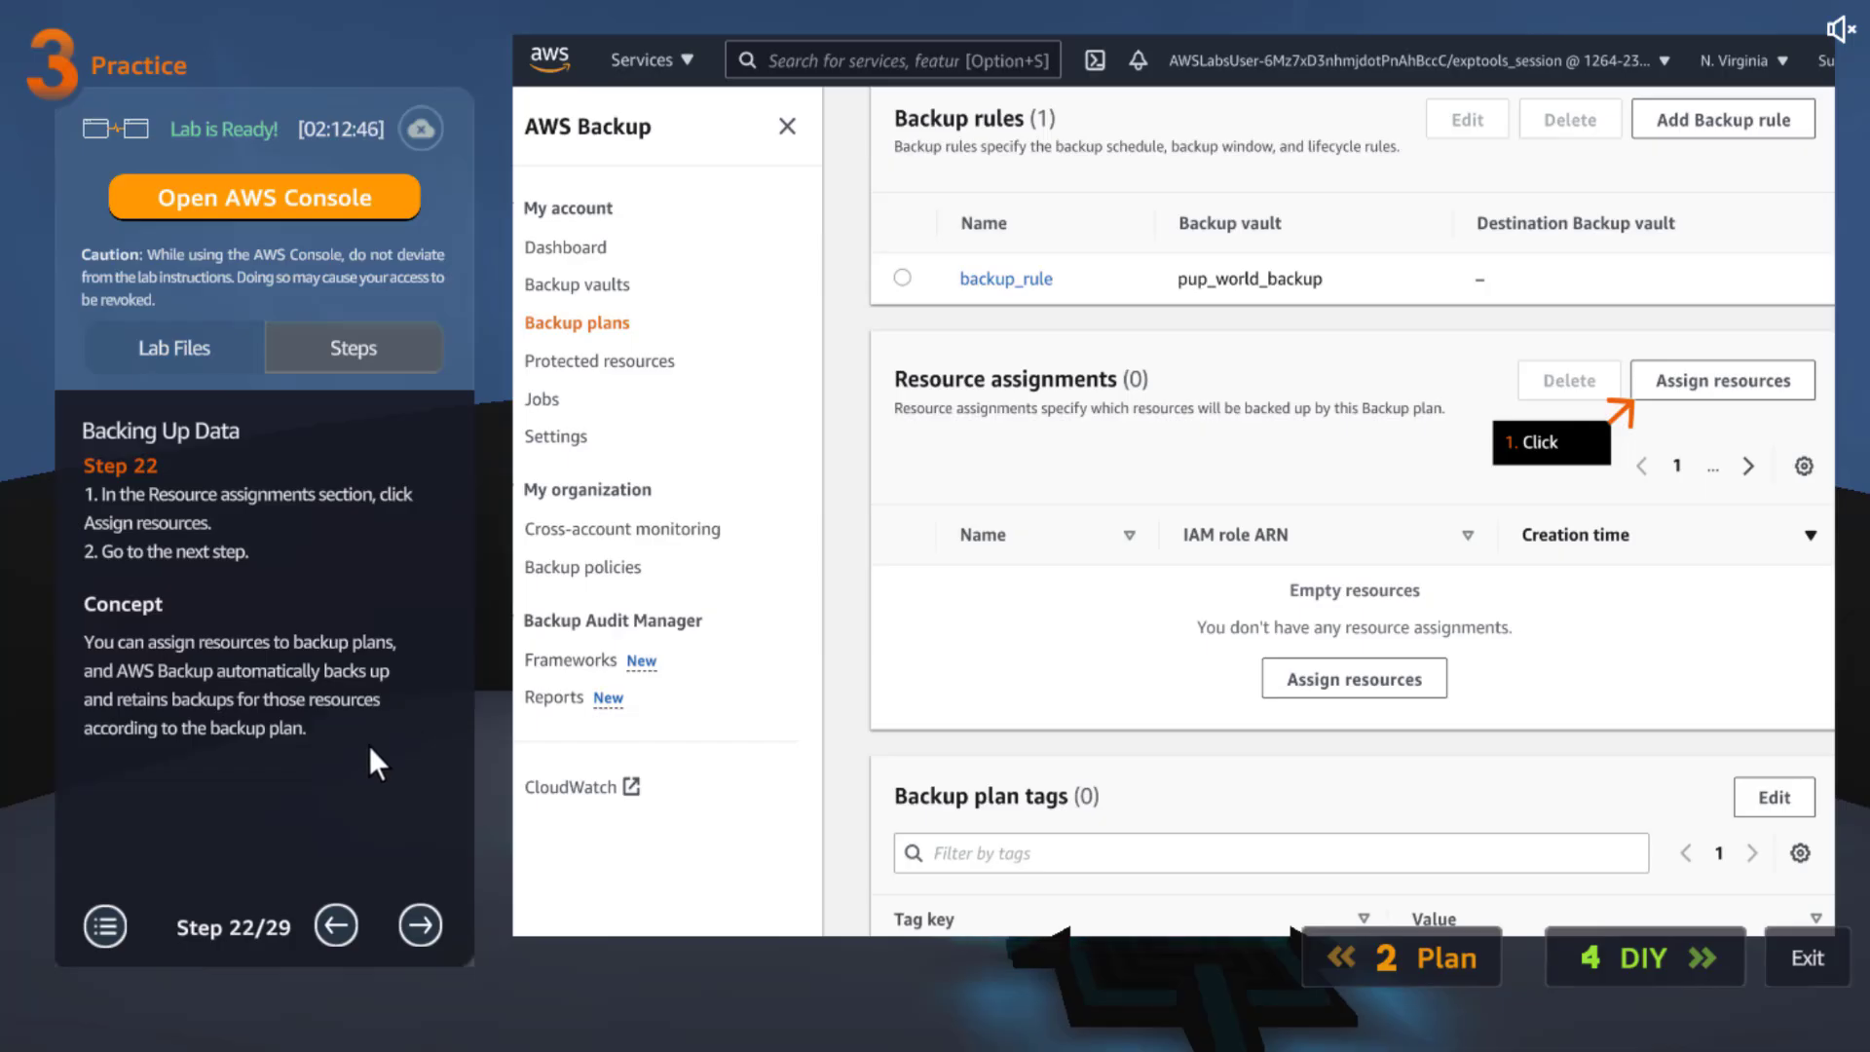
click(422, 925)
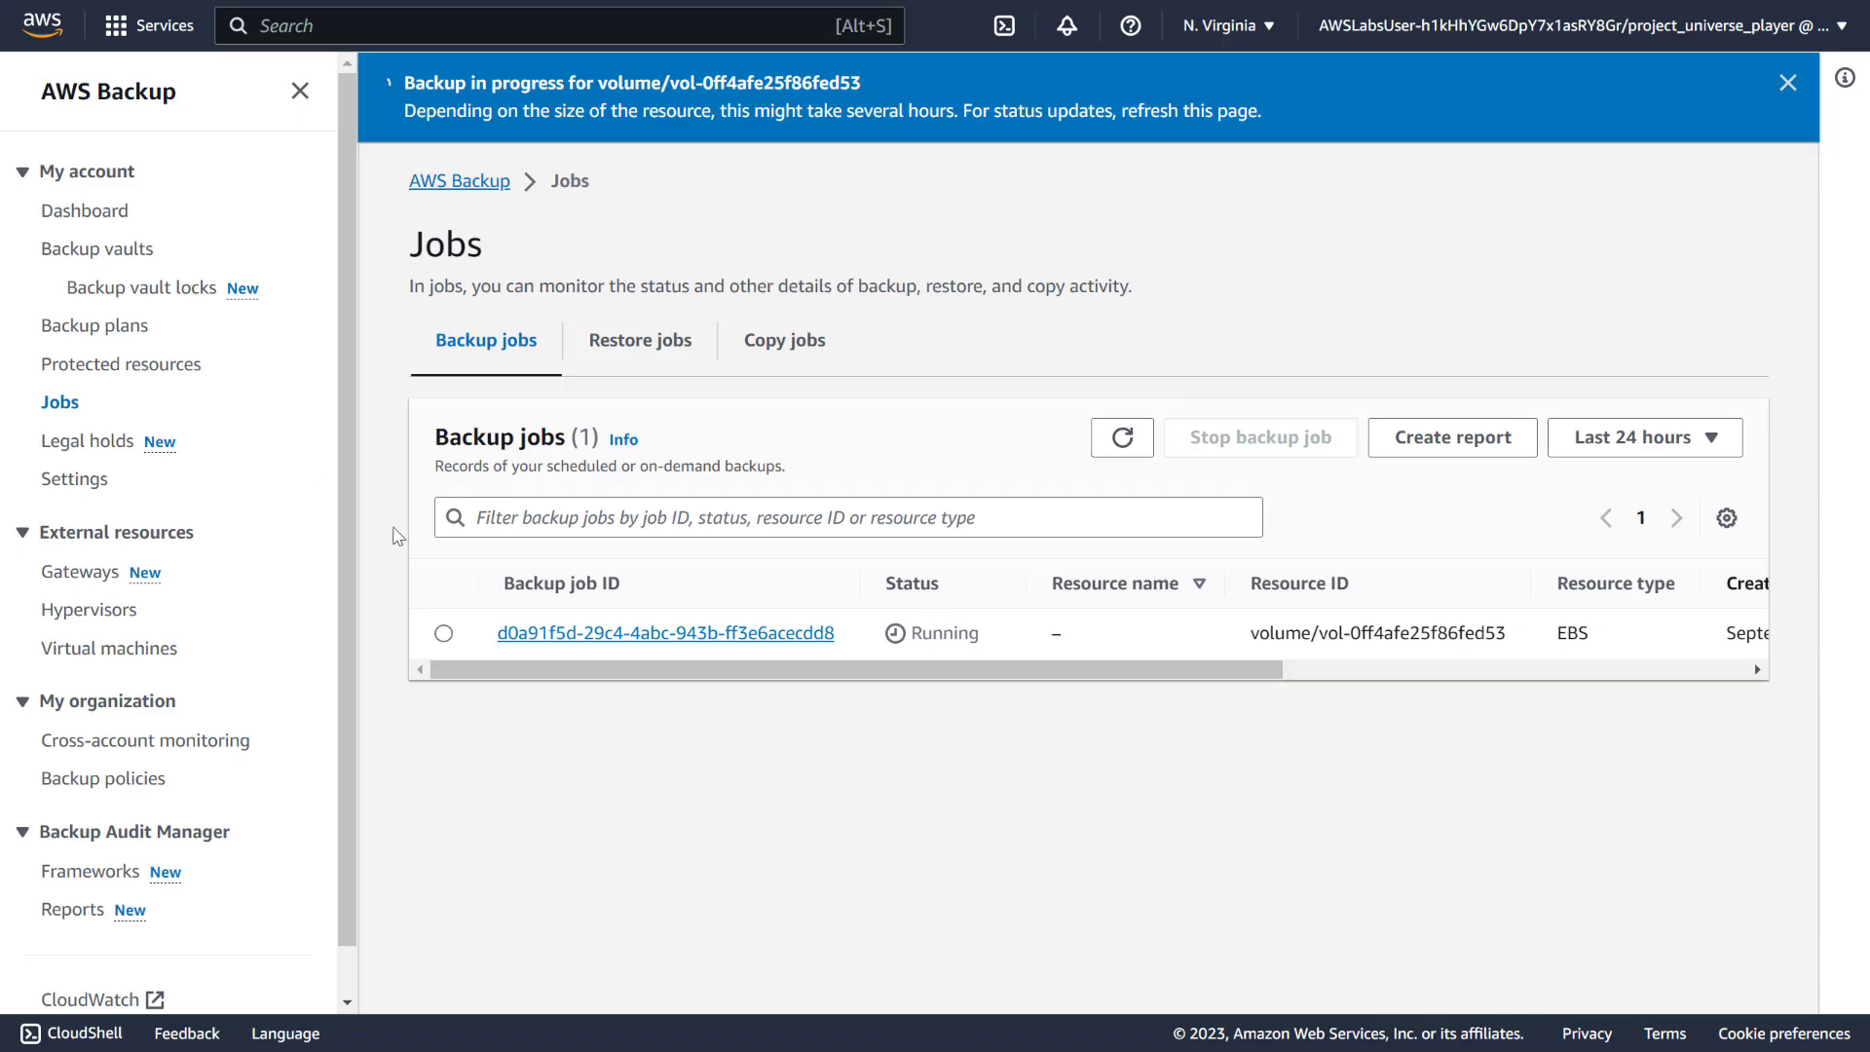
From Backup plans, build a new plan and paste the name pup_world-backup-plan
click(102, 336)
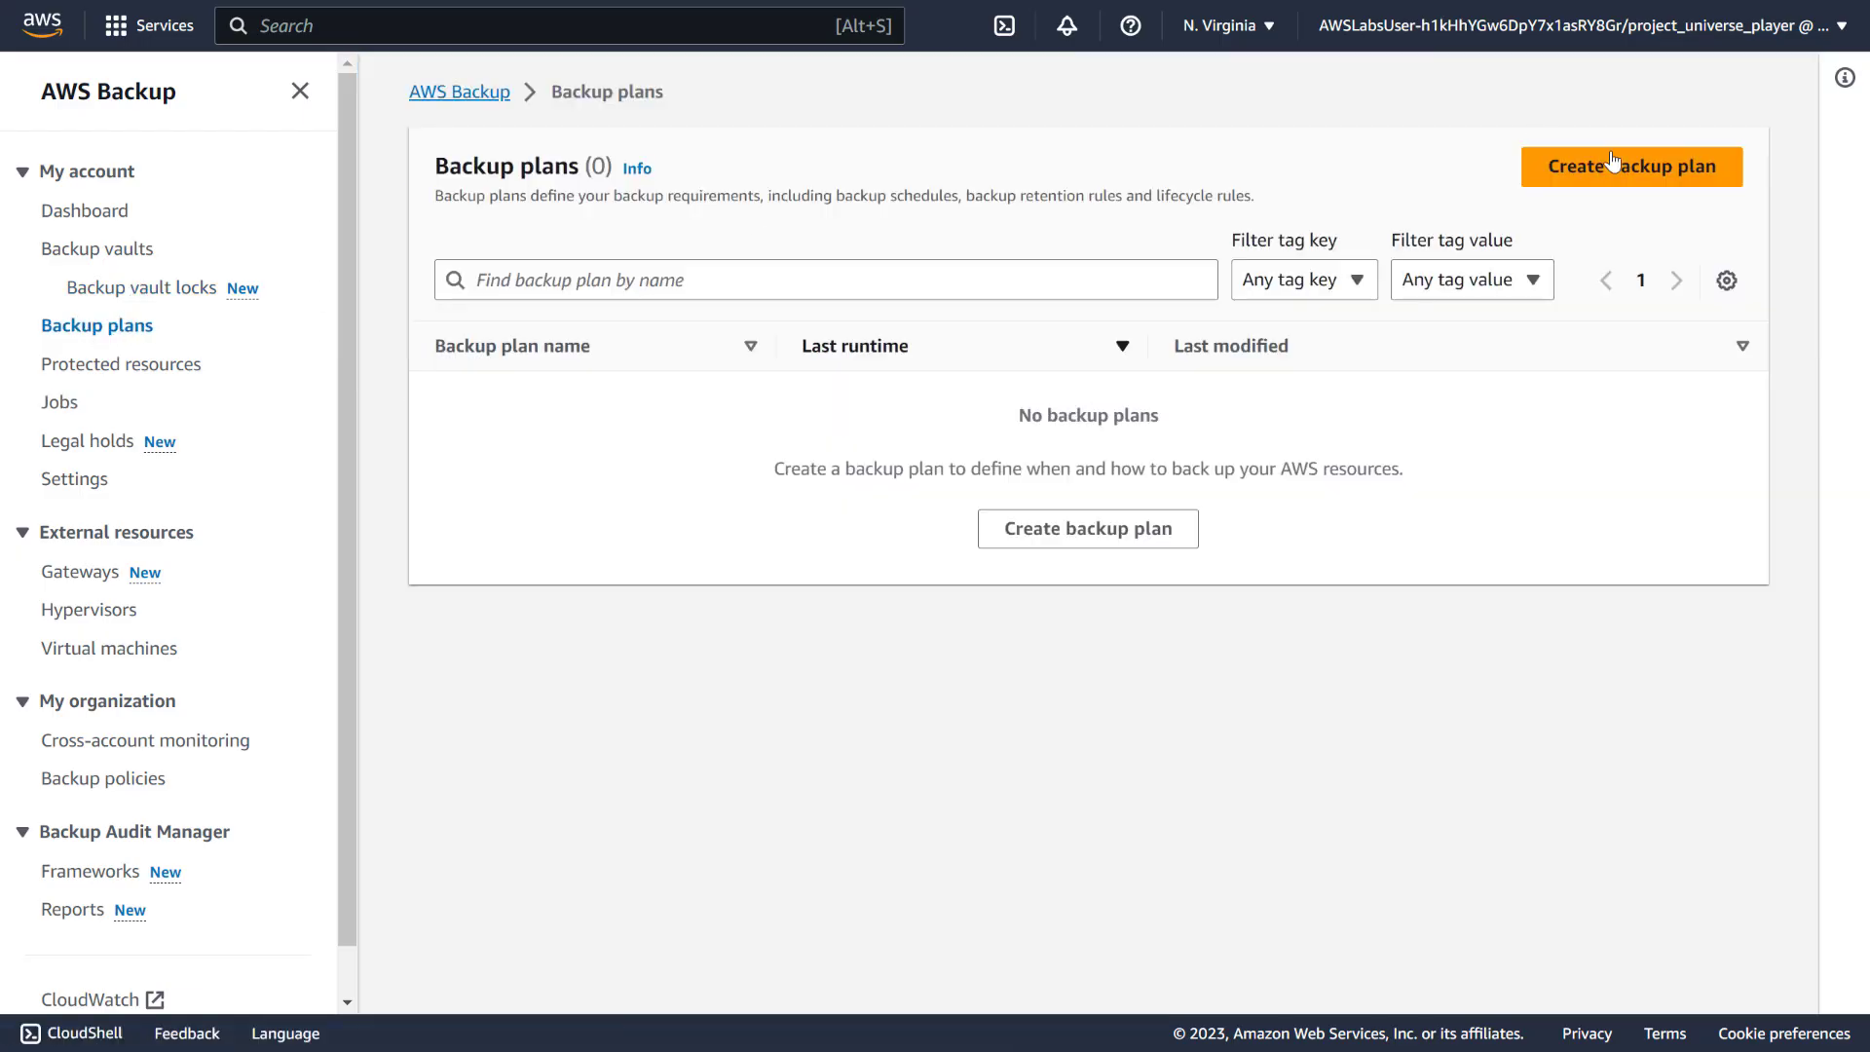
click(1630, 172)
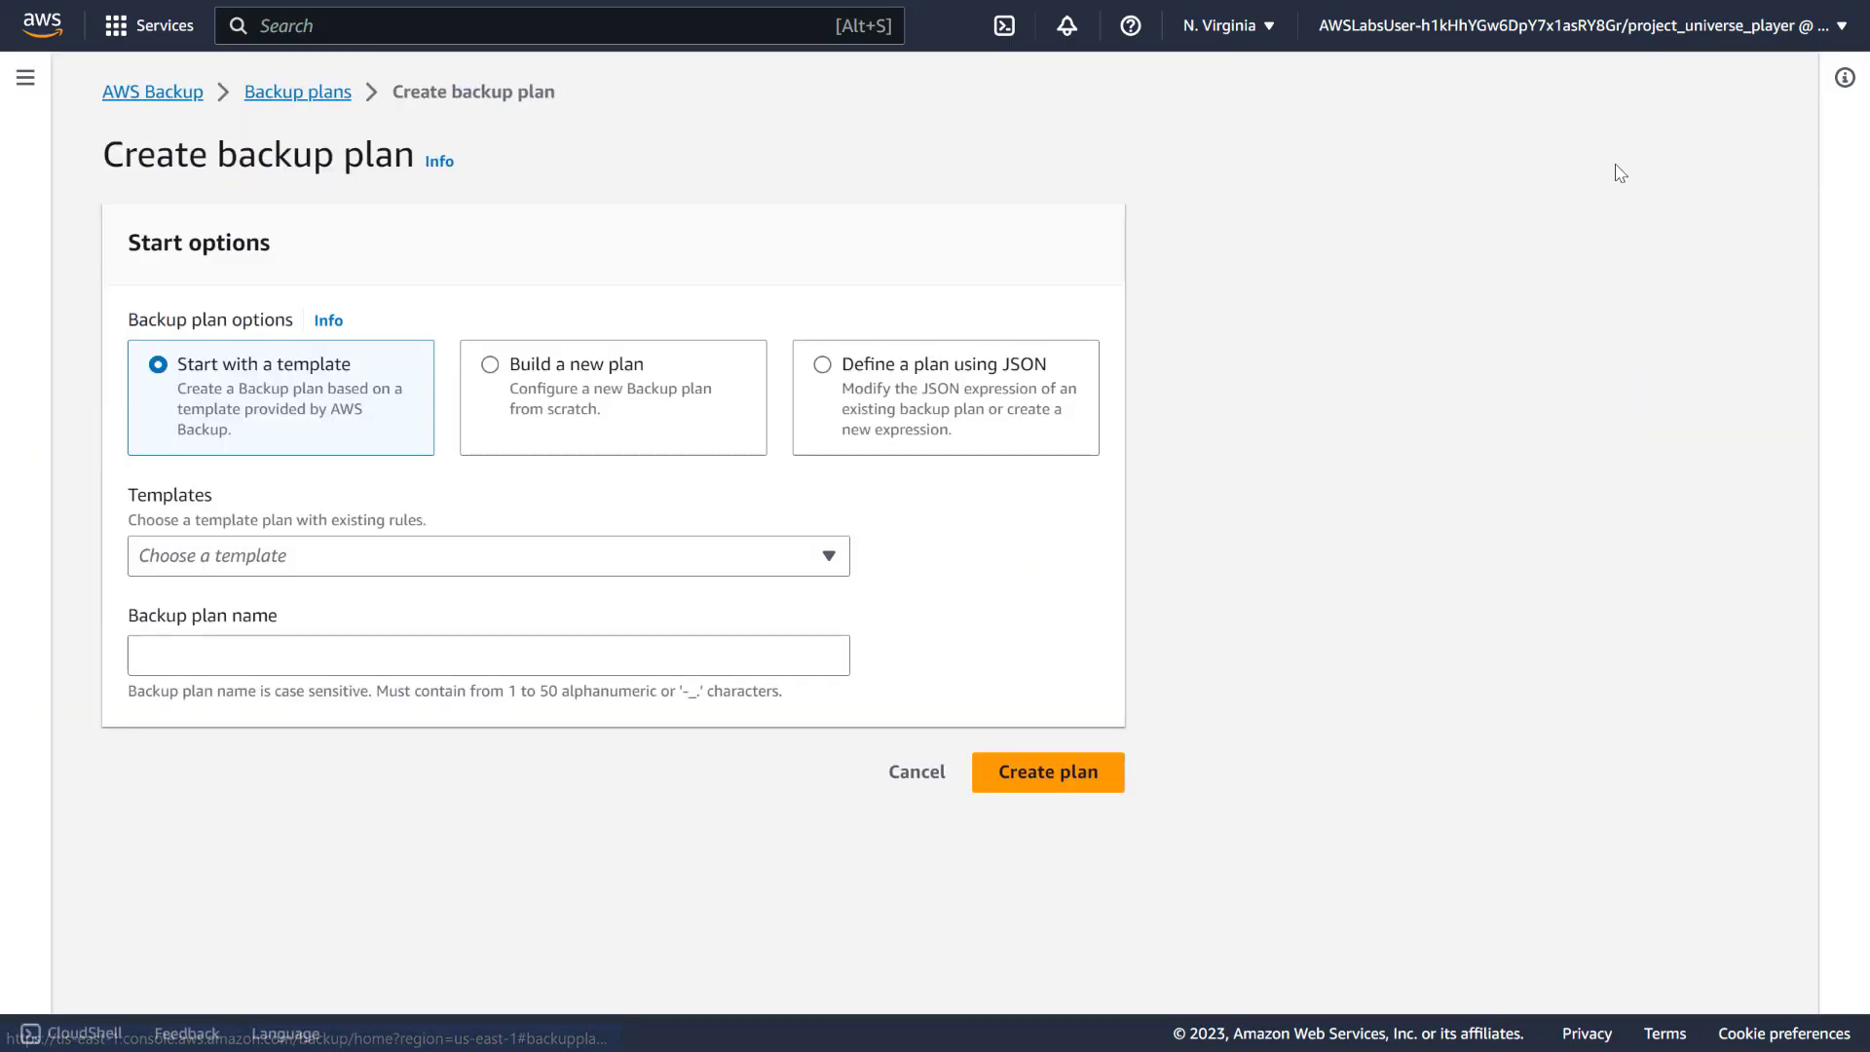
click(491, 368)
click(350, 532)
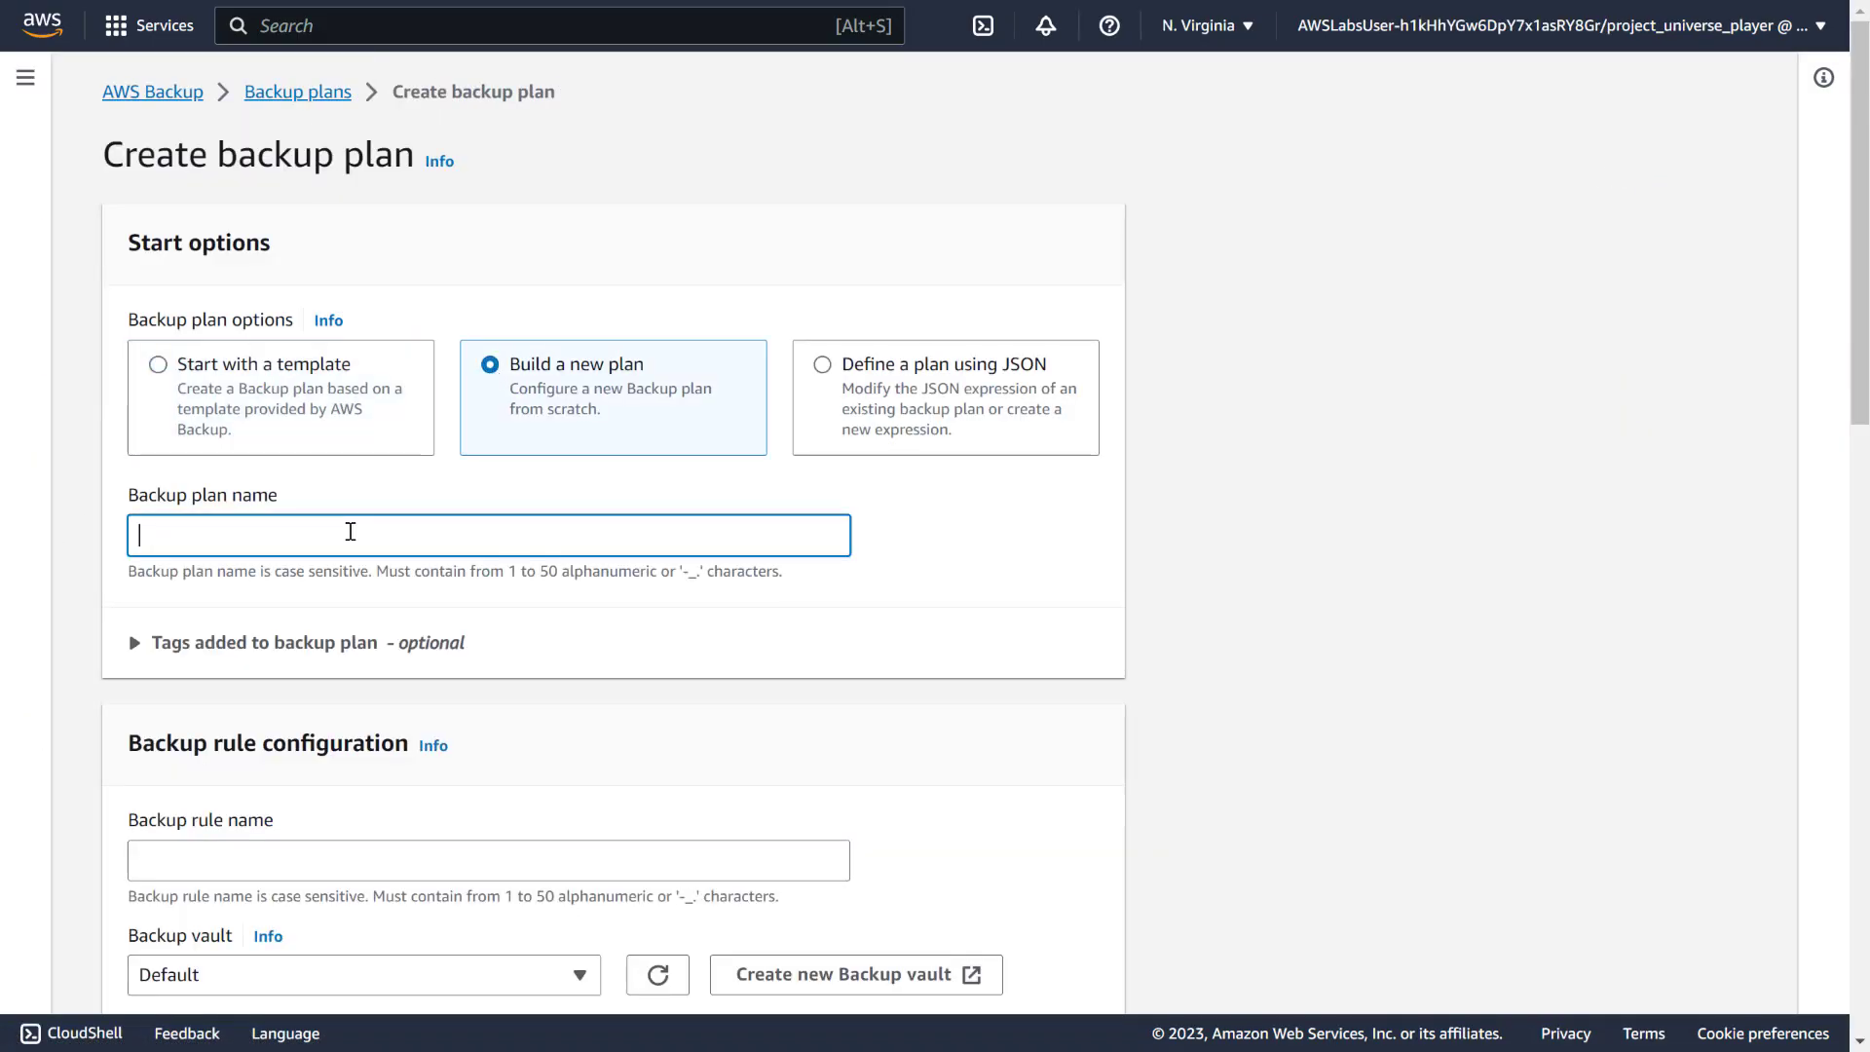
text(pup_world-backup-plan)
scroll(454, 520, down, 1)
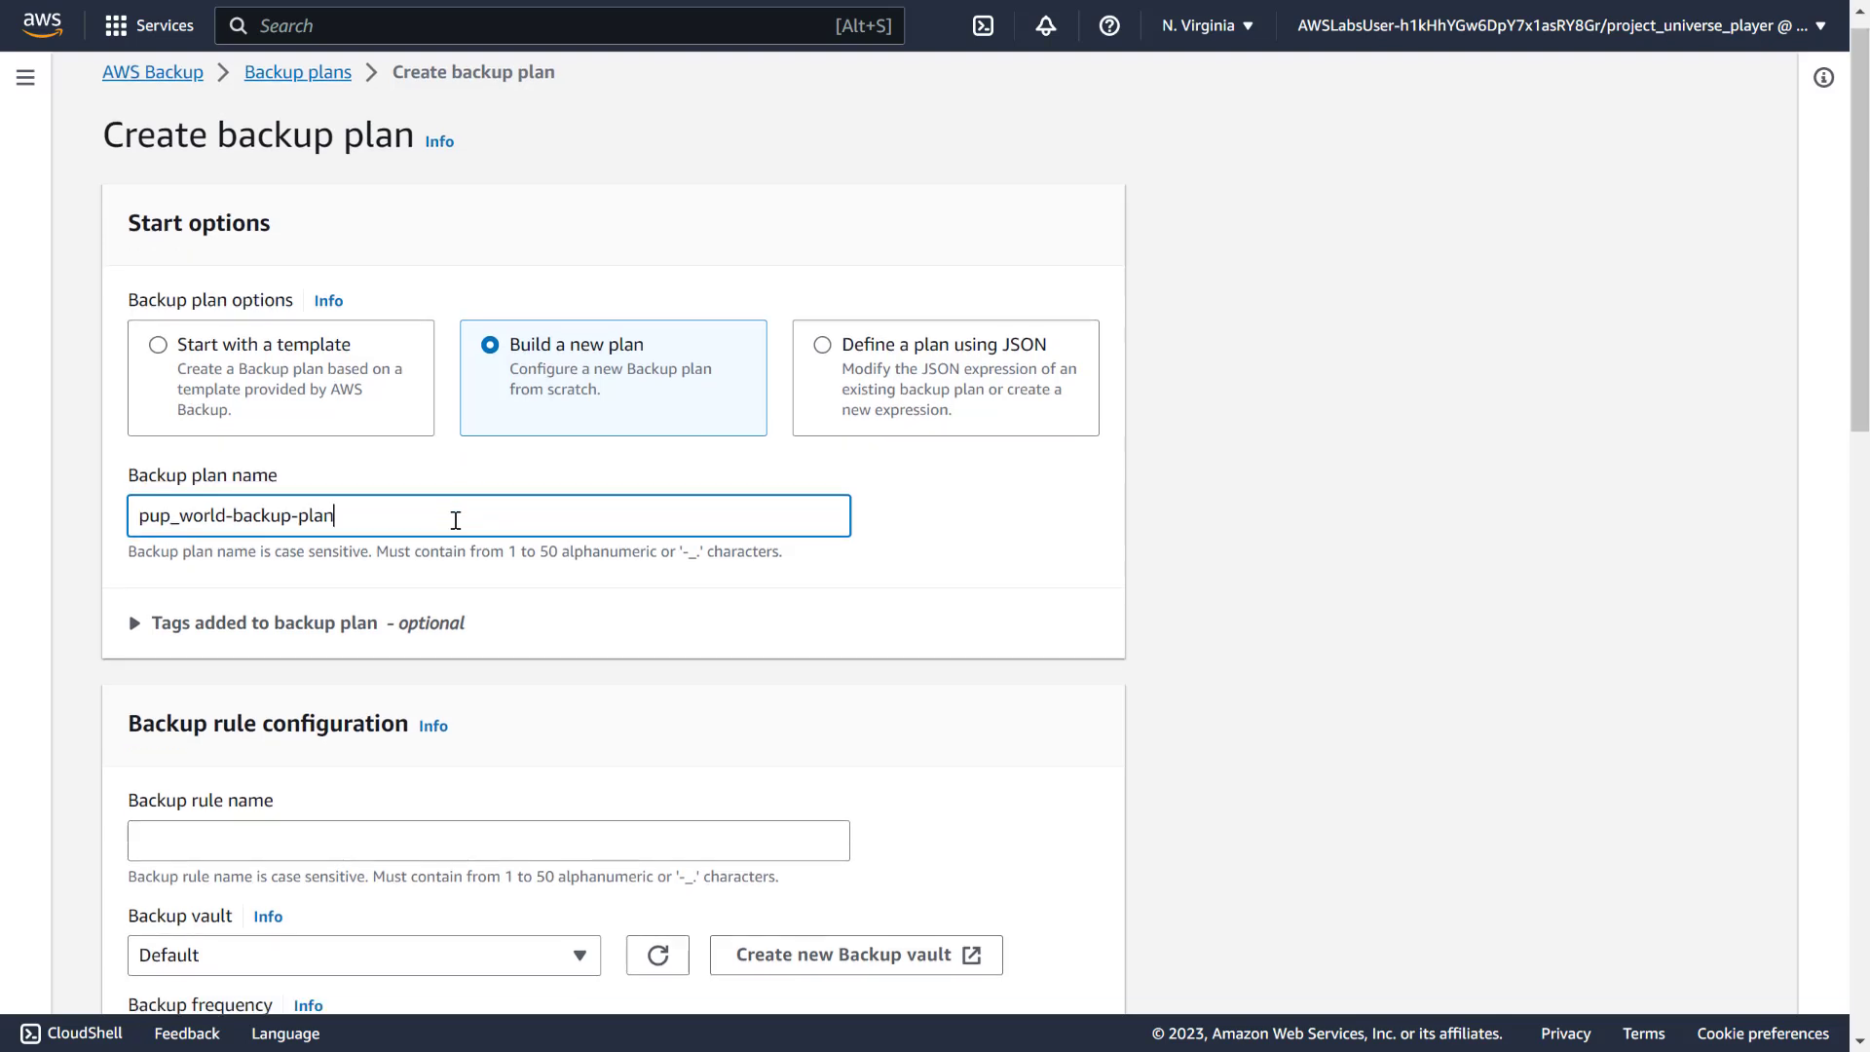
scroll(455, 520, down, 2)
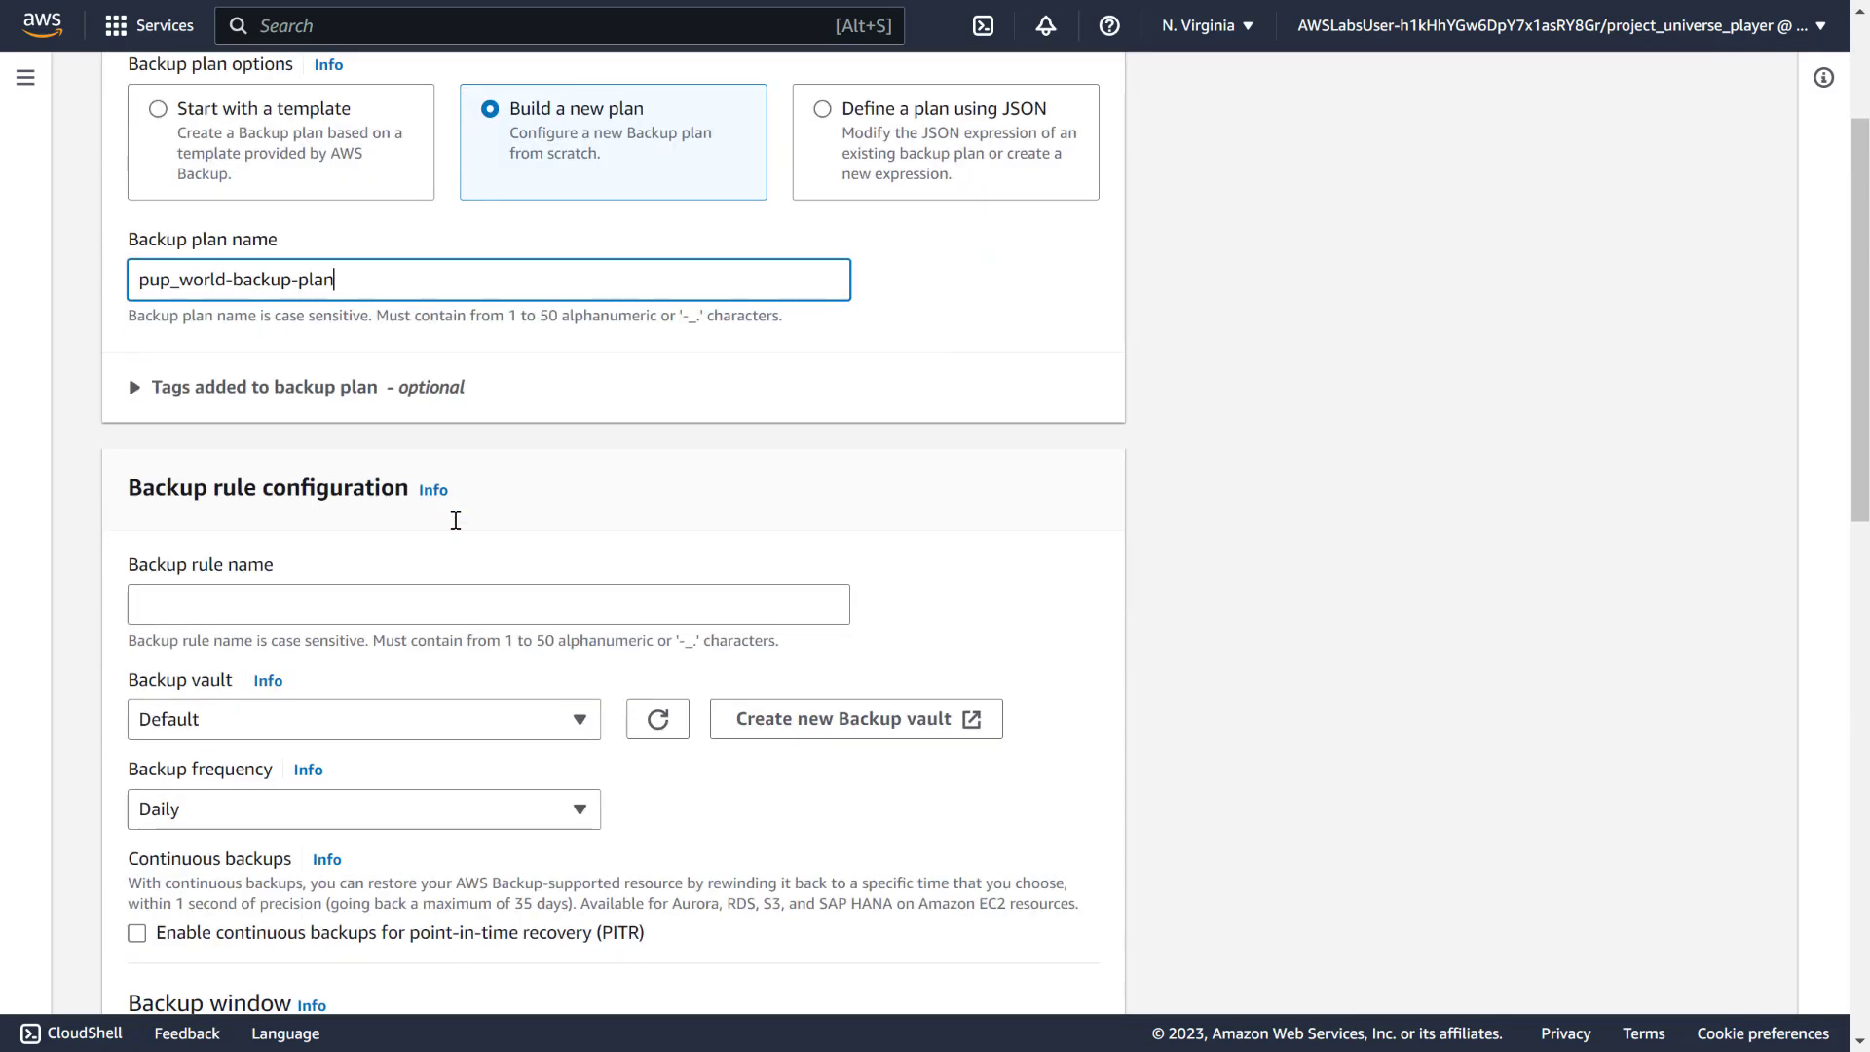
Name the rule backup_rule and send its backups to the pup_world-backup vault
click(212, 606)
text(b)
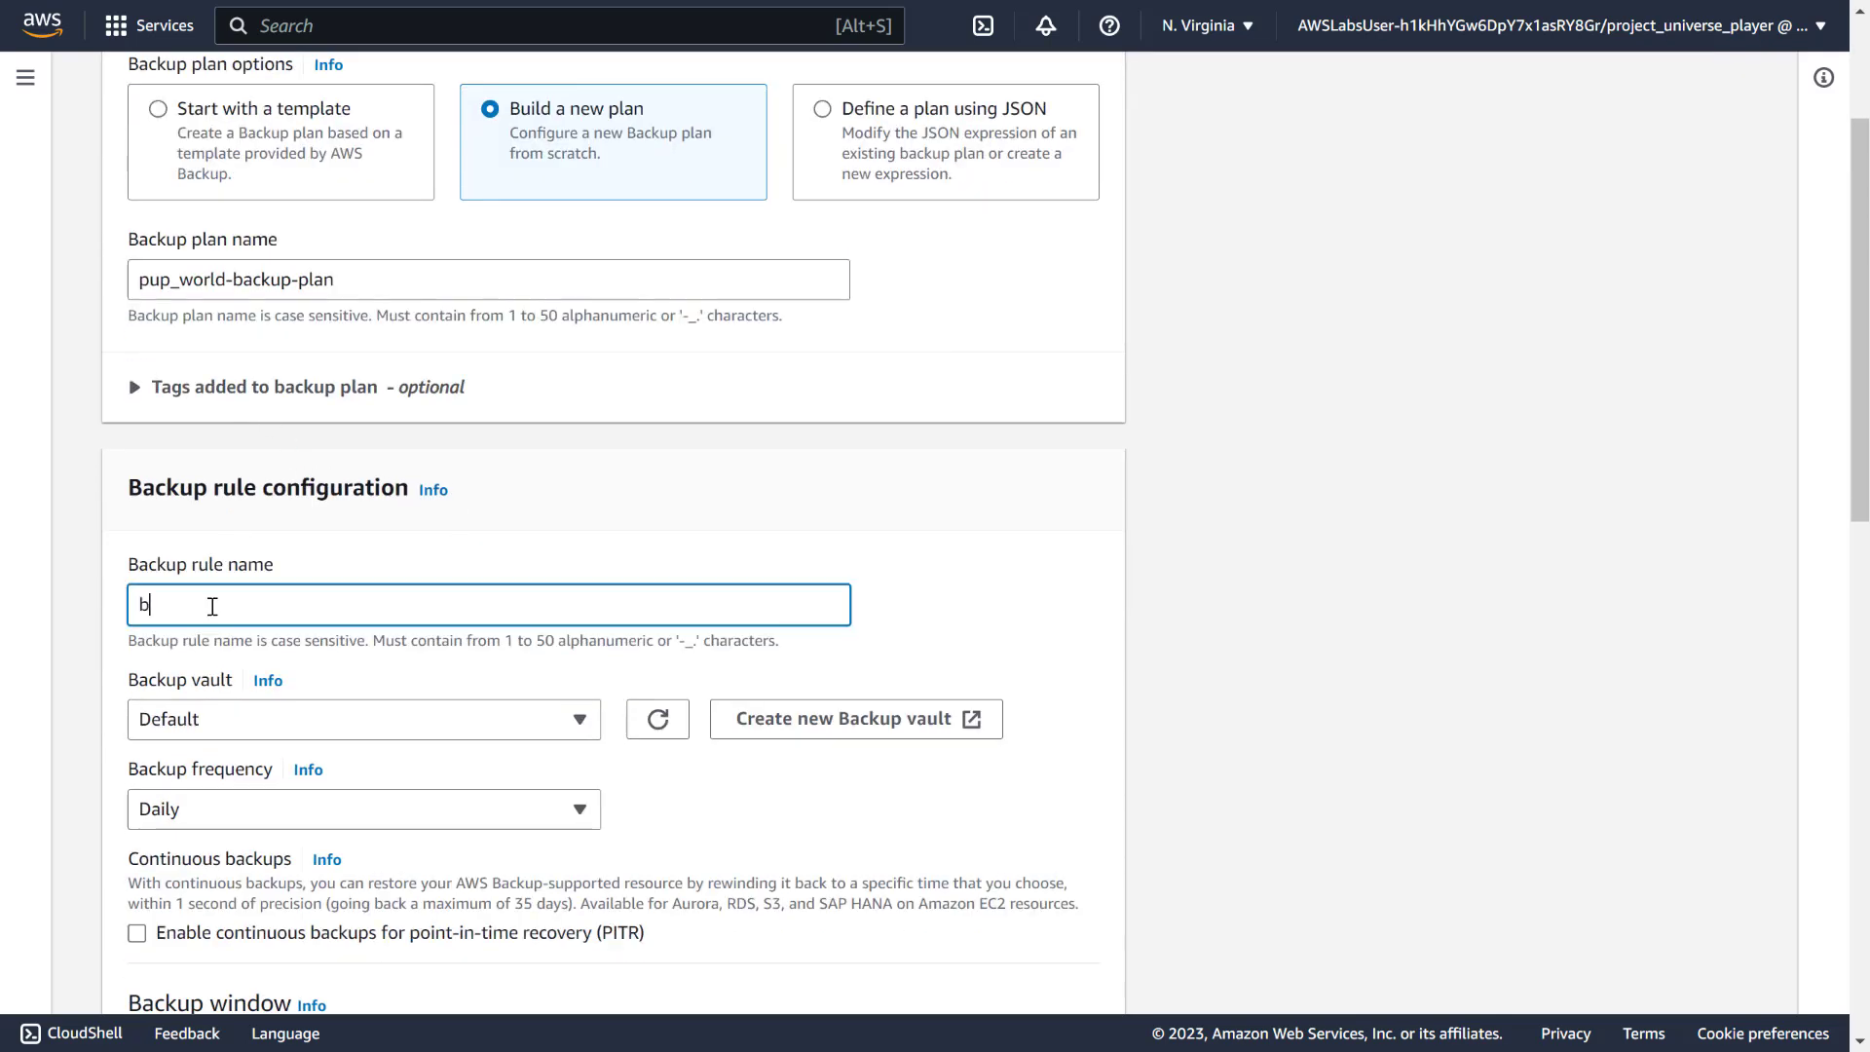
text(ackup_rule)
scroll(212, 606, down, 4)
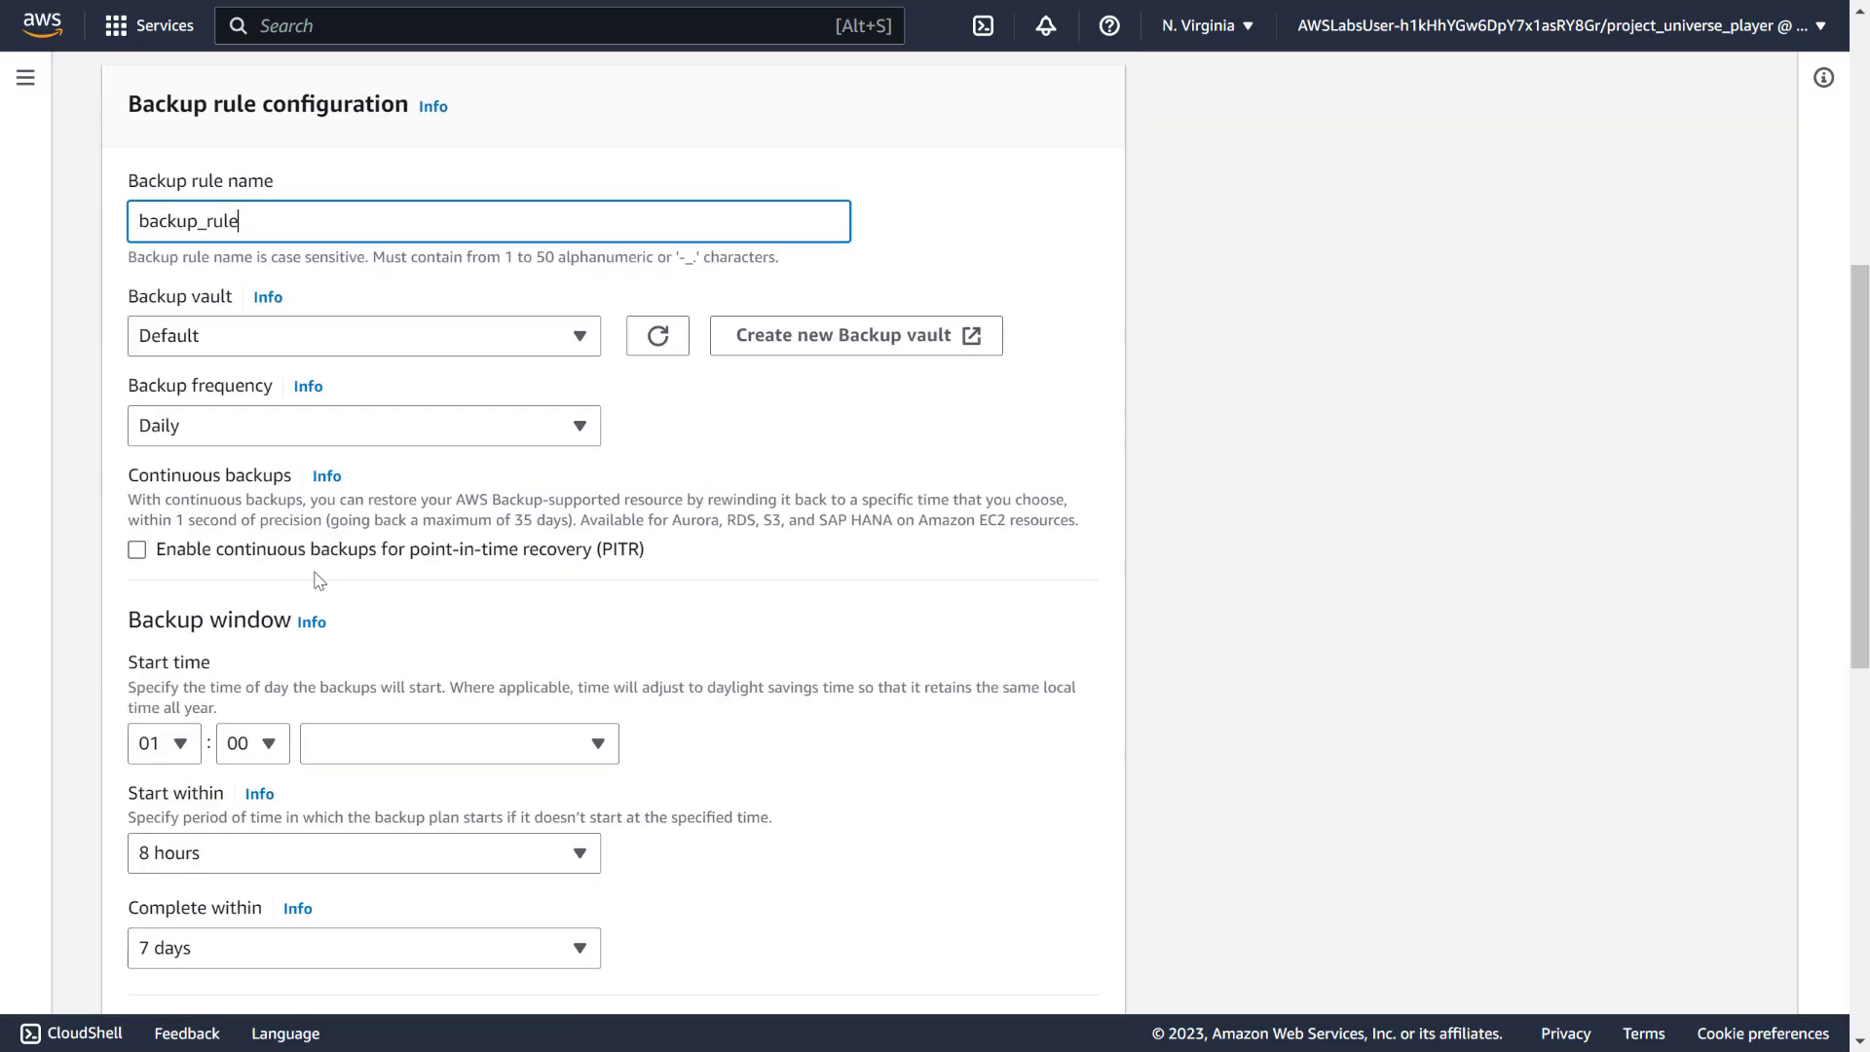
click(582, 334)
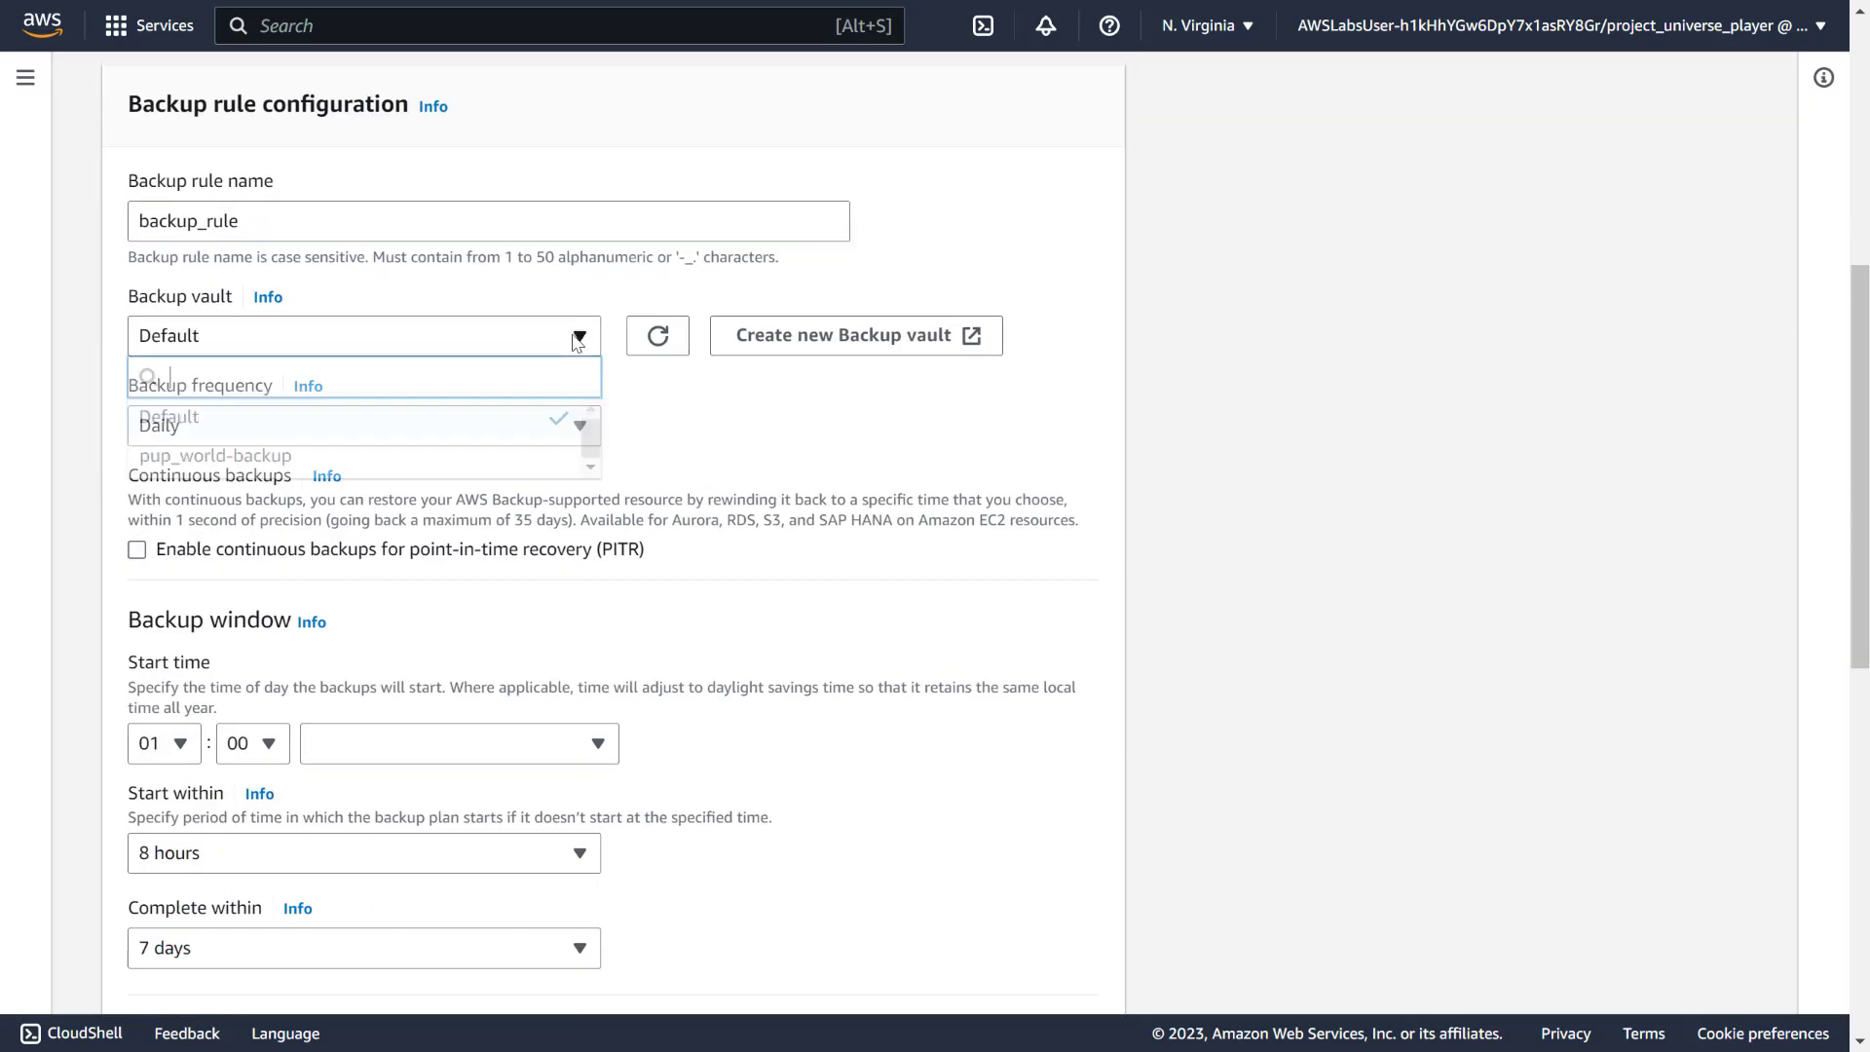
click(219, 456)
Schedule the rule weekly on Sunday, leaving the start hour at 01
click(490, 421)
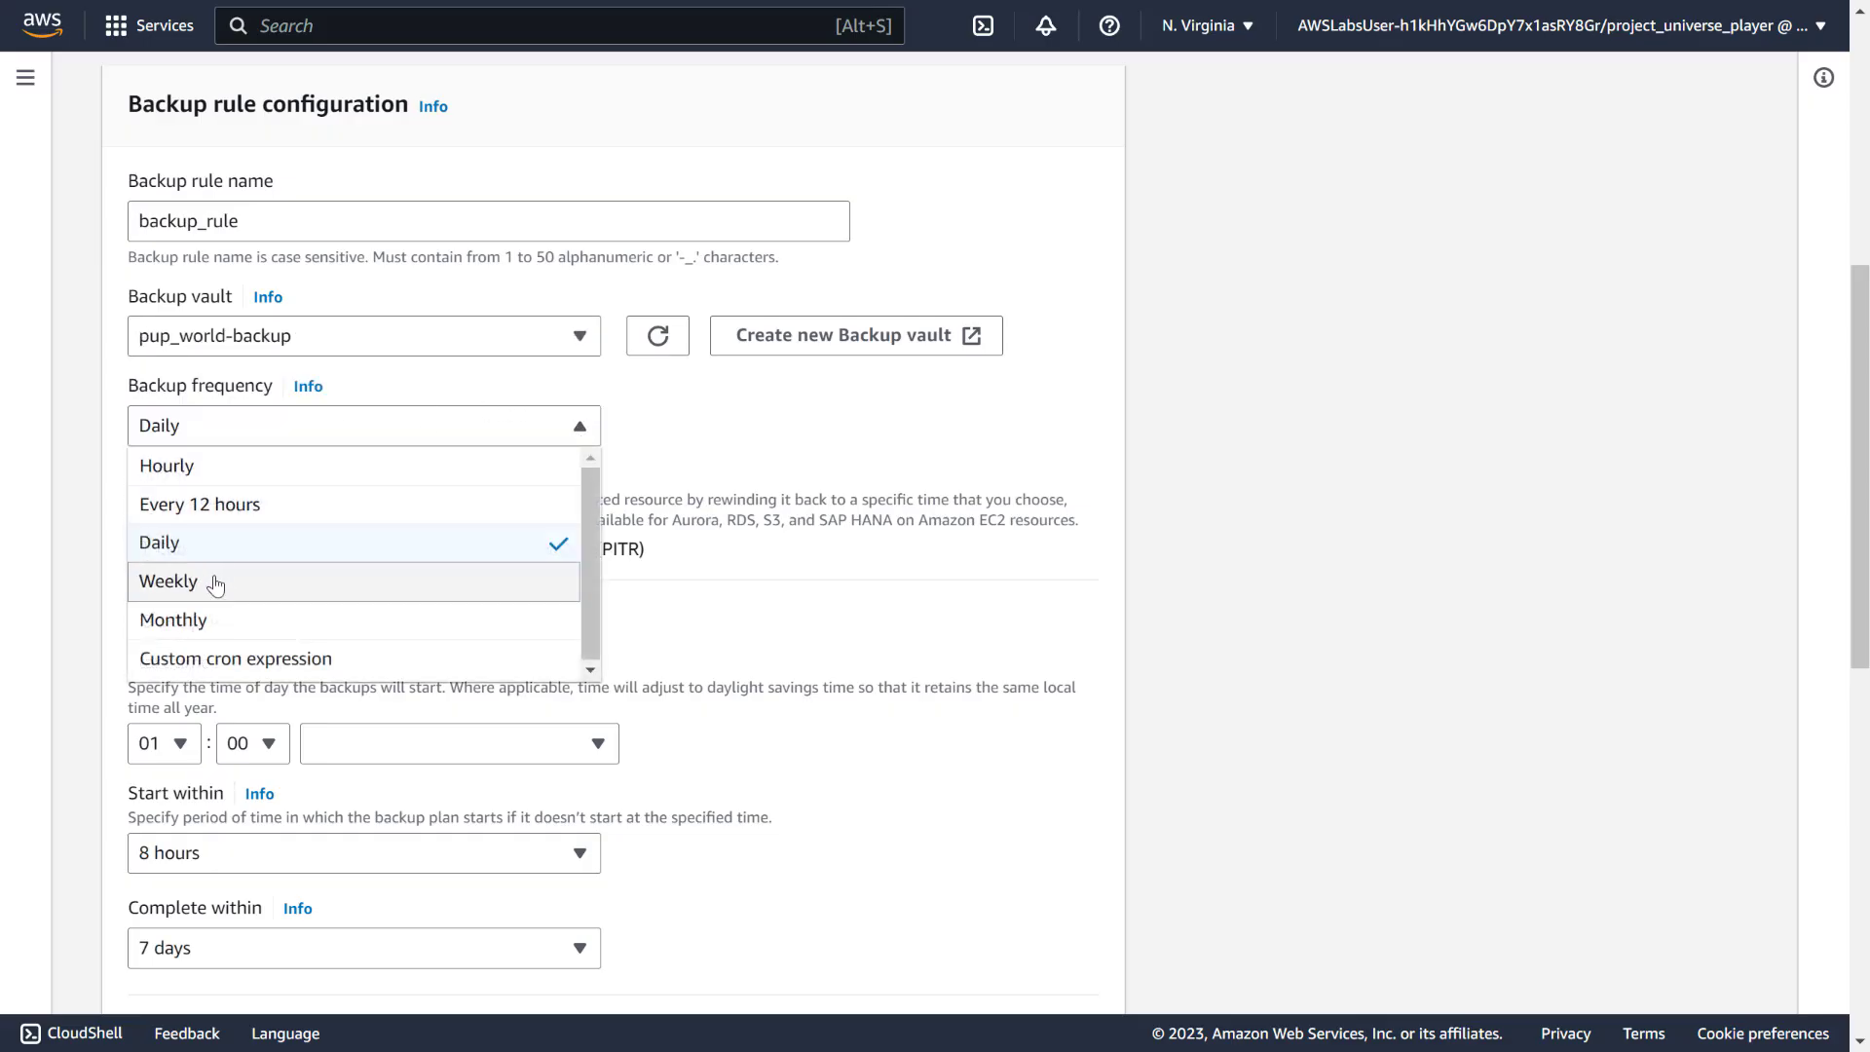
click(211, 582)
click(577, 474)
scroll(575, 487, down, 3)
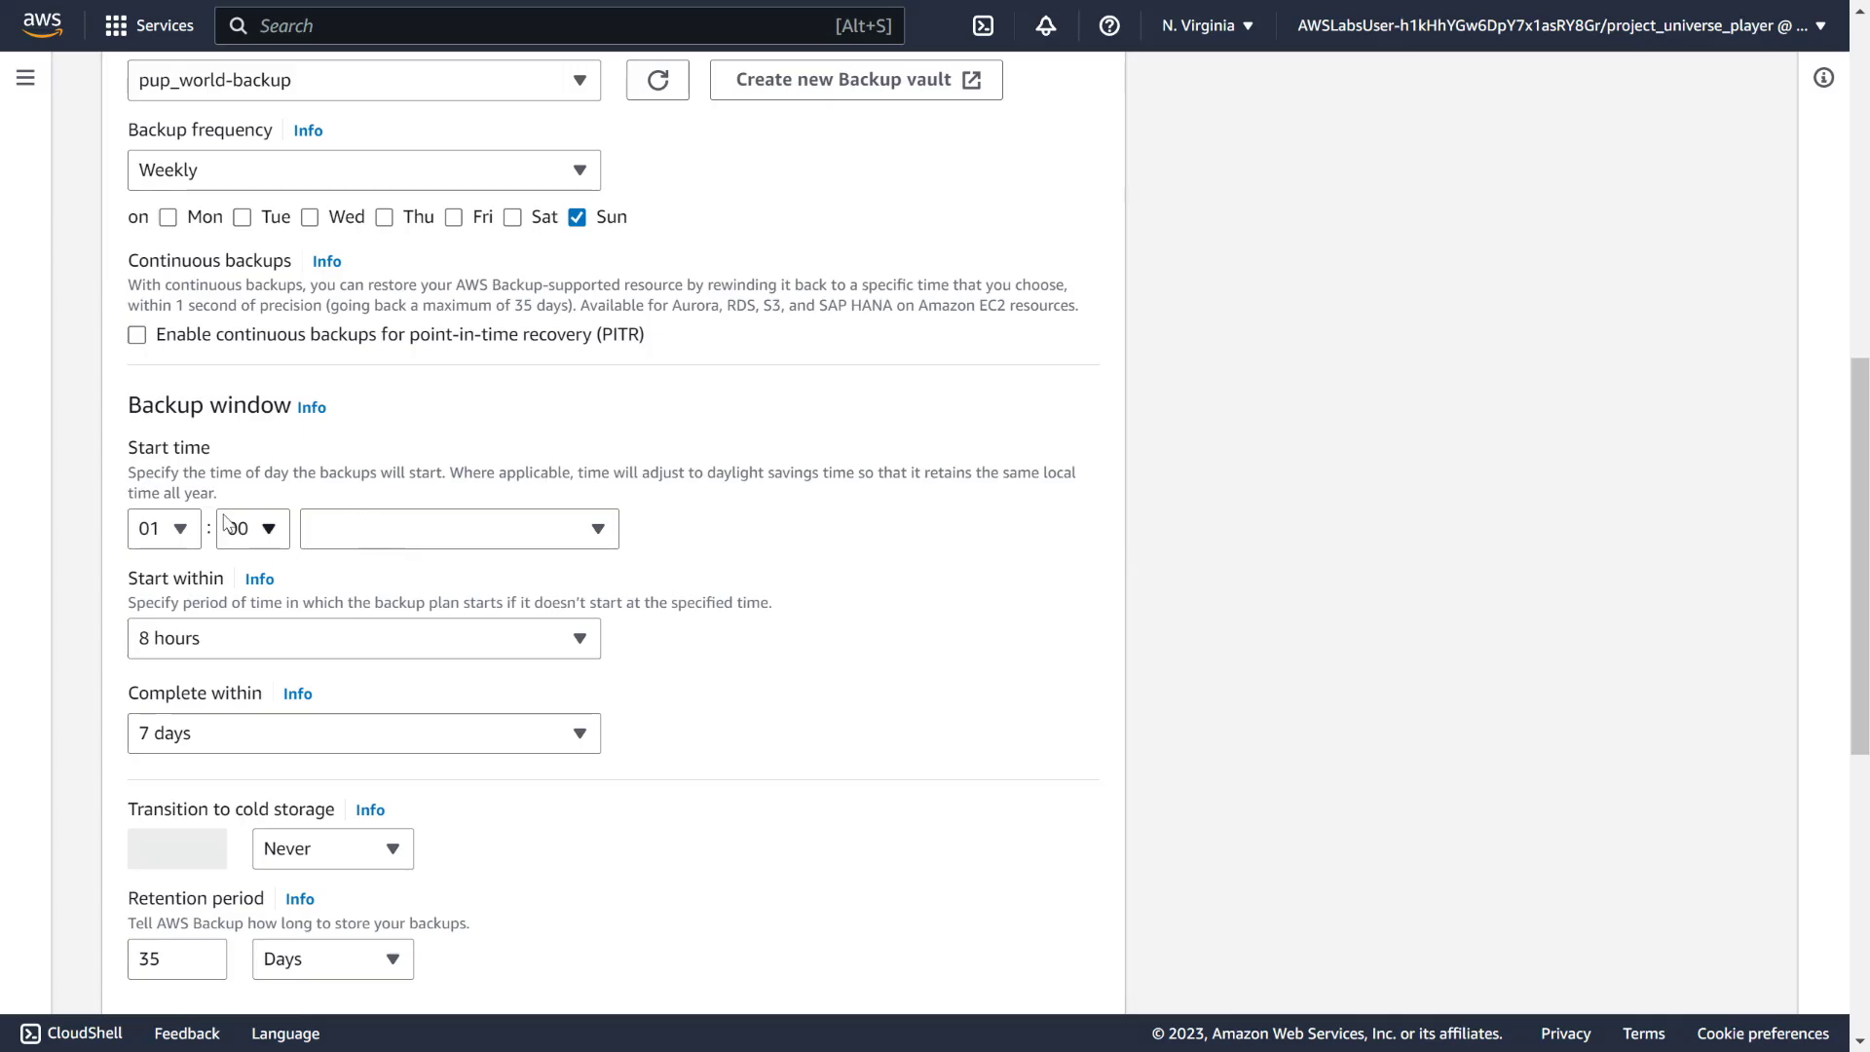
click(165, 531)
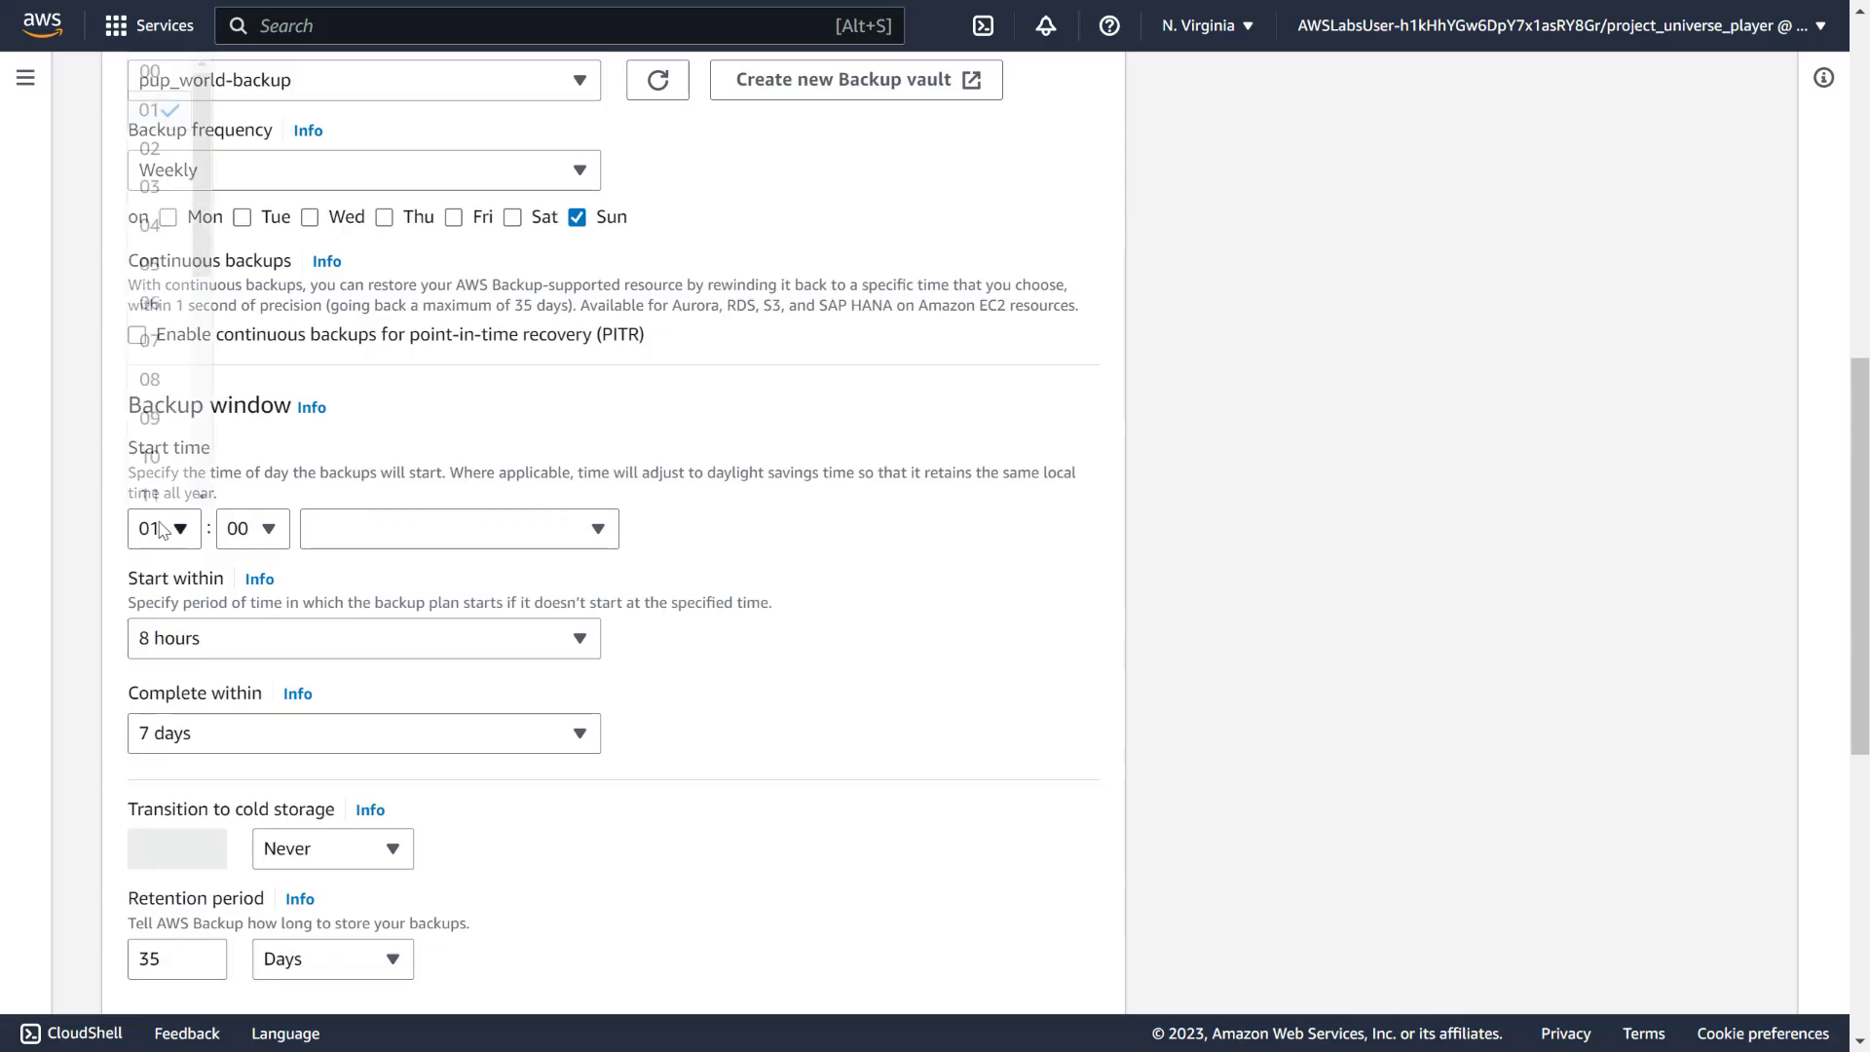
click(363, 494)
scroll(360, 487, down, 3)
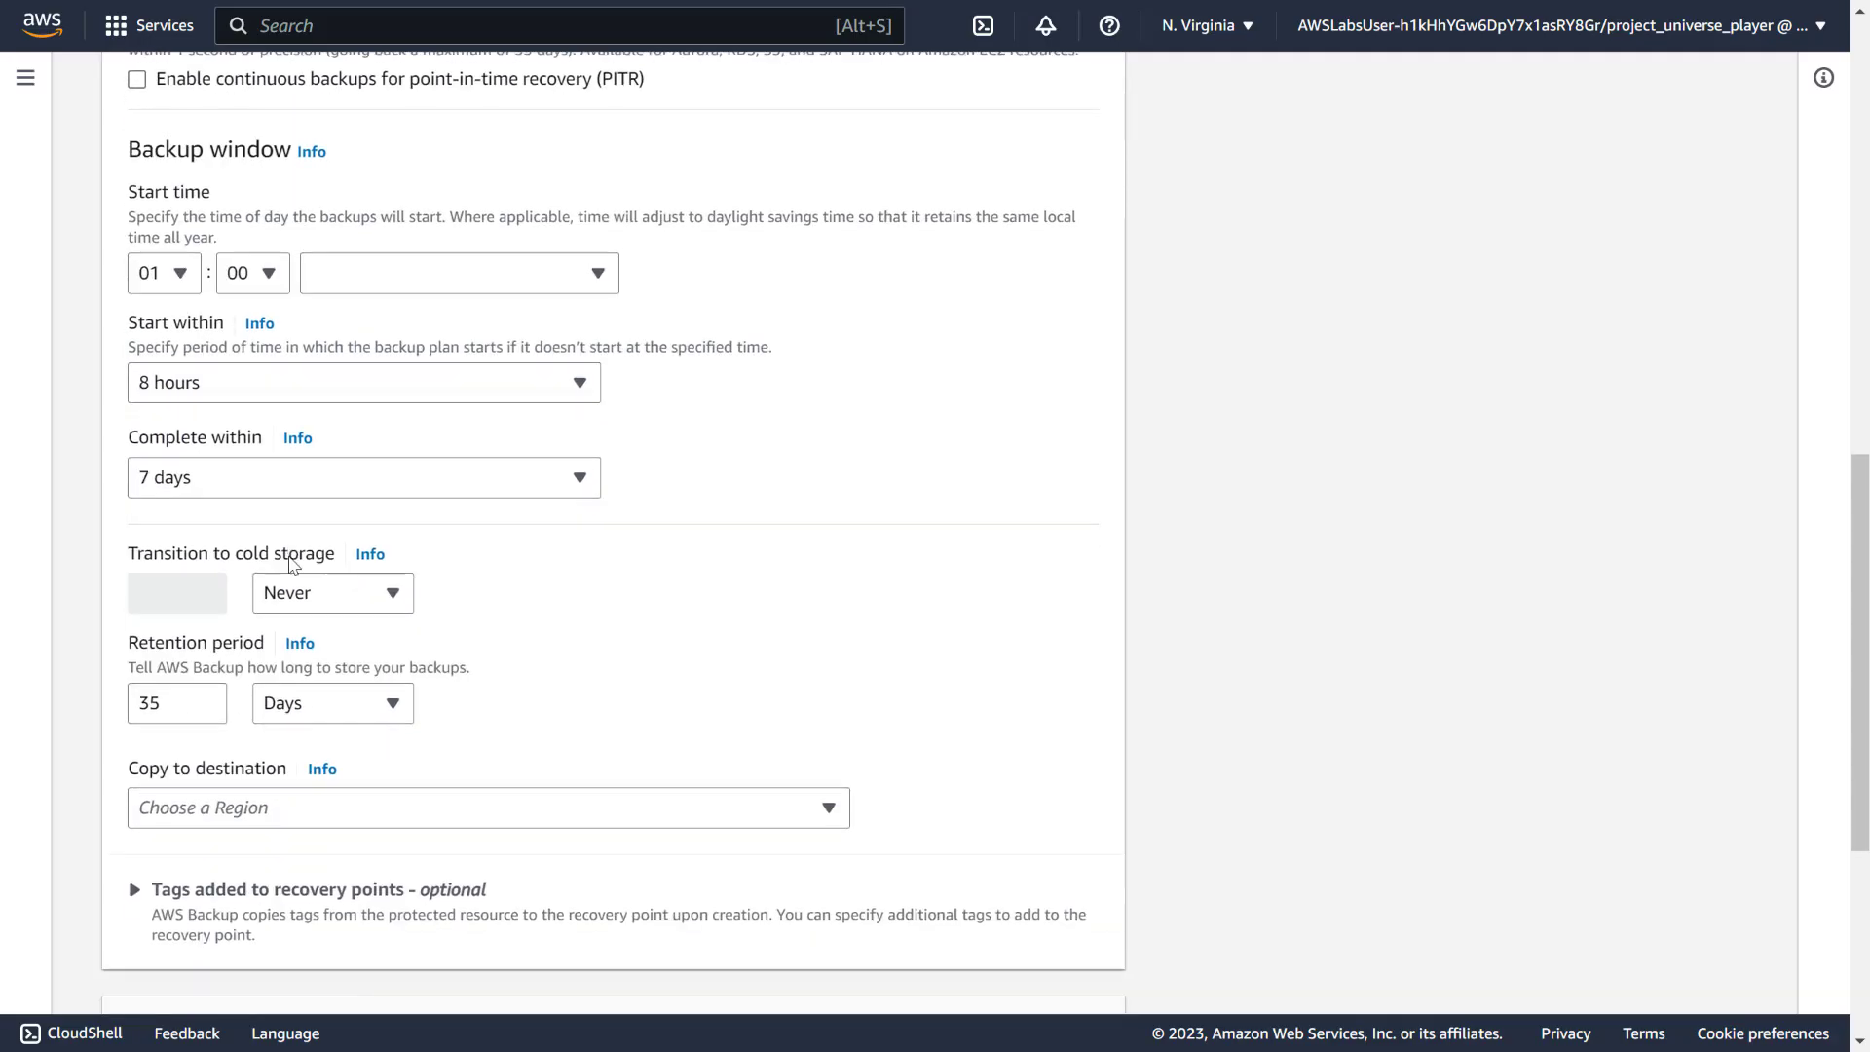
scroll(580, 490, up, 6)
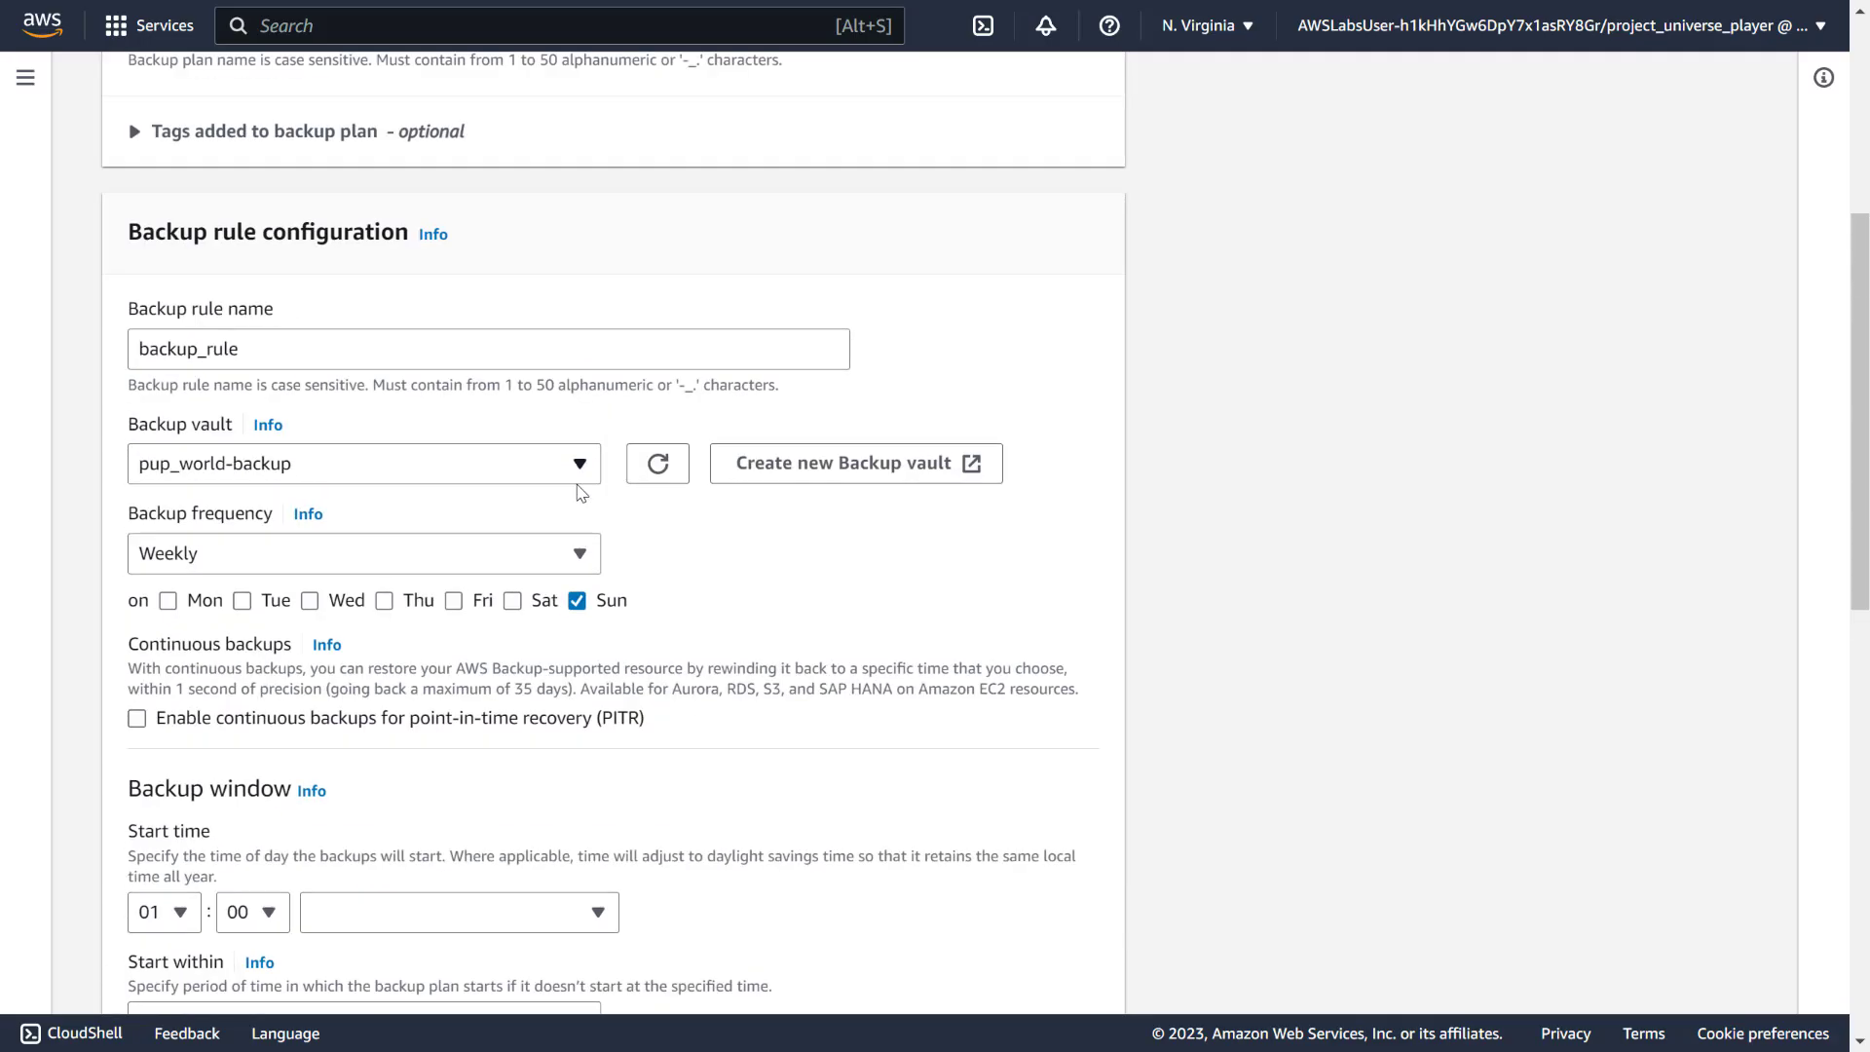
scroll(352, 730, down, 3)
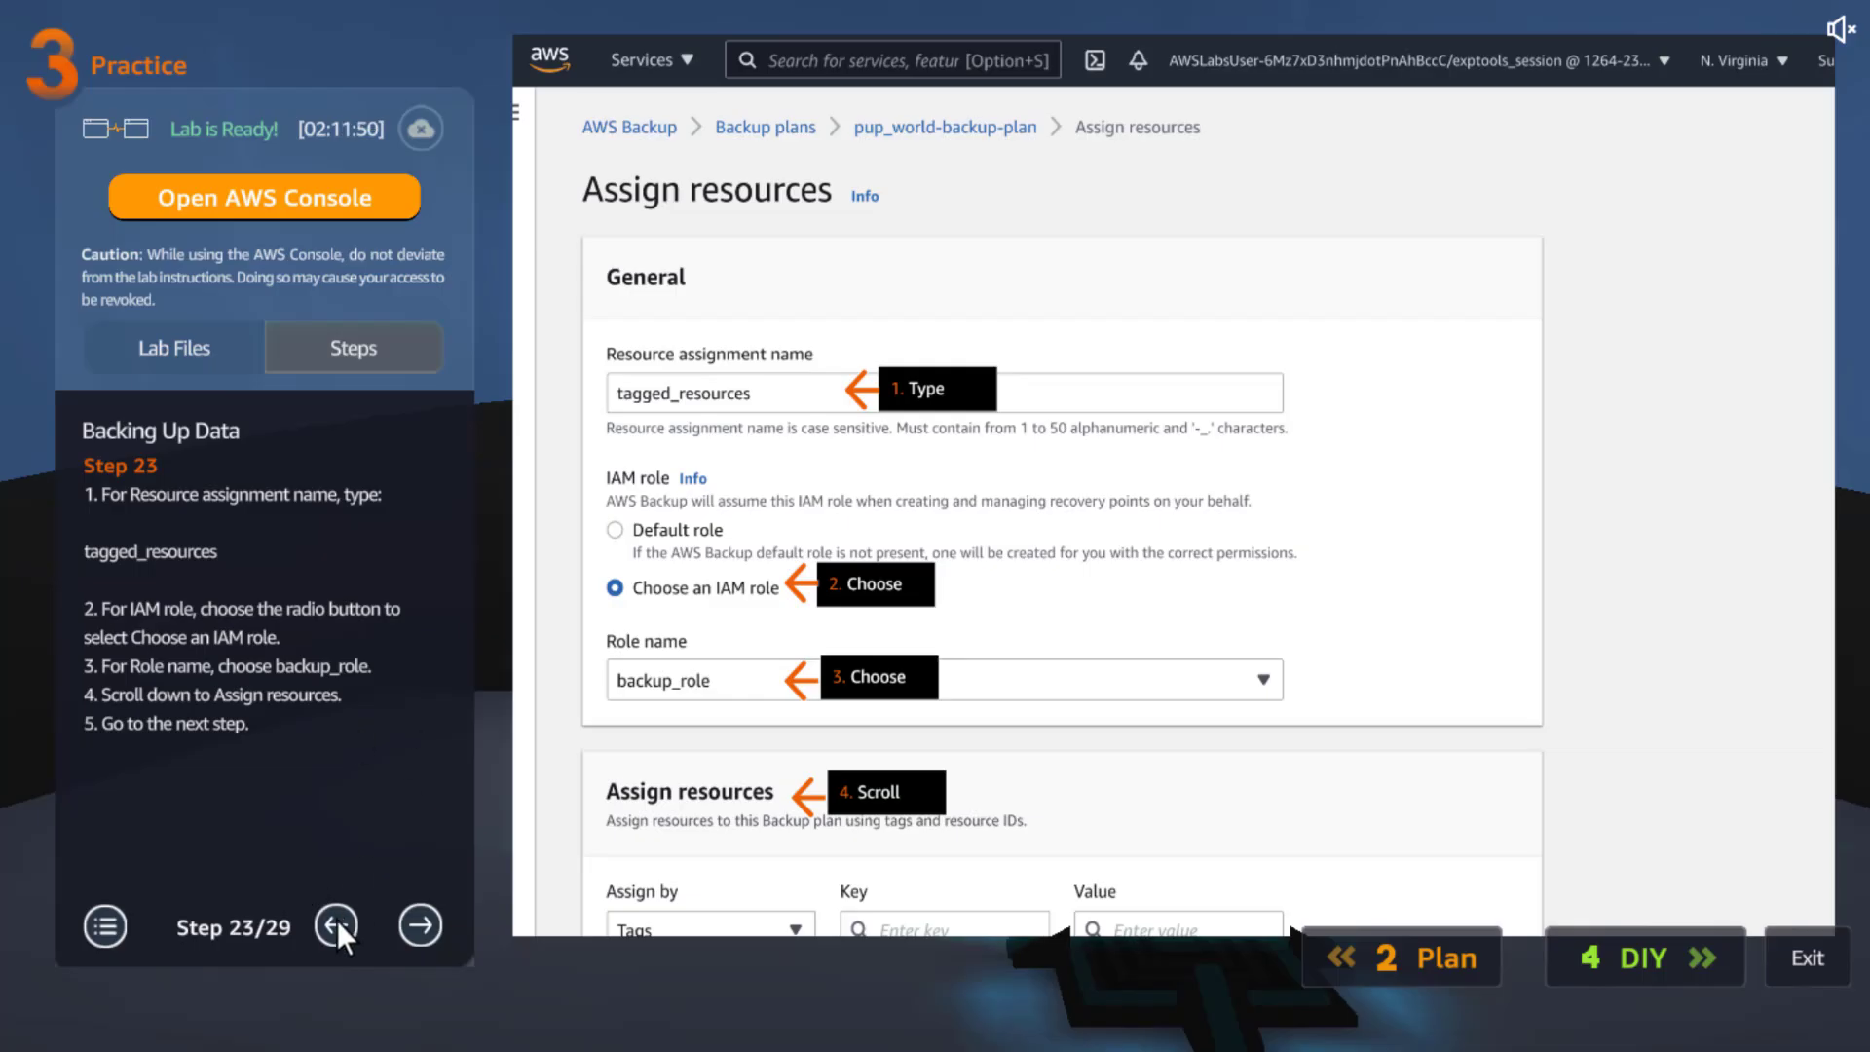
Step the lab guide back three steps to Step 19 on configuring the backup rule
click(337, 921)
click(337, 922)
click(337, 921)
click(337, 921)
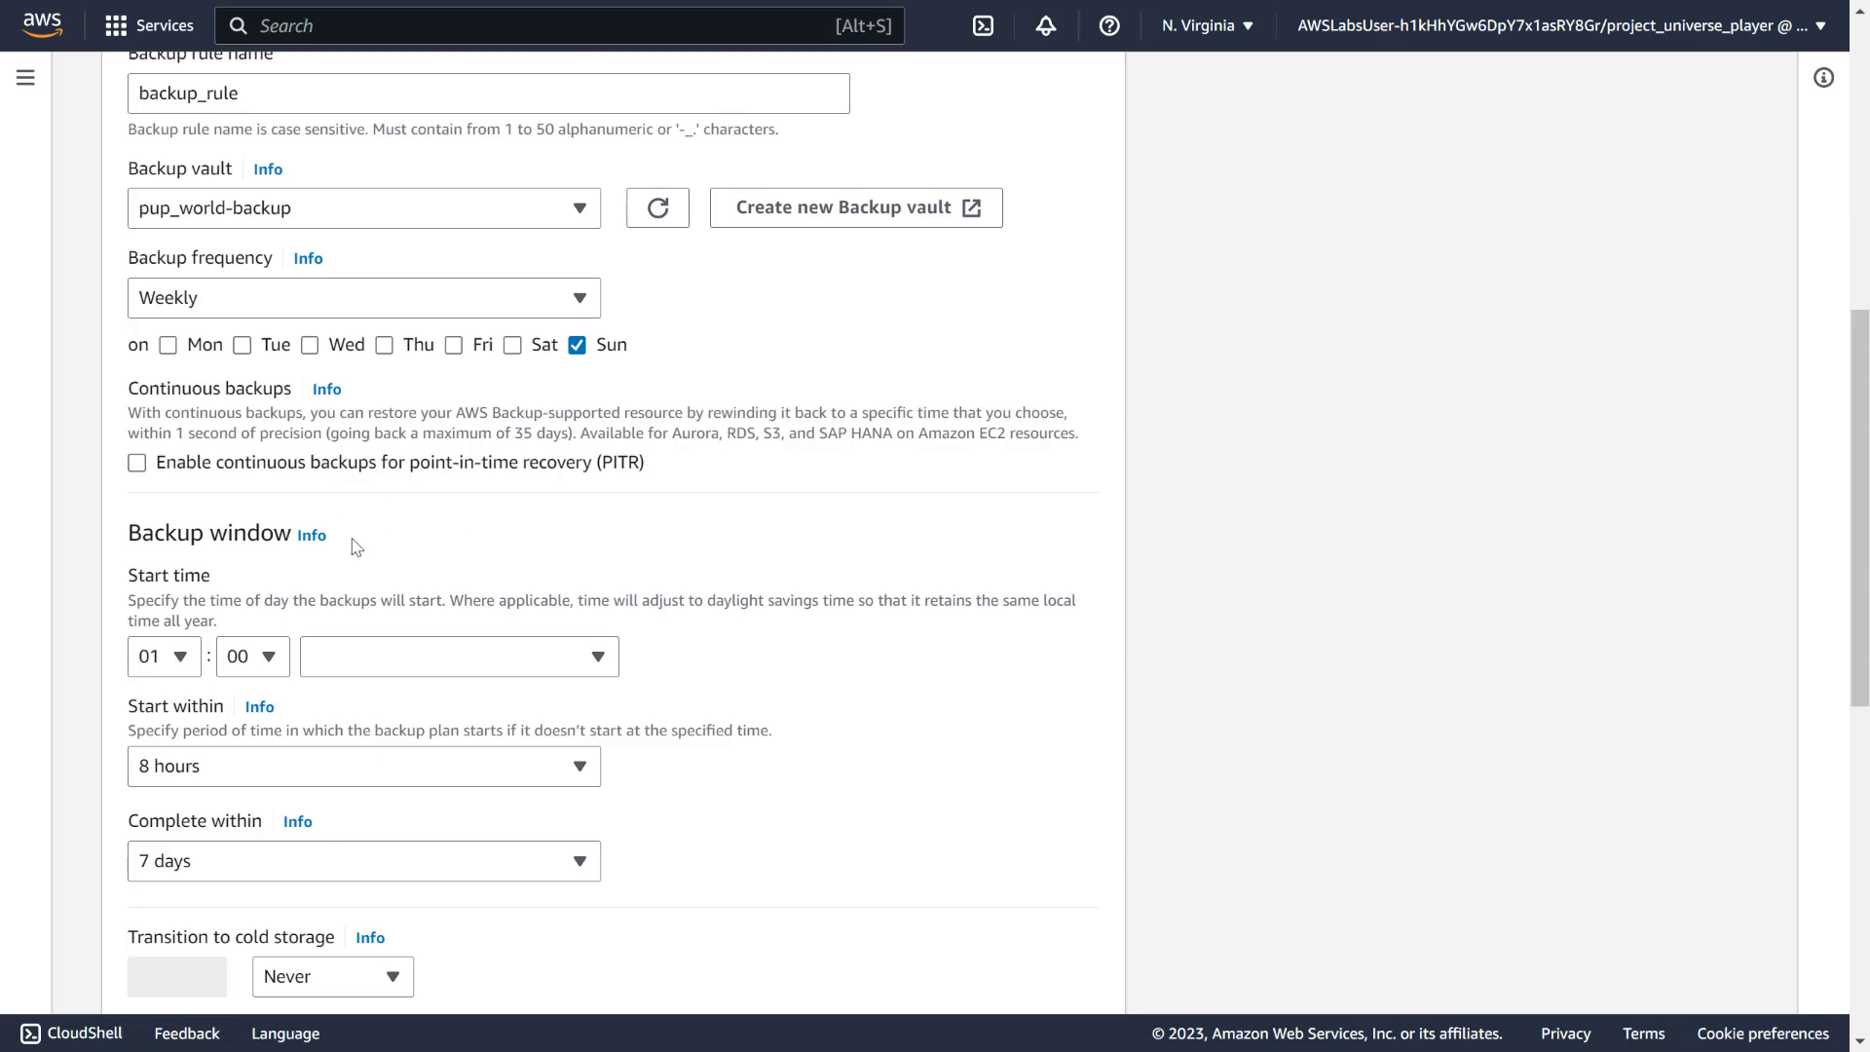
Review the weekly Sunday rule, leaving continuous point-in-time backups off and the time zone unchanged
scroll(341, 550, down, 4)
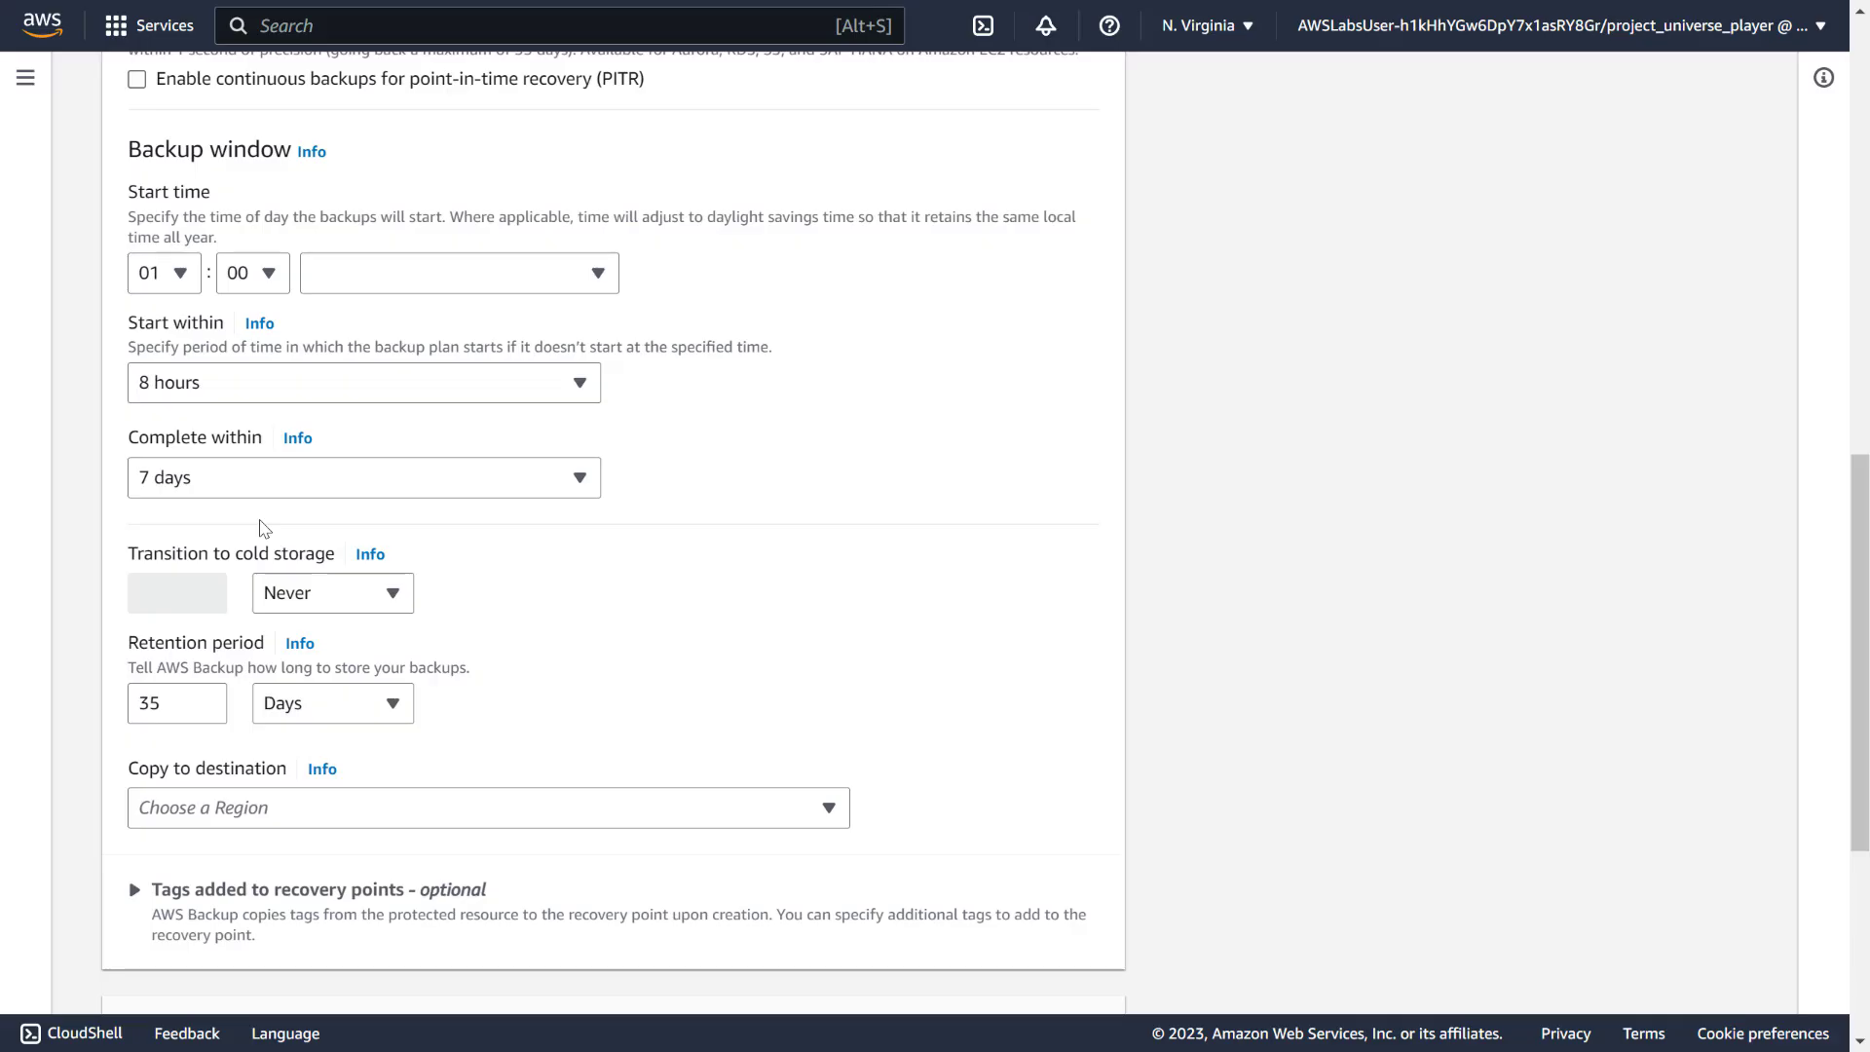
scroll(263, 528, up, 3)
scroll(264, 528, up, 3)
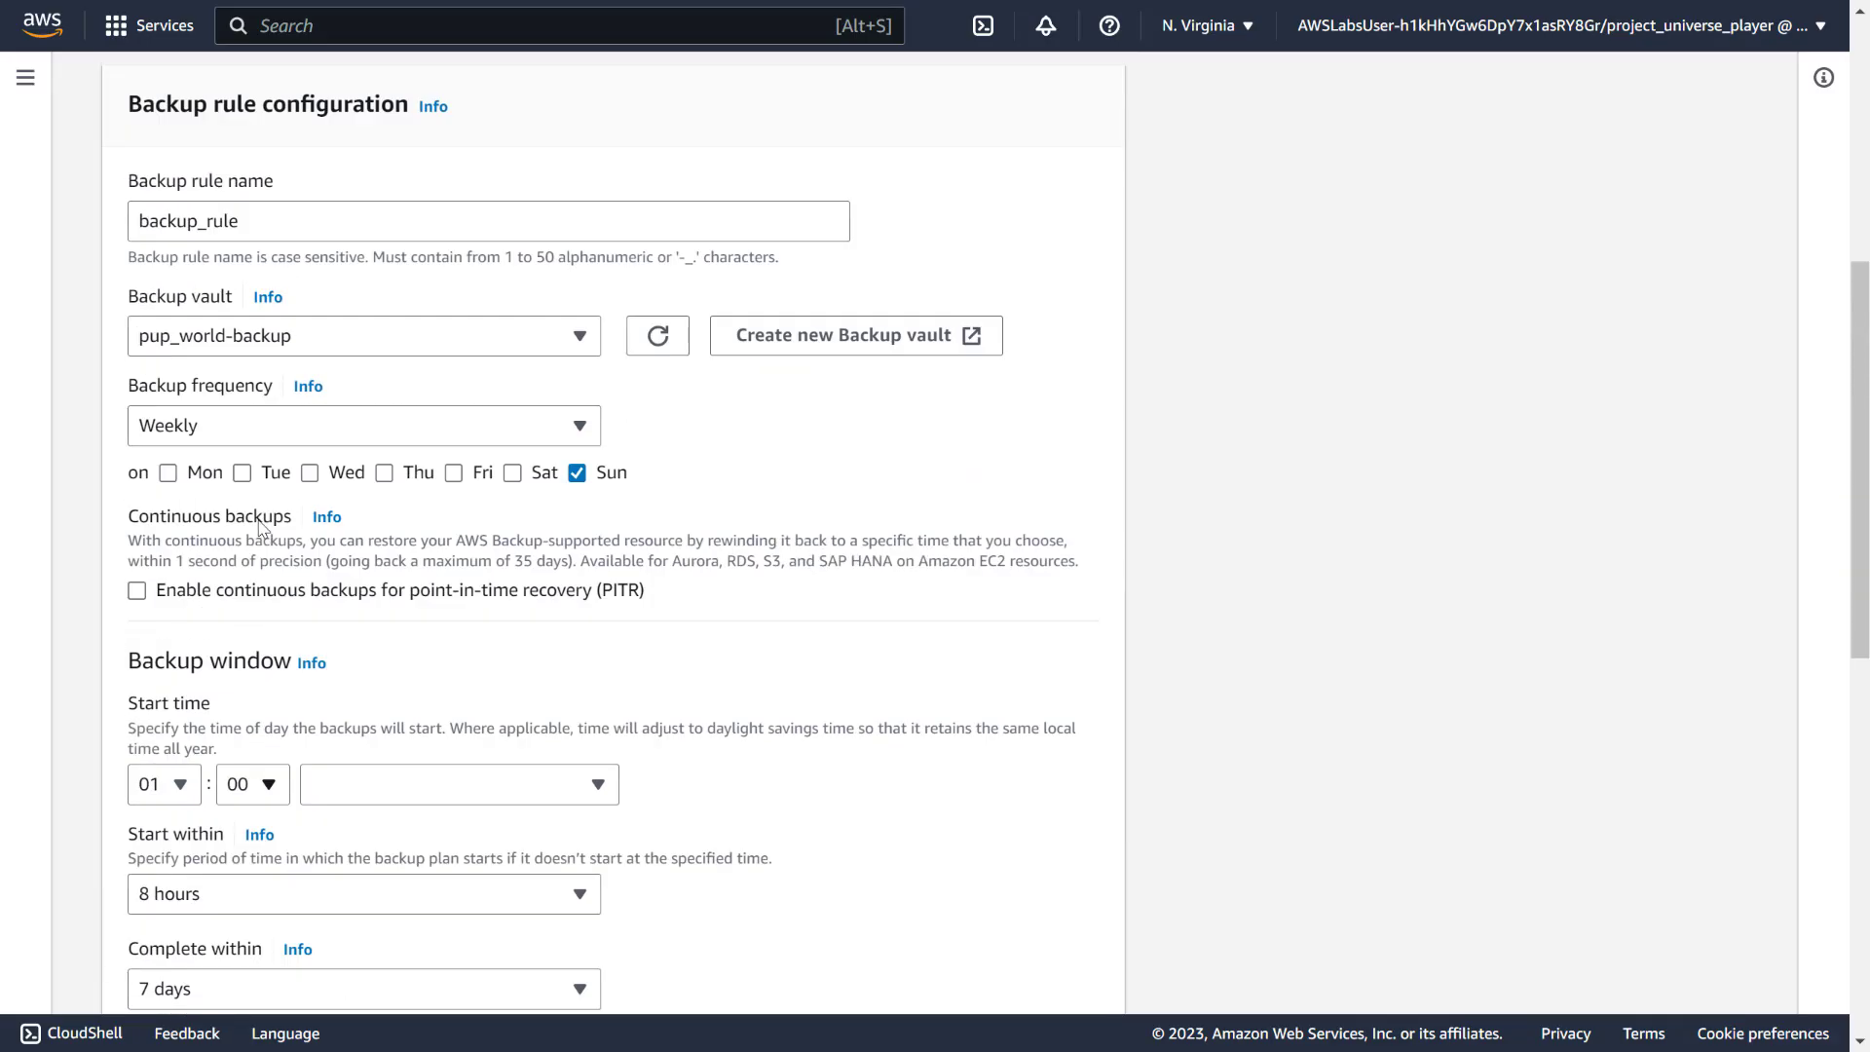
click(390, 598)
click(393, 598)
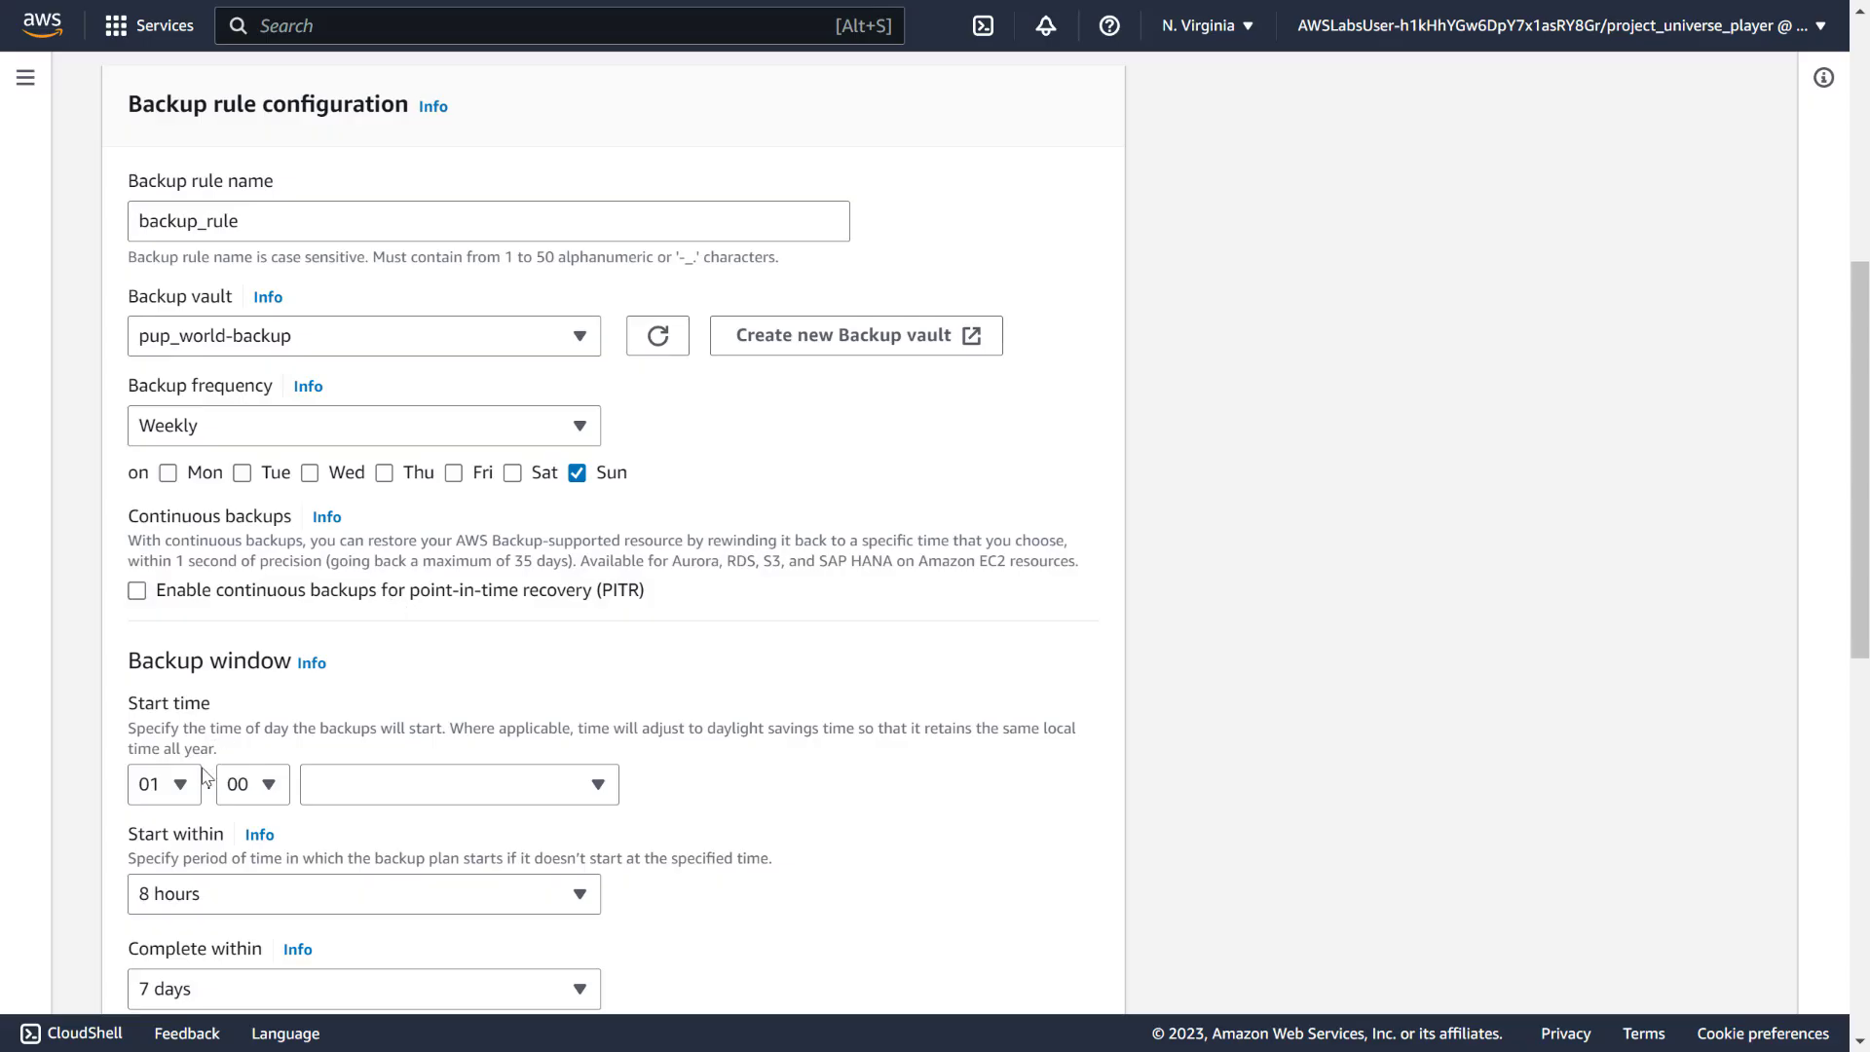
click(399, 793)
click(610, 811)
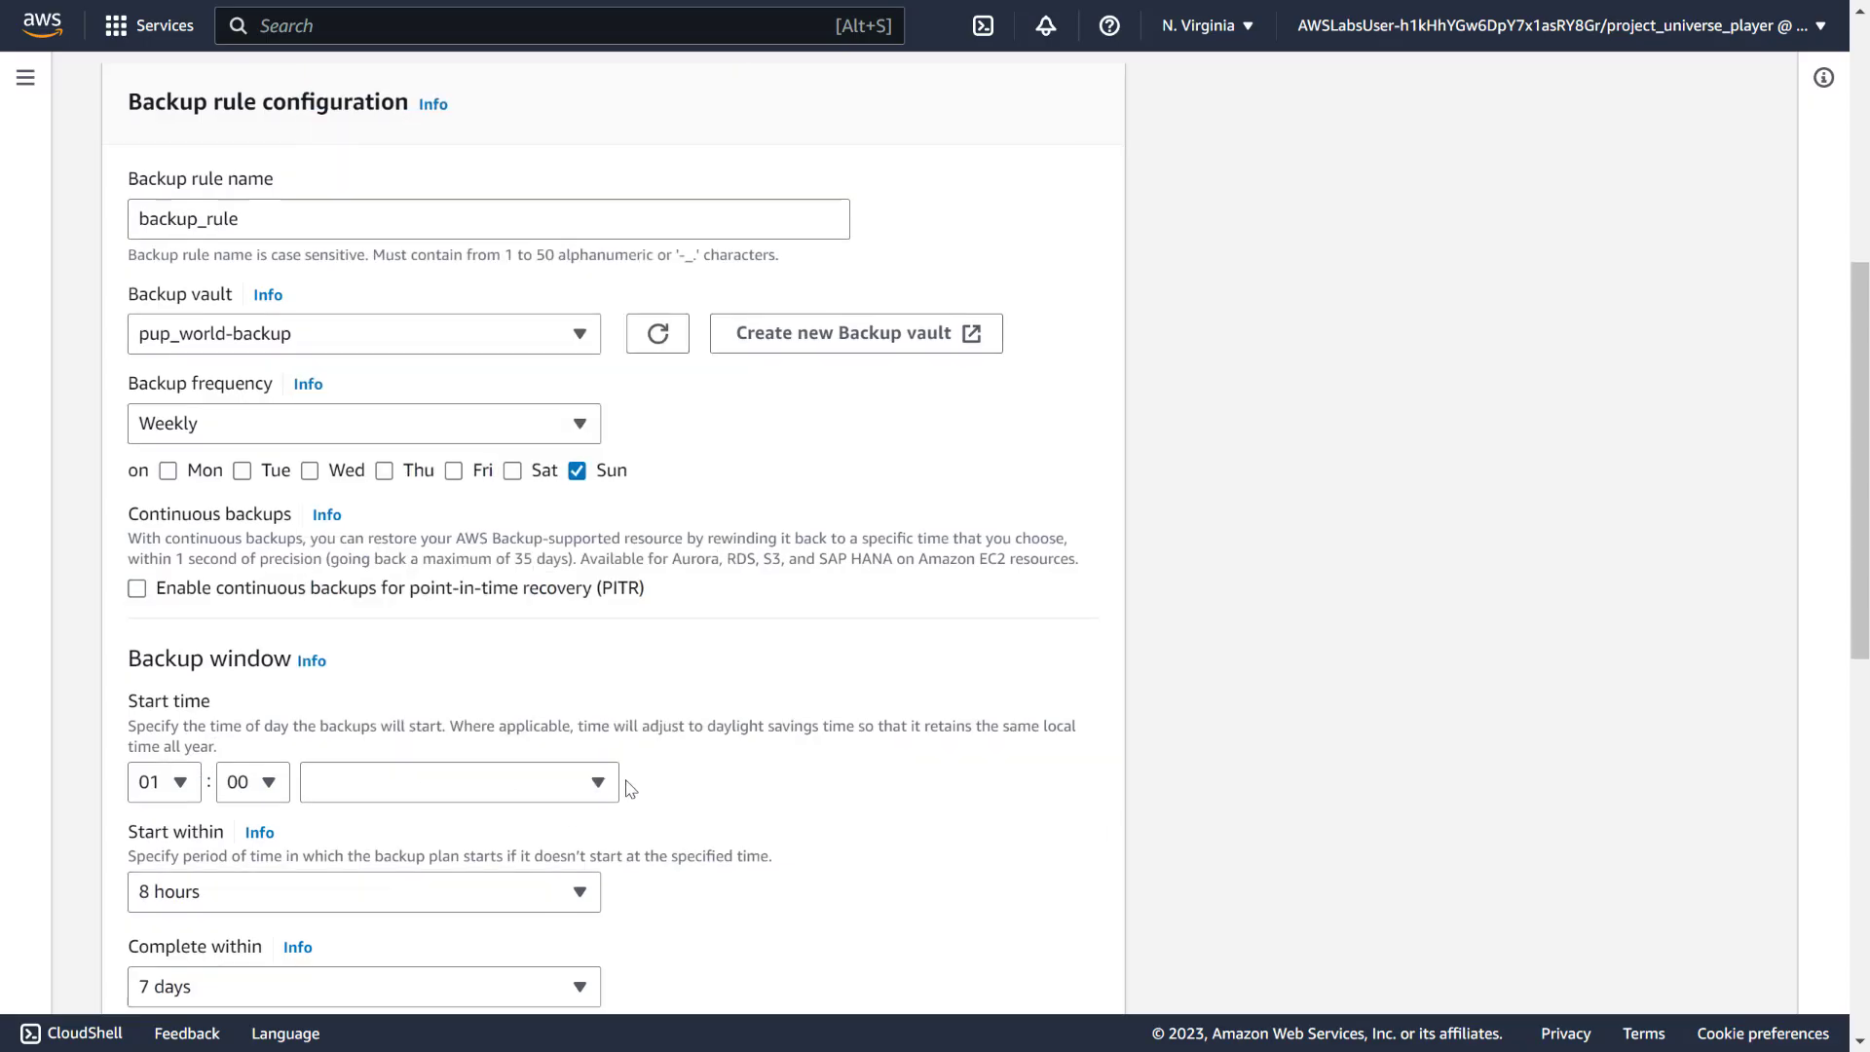
Leave the backup copy destination region unset and create pup_world-backup-plan
scroll(325, 618, down, 4)
scroll(246, 516, down, 1)
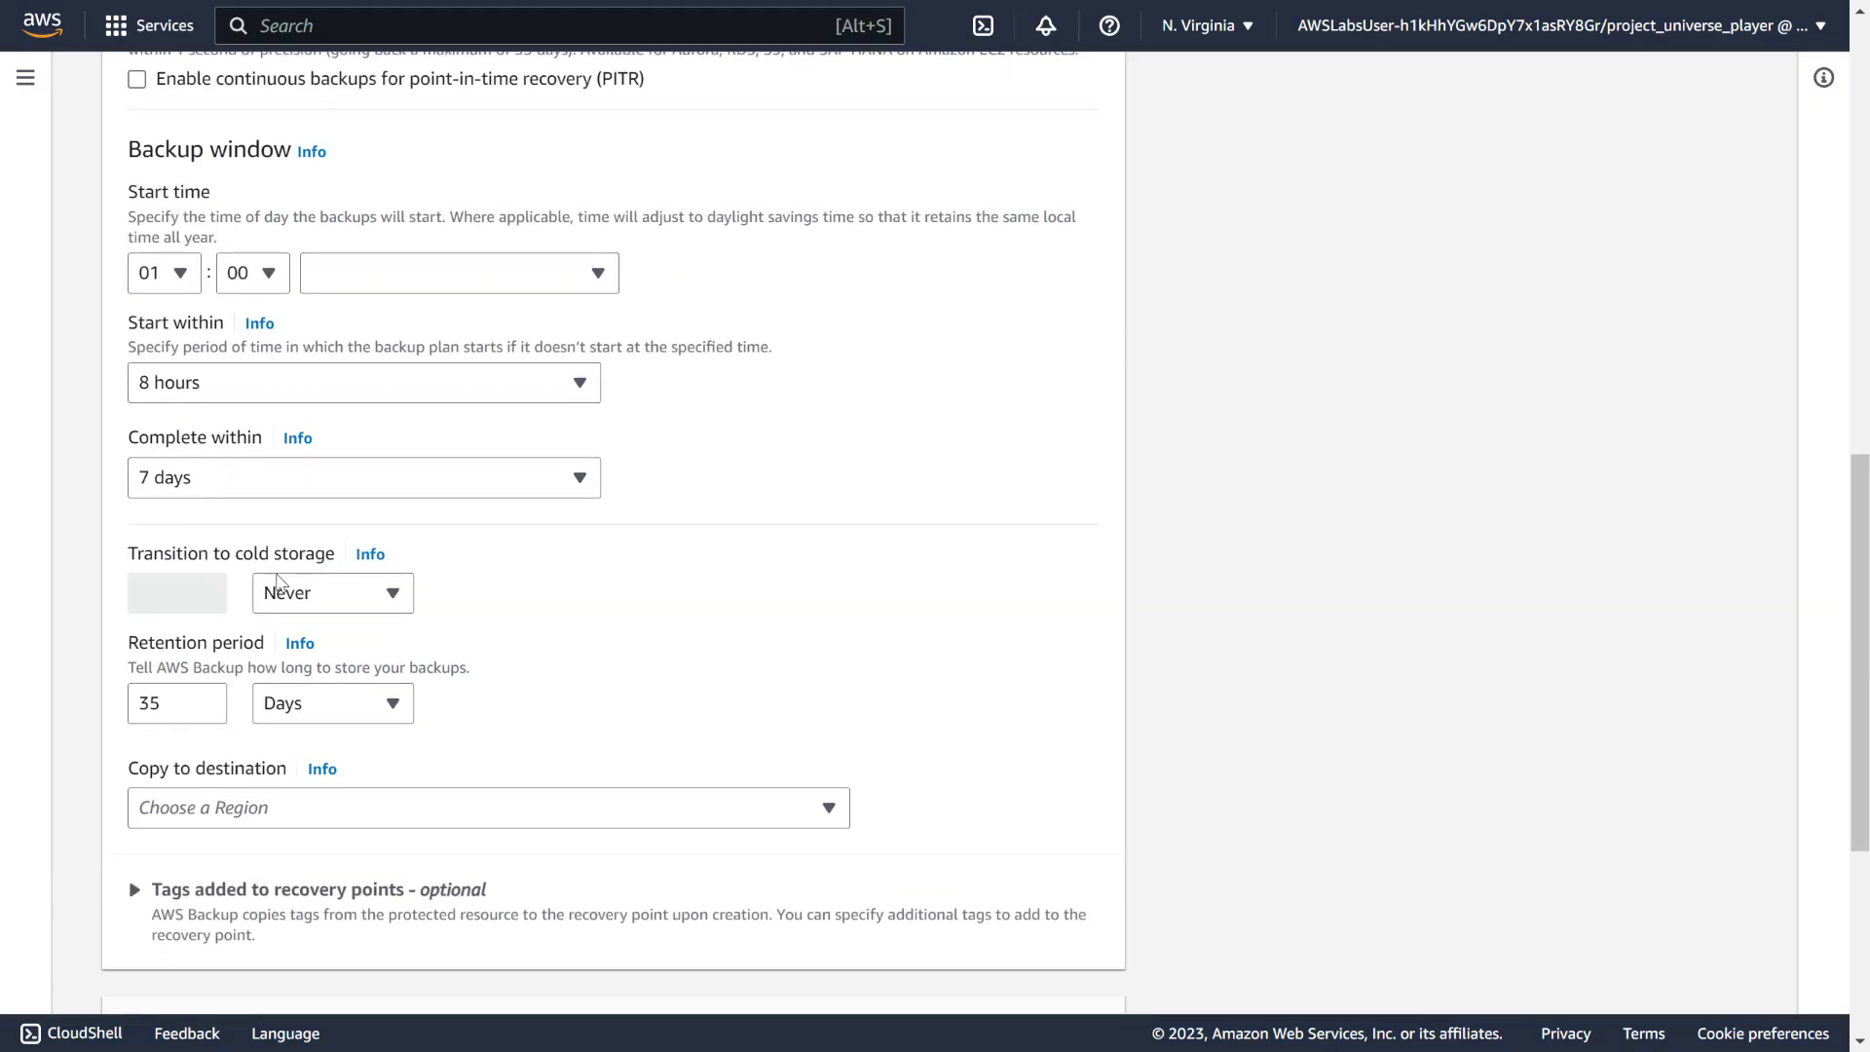
scroll(188, 765, down, 2)
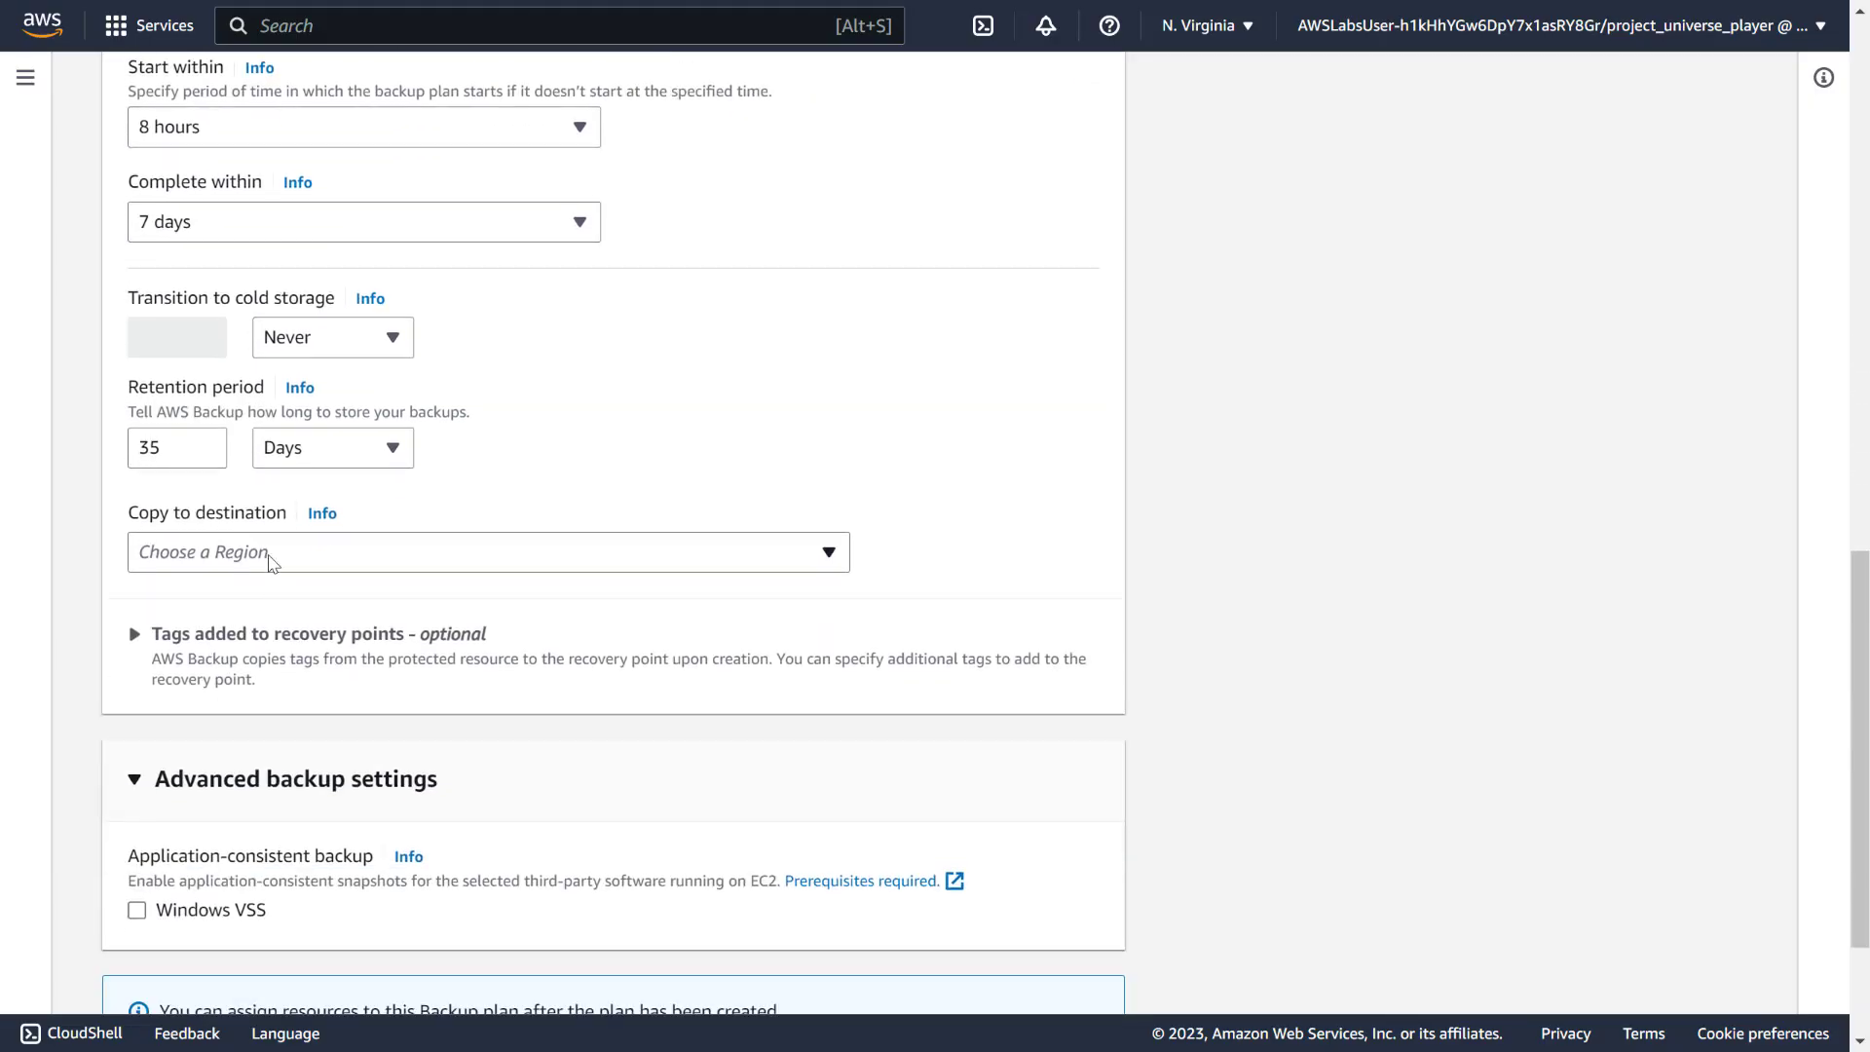
click(270, 555)
click(941, 495)
scroll(883, 517, down, 2)
scroll(882, 517, up, 7)
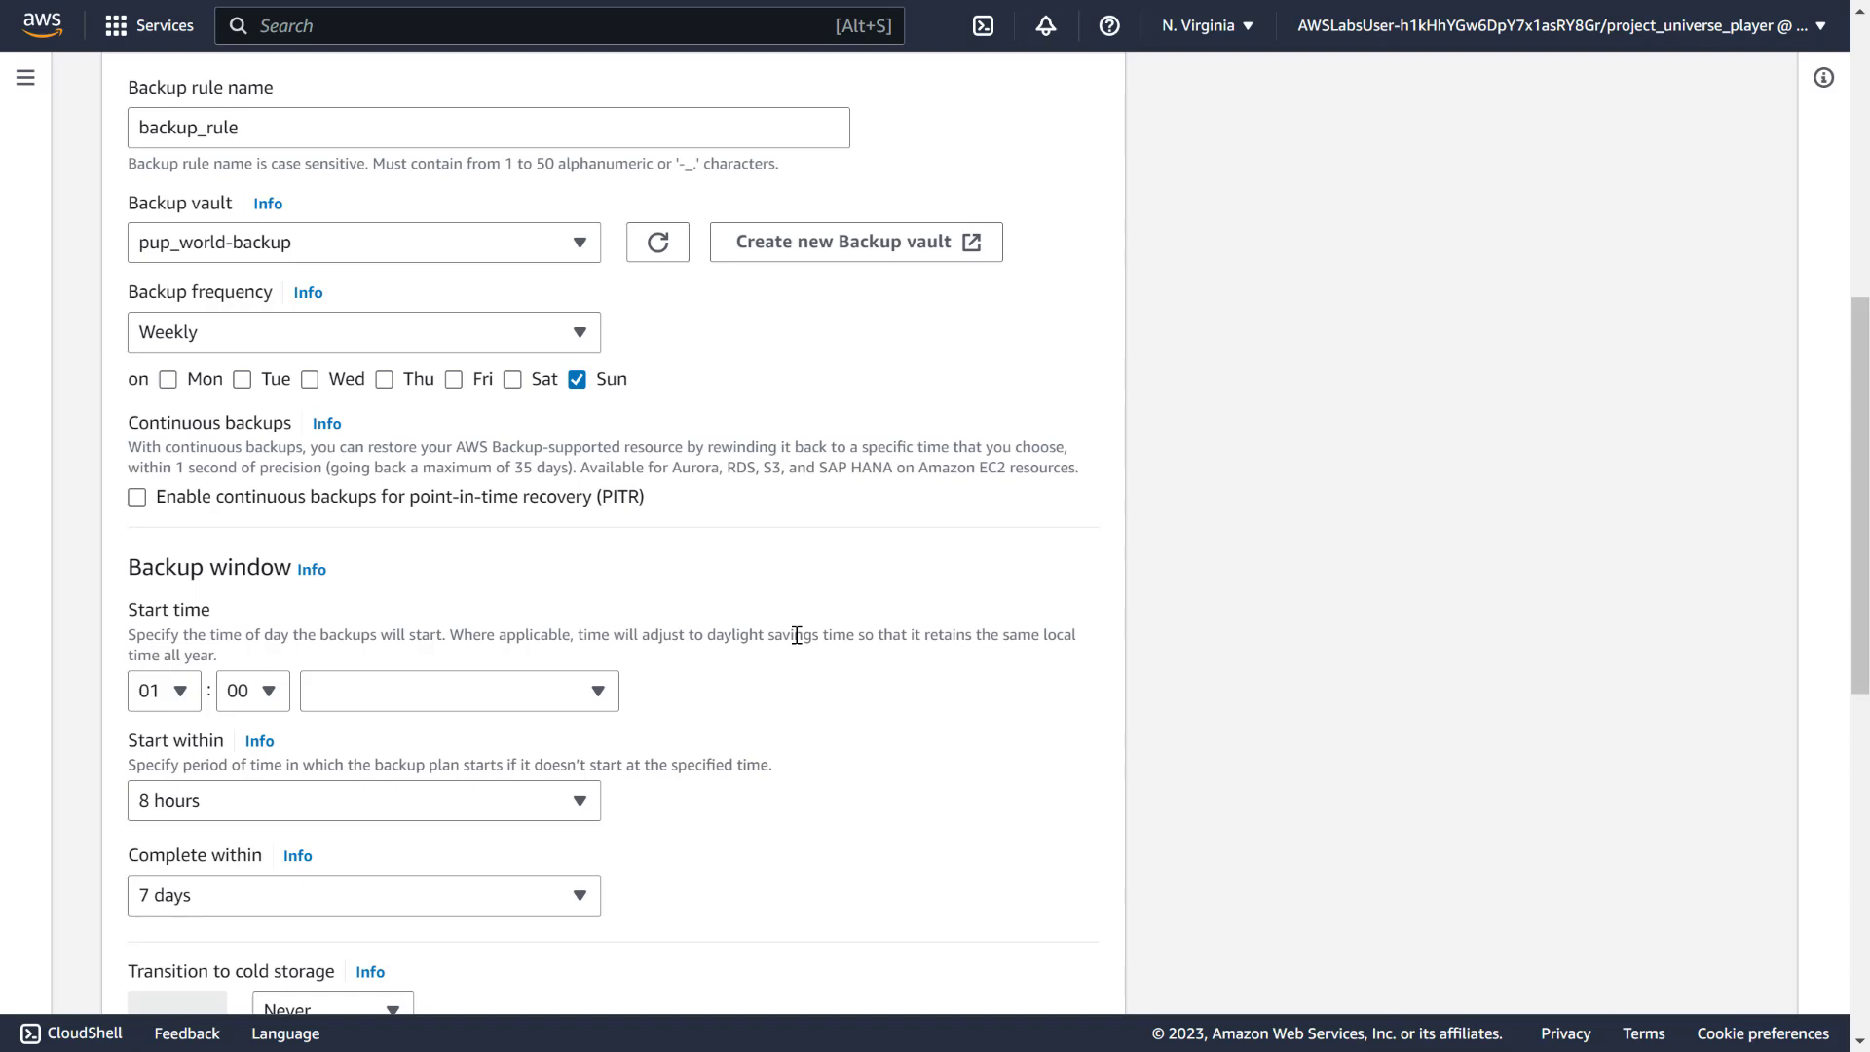
scroll(346, 628, down, 1)
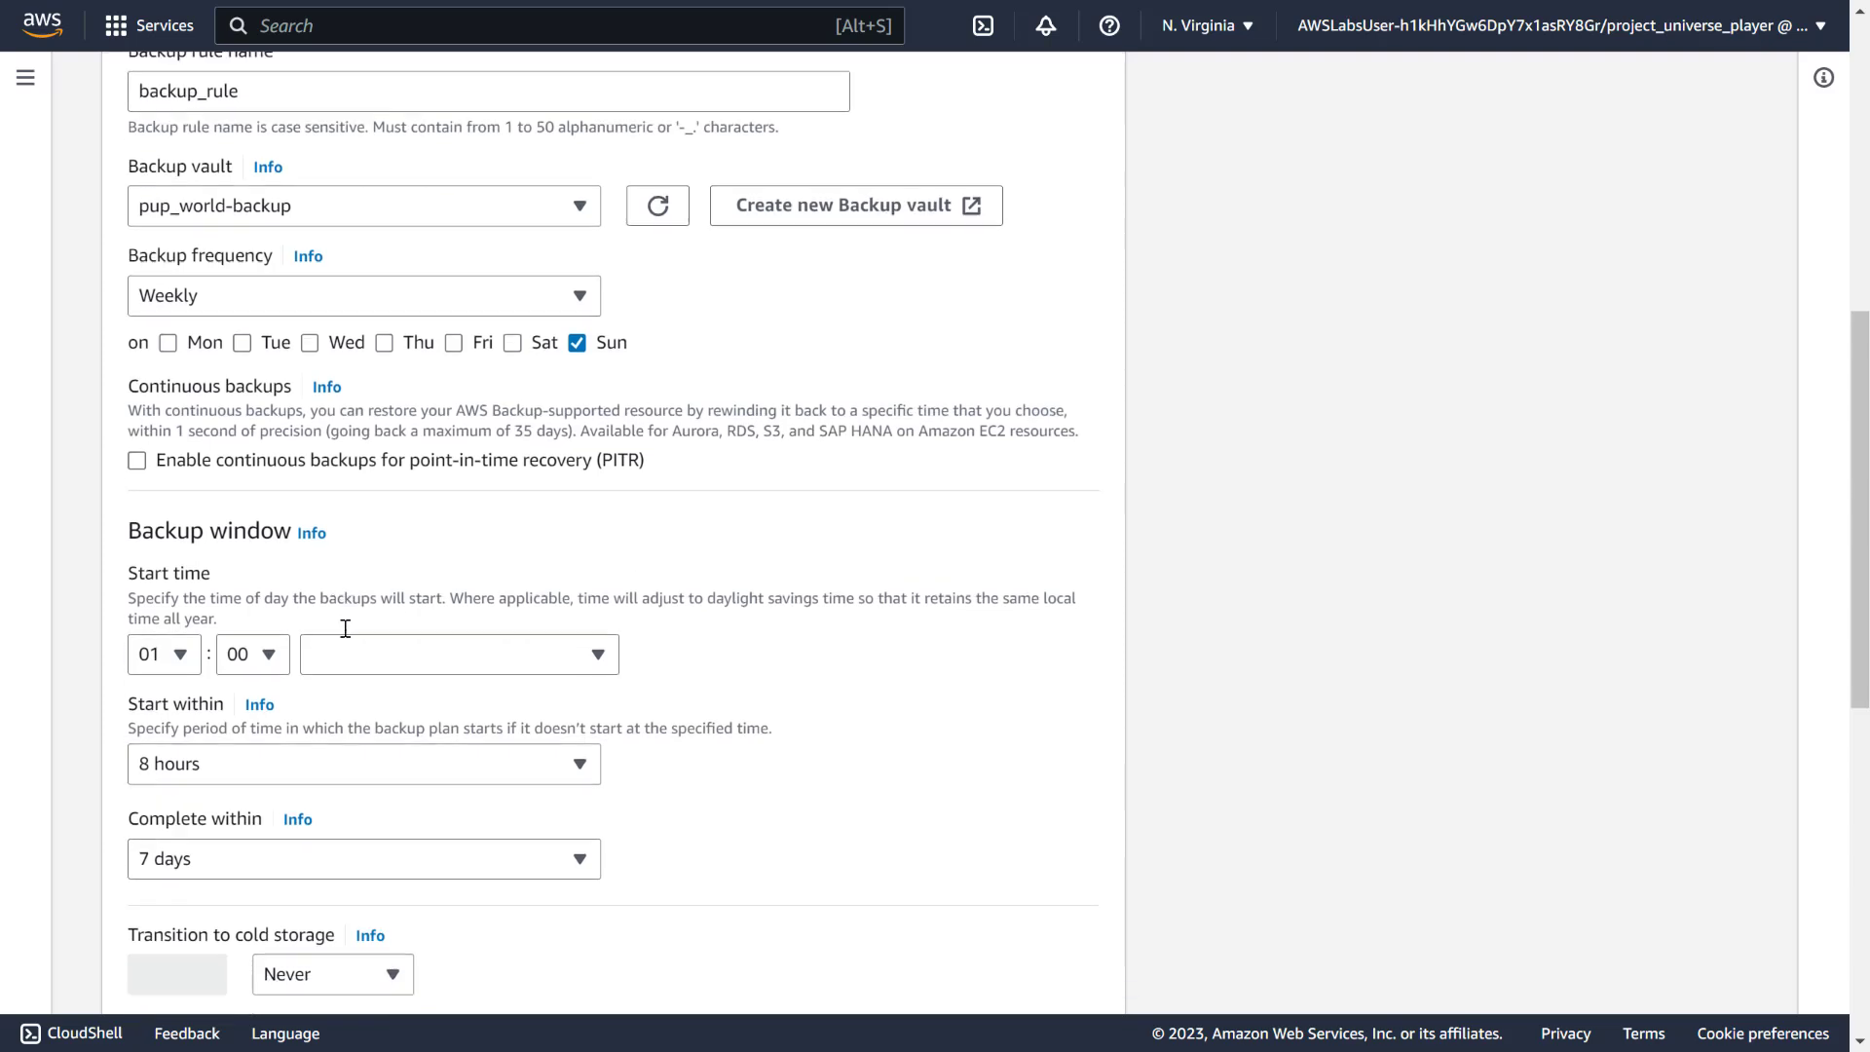
scroll(346, 628, down, 5)
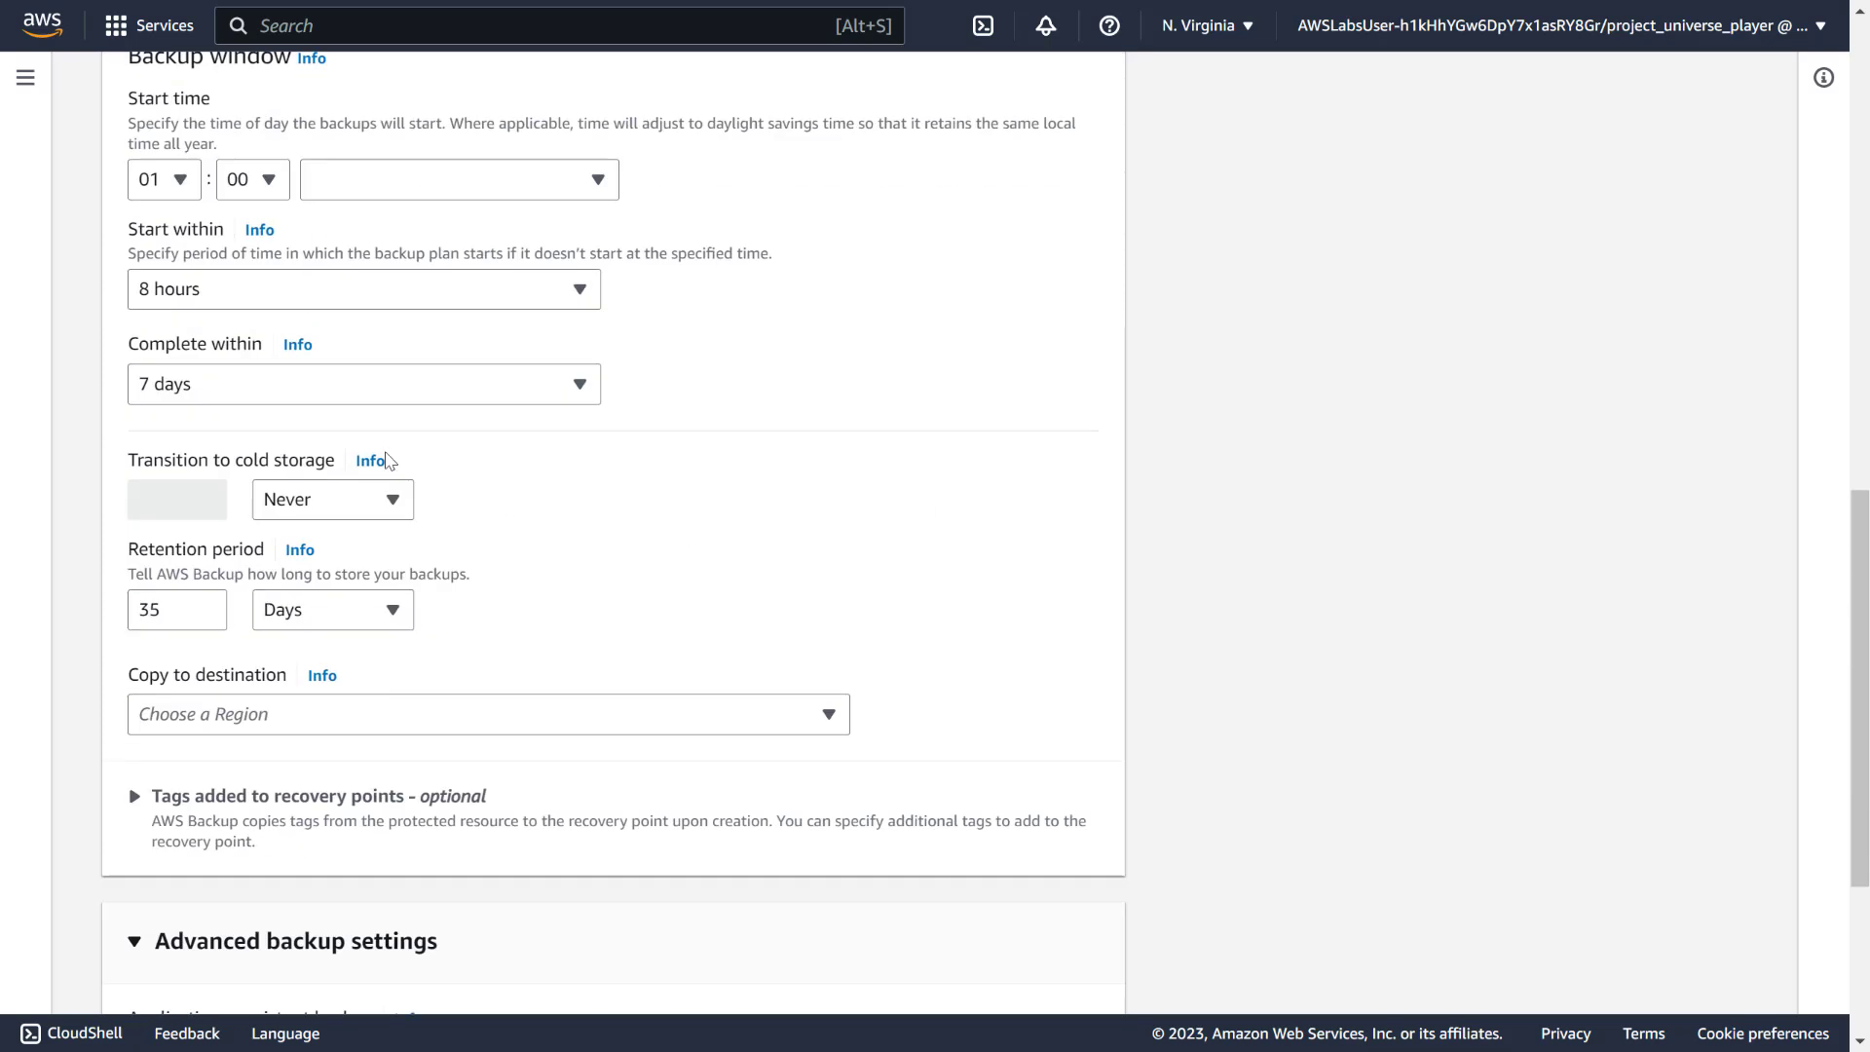
scroll(760, 480, down, 4)
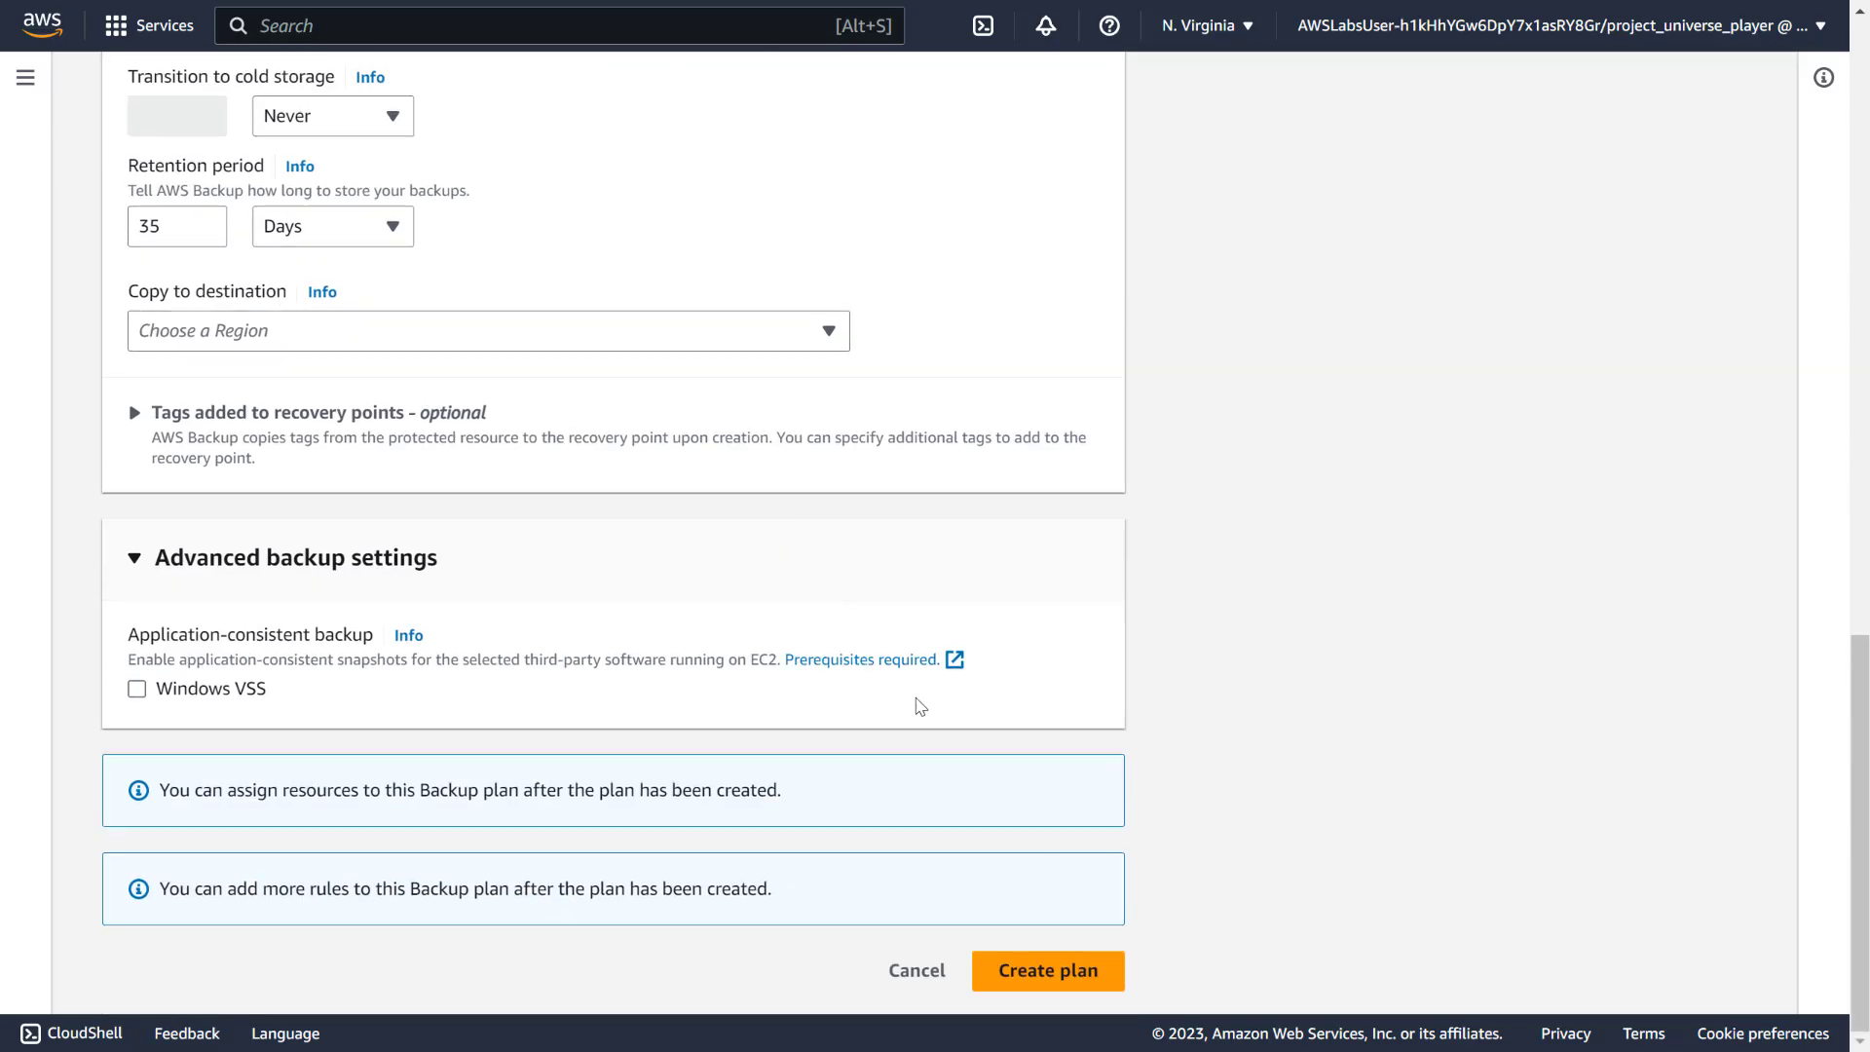
click(1052, 981)
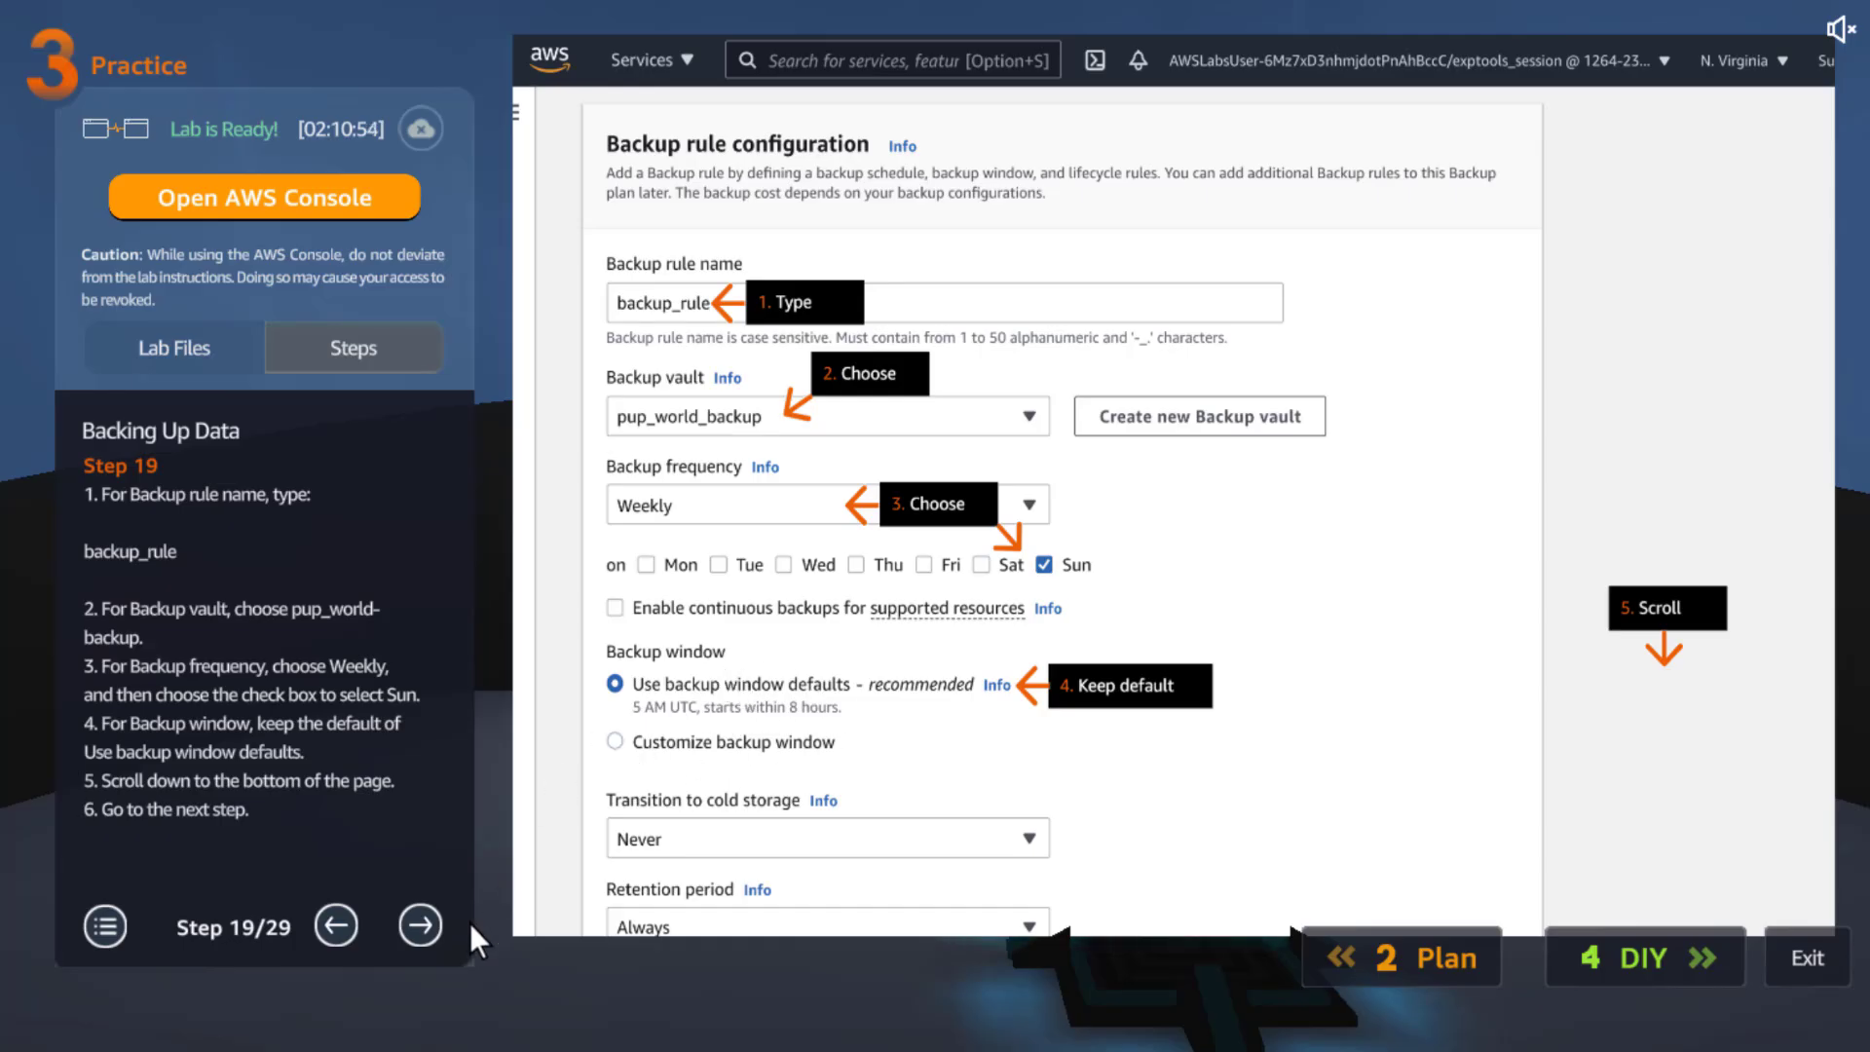
Step the lab guide forward four times to step 23 of 29, covering the Assign resources page
click(418, 922)
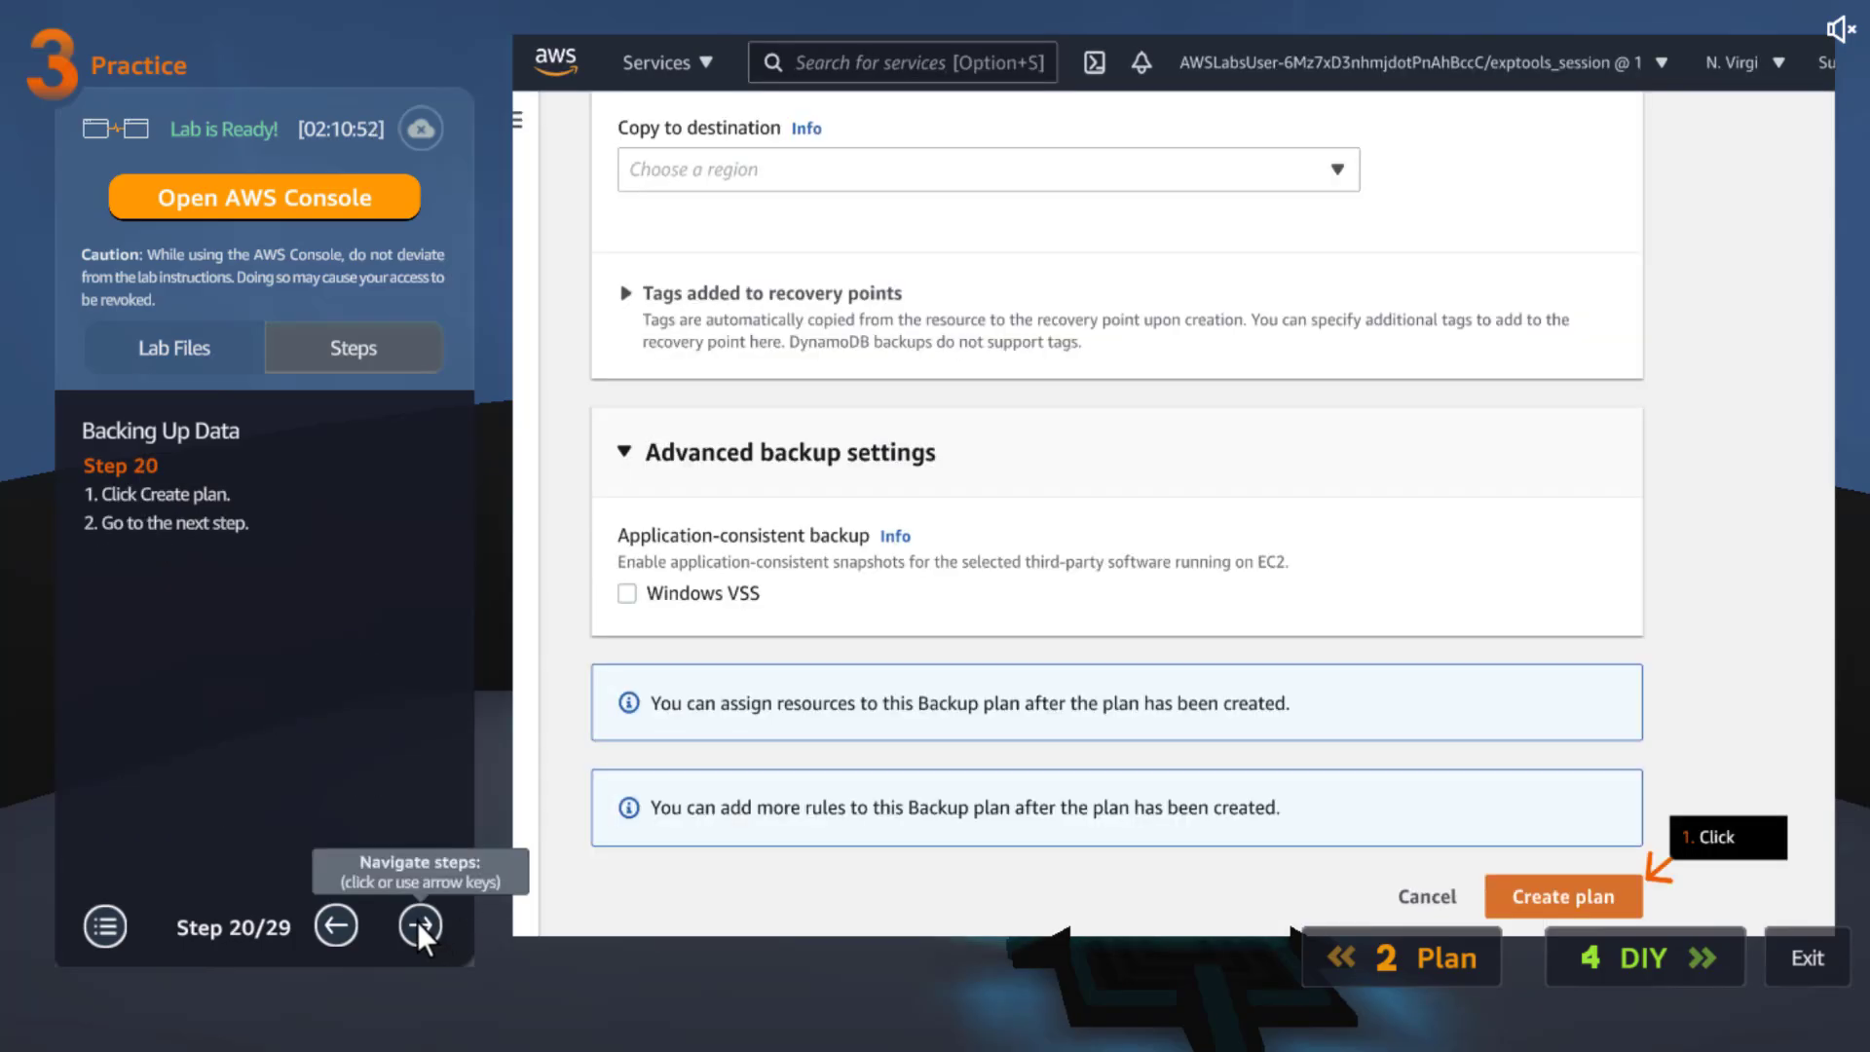
click(418, 922)
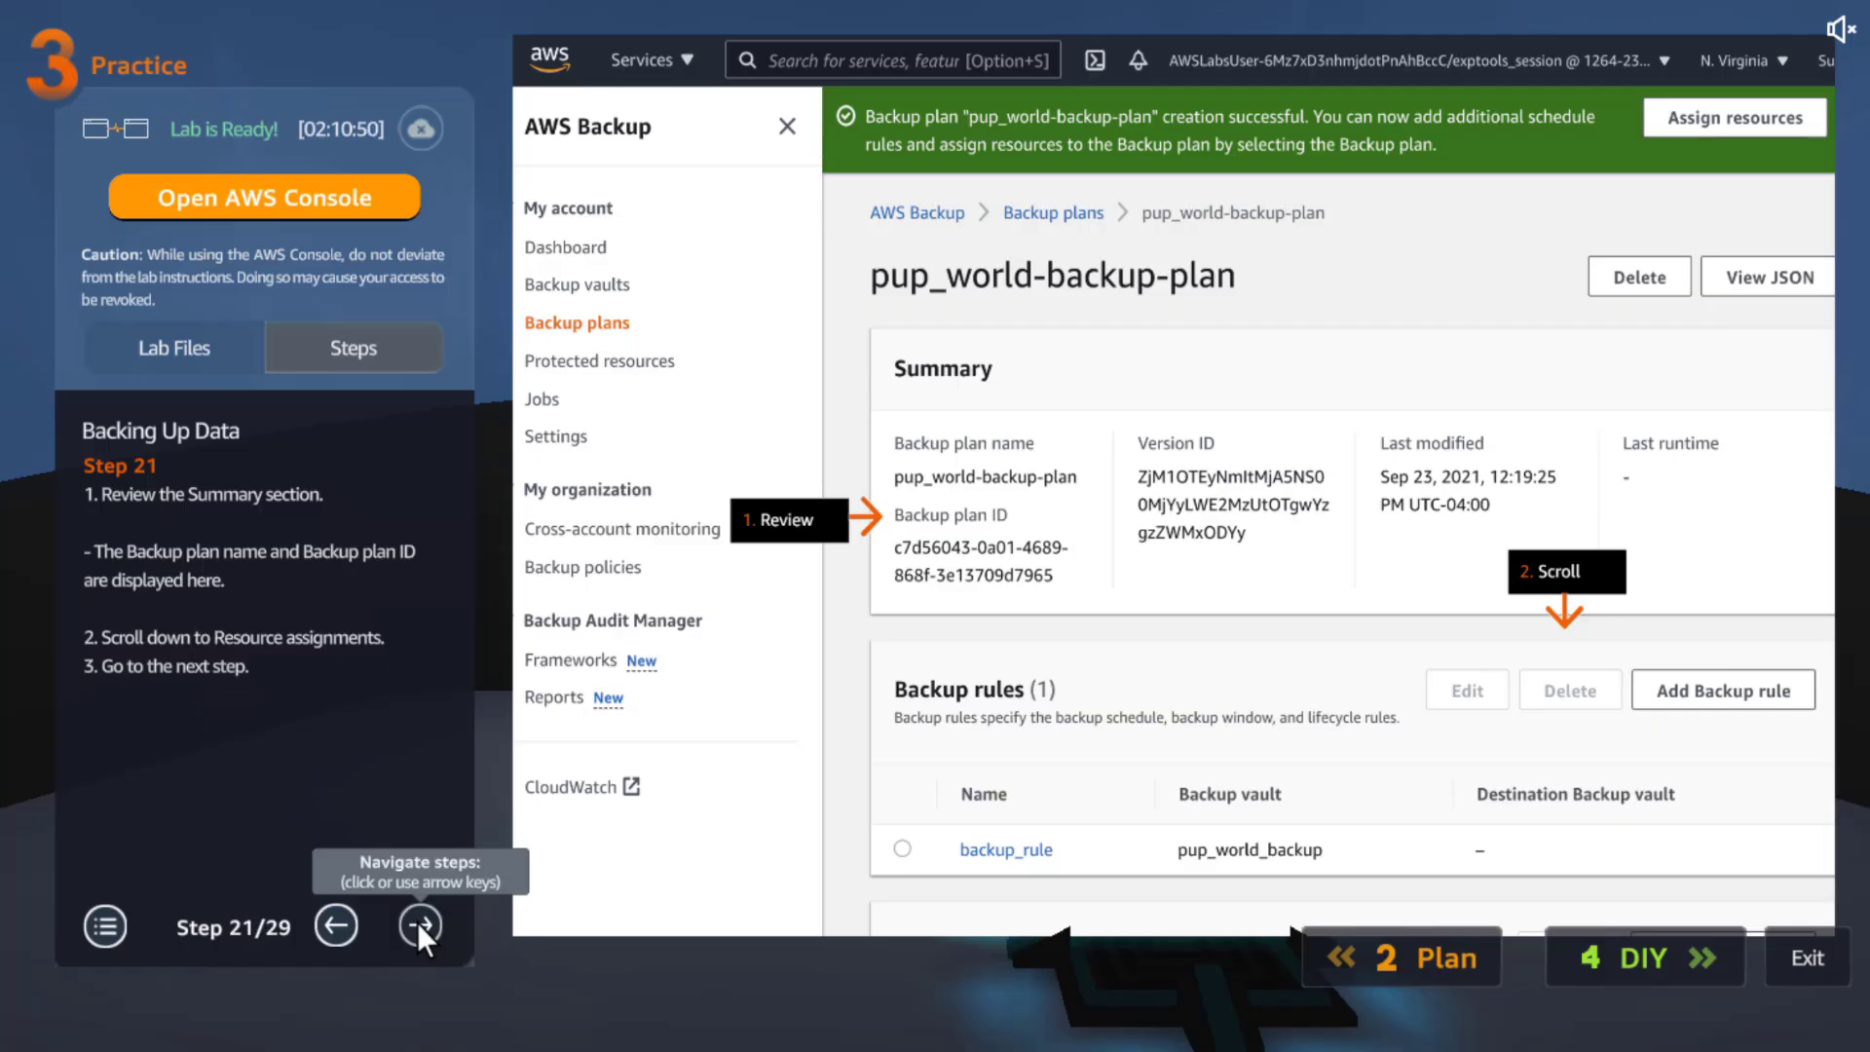
click(418, 921)
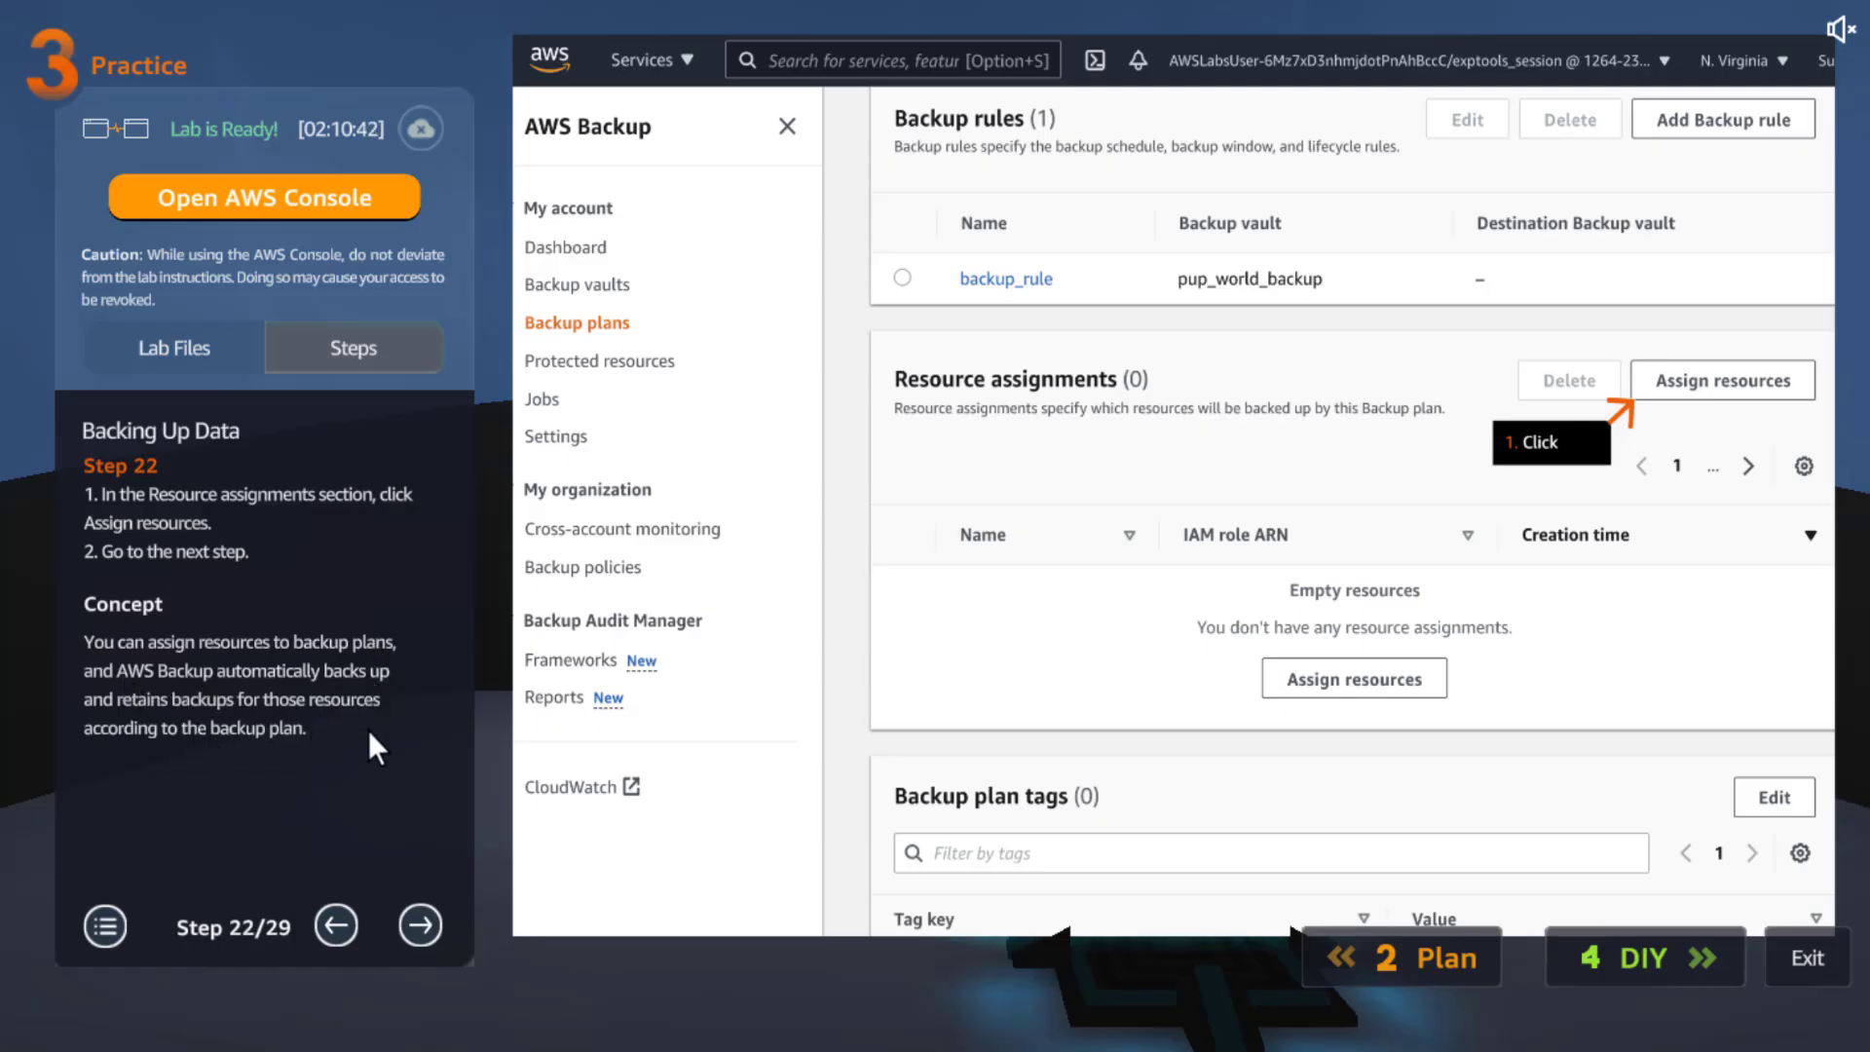
click(420, 926)
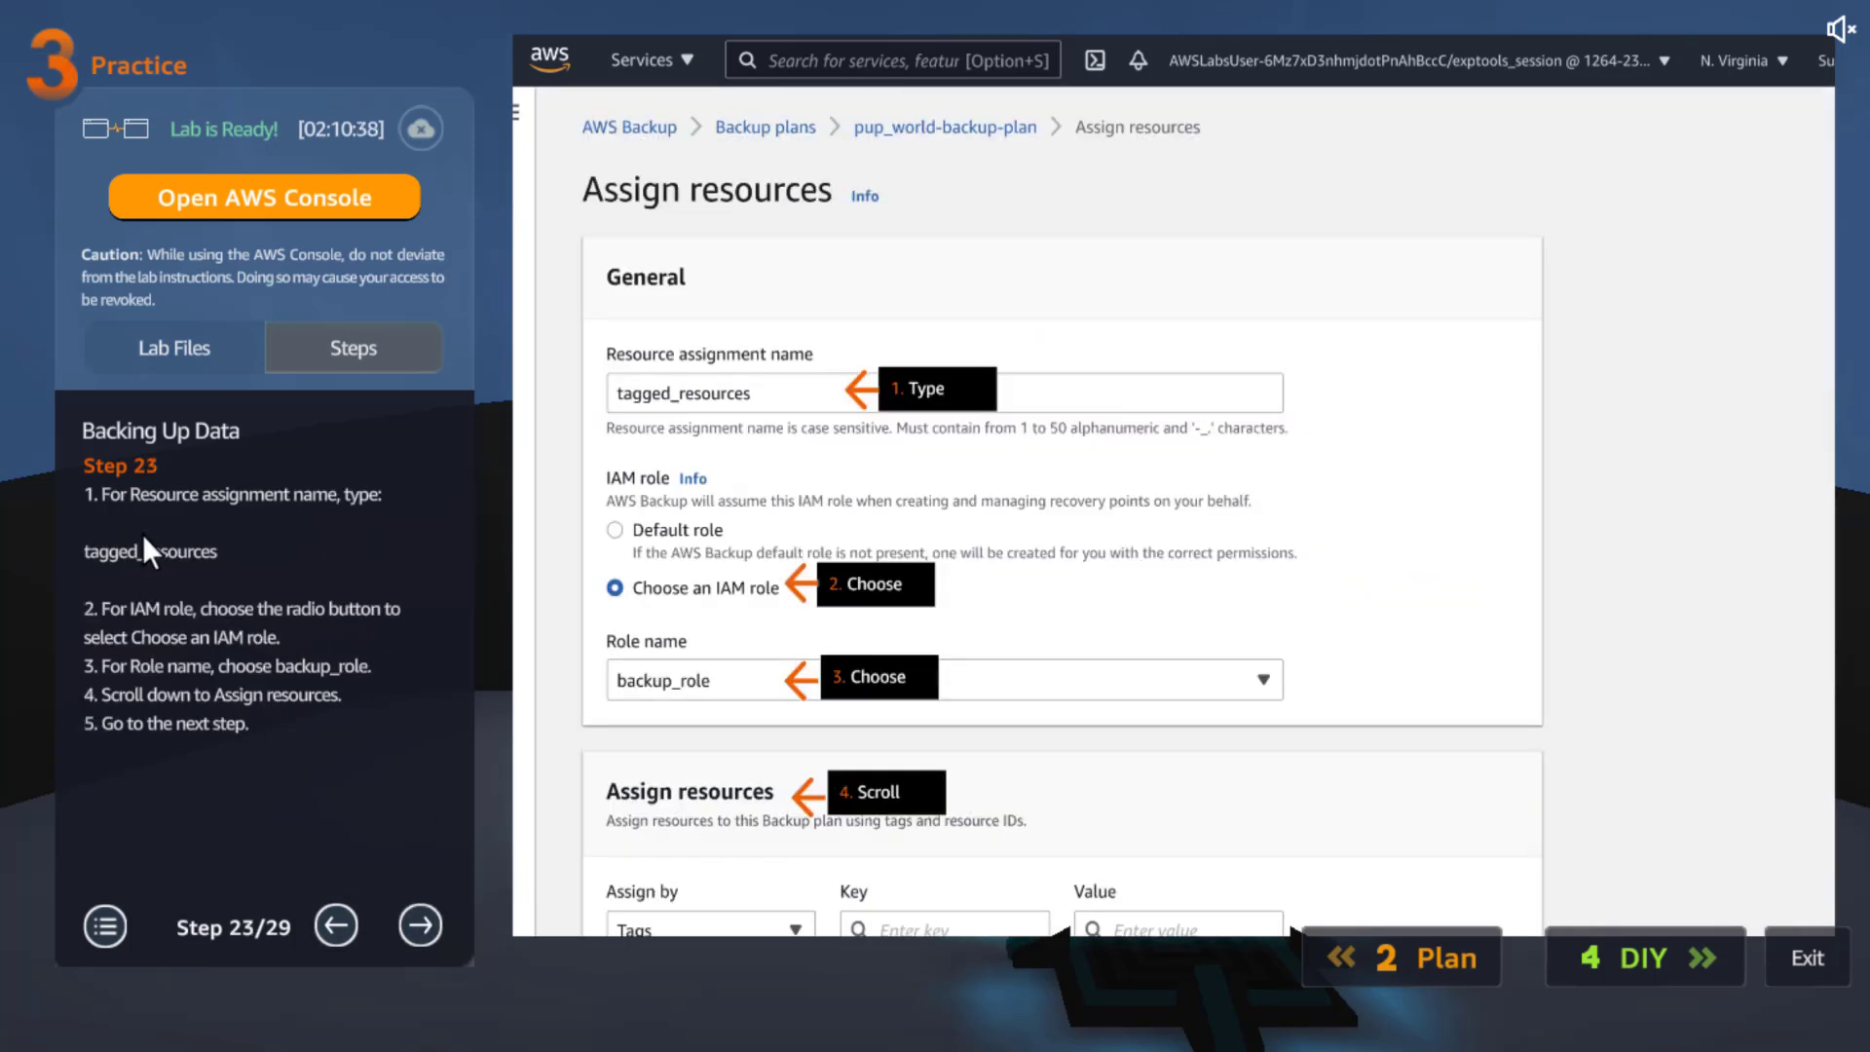
Highlight the assignment name tagged_resources in step 23, then move the guide to step 24
drag(143, 537, 99, 553)
drag(218, 550, 101, 552)
click(222, 547)
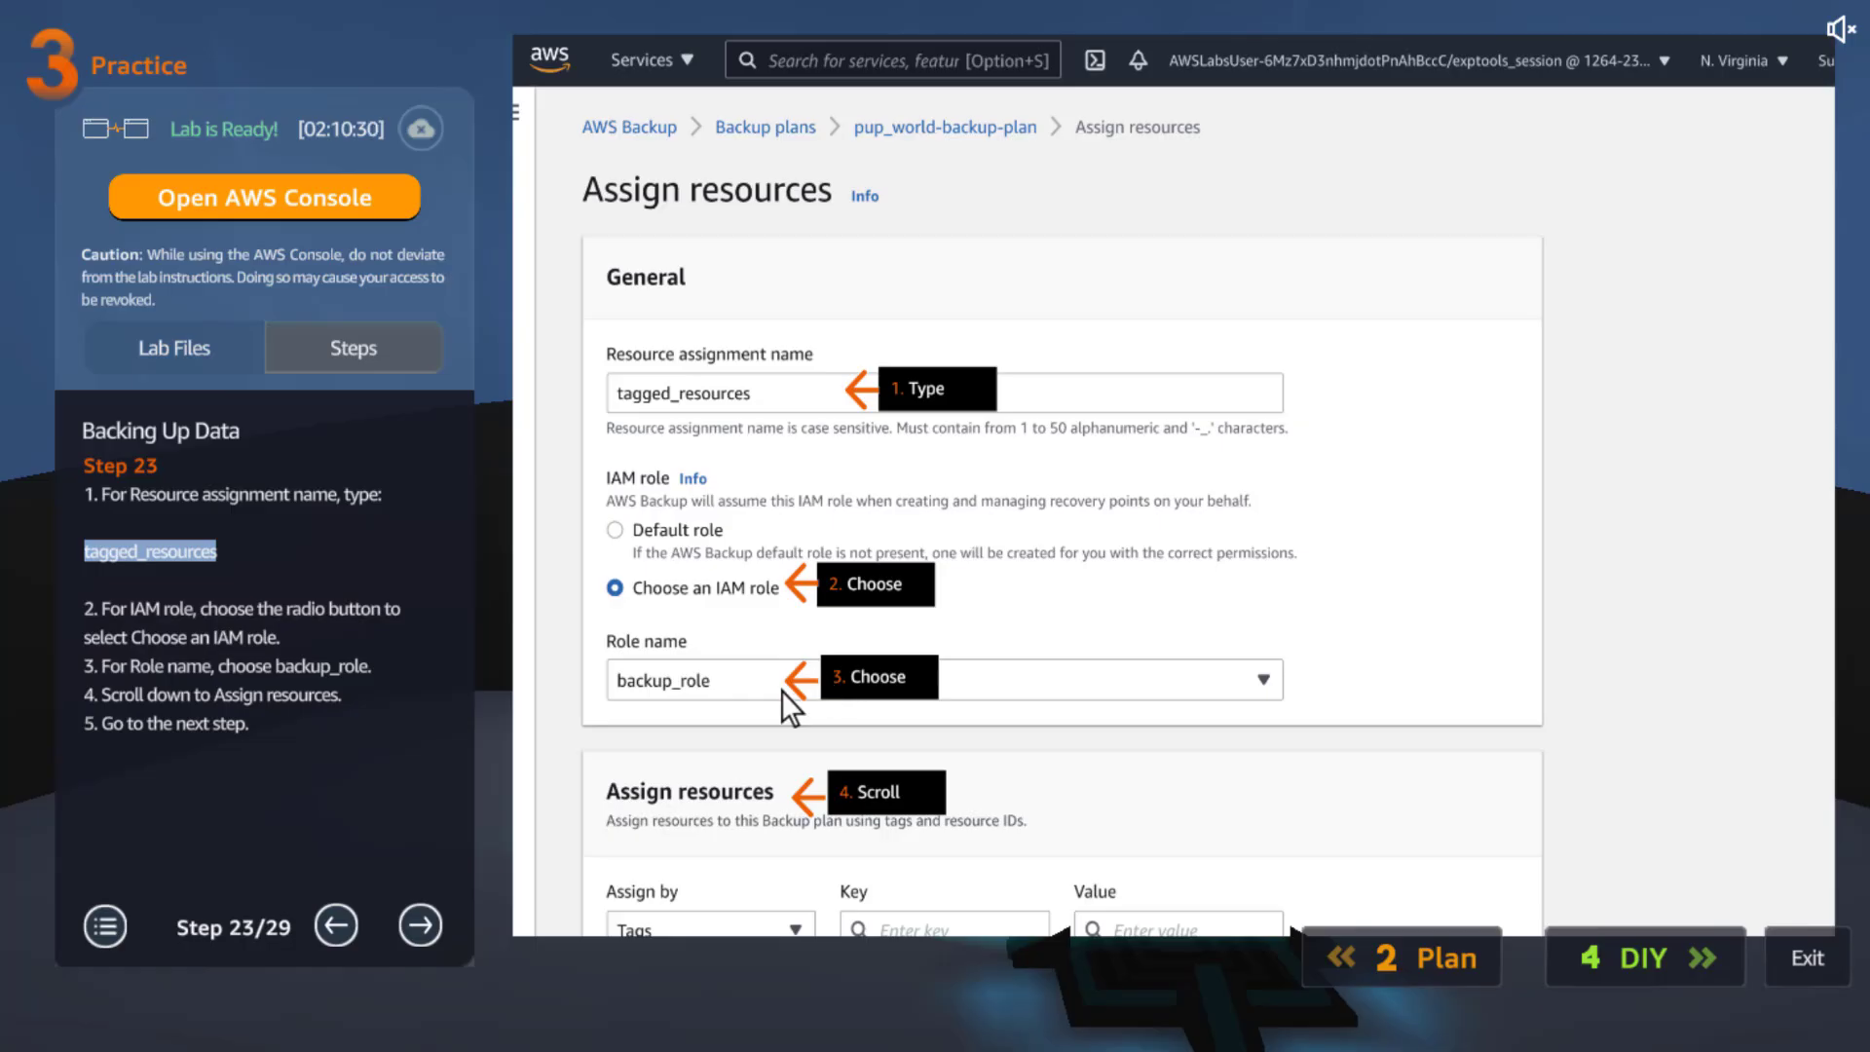
click(420, 924)
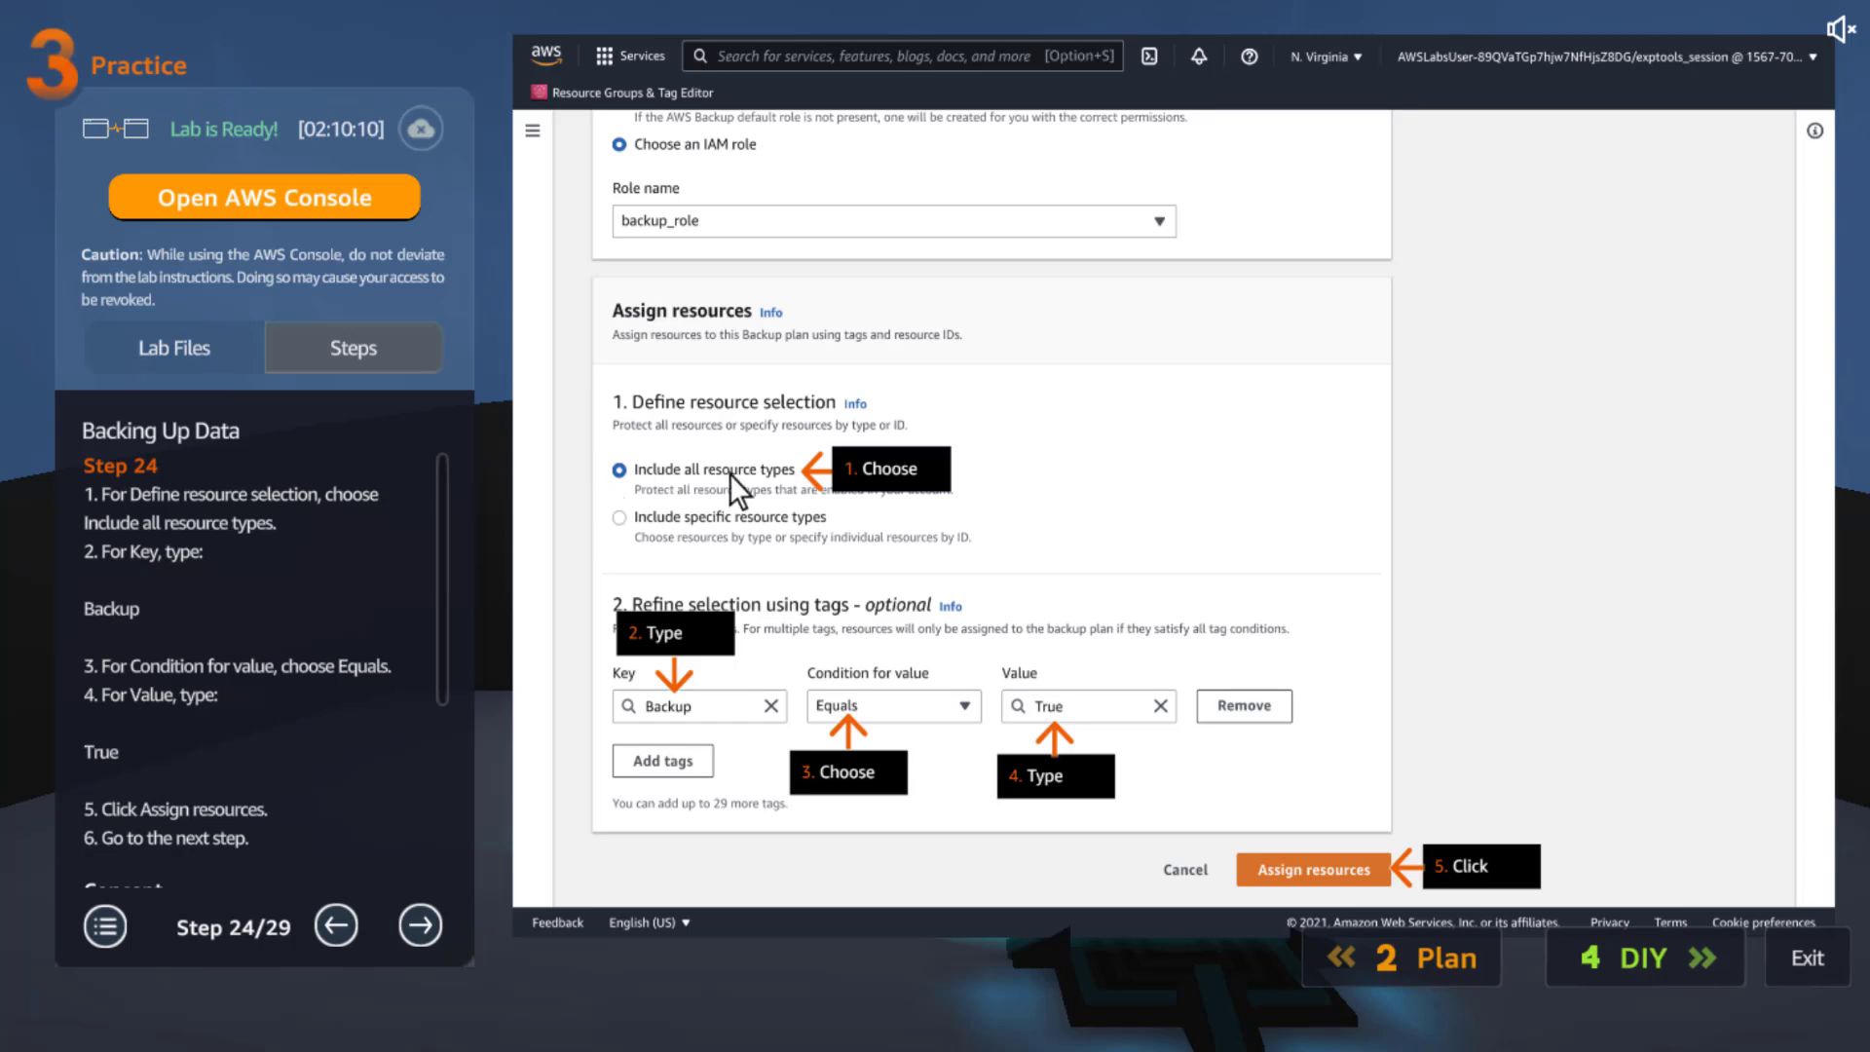
Read the step's Concept section and advance the guide to step 27 on reviewing protected resources
scroll(390, 623, down, 3)
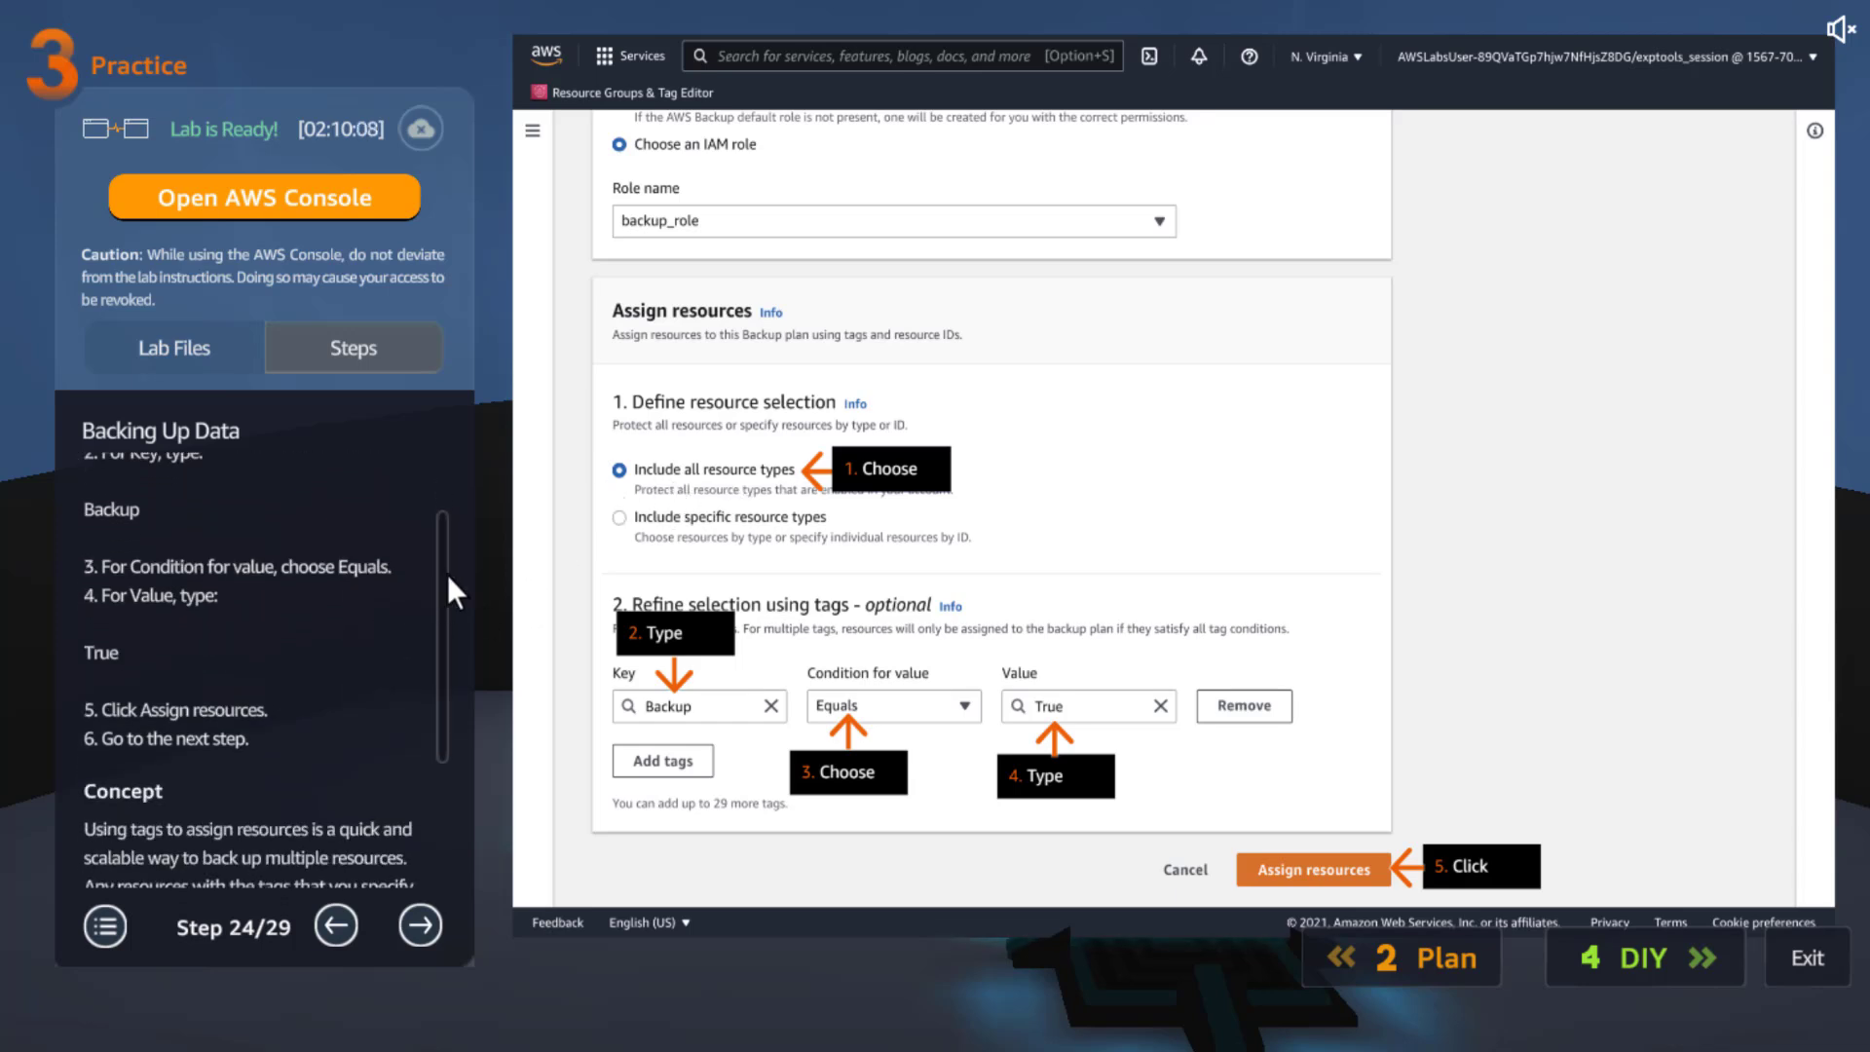
scroll(436, 651, down, 4)
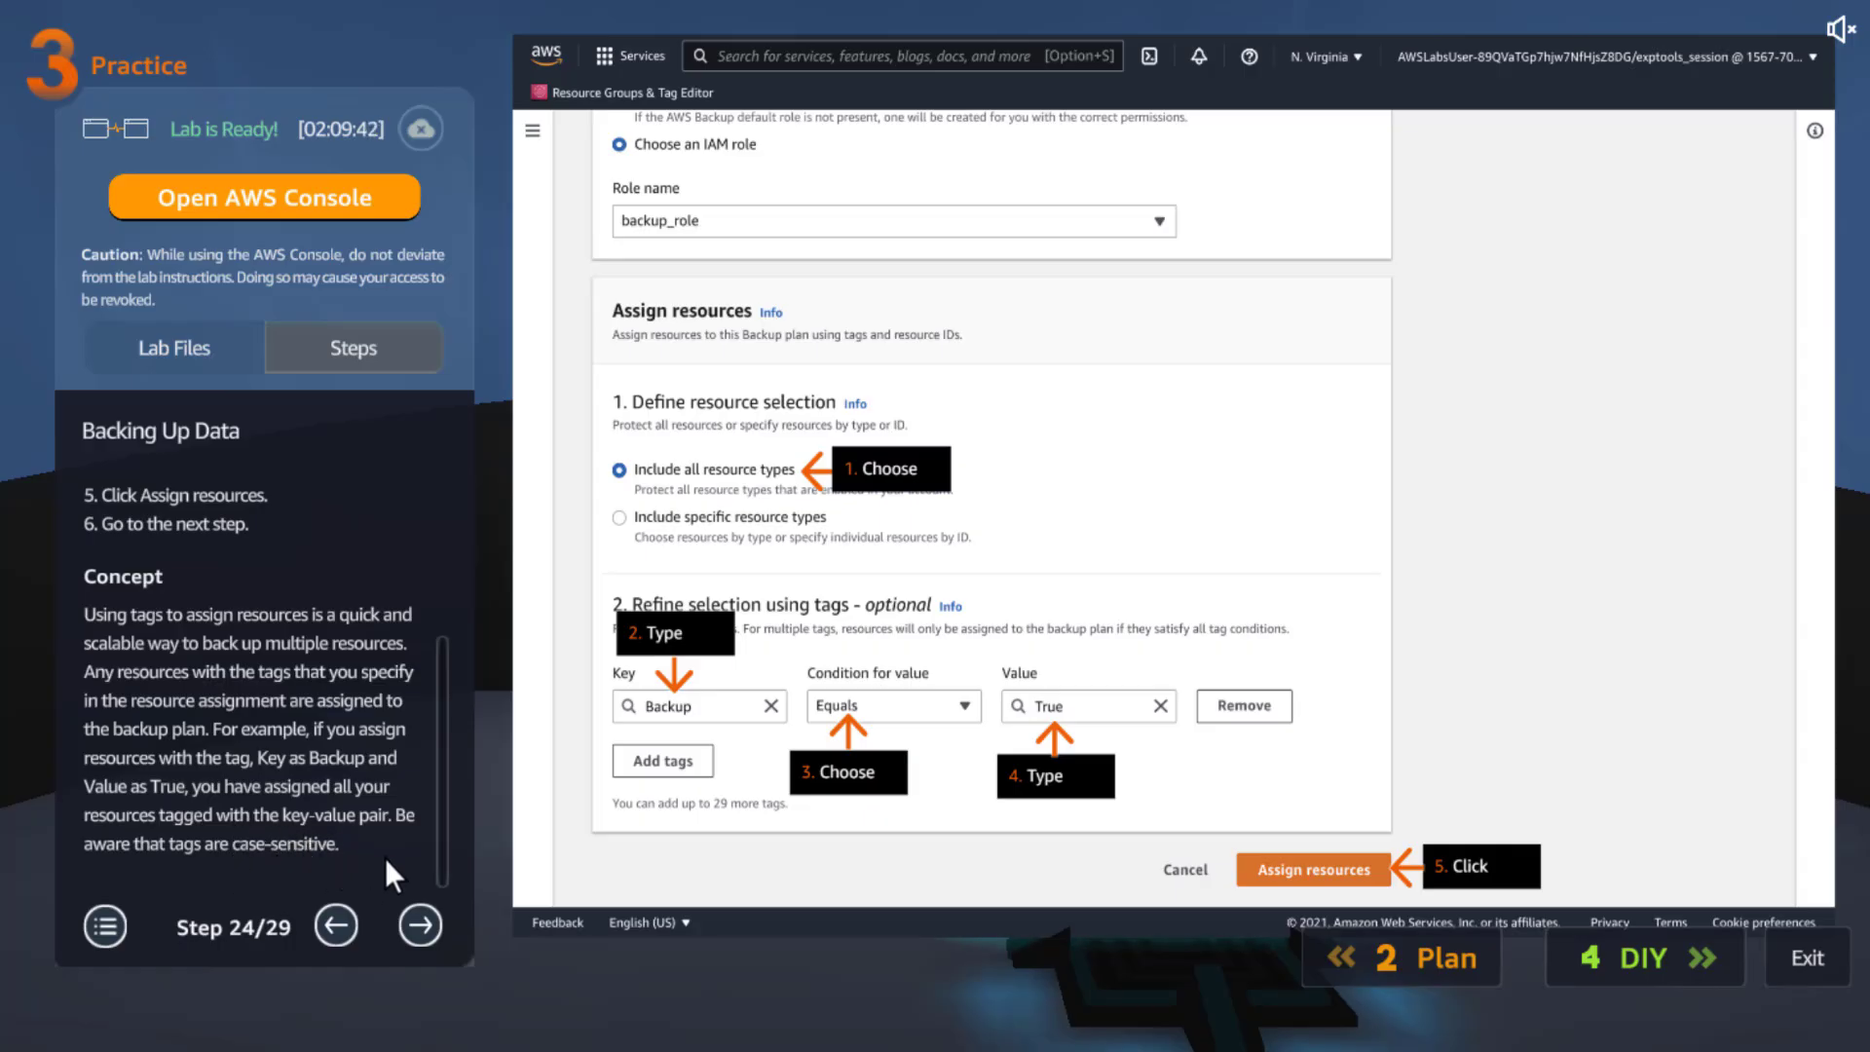
click(417, 913)
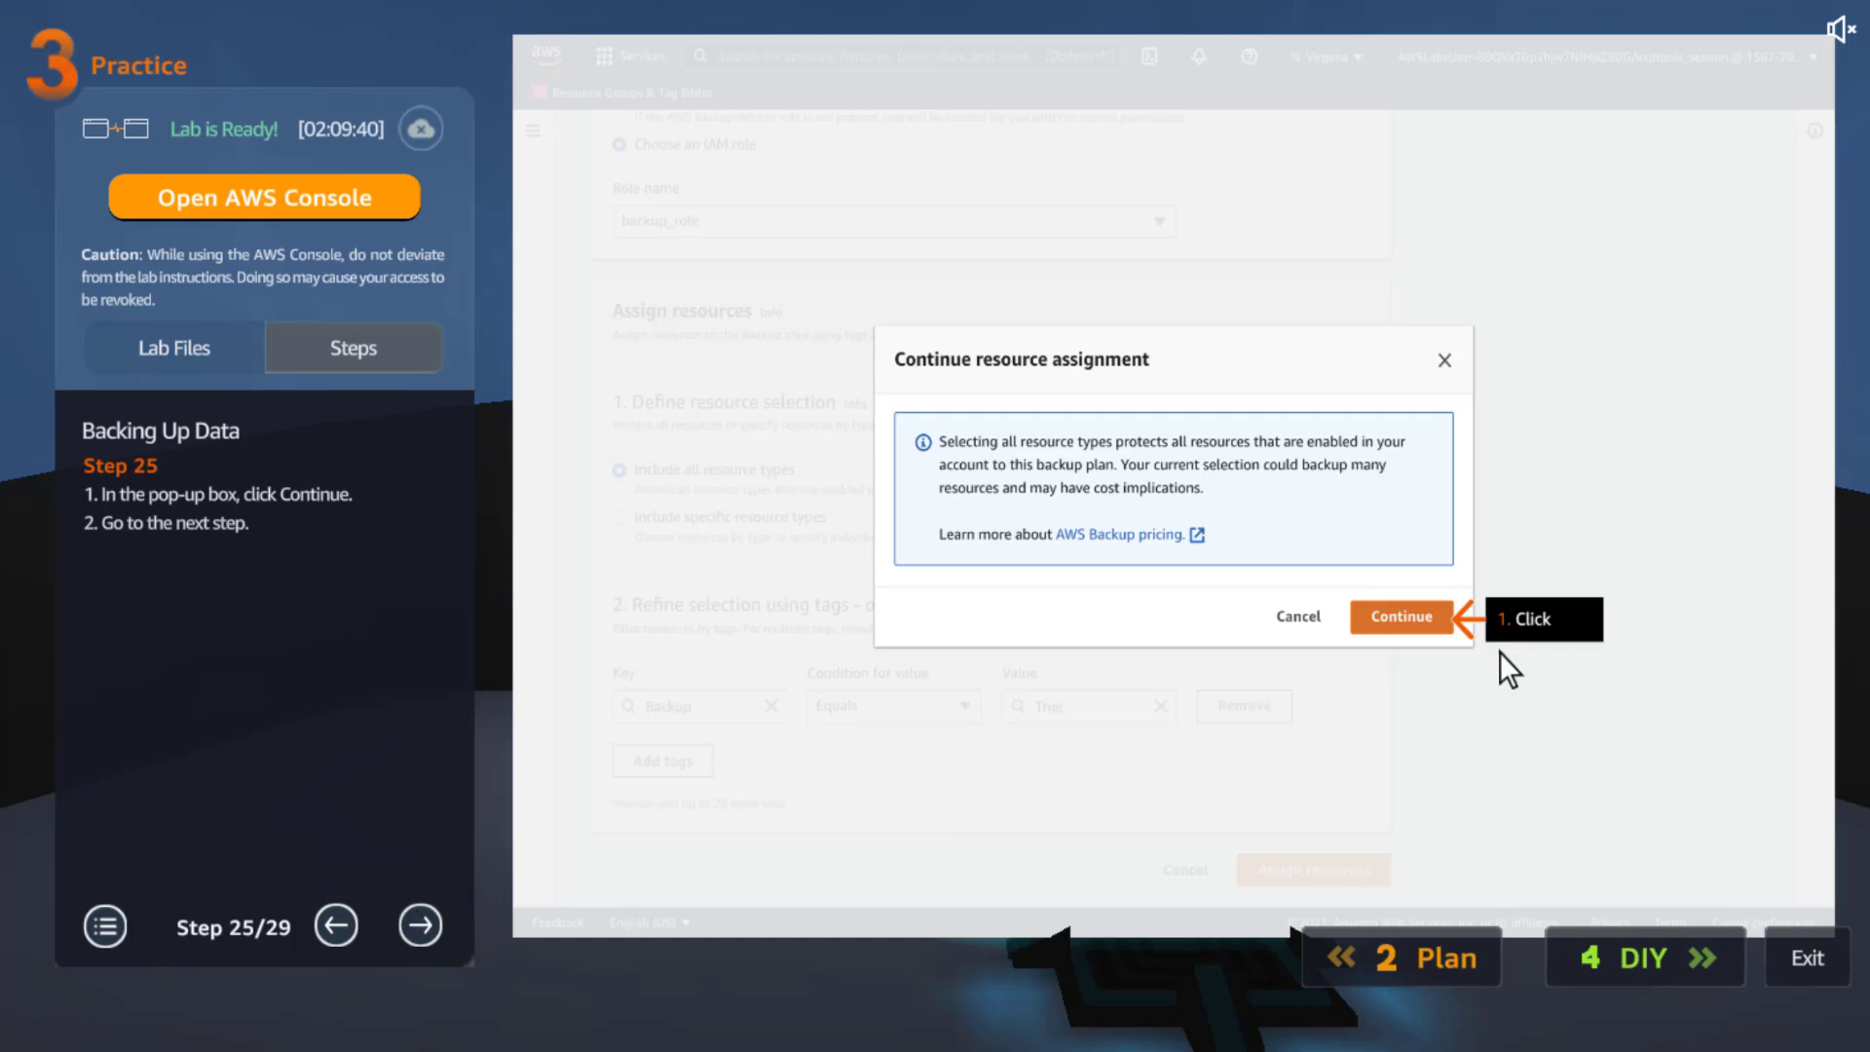
click(421, 925)
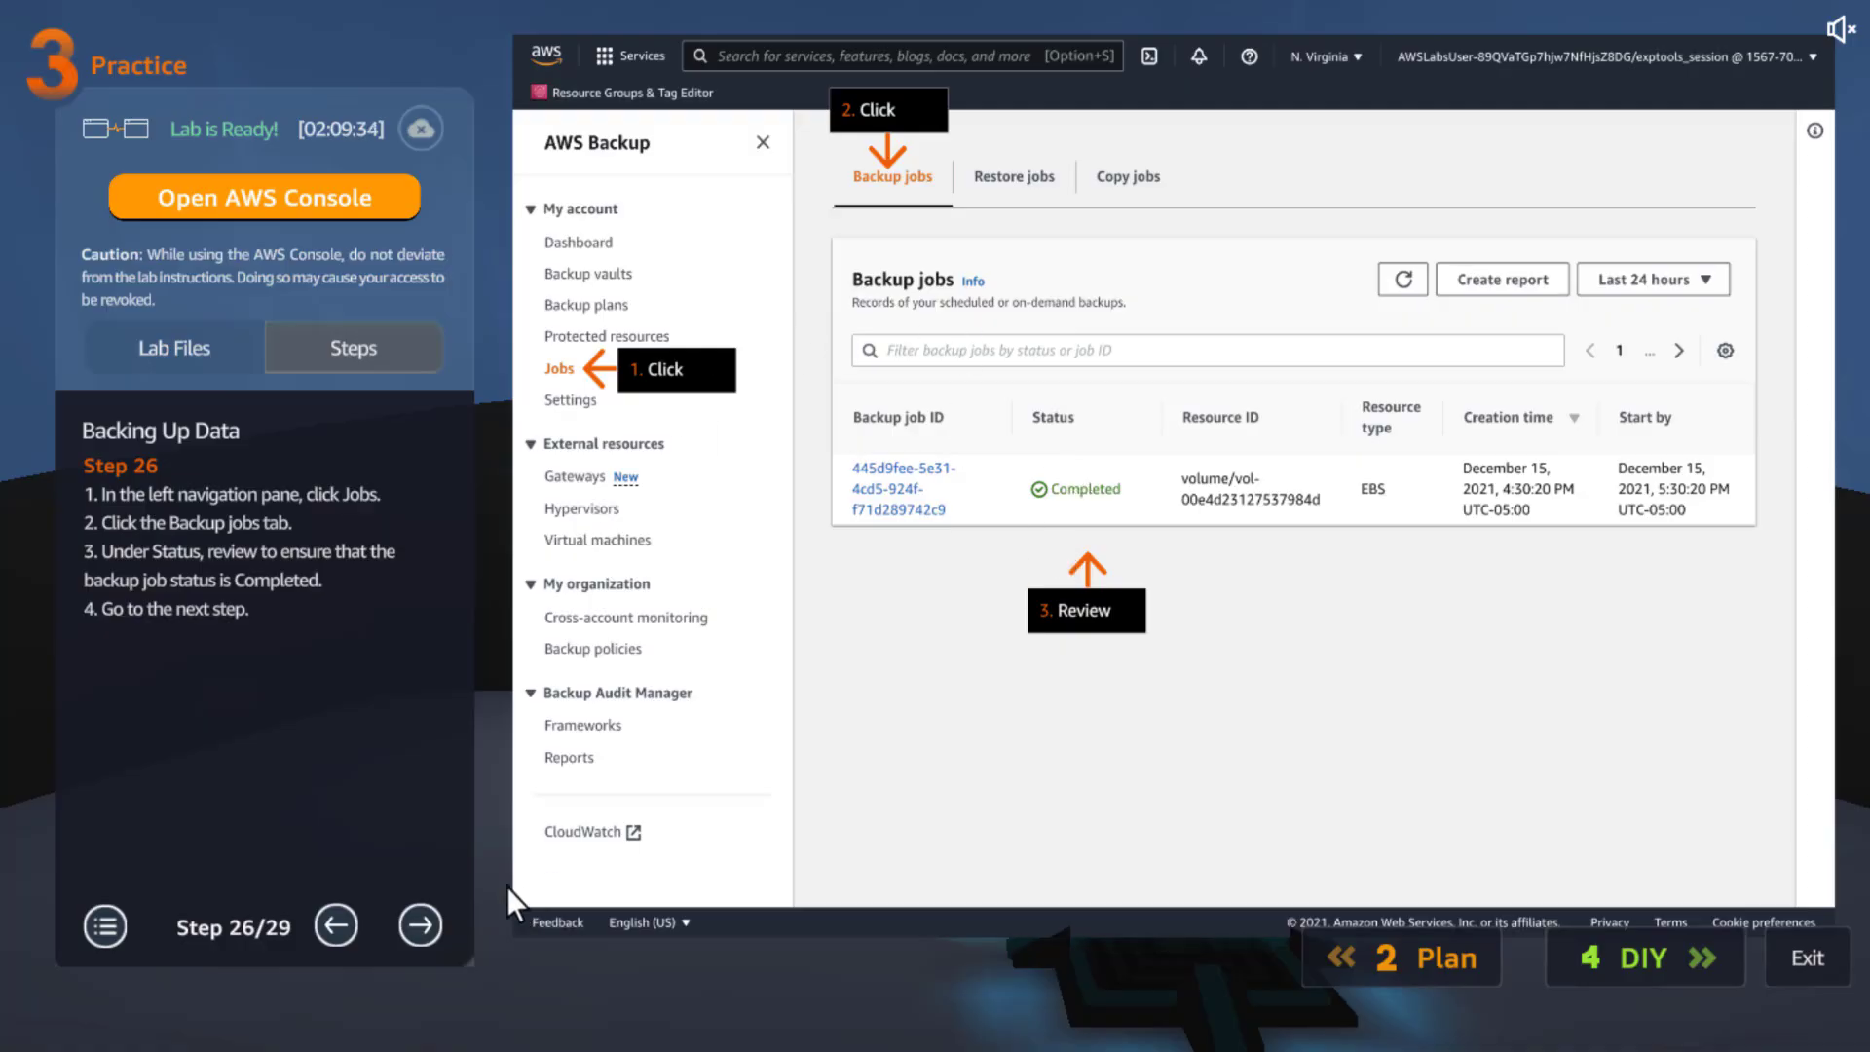
click(419, 926)
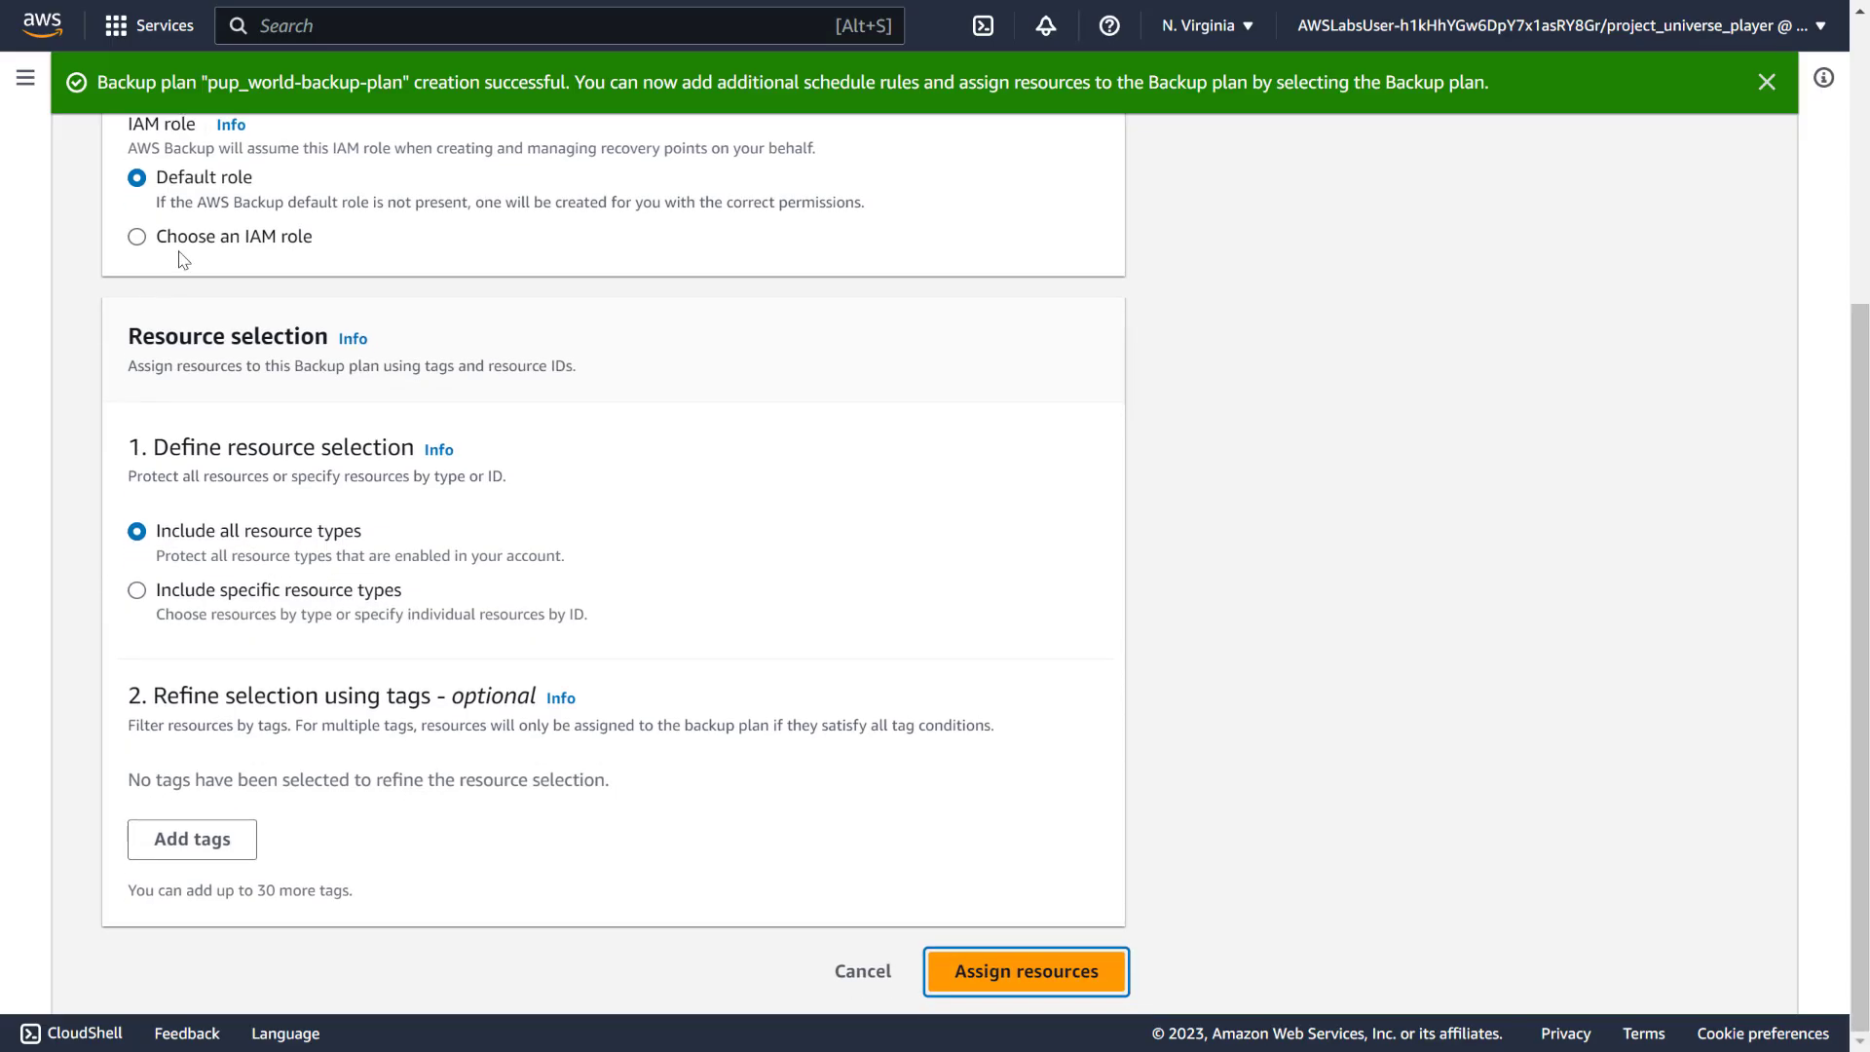
Set the resource assignment's IAM role to backup_role
click(187, 236)
click(213, 331)
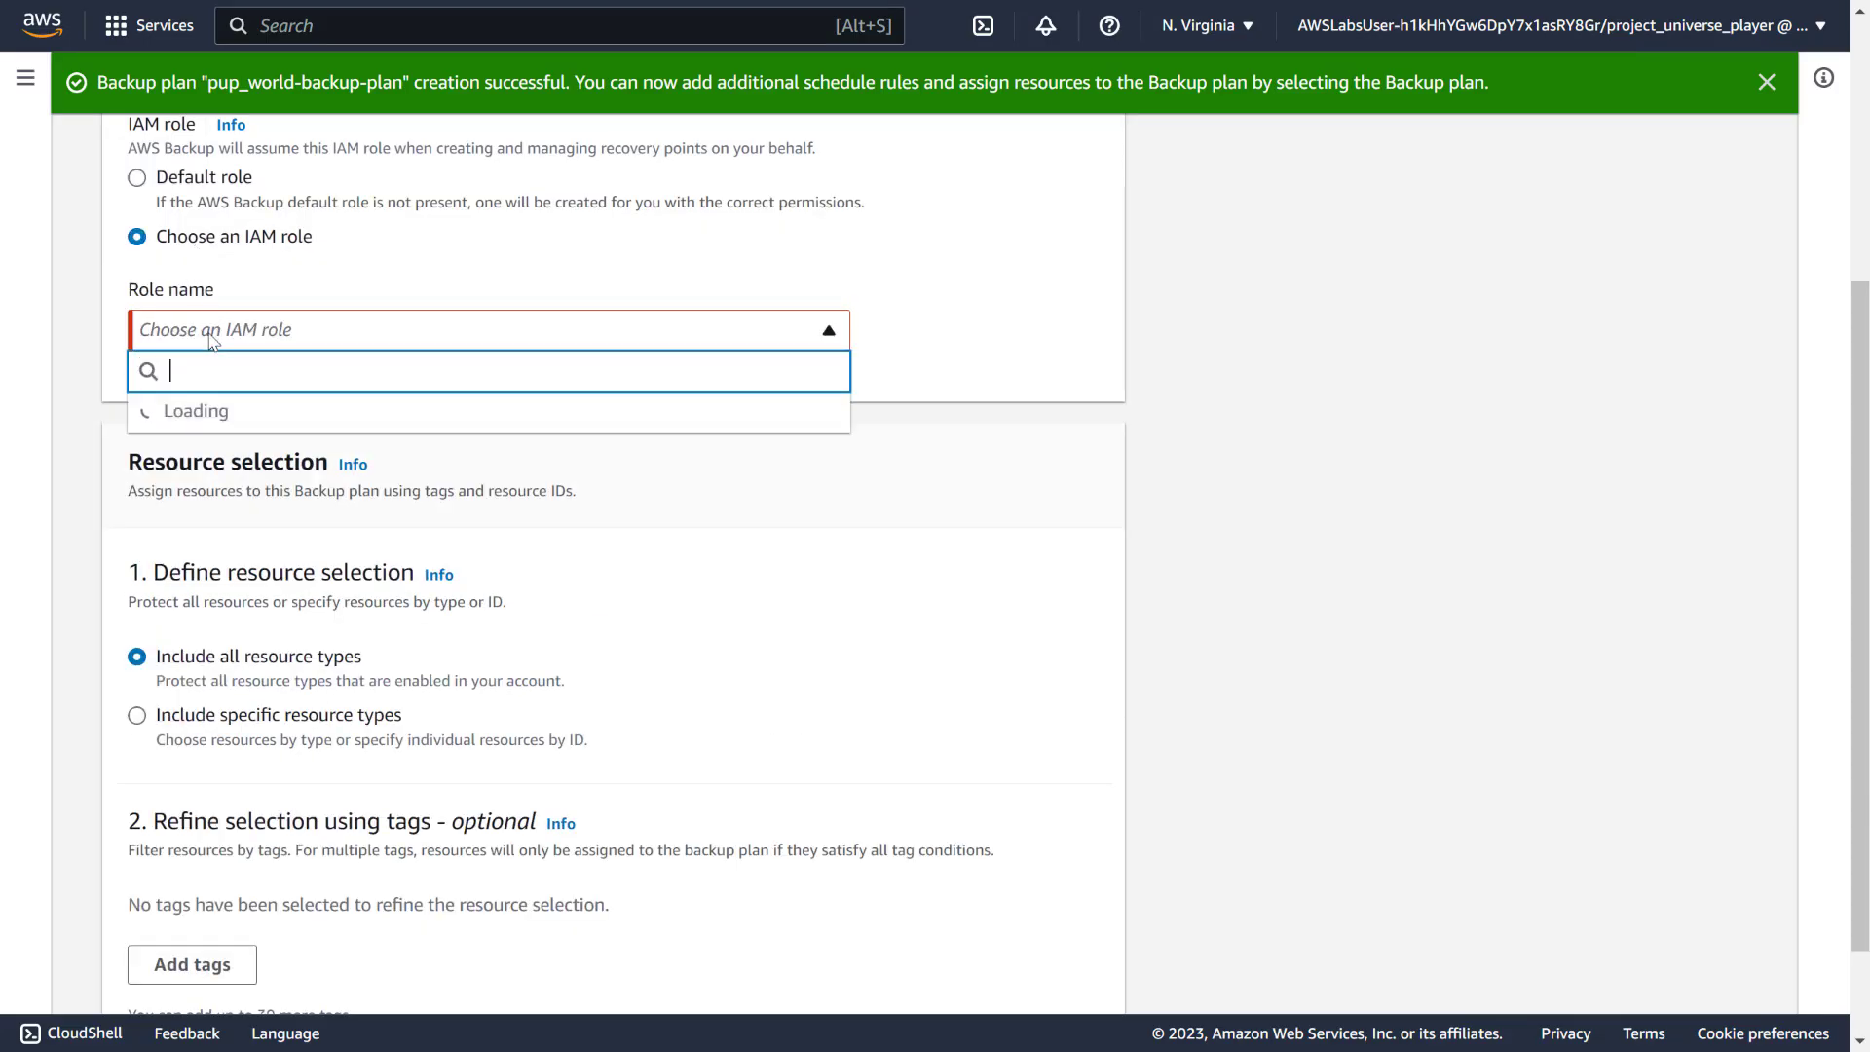
text(a)
key(BackSpace)
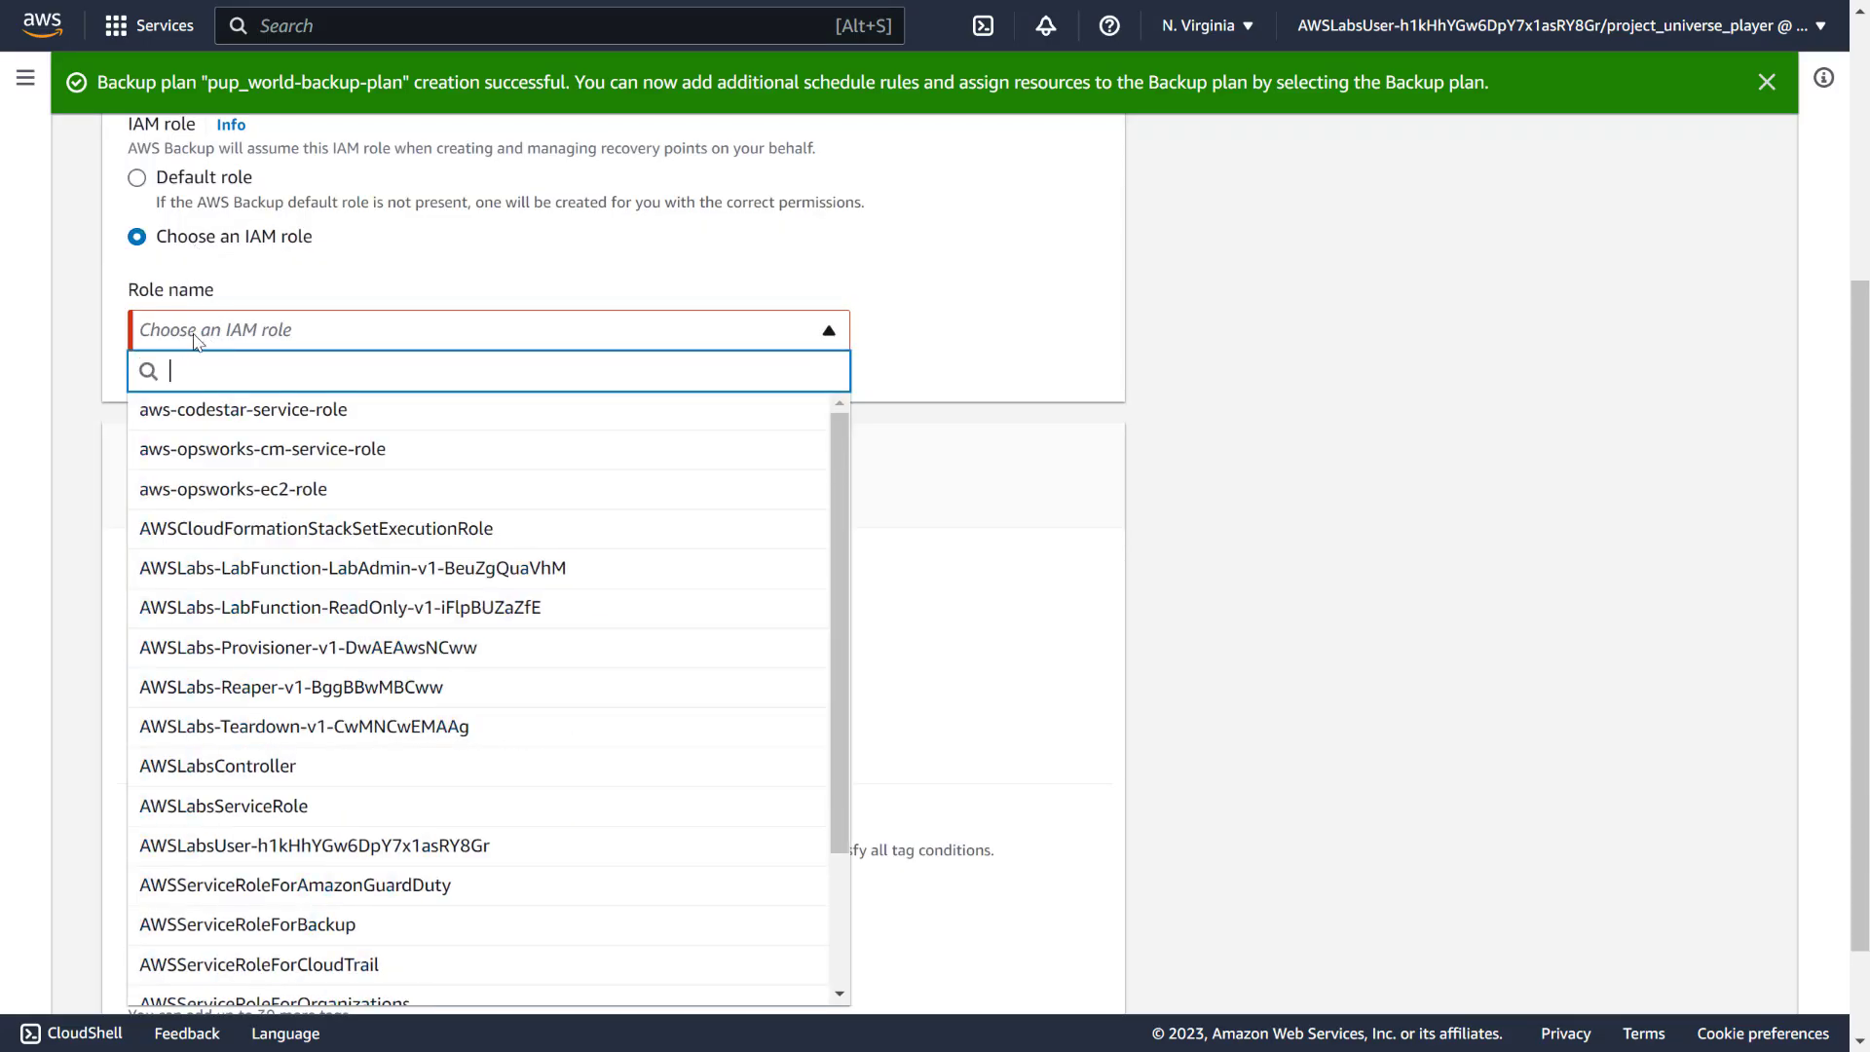
text(bak)
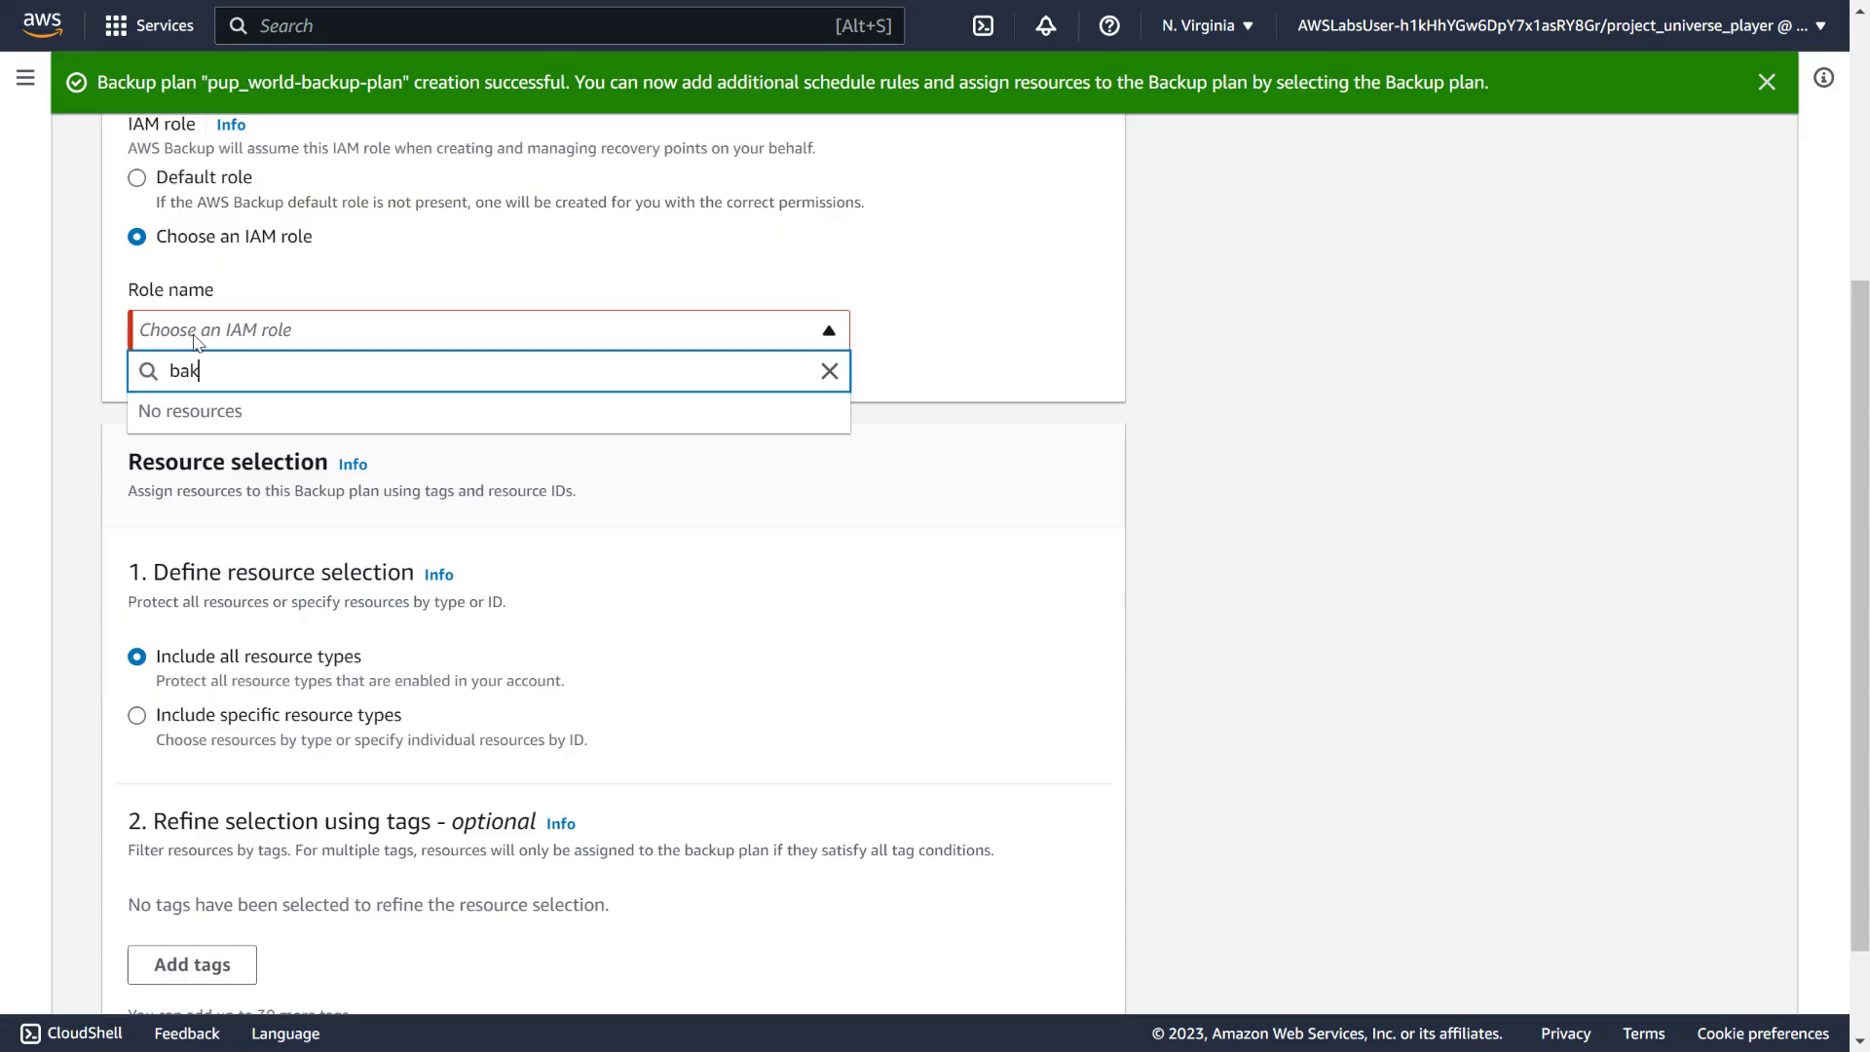
text(ckup)
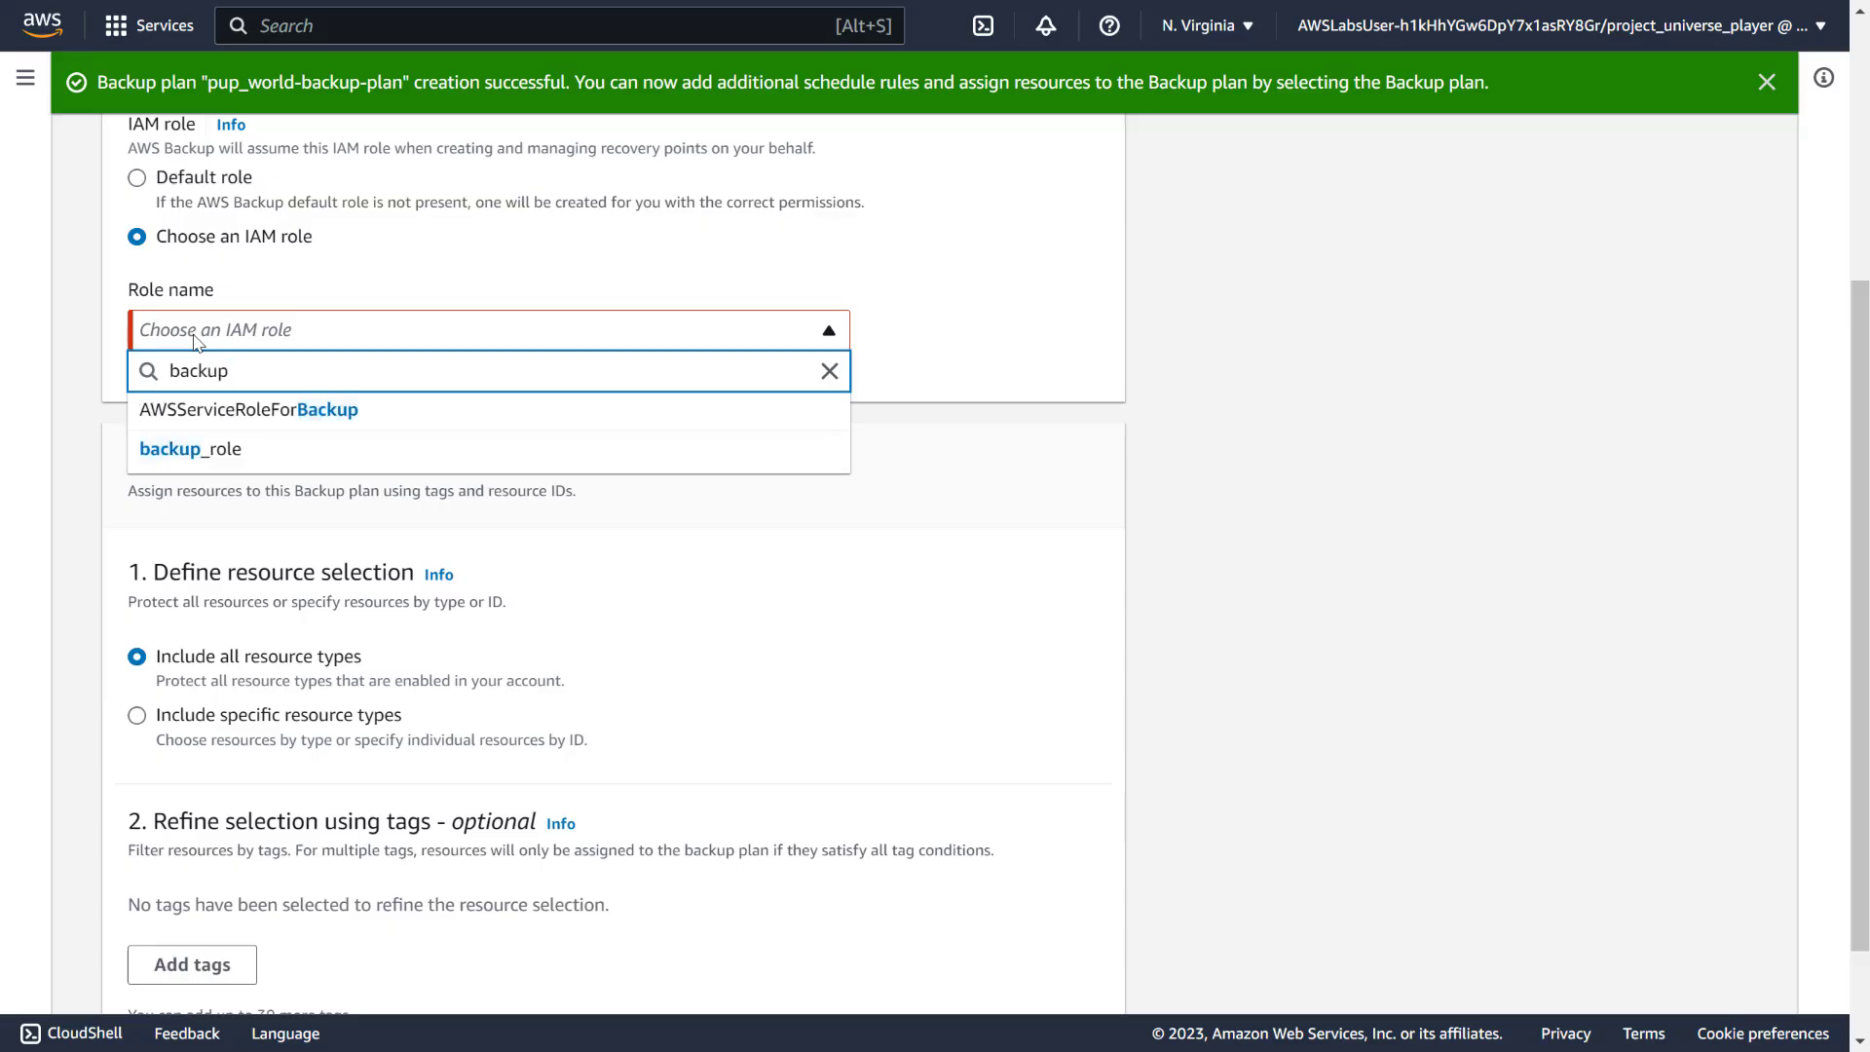
click(200, 449)
Add the tag condition Backup Equals True and submit the resource assignment
scroll(211, 448, down, 1)
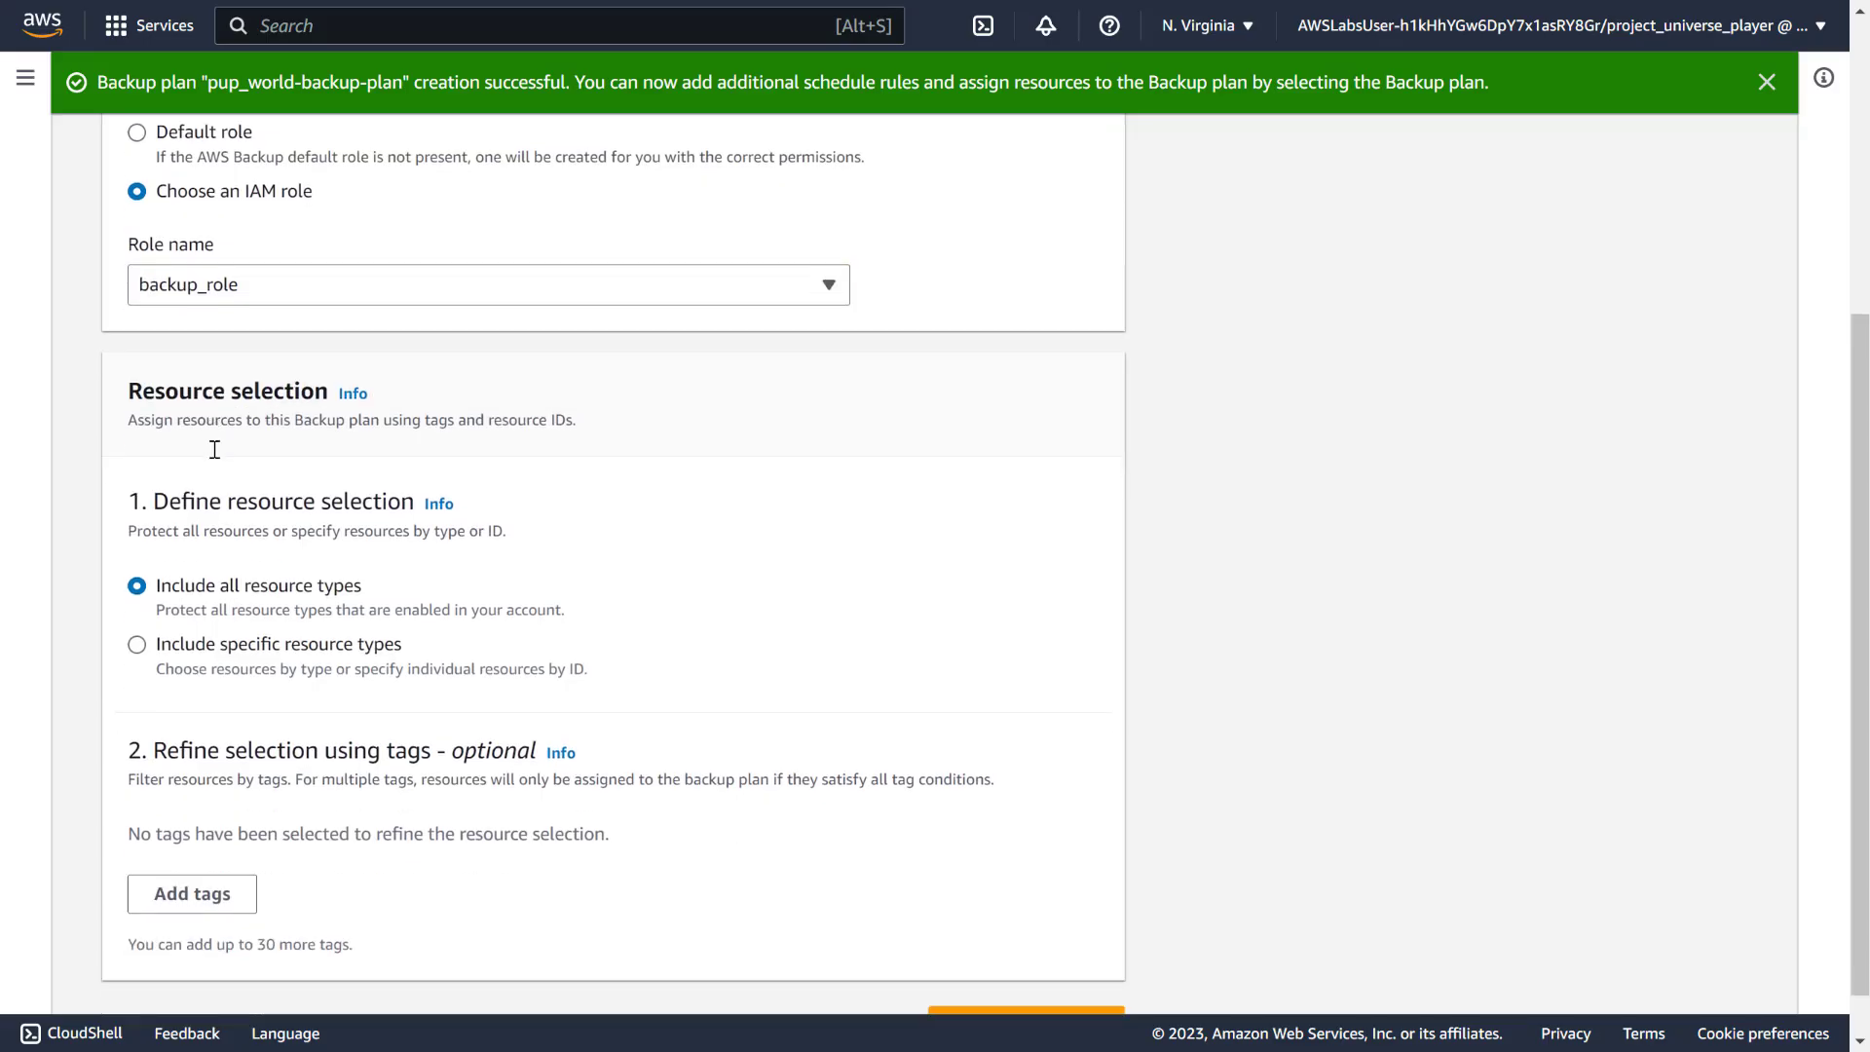
scroll(214, 449, down, 1)
click(233, 838)
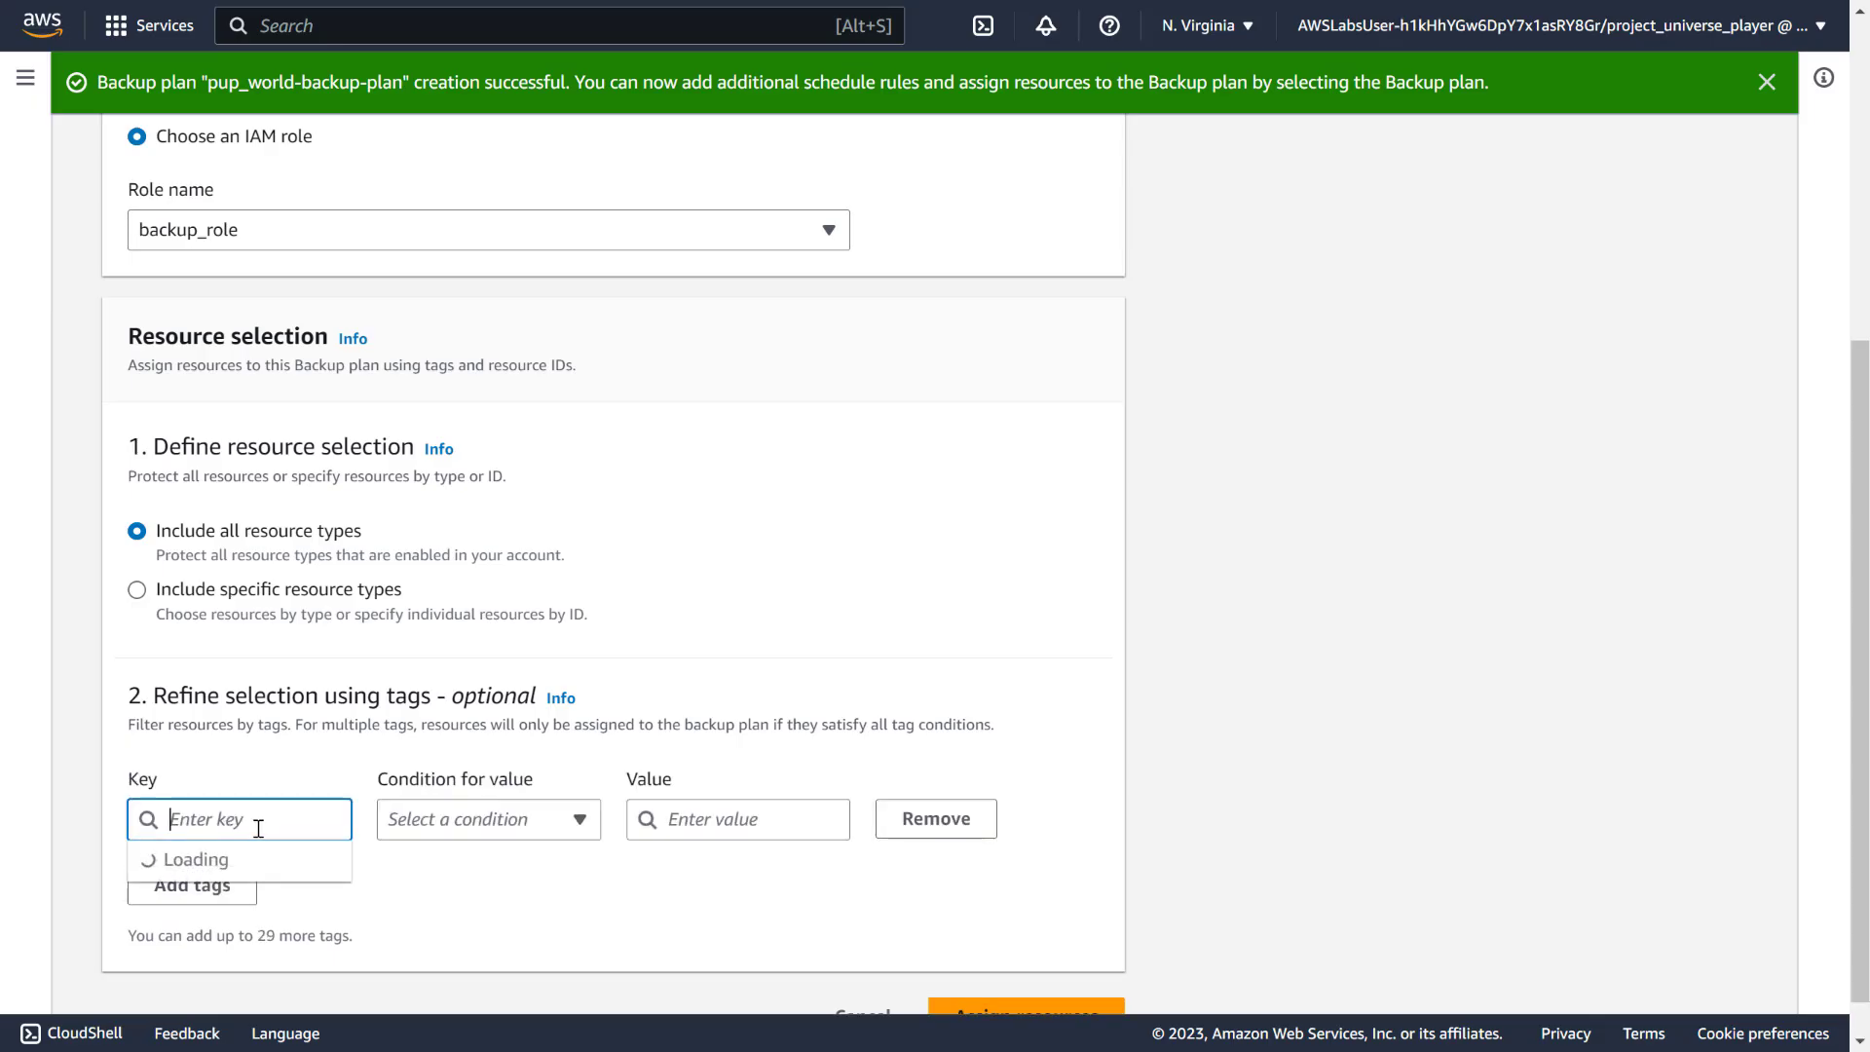
text(BAck)
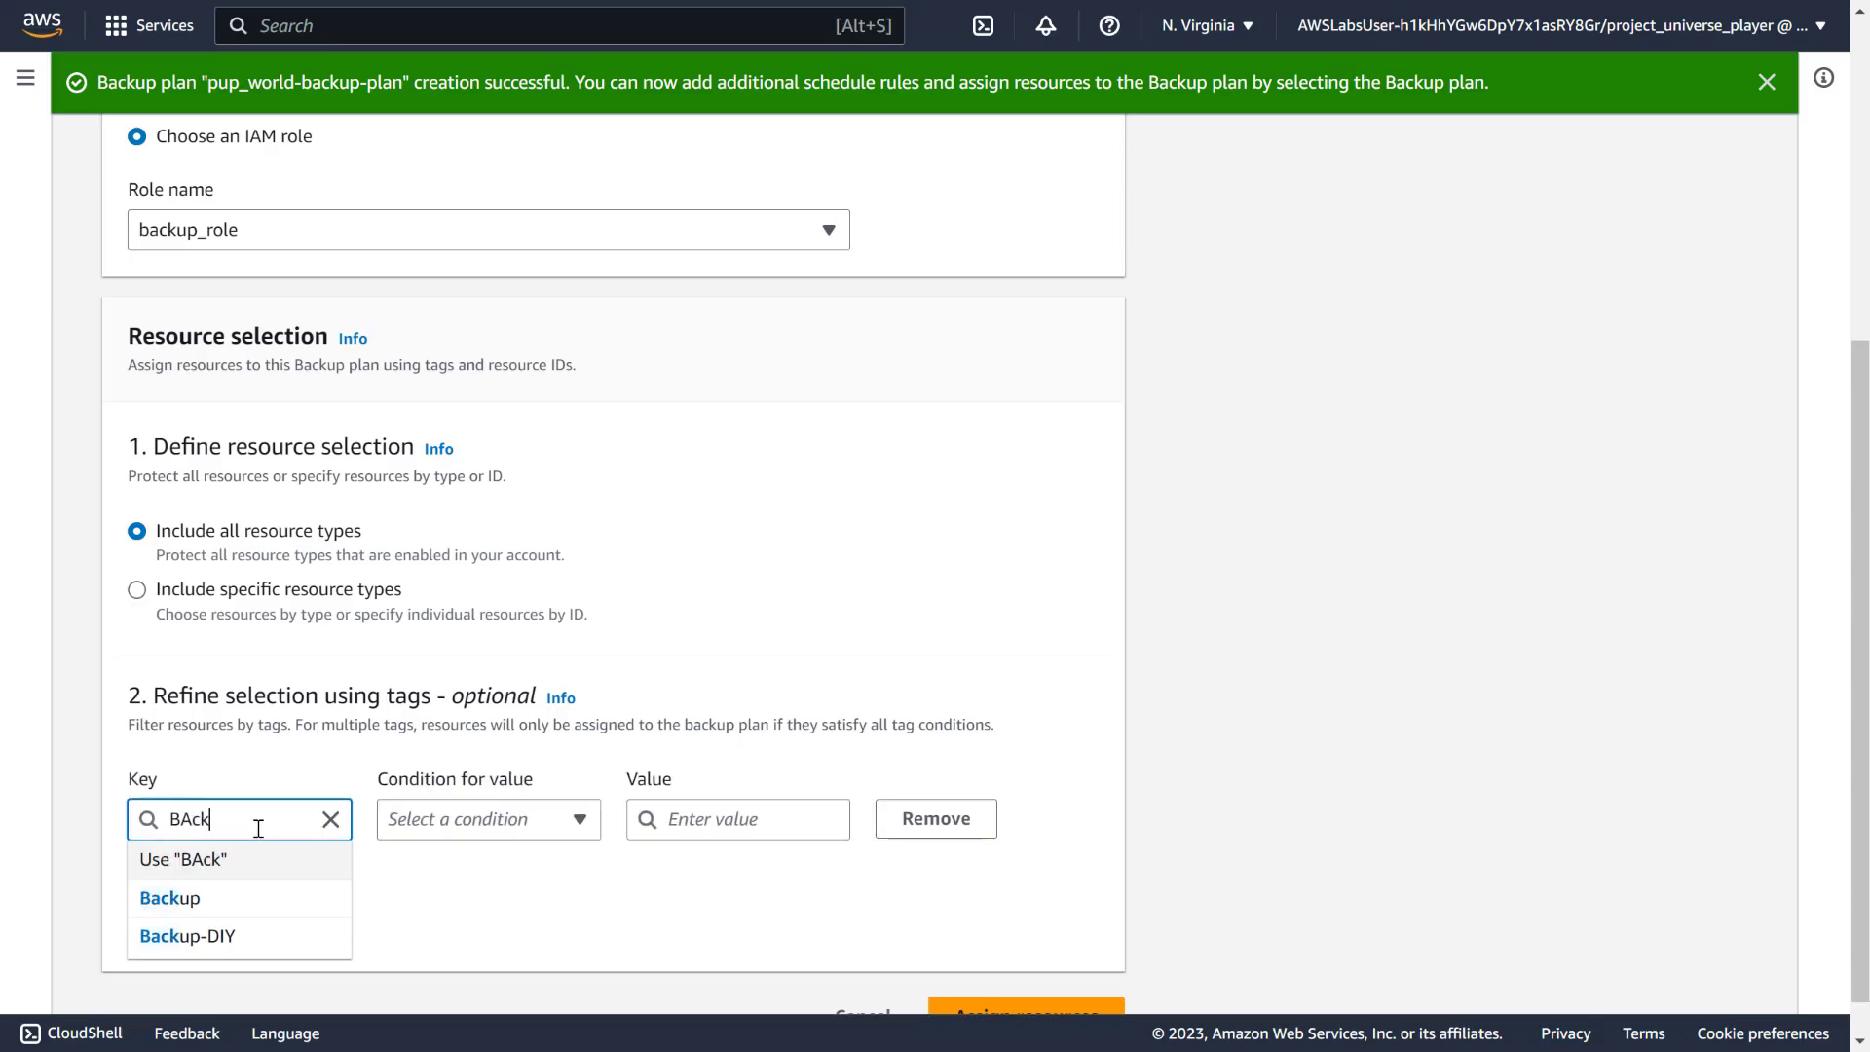
click(249, 897)
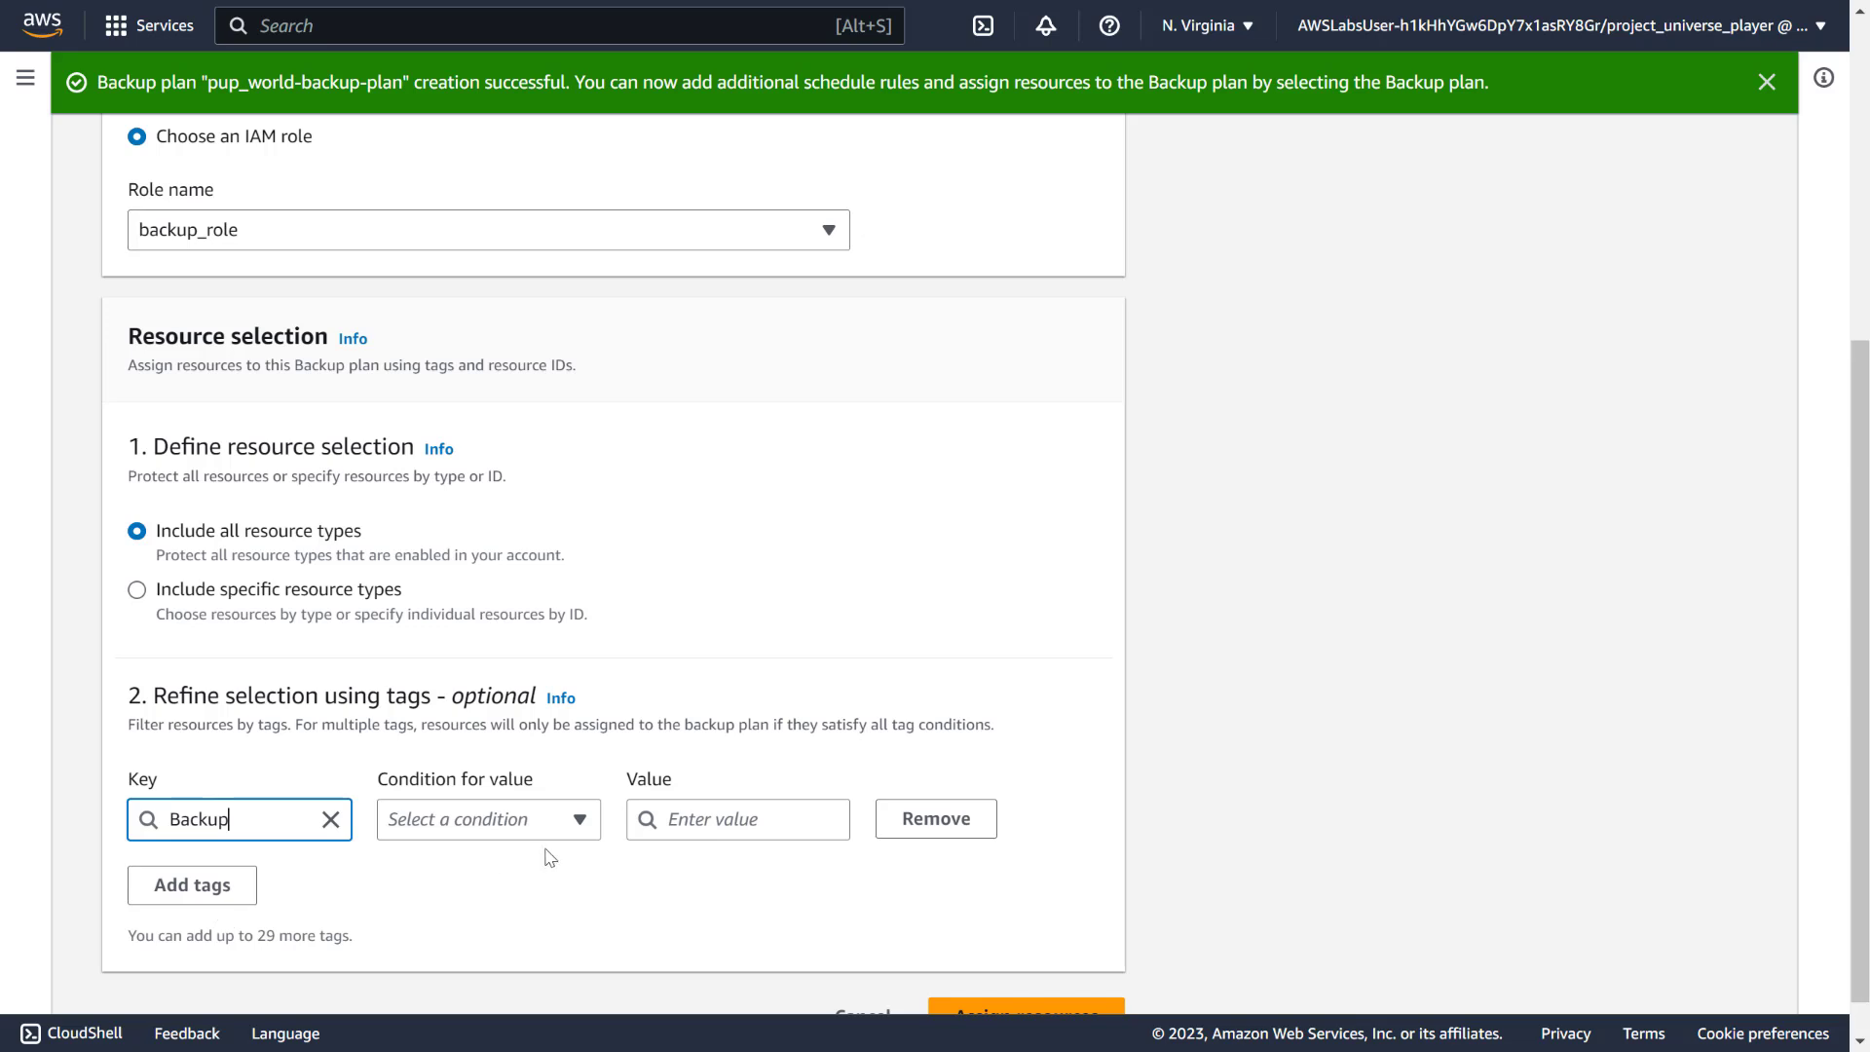
scroll(565, 838, down, 1)
click(578, 803)
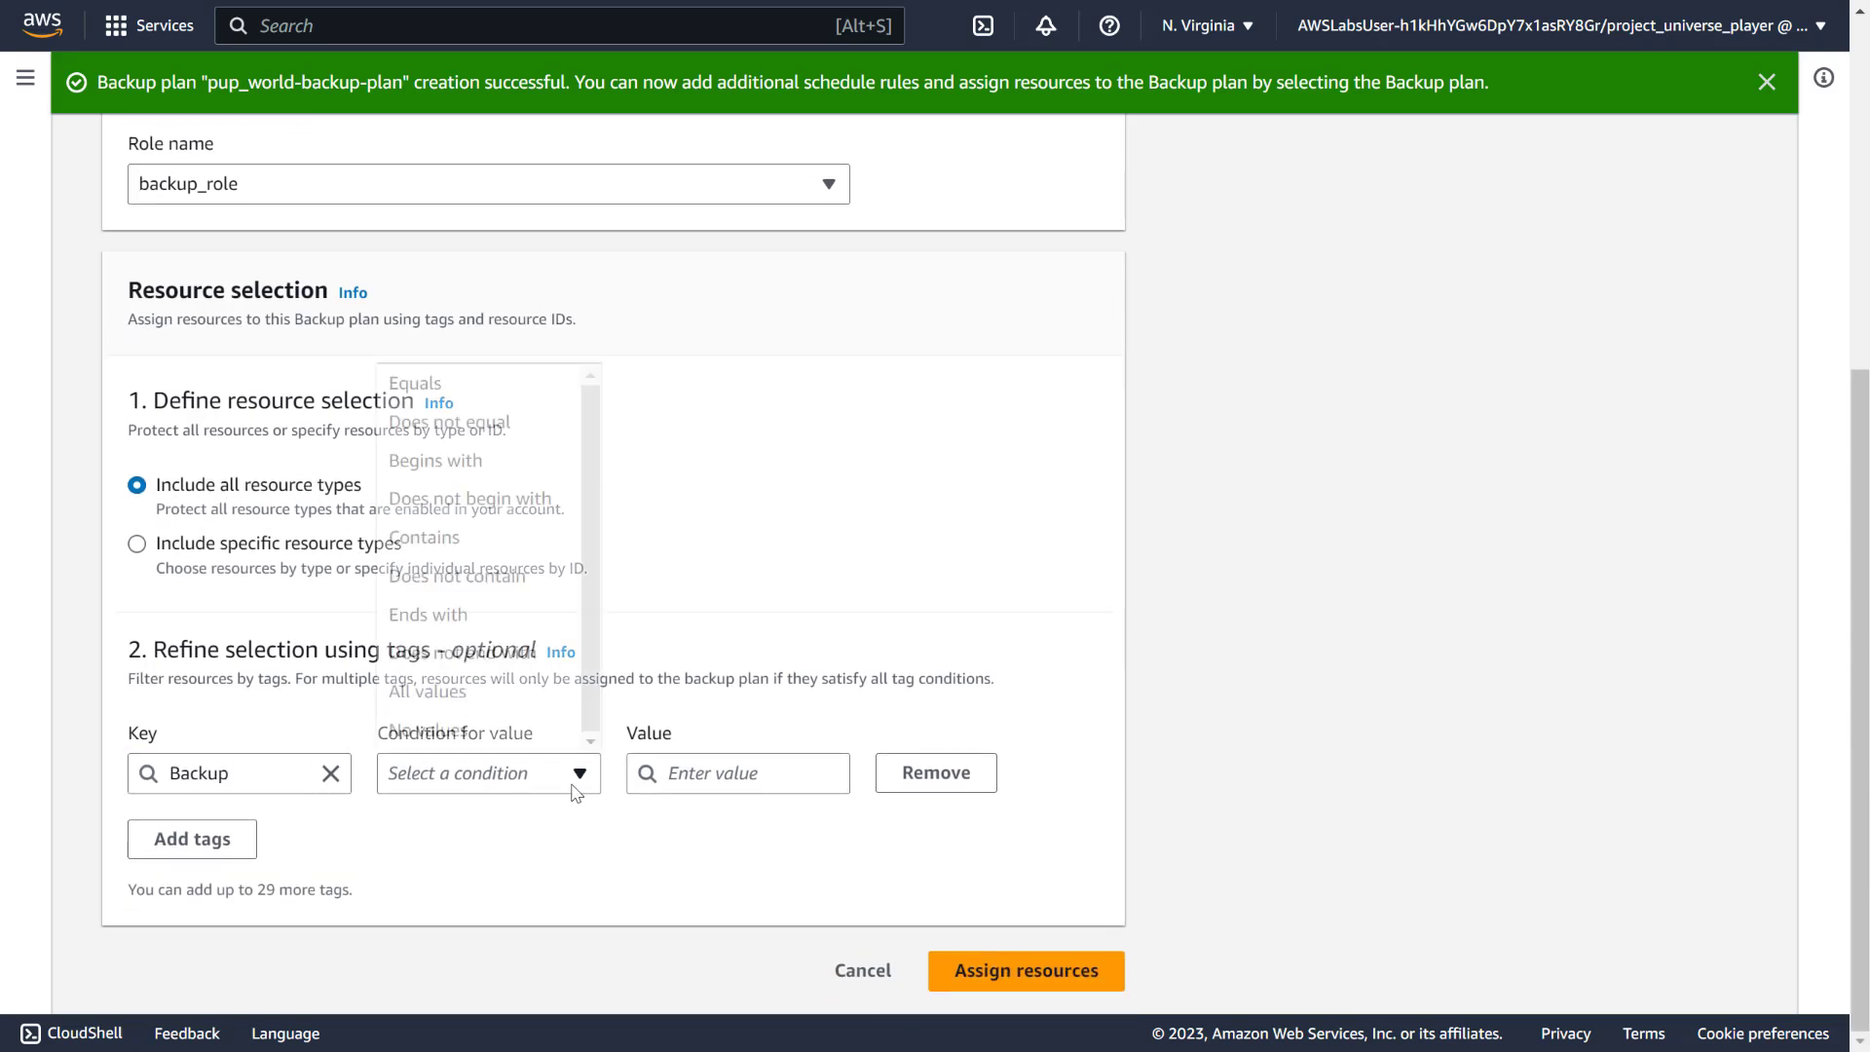
click(506, 384)
click(727, 769)
click(717, 816)
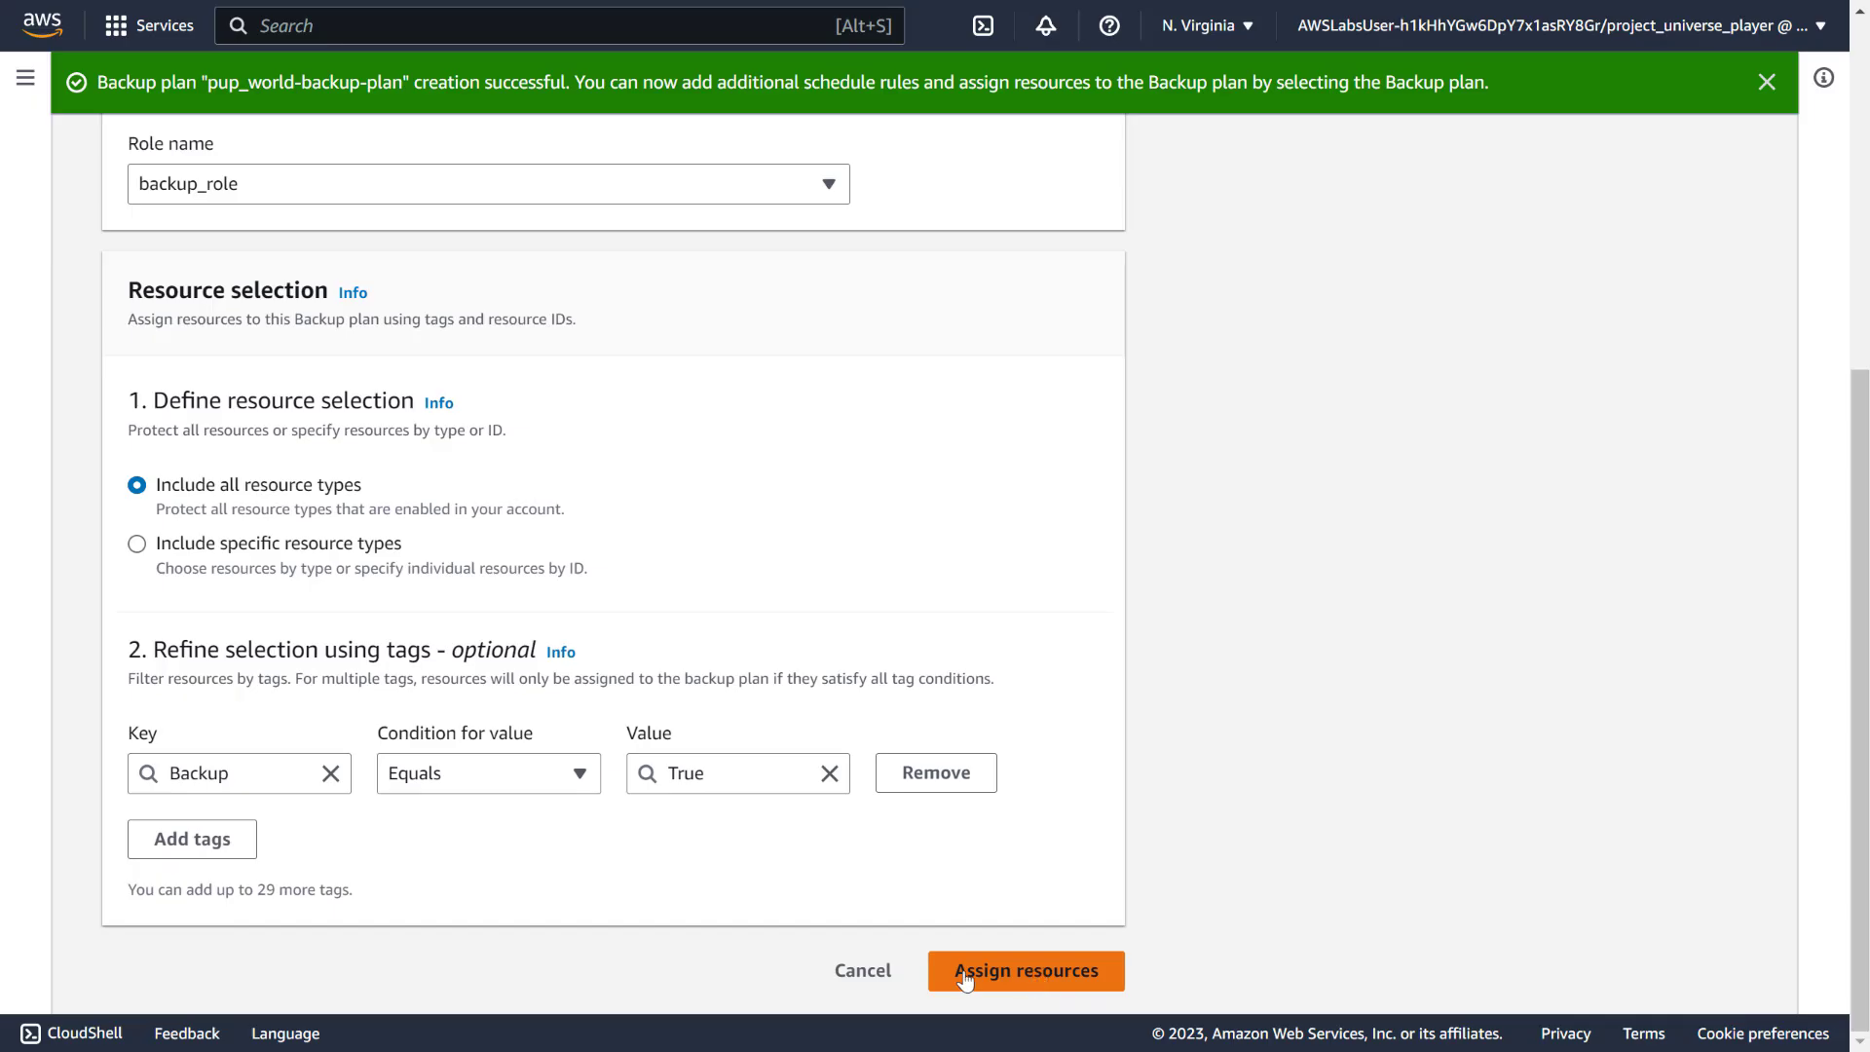
click(1038, 974)
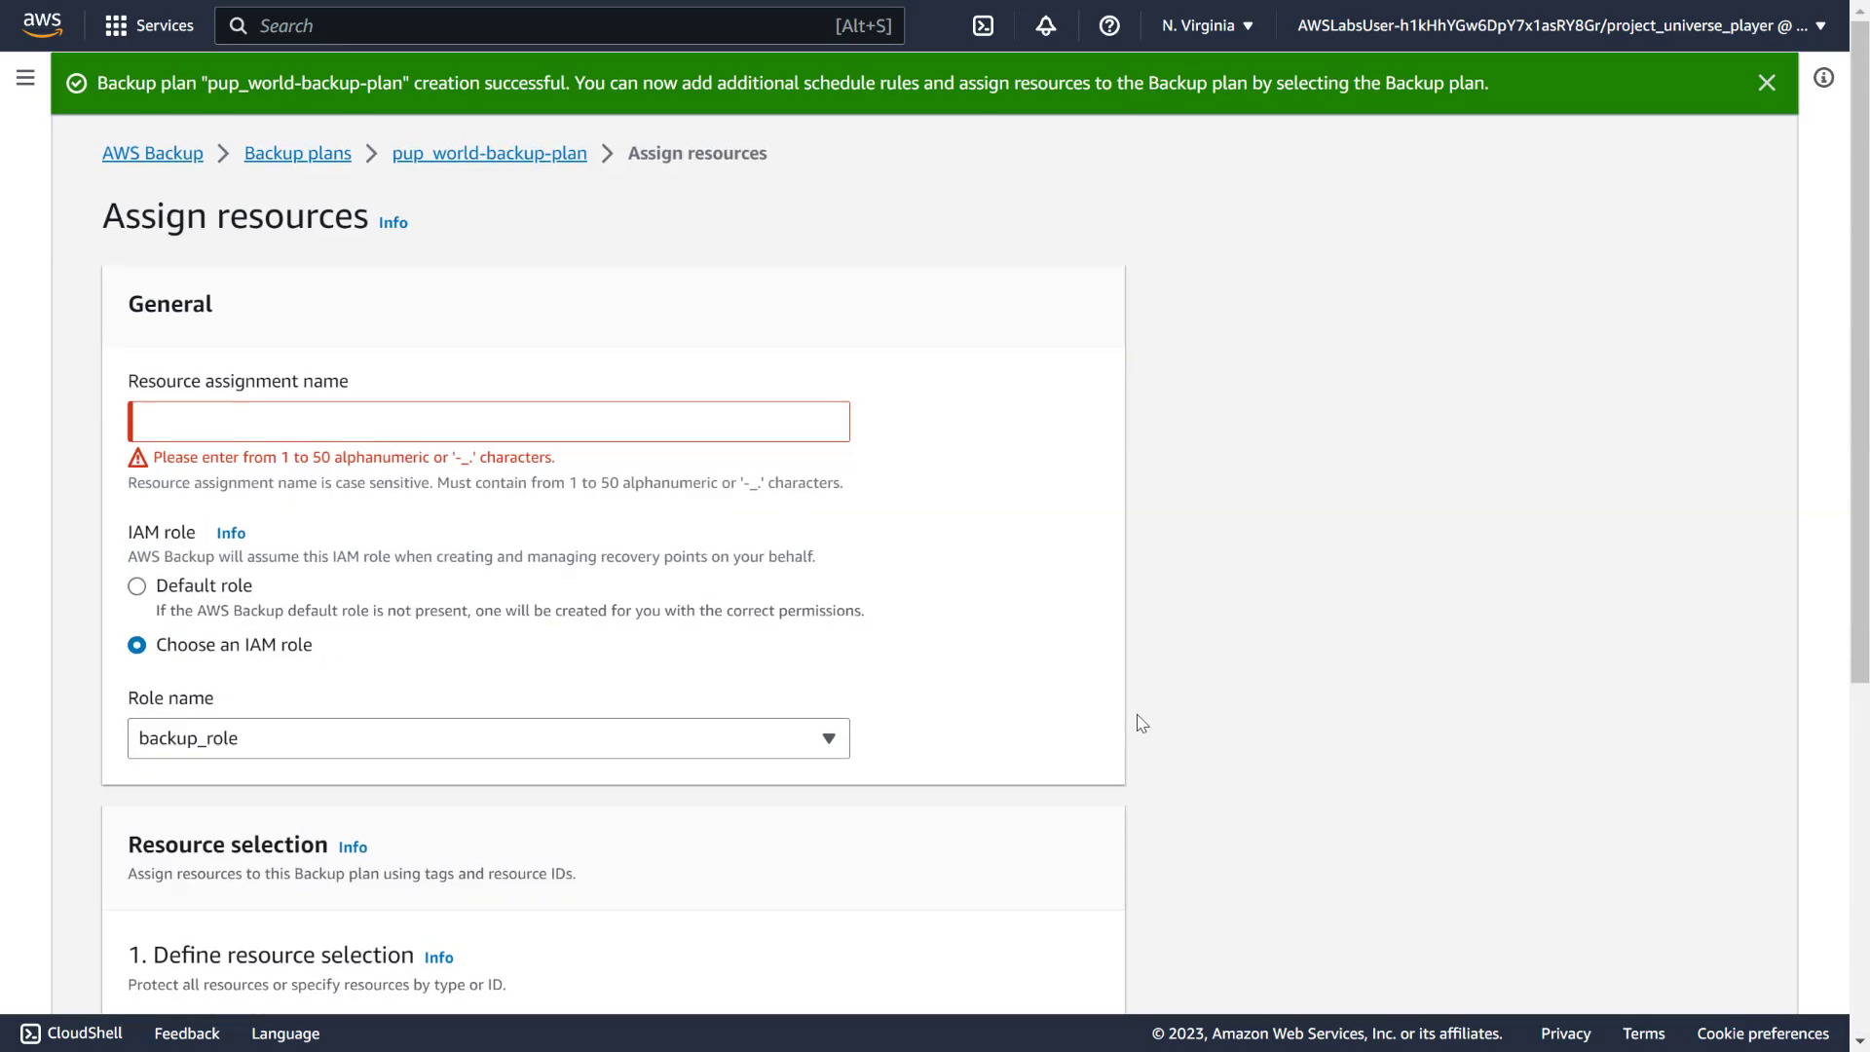
Go back to the guide's step 23 and select the assignment name tagged_resources
click(415, 429)
key(Tab)
click(418, 419)
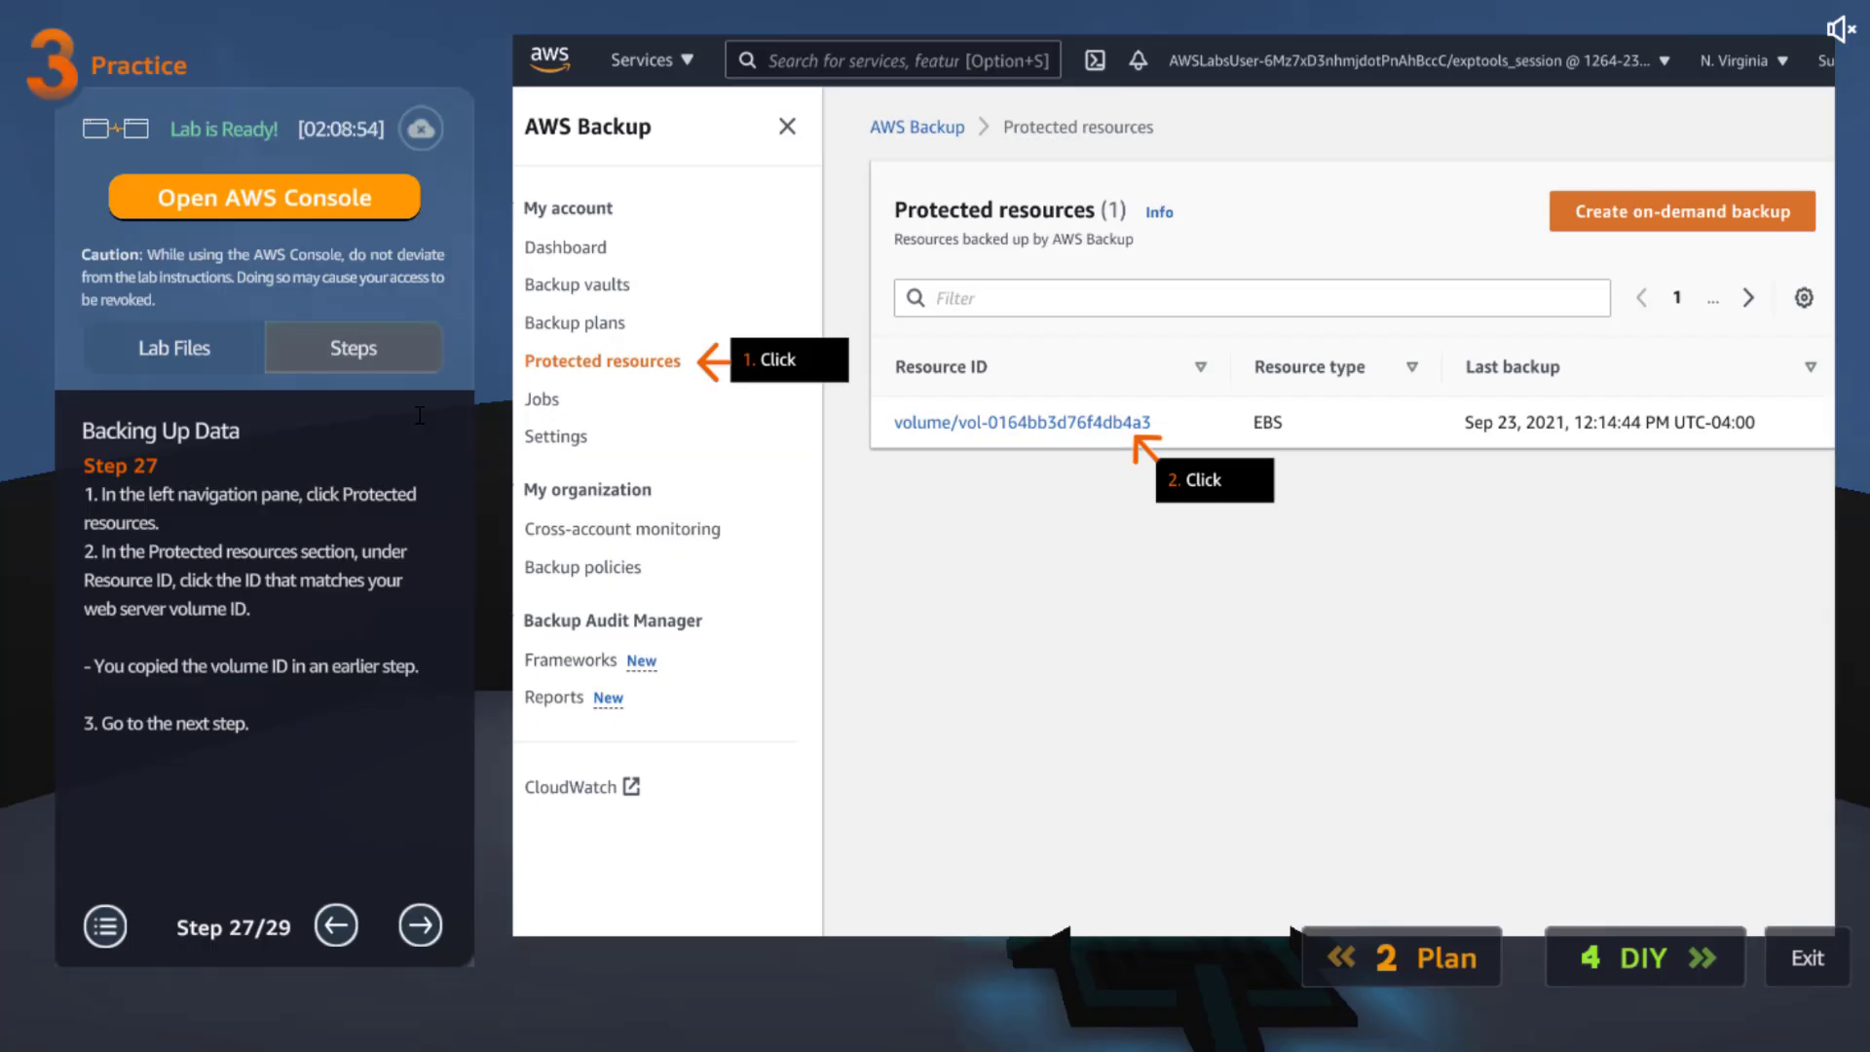
click(345, 913)
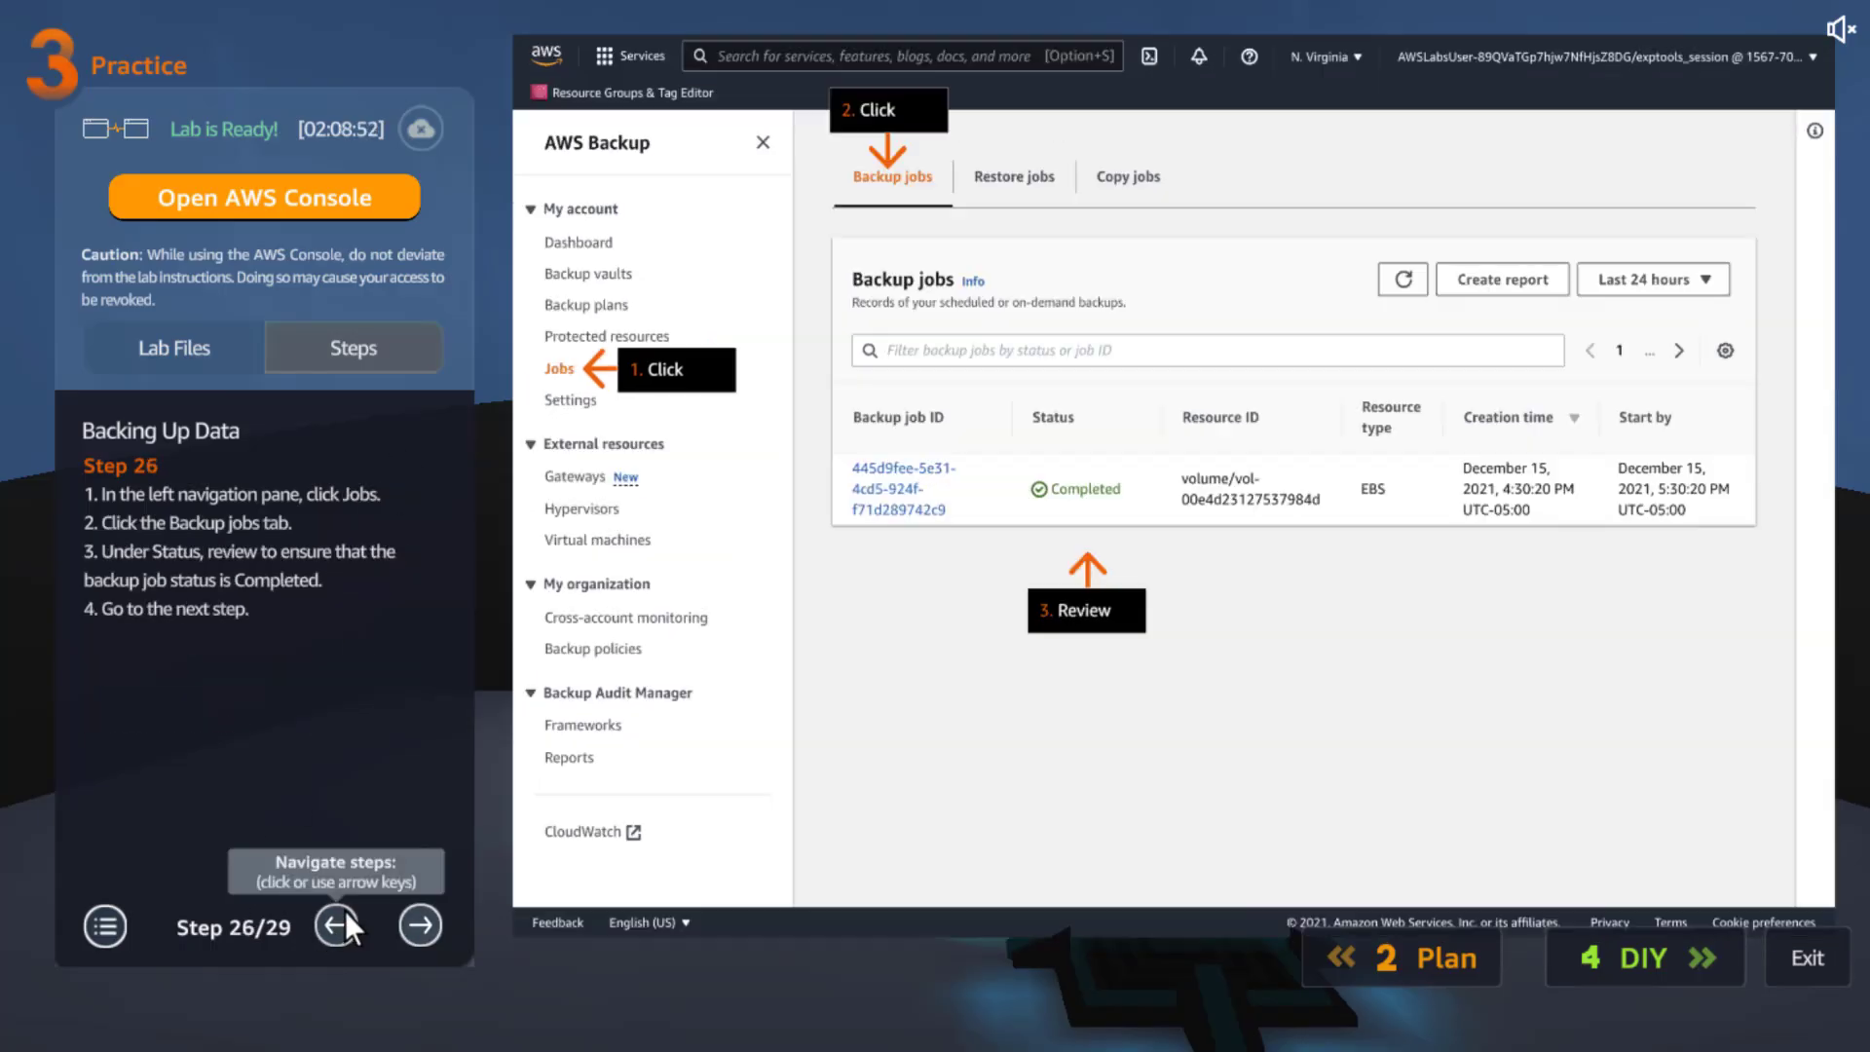
click(344, 913)
click(345, 914)
click(344, 910)
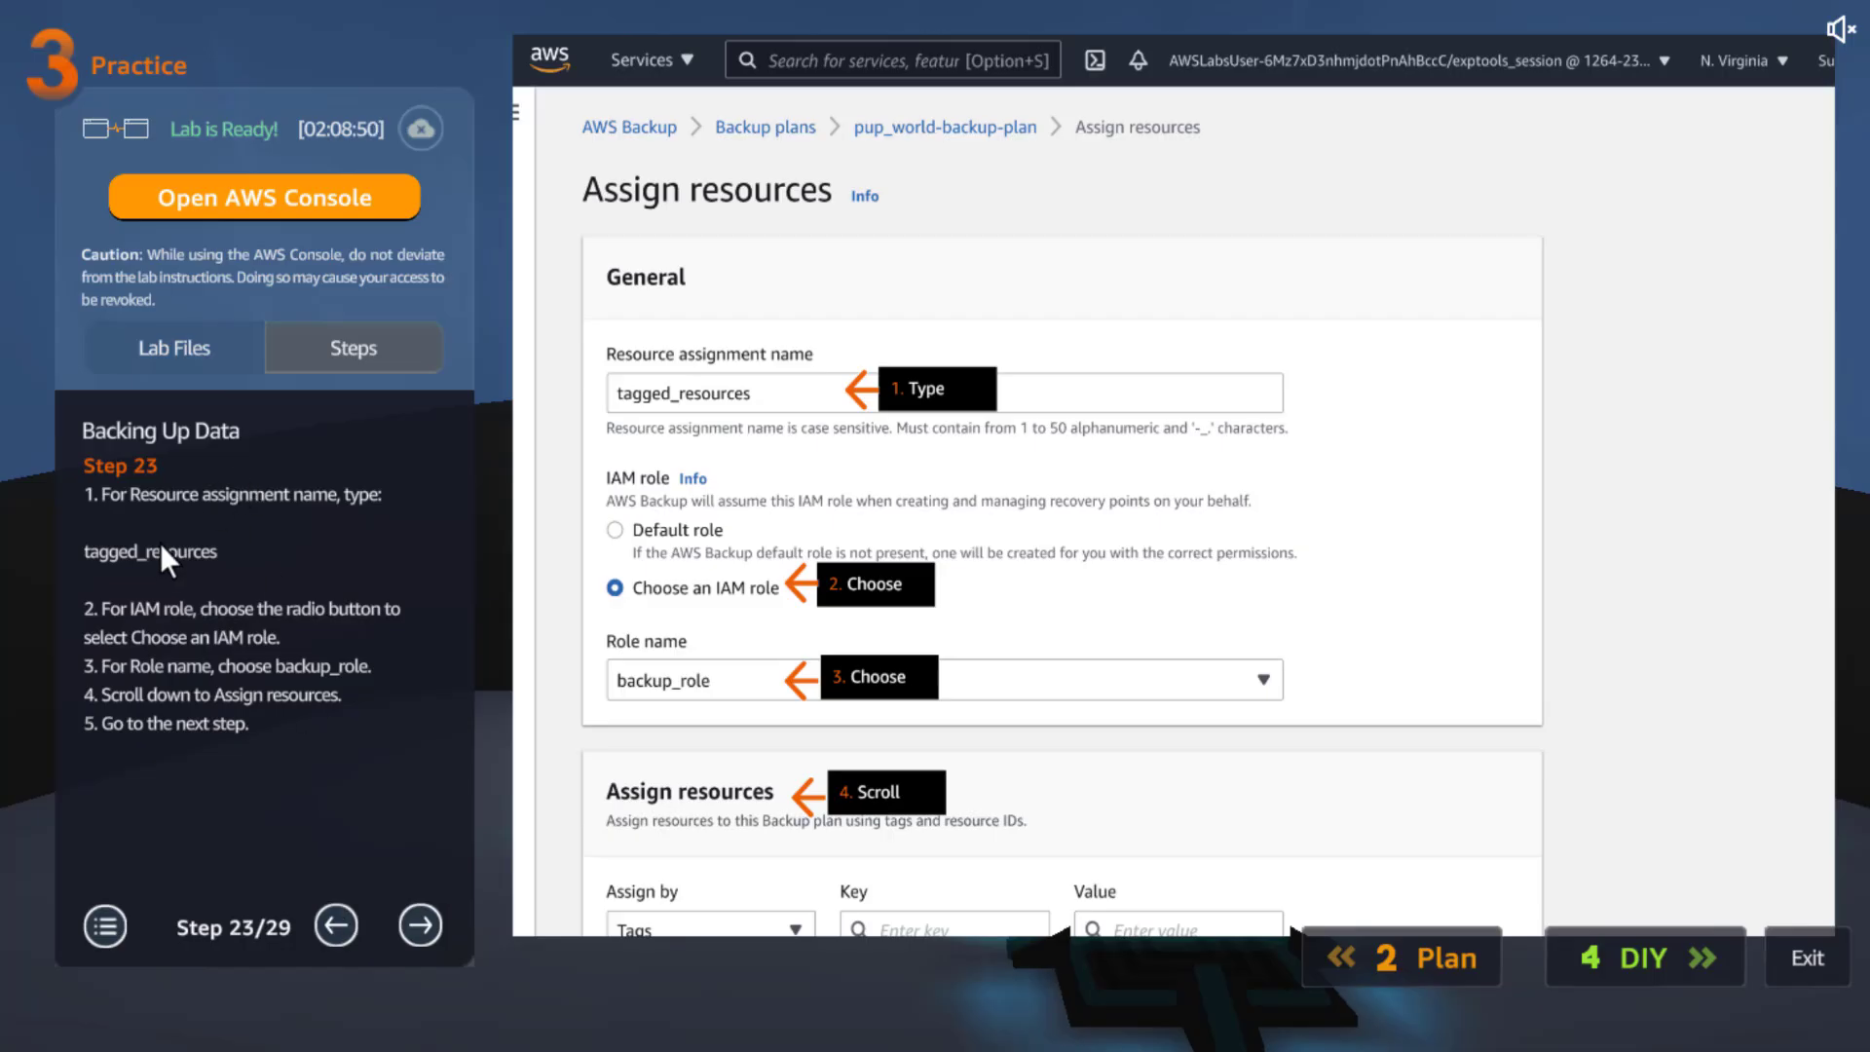
drag(138, 552, 101, 552)
Return the guide to the latest step and enter tagged_resources as the assignment name
click(418, 923)
click(419, 923)
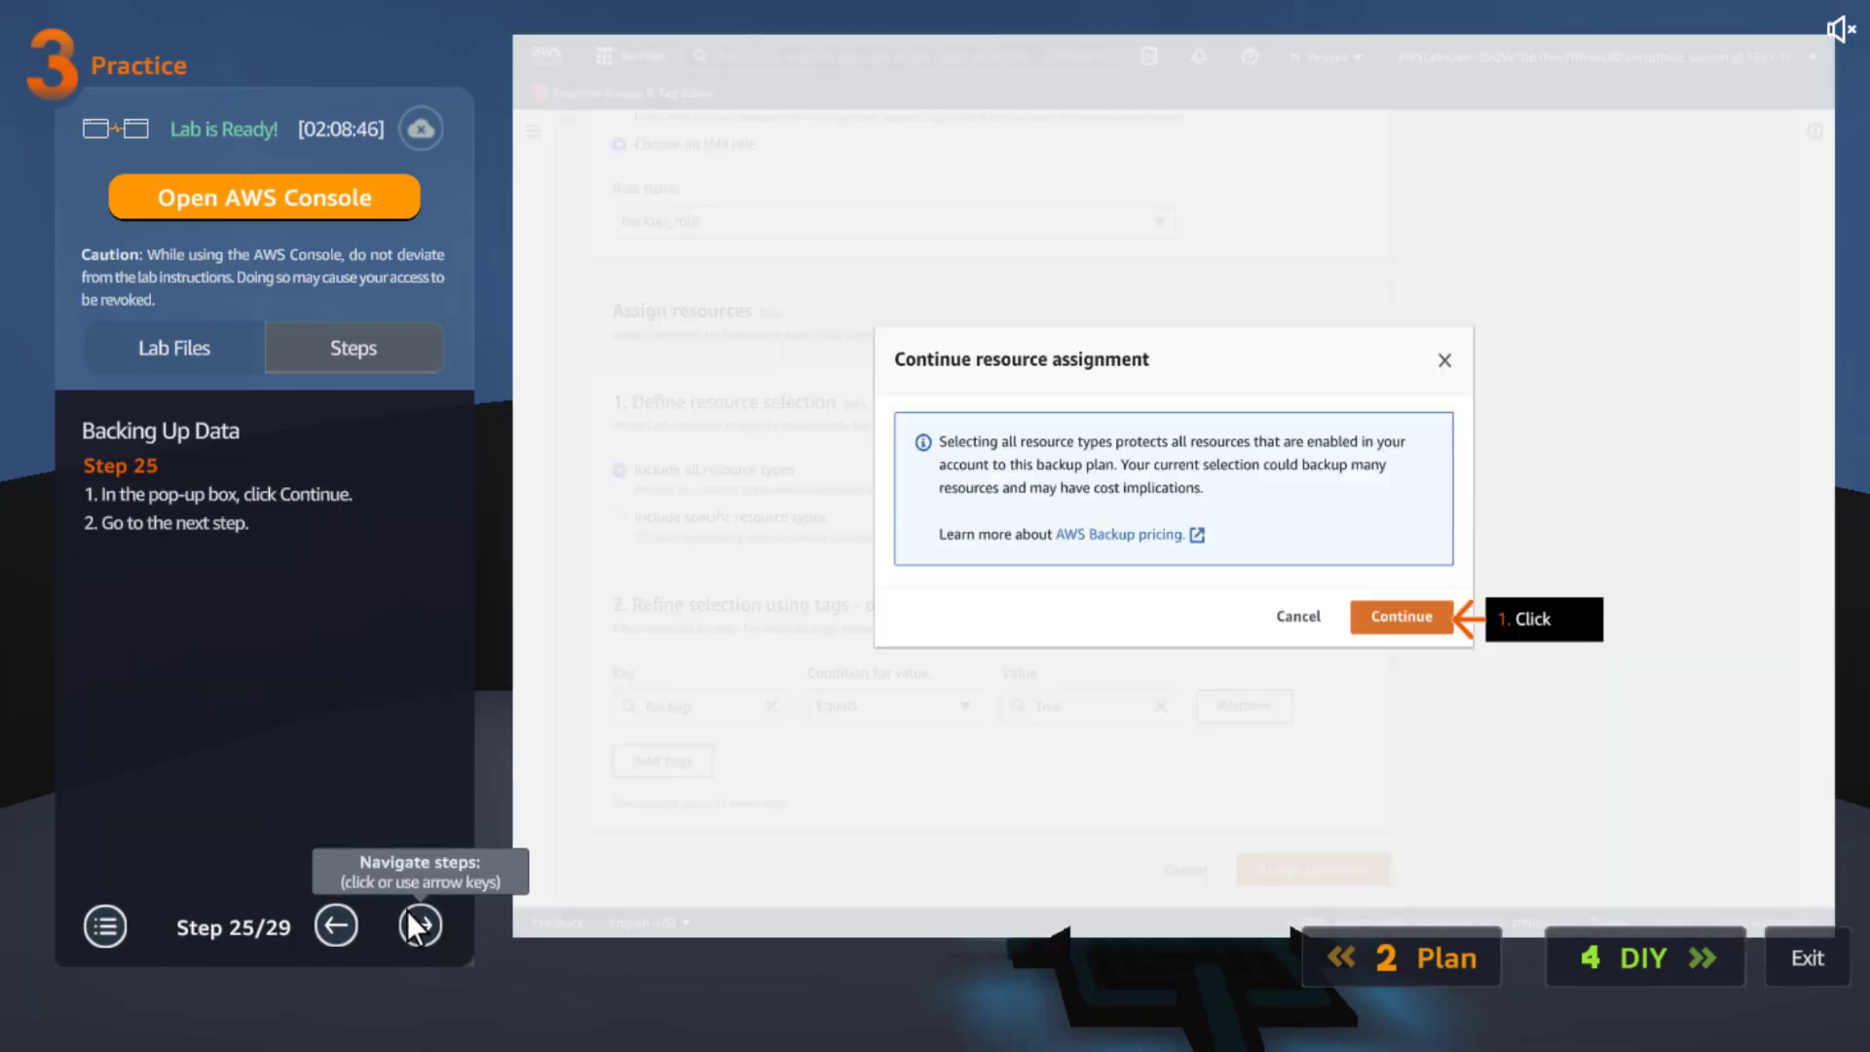
click(418, 923)
click(419, 924)
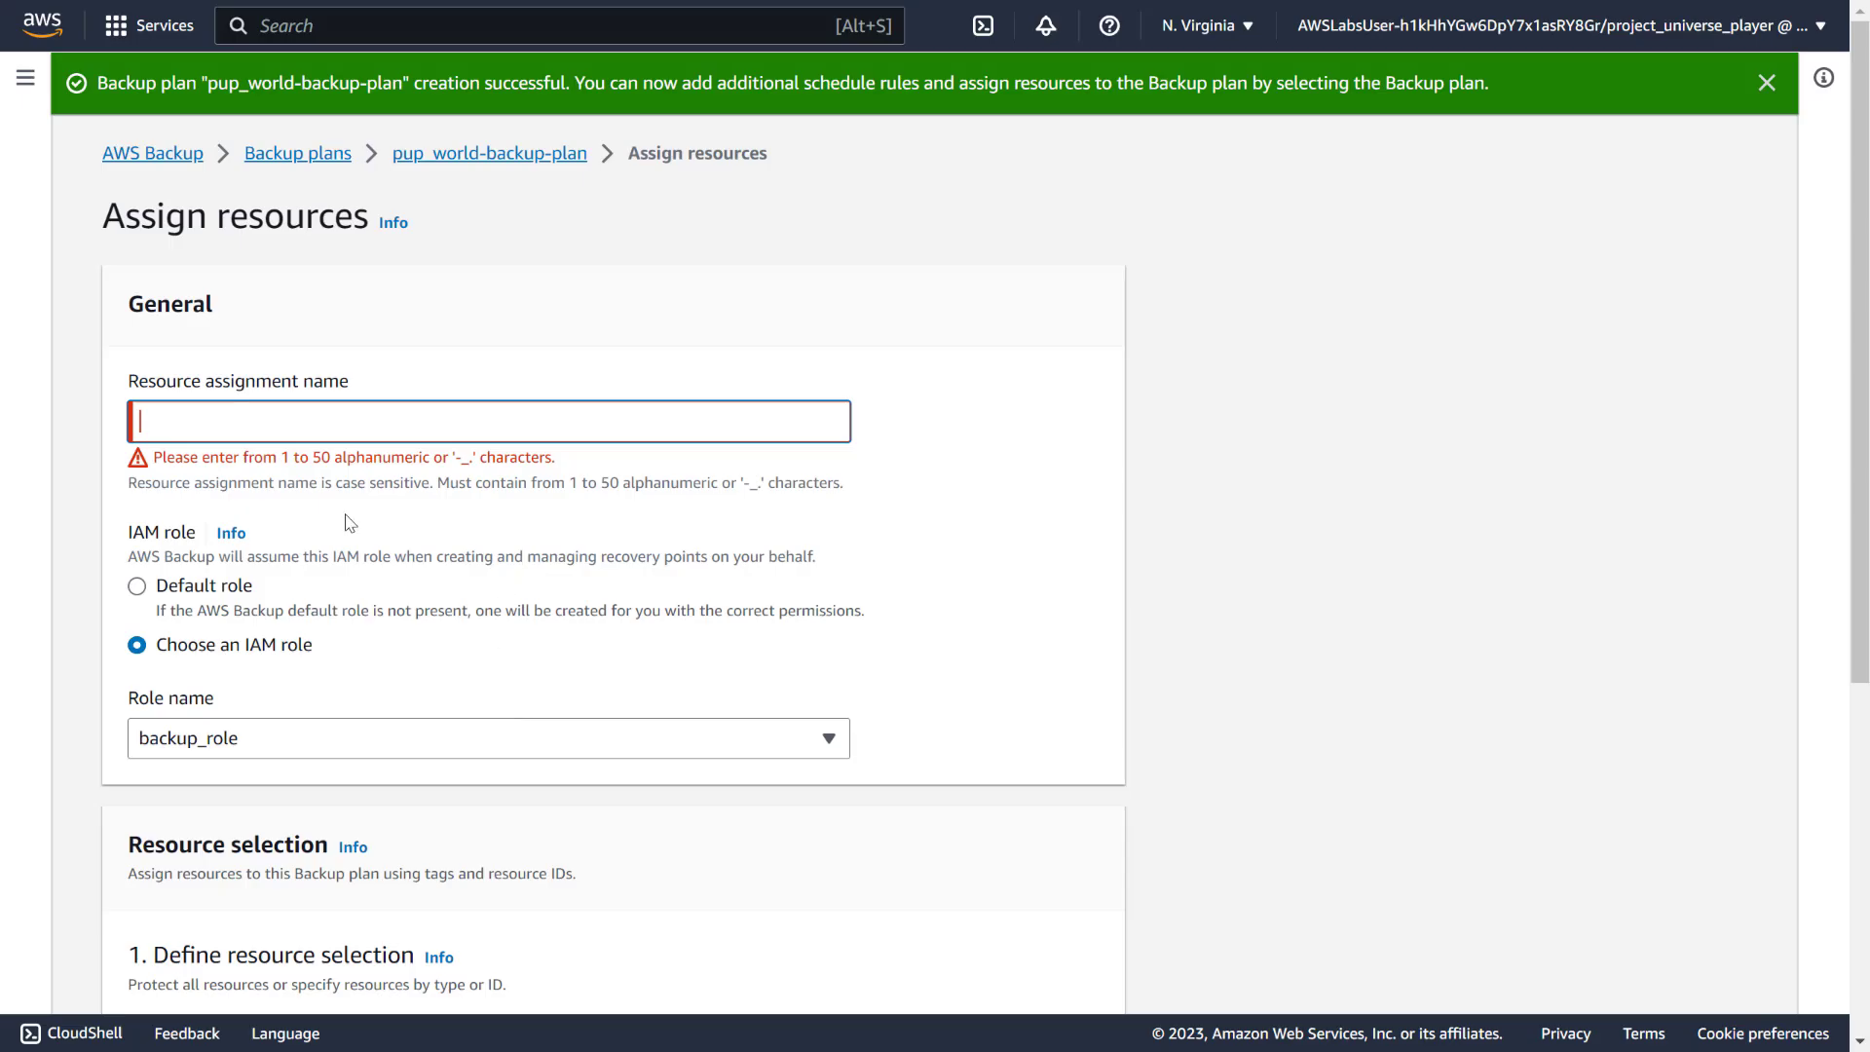
text(tagged_resources)
scroll(1127, 576, down, 5)
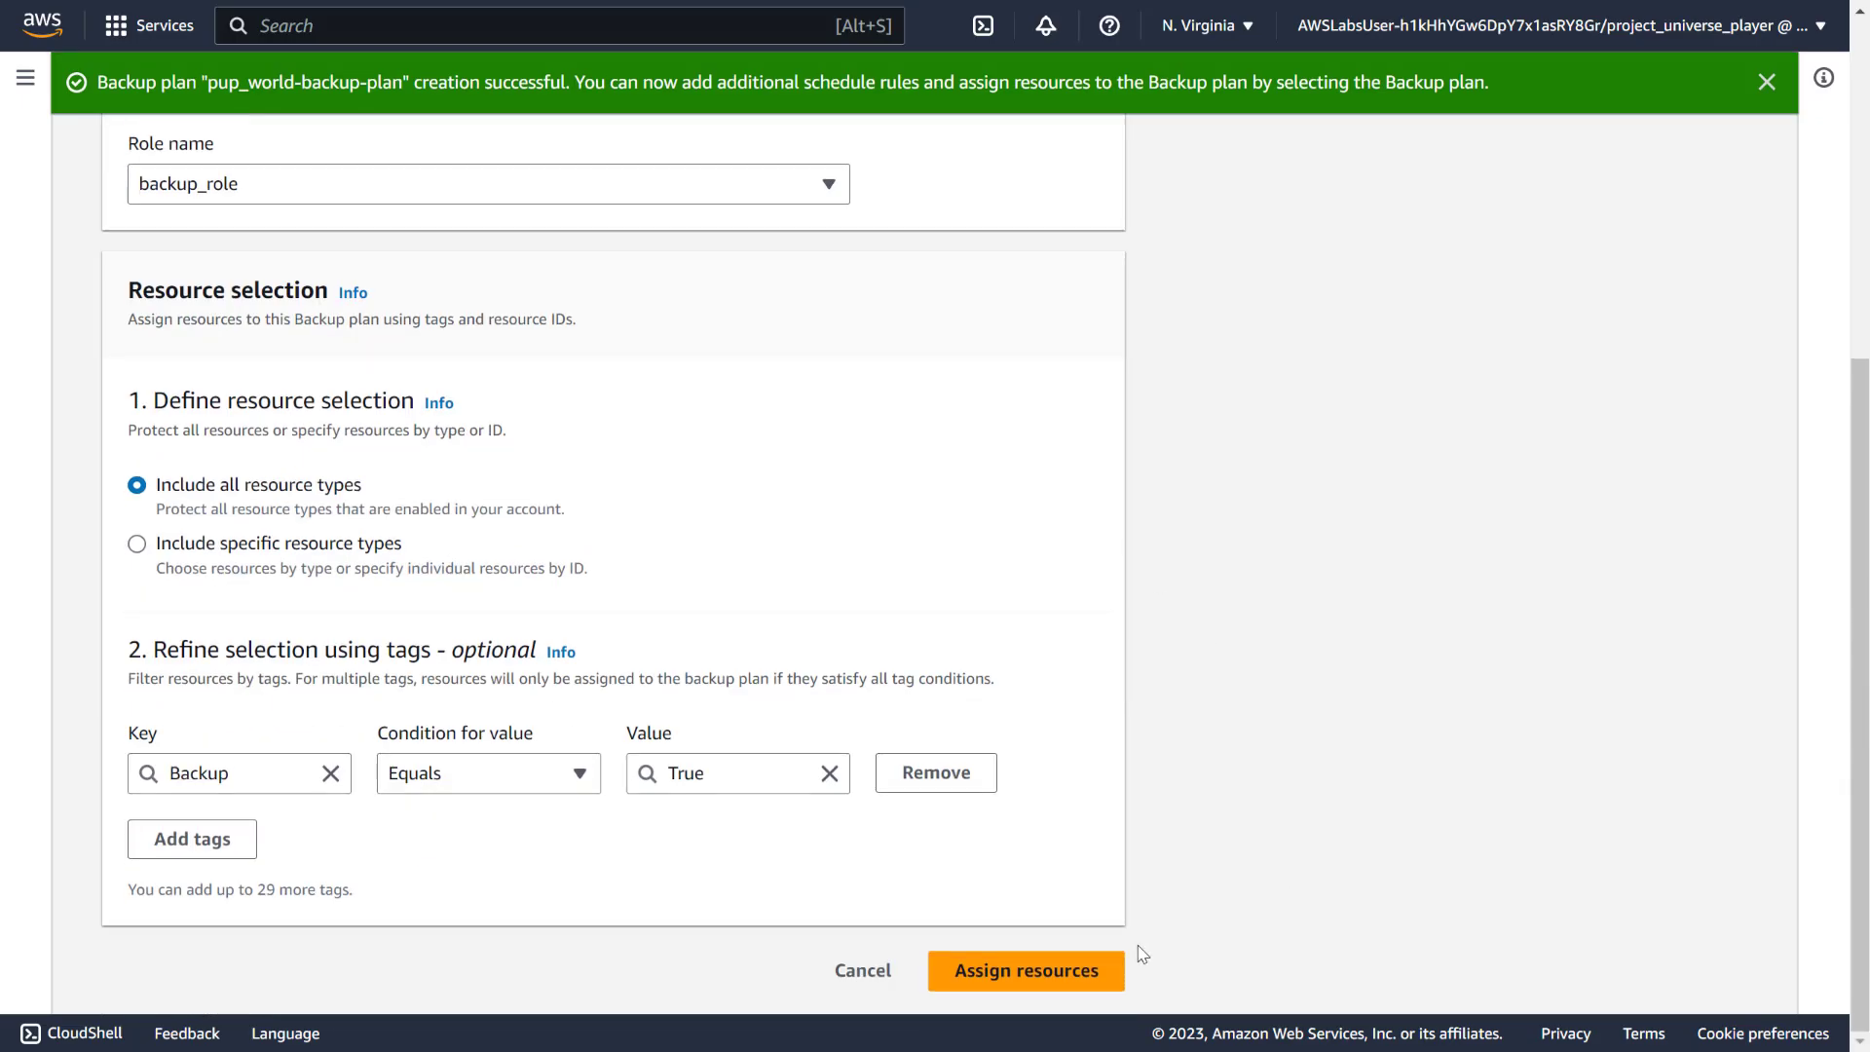
click(1003, 991)
click(1227, 680)
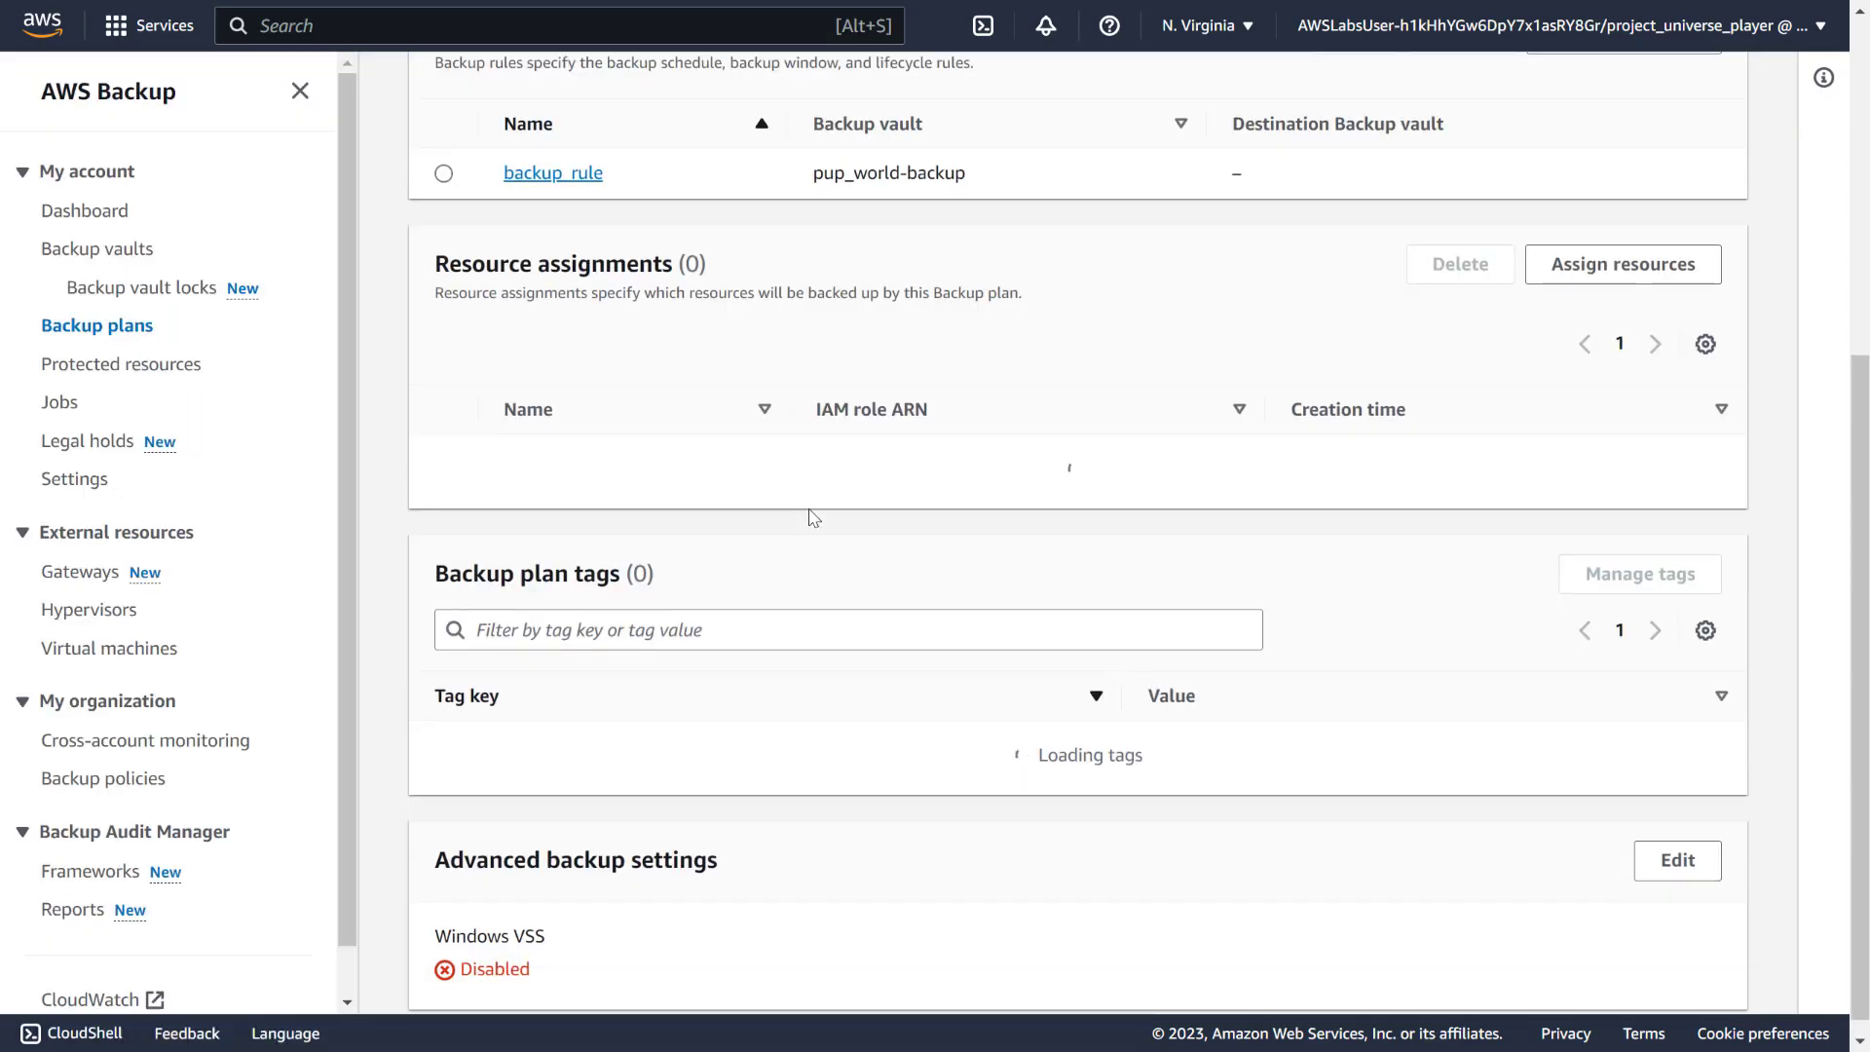
scroll(816, 526, up, 5)
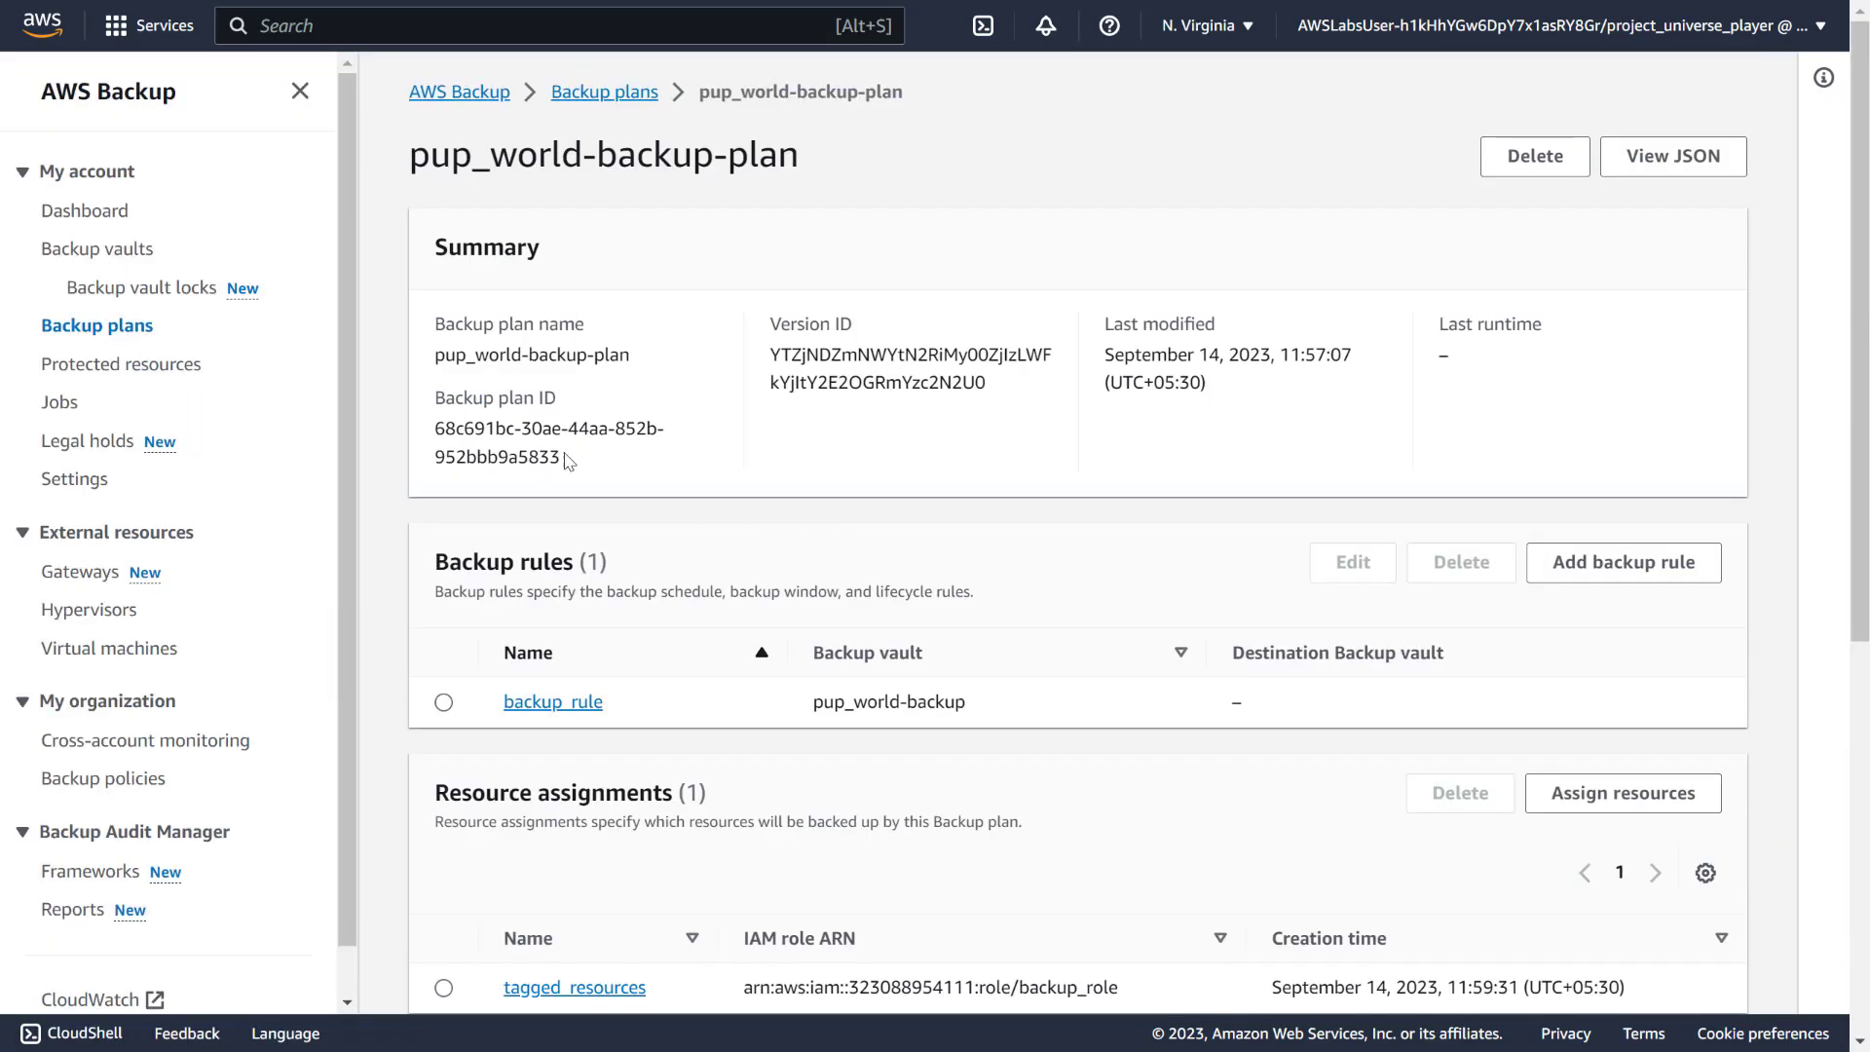
click(142, 370)
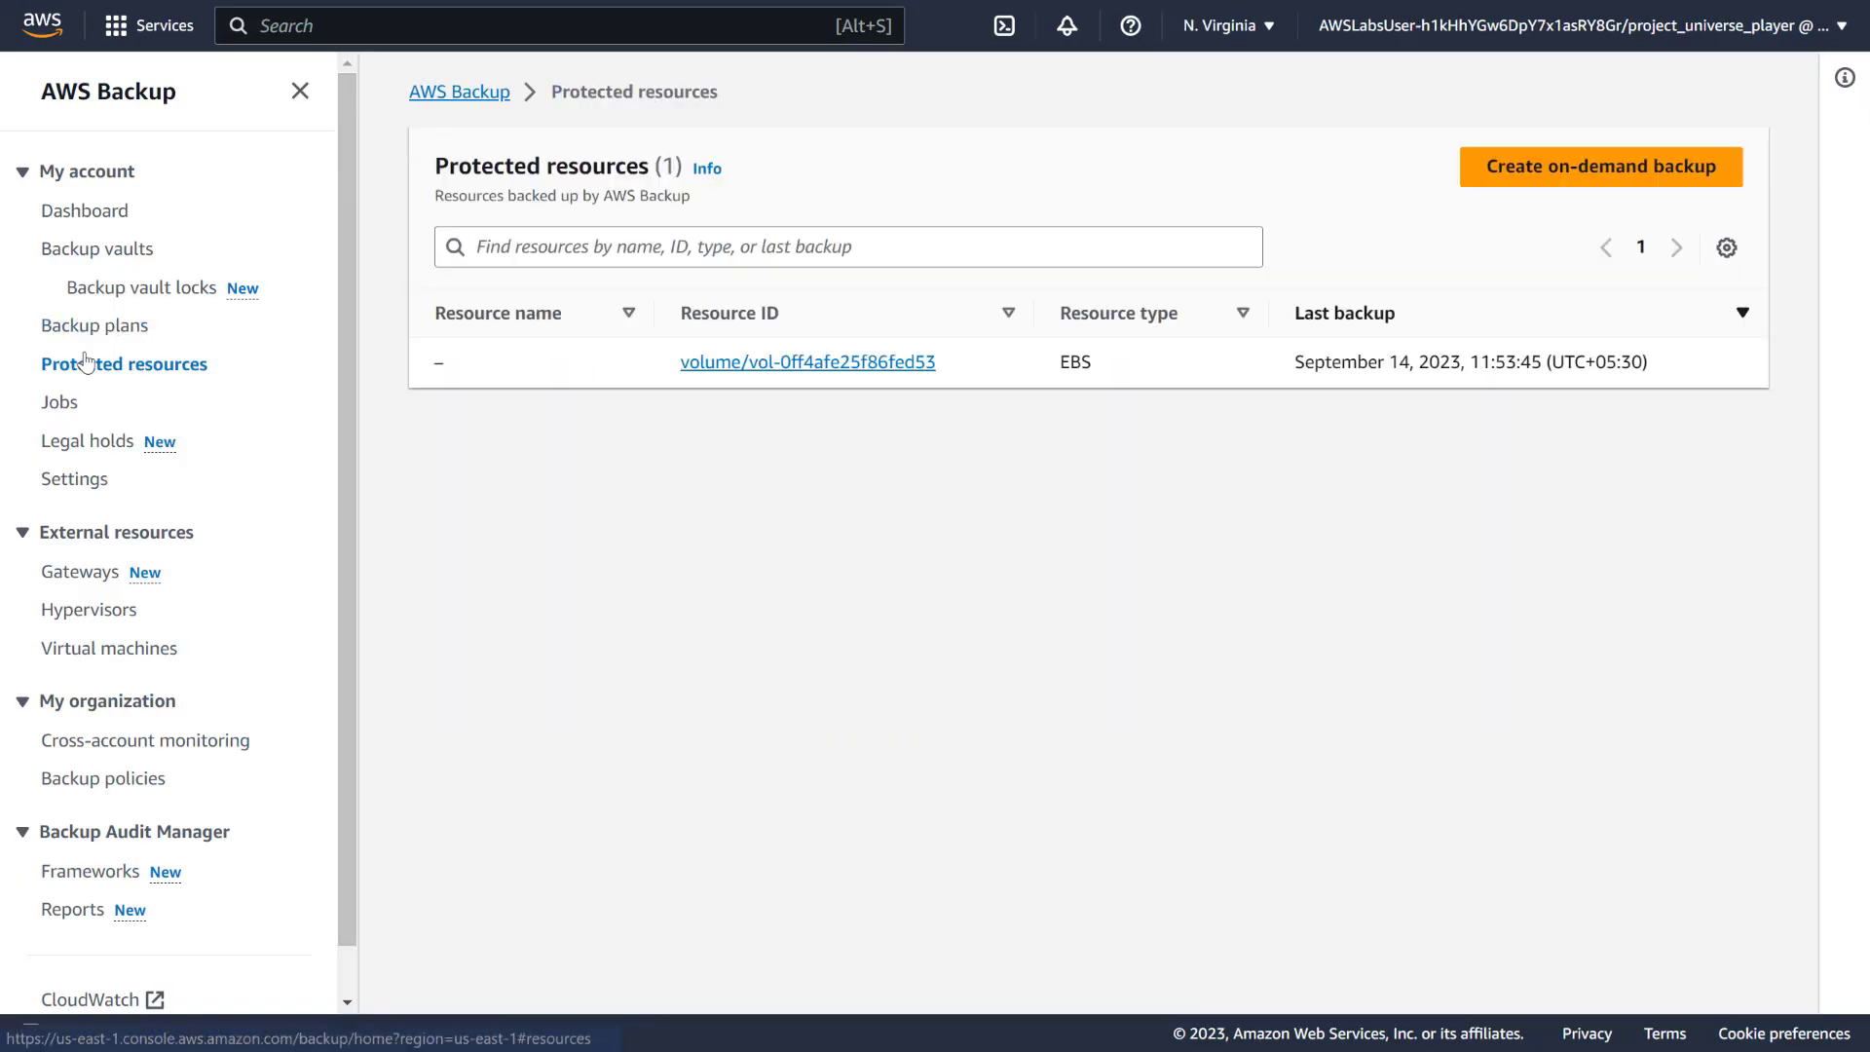
click(103, 331)
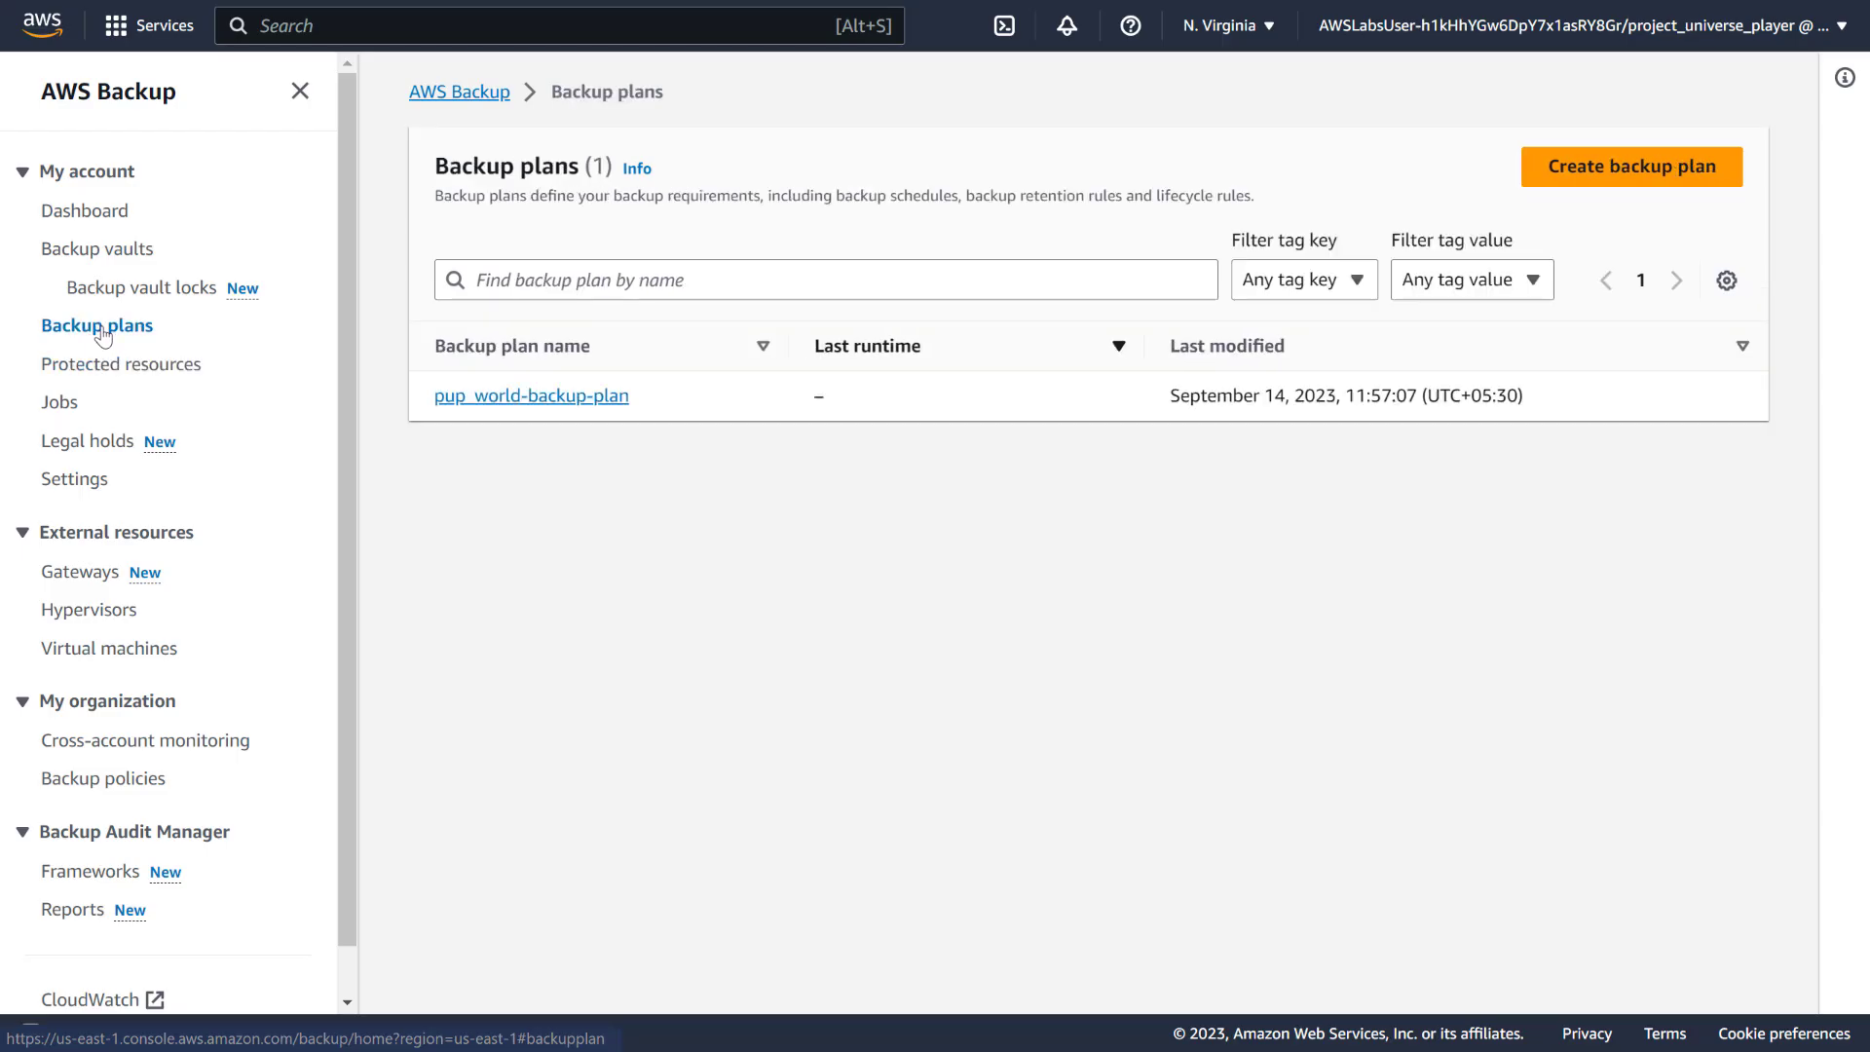
click(60, 405)
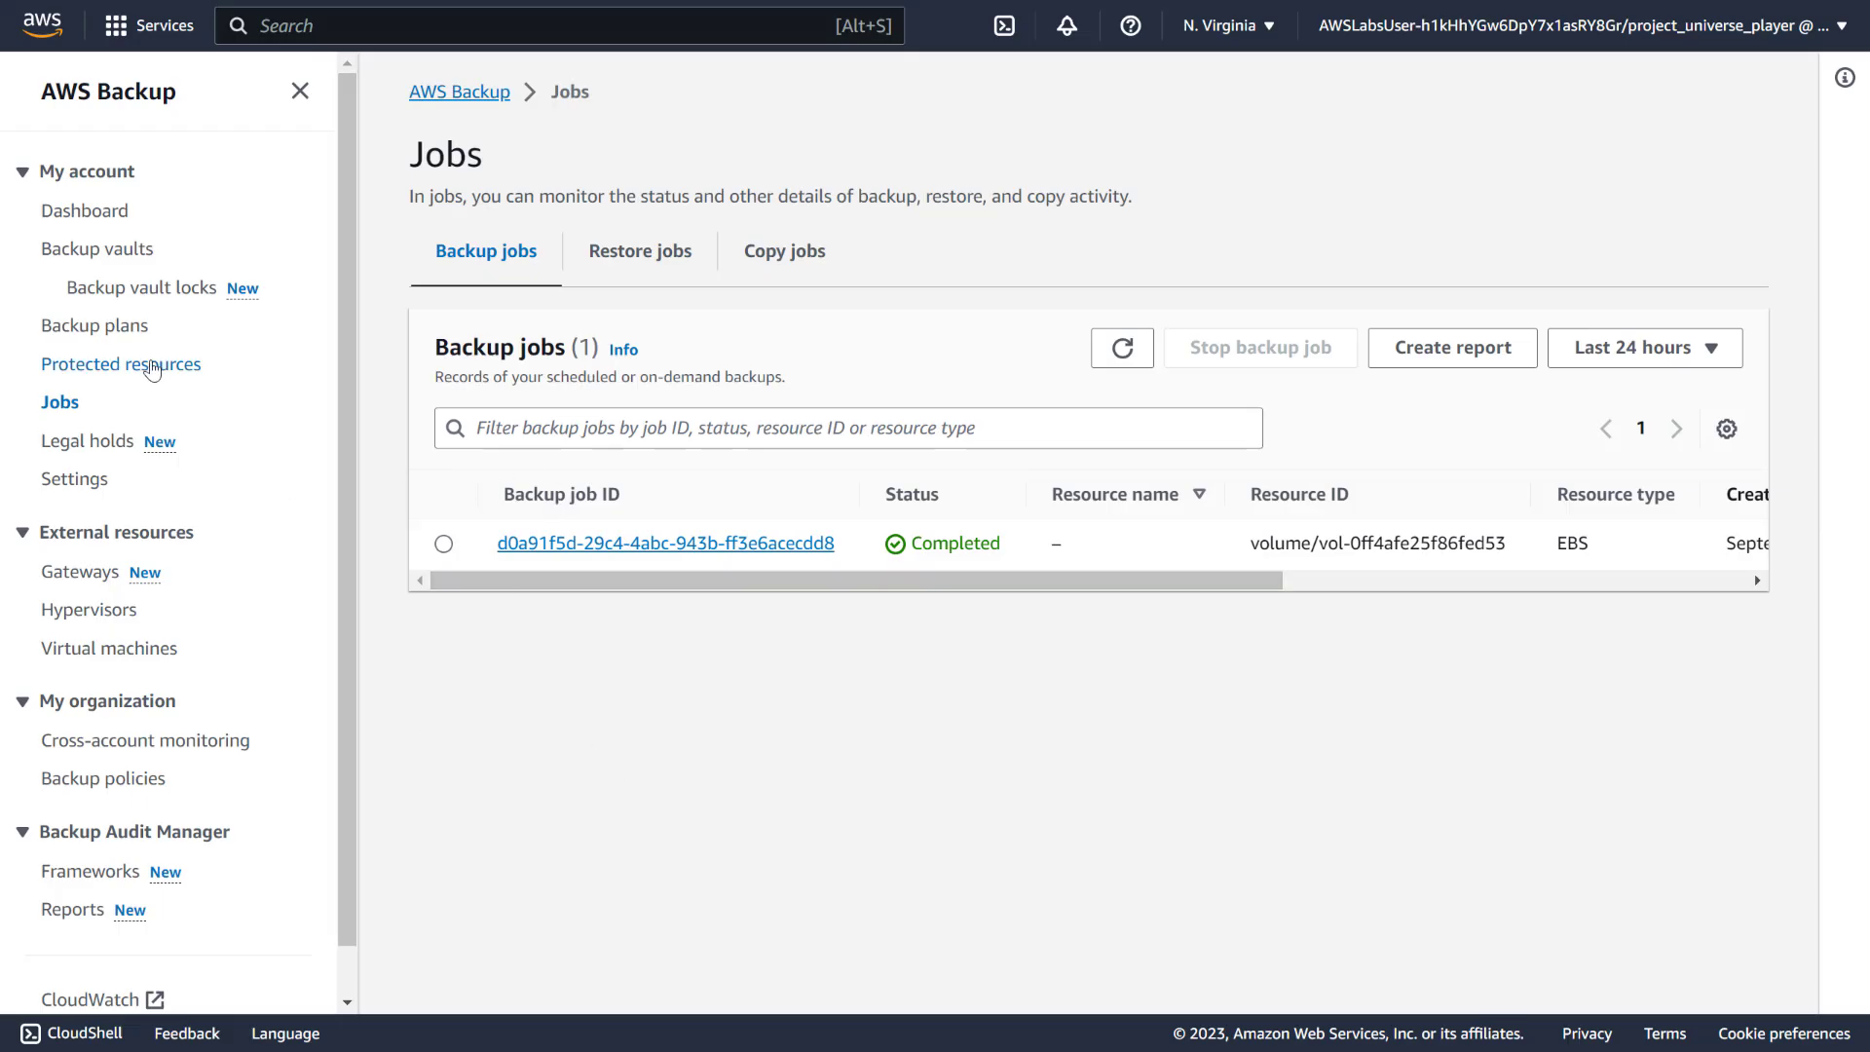
click(153, 367)
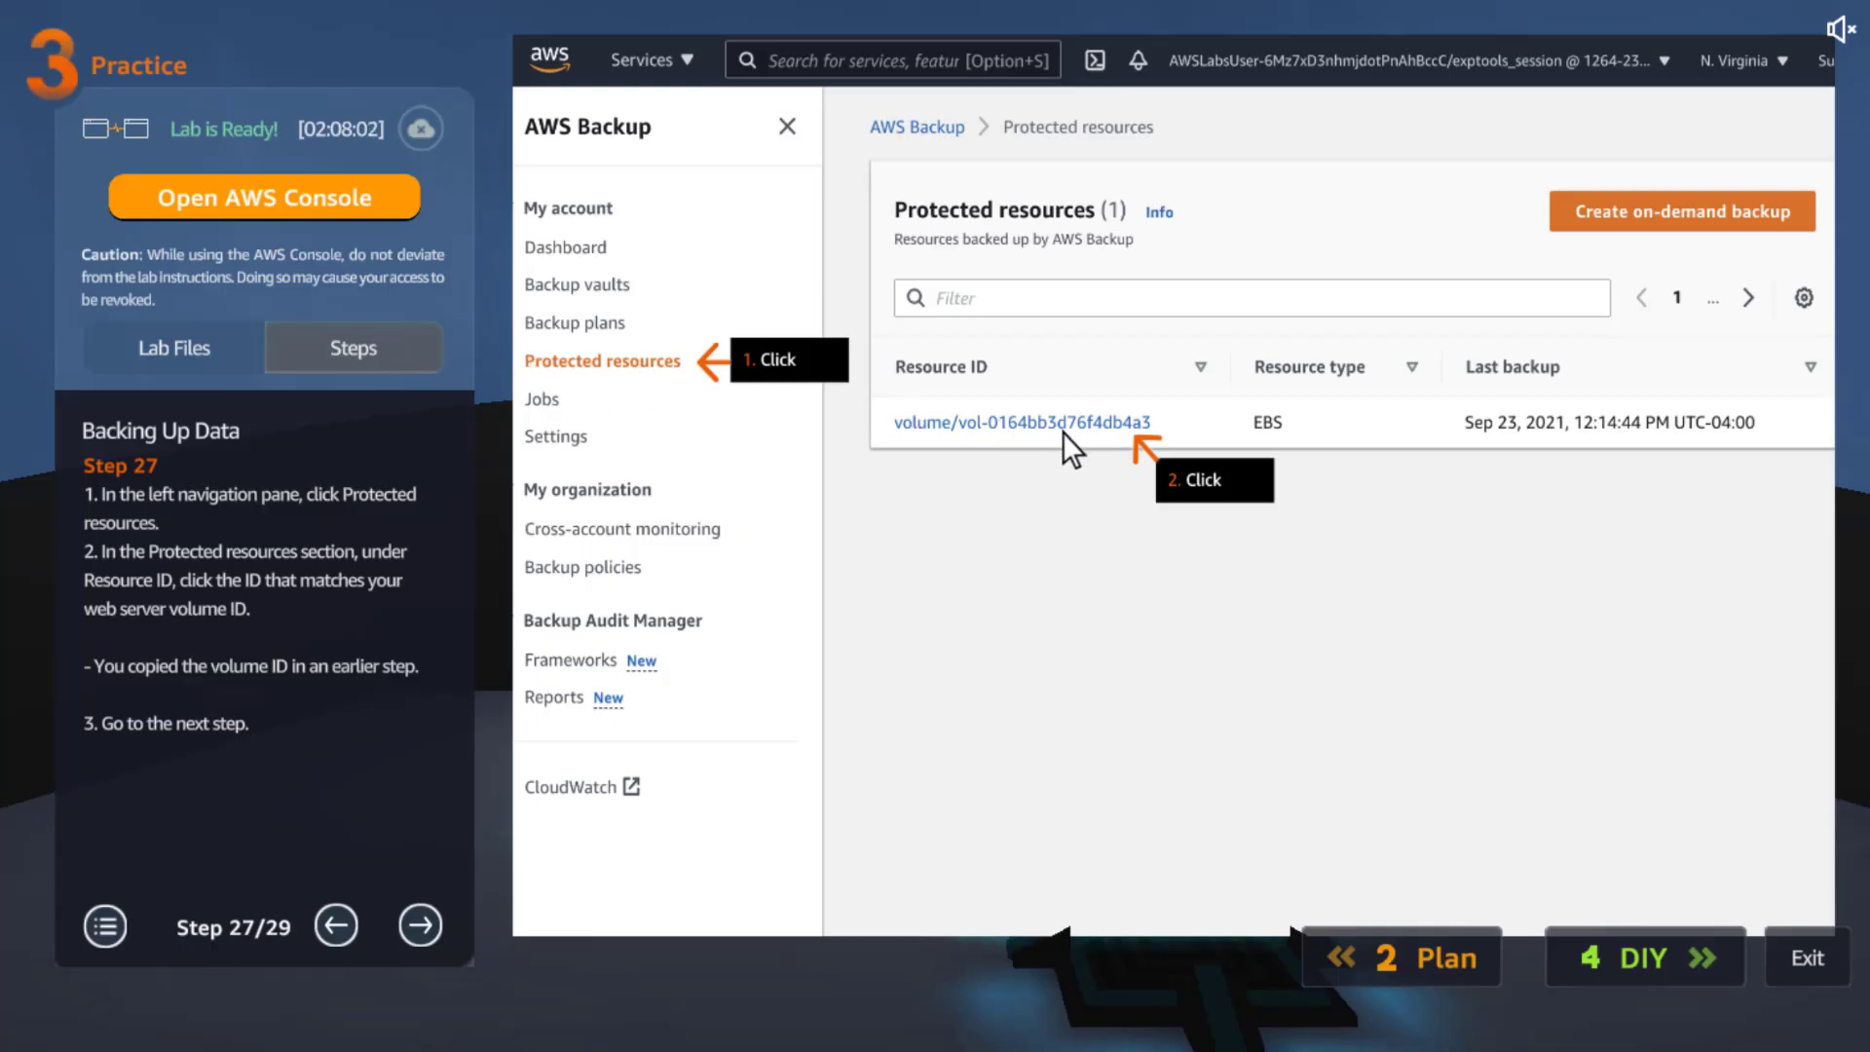
Advance the practice steps twice to reach step 29 of 29
click(411, 919)
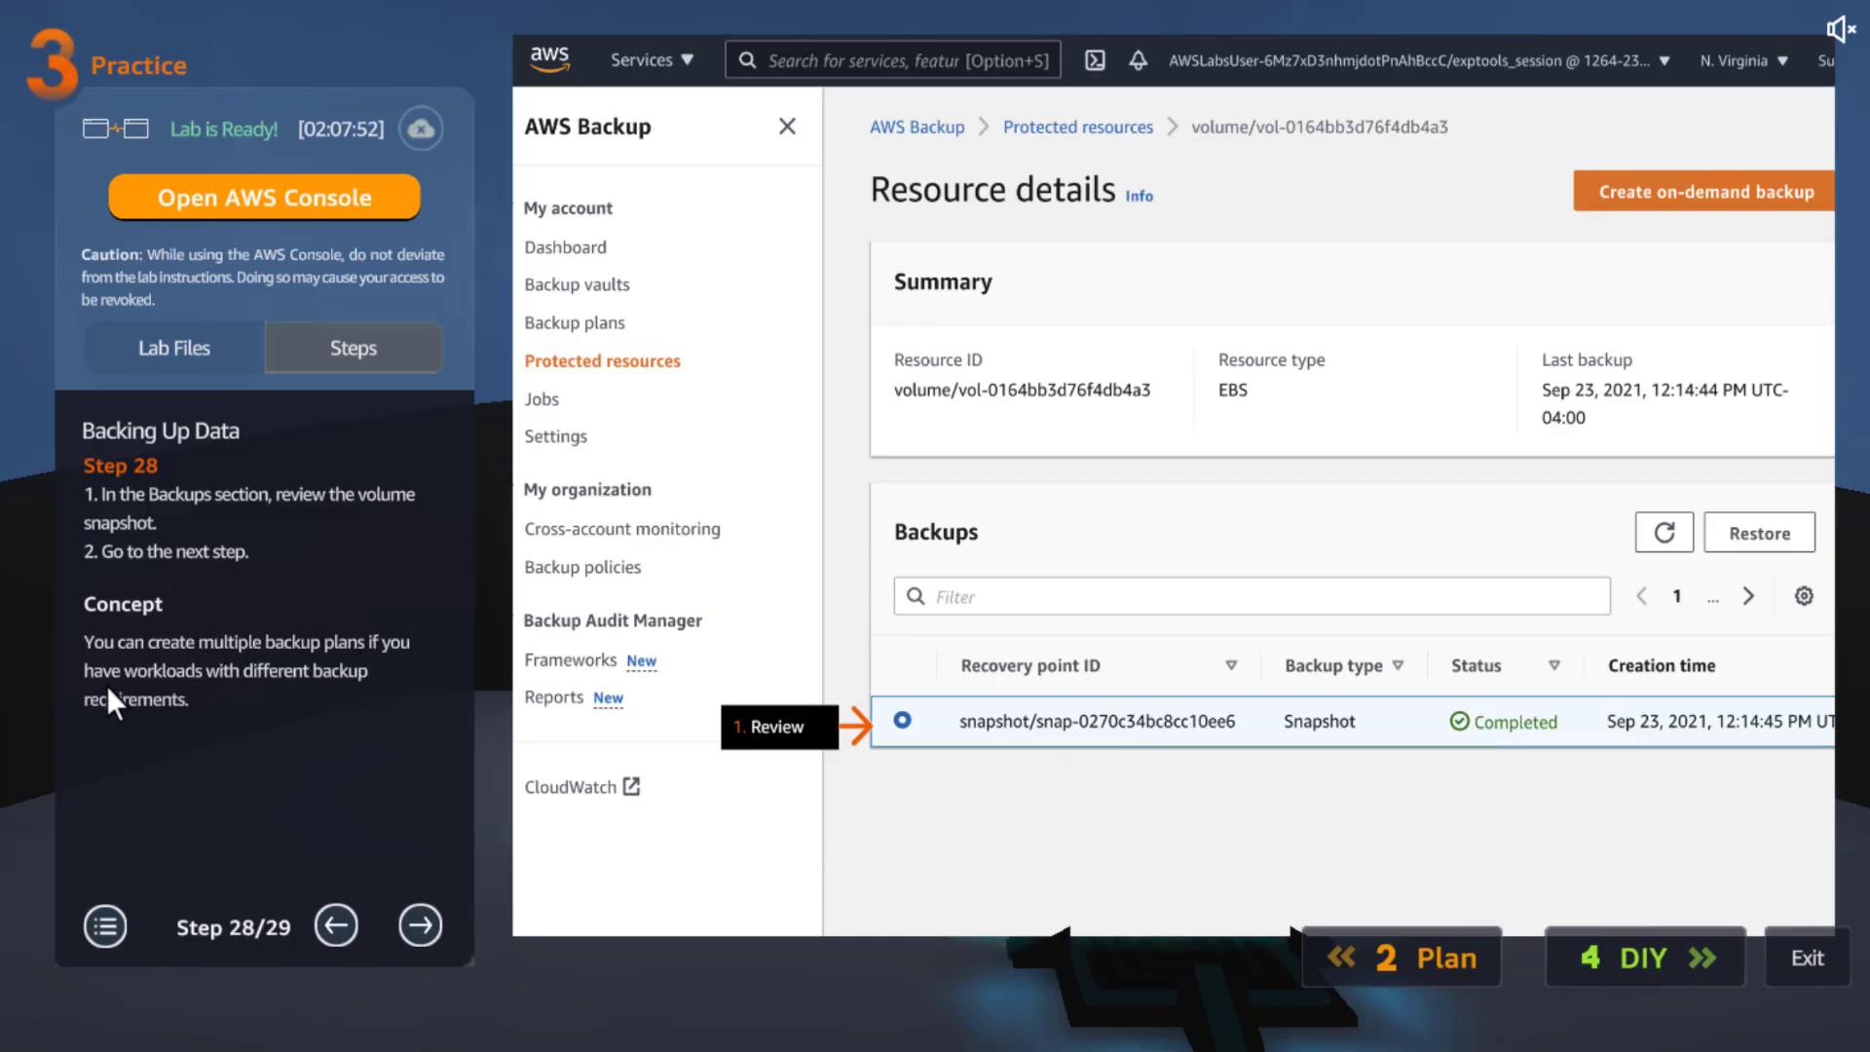
click(419, 924)
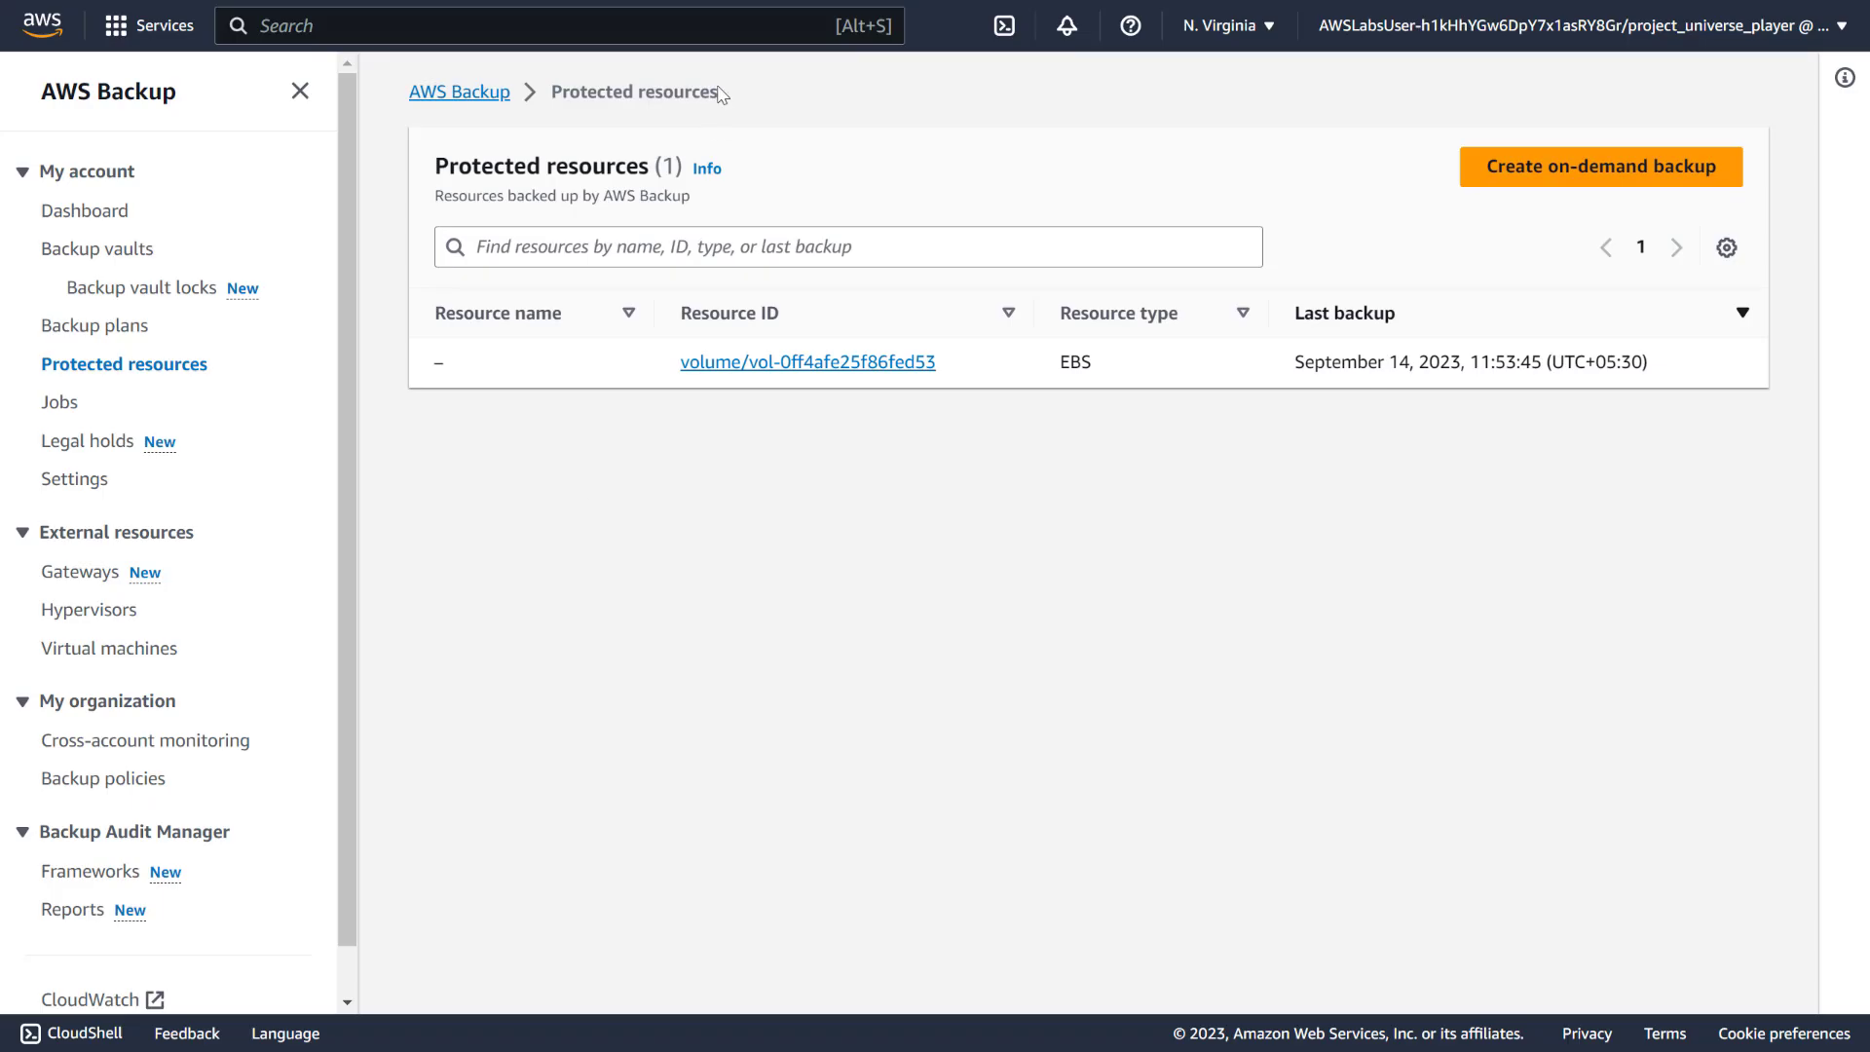
Open the Resource details for EBS volume vol-0ff4afe25f86fed53 from Protected resources
click(874, 363)
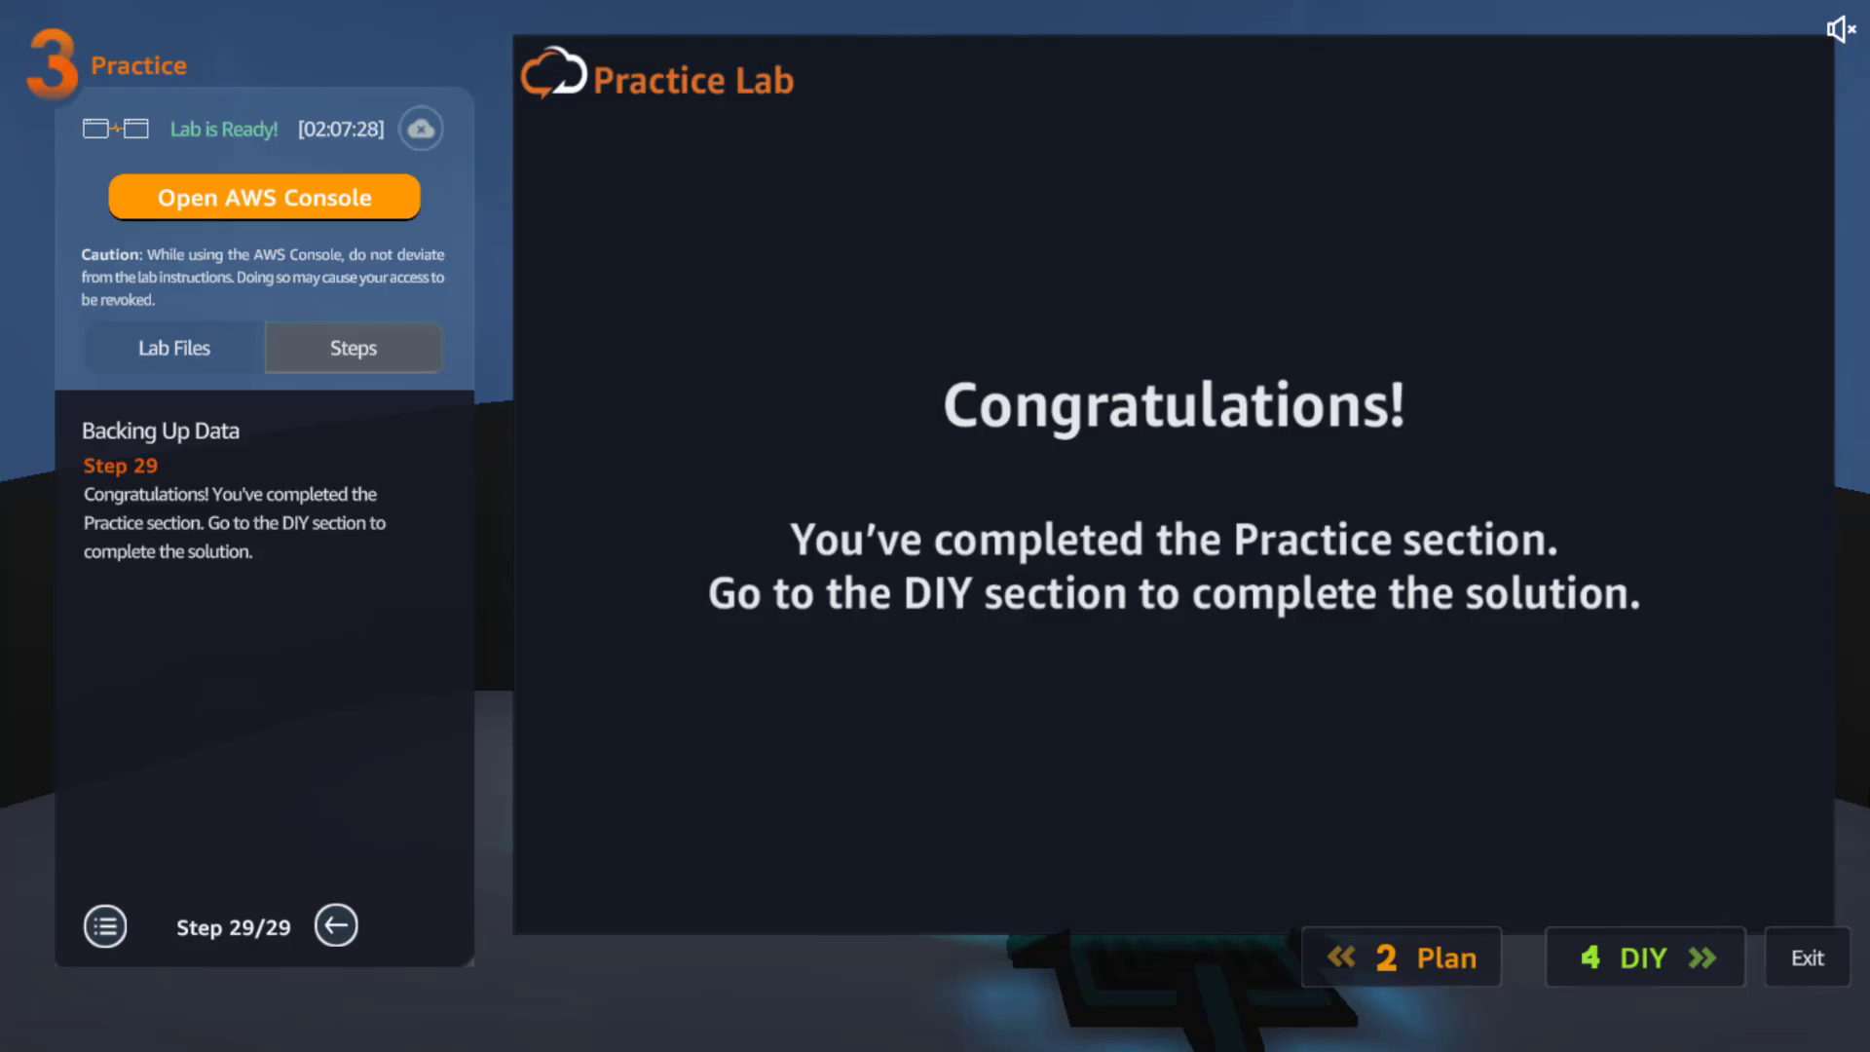
Switch to the 4 DIY section with its Backup plan ID validation form
click(1638, 957)
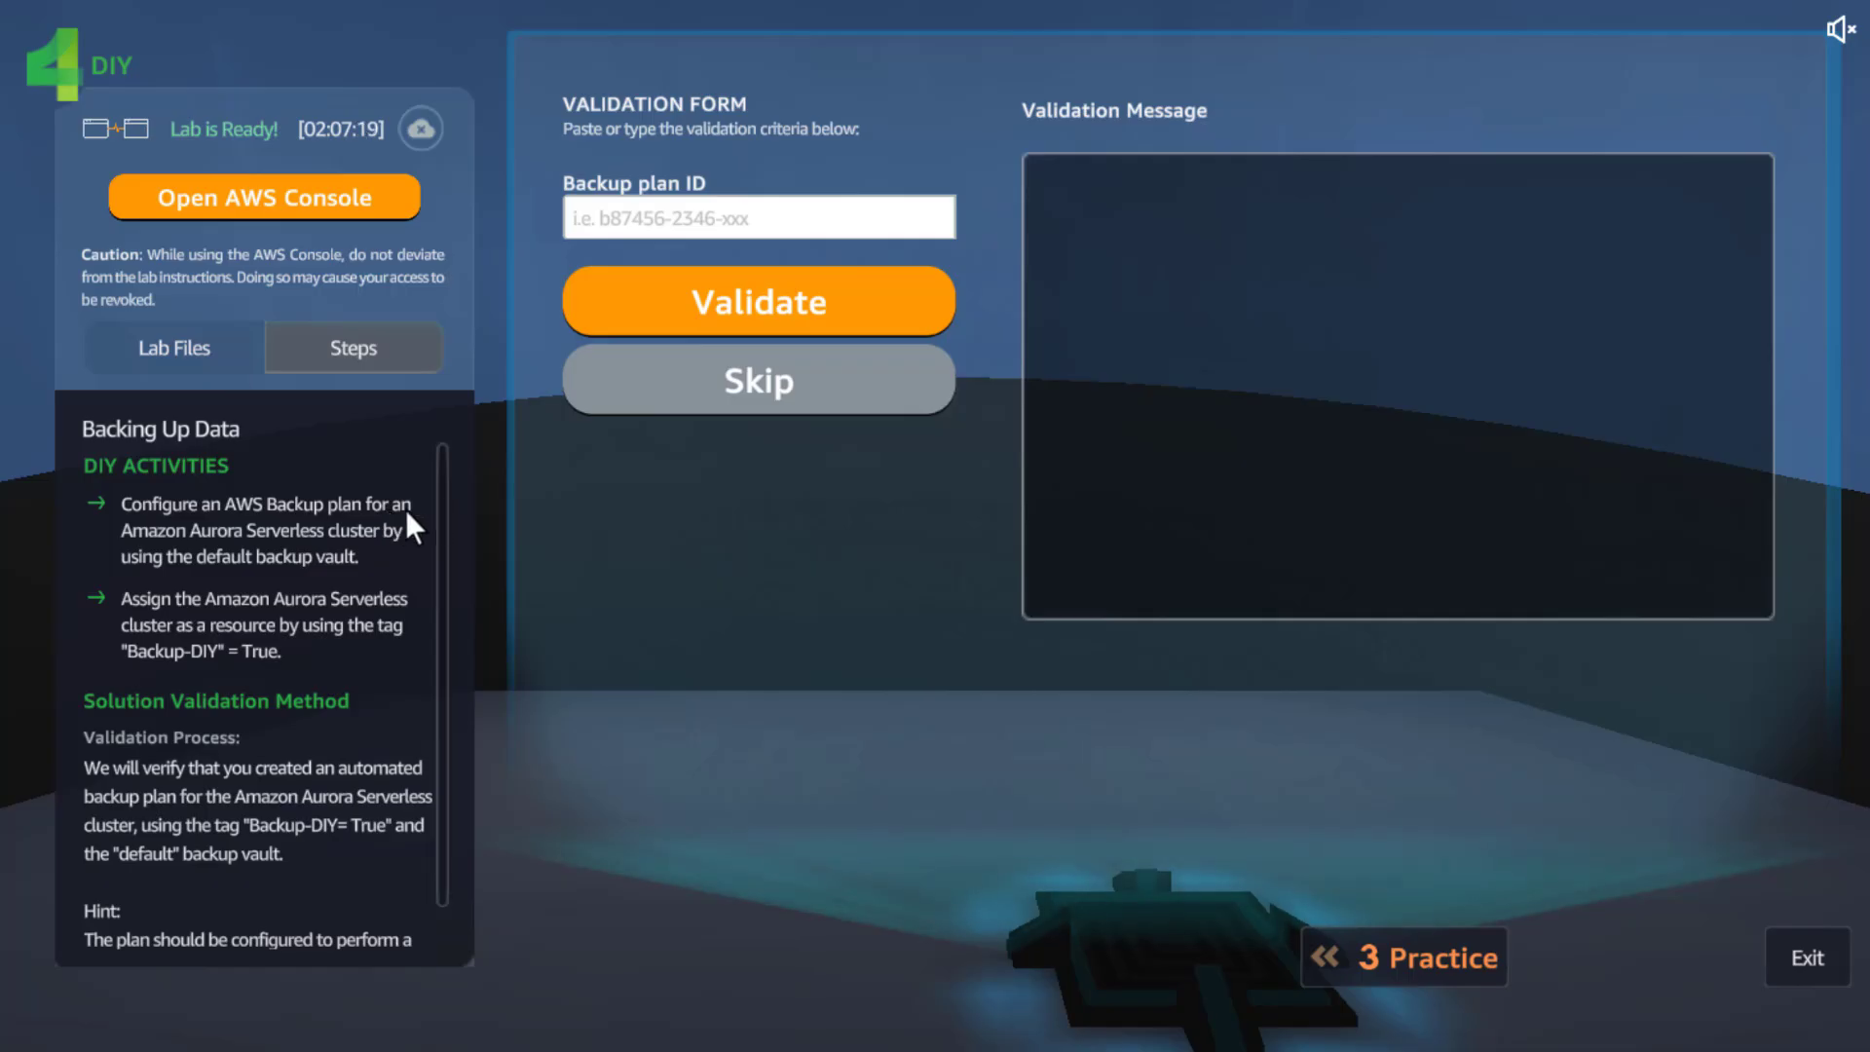
drag(441, 505, 437, 635)
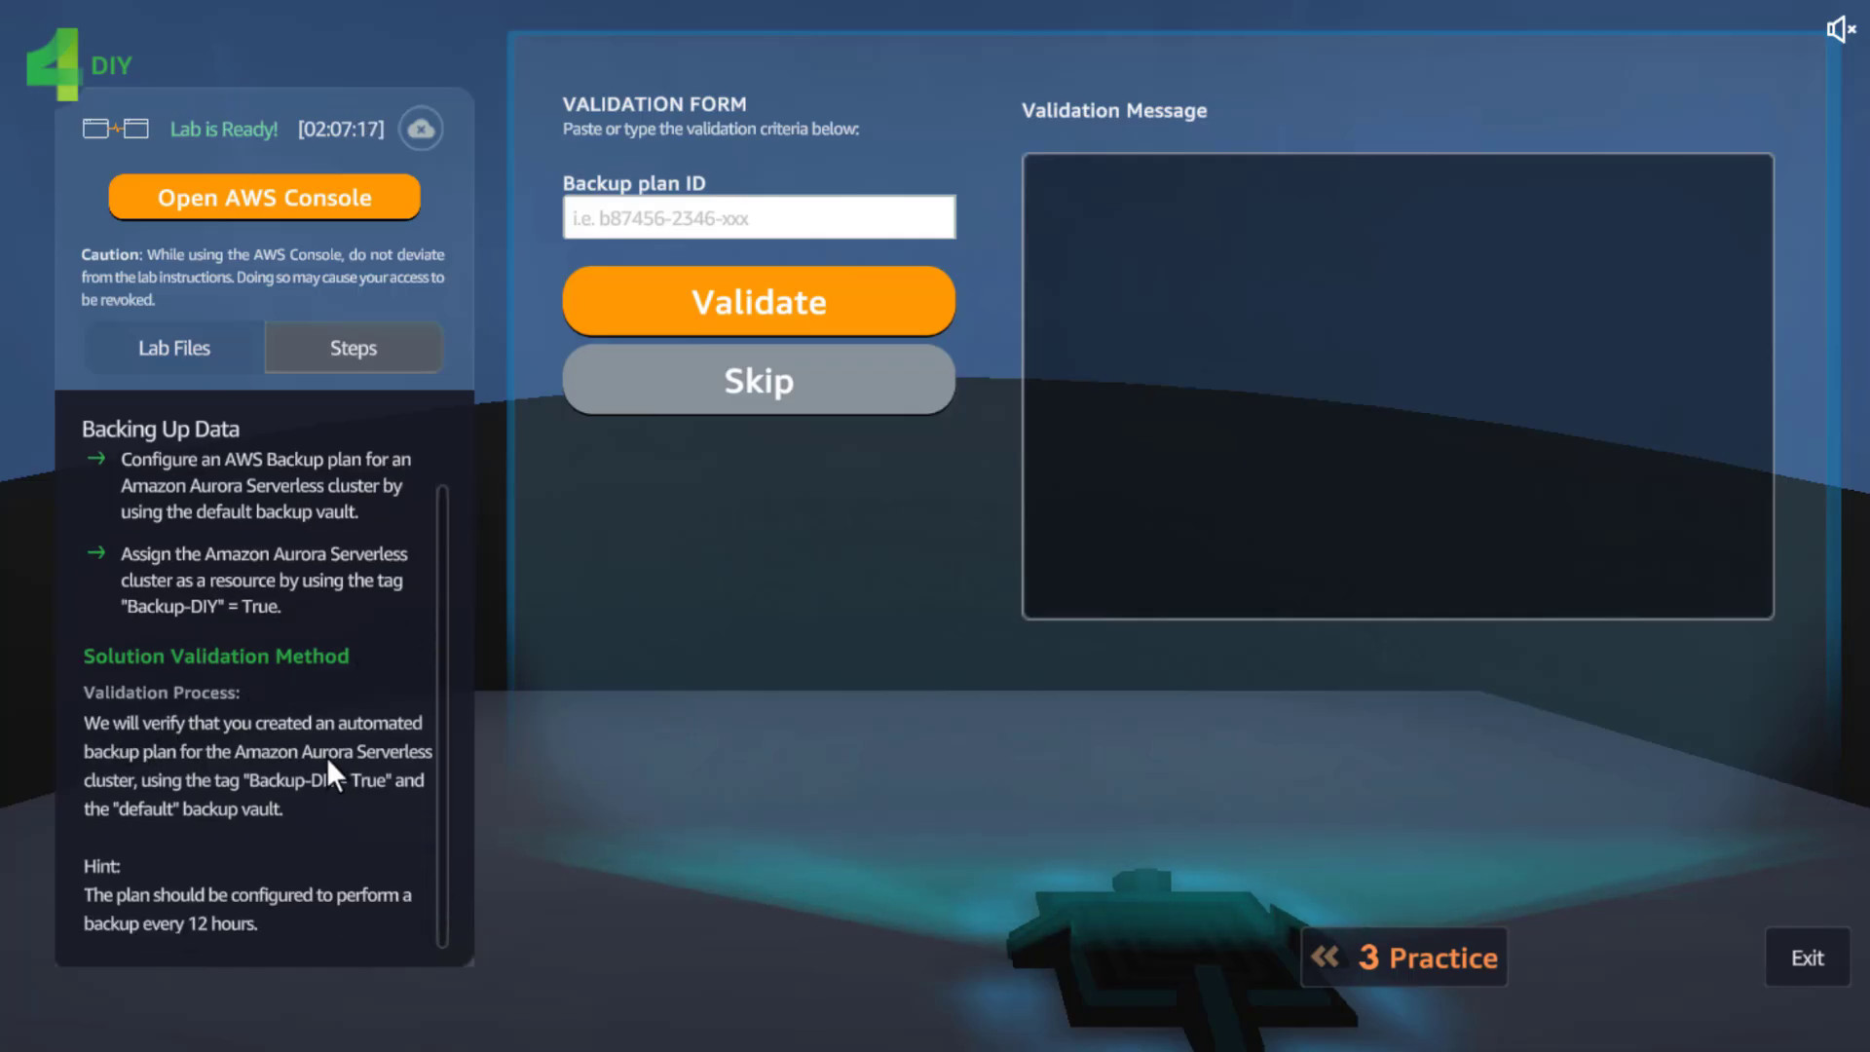
scroll(265, 732, up, 1)
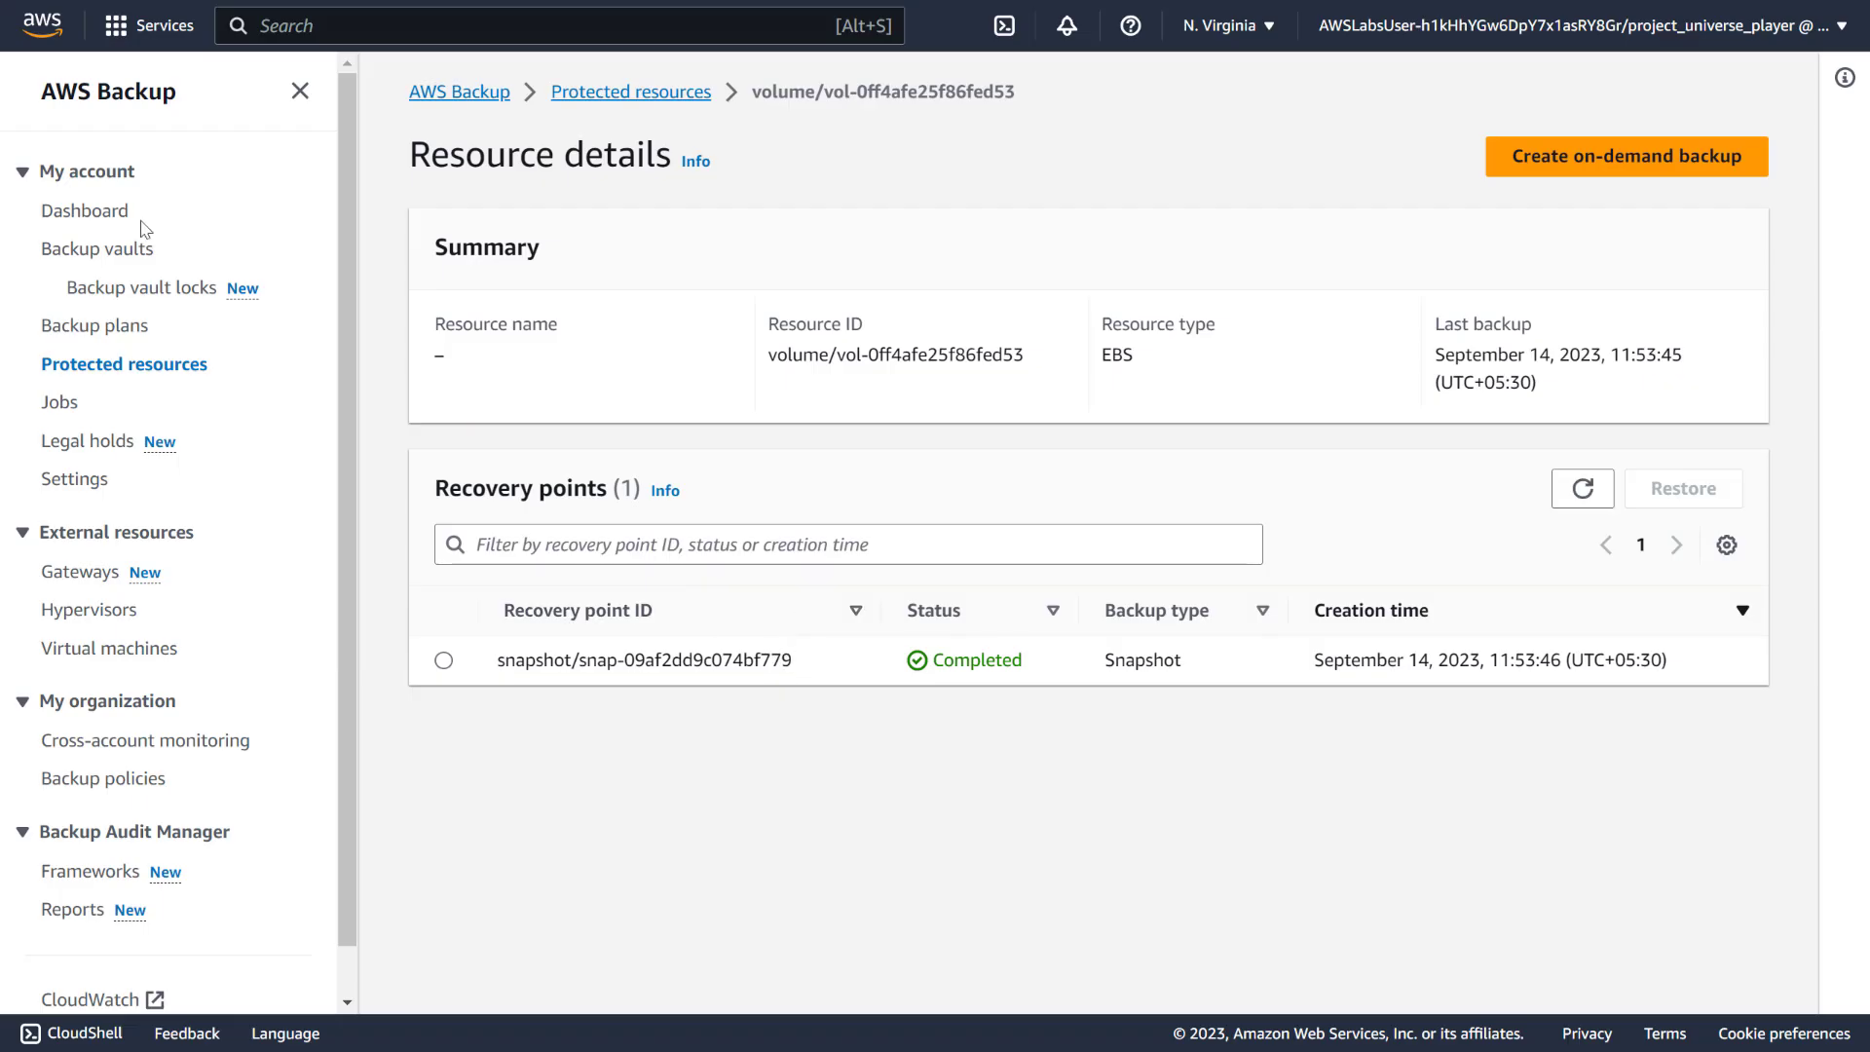
Check the Default vault, which holds no recovery points, then list the backup plans
click(107, 249)
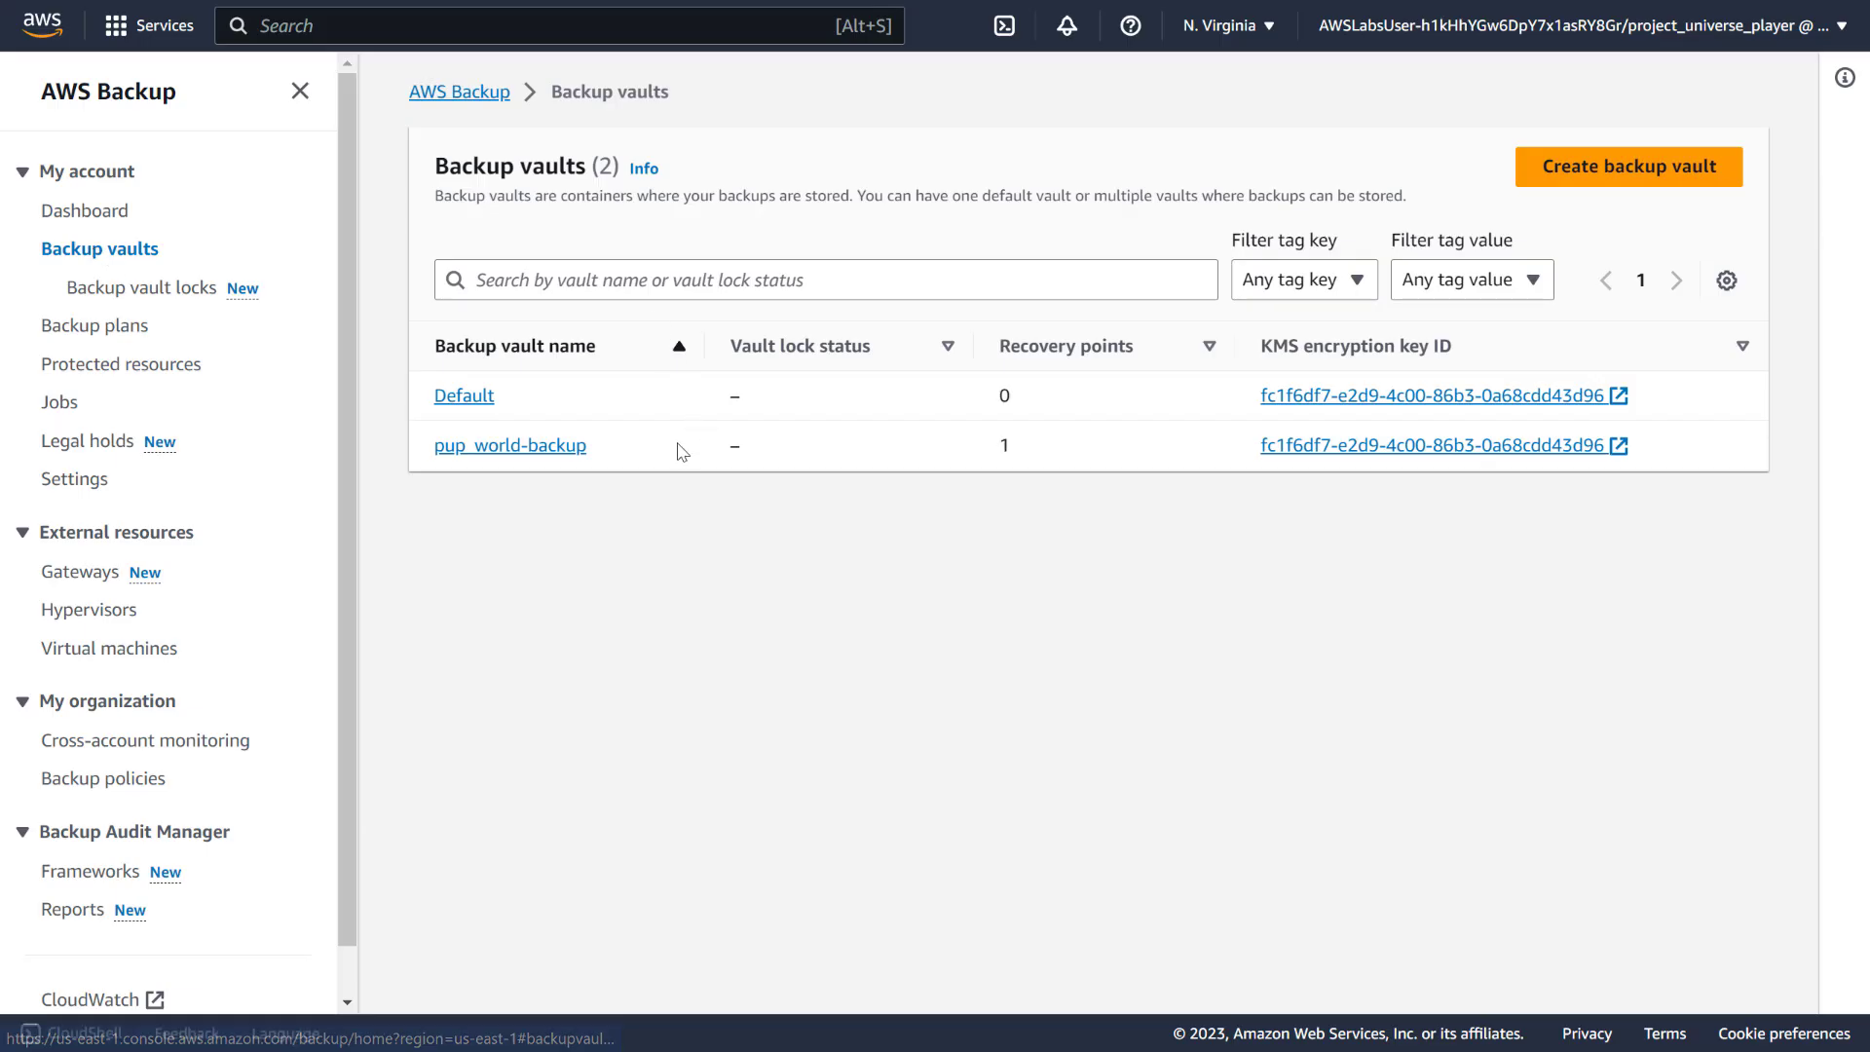
click(458, 399)
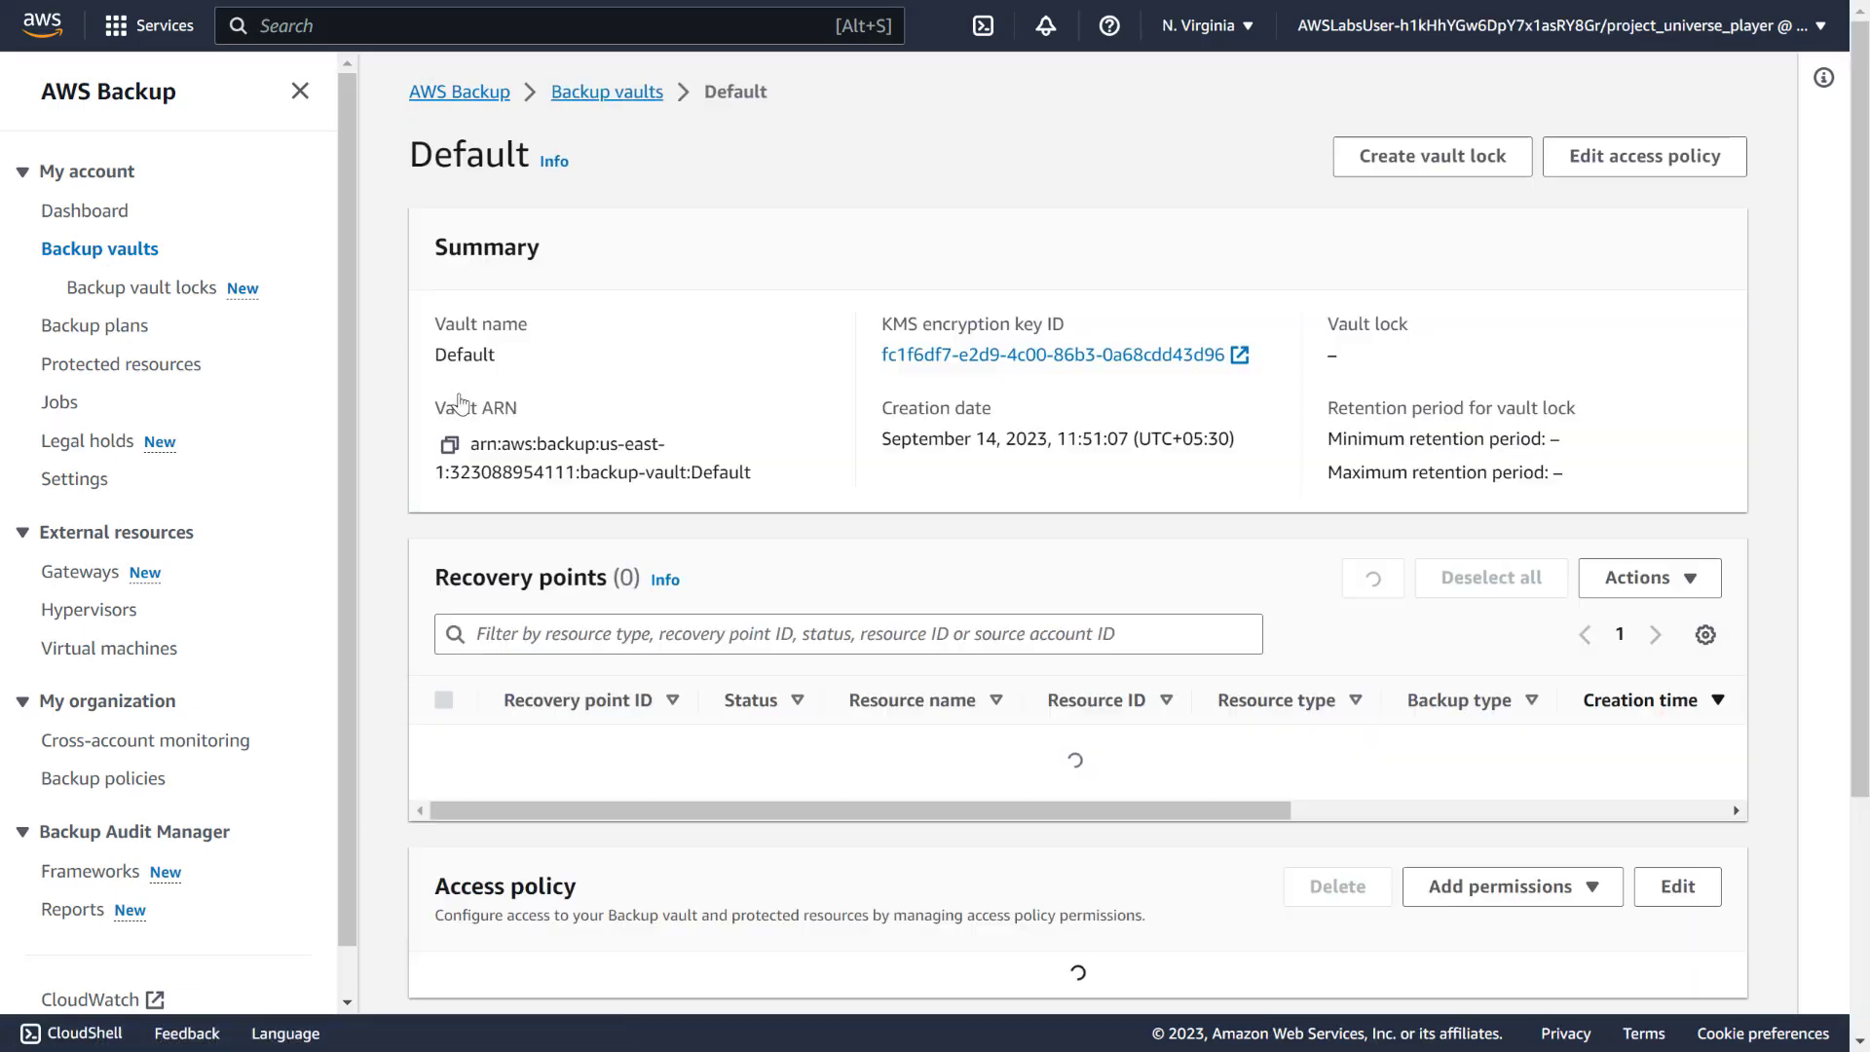
scroll(425, 446, down, 6)
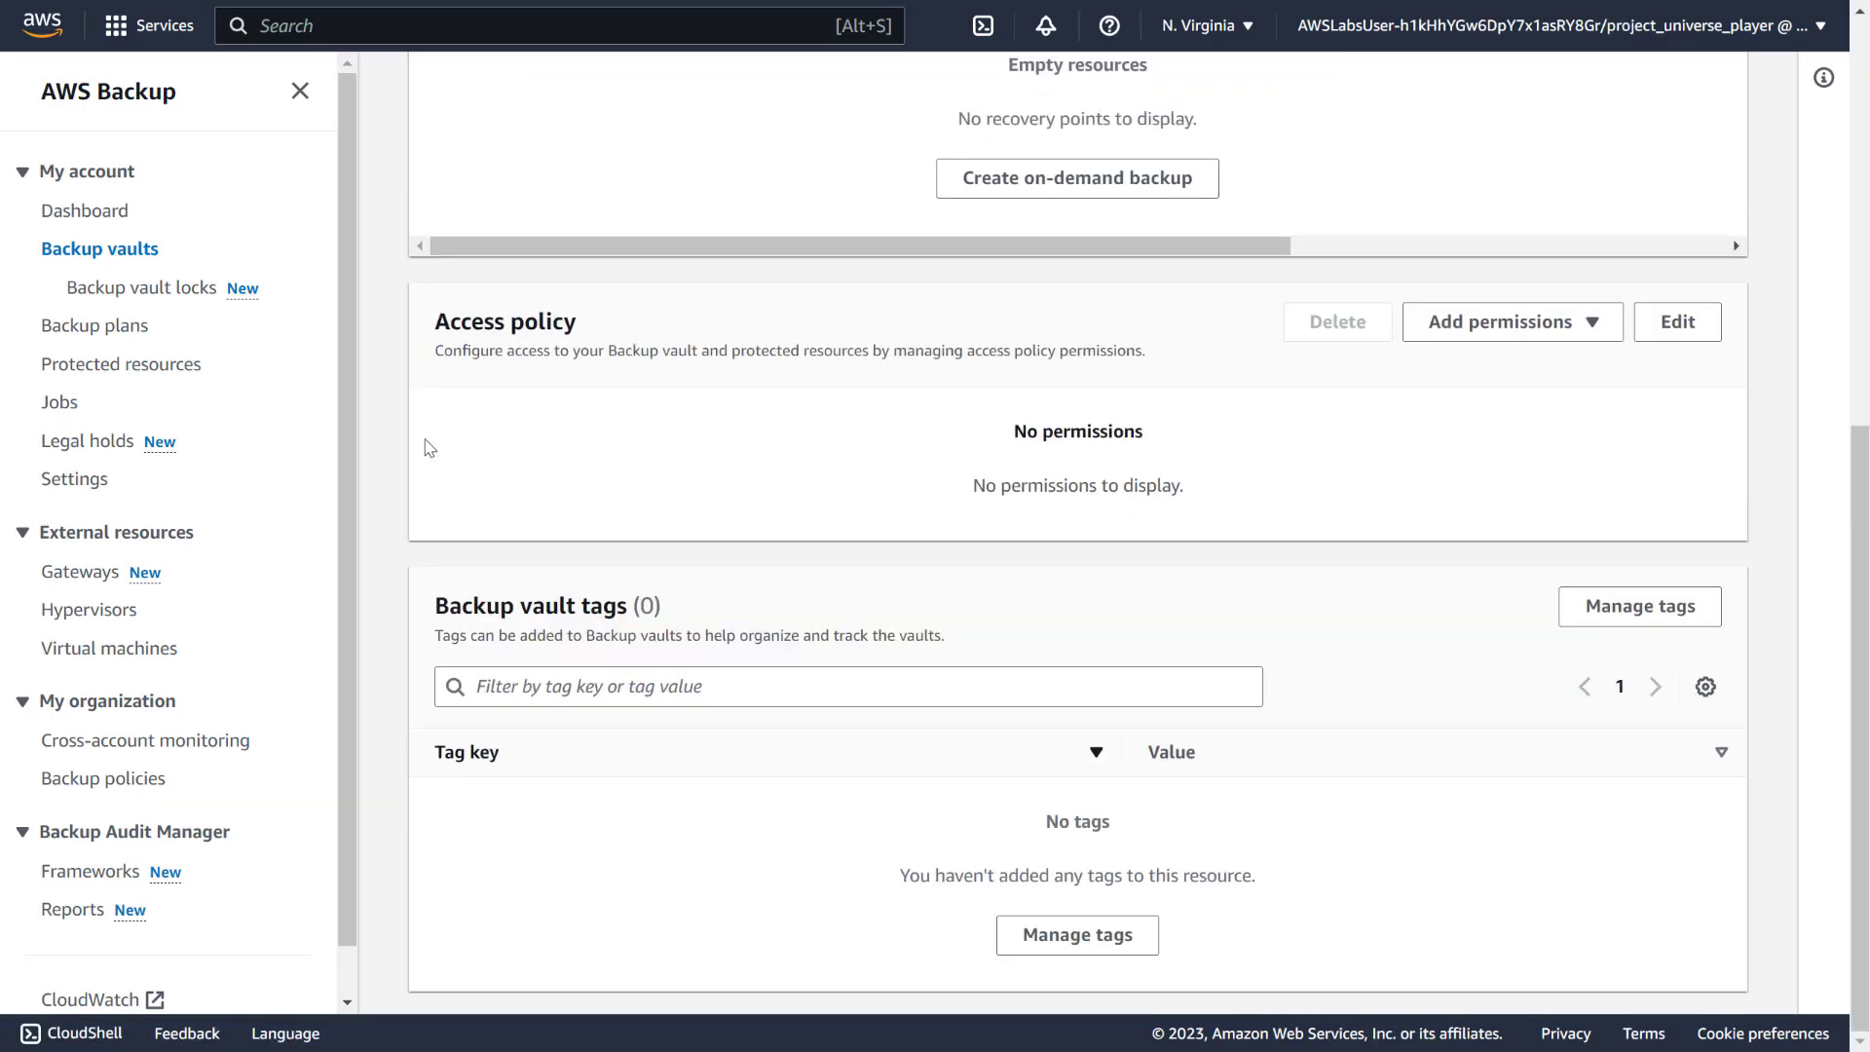
scroll(430, 447, up, 6)
scroll(424, 448, down, 6)
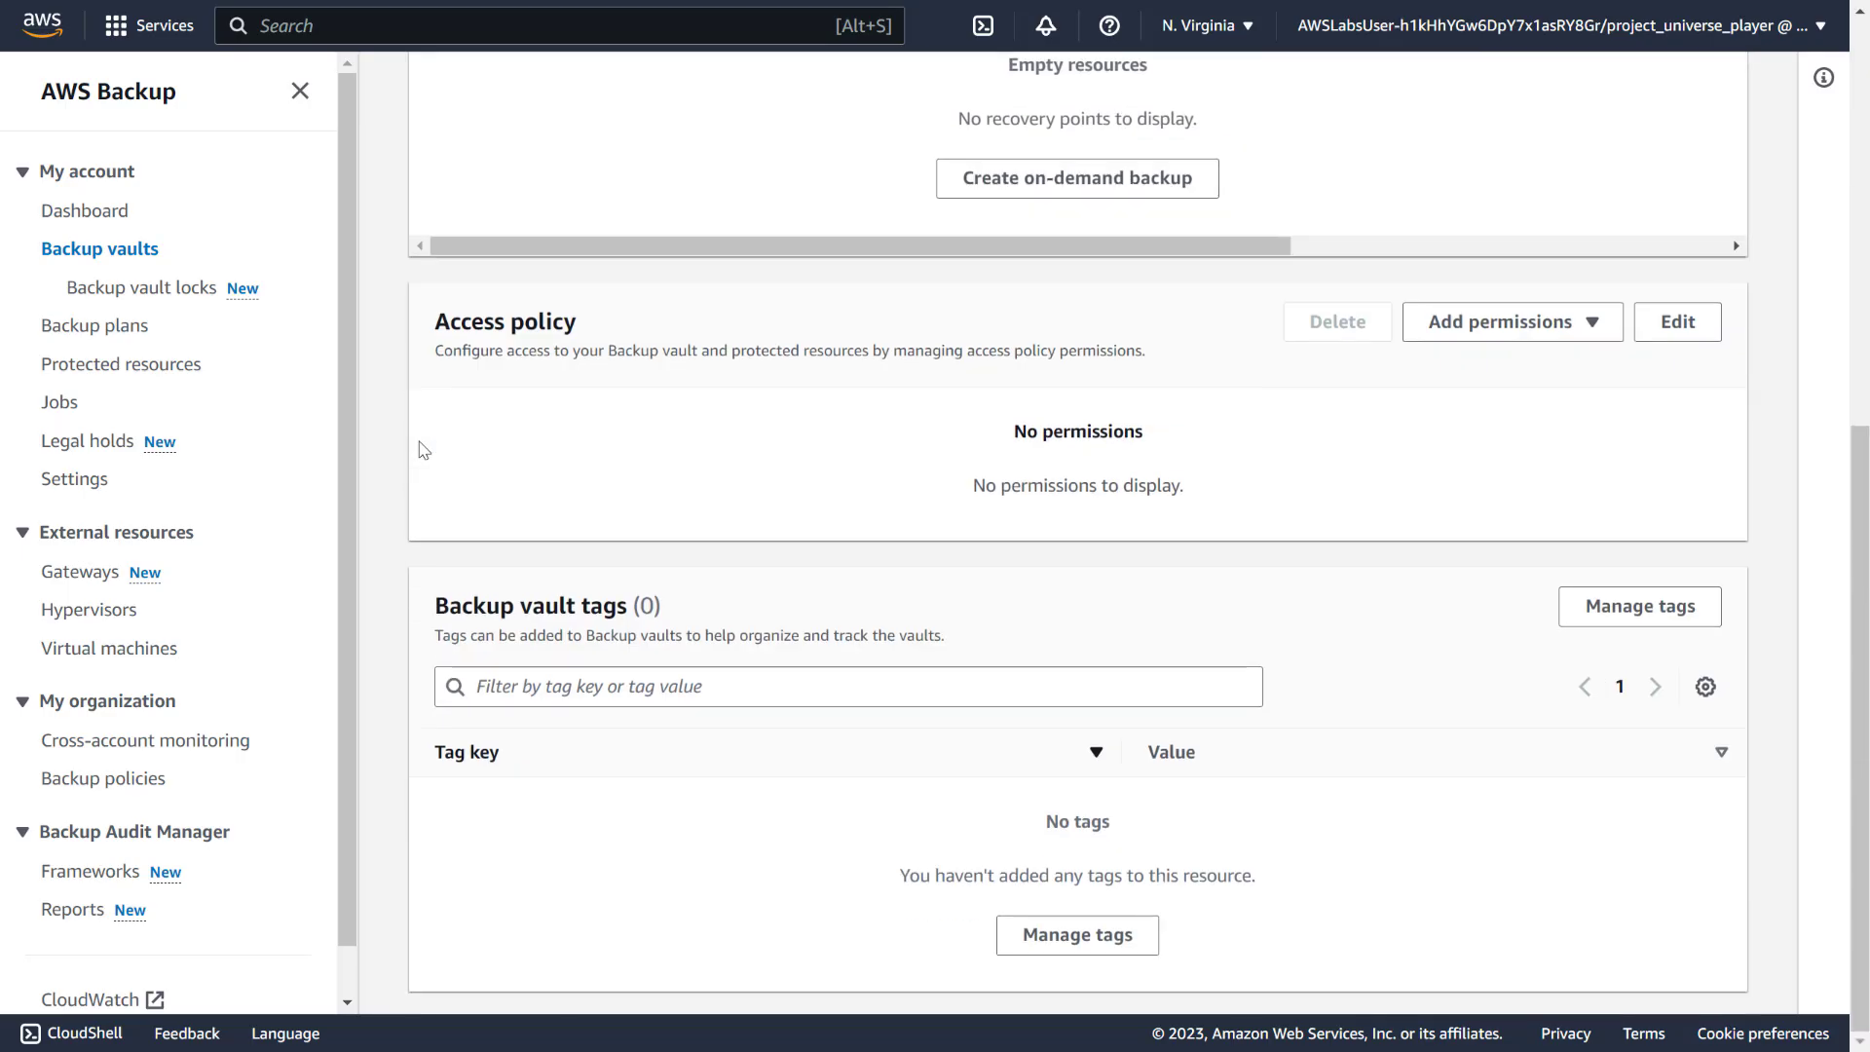
scroll(423, 448, up, 6)
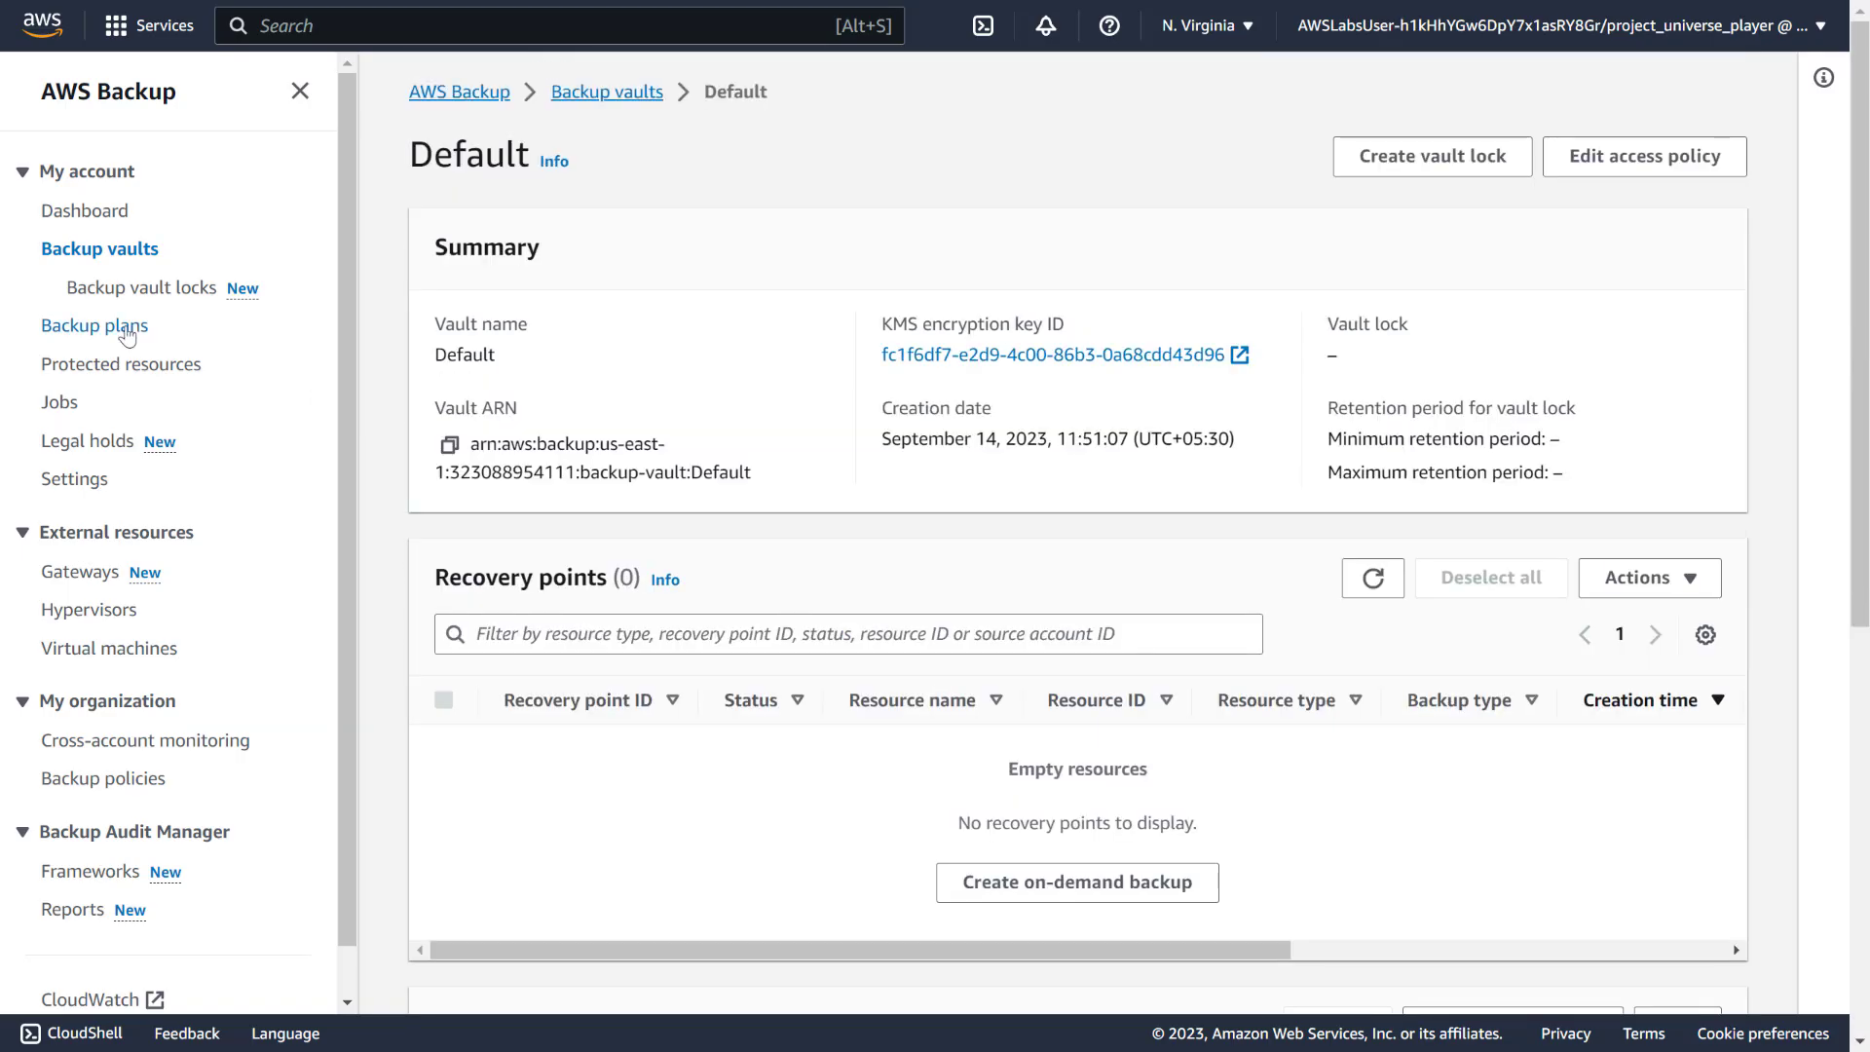
click(126, 331)
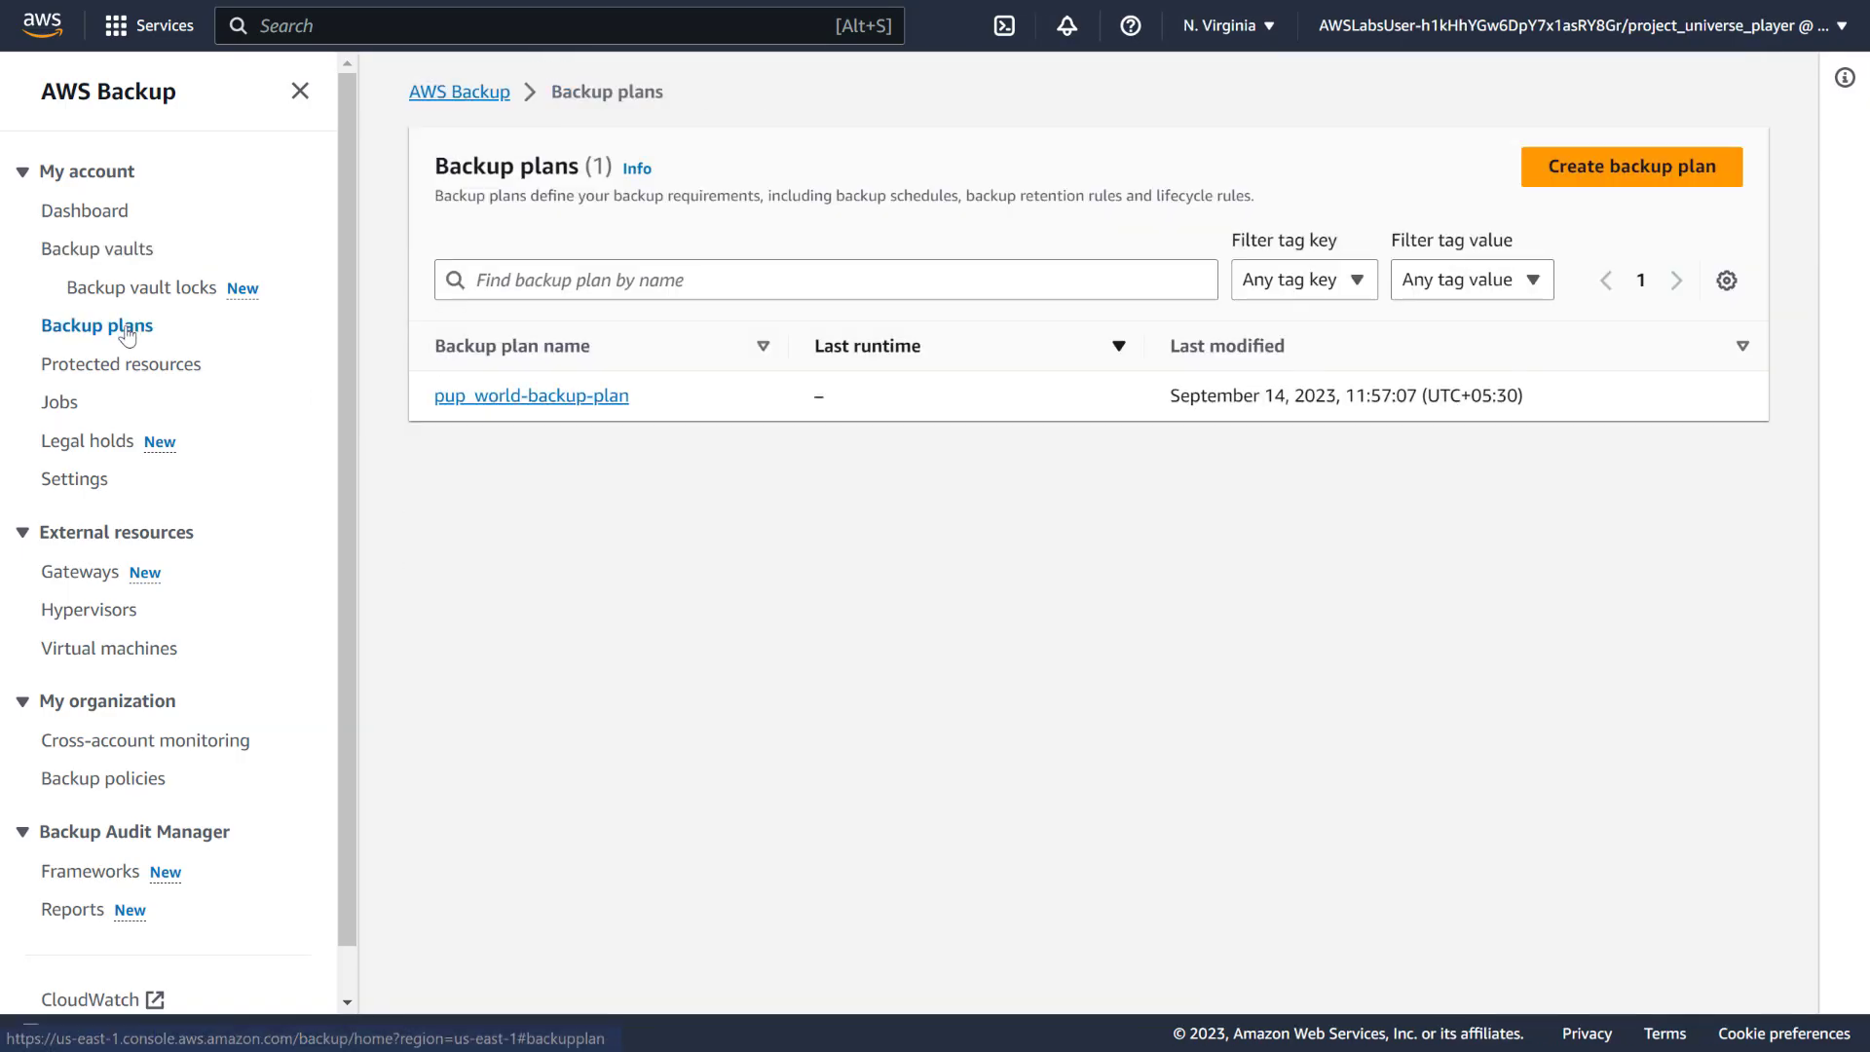
Start a new backup plan built from scratch and name it Backup-DIY-plan
click(1624, 172)
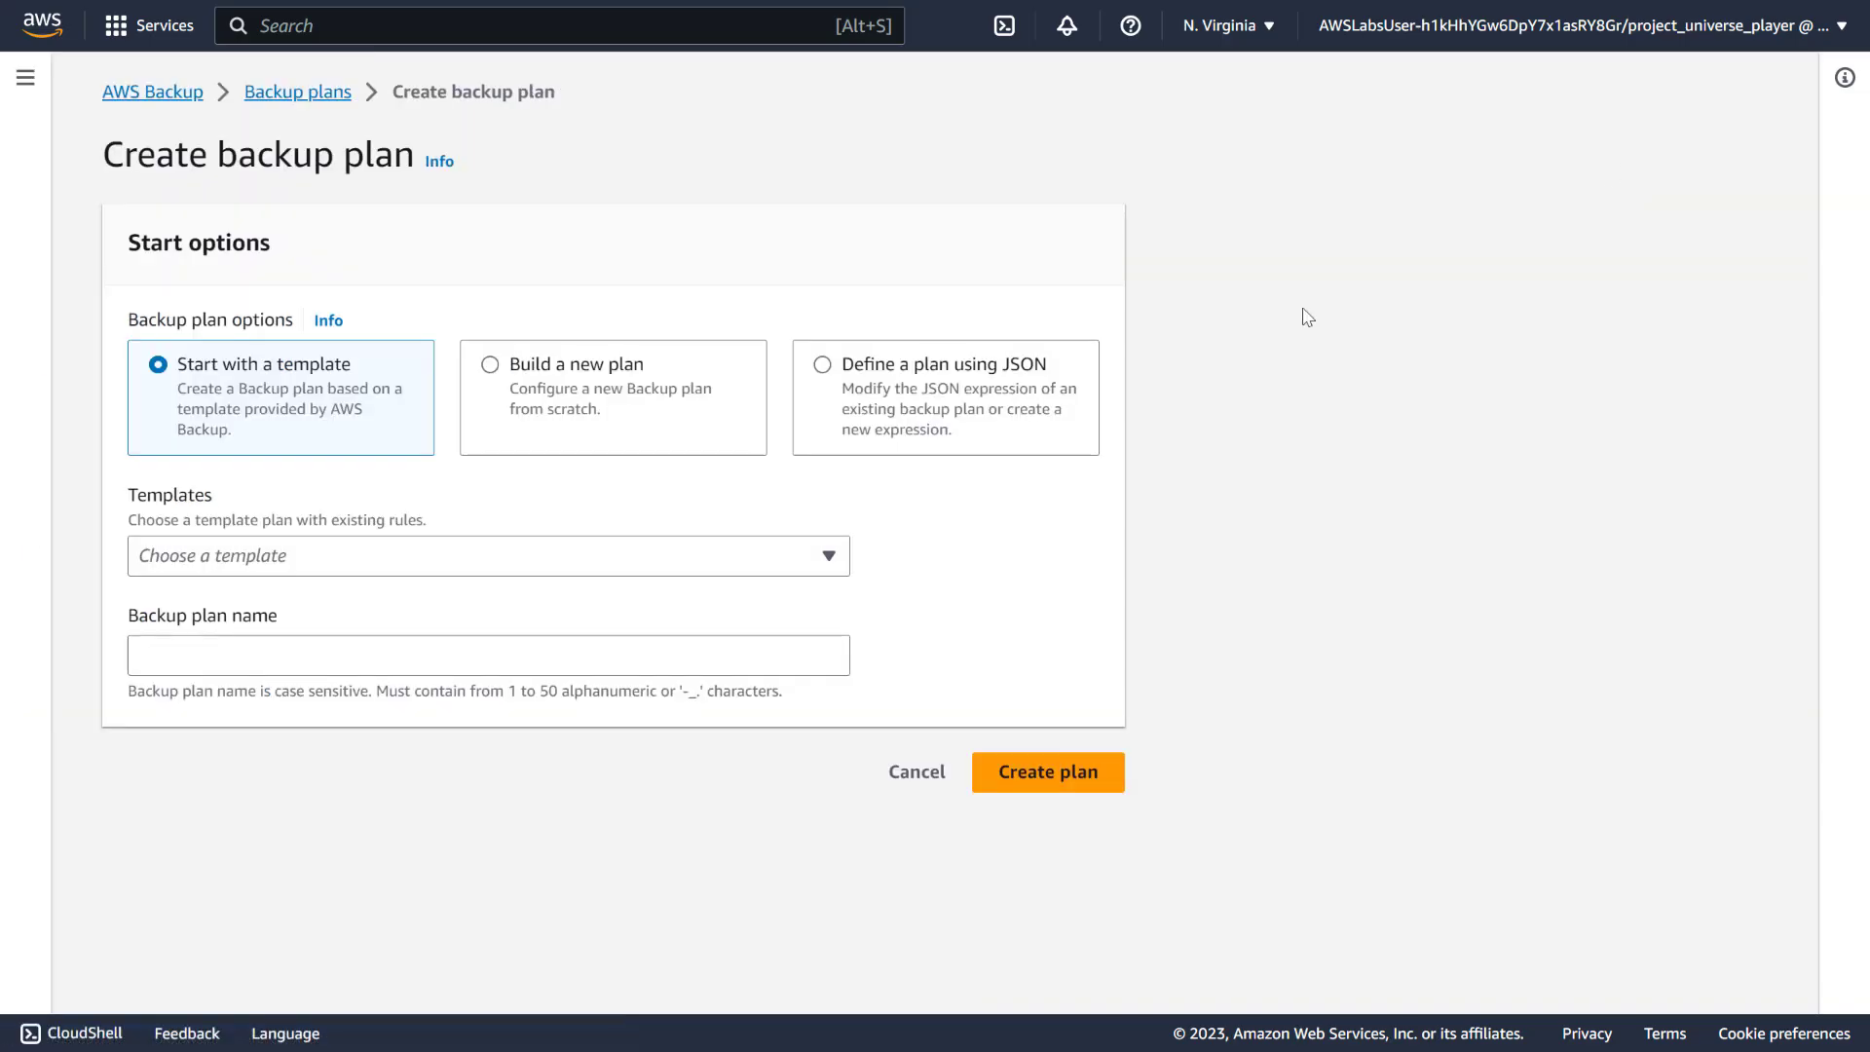
key(alt+Tab)
click(584, 401)
scroll(559, 405, down, 3)
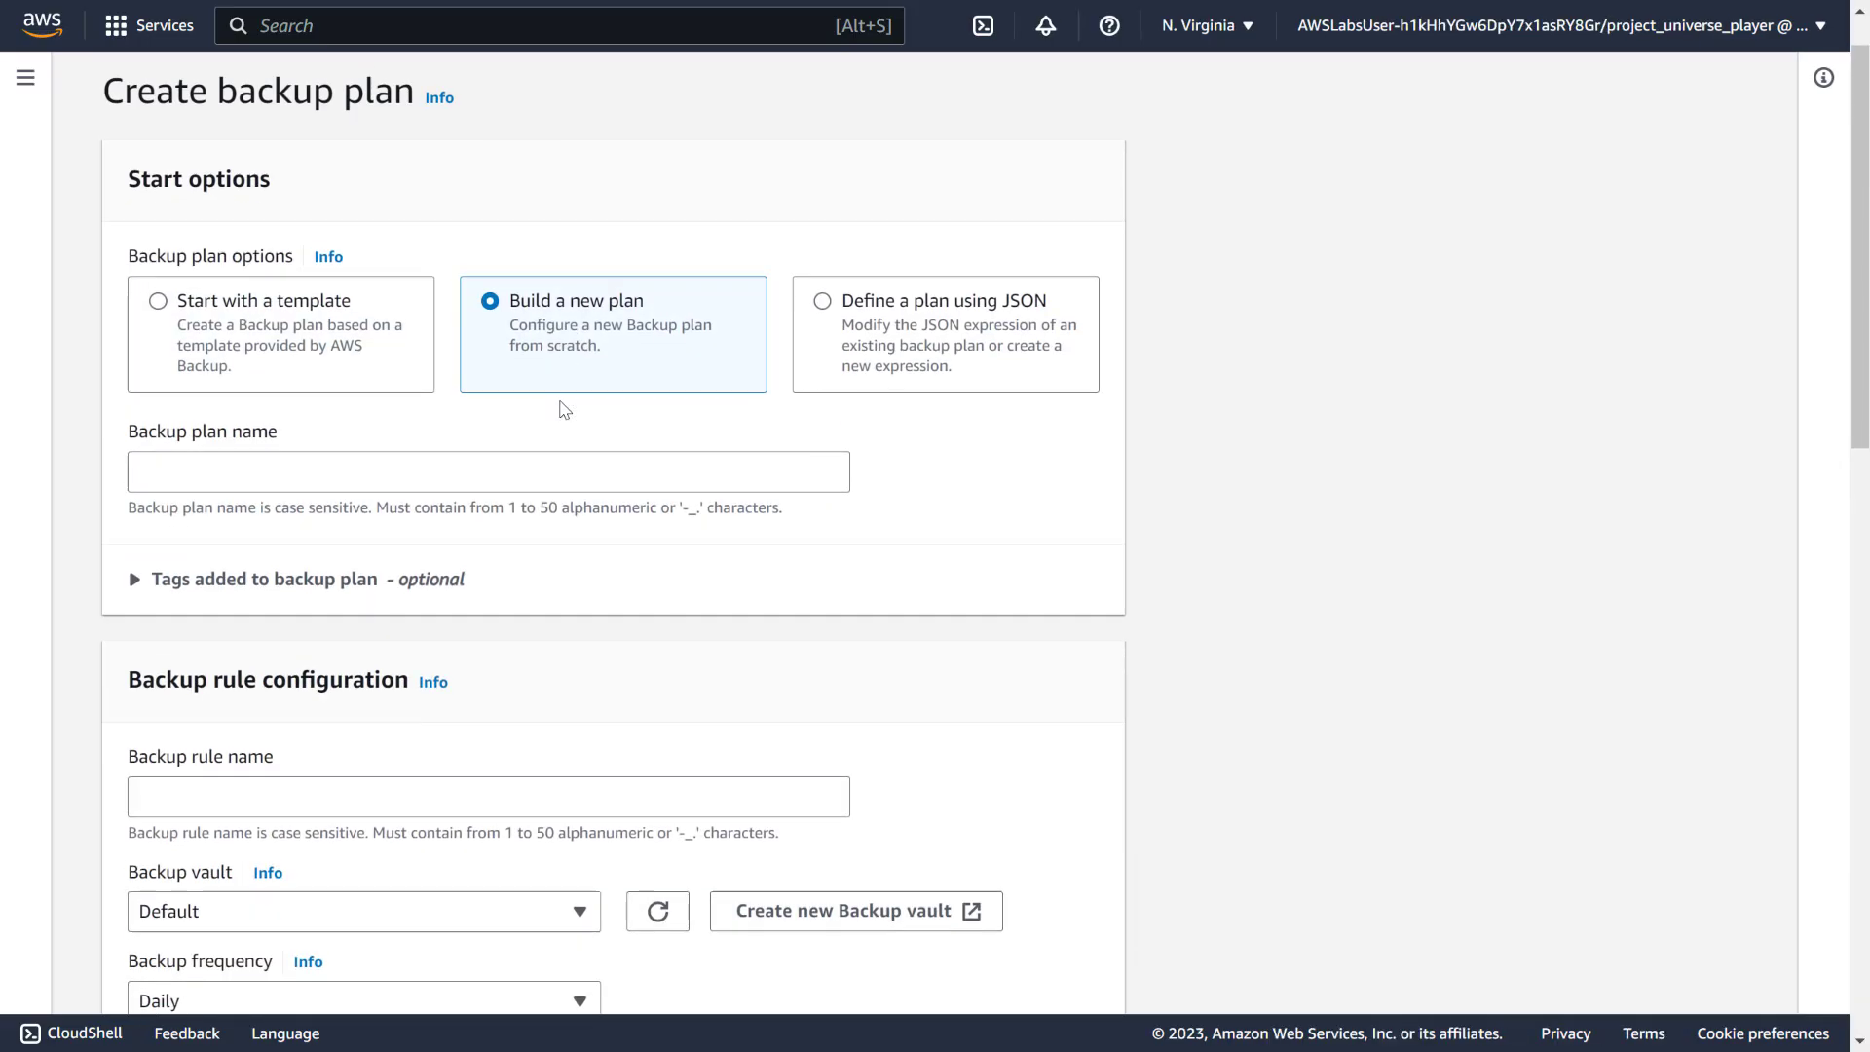
click(466, 278)
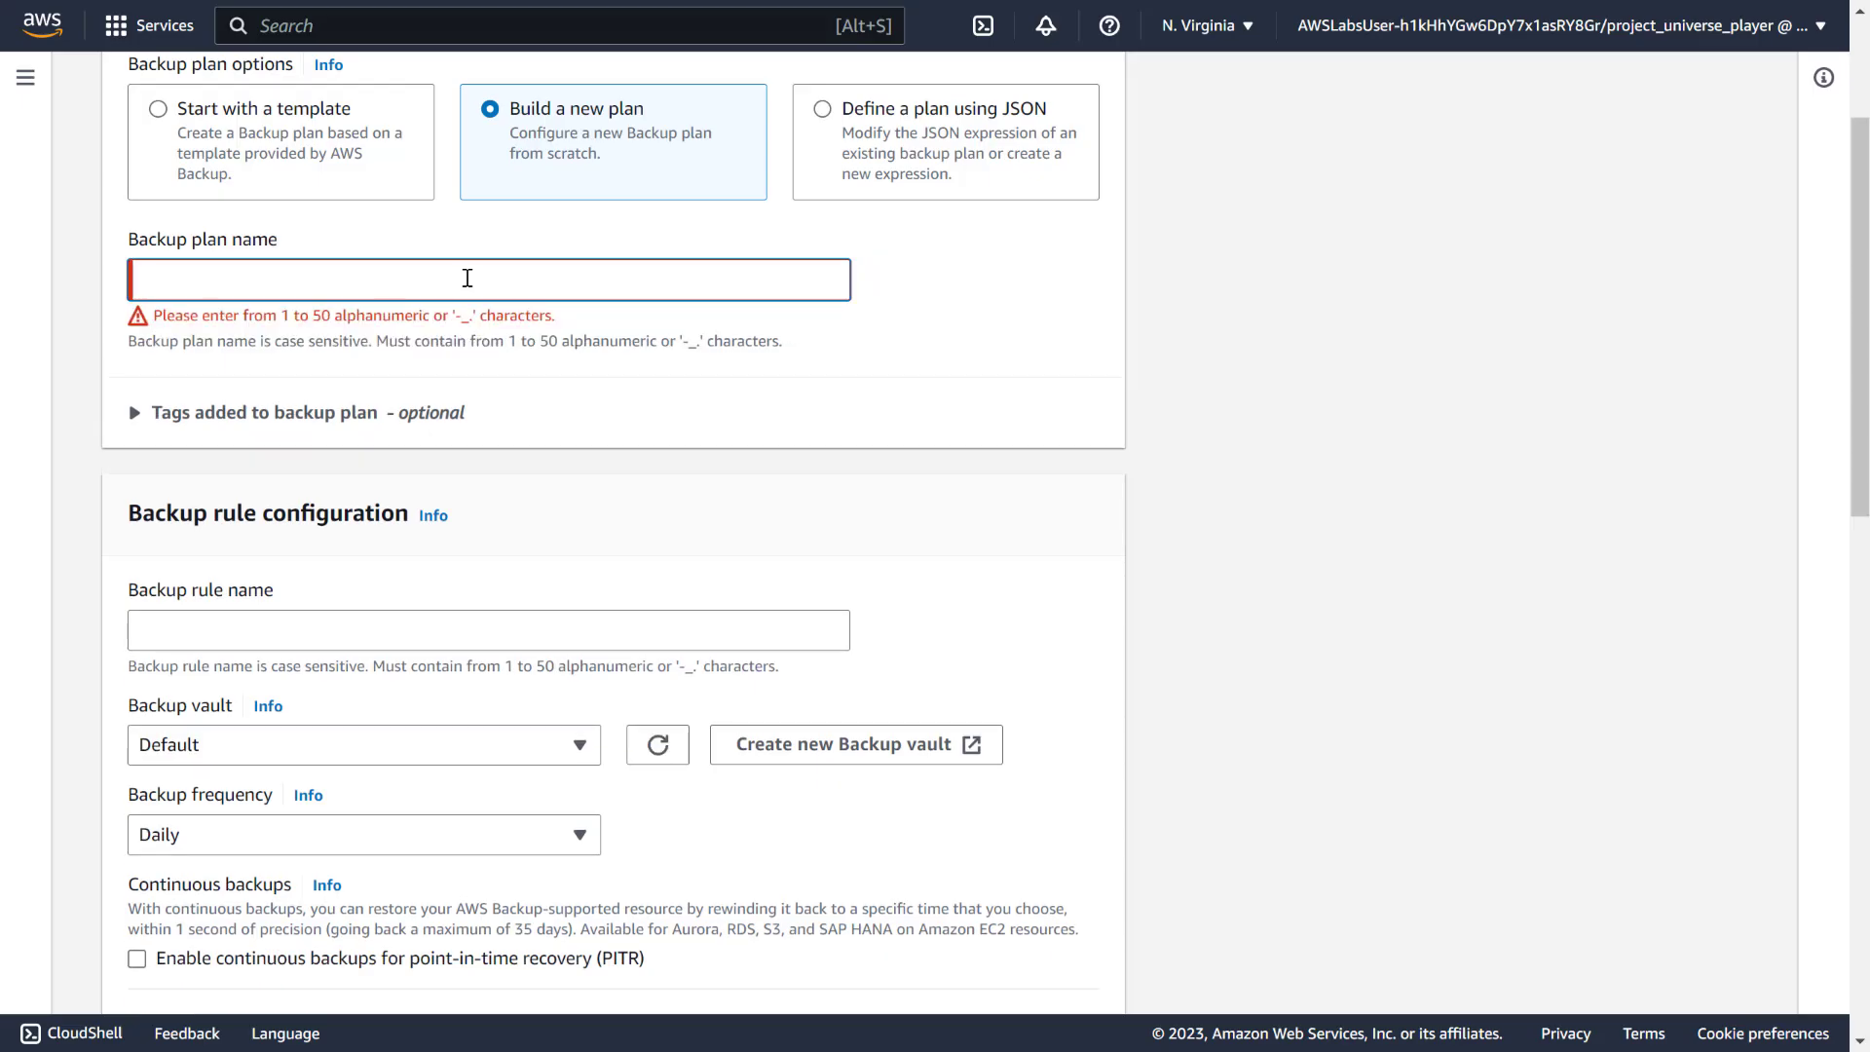
text(BAkup)
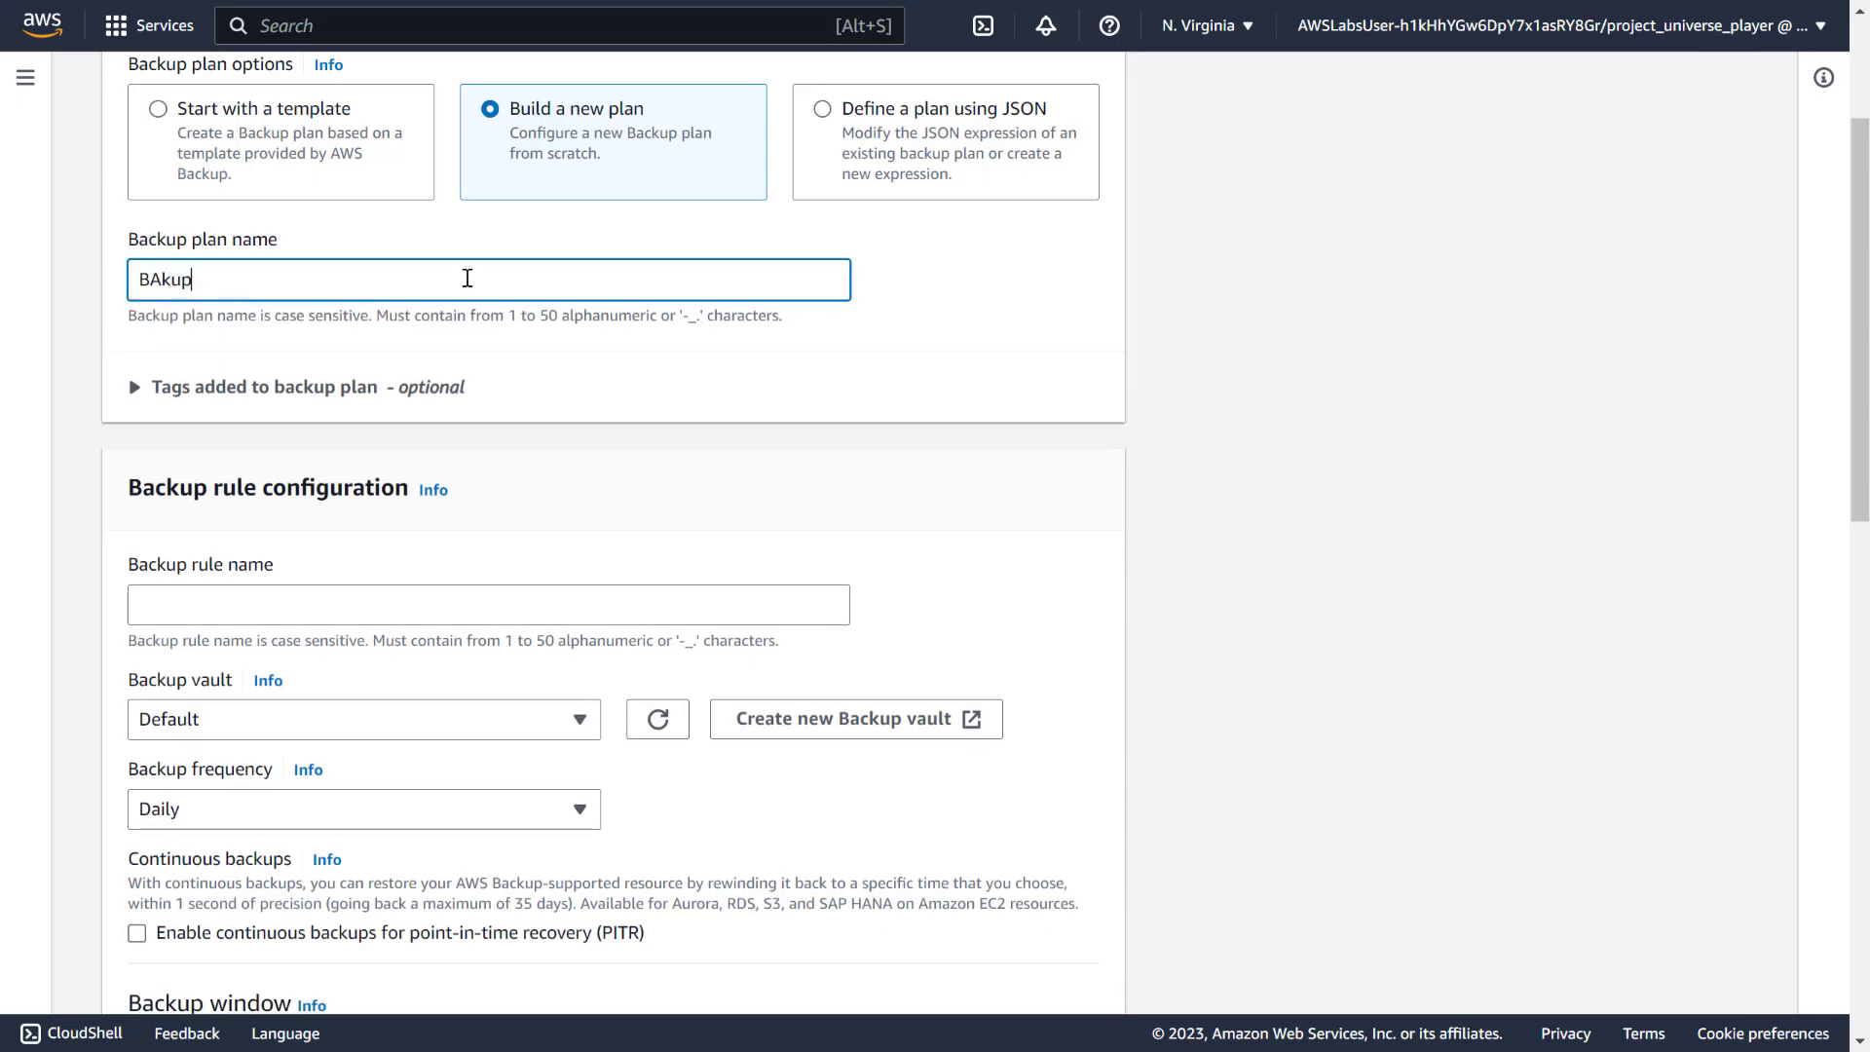
text(-DIY)
key(BackSpace)
key(BackSpace)
key(BackSpace)
key(BackSpace)
key(BackSpace)
key(BackSpace)
text(ackup-DIY-plan)
key(ctrl+a)
key(ctrl+c)
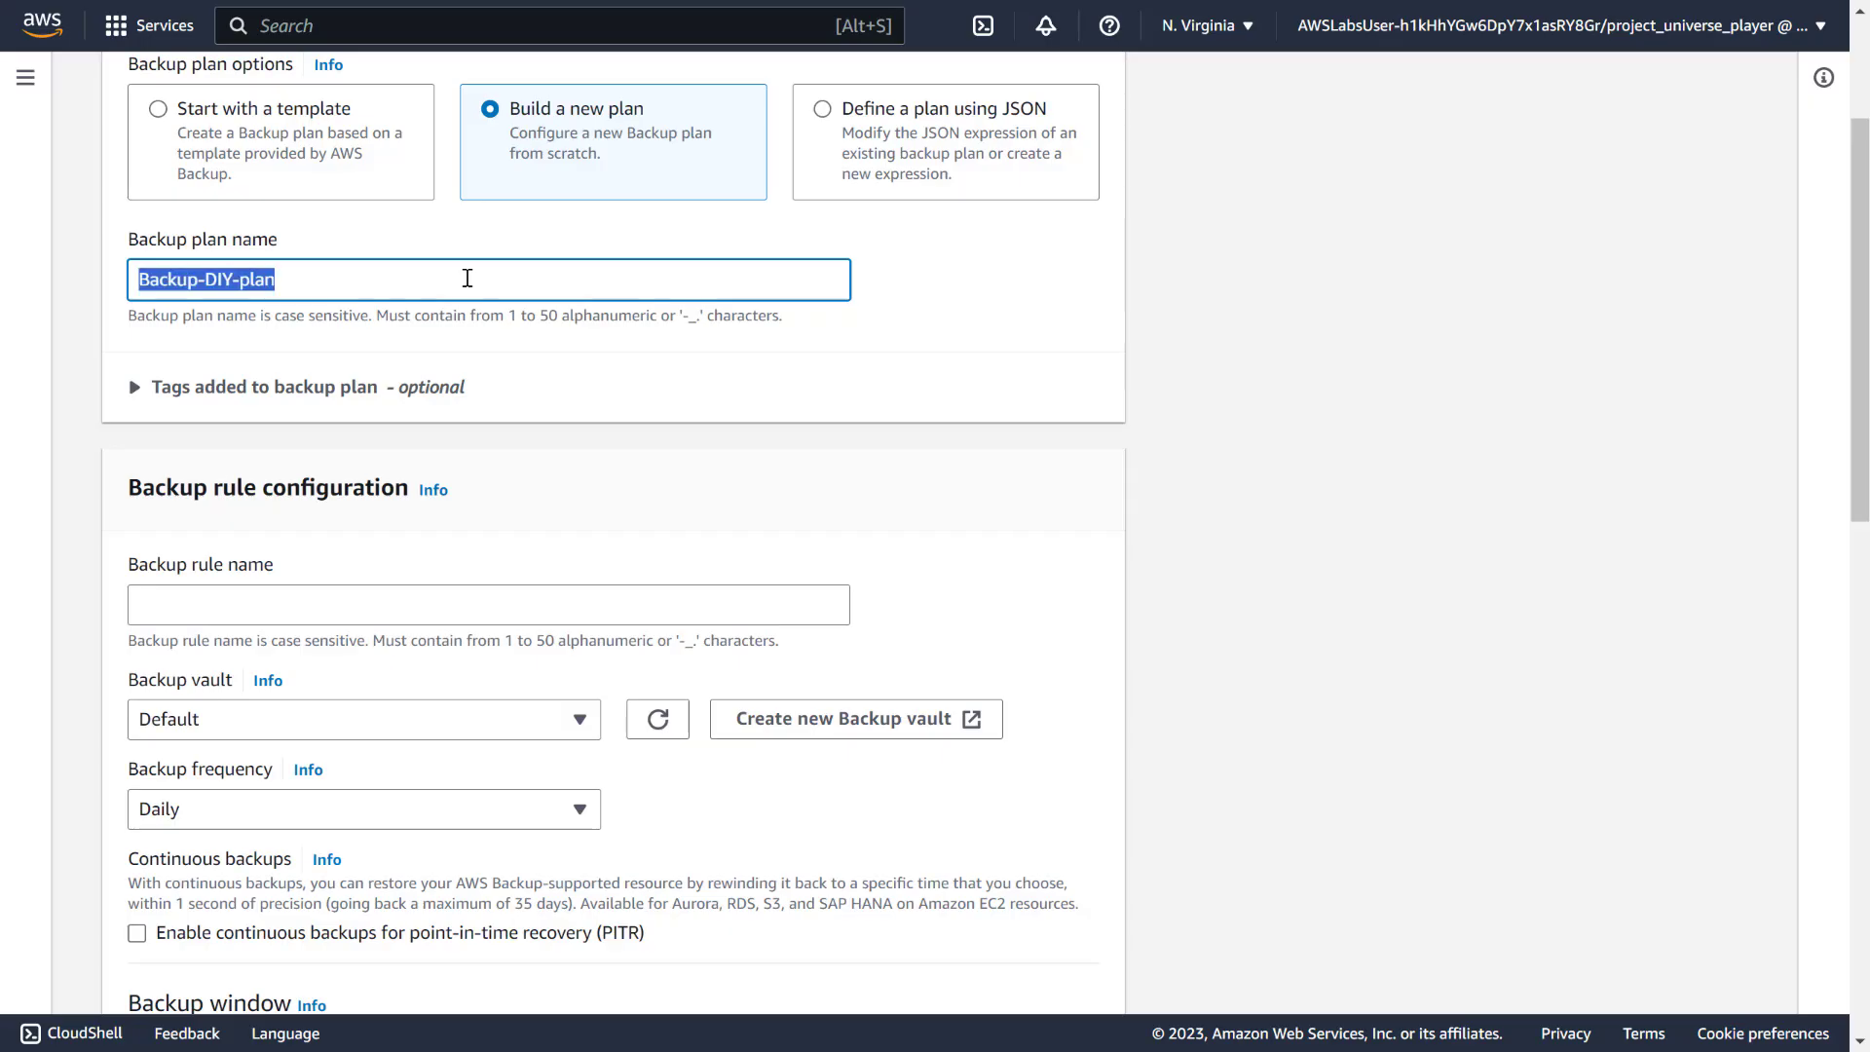
scroll(459, 280, down, 3)
Add rule Backup-DIY-rule into the Default vault with Weekly frequency, and create the plan
click(359, 334)
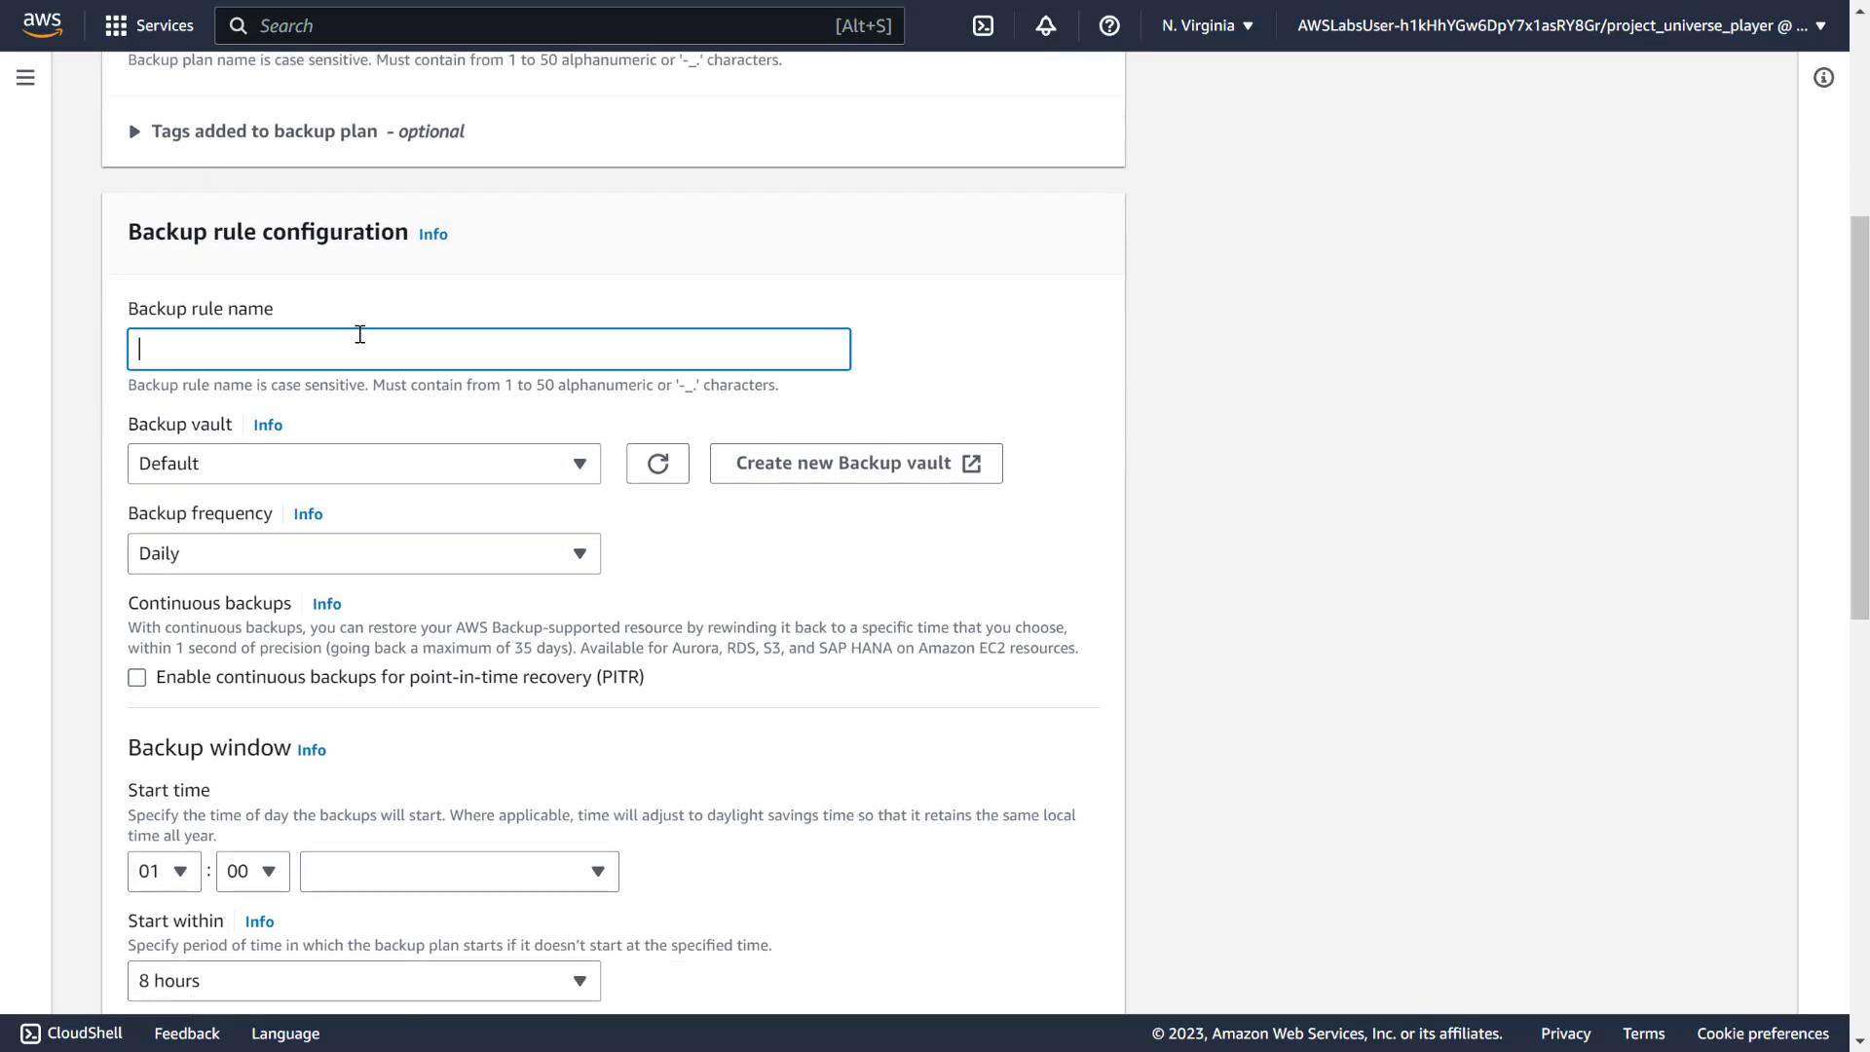
key(ctrl+v)
double_click(244, 348)
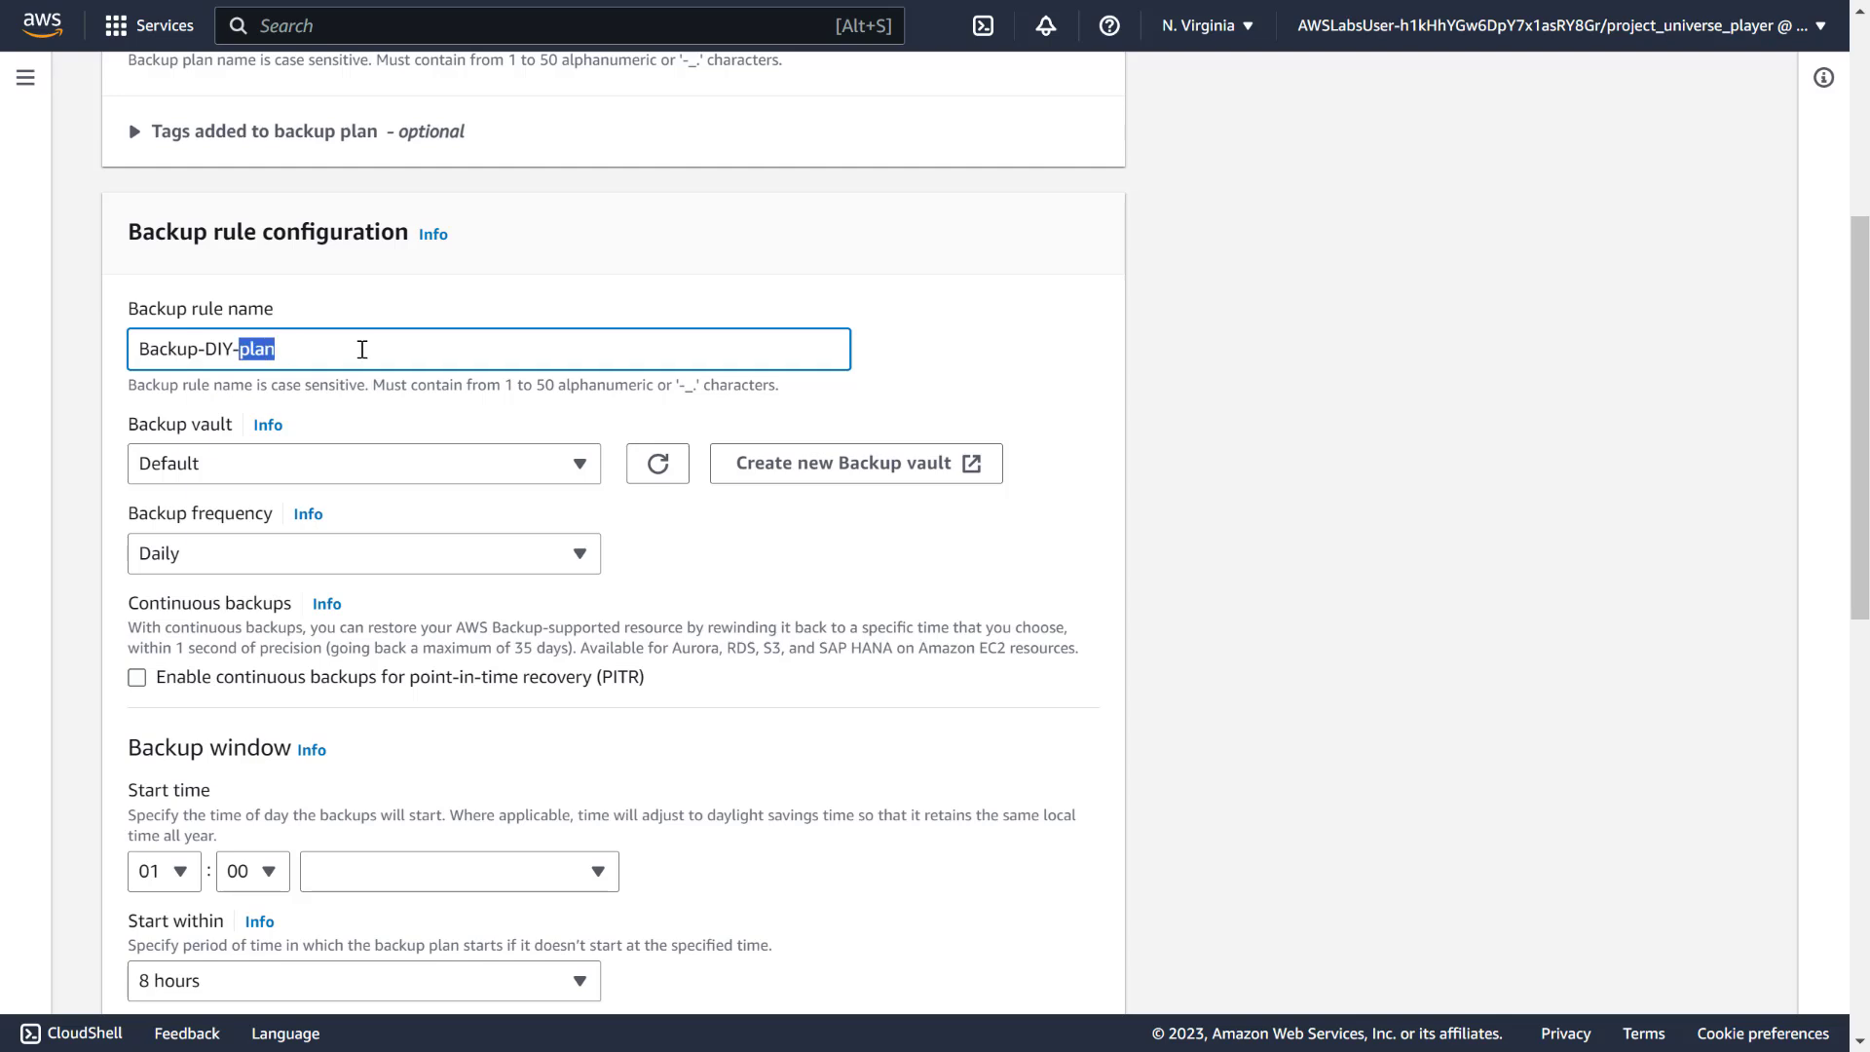
text(rule)
click(579, 472)
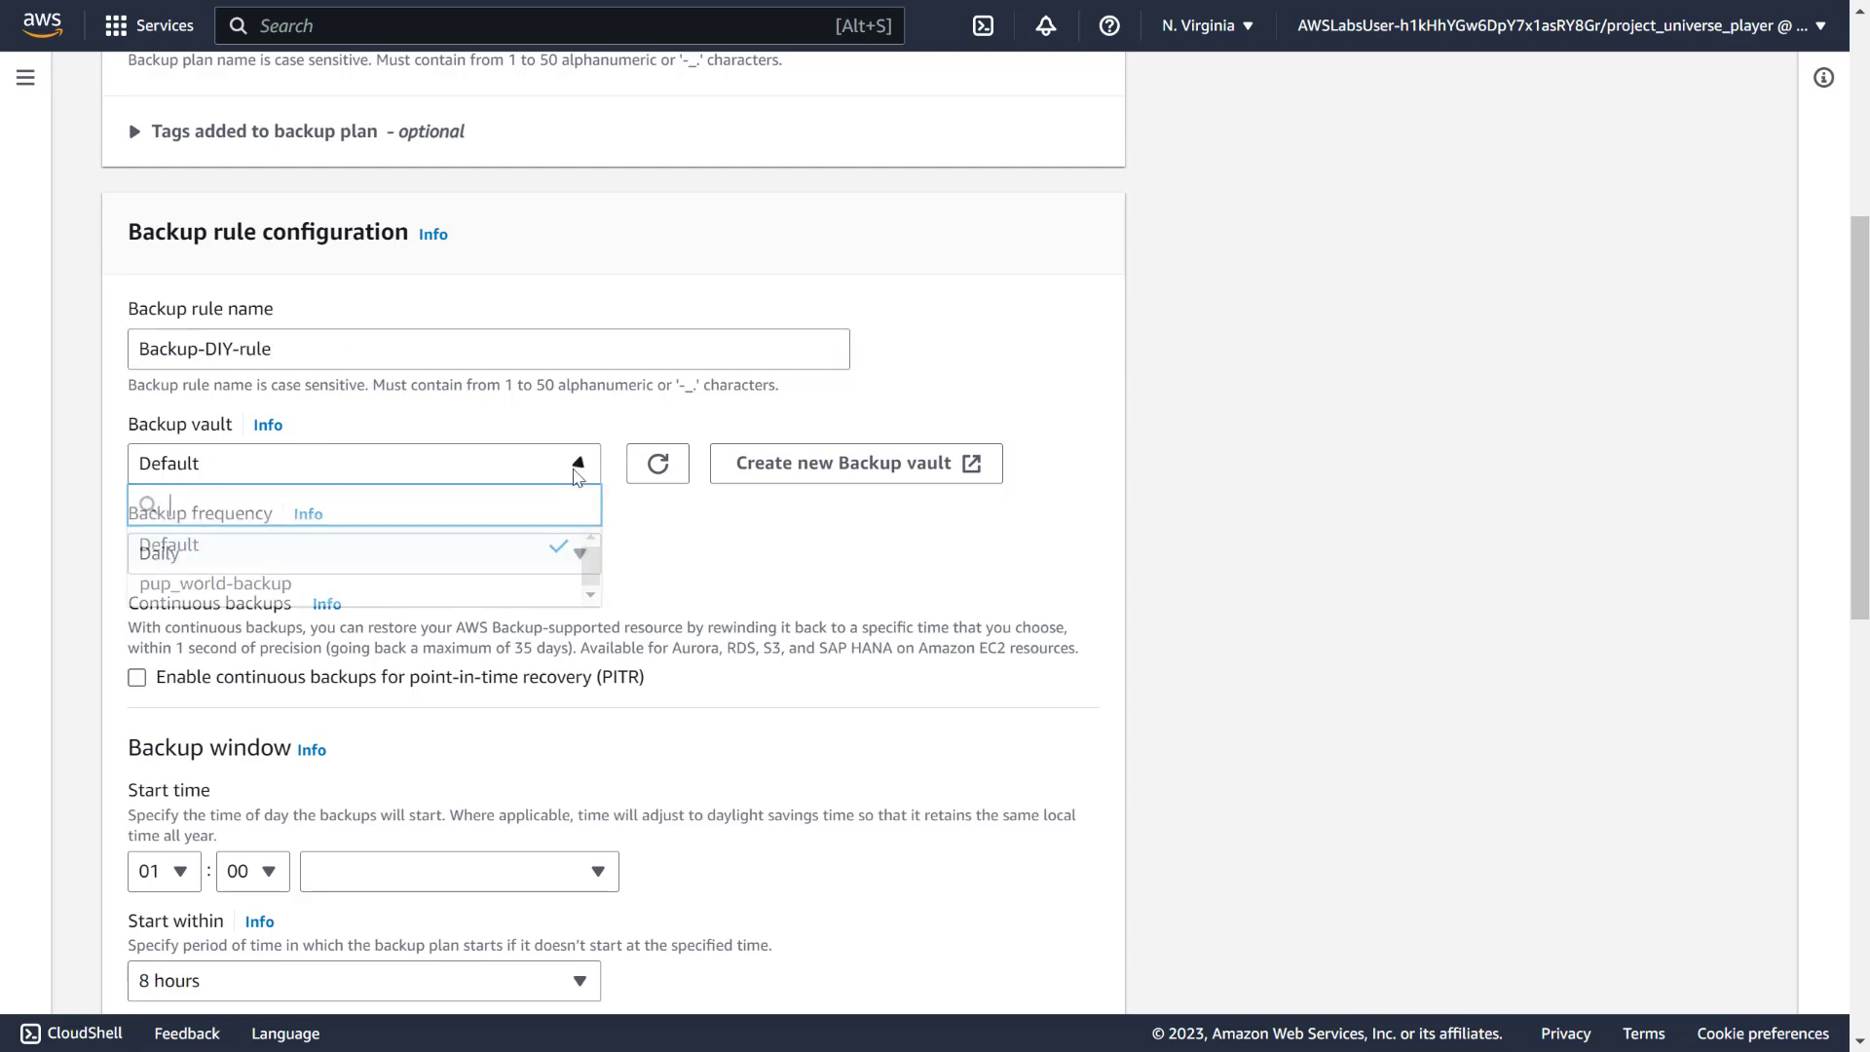
click(578, 470)
scroll(708, 544, down, 4)
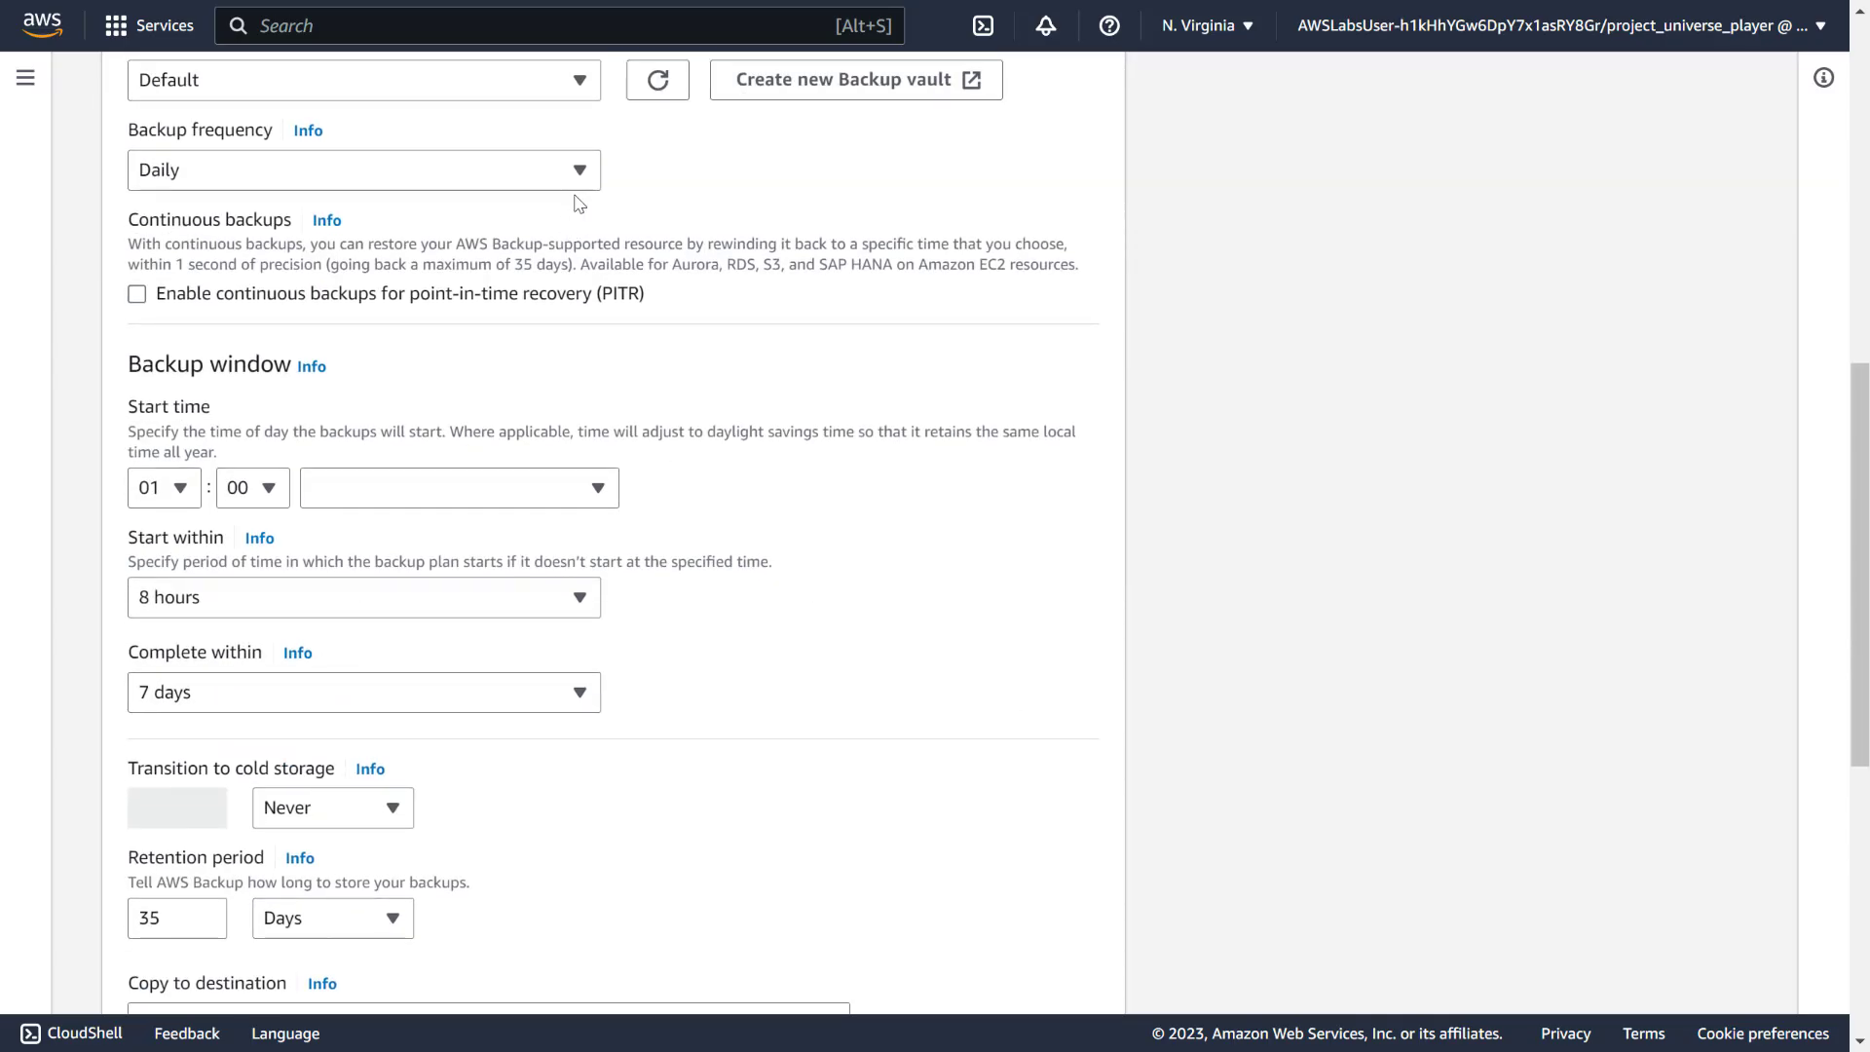
click(577, 175)
click(284, 334)
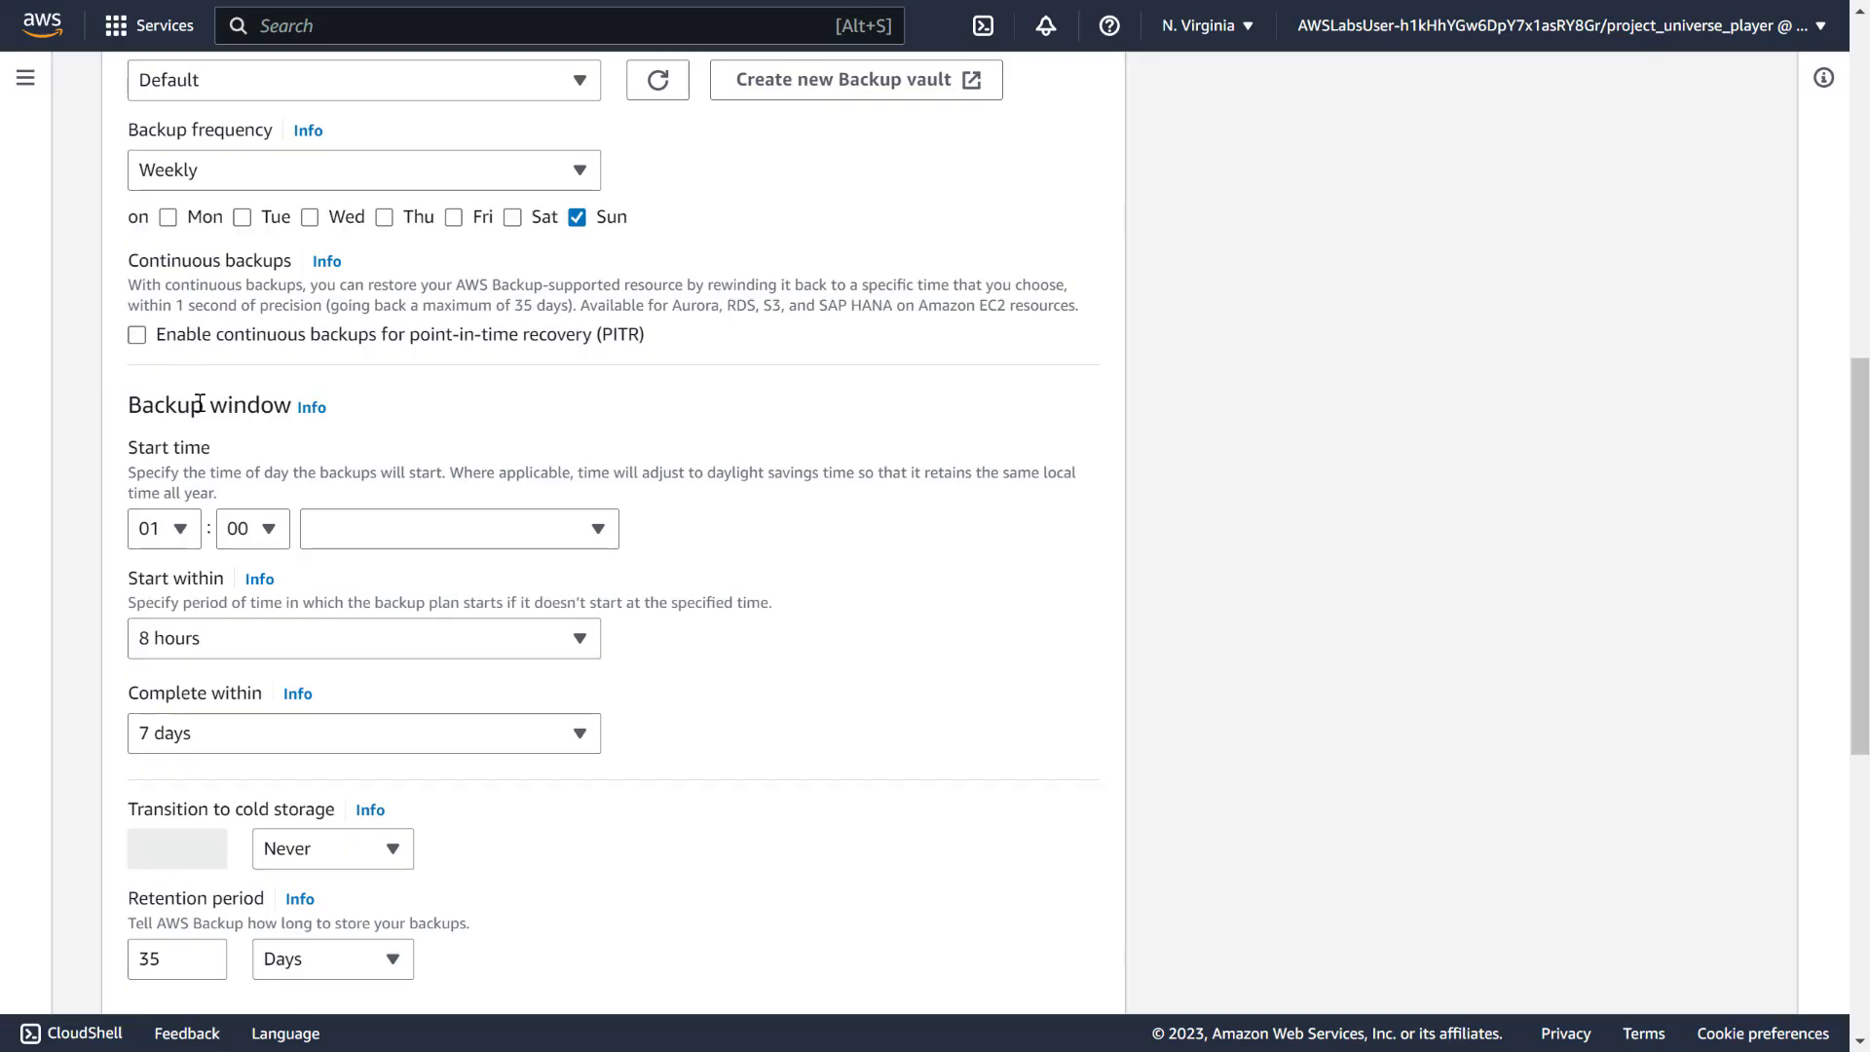
scroll(255, 462, down, 8)
click(1084, 984)
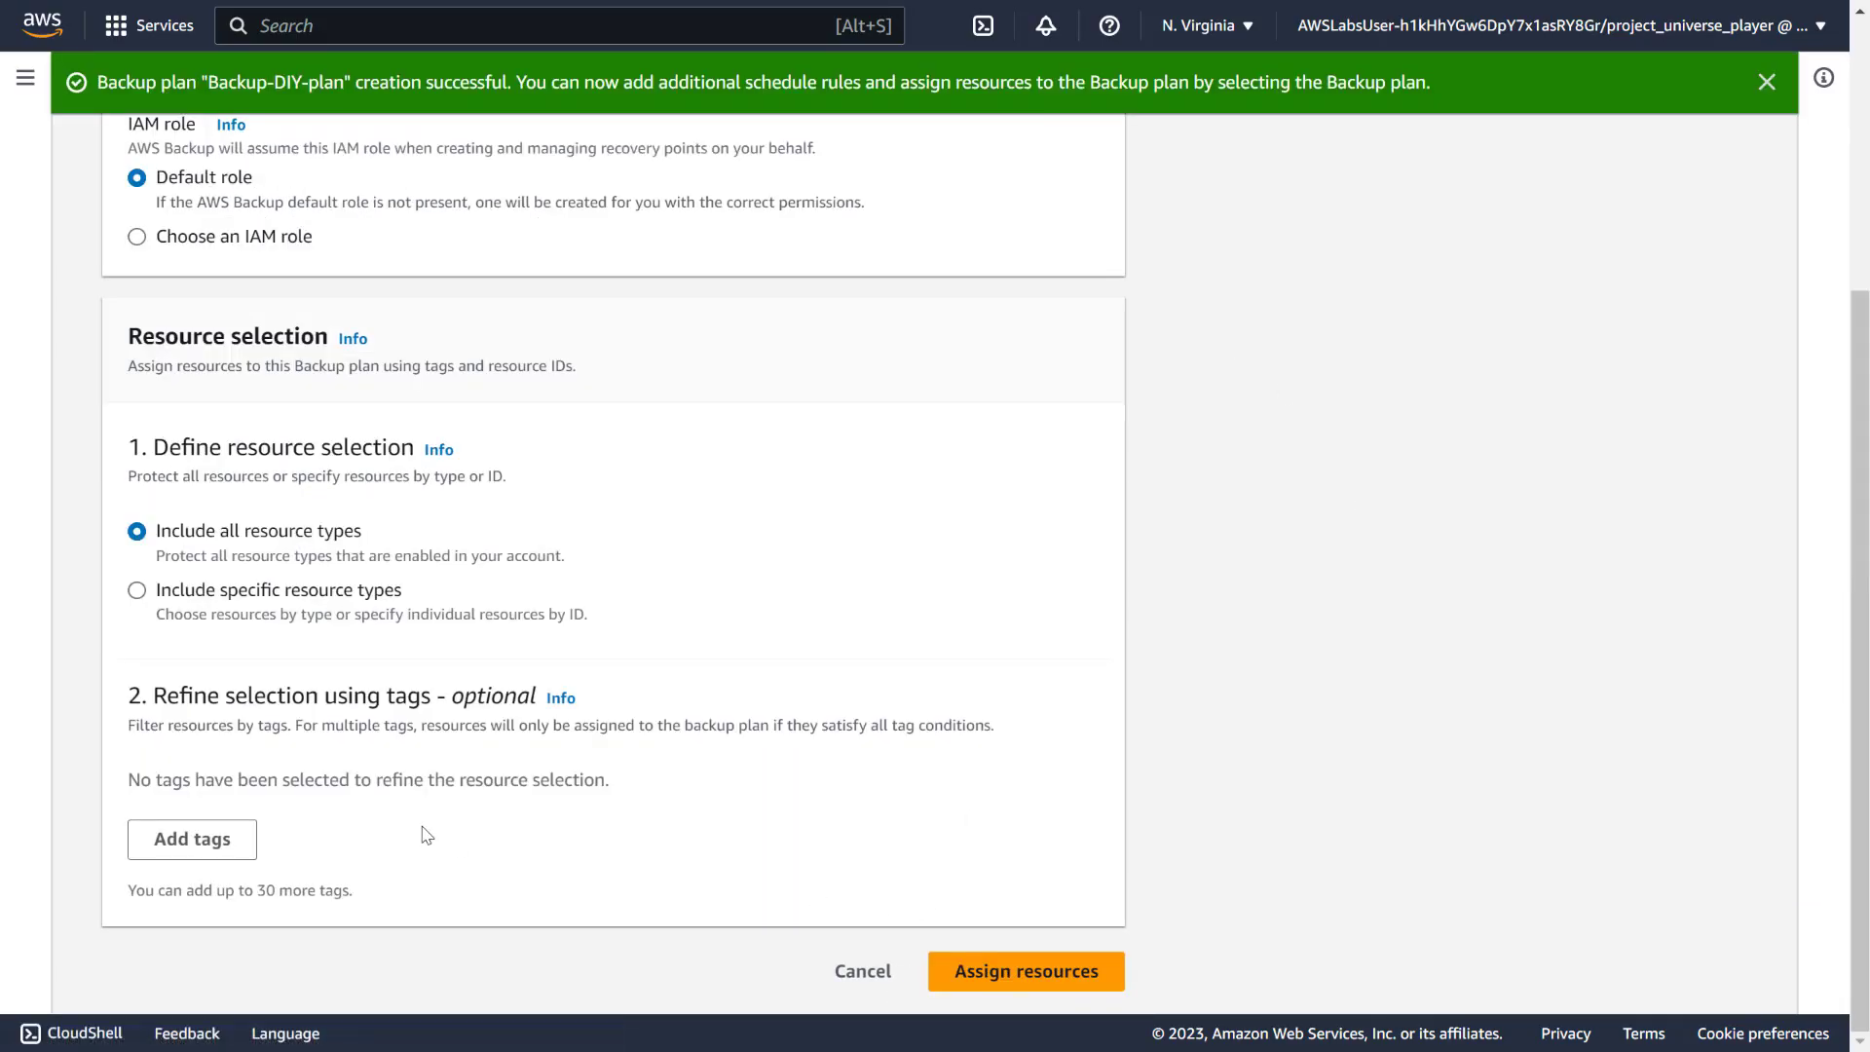
Use the specific IAM role backup_role for the resource assignment
click(248, 238)
click(252, 330)
text(ba)
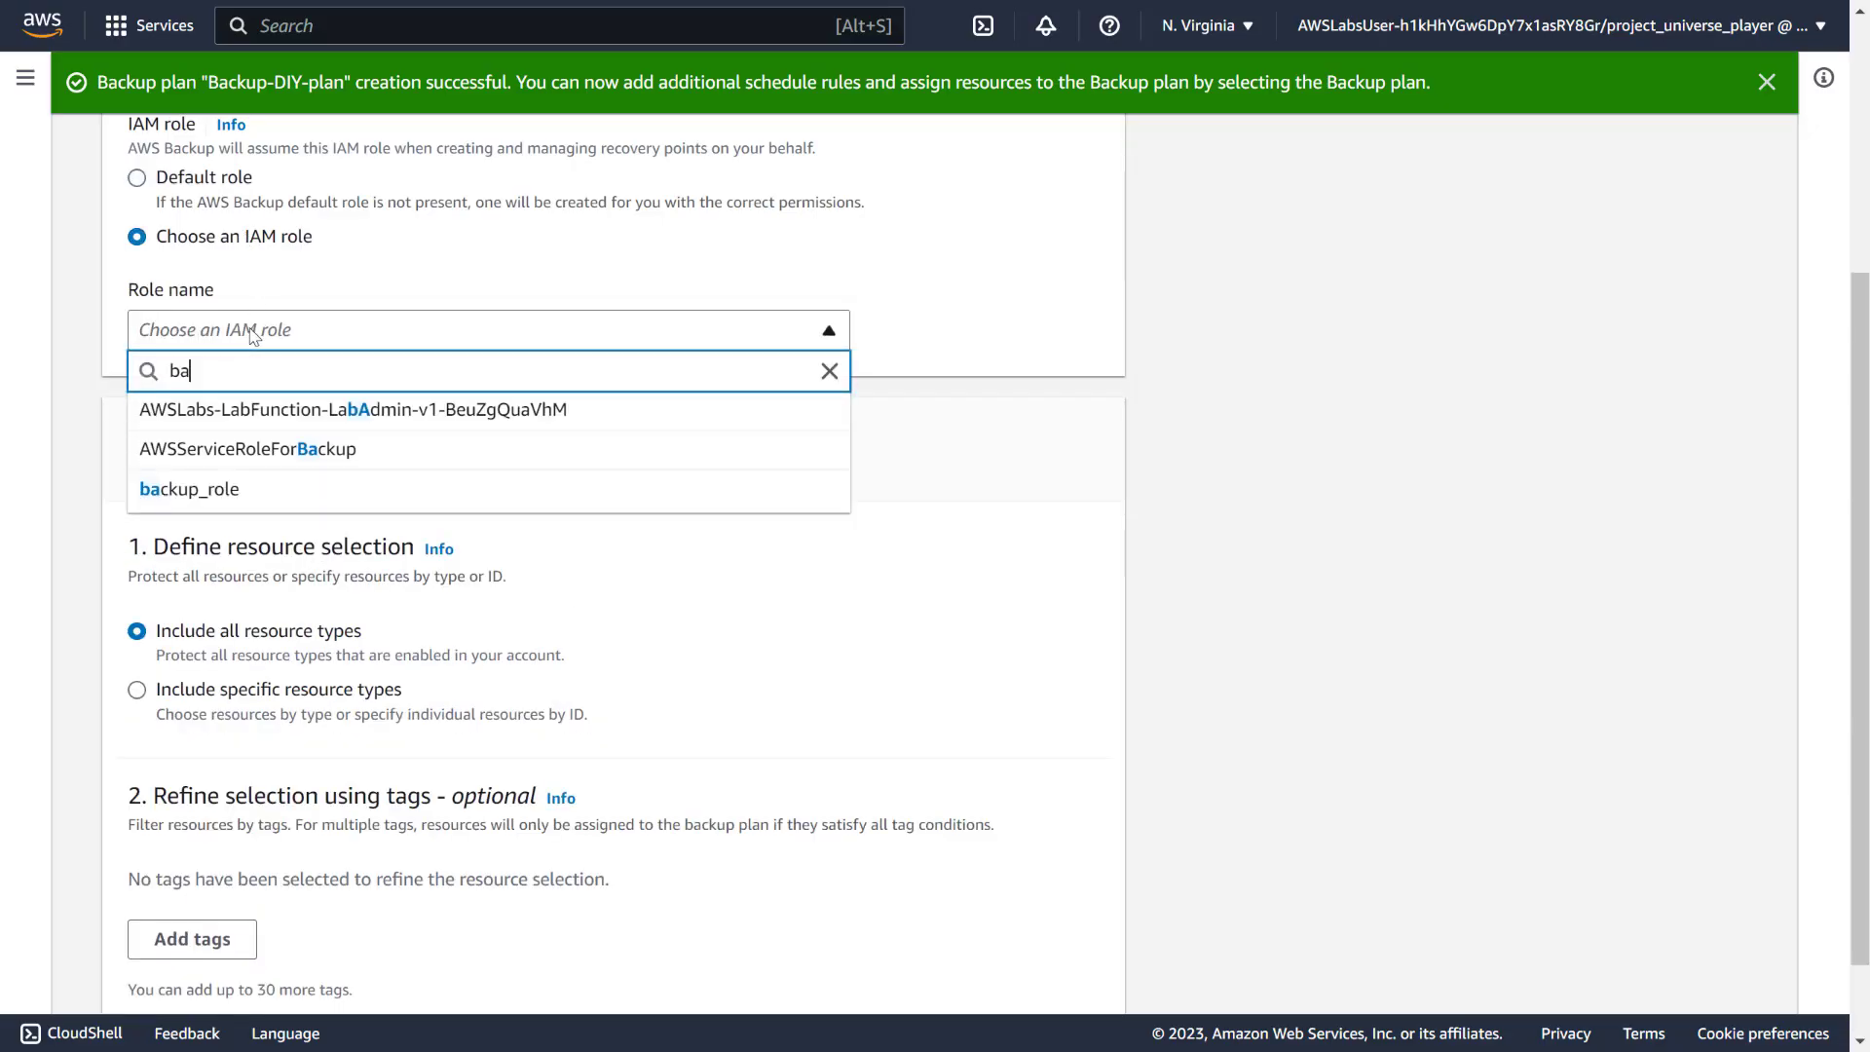
text(vckup)
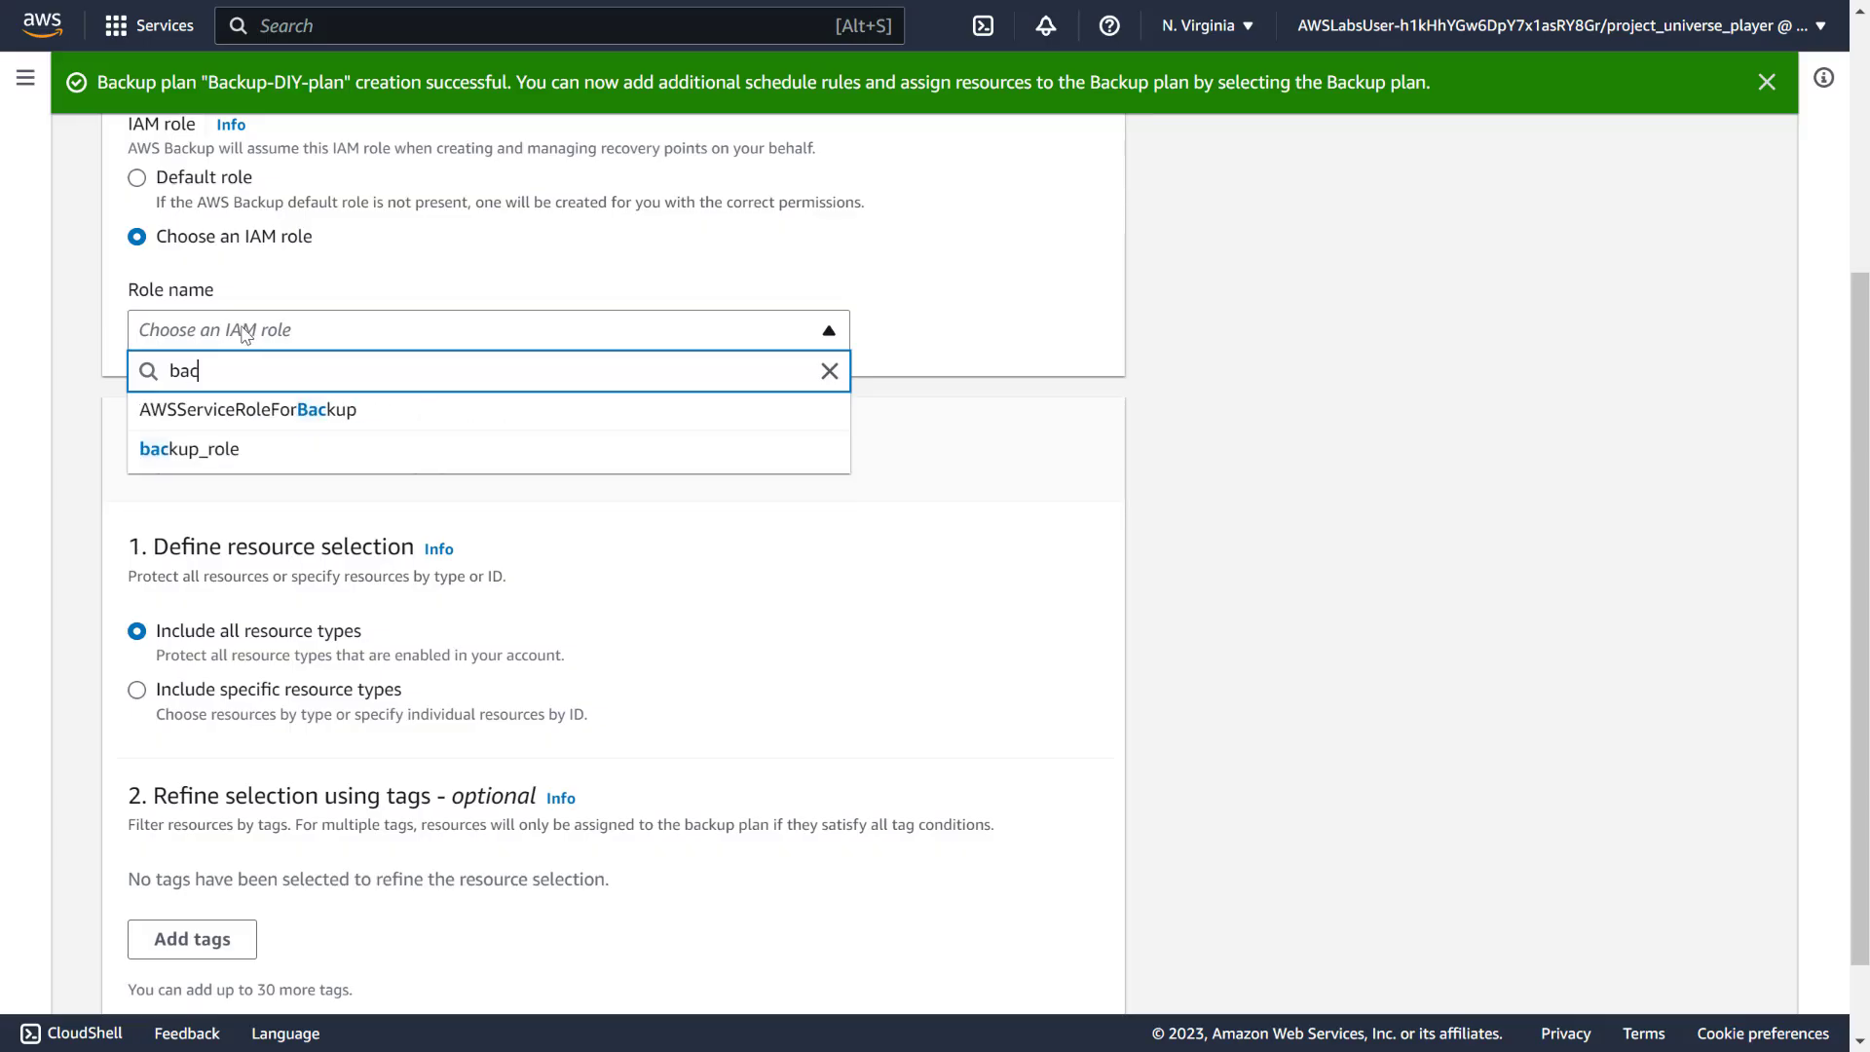
click(215, 450)
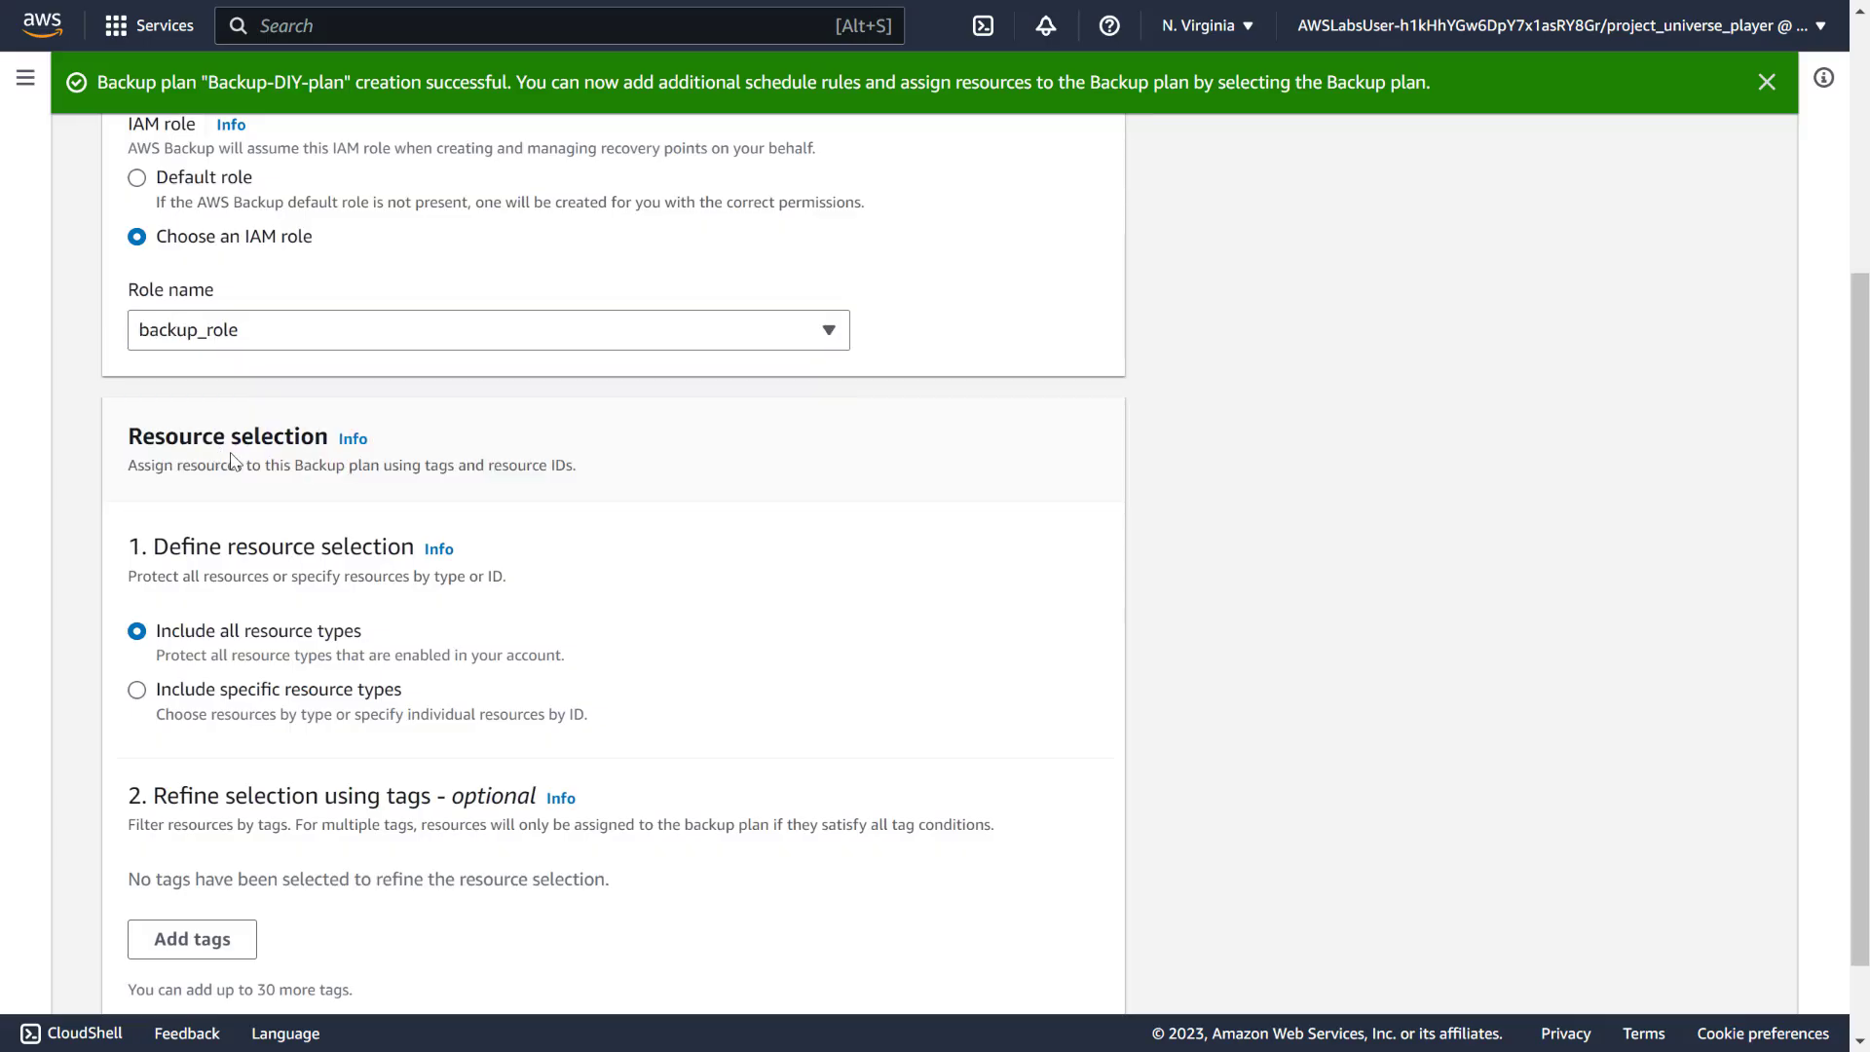
scroll(220, 578, down, 1)
Add a tag filter selecting resources where Backup-DIY Equals True
click(202, 848)
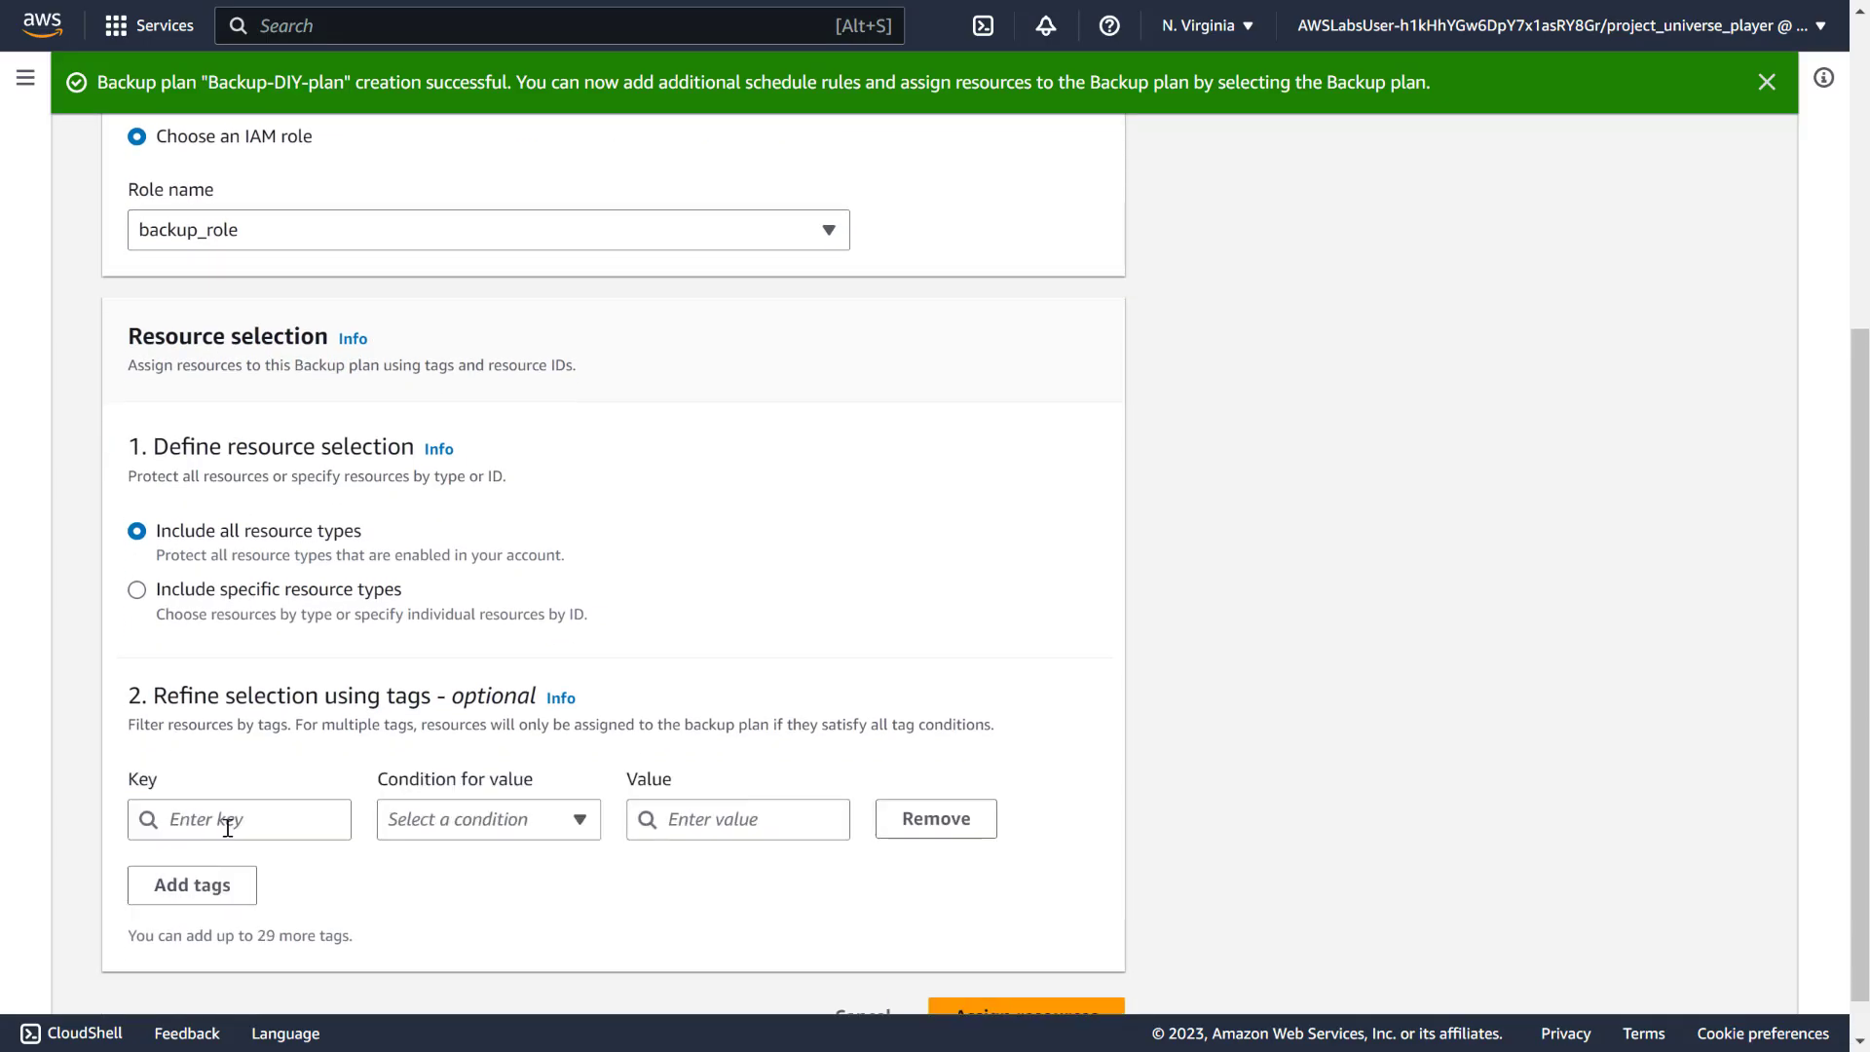
click(228, 823)
key(ctrl+v)
key(BackSpace)
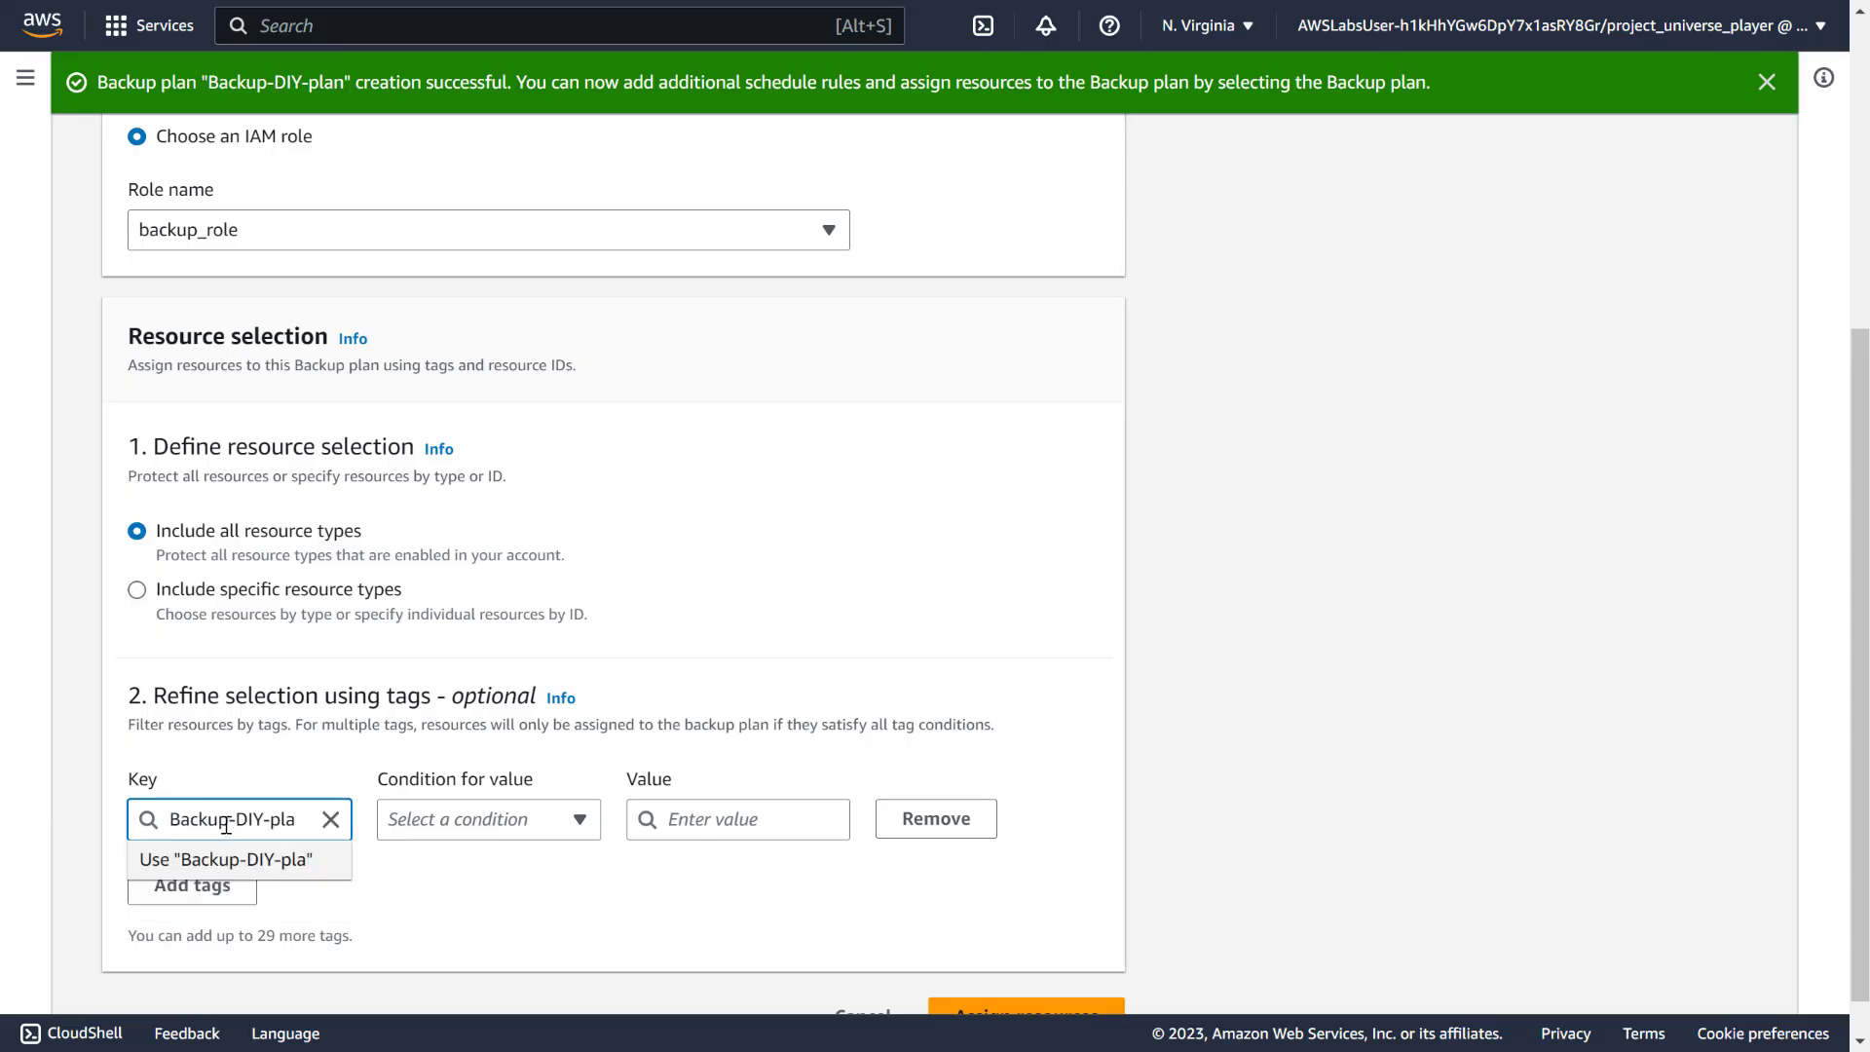
key(BackSpace)
key(BackSpace)
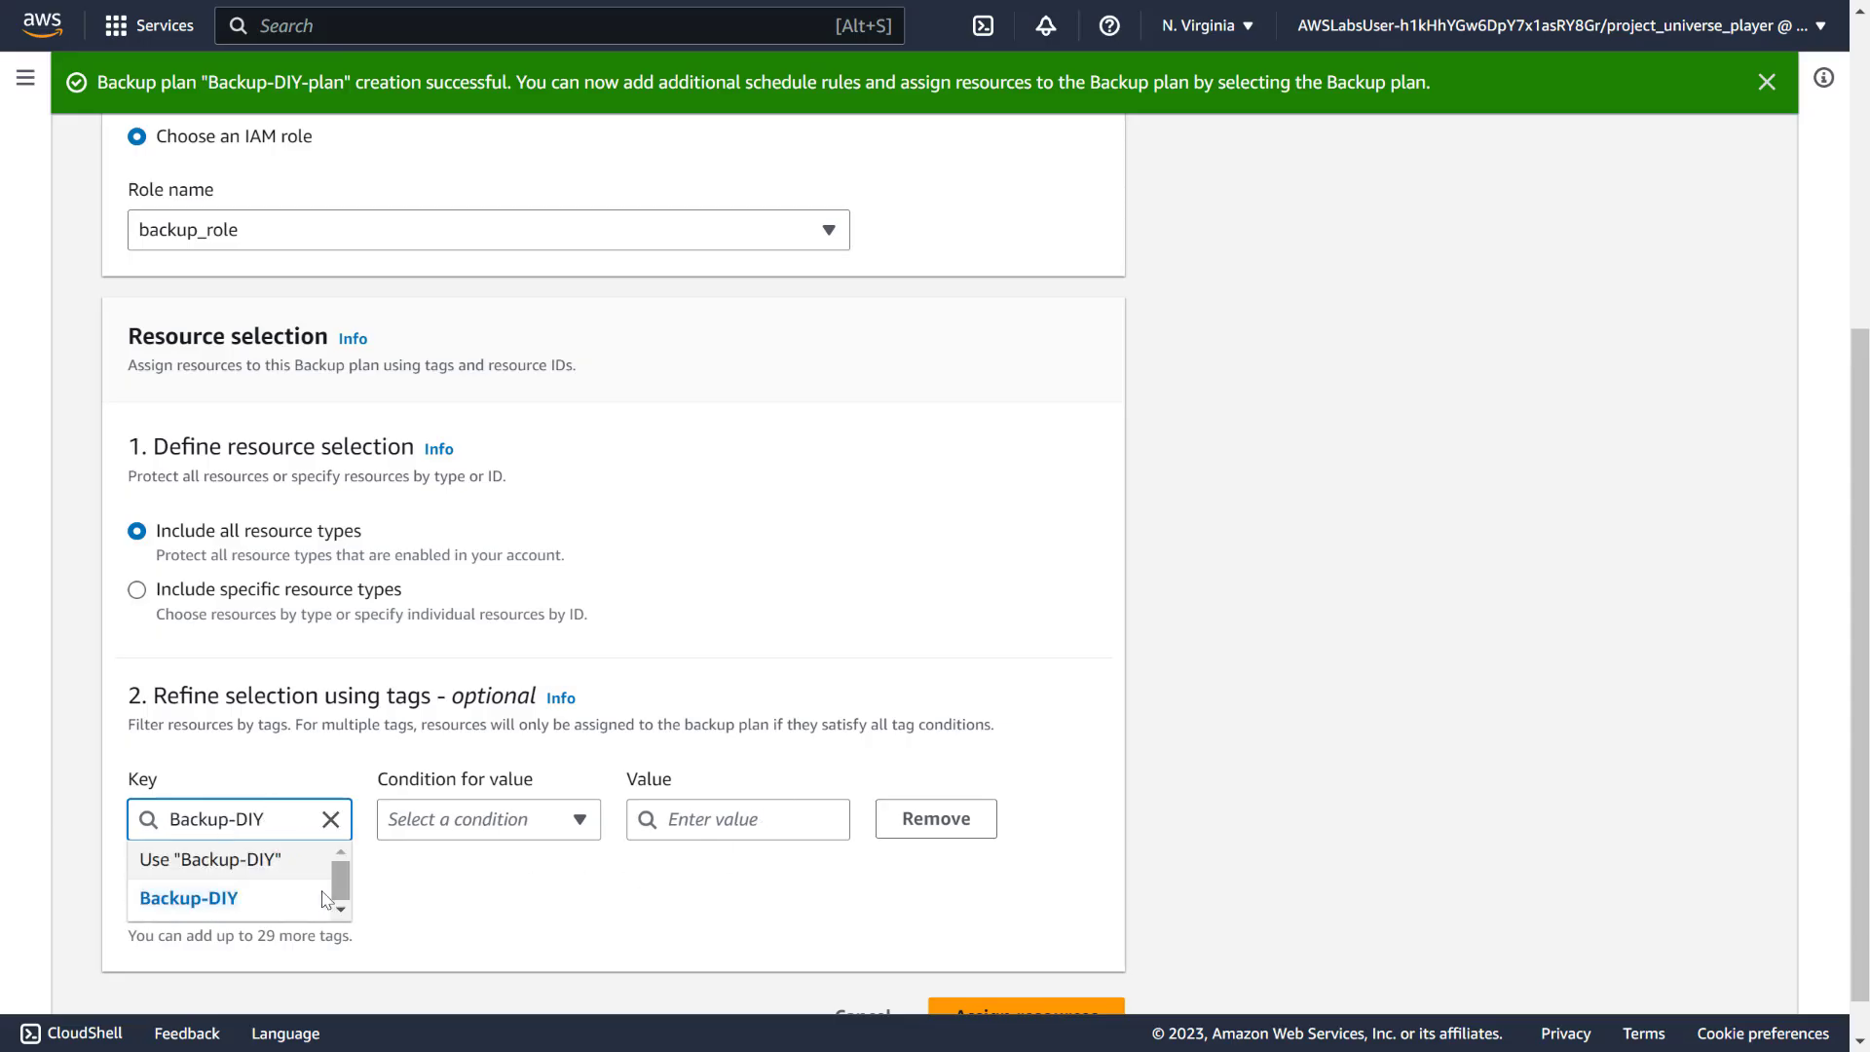
key(Escape)
click(715, 828)
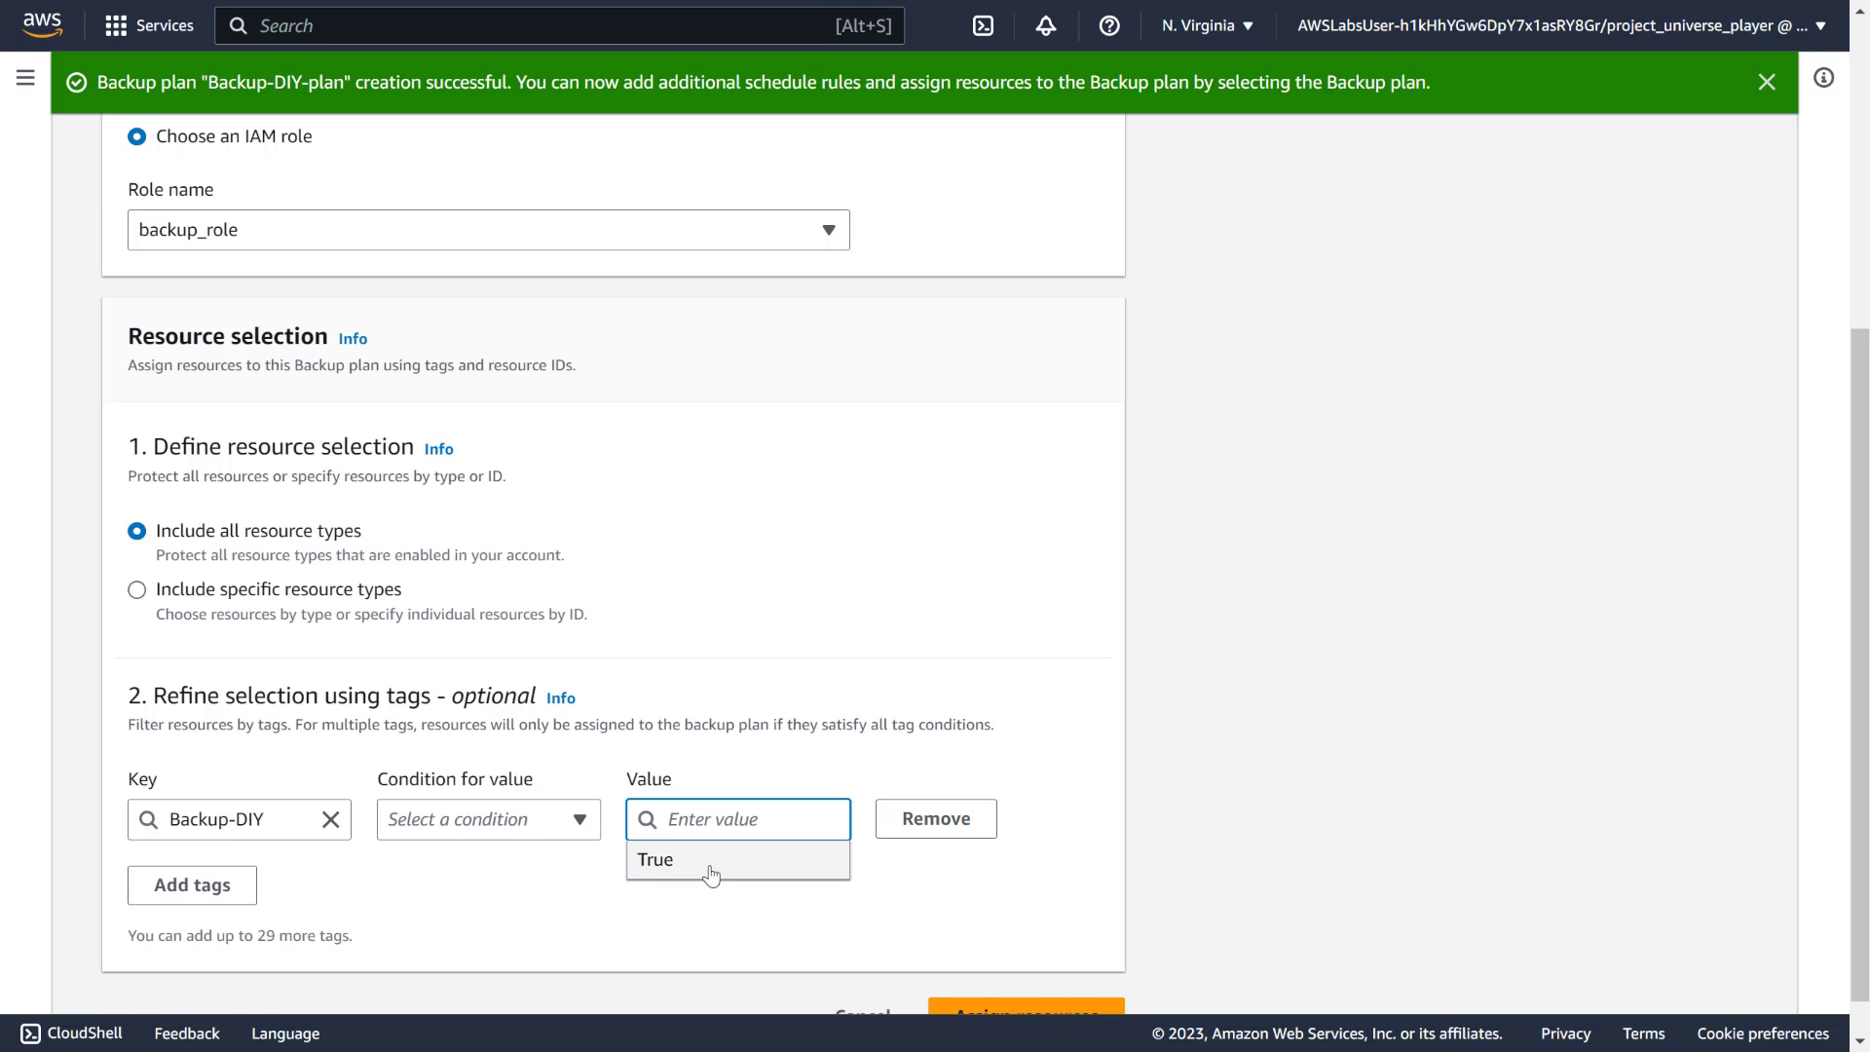
click(710, 868)
scroll(1018, 943, down, 1)
click(1013, 989)
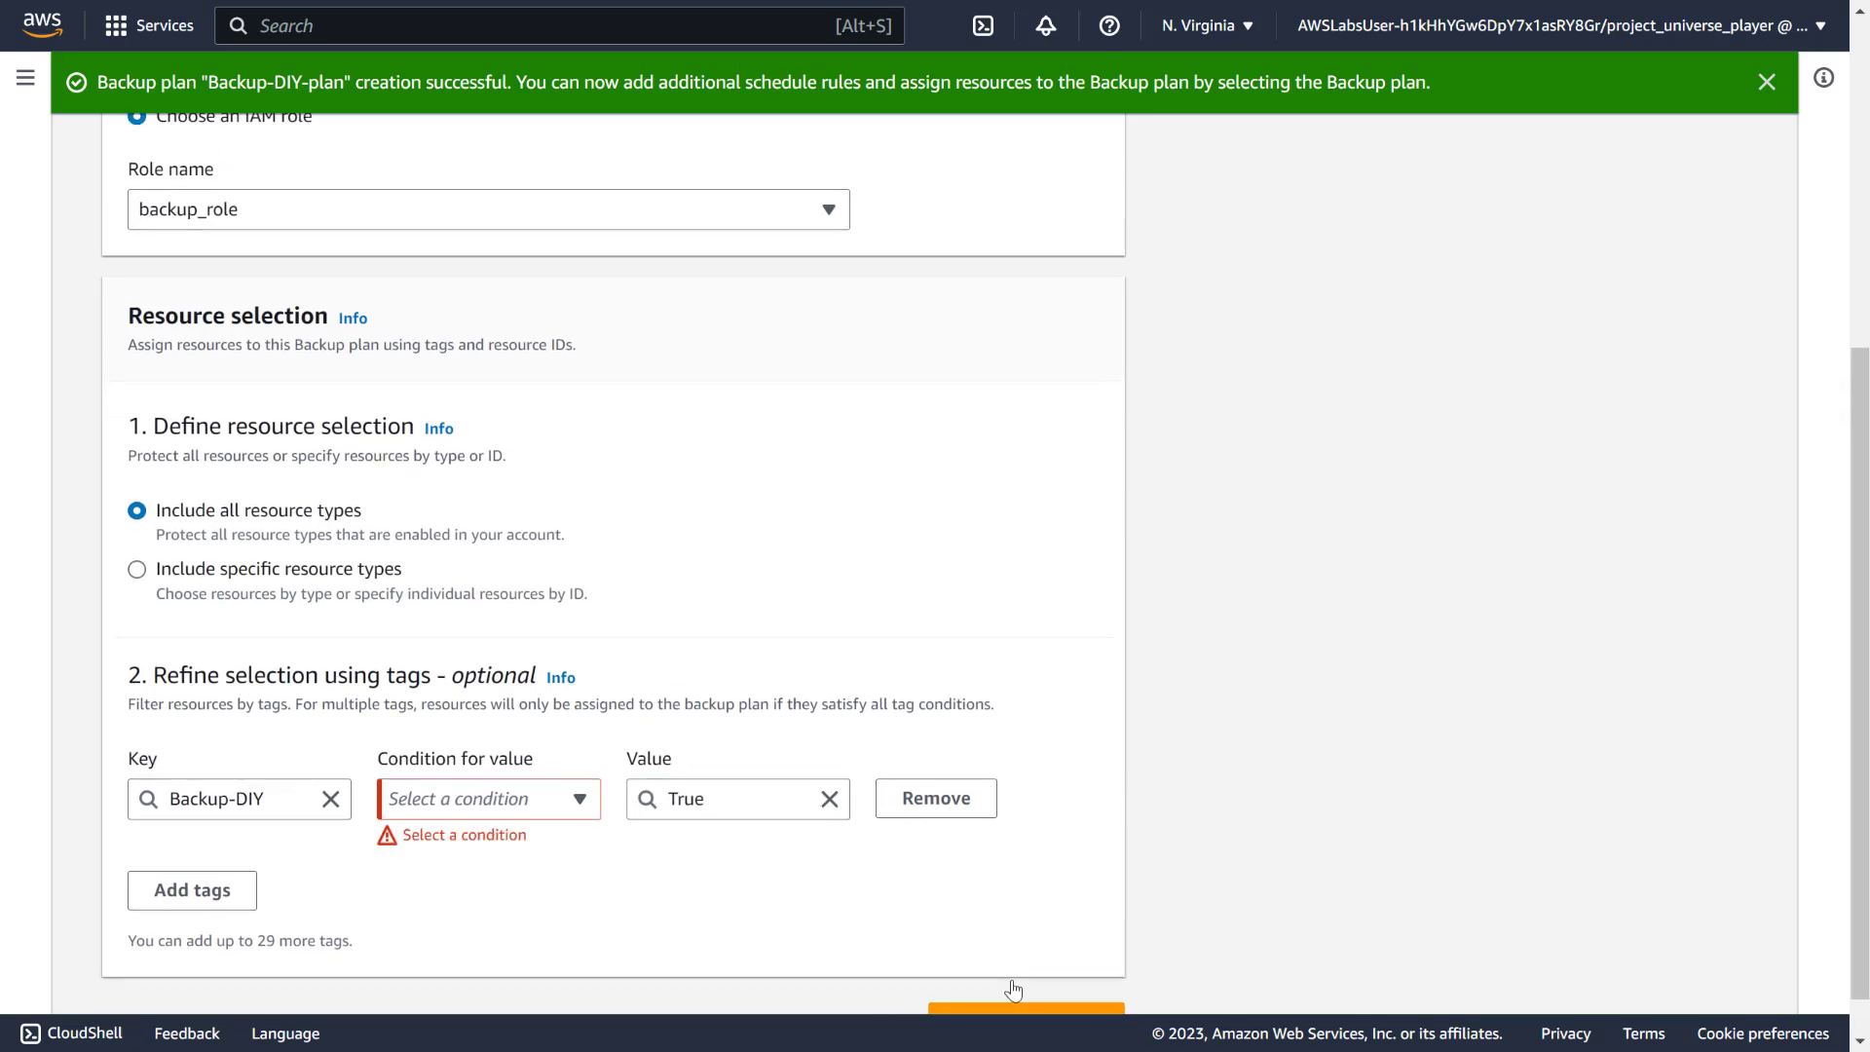
click(542, 799)
click(462, 424)
scroll(1215, 659, down, 1)
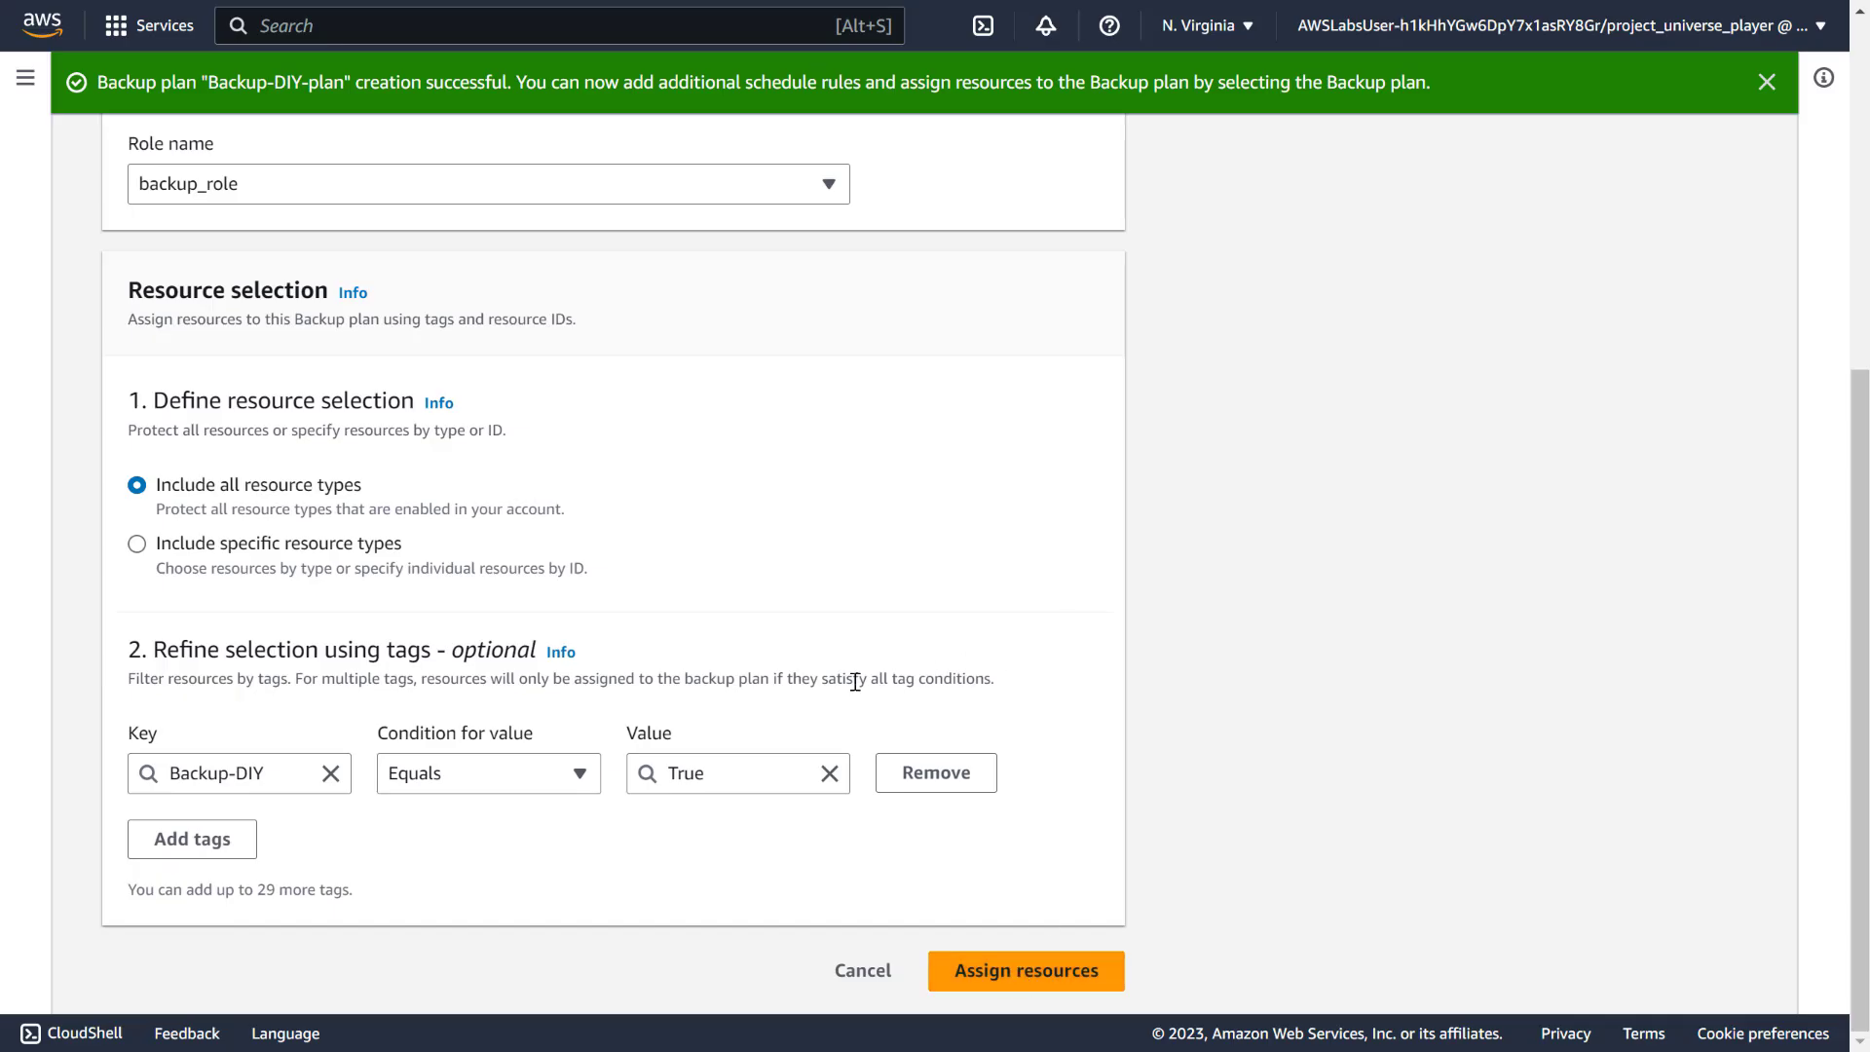
scroll(761, 816, up, 5)
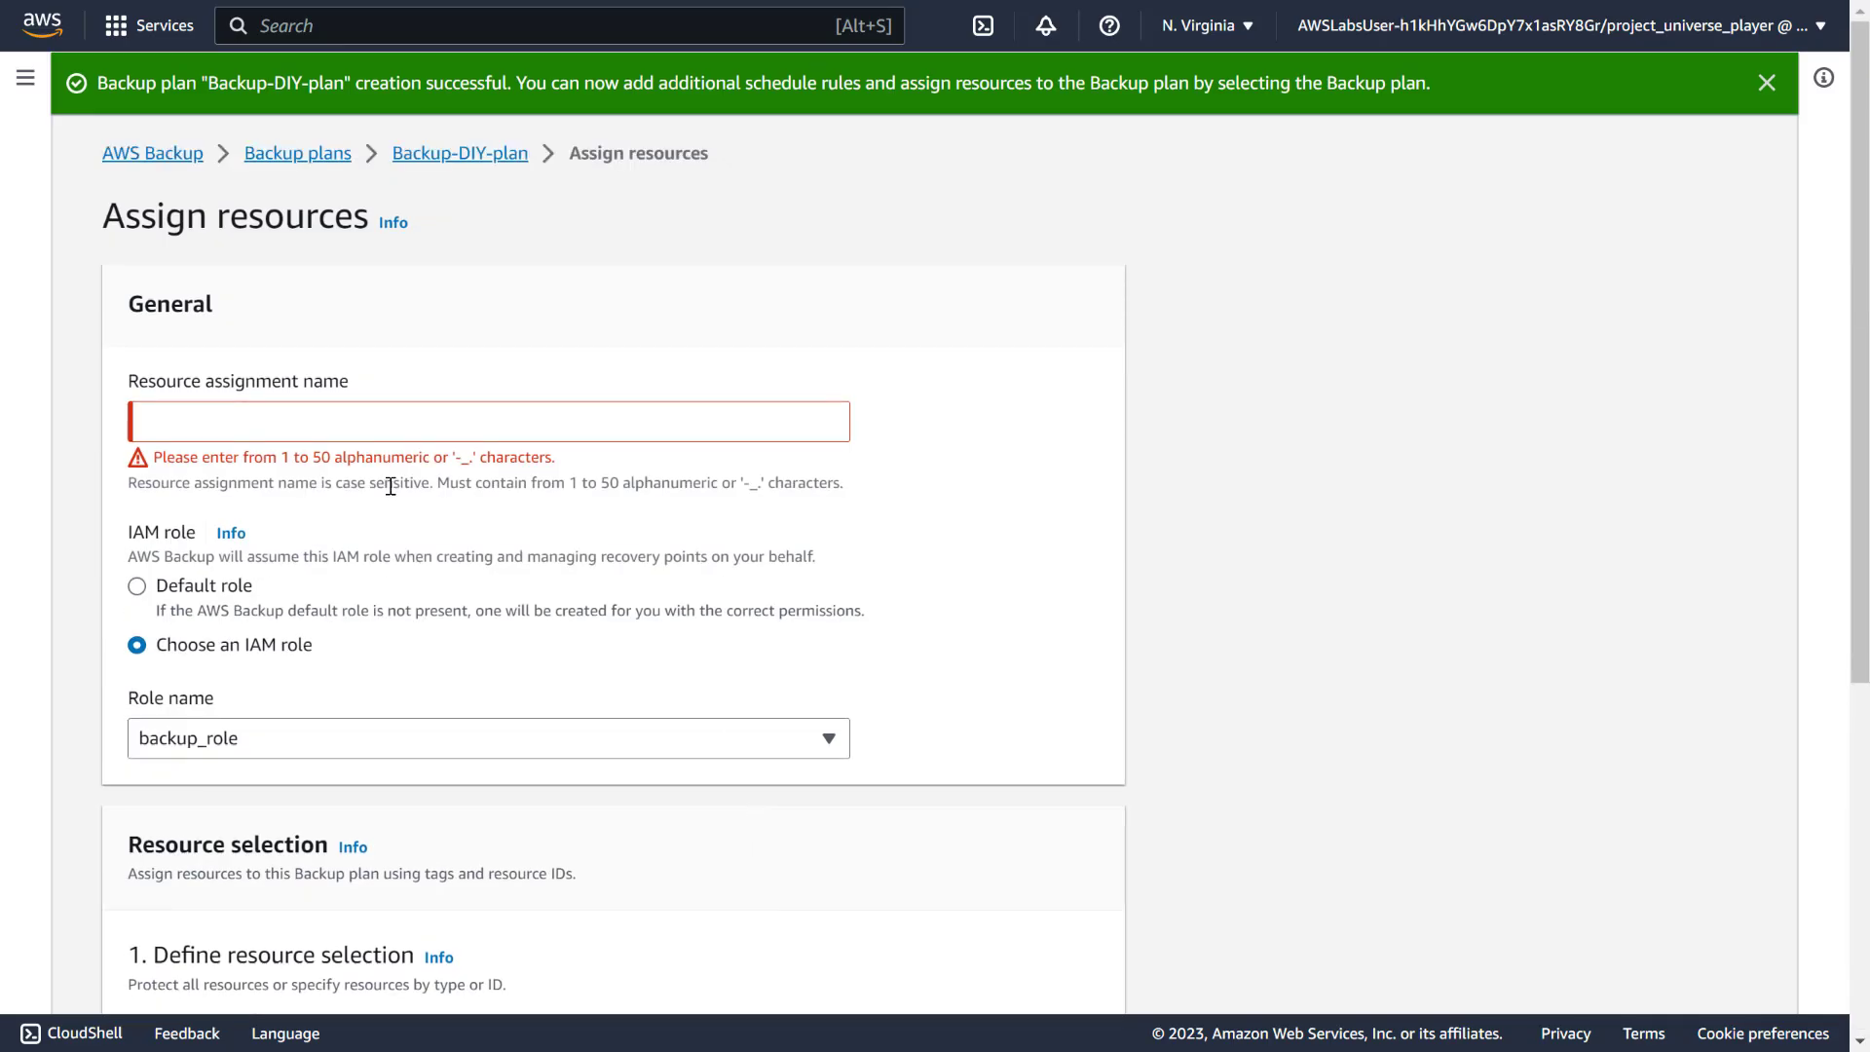
Name the assignment Backup-DIY-assignment and submit it
click(407, 430)
key(ctrl+v)
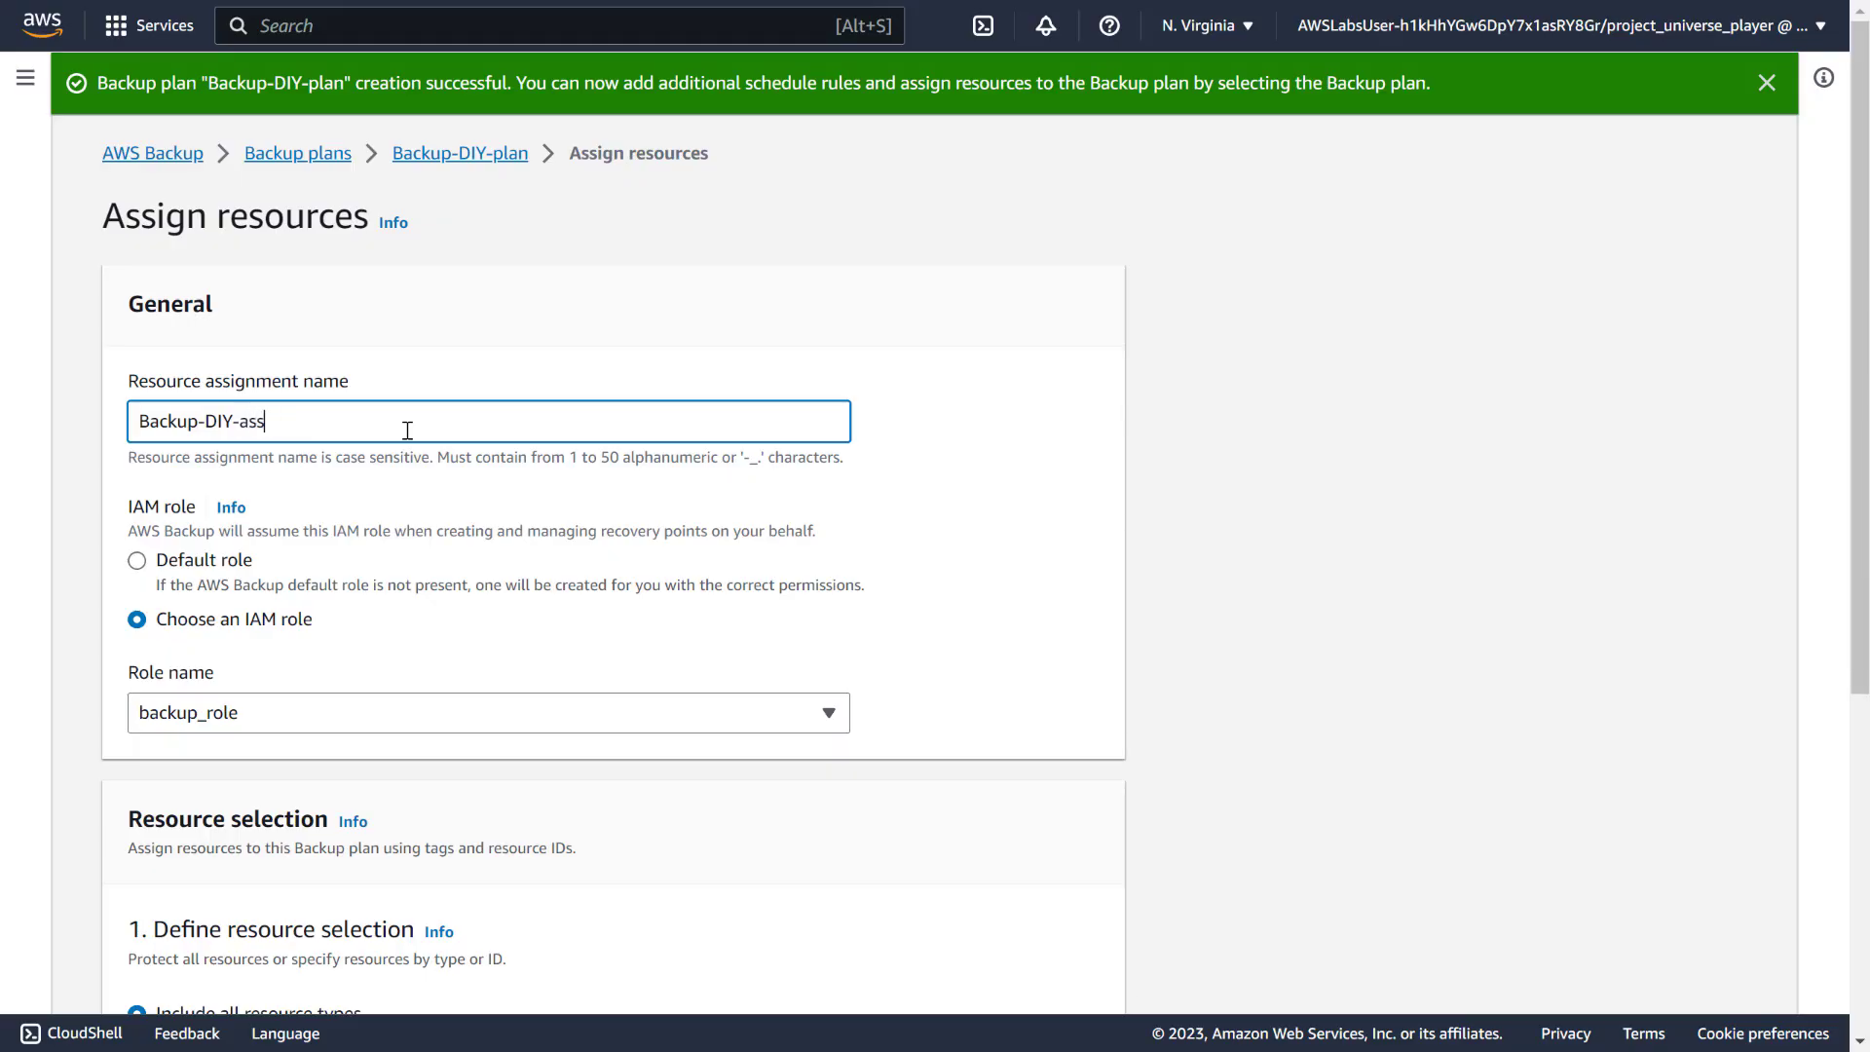
text(assignment)
scroll(715, 379, down, 5)
click(1079, 973)
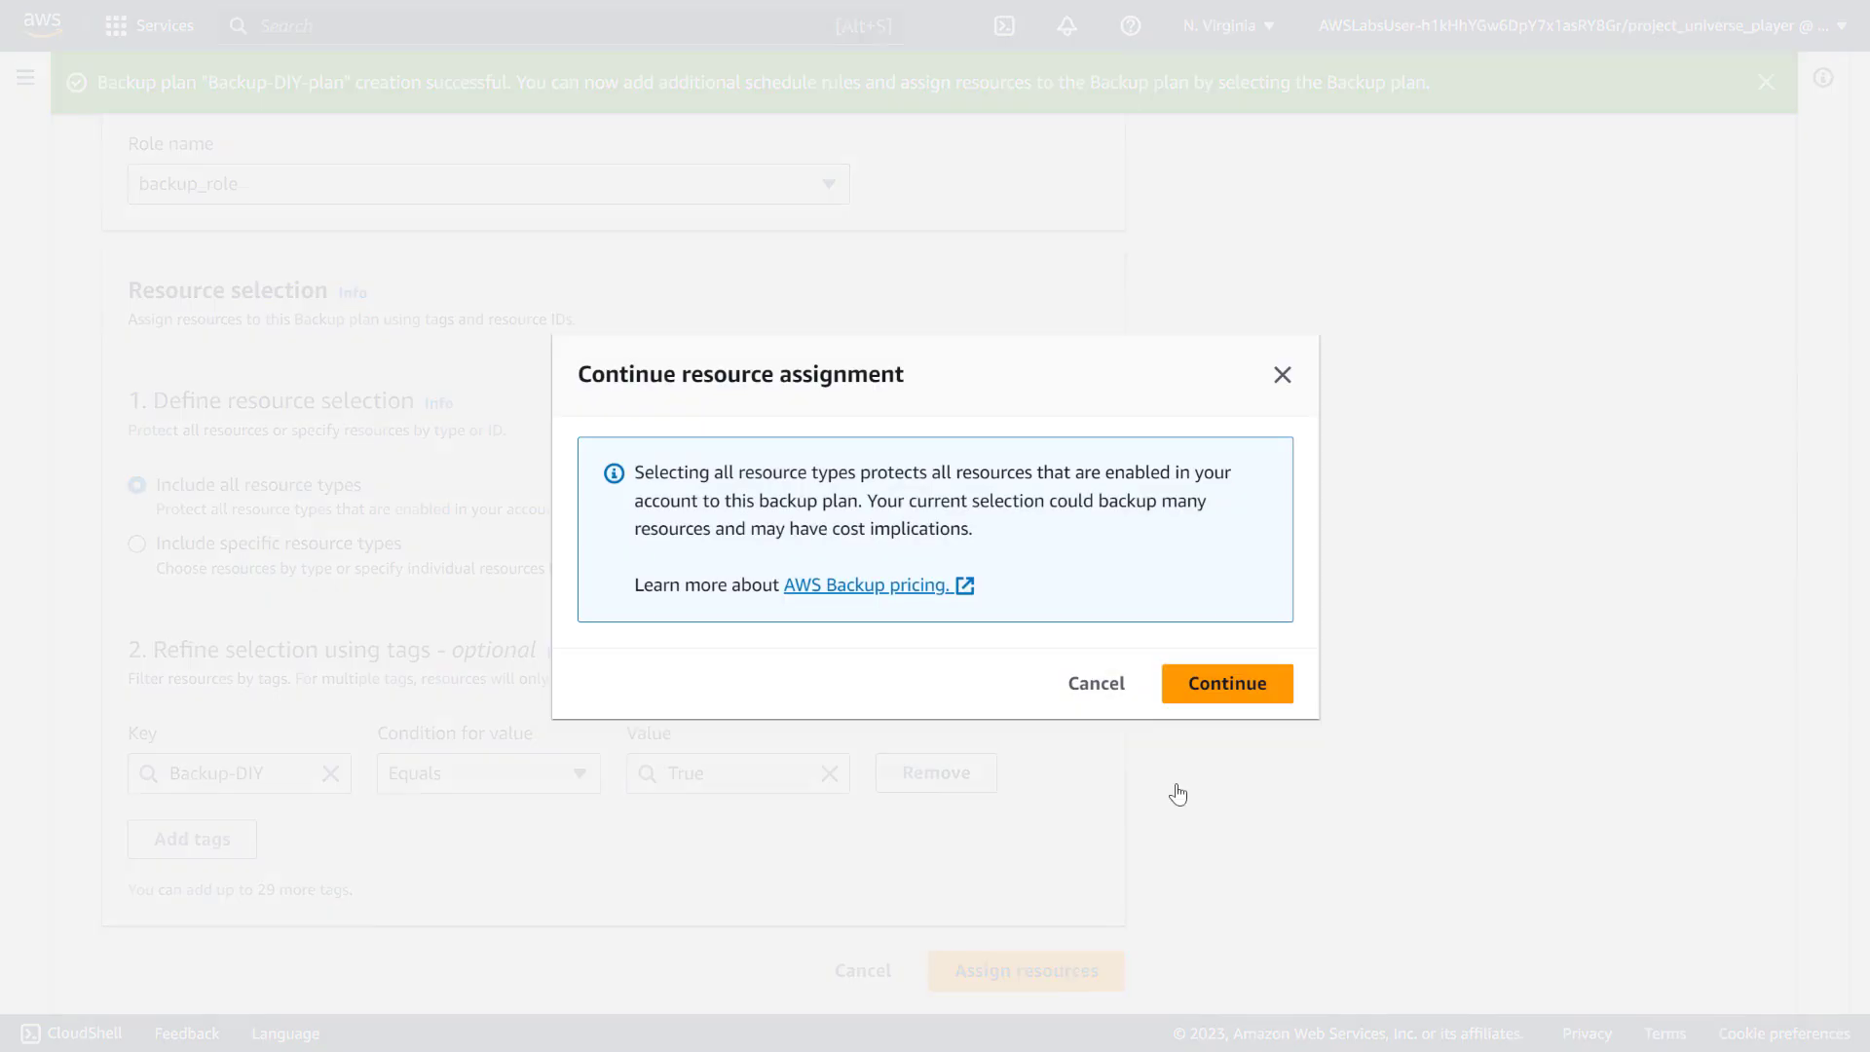
Accept the all-resource-types cost warning, review the plan, then view Jobs and Protected resources
click(1203, 693)
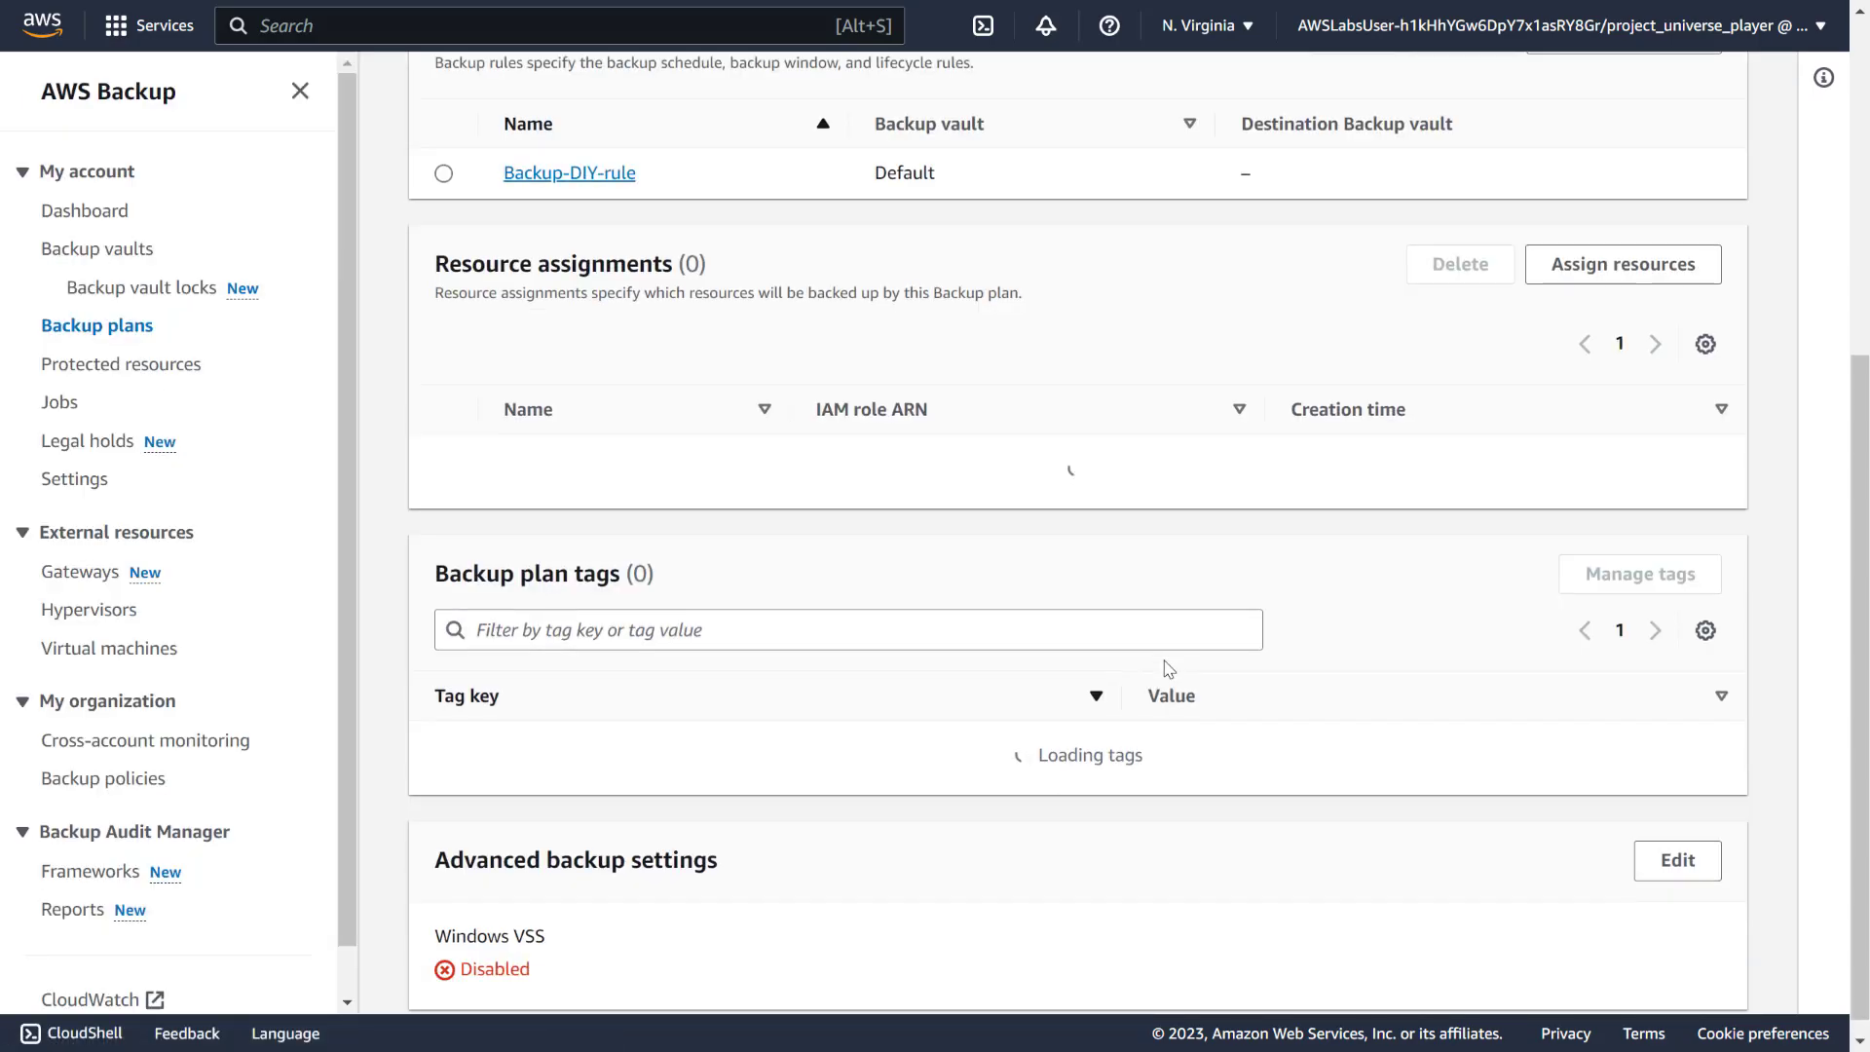
scroll(933, 616, up, 6)
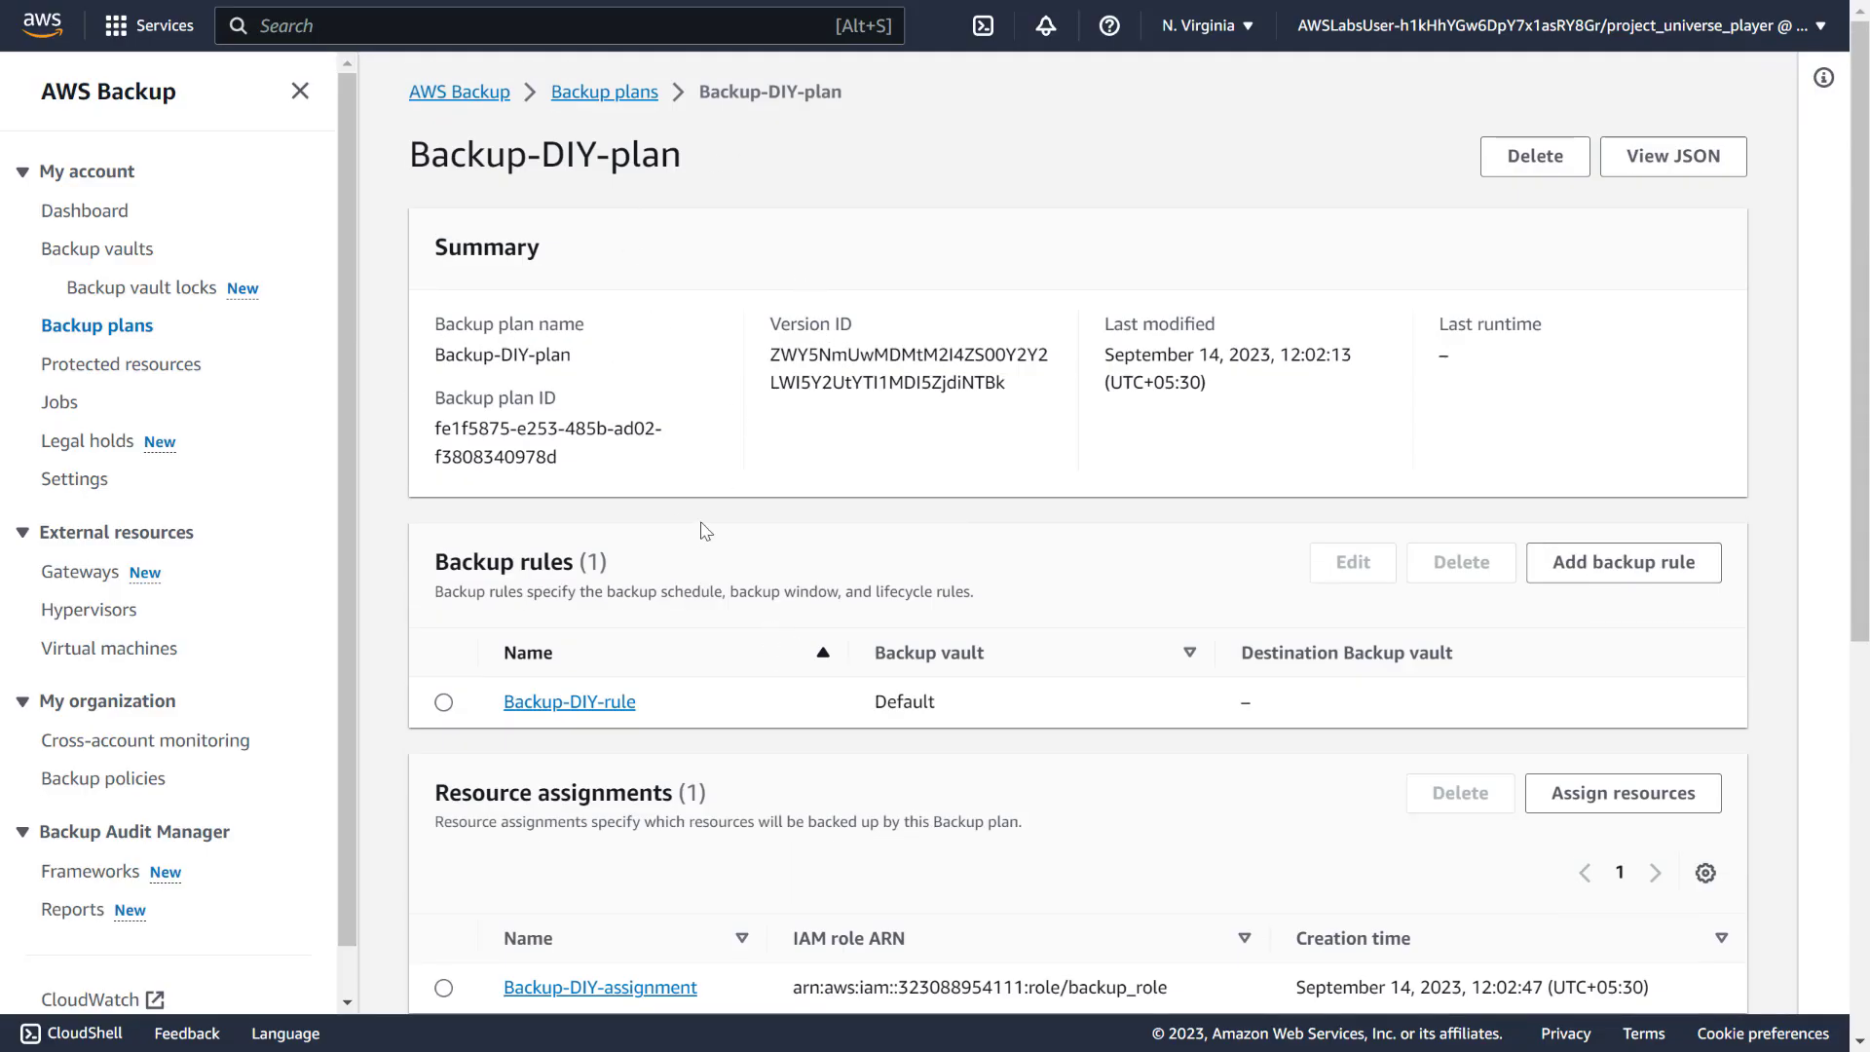
scroll(705, 530, down, 4)
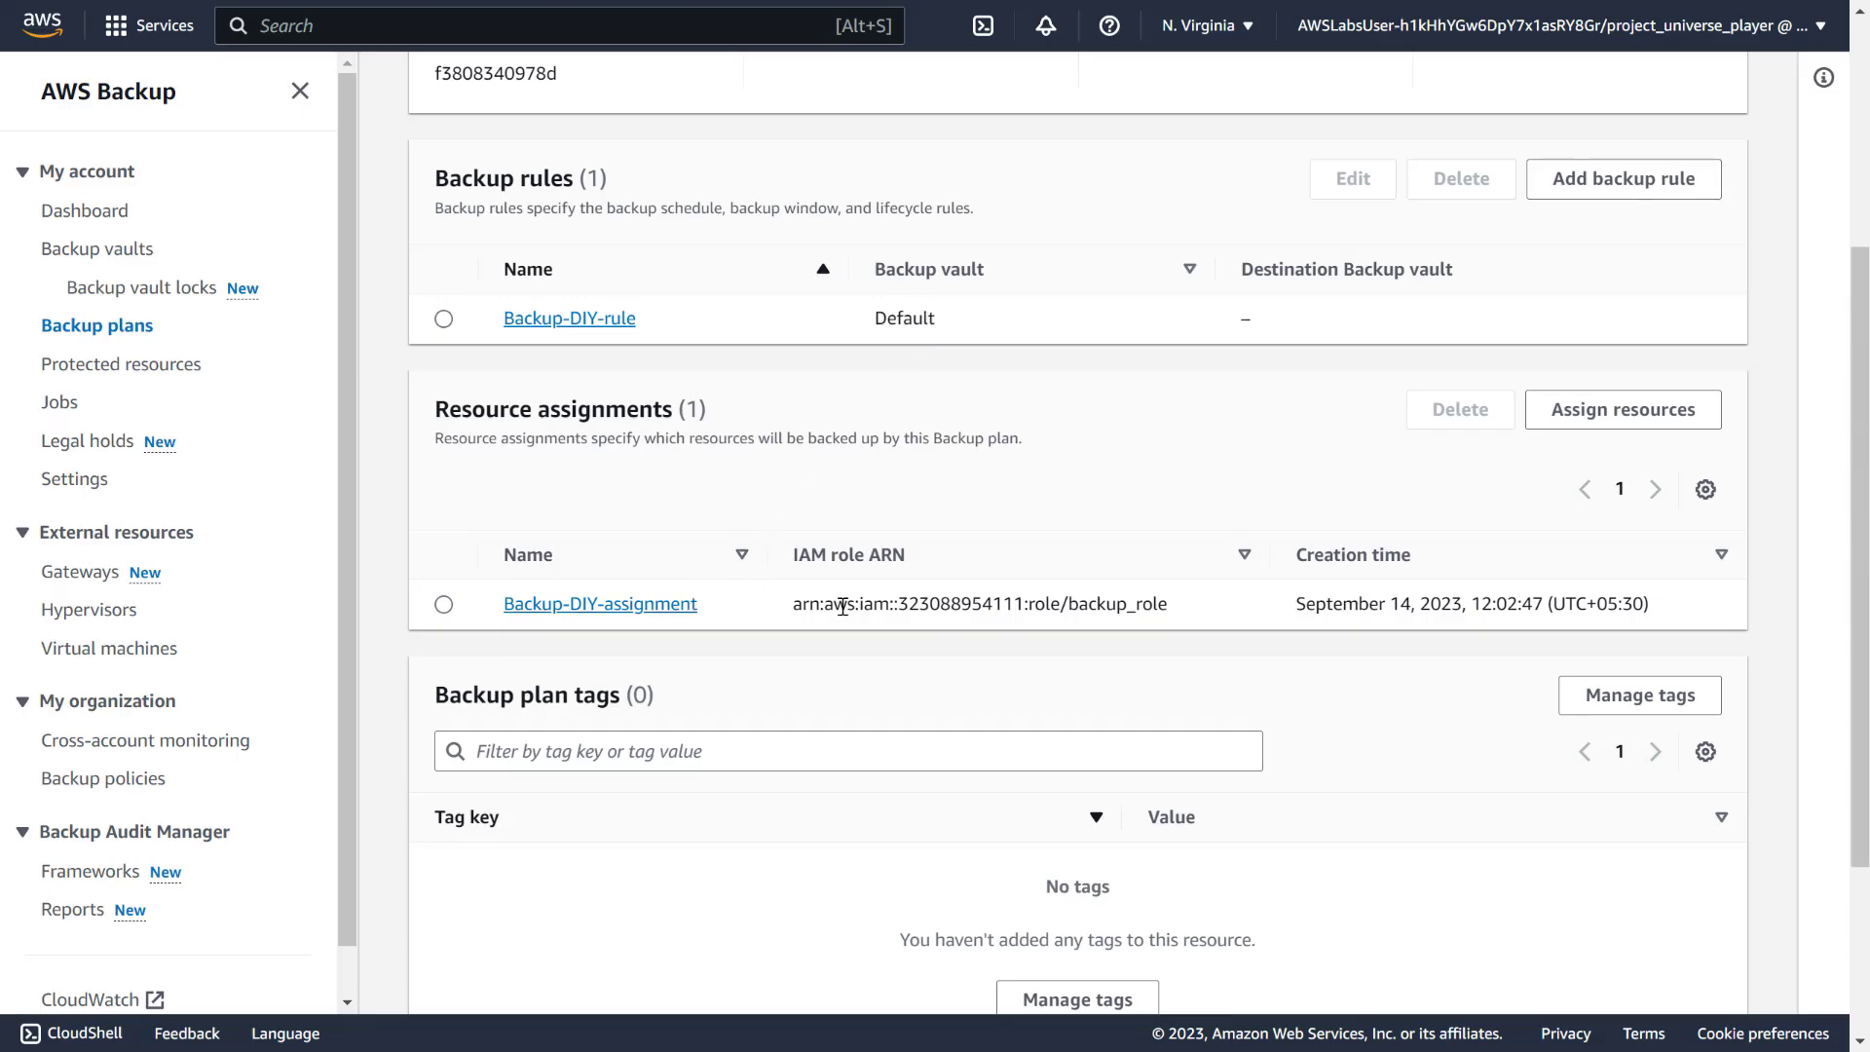
scroll(843, 605, down, 3)
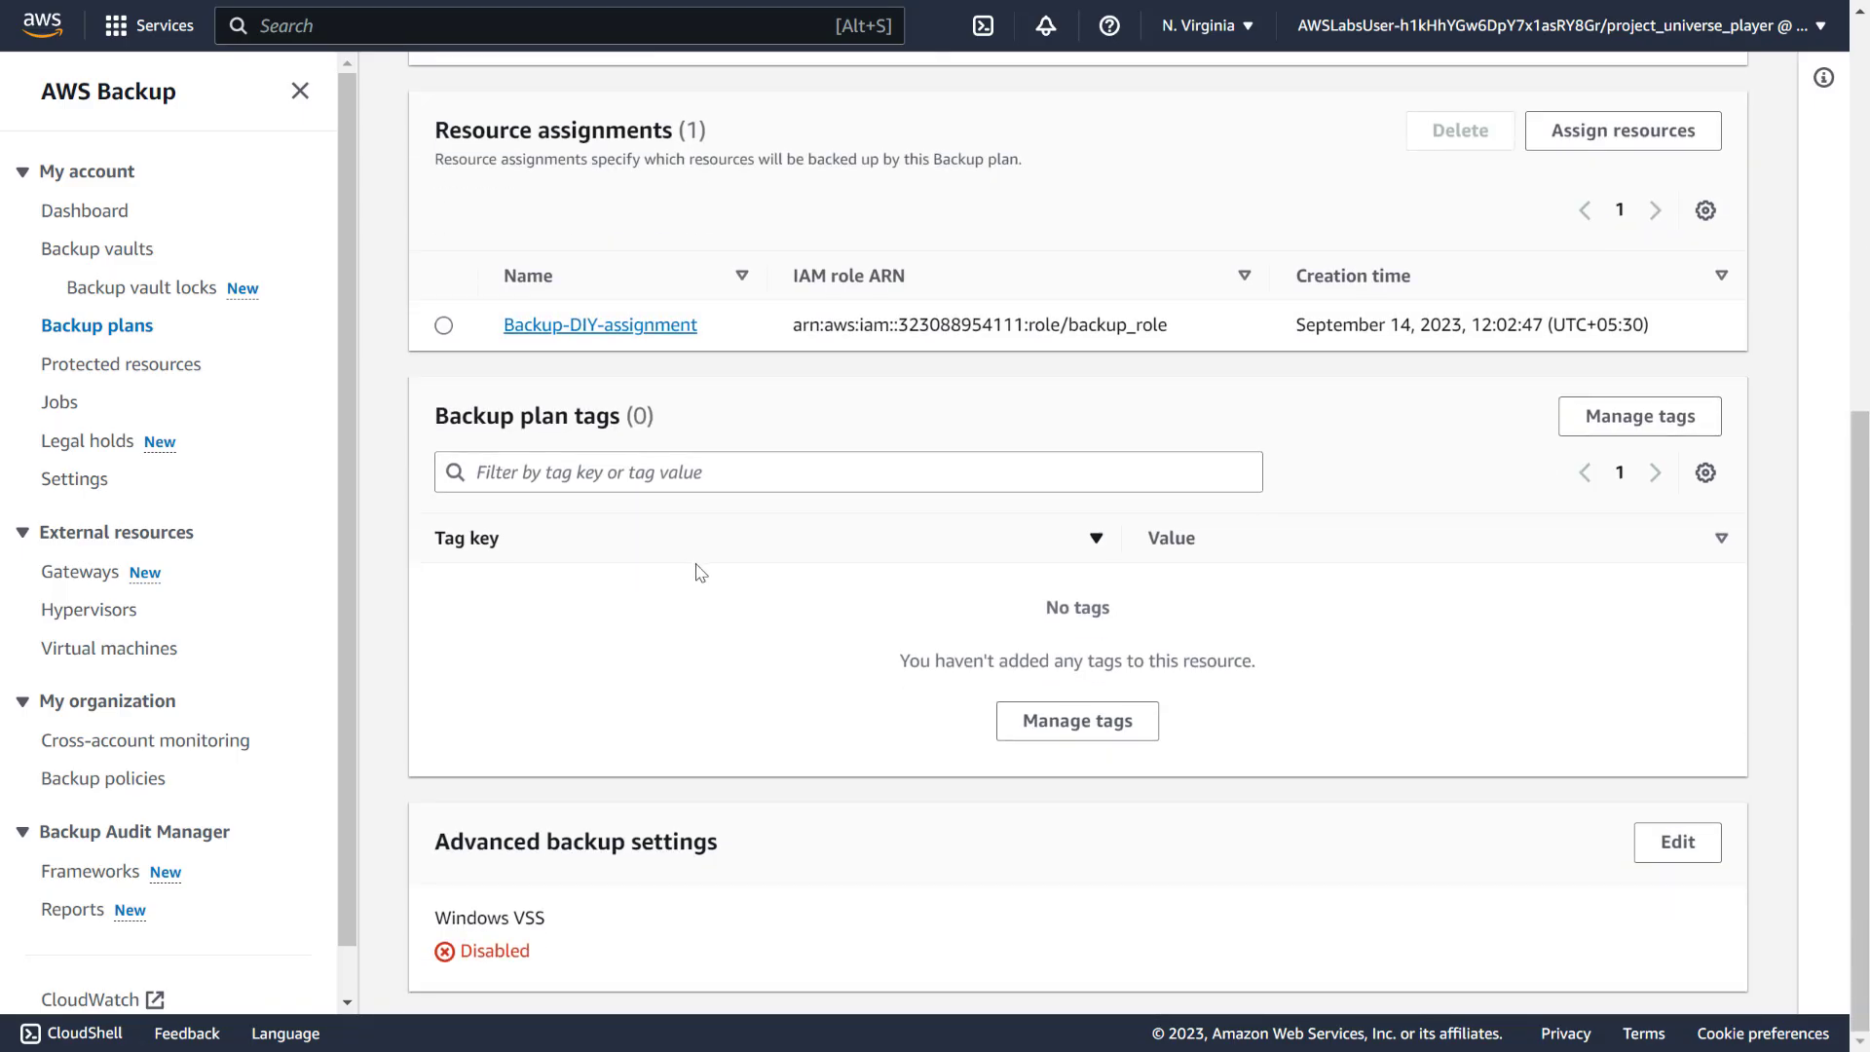
scroll(703, 574, up, 7)
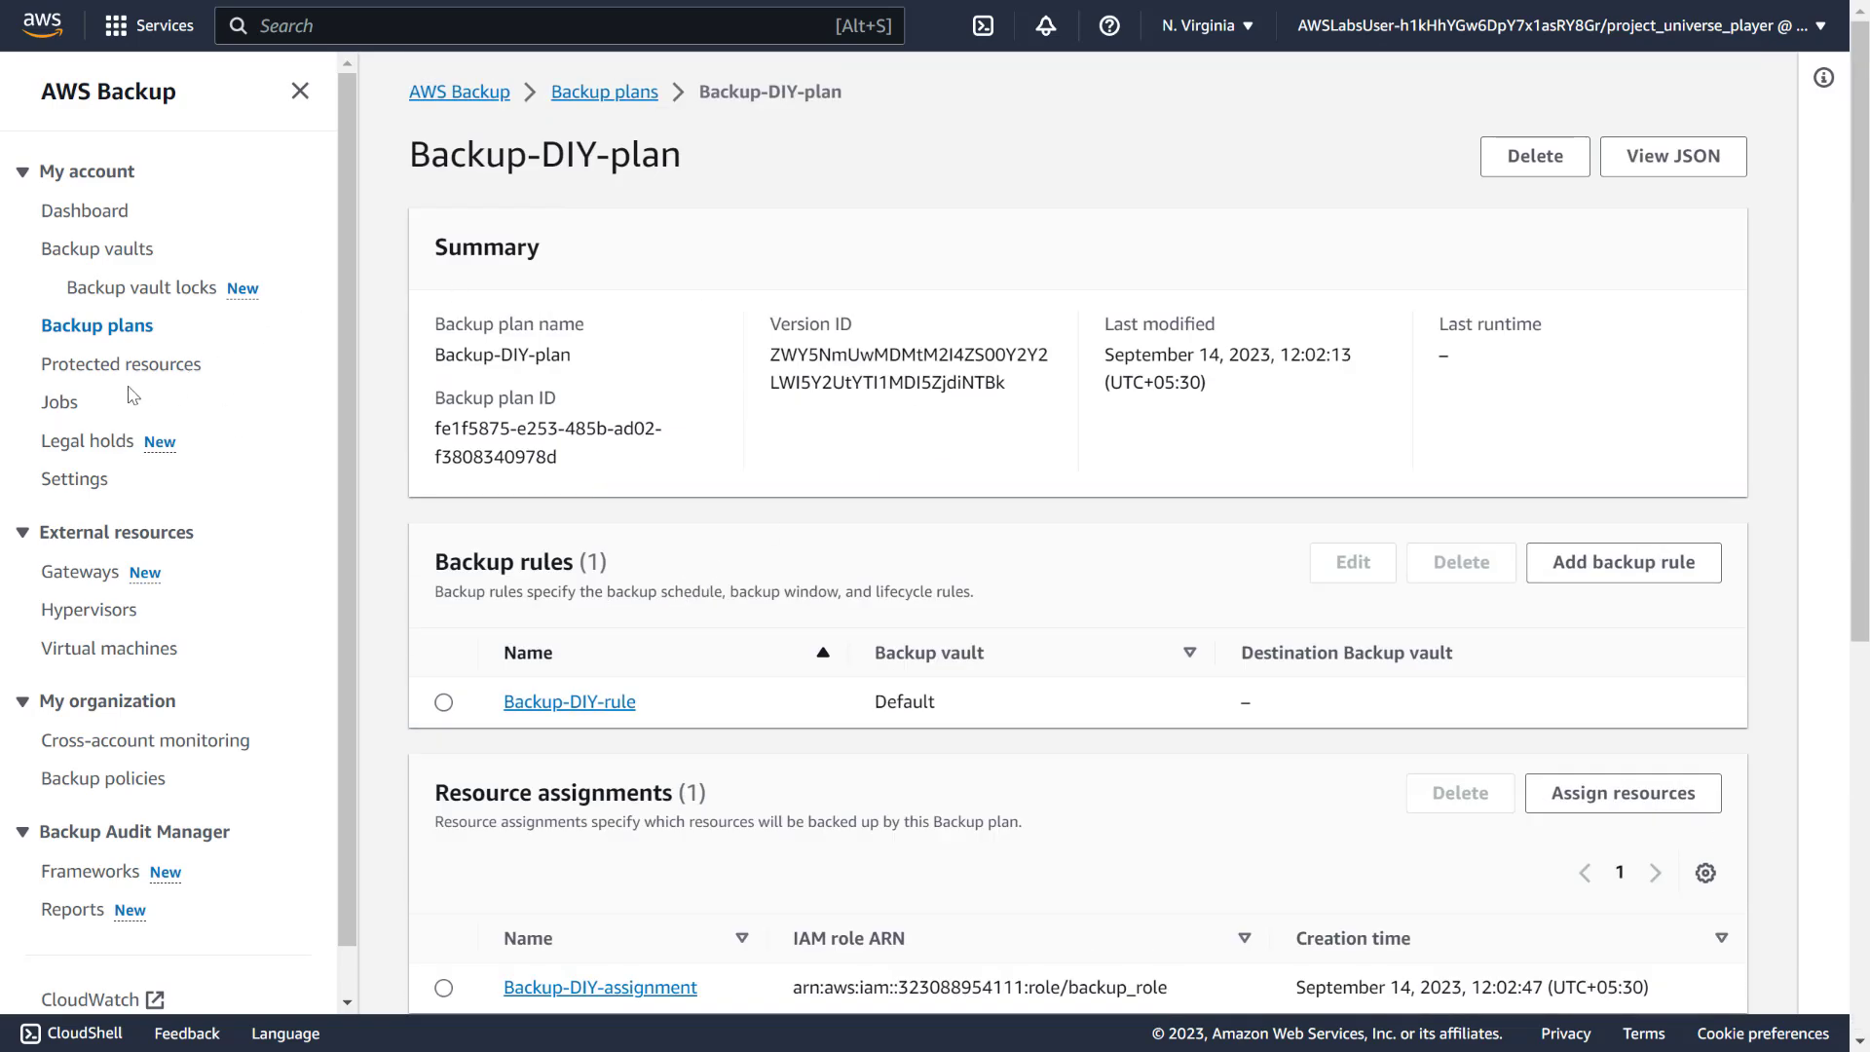
click(60, 409)
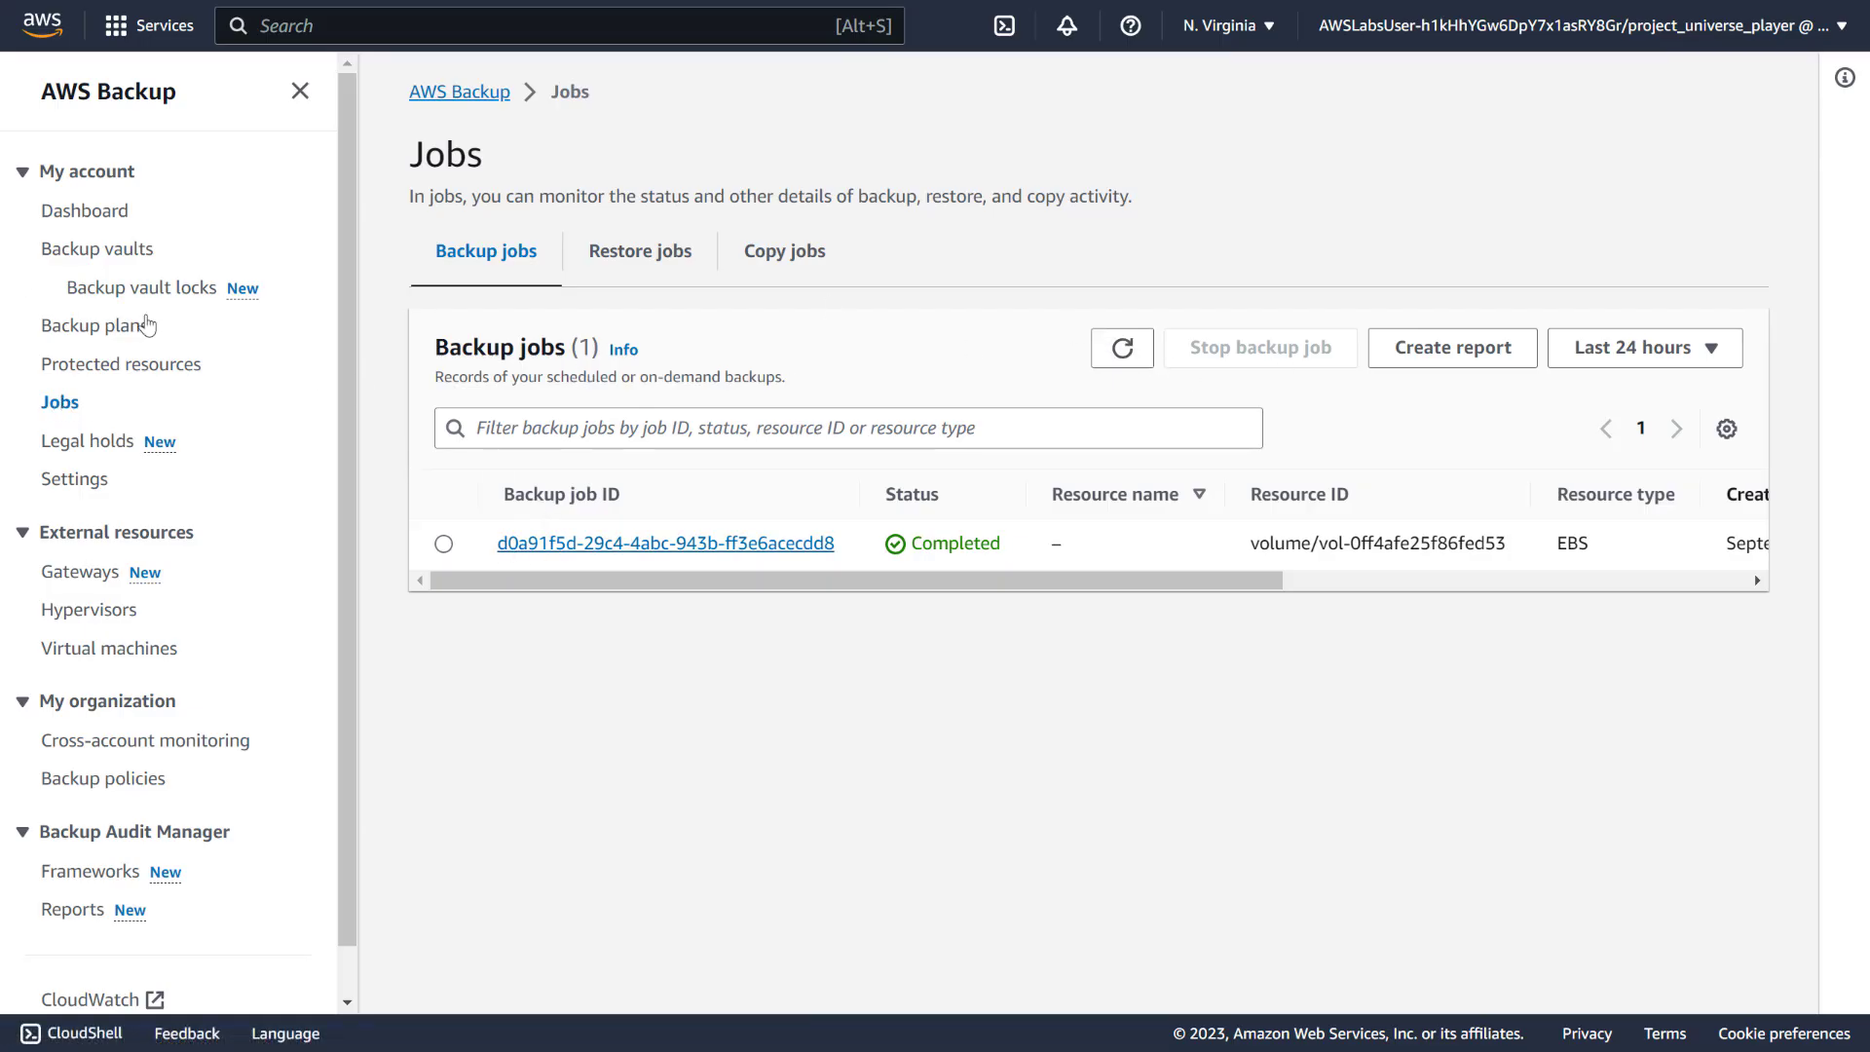
click(127, 366)
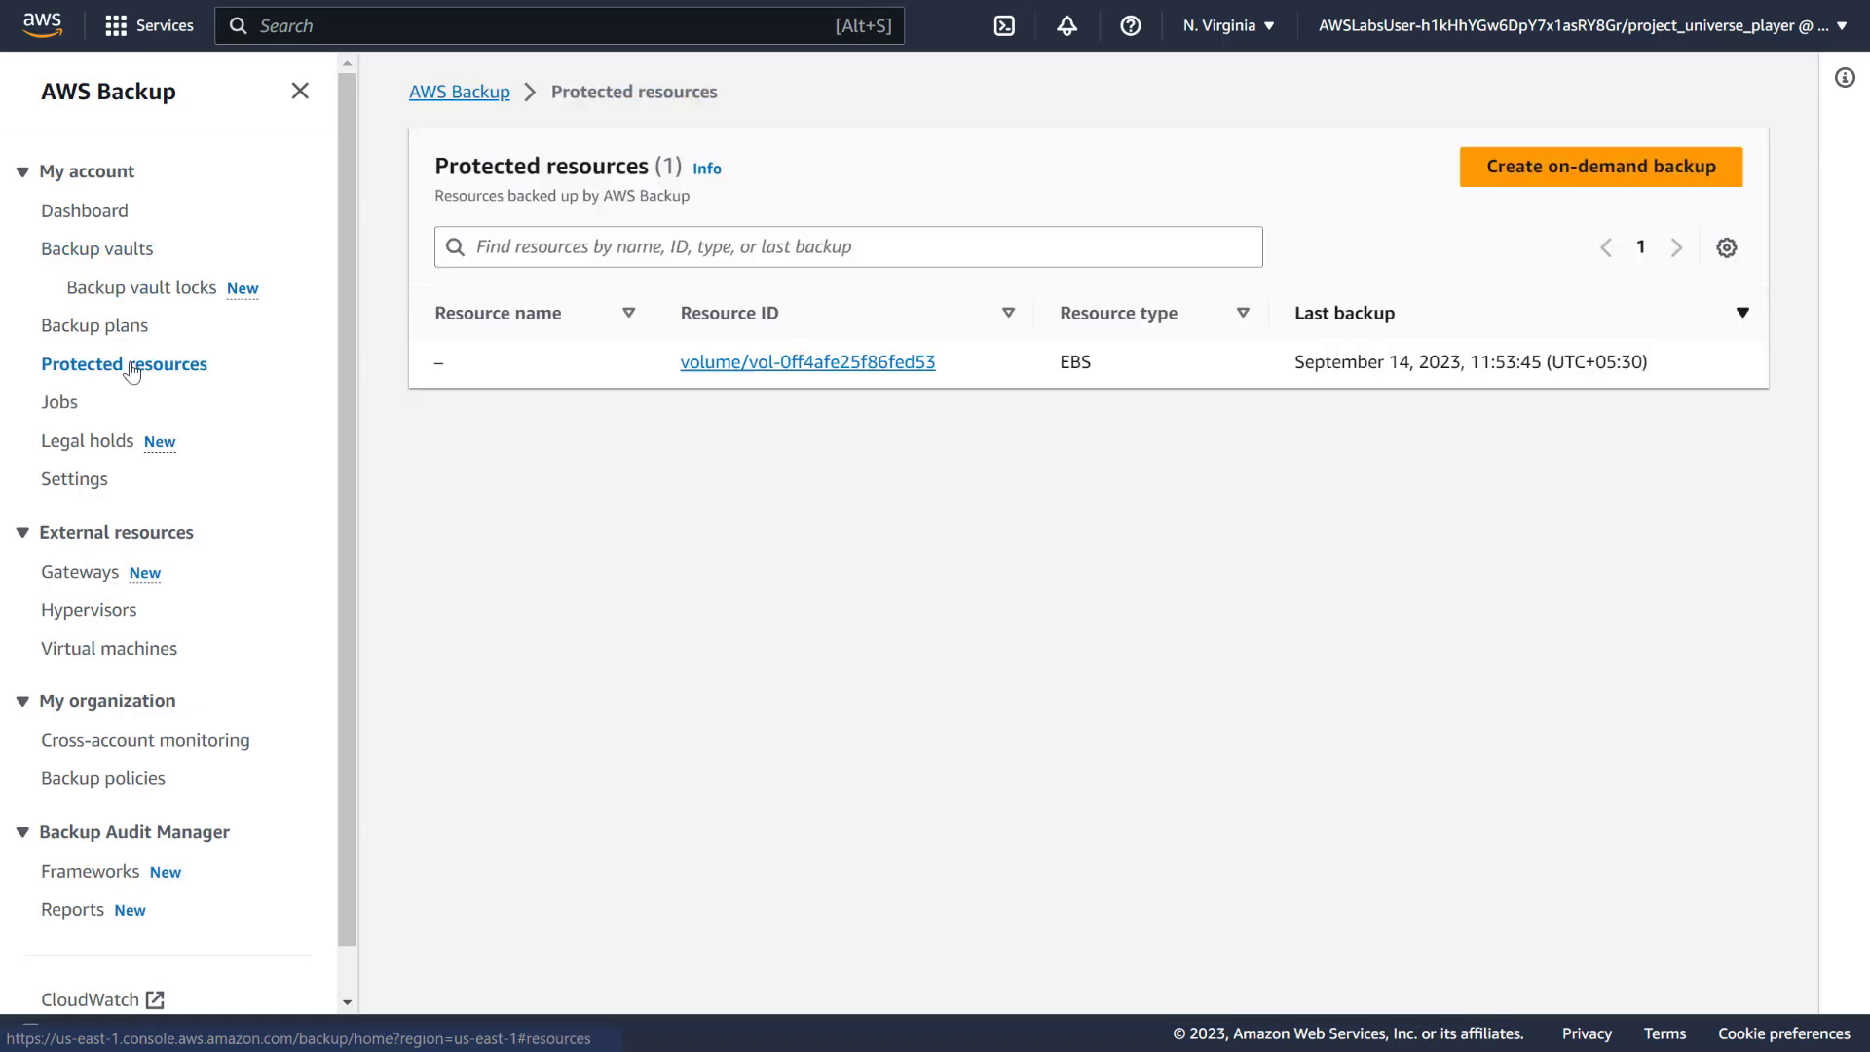
Begin an on-demand backup of resource type Aurora, cluster labstack
click(1554, 174)
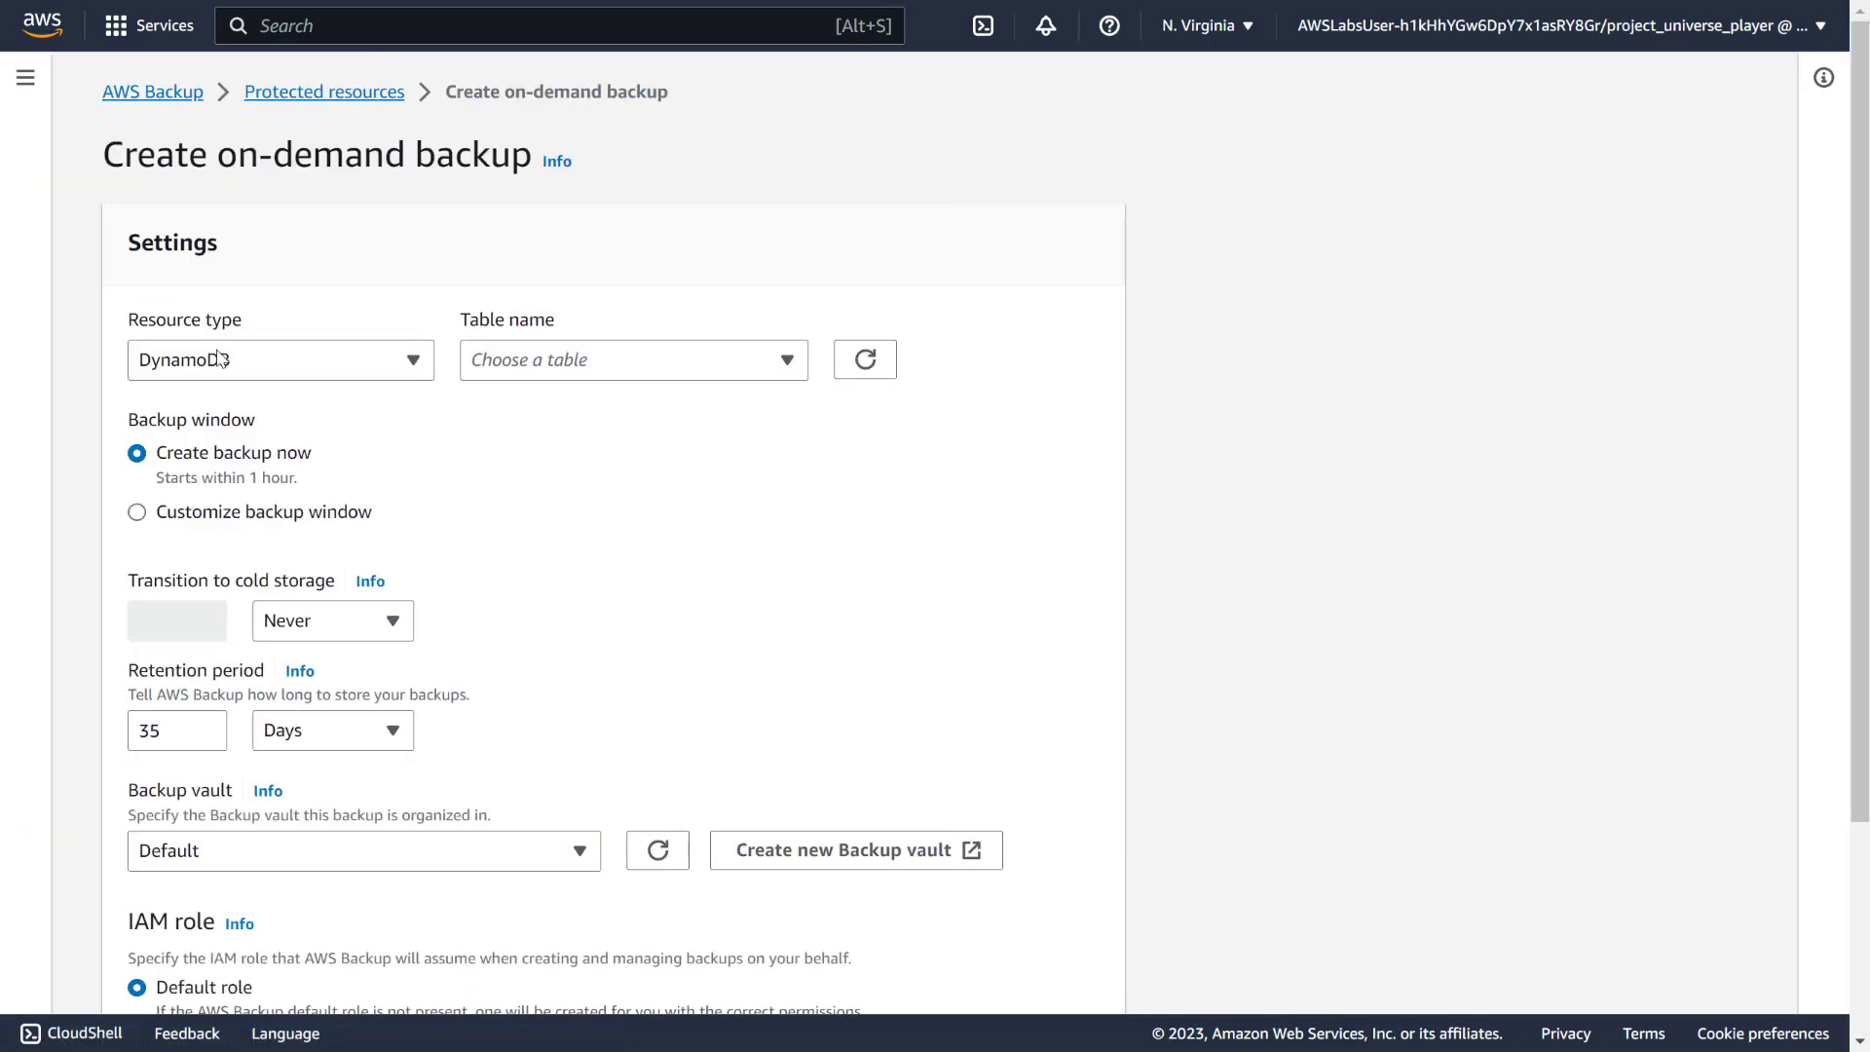
click(230, 370)
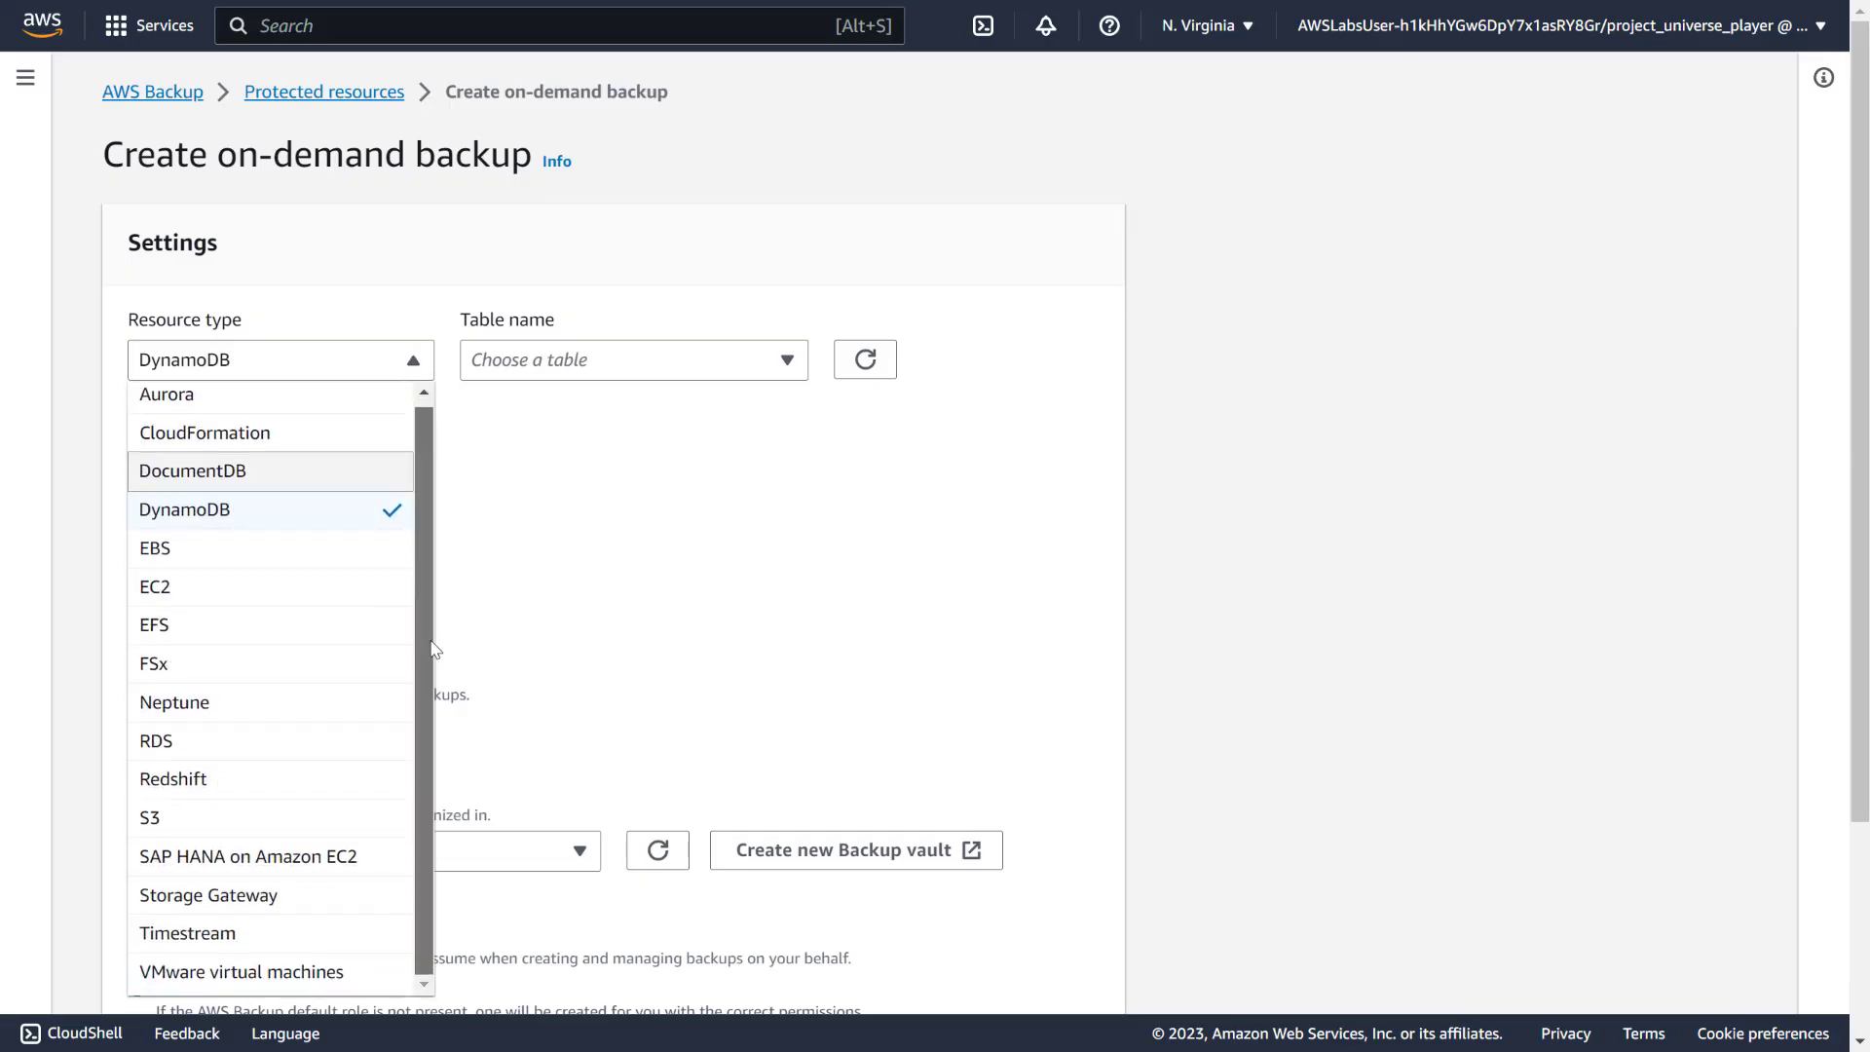
click(309, 398)
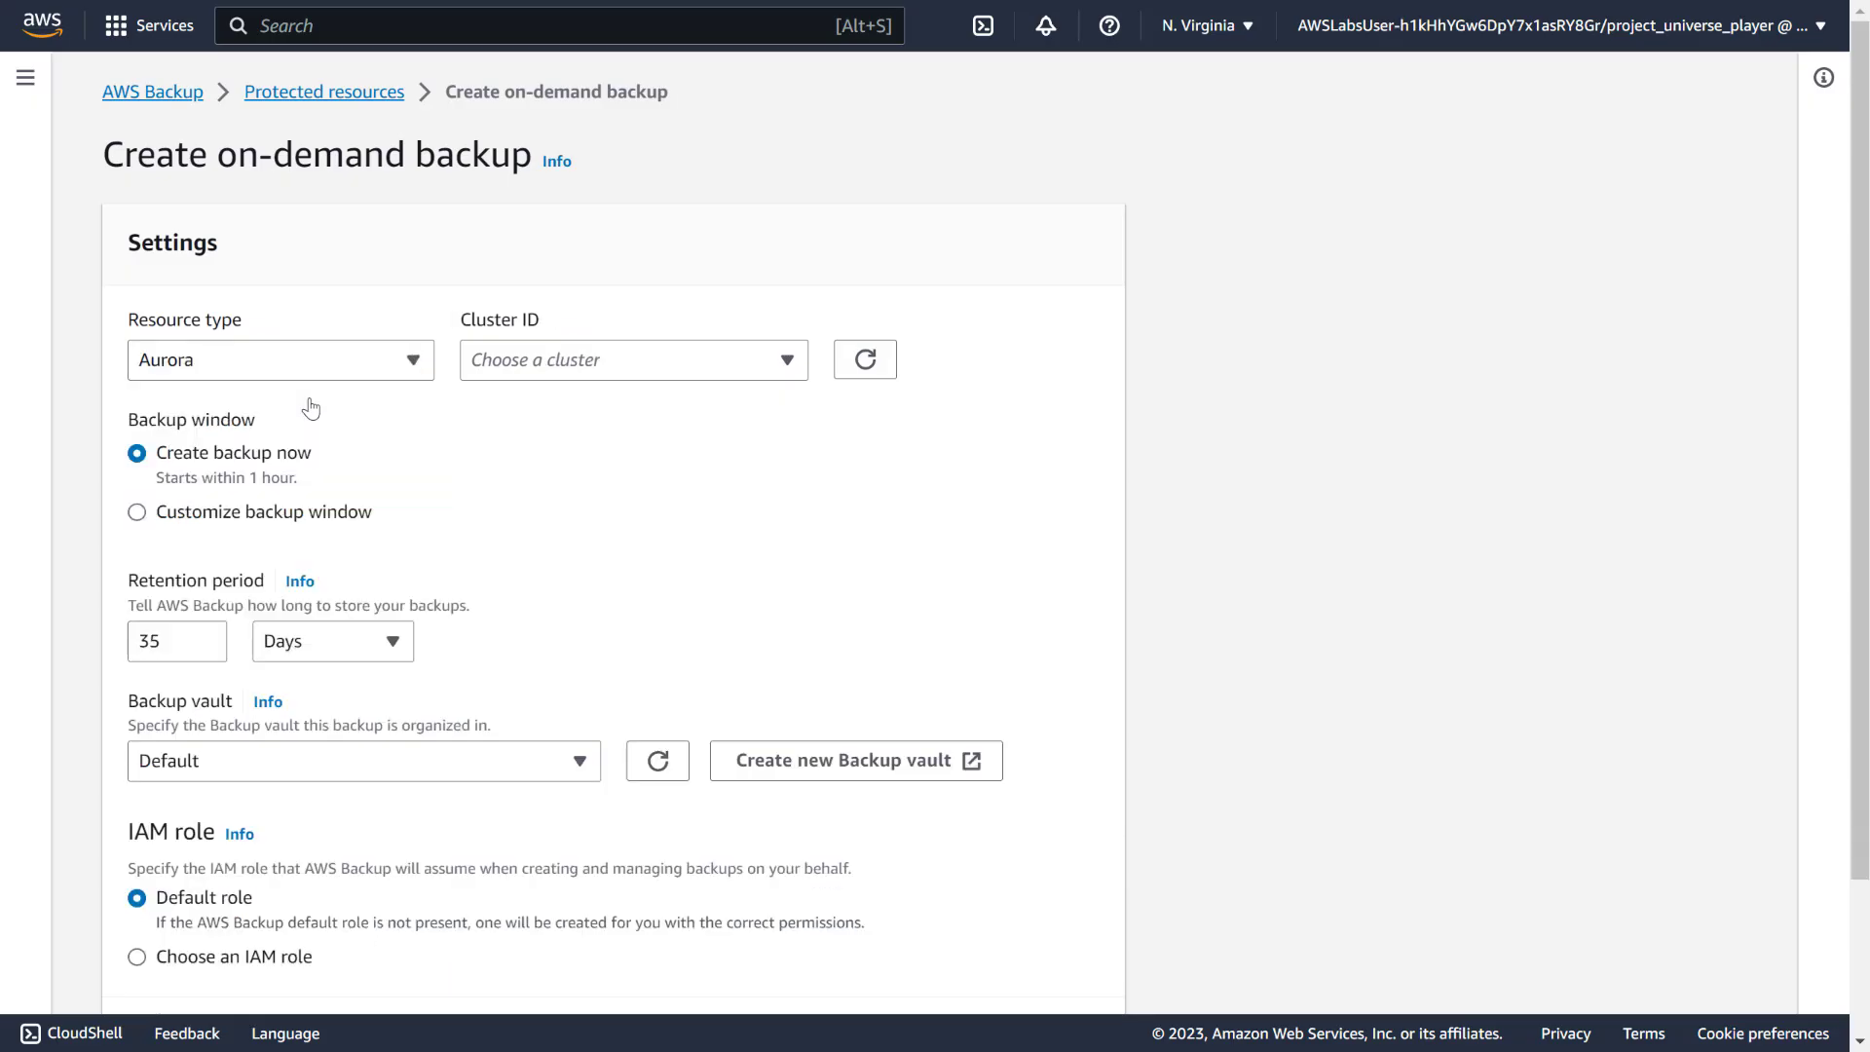
click(549, 365)
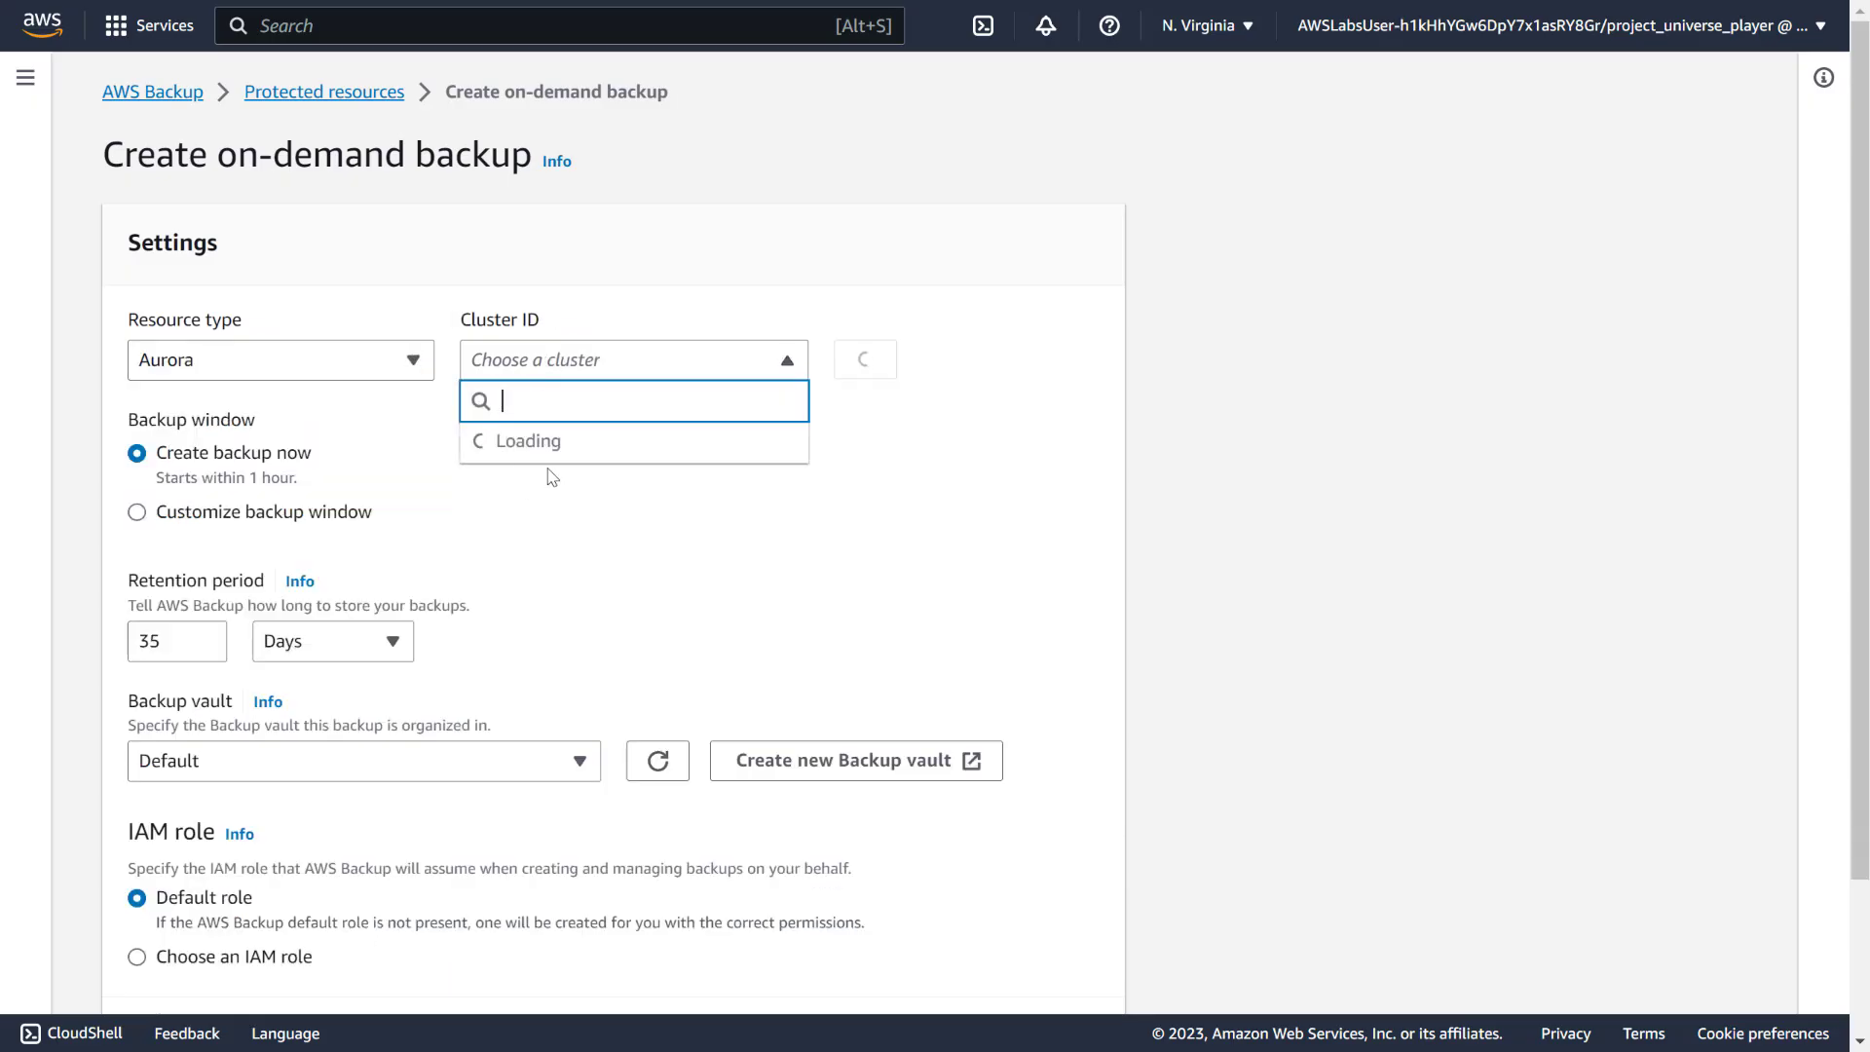
click(623, 471)
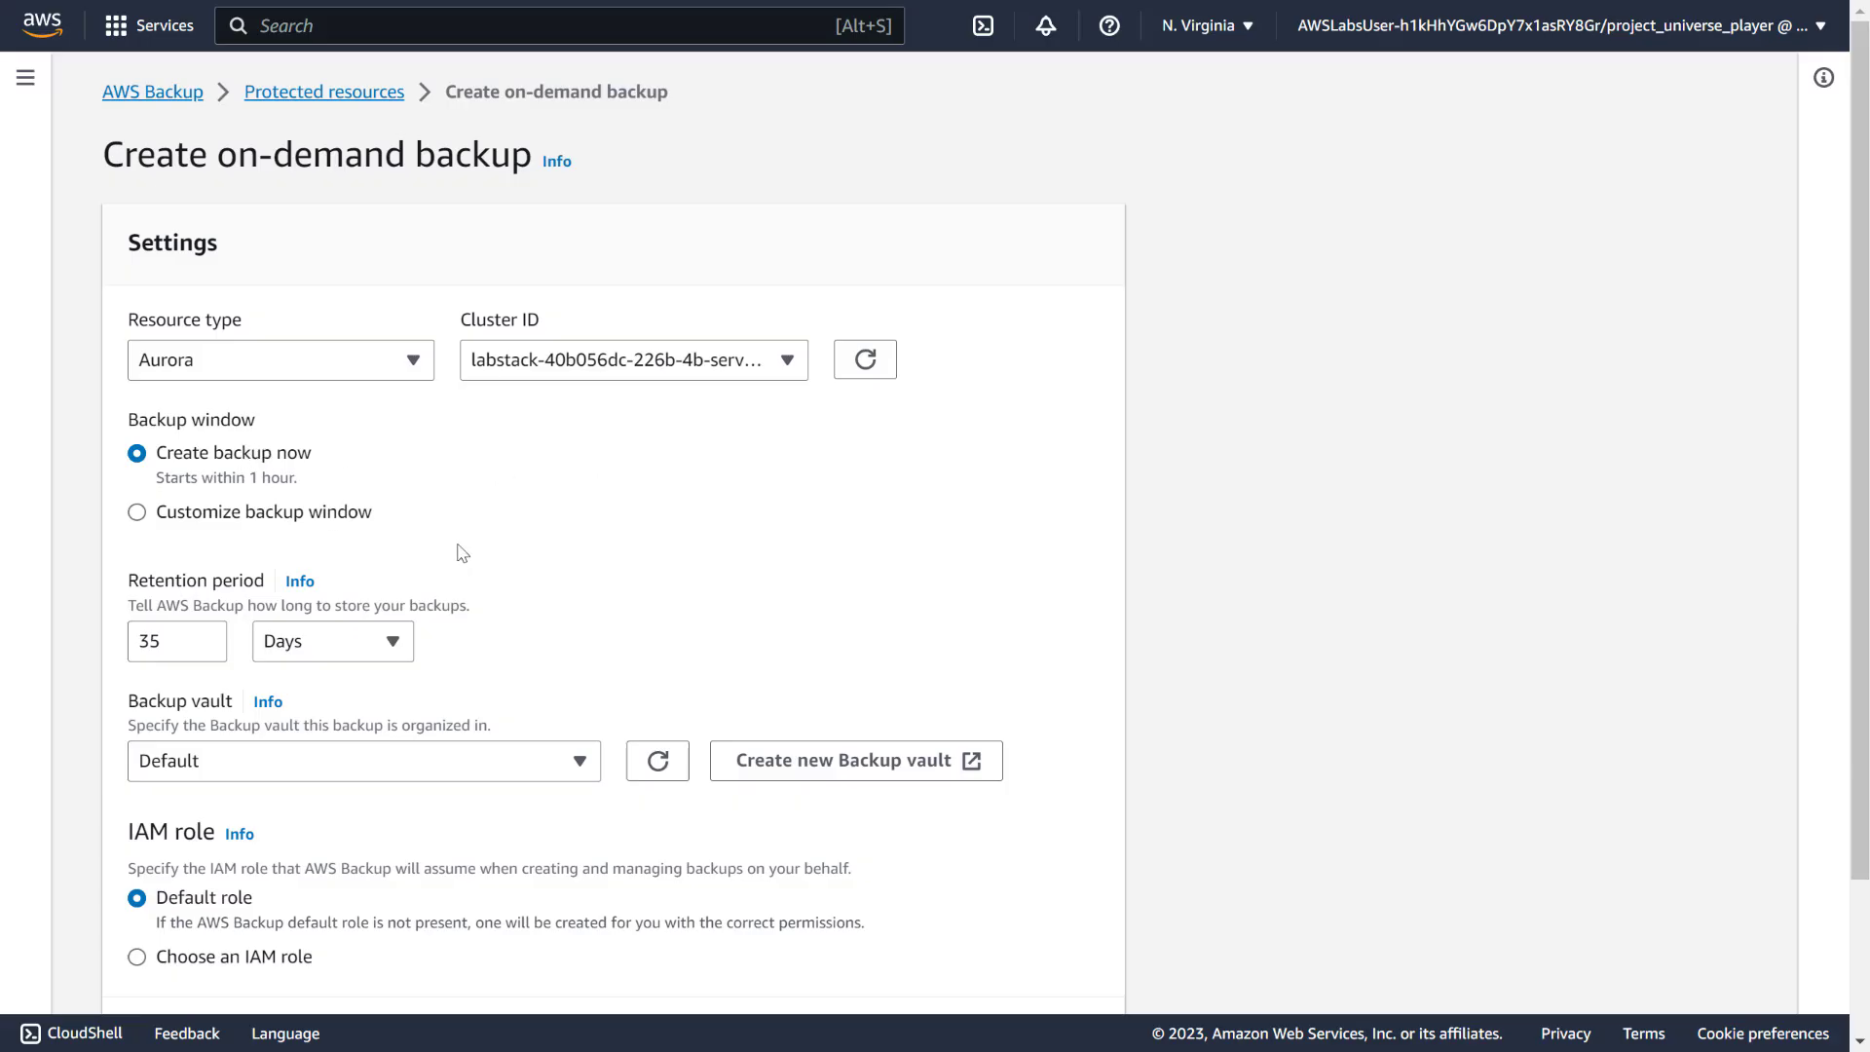
scroll(448, 545, down, 2)
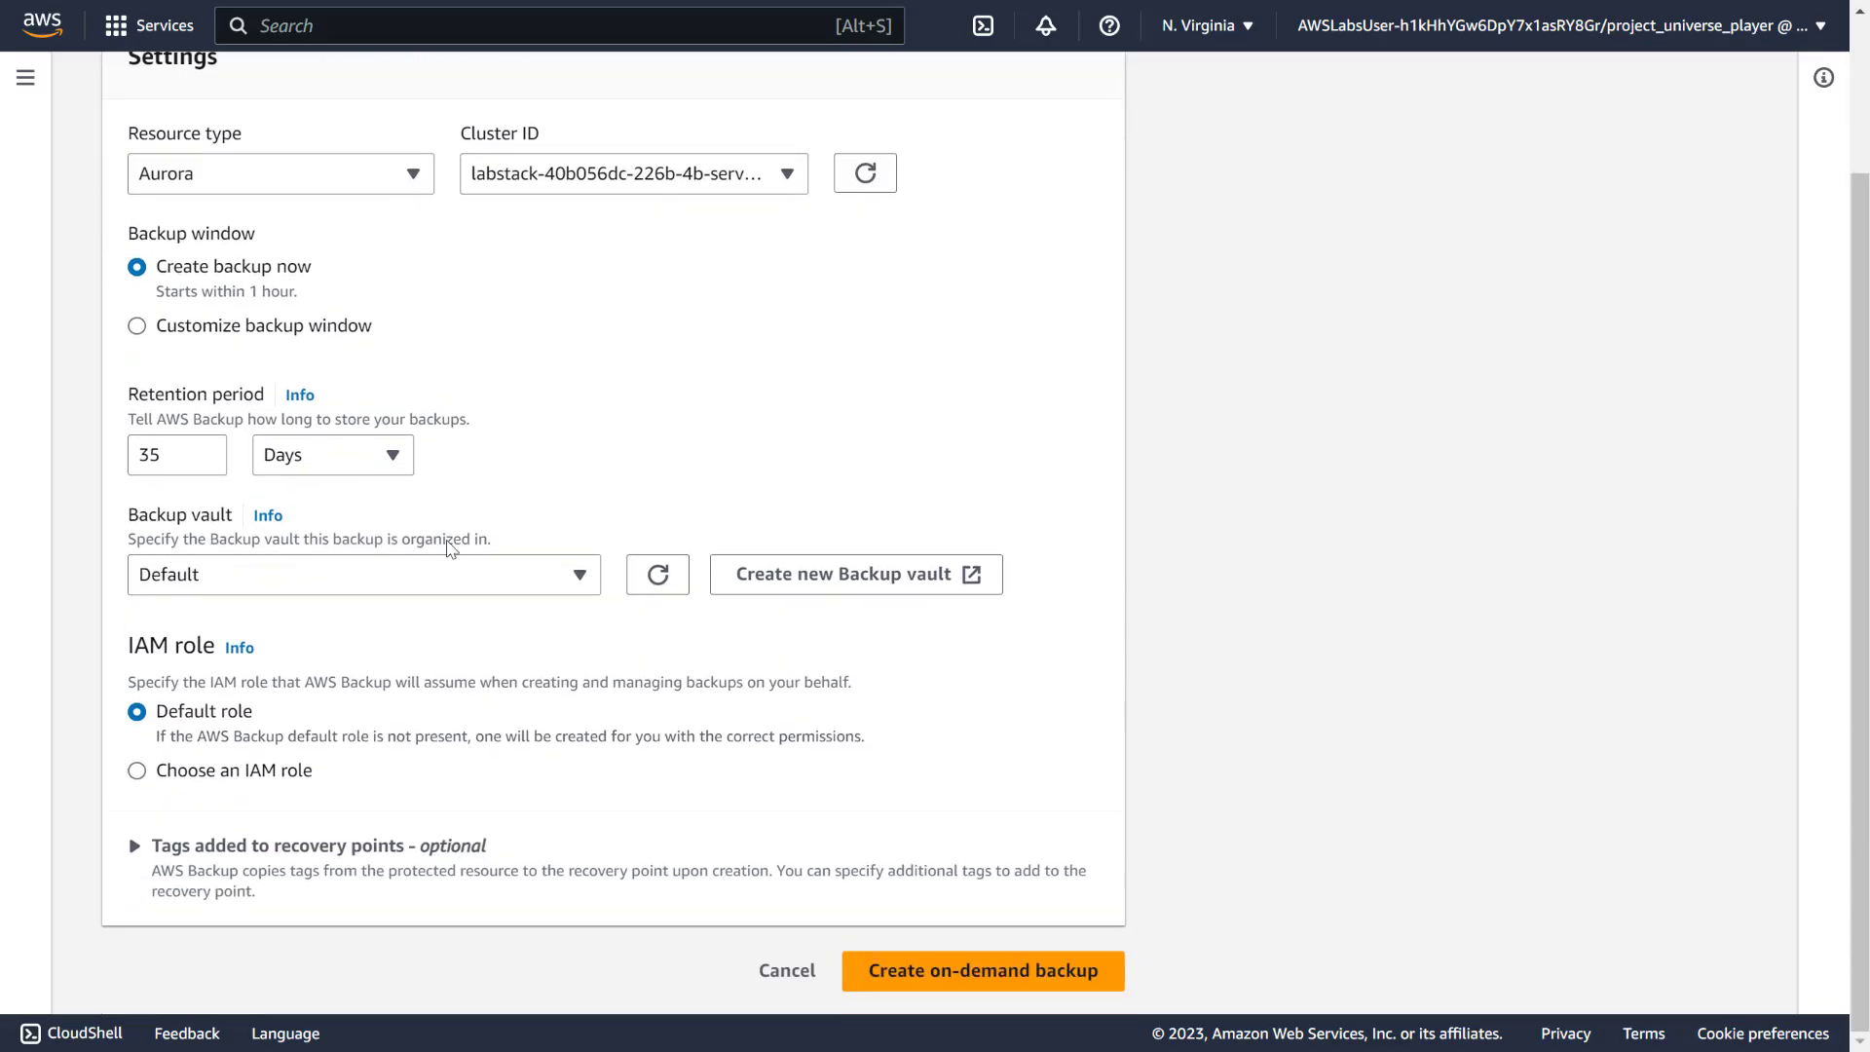
Set 7-day retention and the backup_role IAM role, then start the backup
double_click(177, 452)
text(7)
click(562, 495)
click(312, 776)
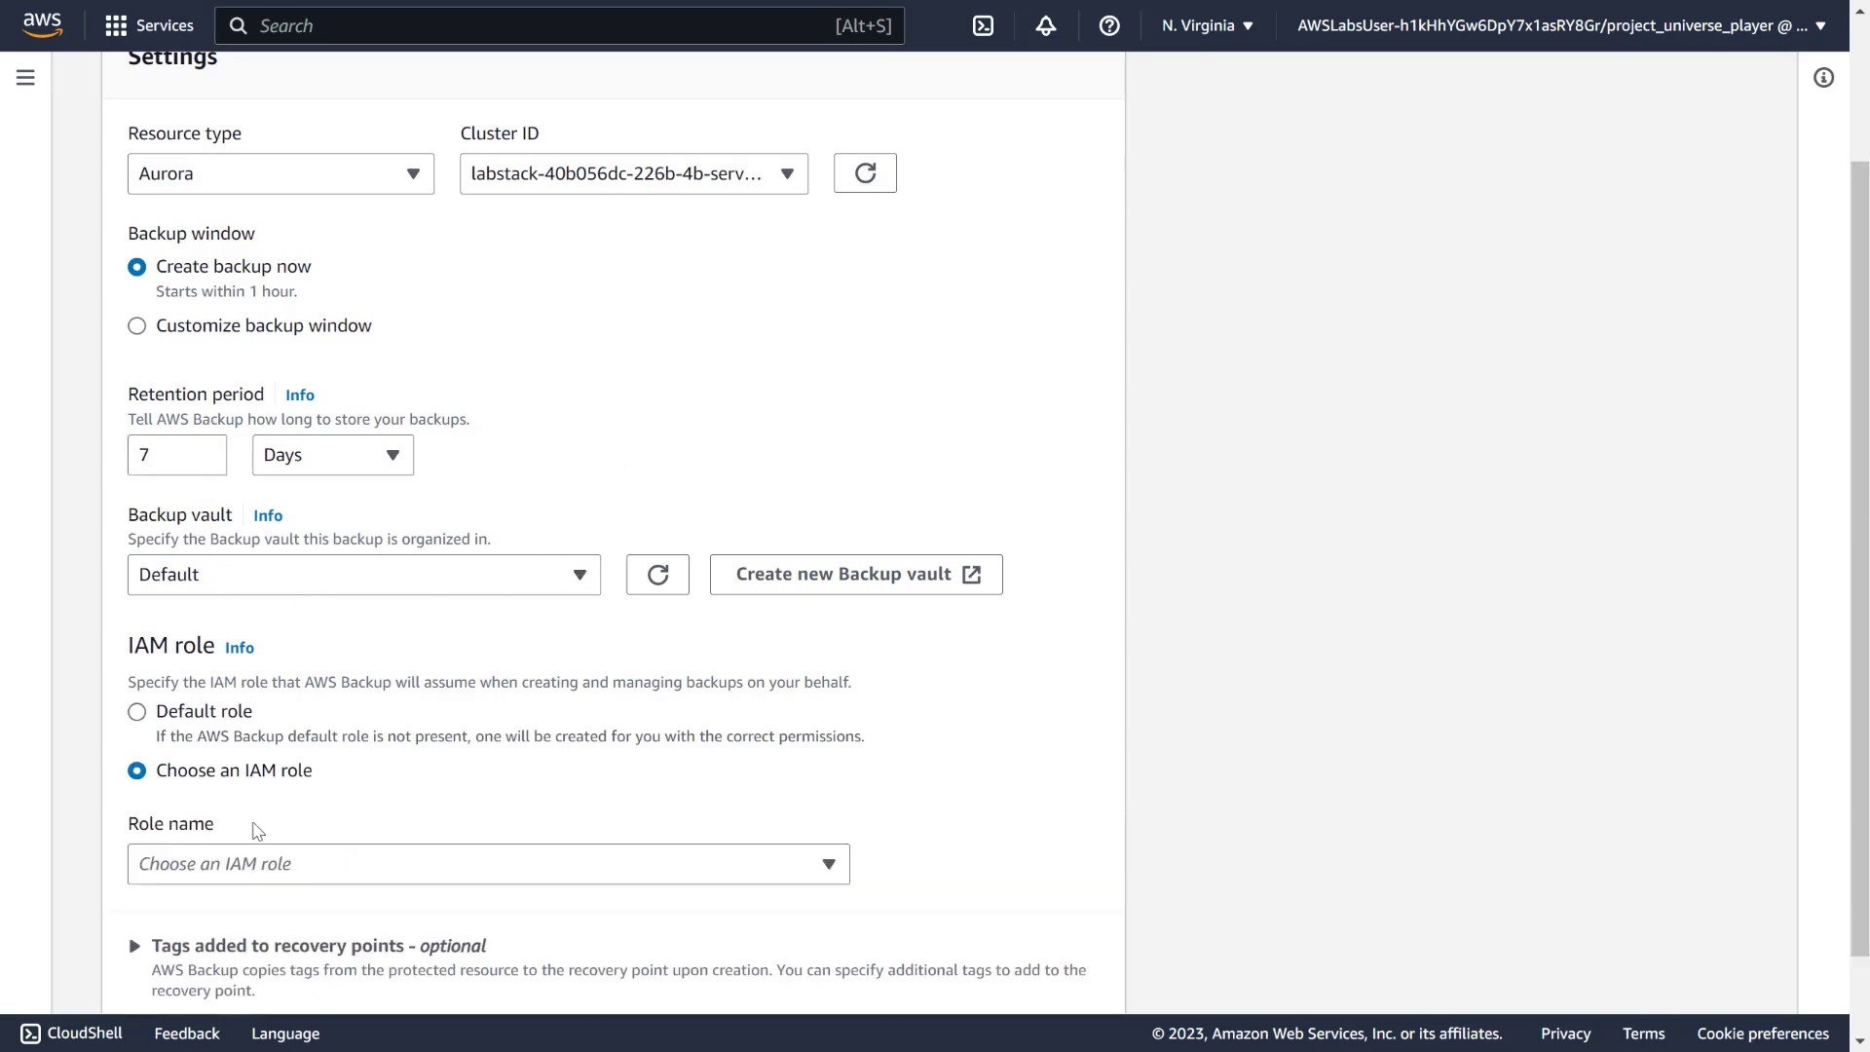
click(238, 859)
text(backup)
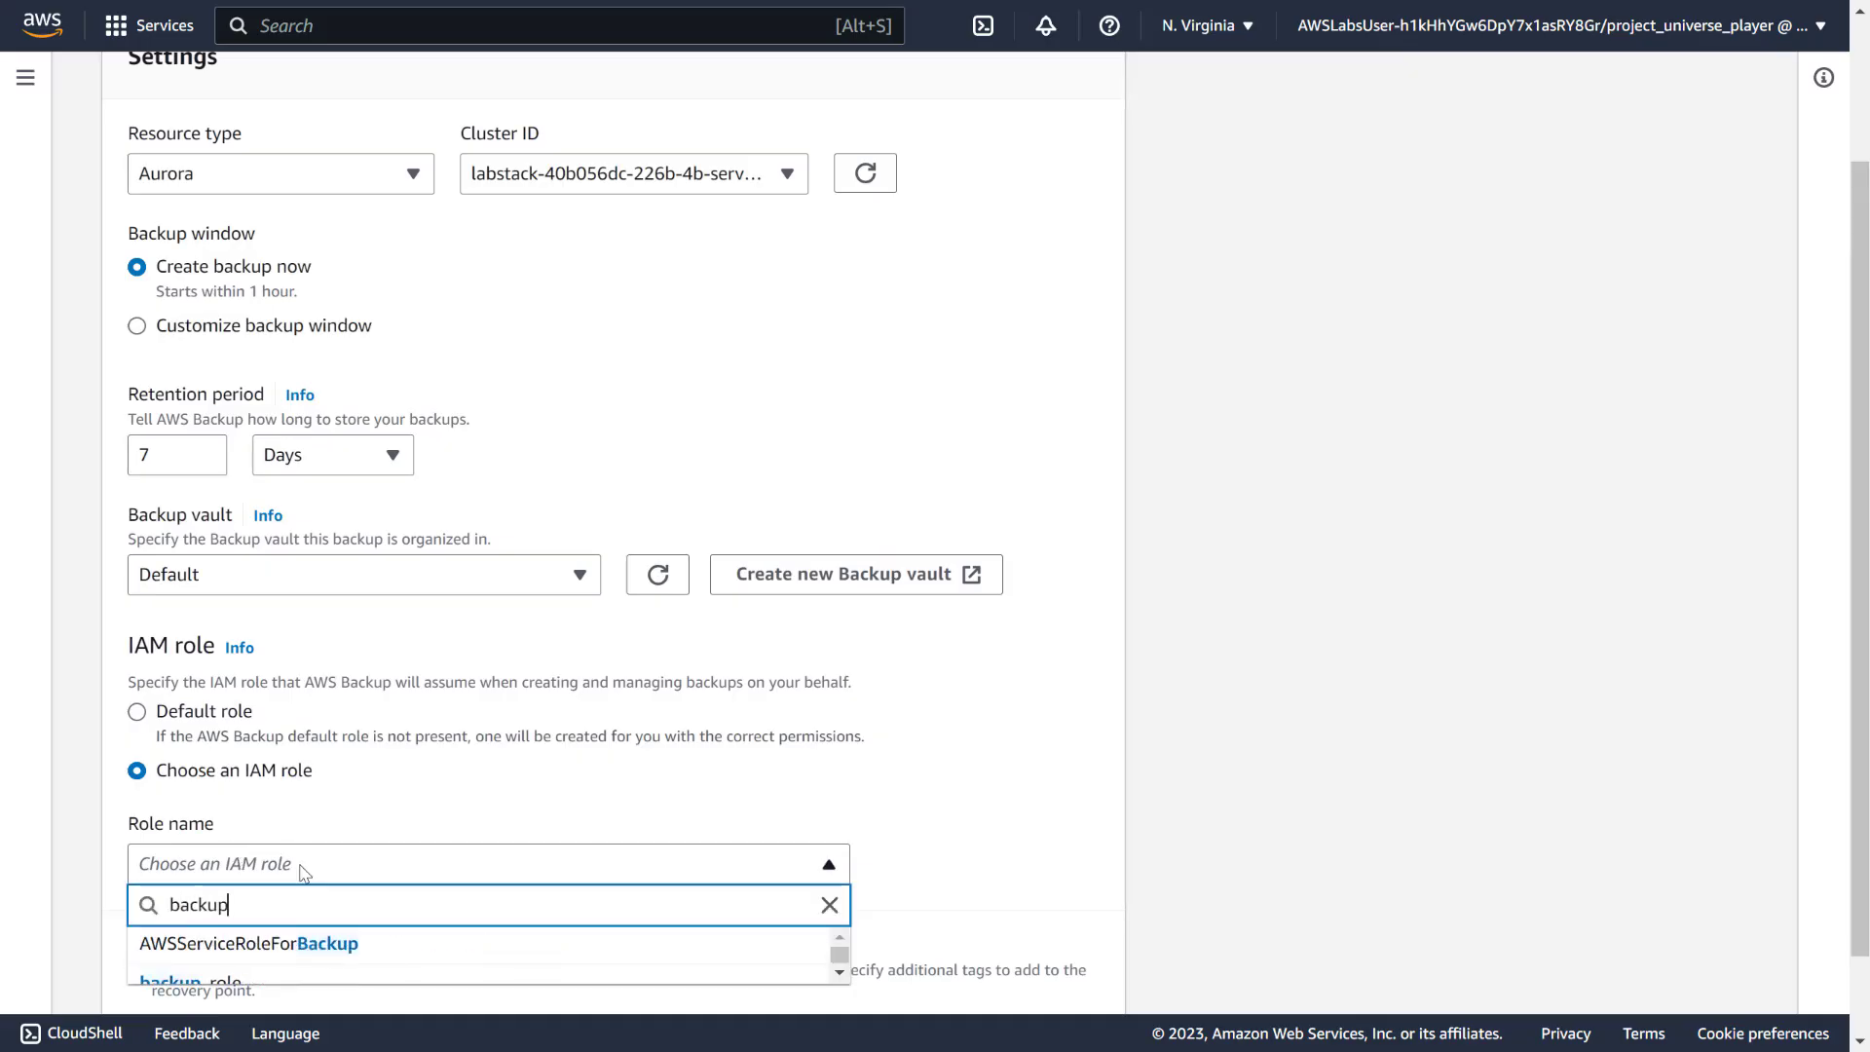
scroll(425, 880, down, 1)
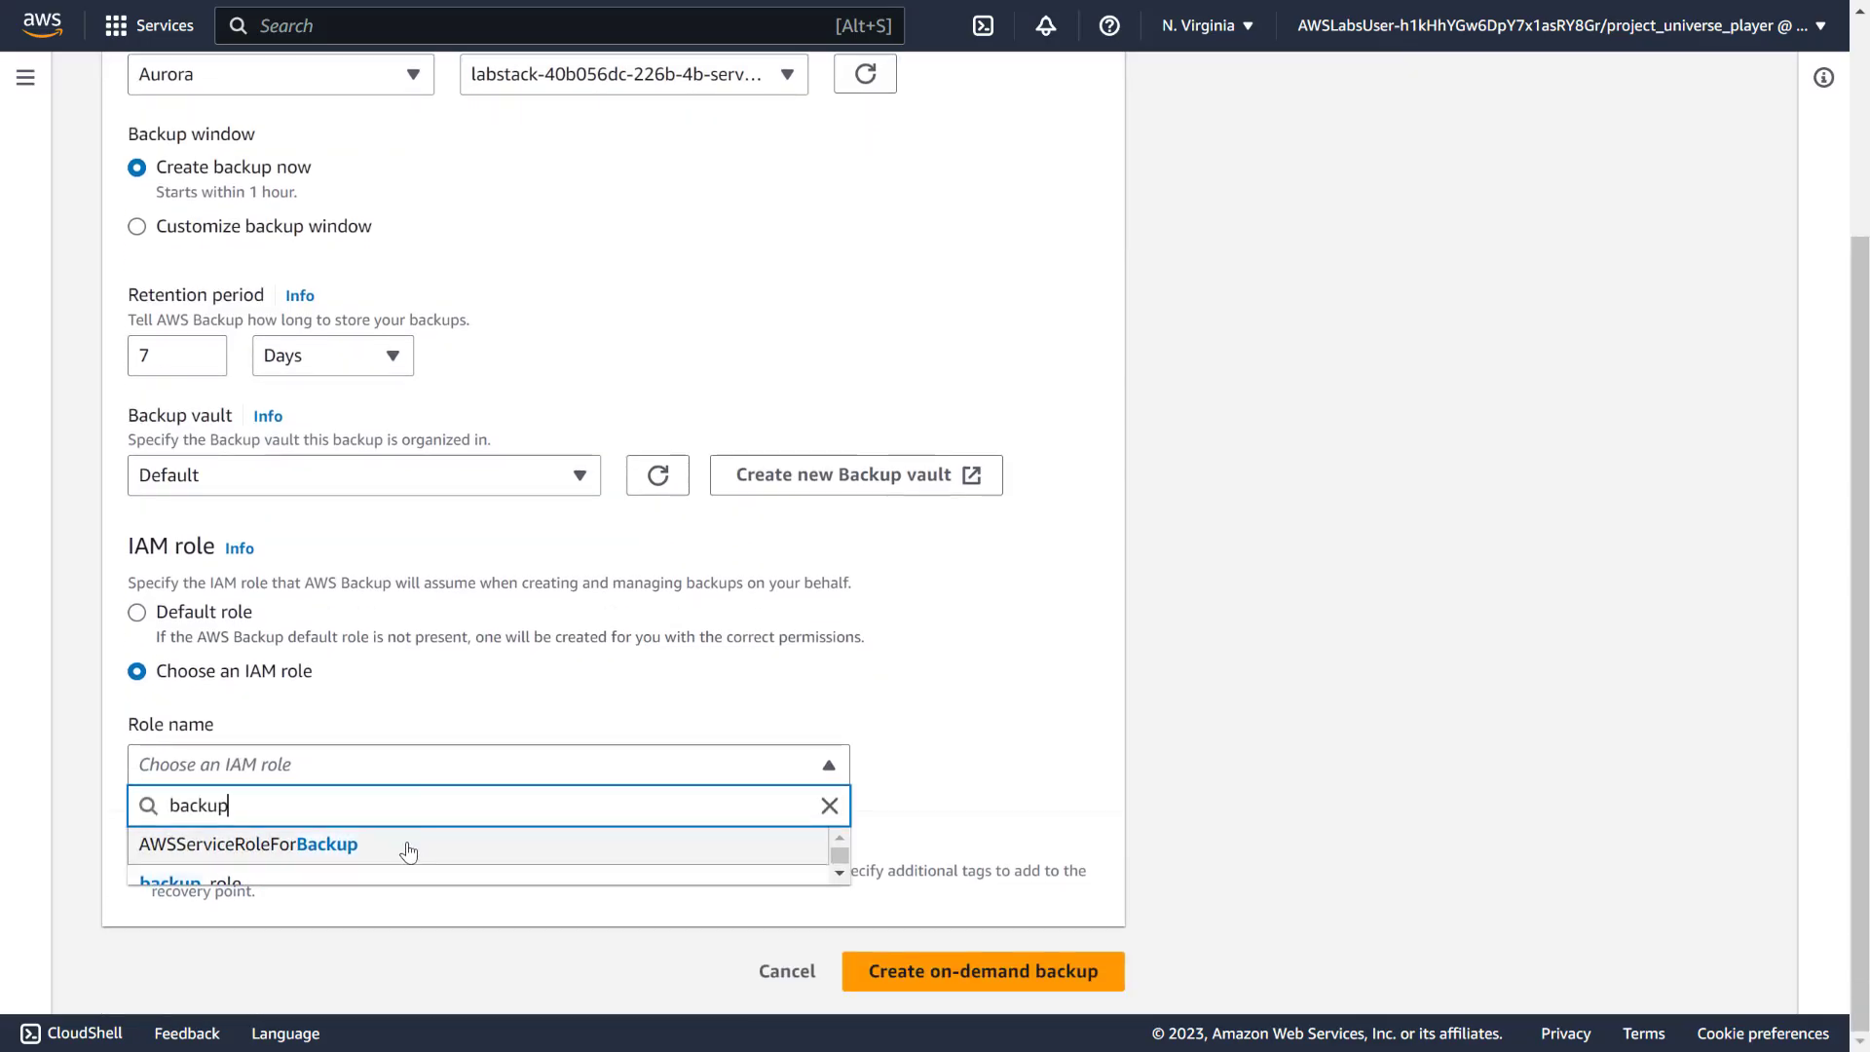
scroll(390, 857, down, 1)
click(368, 864)
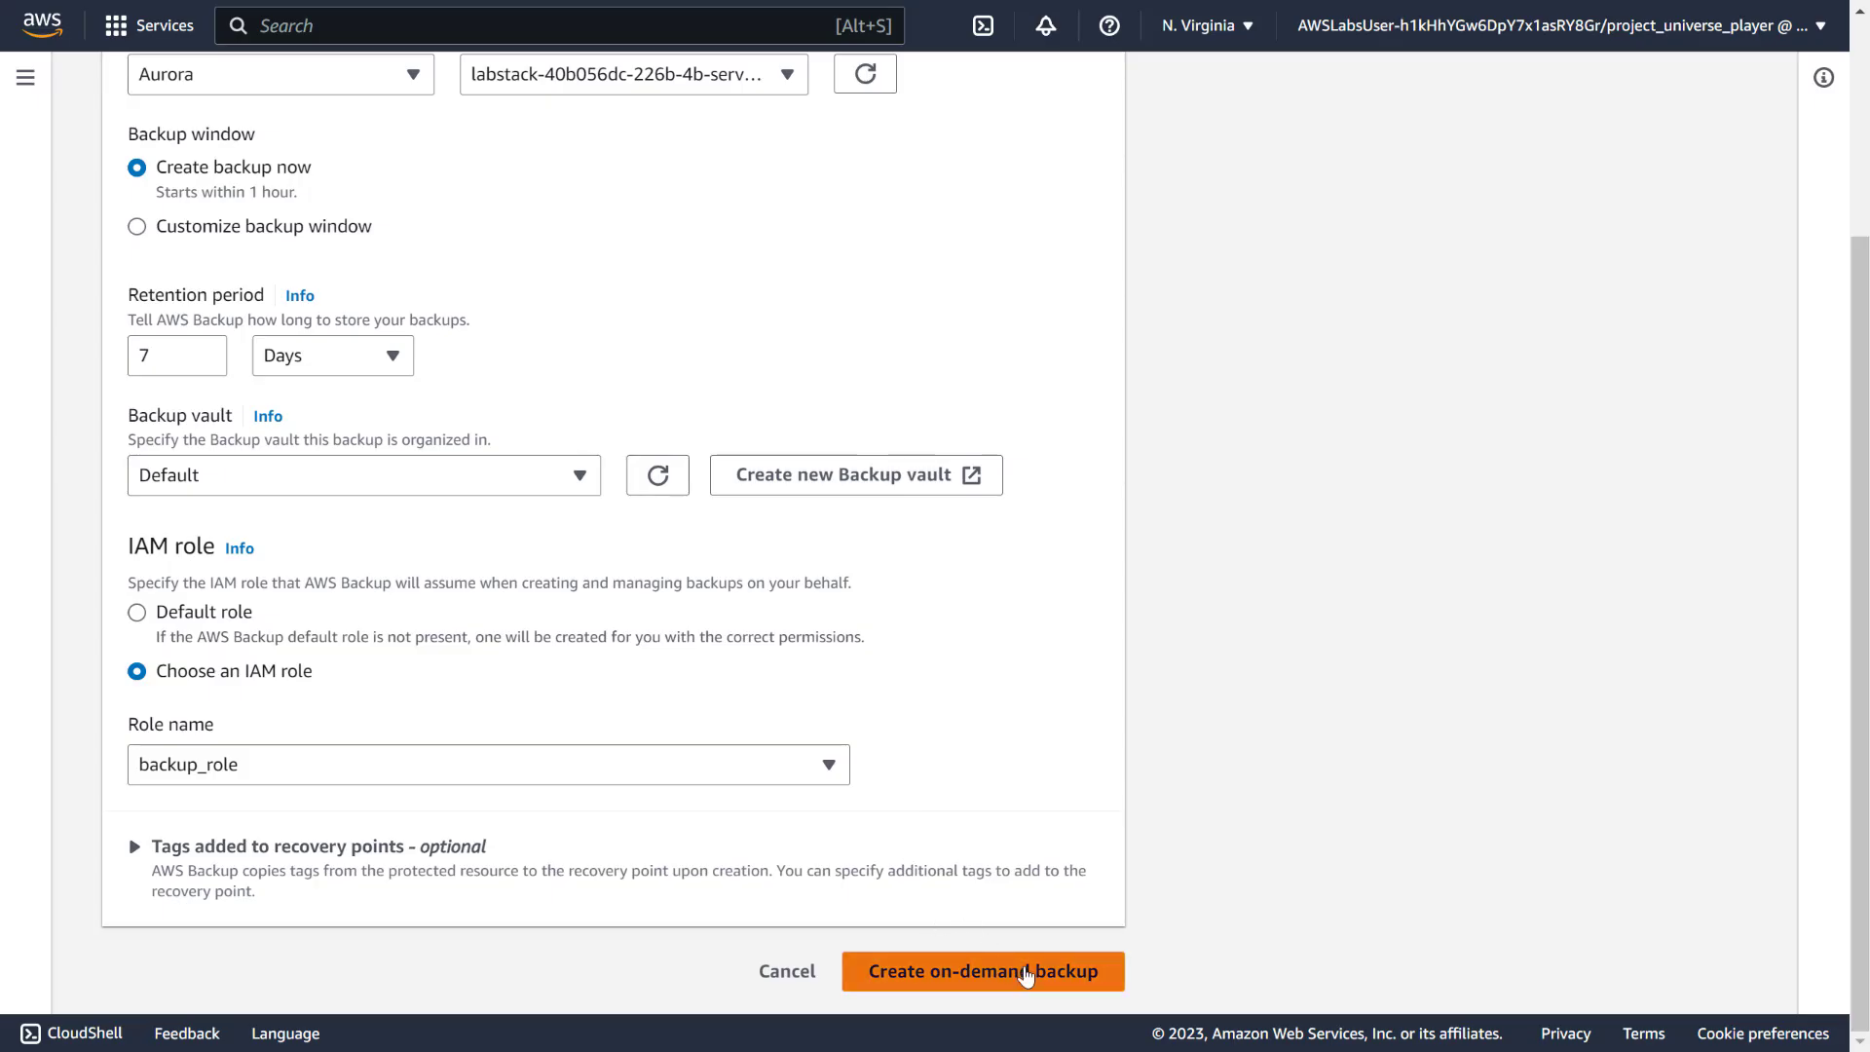
click(953, 973)
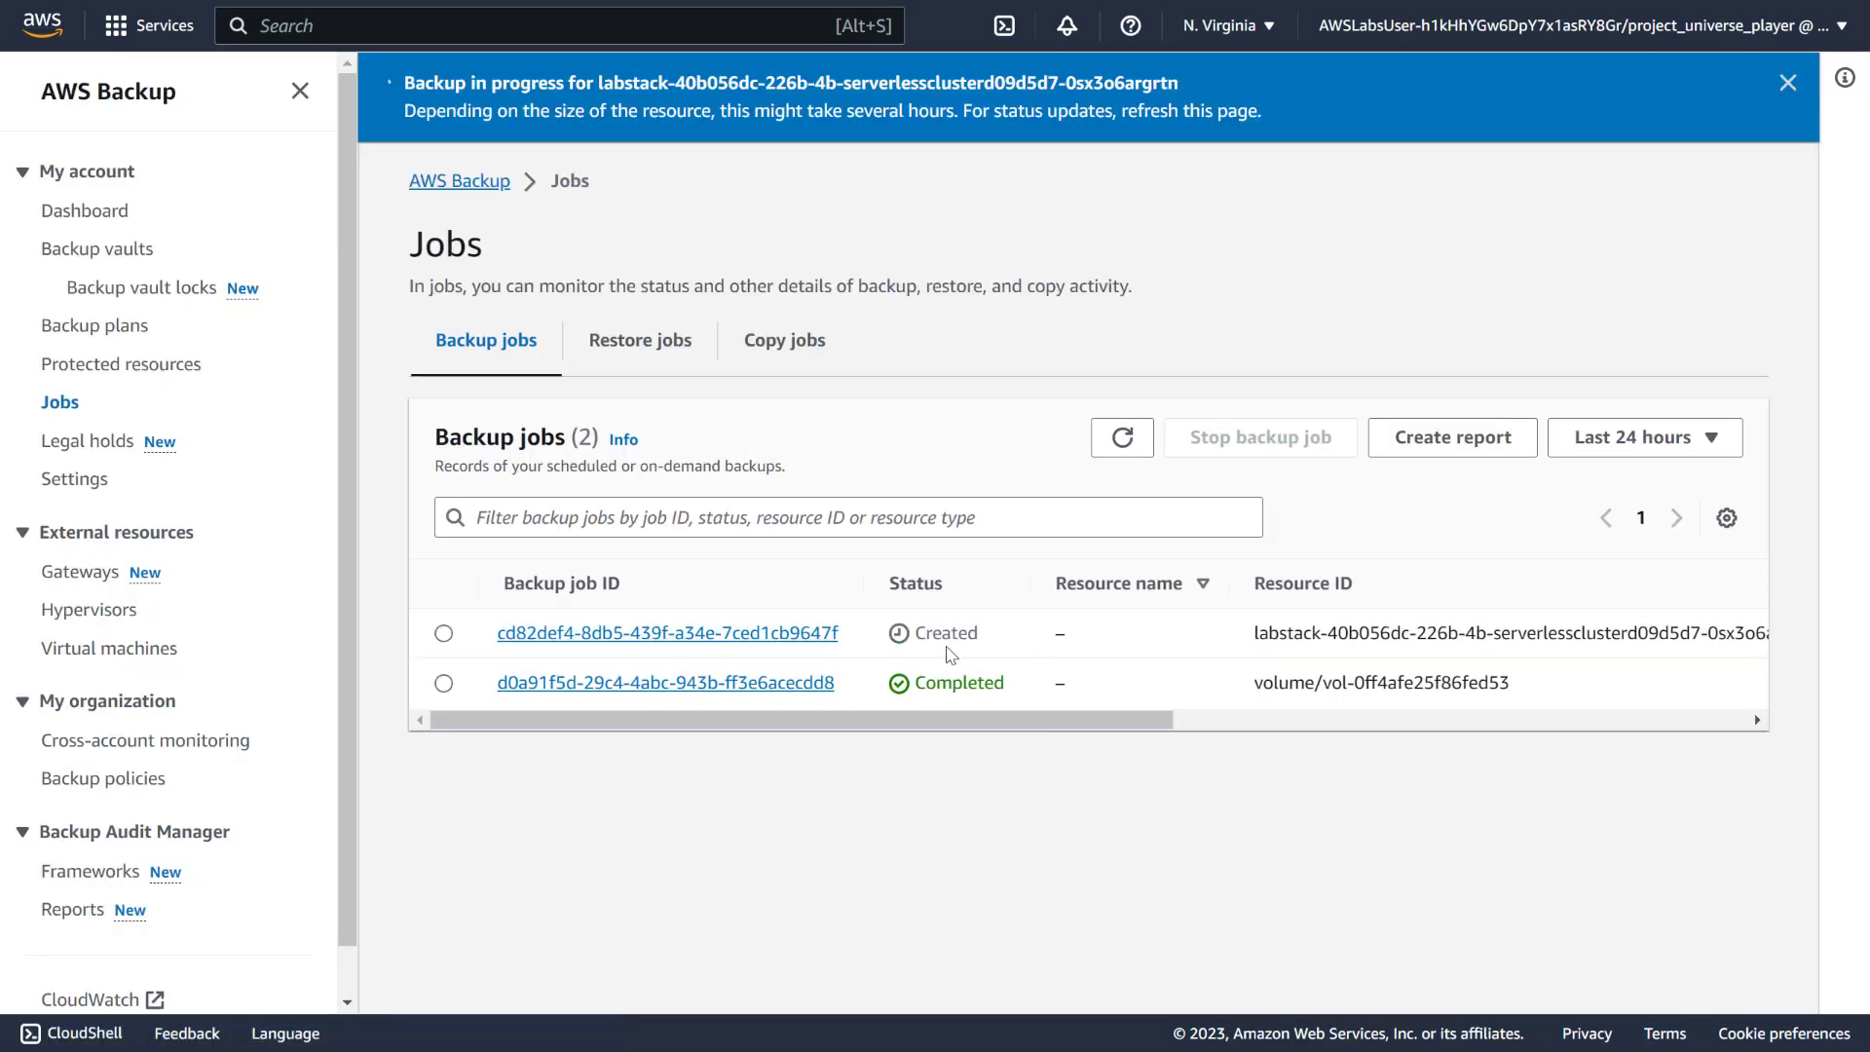
Refresh the Backup jobs list until the Aurora job shows Running, checking the completed EBS job
click(1123, 437)
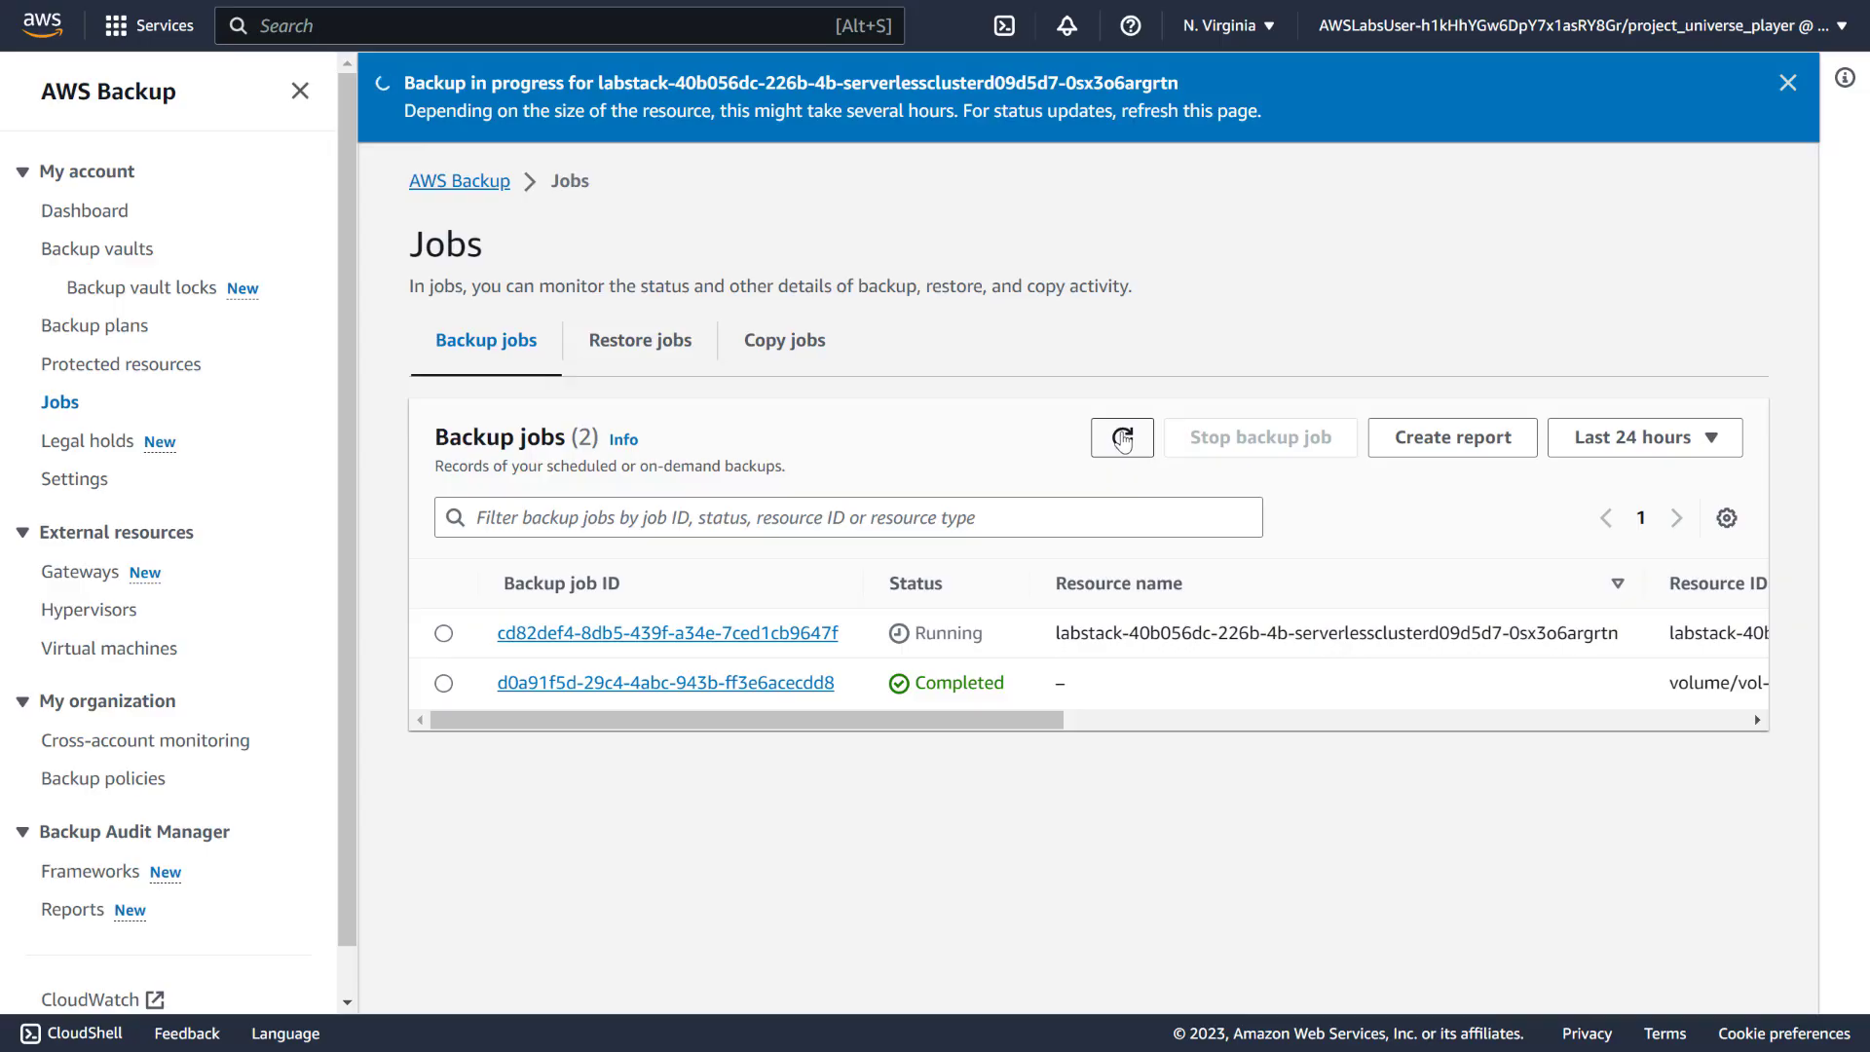
click(1123, 440)
click(1120, 441)
click(707, 684)
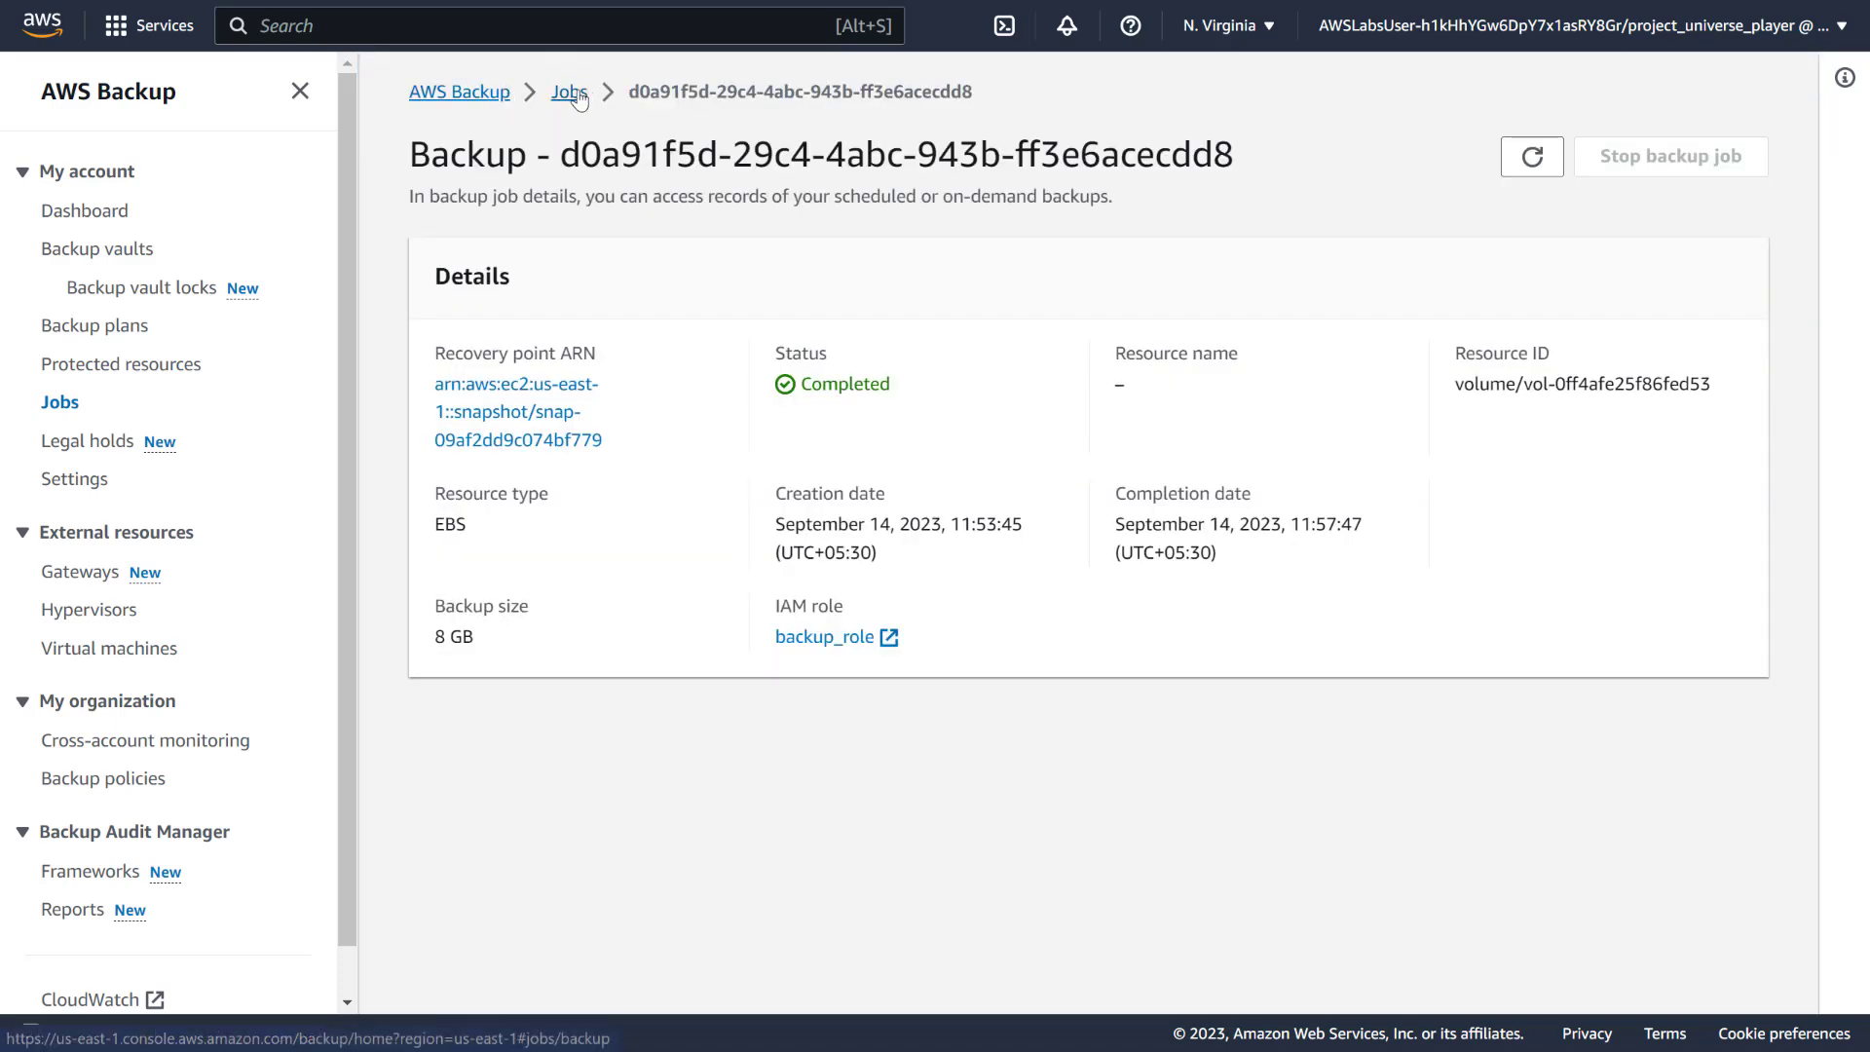
click(574, 93)
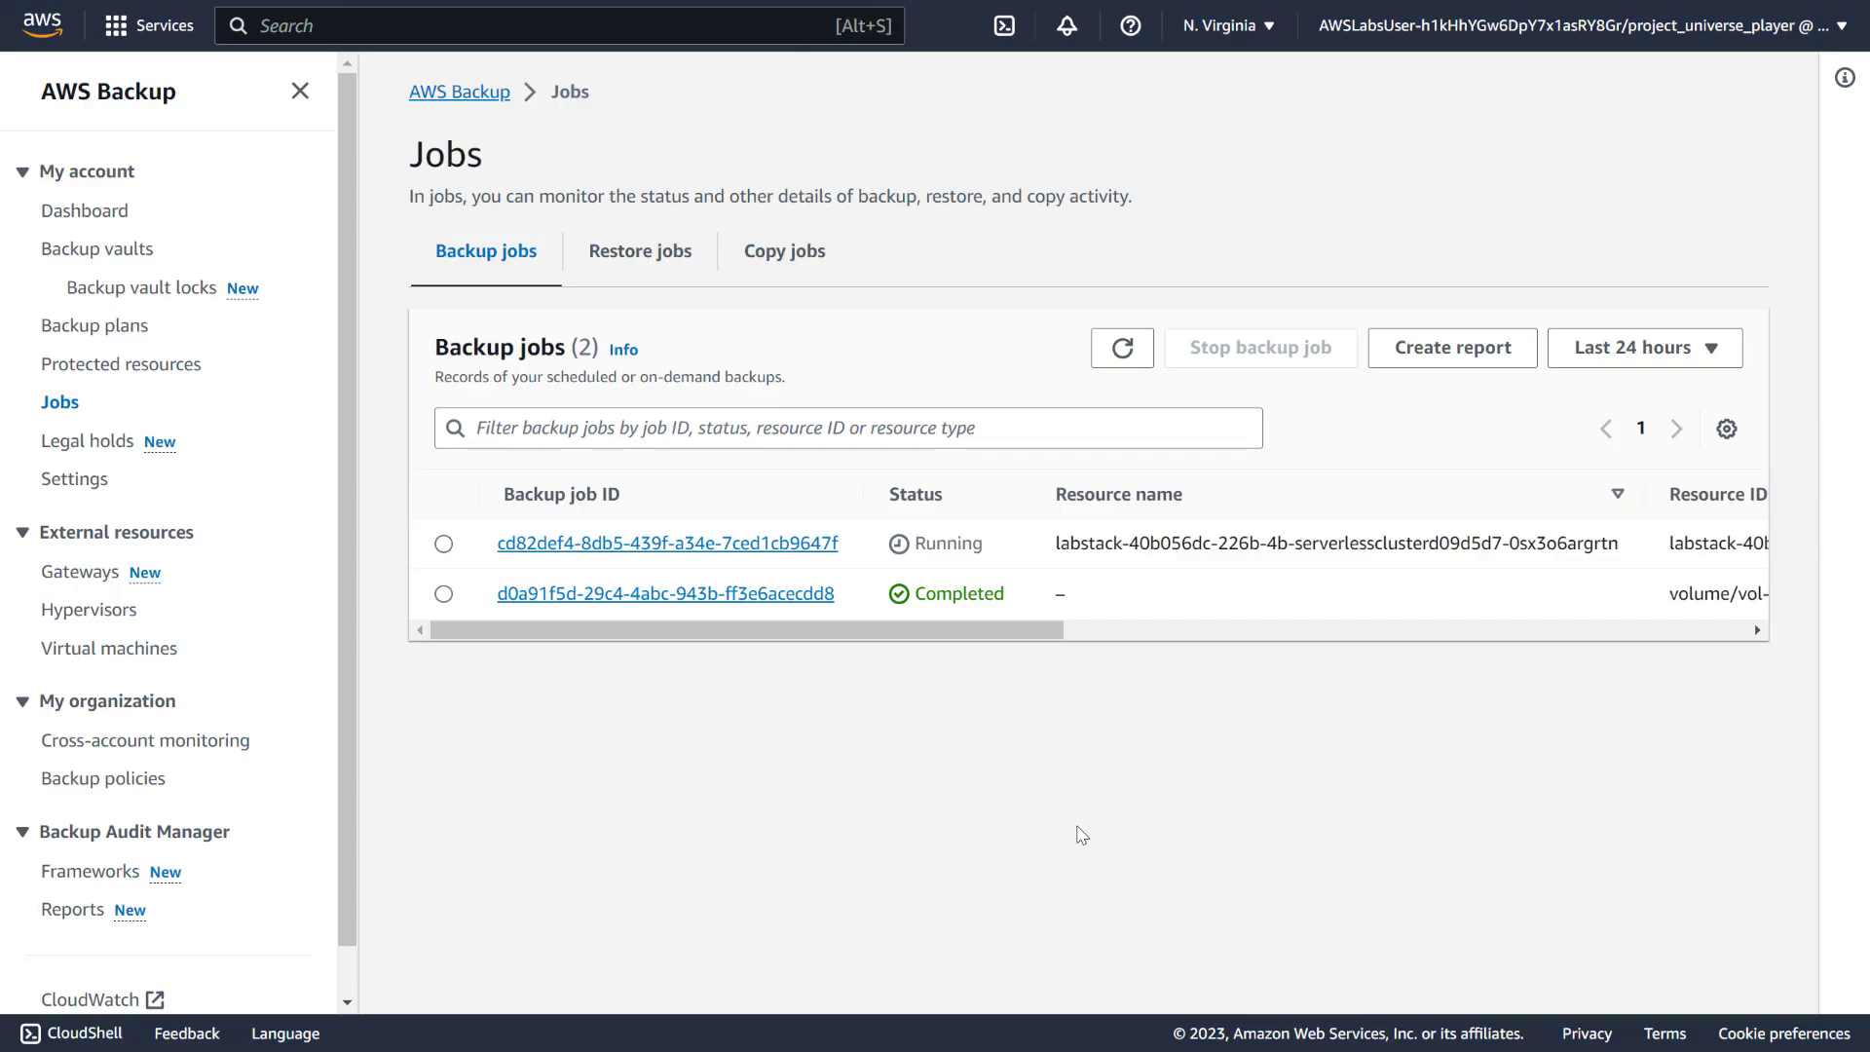
key(alt+Tab)
scroll(313, 762, down, 2)
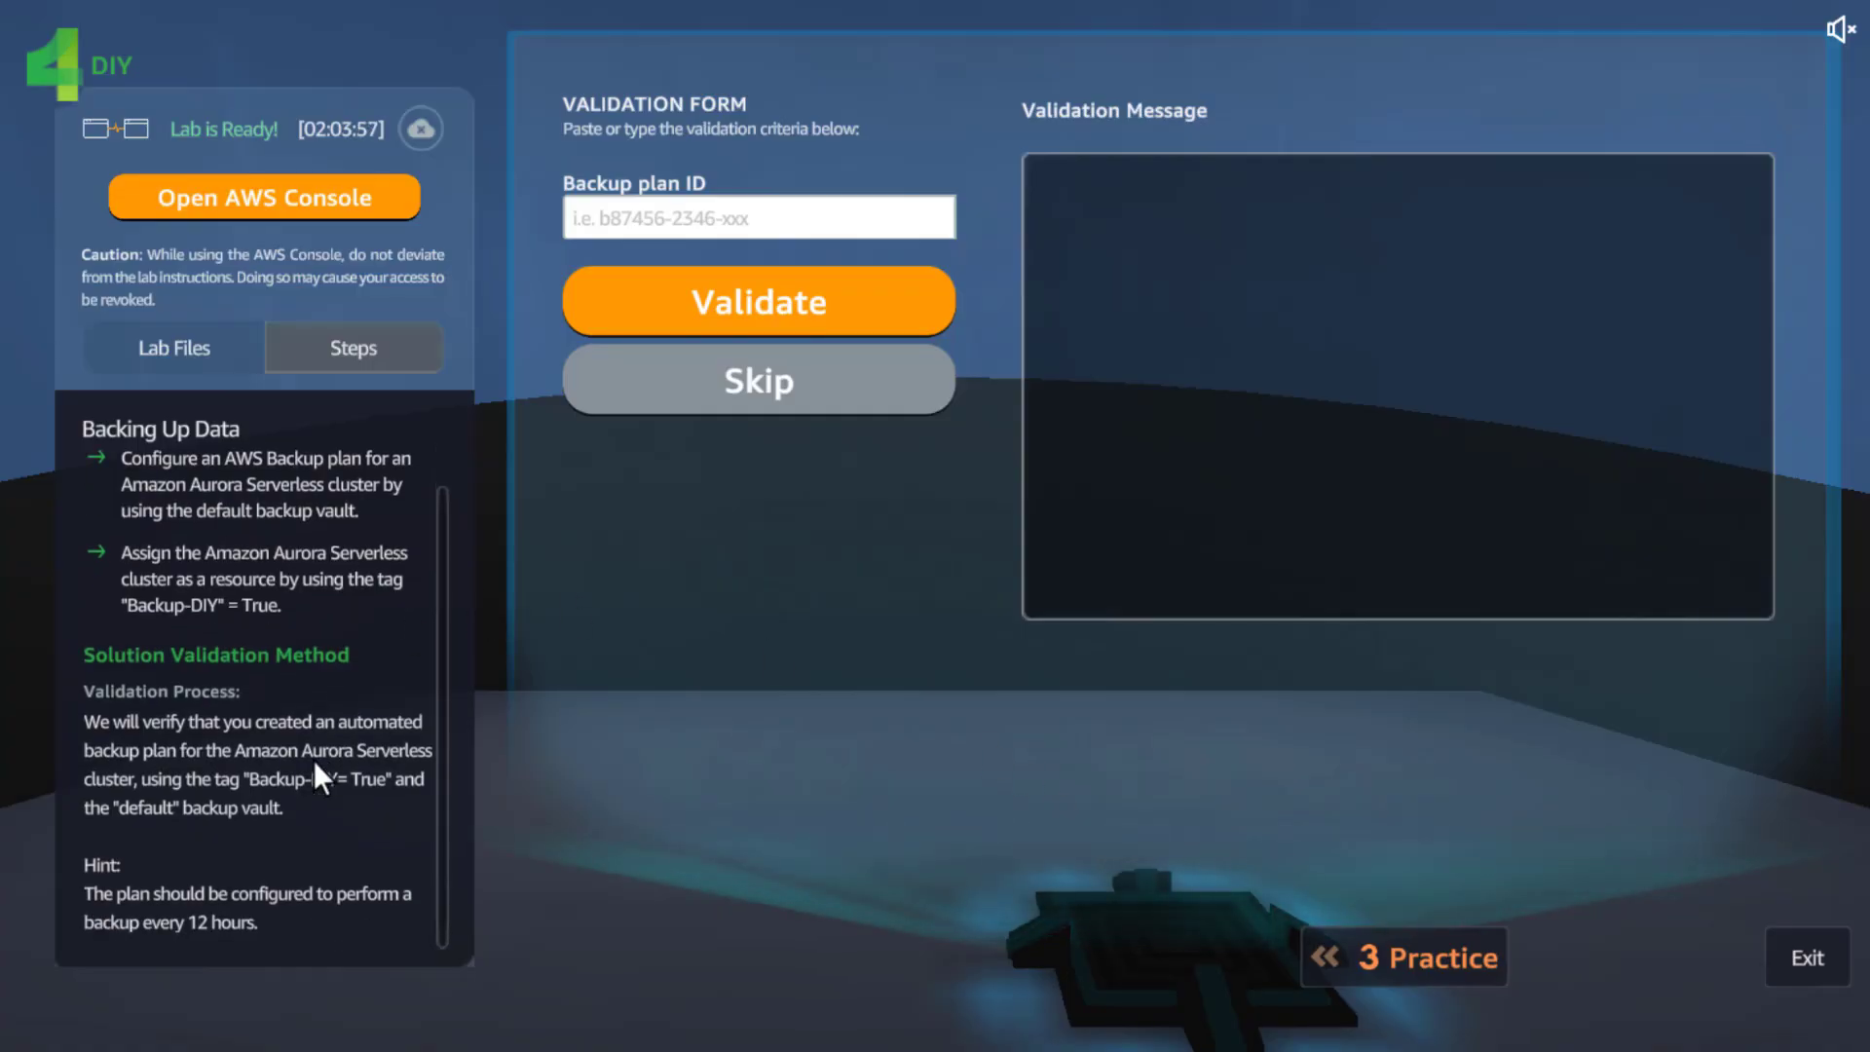
scroll(326, 774, up, 1)
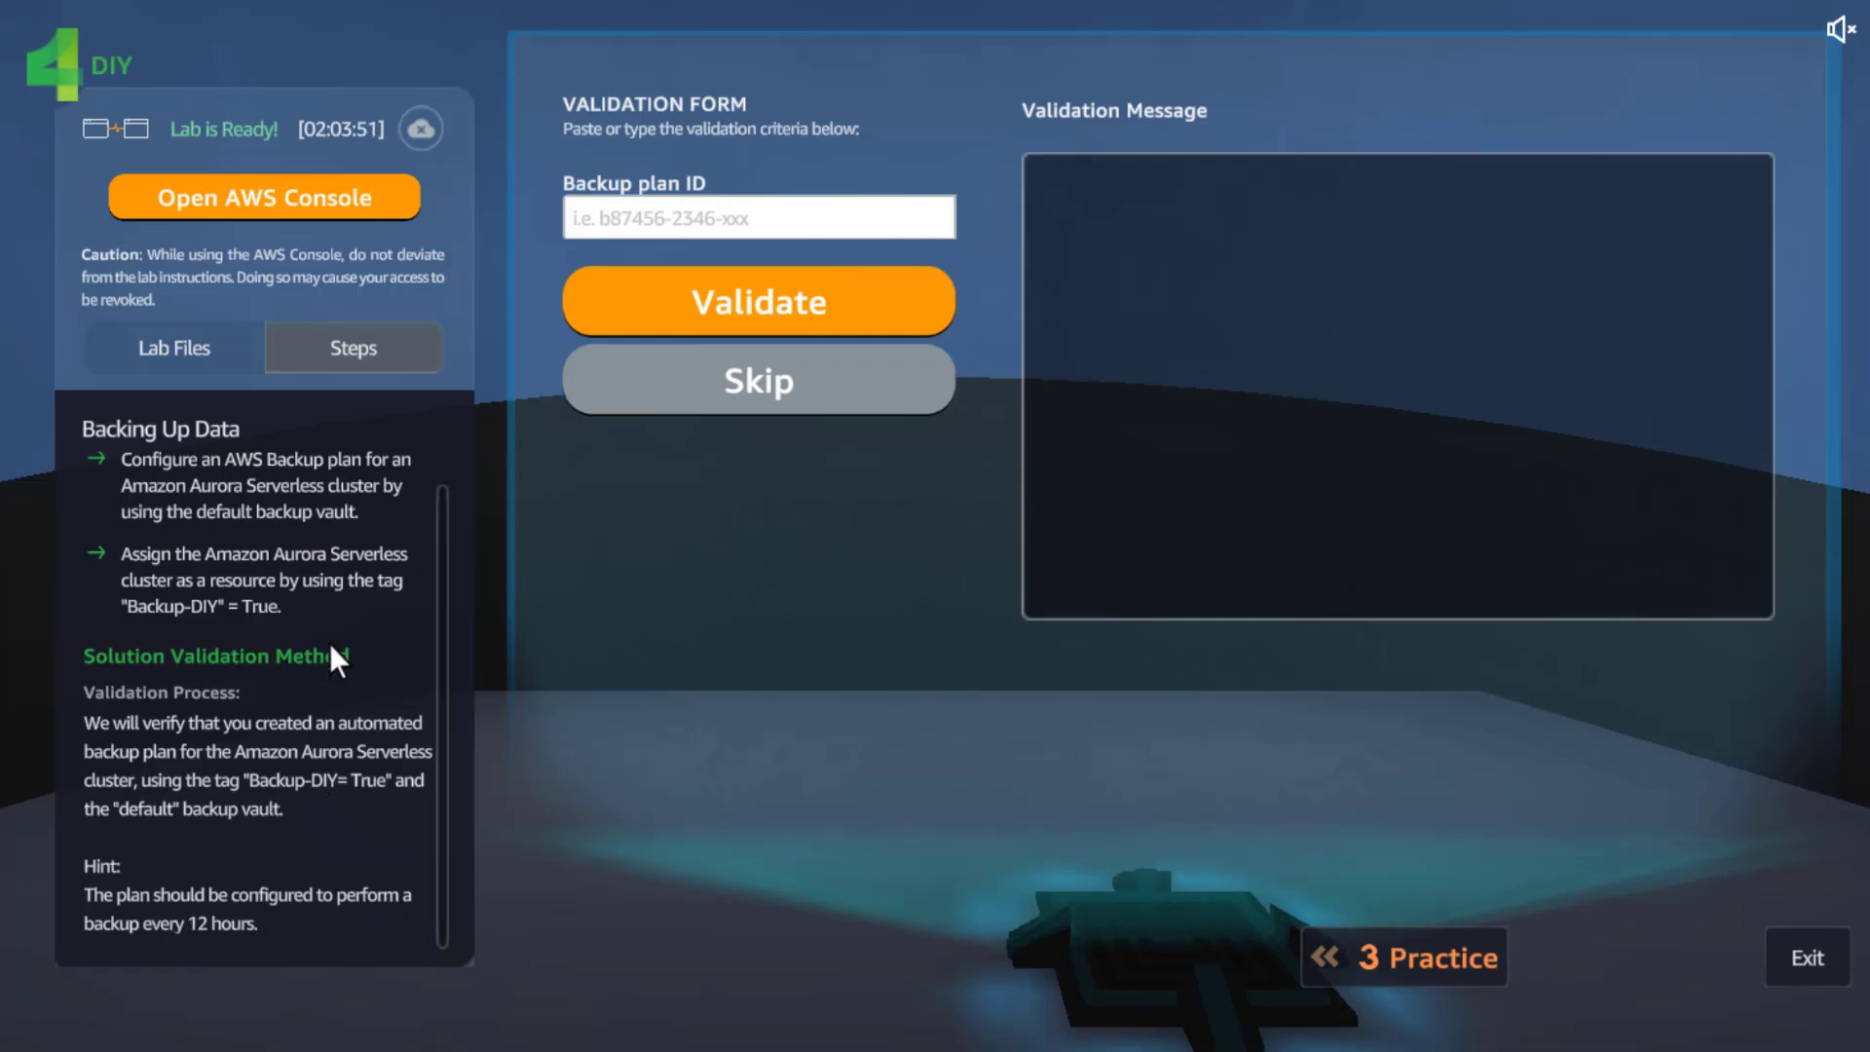
scroll(341, 643, up, 1)
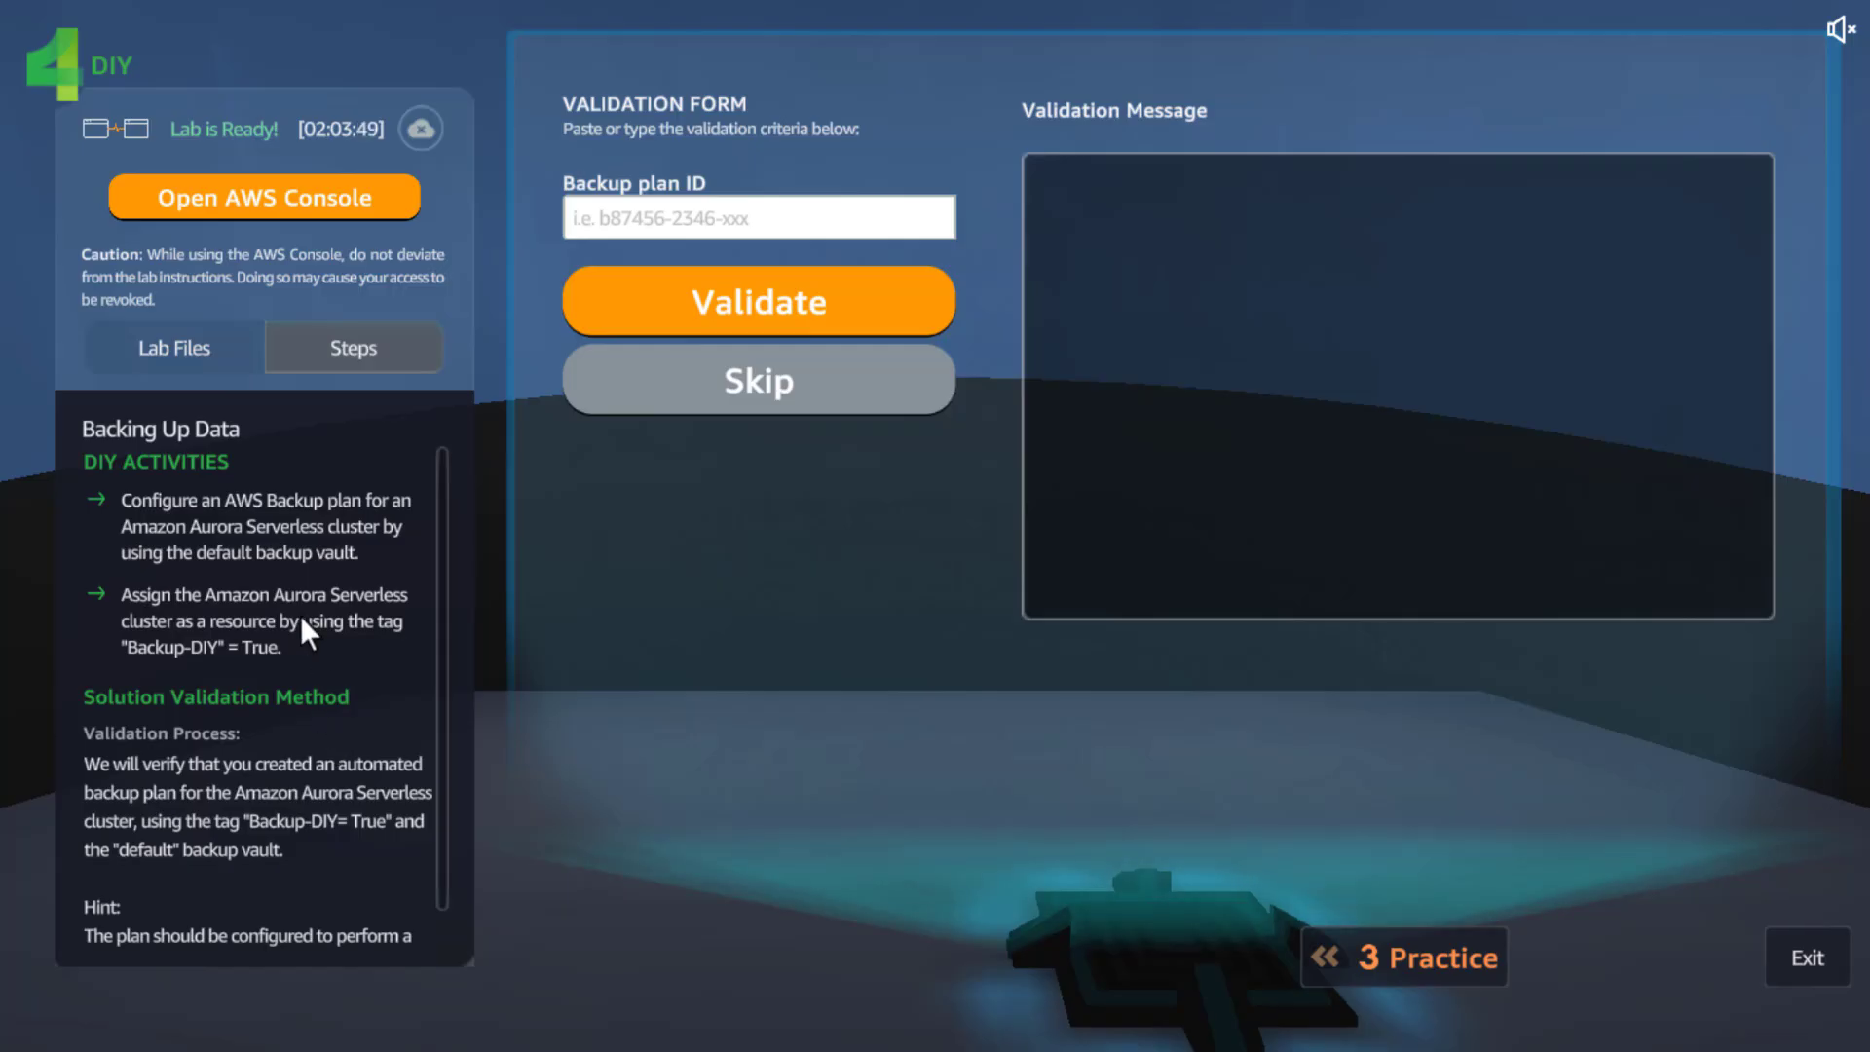
scroll(300, 618, down, 1)
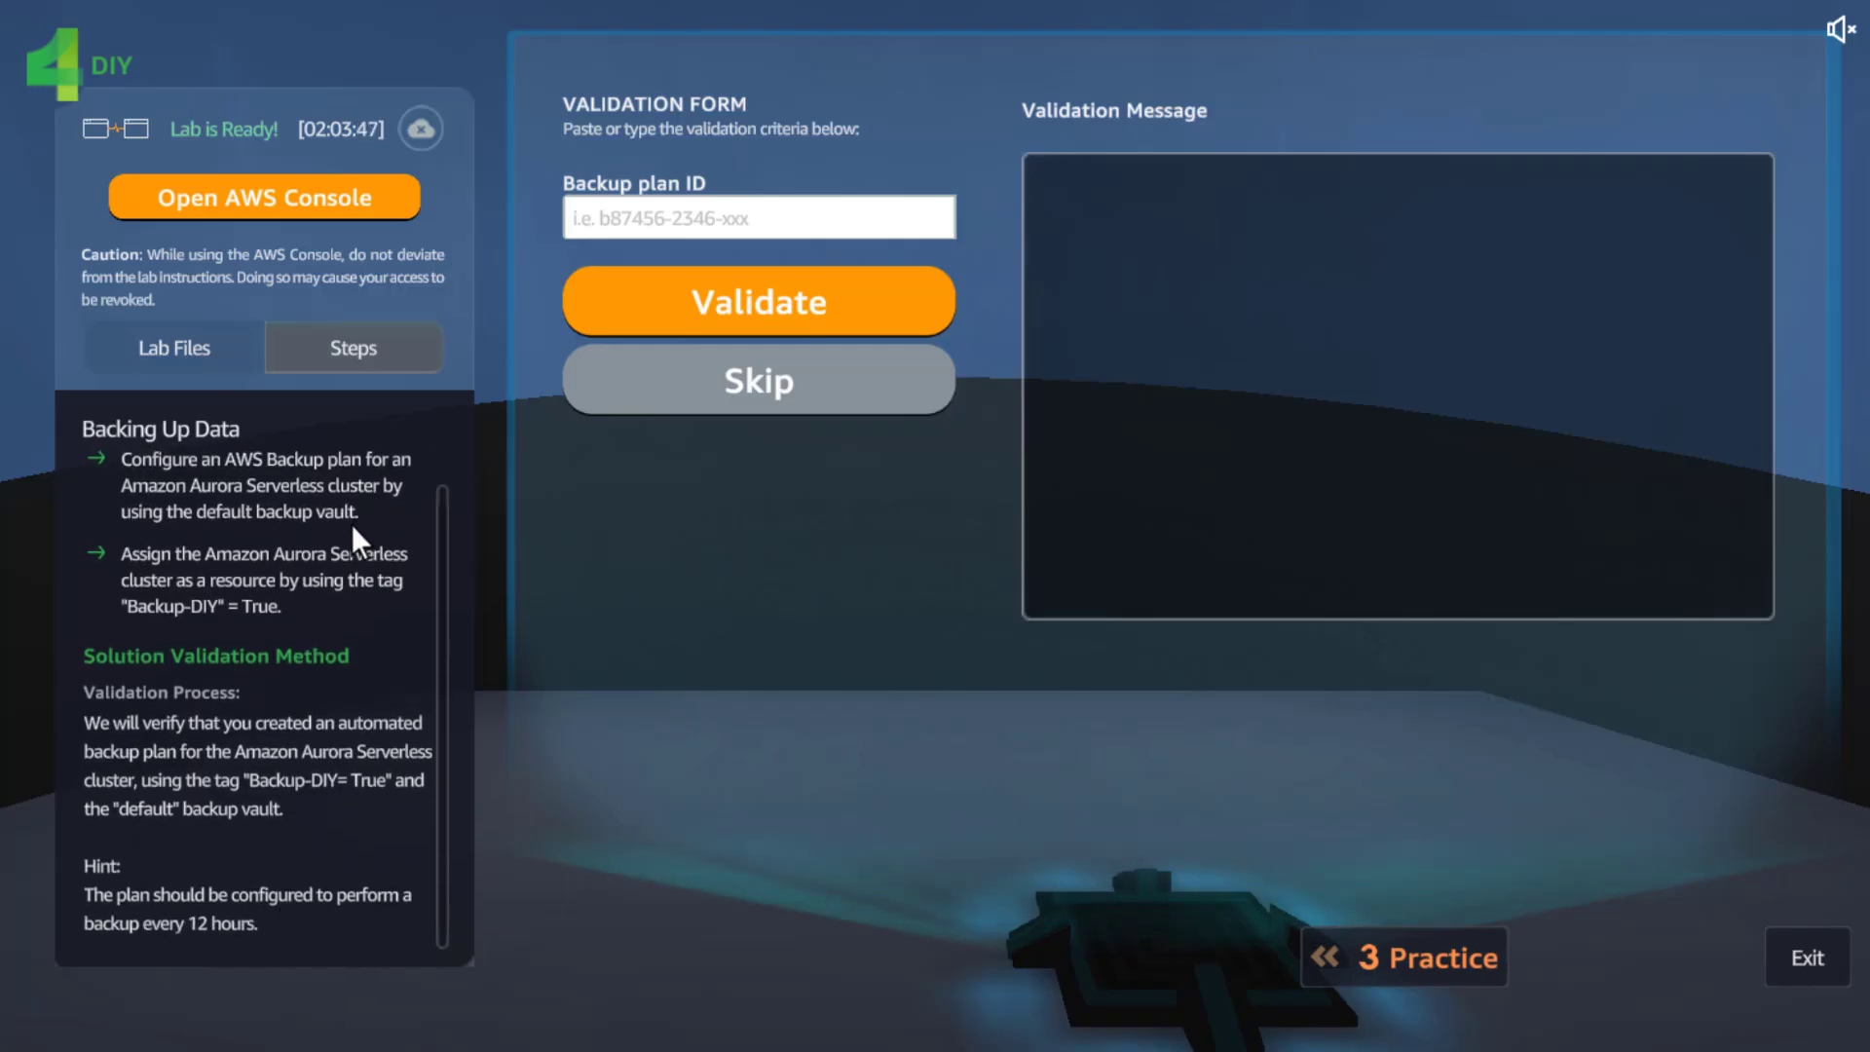
scroll(353, 524, up, 1)
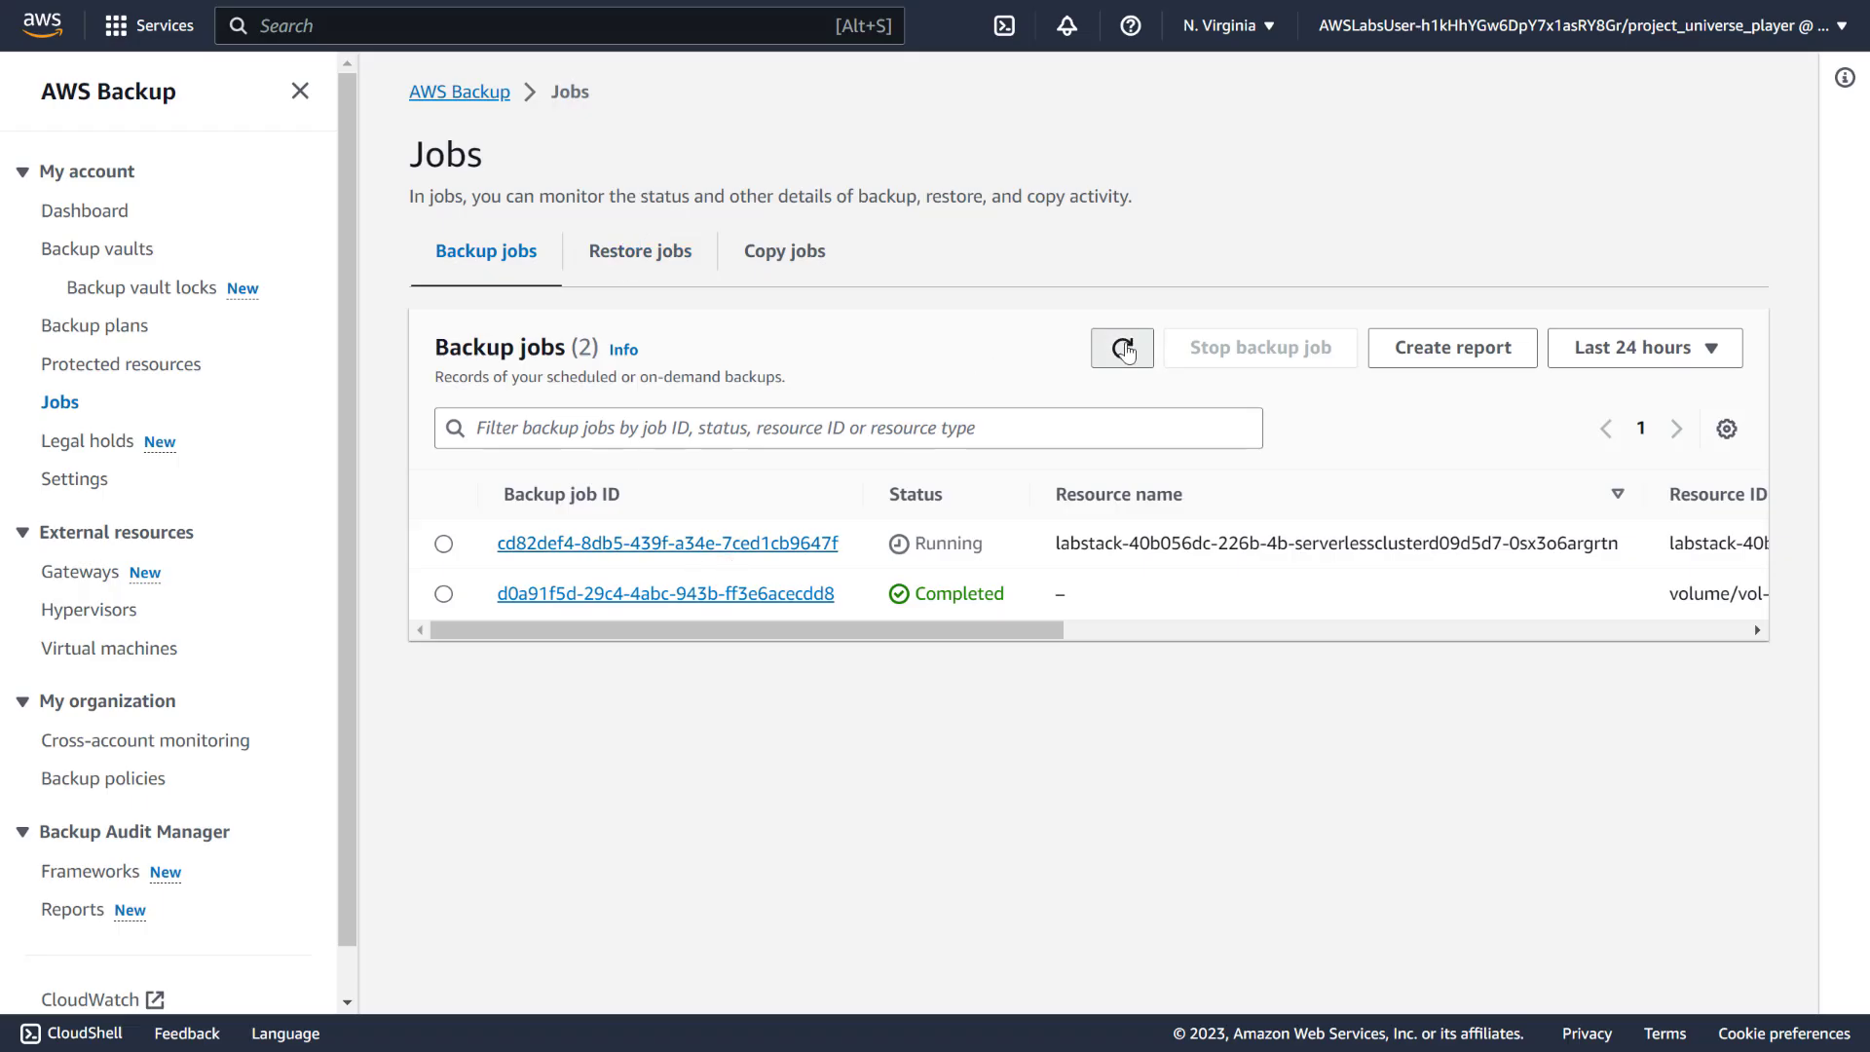
Edit Backup-DIY-rule in Backup-DIY-plan to back up every 12 hours and save
click(106, 329)
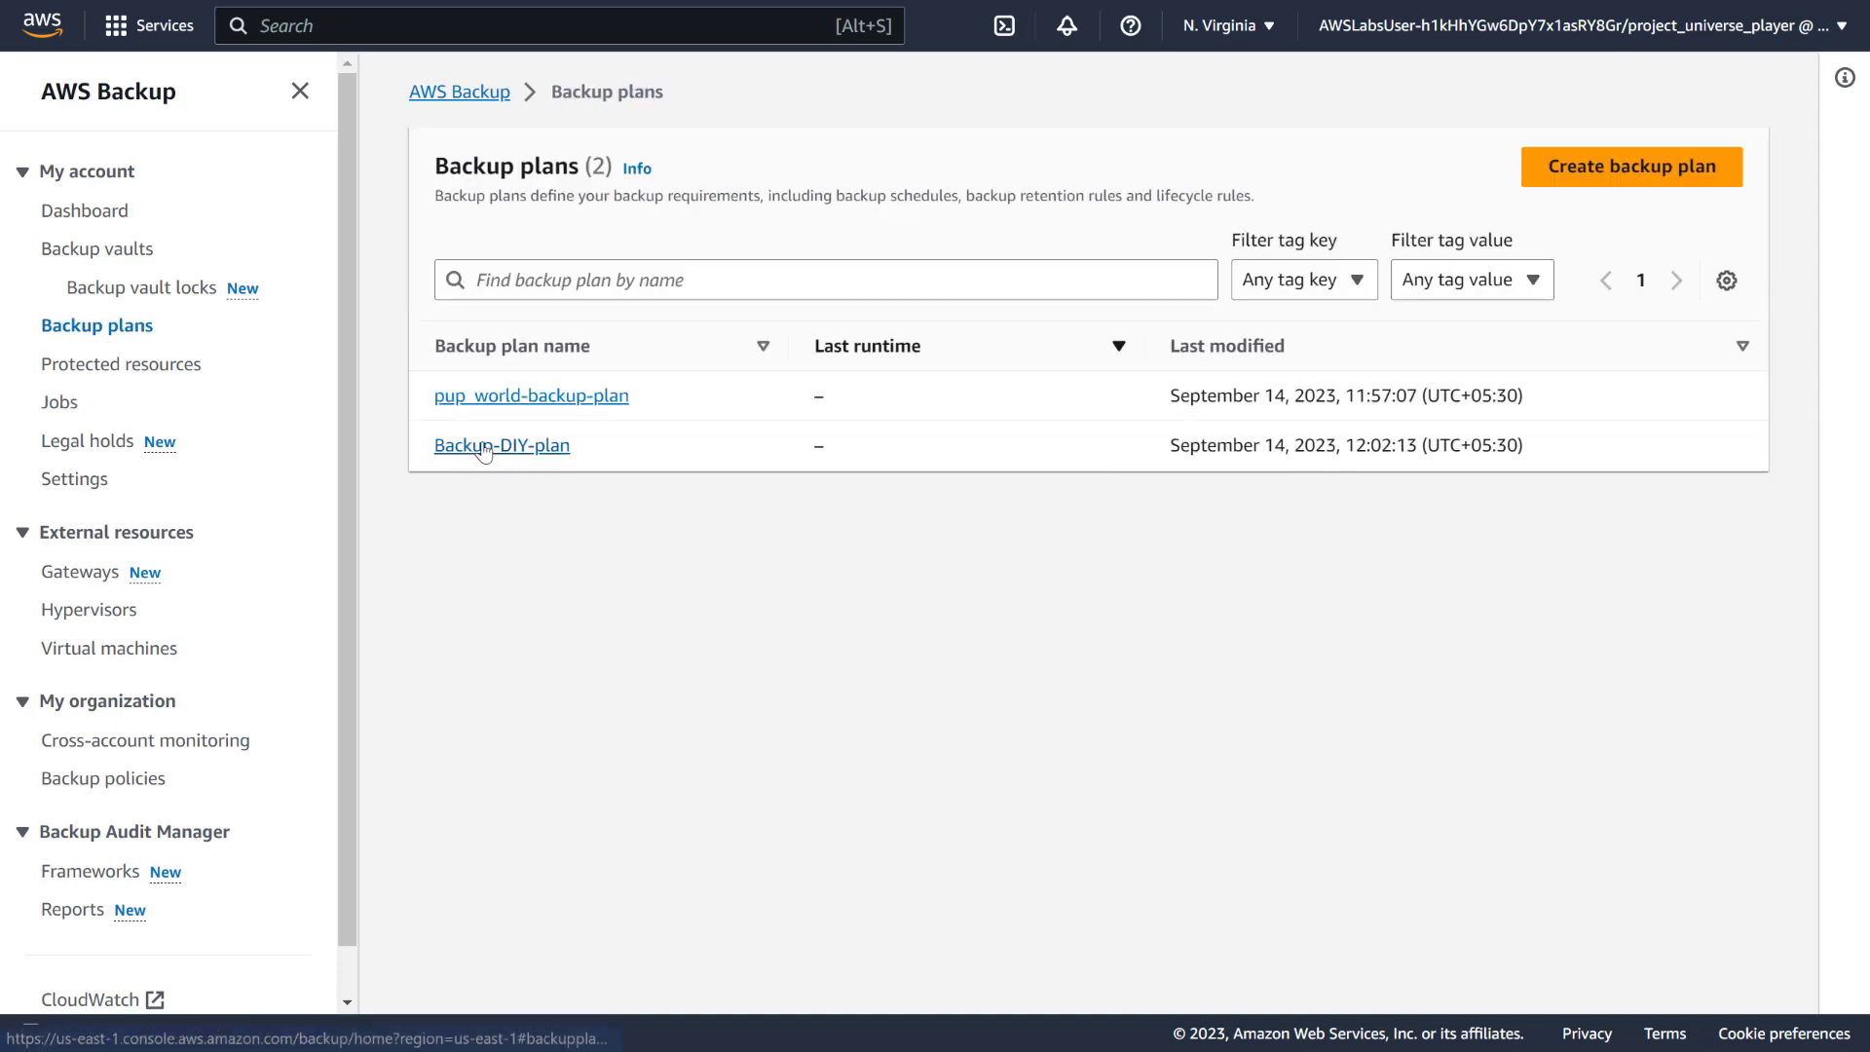
click(513, 446)
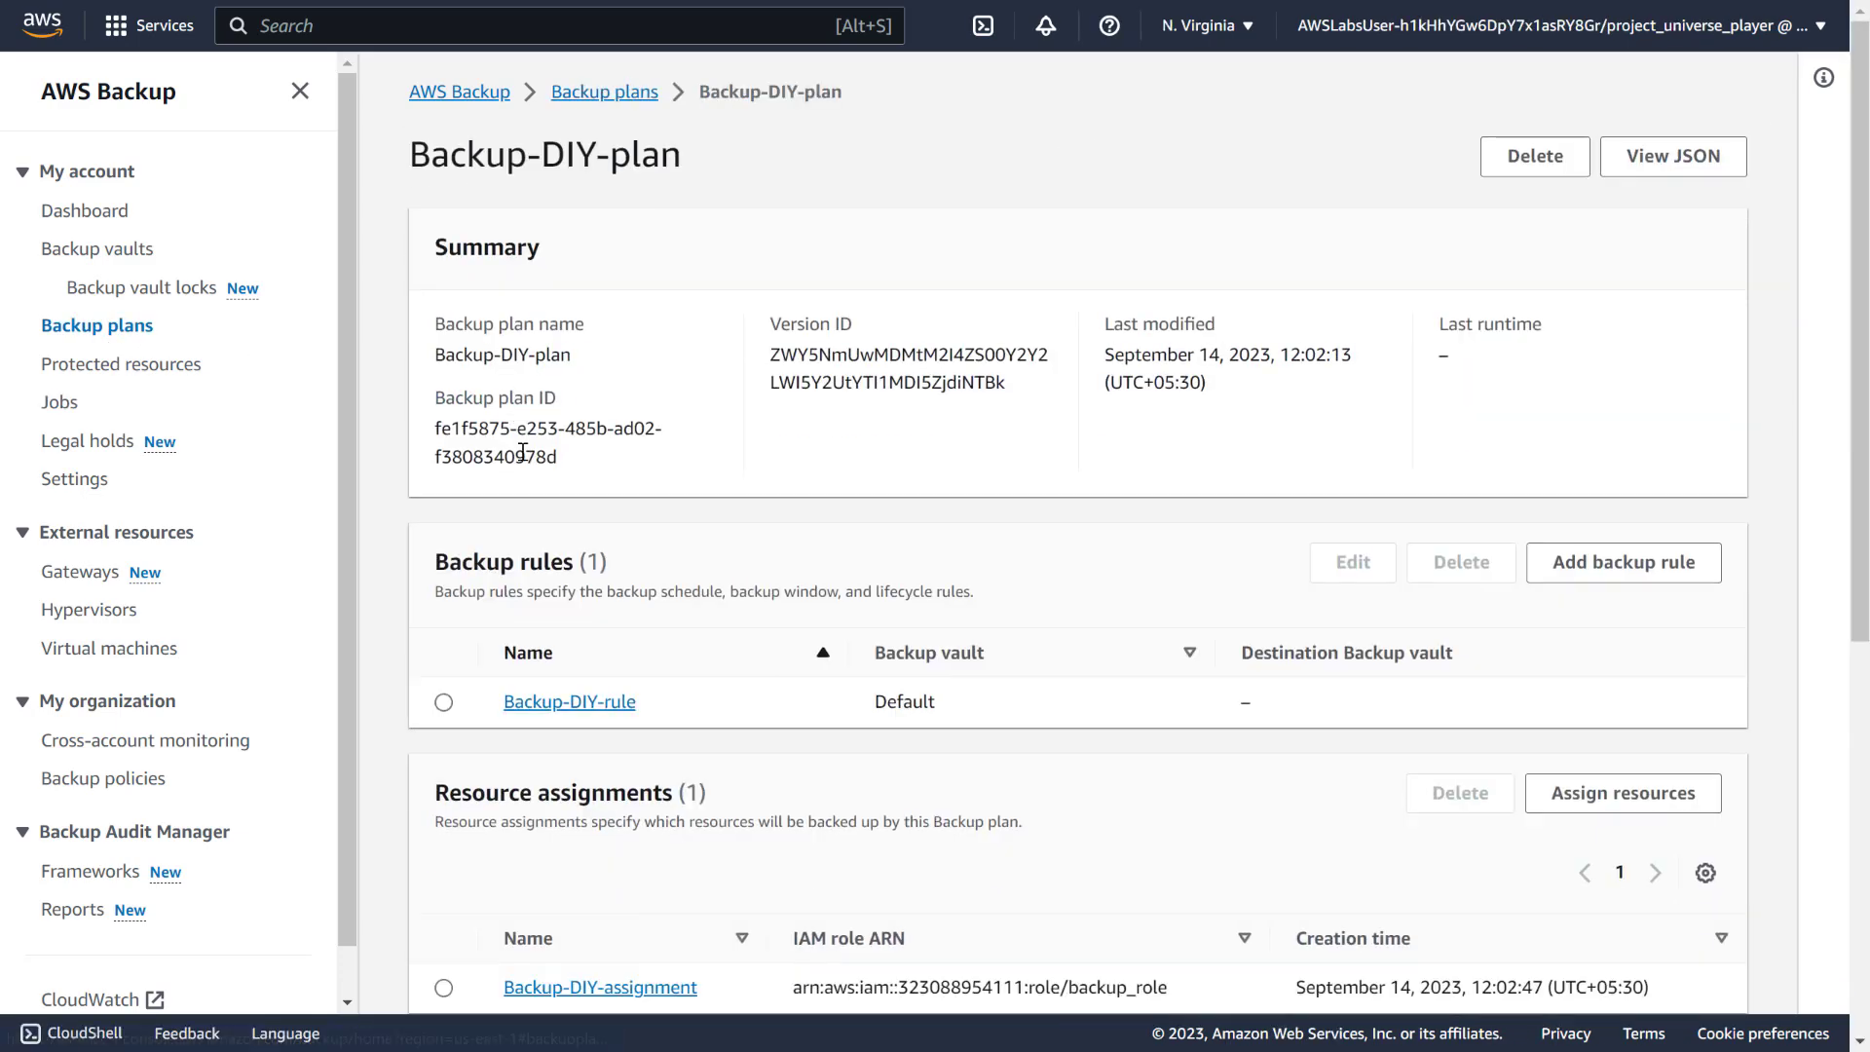
scroll(769, 624, down, 8)
scroll(765, 596, up, 5)
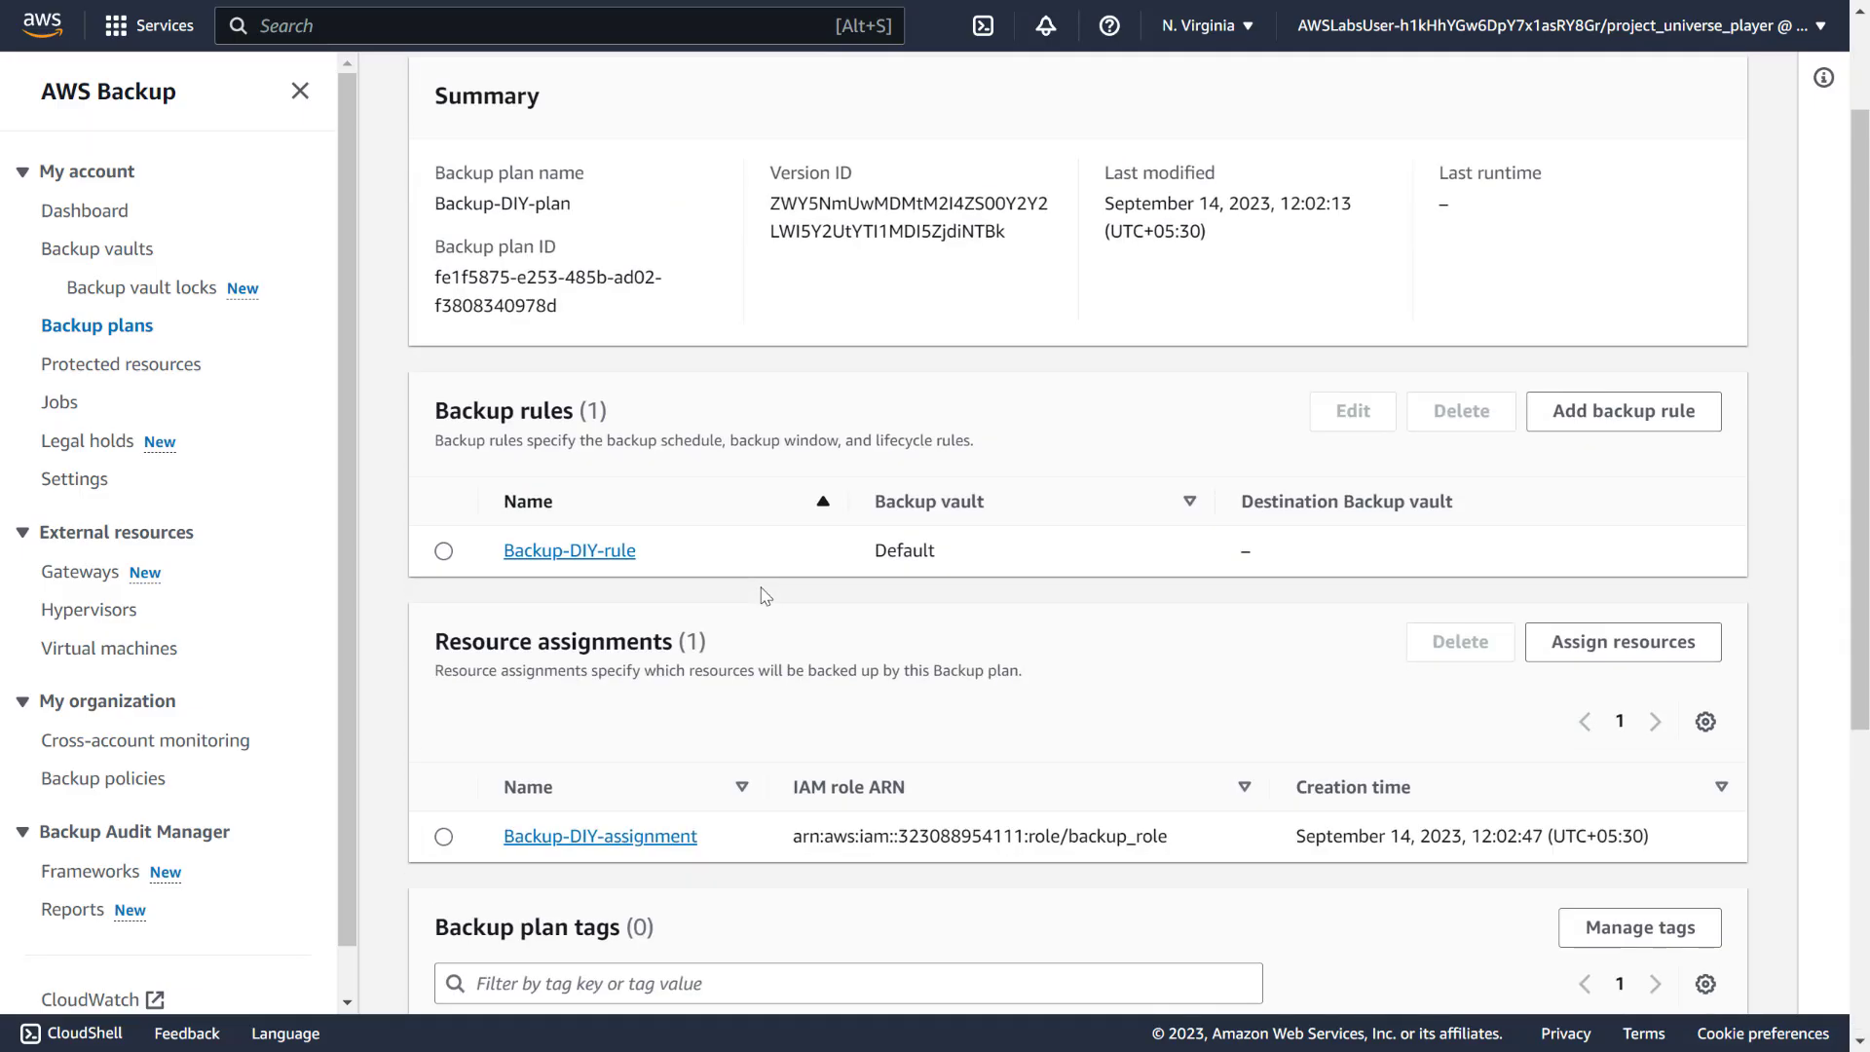
scroll(806, 575, up, 2)
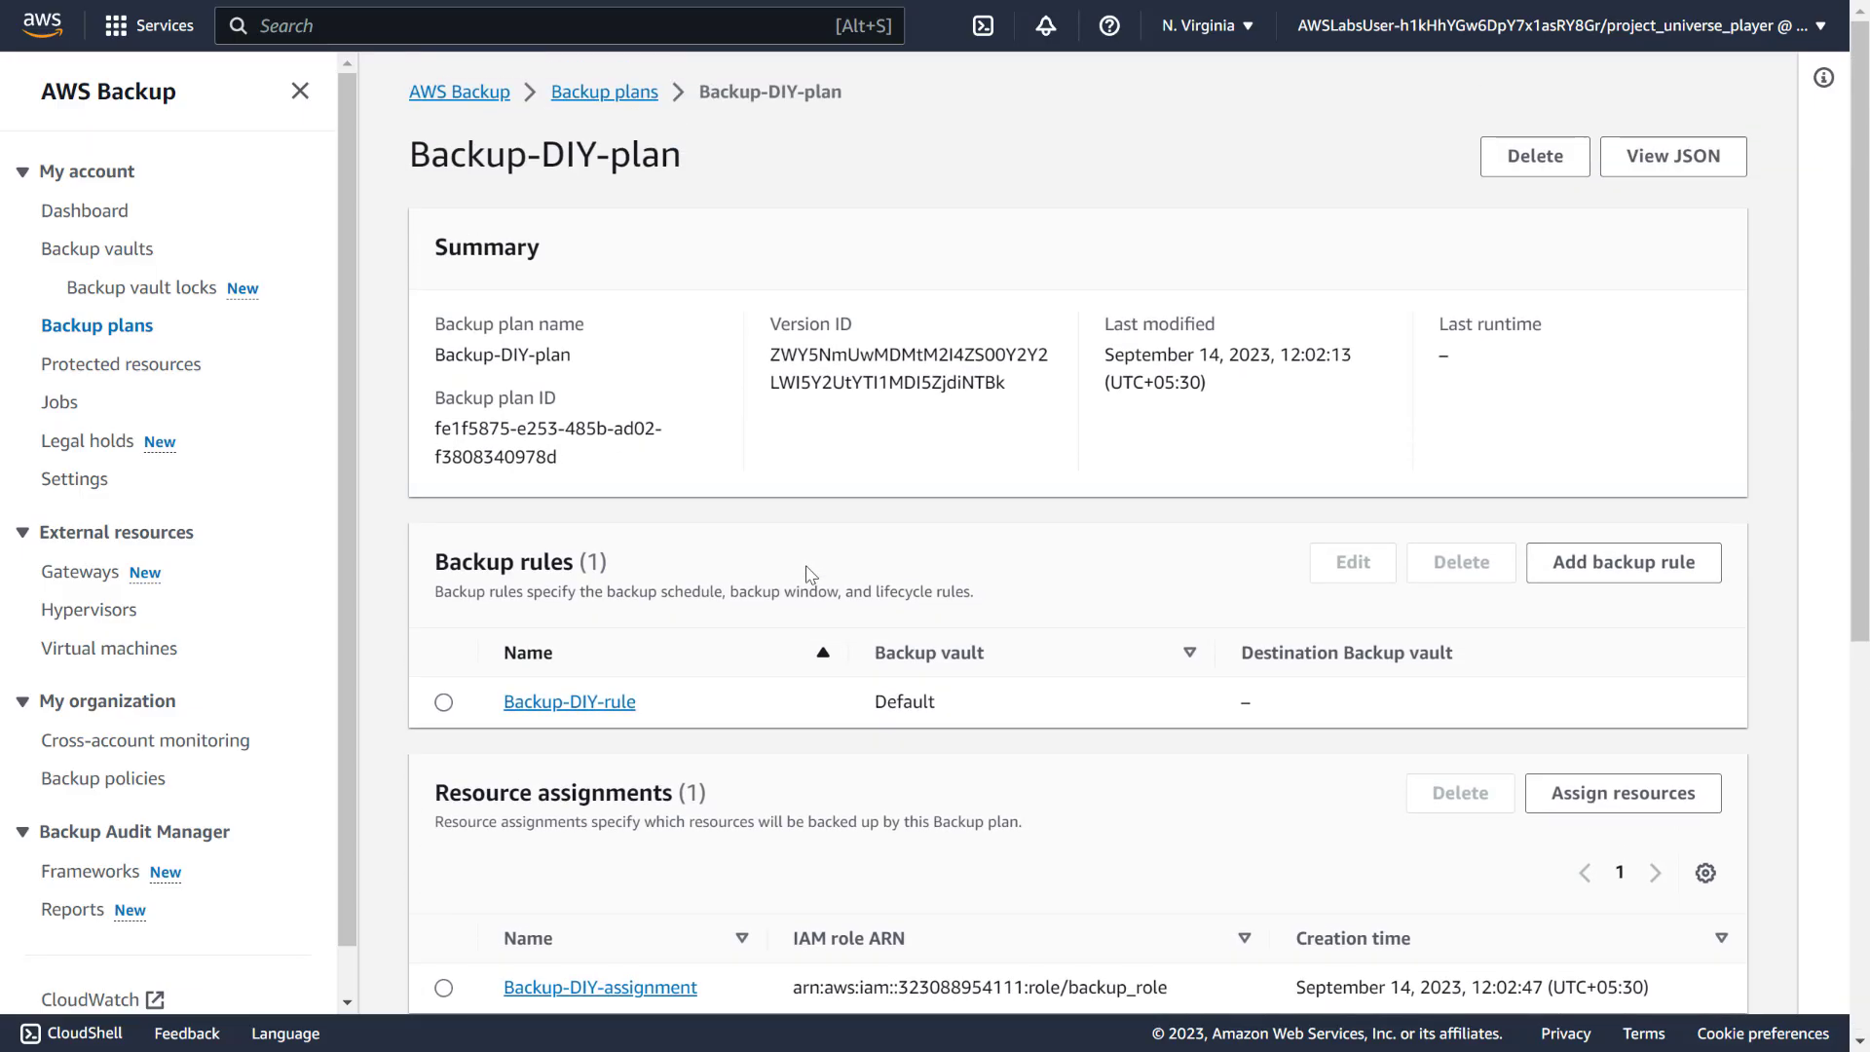
click(446, 706)
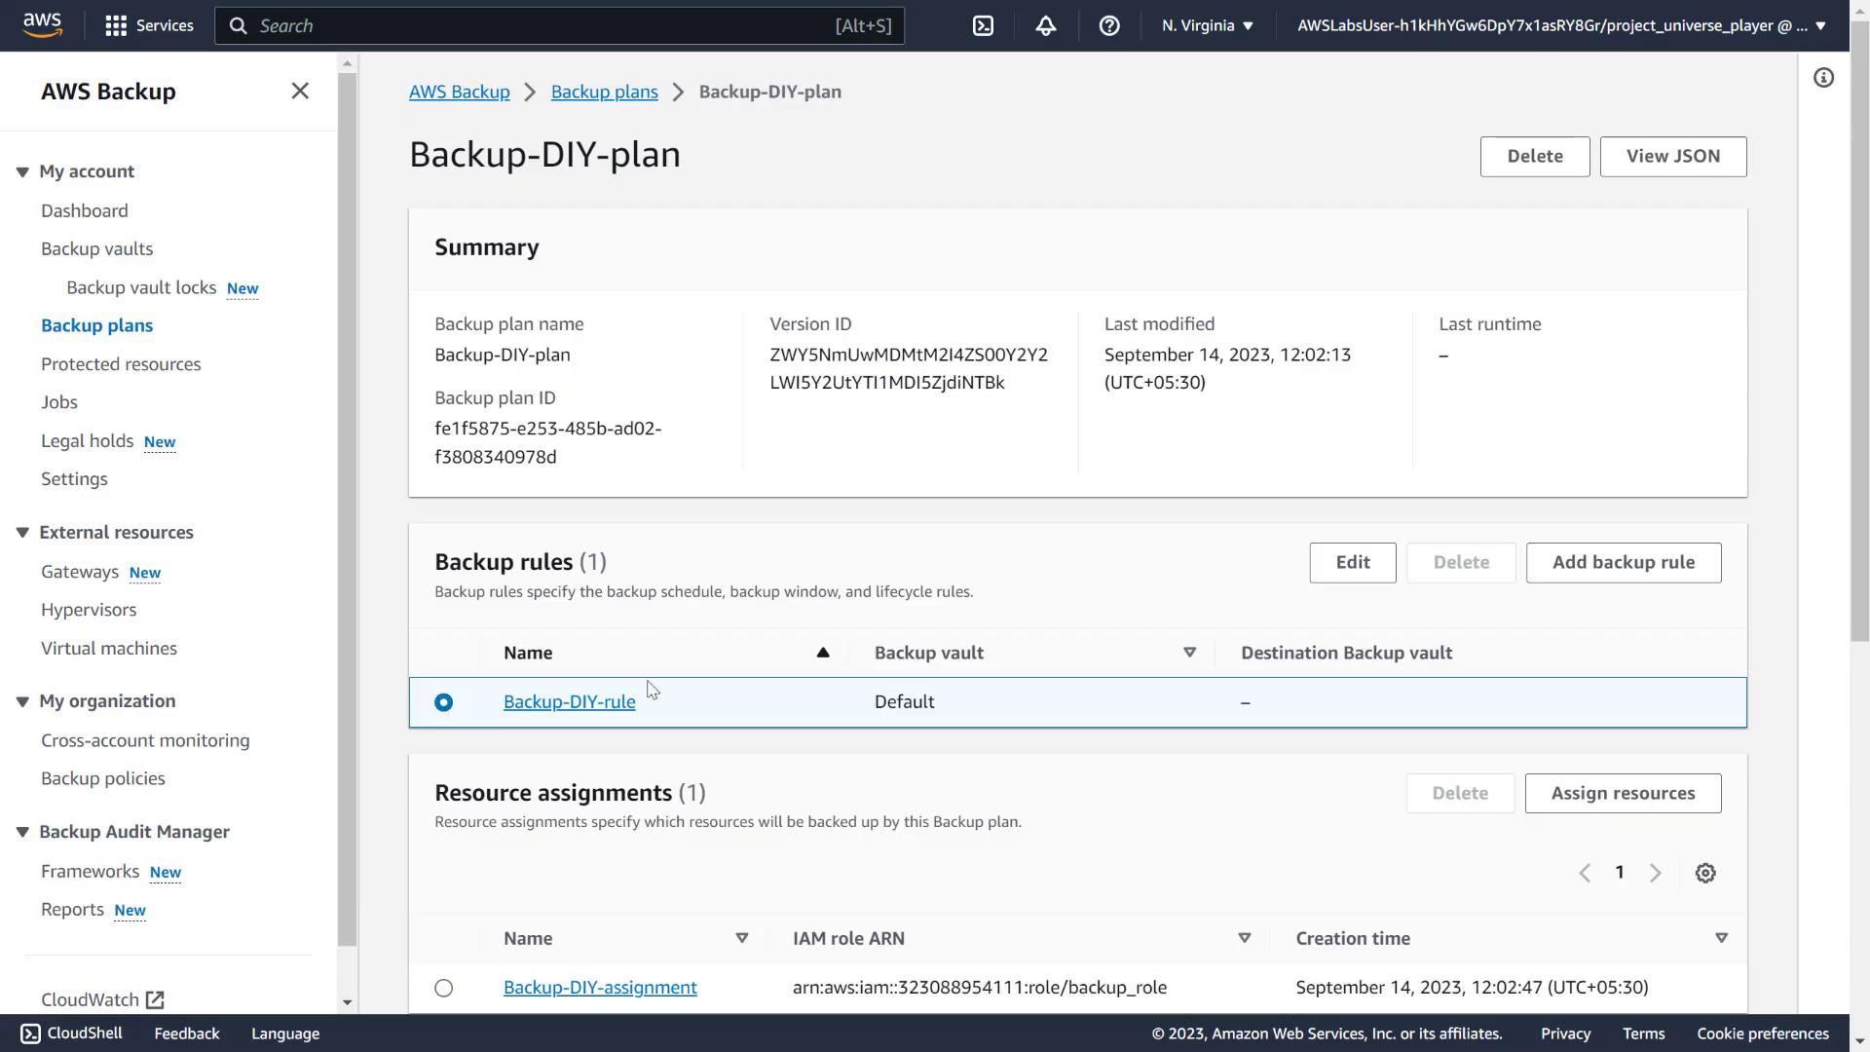
click(1342, 570)
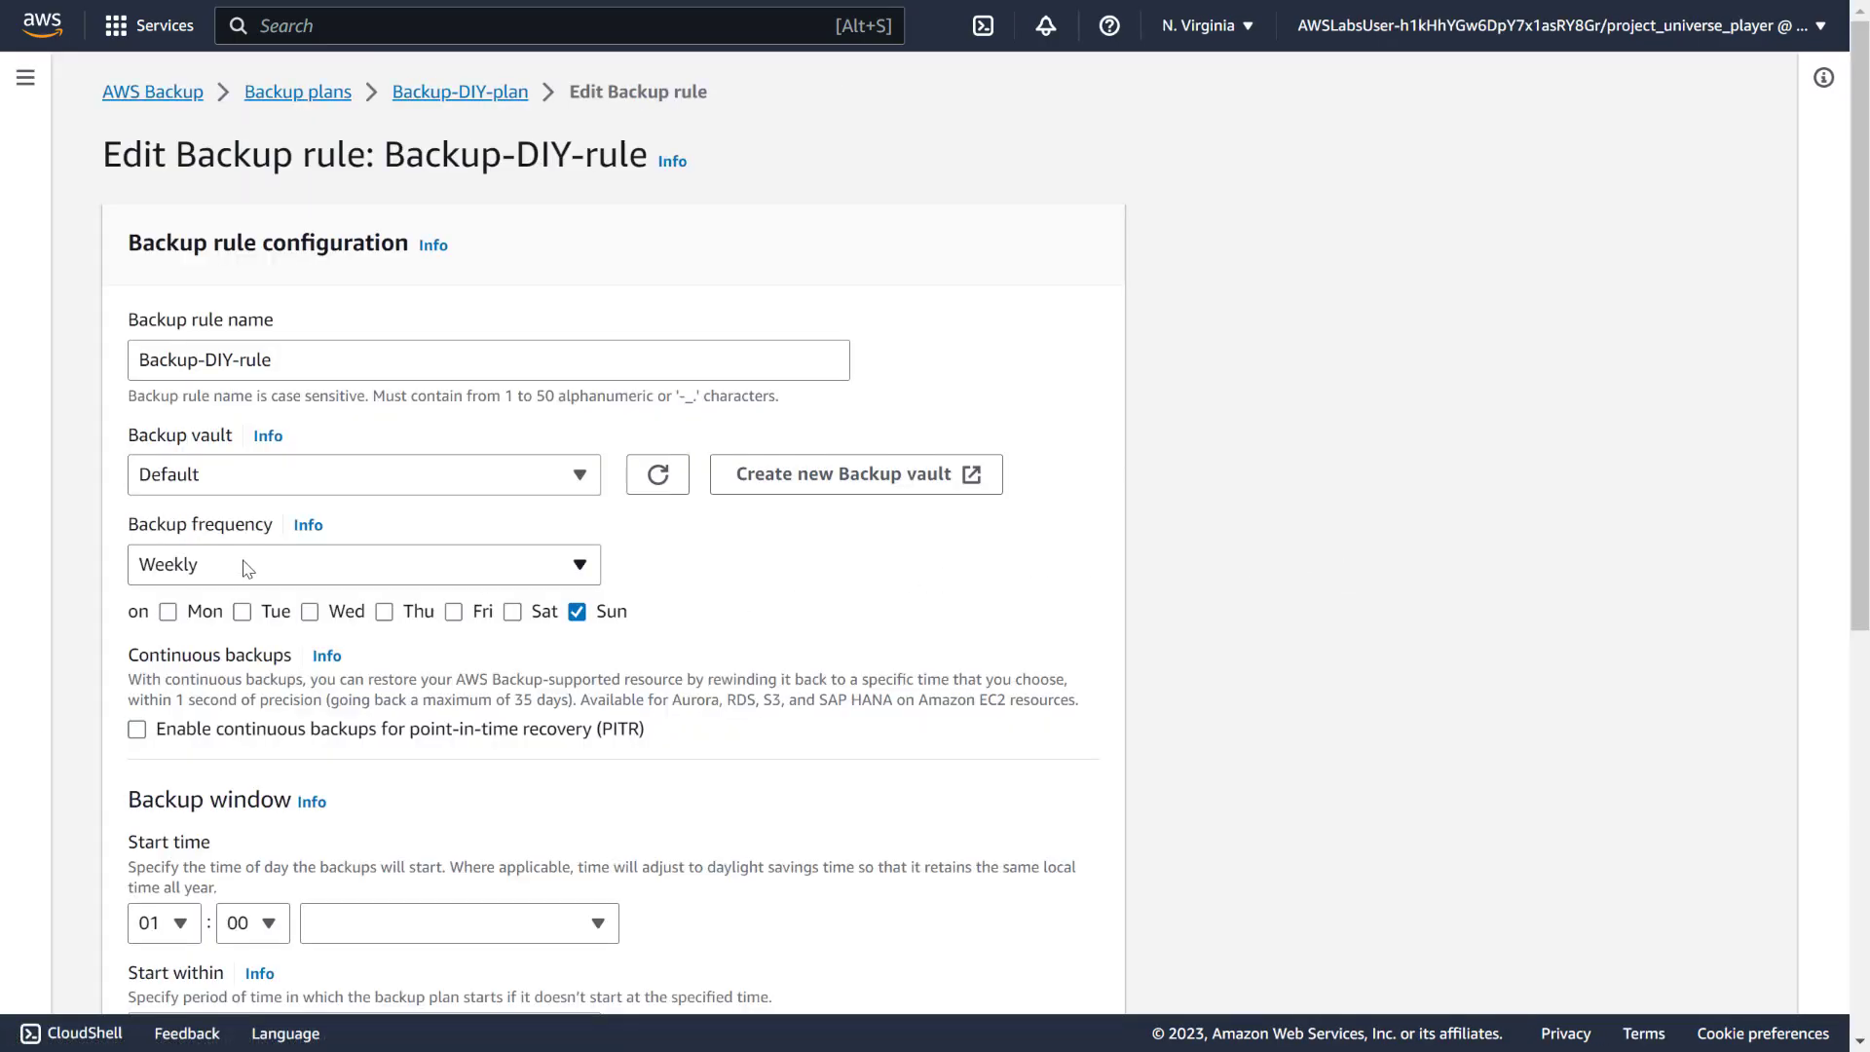
click(245, 567)
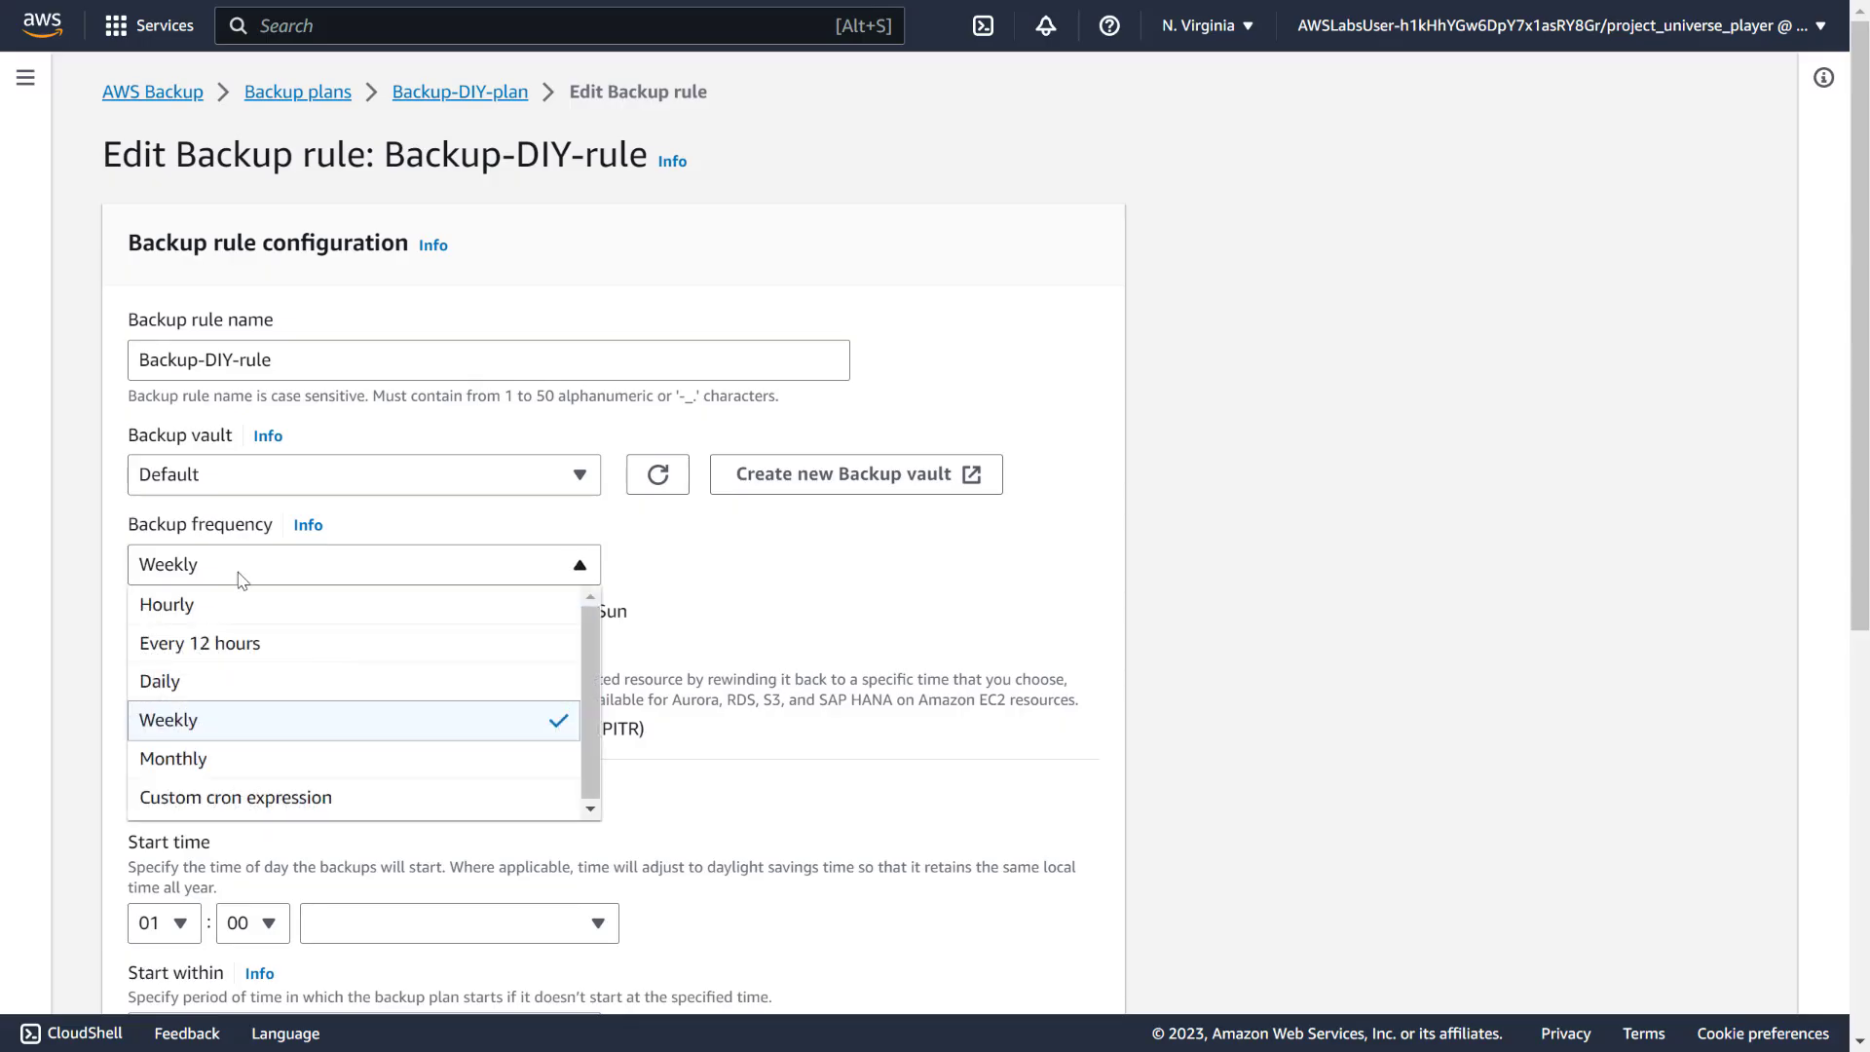
click(206, 646)
scroll(799, 631, down, 6)
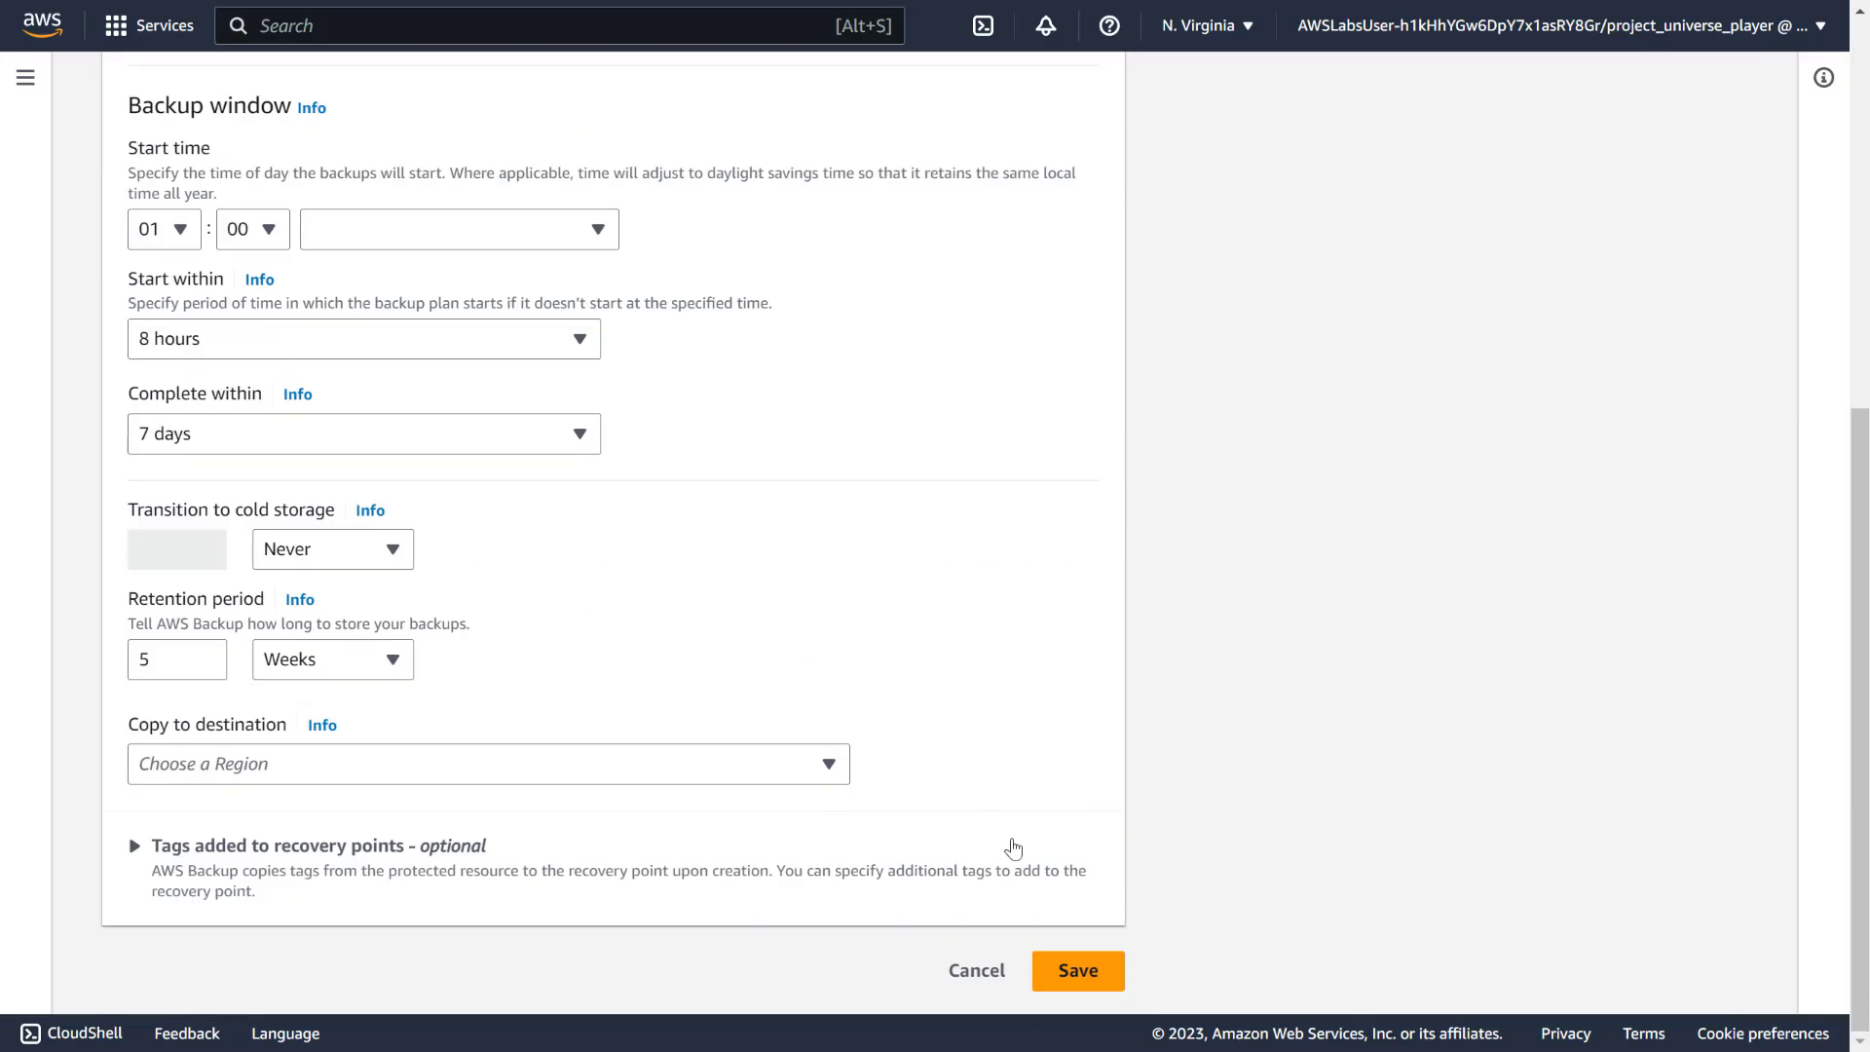
click(1076, 972)
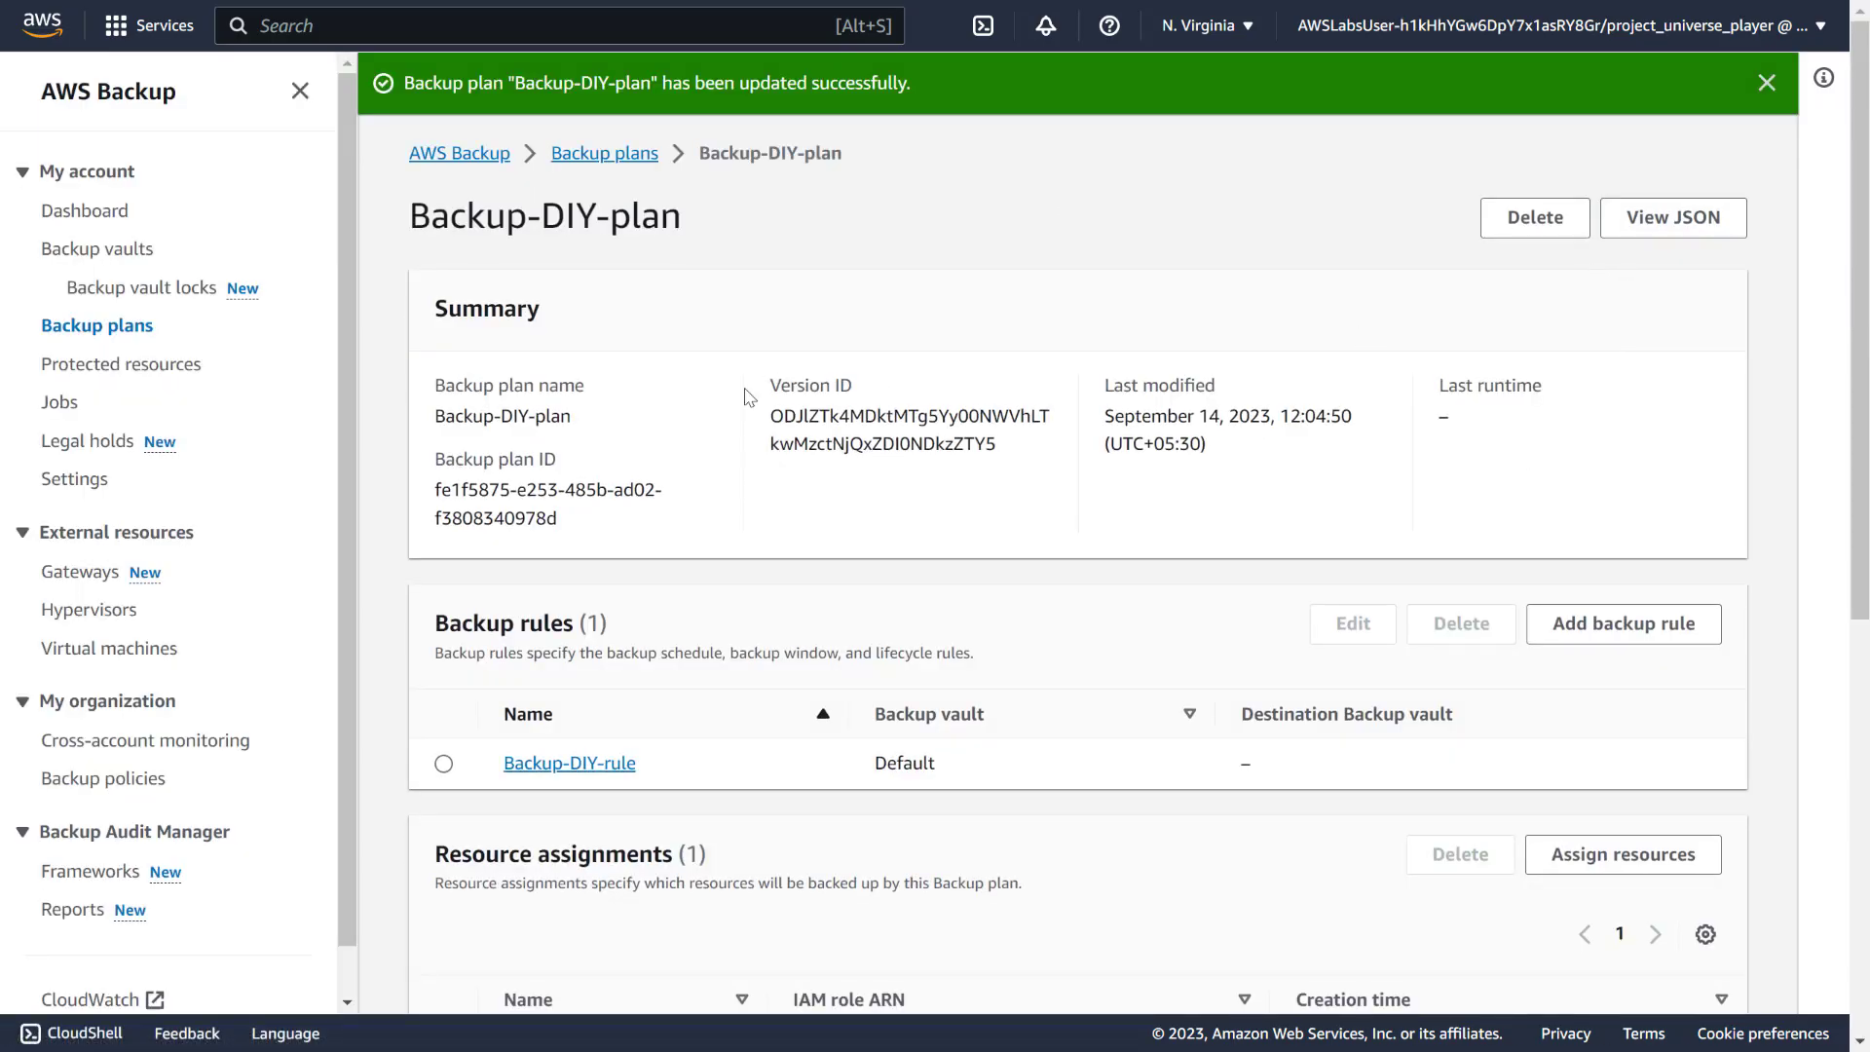
Check the backup jobs, then copy the Backup-DIY-plan ID and return to Cloud Quest
click(58, 403)
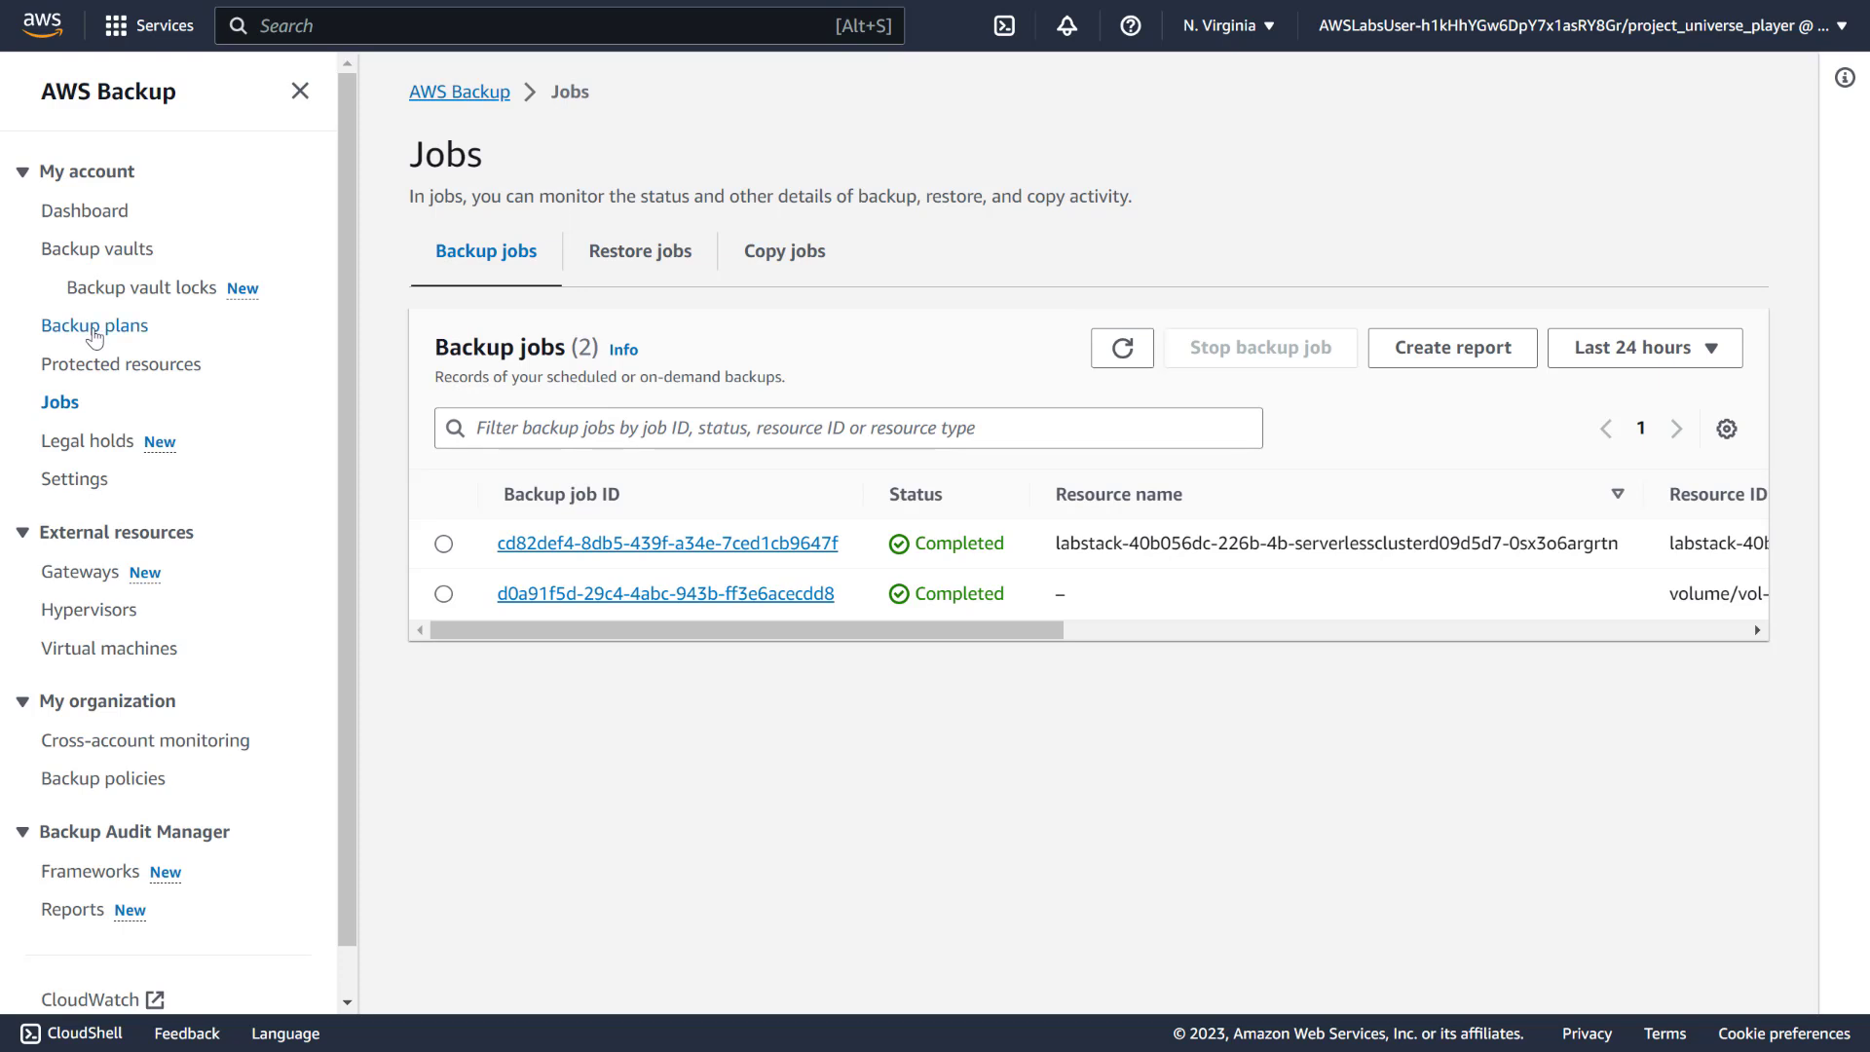
click(93, 325)
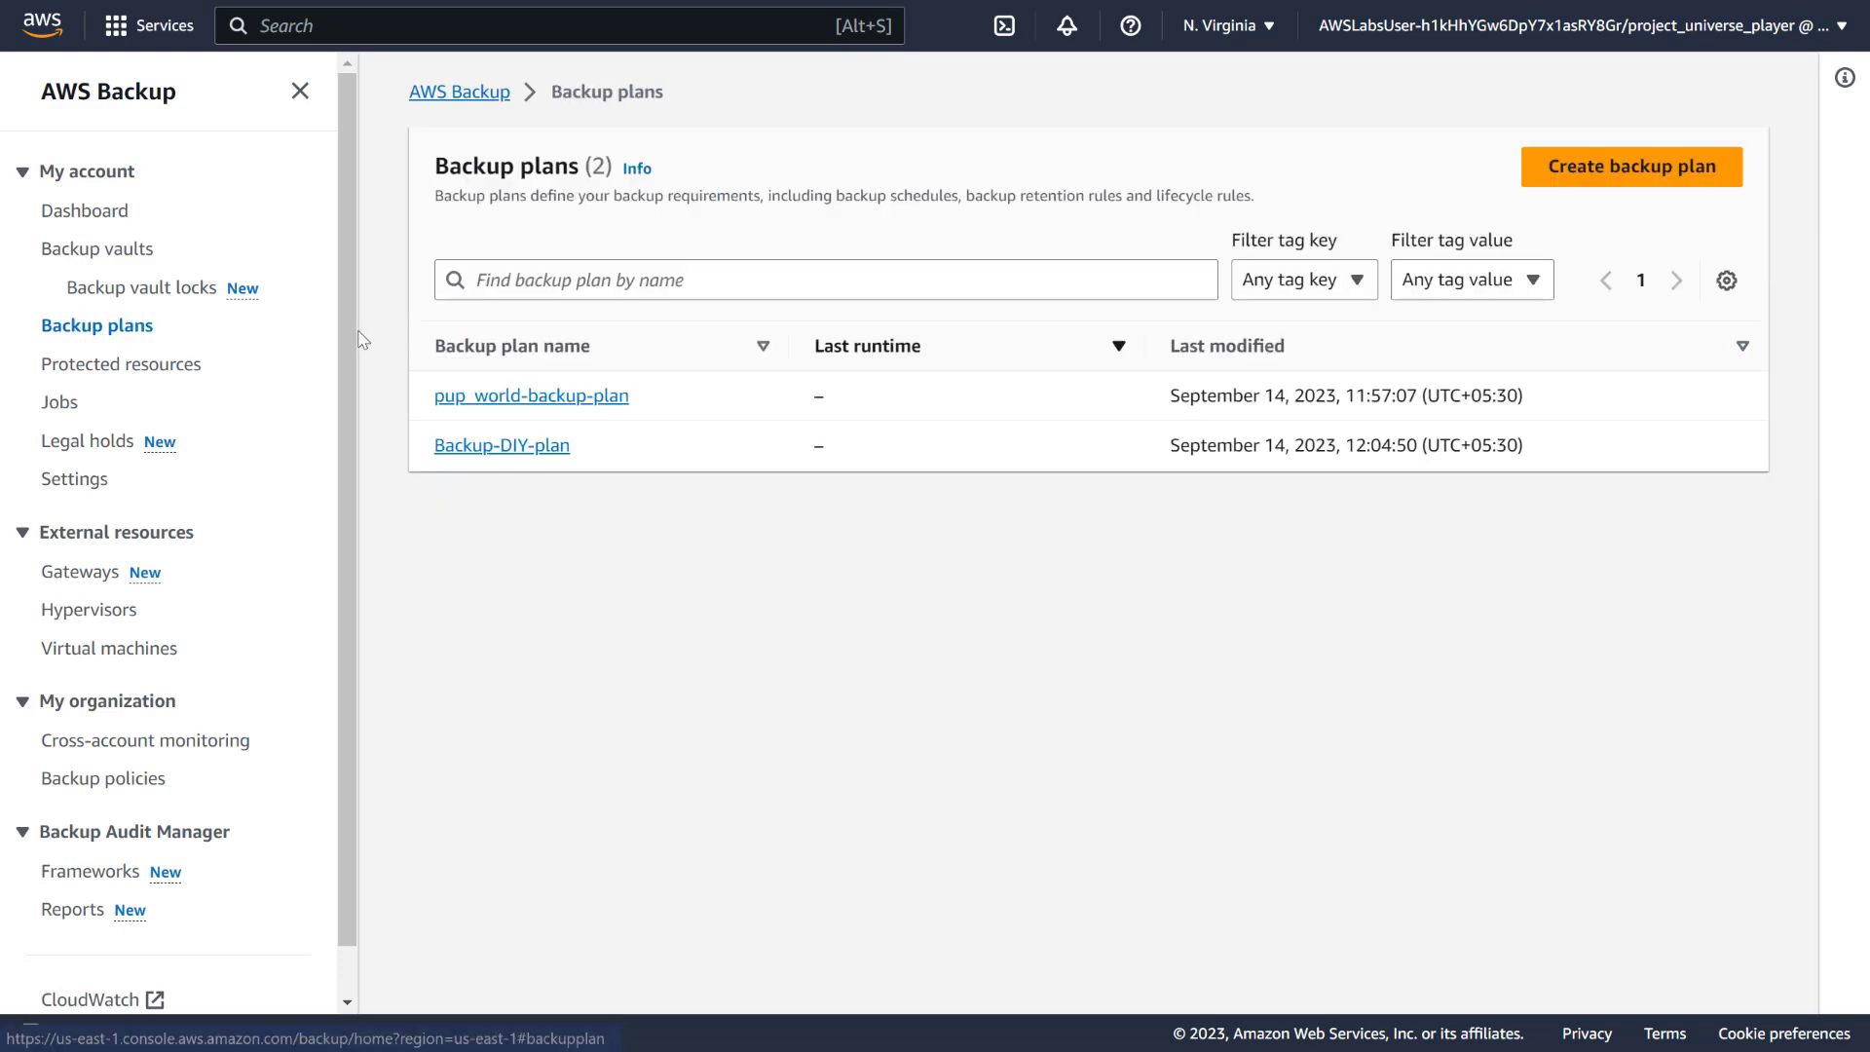
click(497, 444)
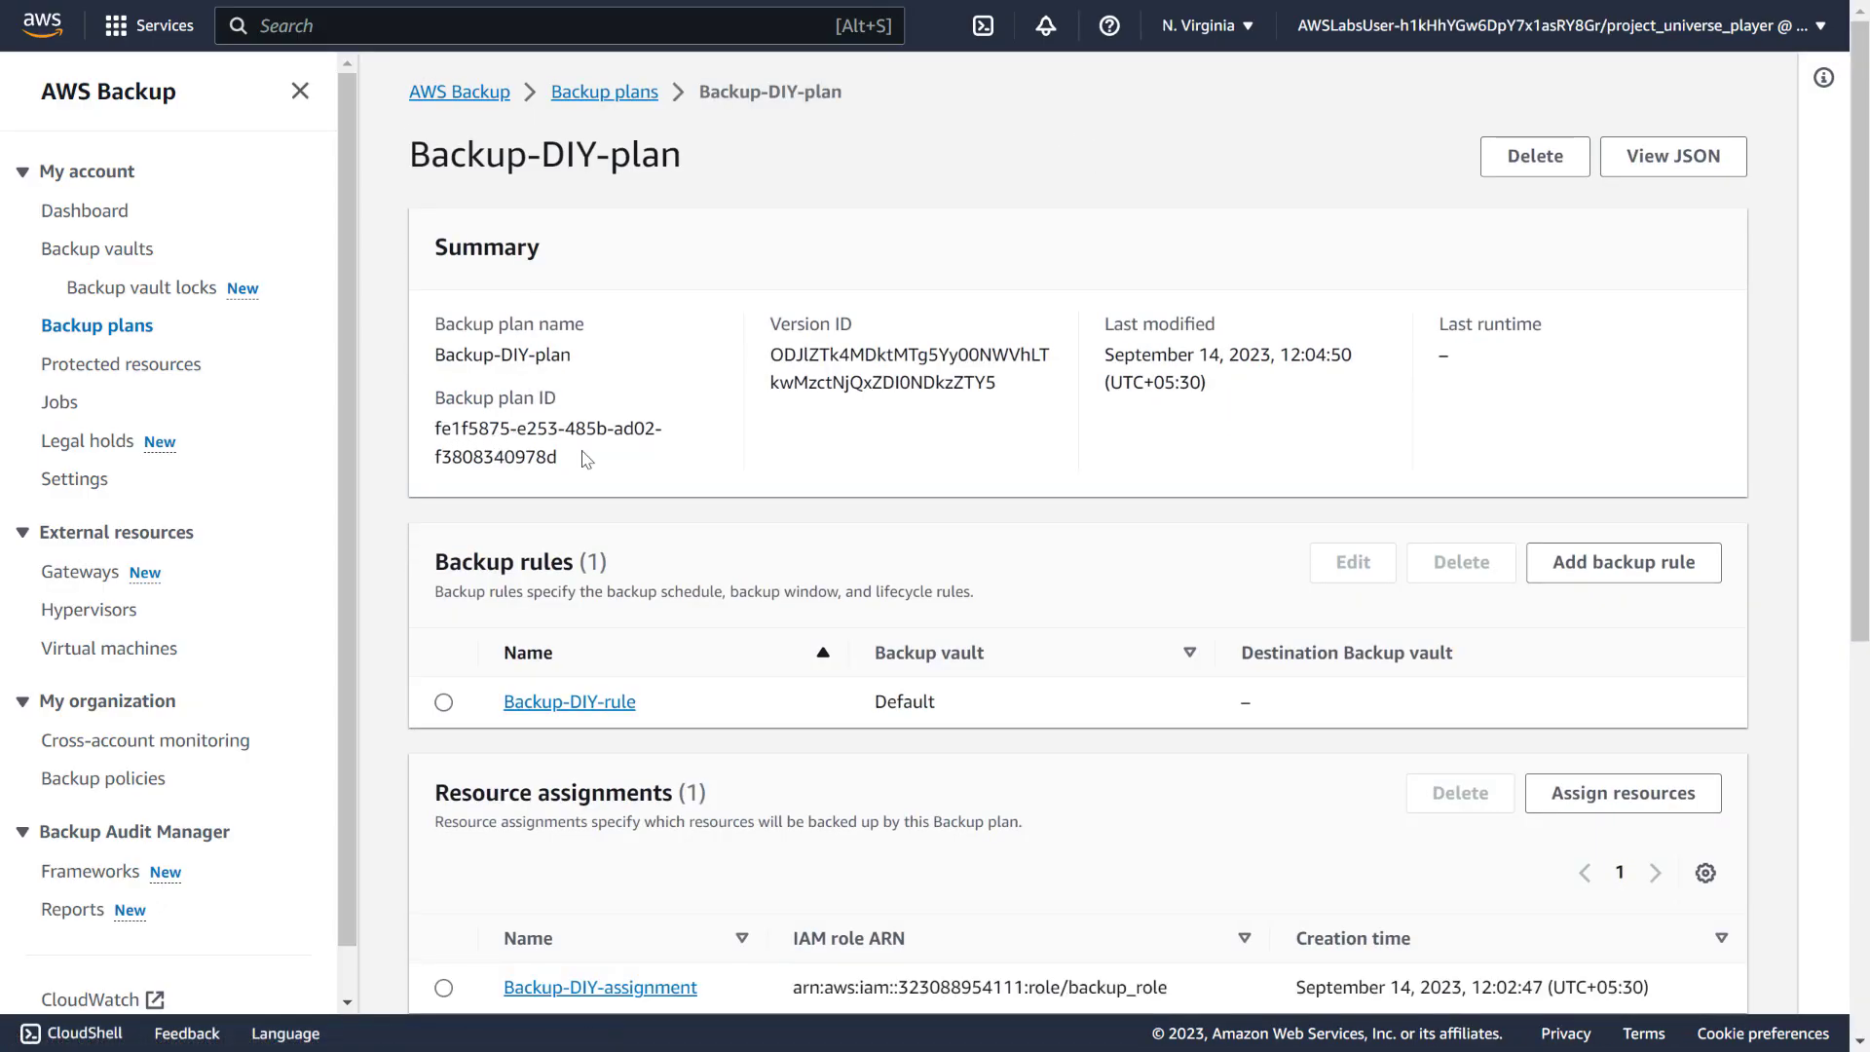
drag(588, 459, 434, 430)
key(ctrl+c)
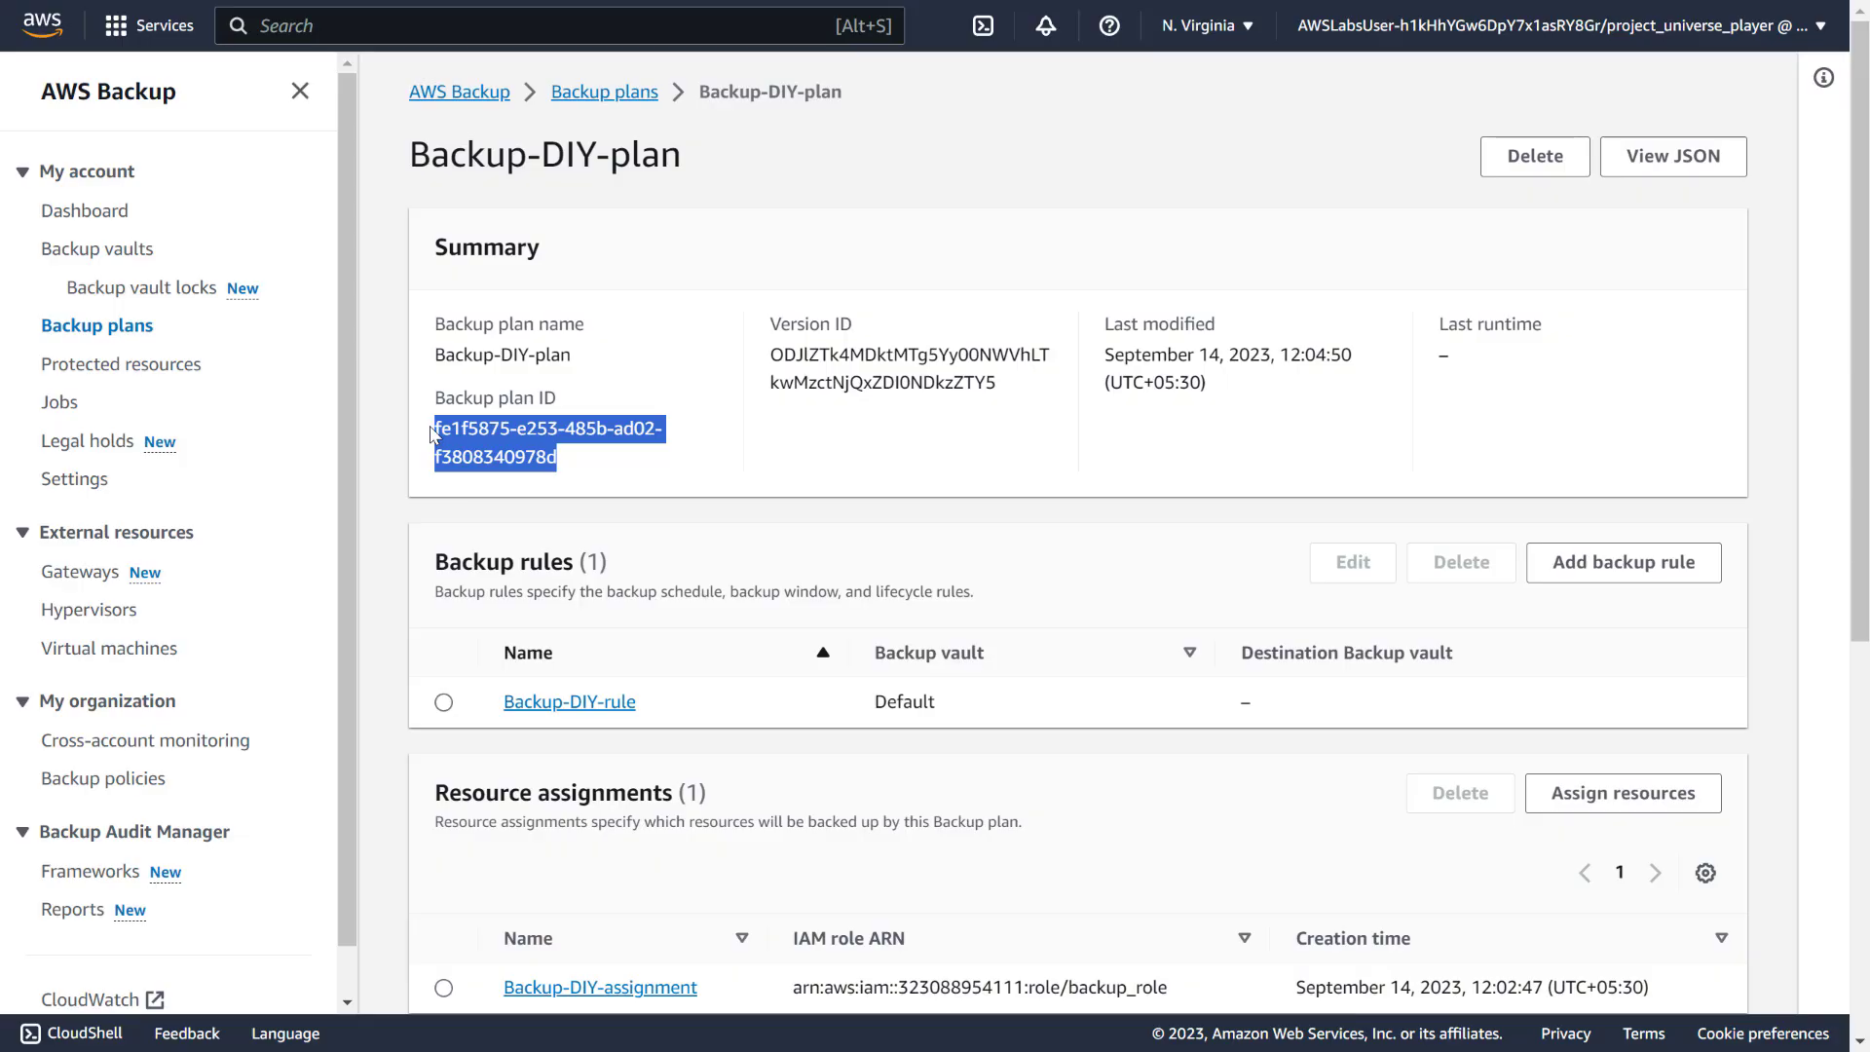
key(alt+Tab)
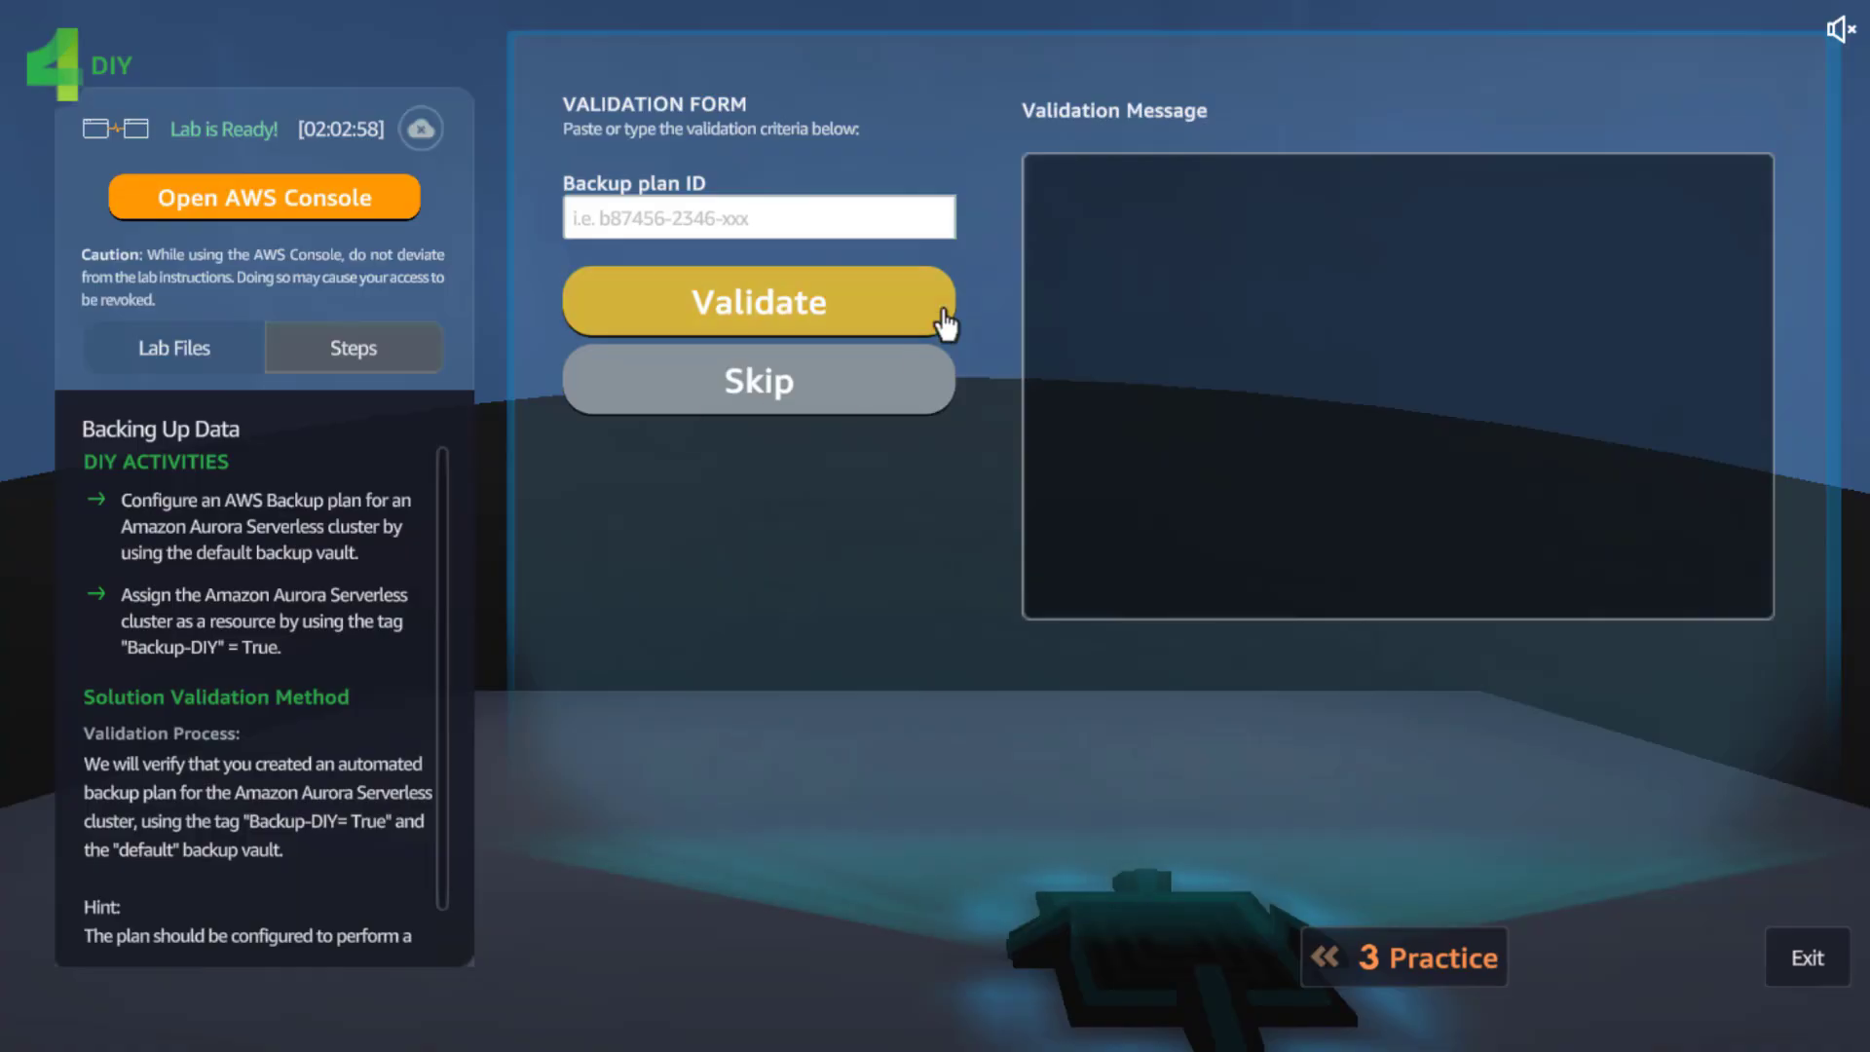
Paste the Backup-DIY-plan ID into the form and validate, briefly revisiting the Backup plans list
click(896, 215)
key(ctrl+v)
click(790, 307)
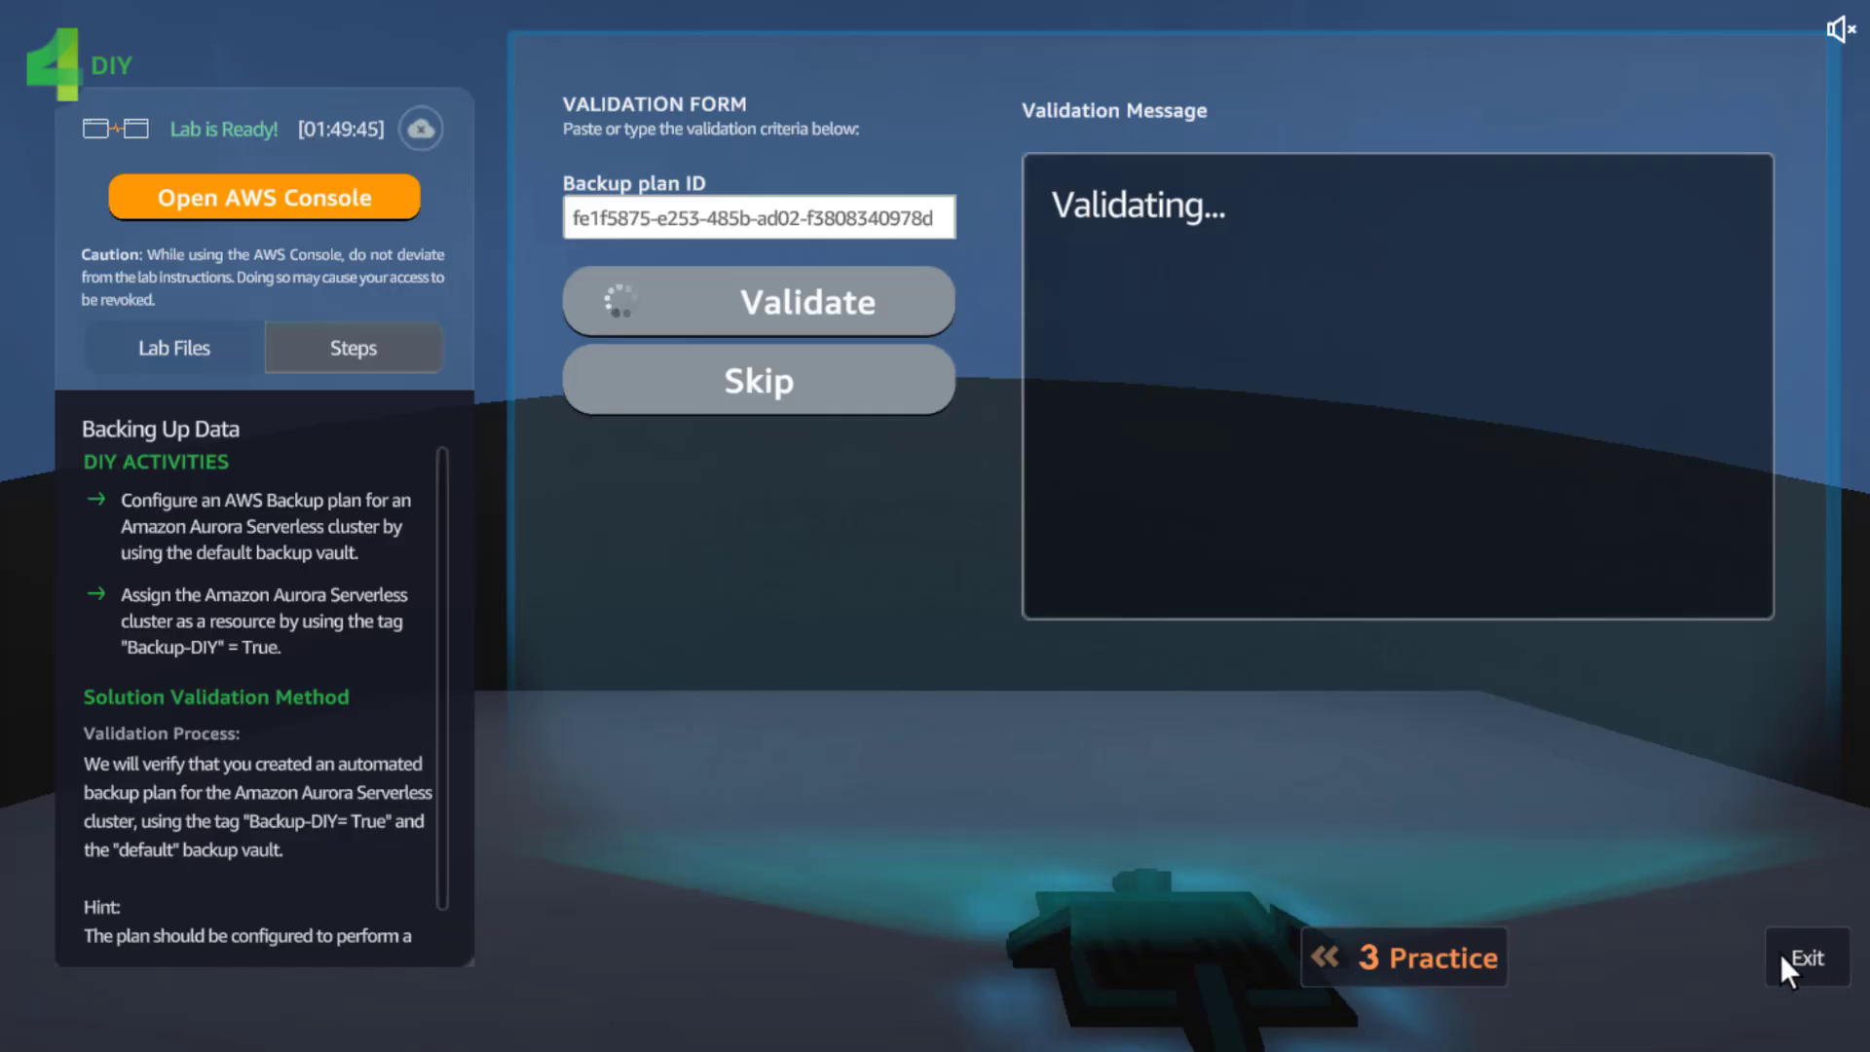
key(alt+Tab)
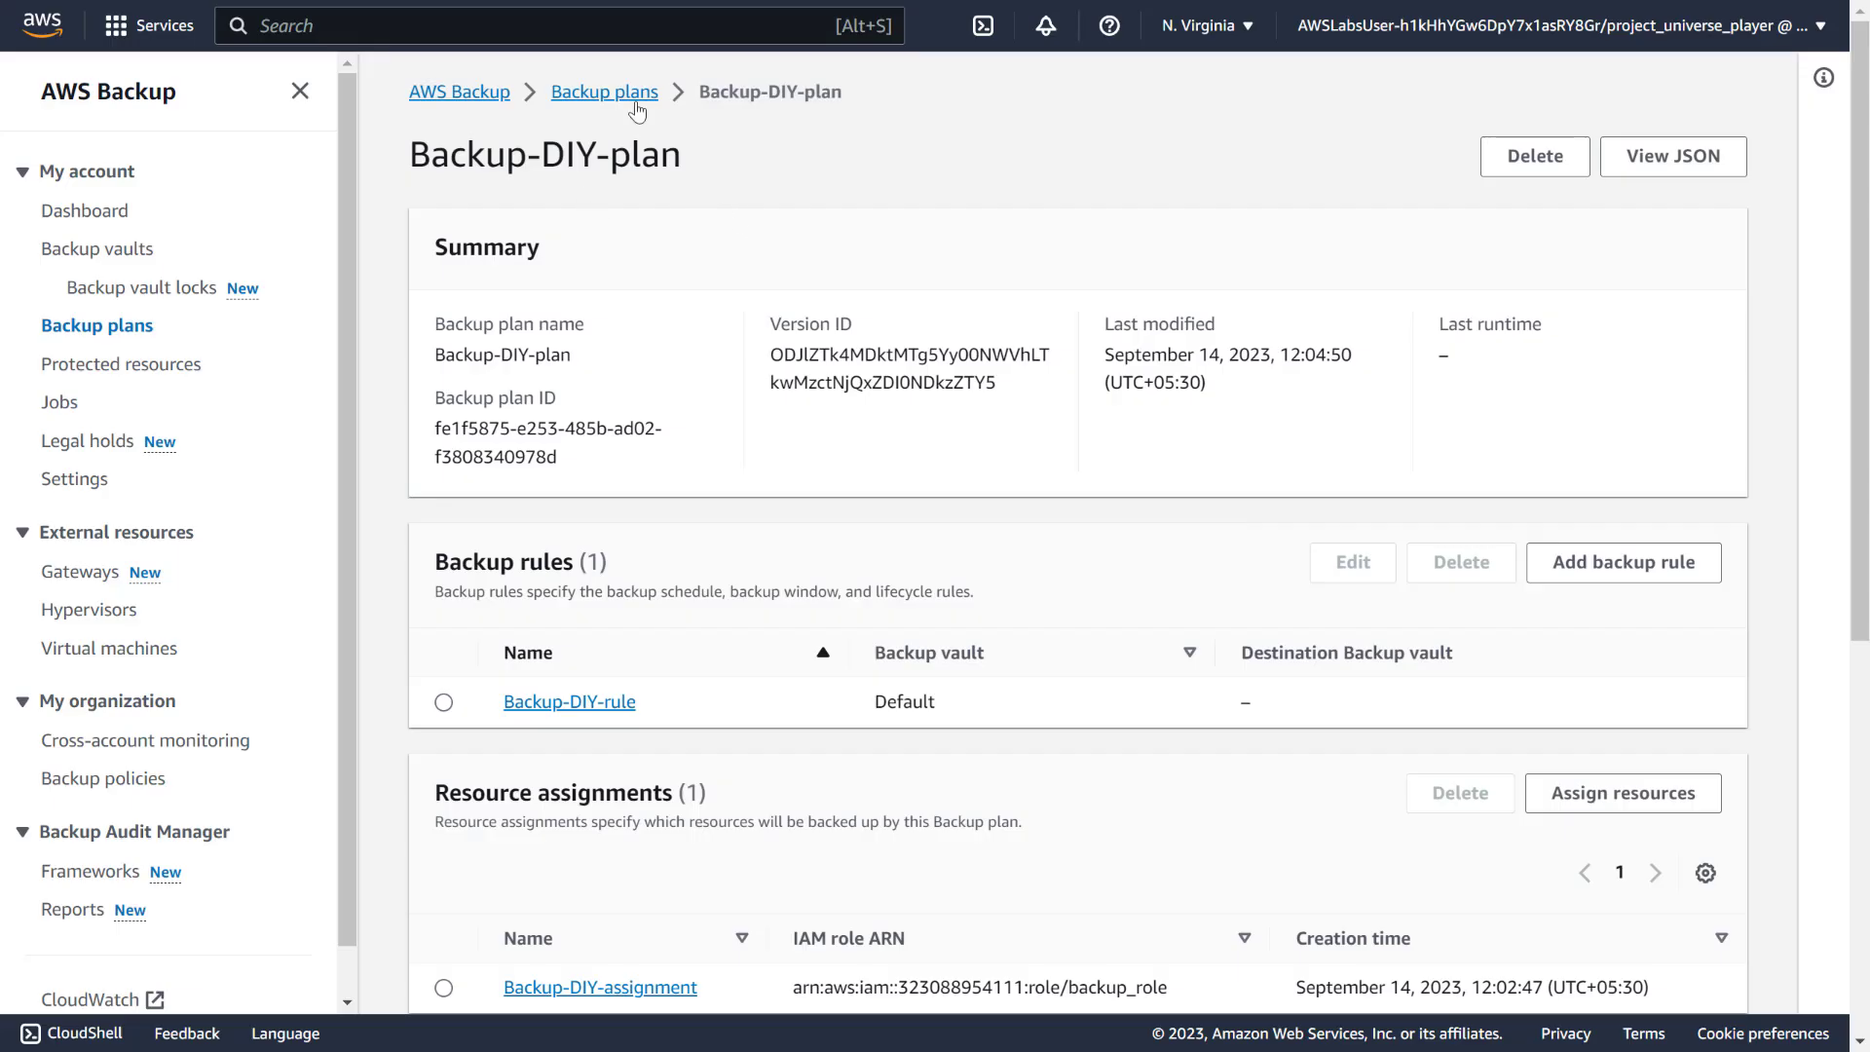
click(636, 95)
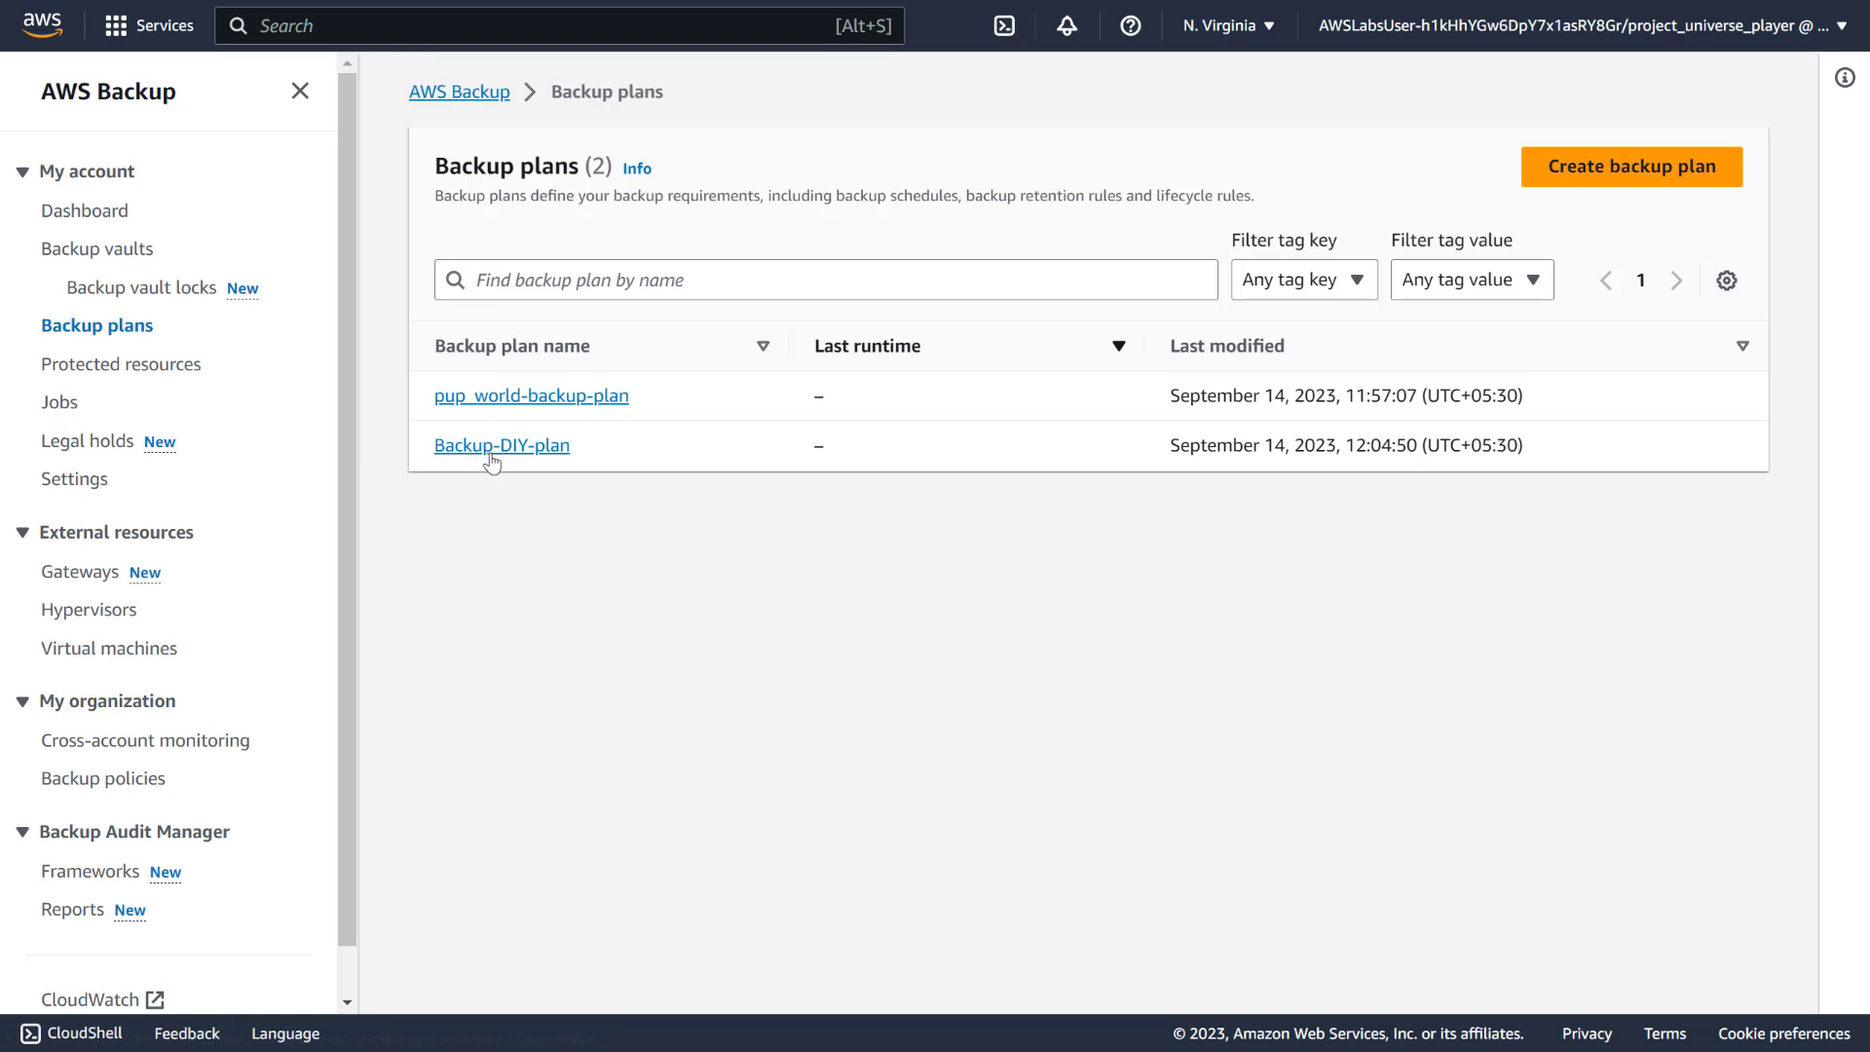
key(alt+Tab)
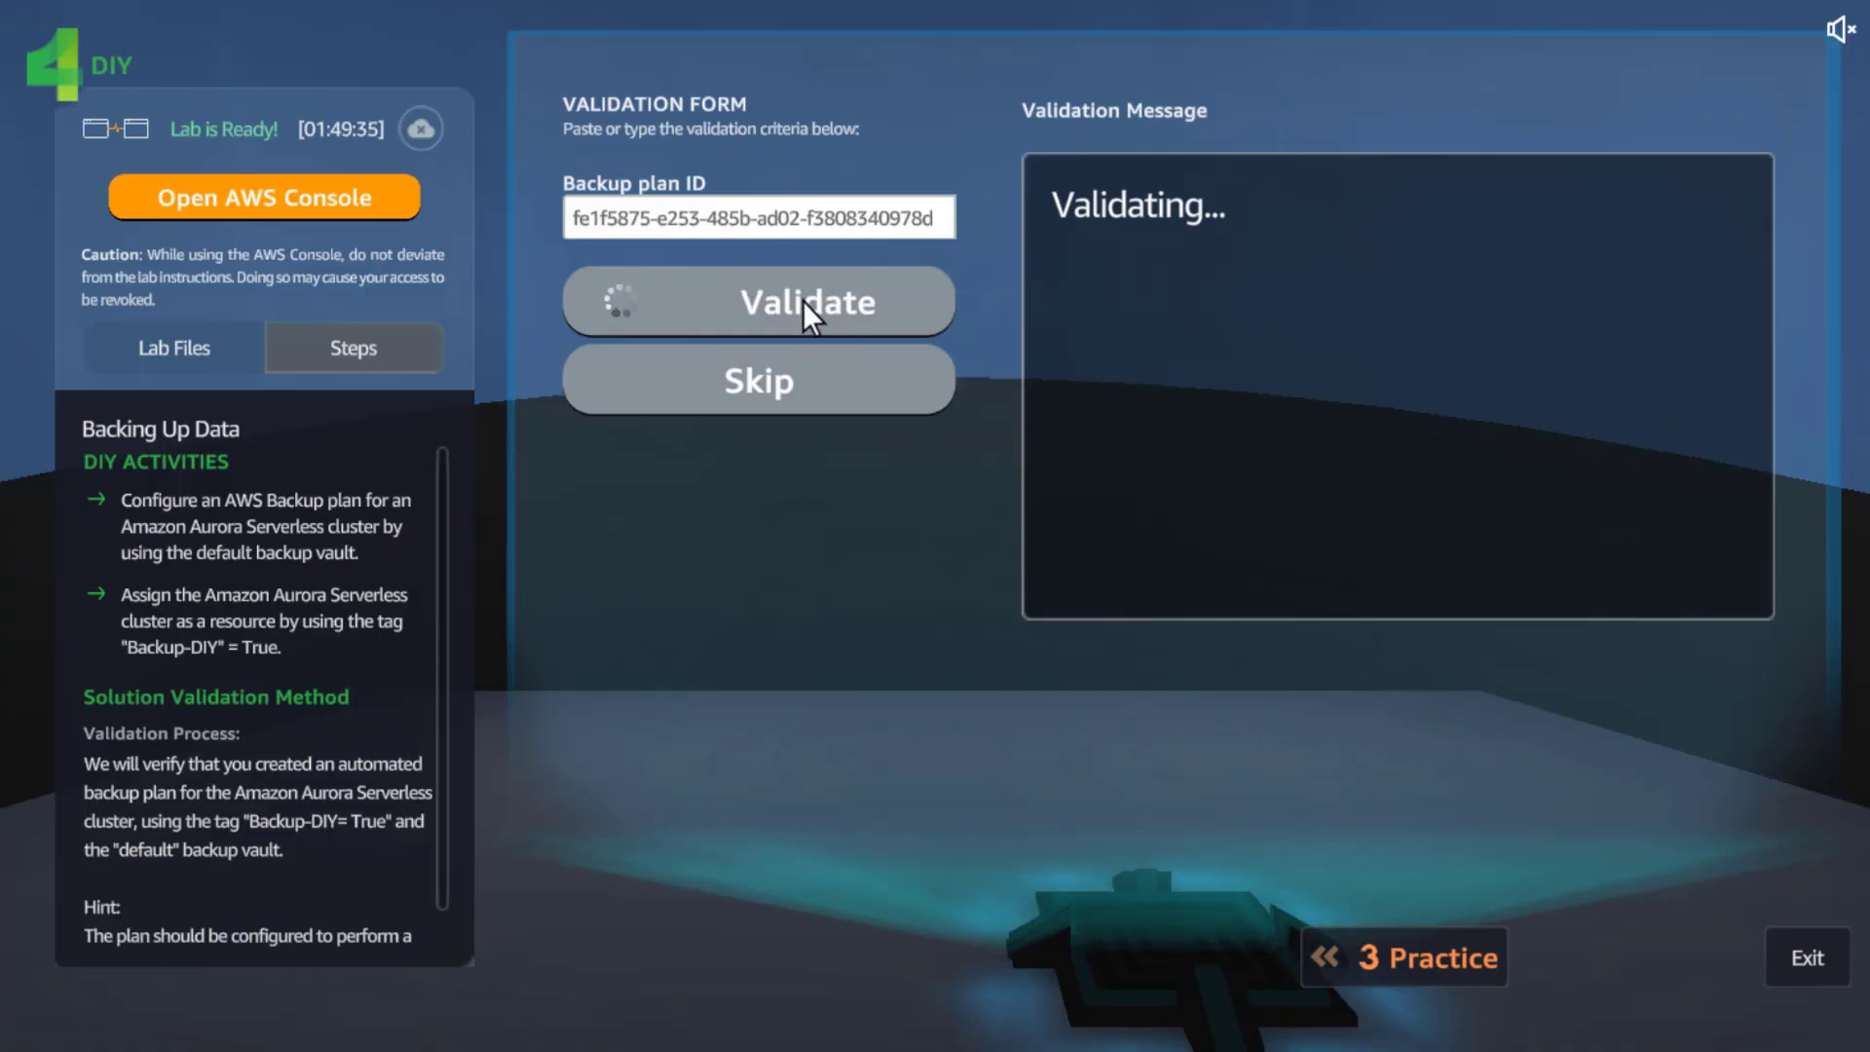